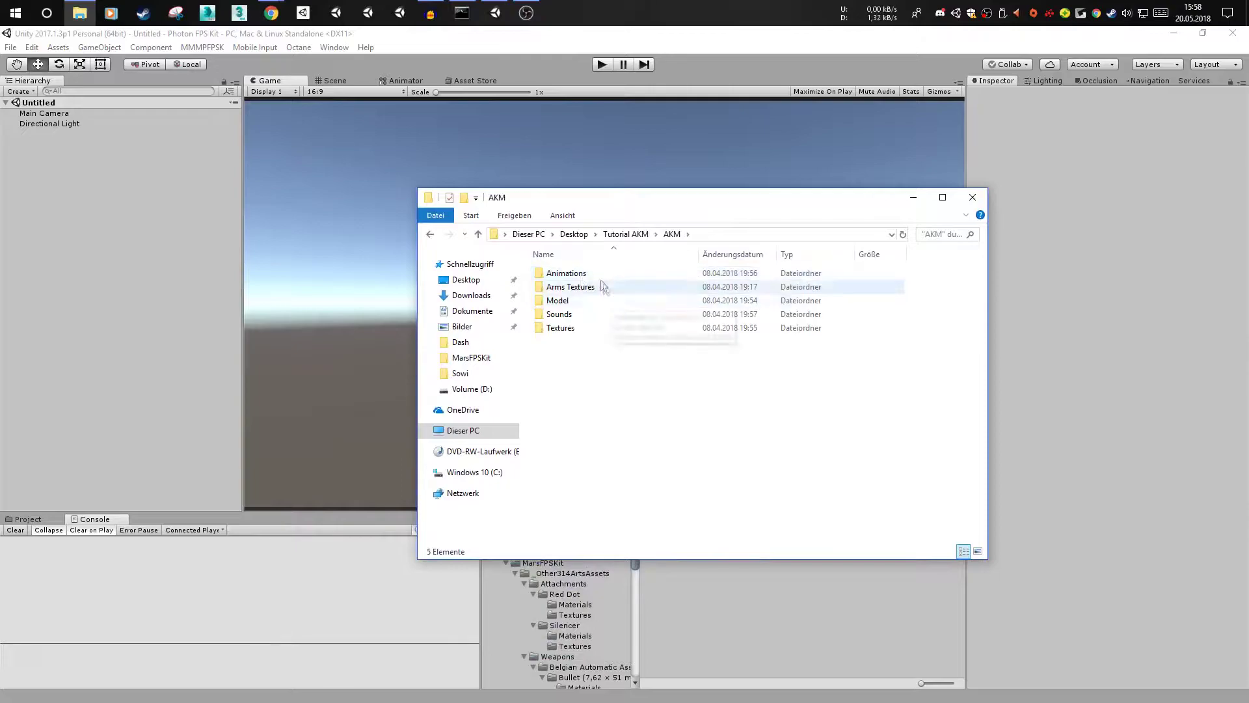
- Import the AKM folder from Tutorial AKM on the desktop into the project's Assets
left_click(37, 520)
key("alt+Tab")
left_click_drag(641, 186, 615, 119)
left_click(633, 167)
left_click_drag(572, 202, 716, 616)
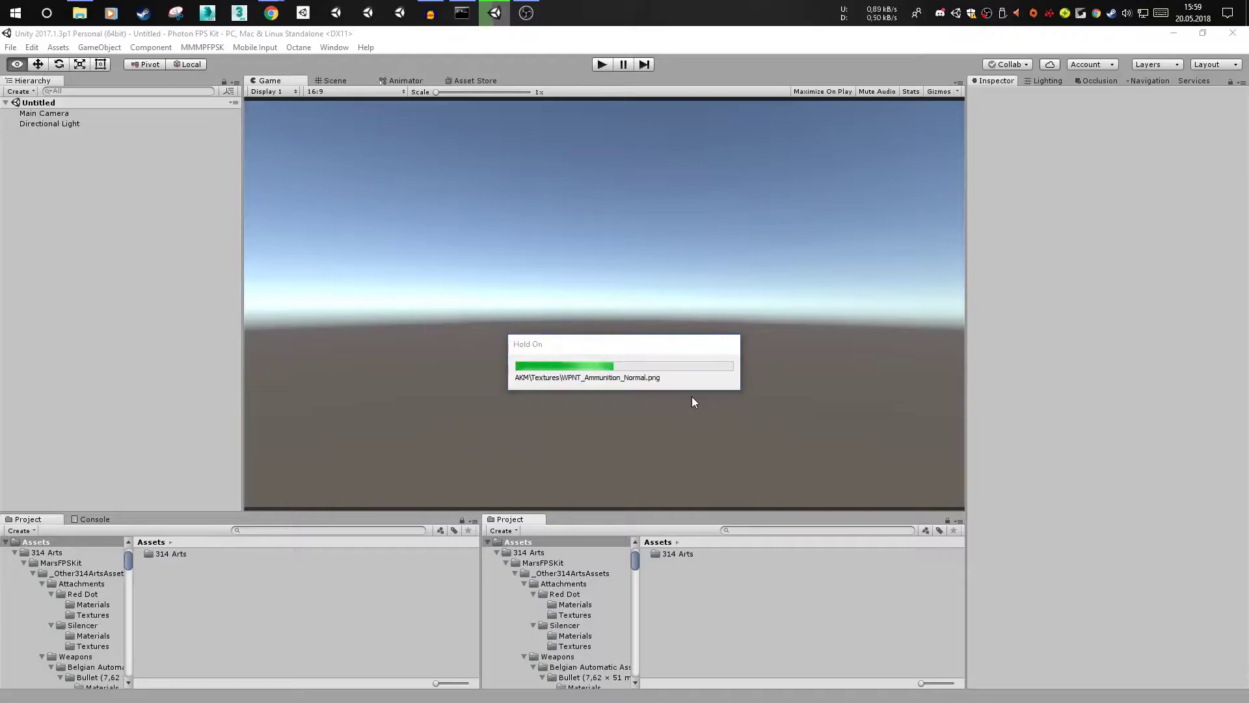
- Set the rig of the five akm@ animation files to Copy From Other Avatar with akmAvatar as source, and apply it
double_click(675, 564)
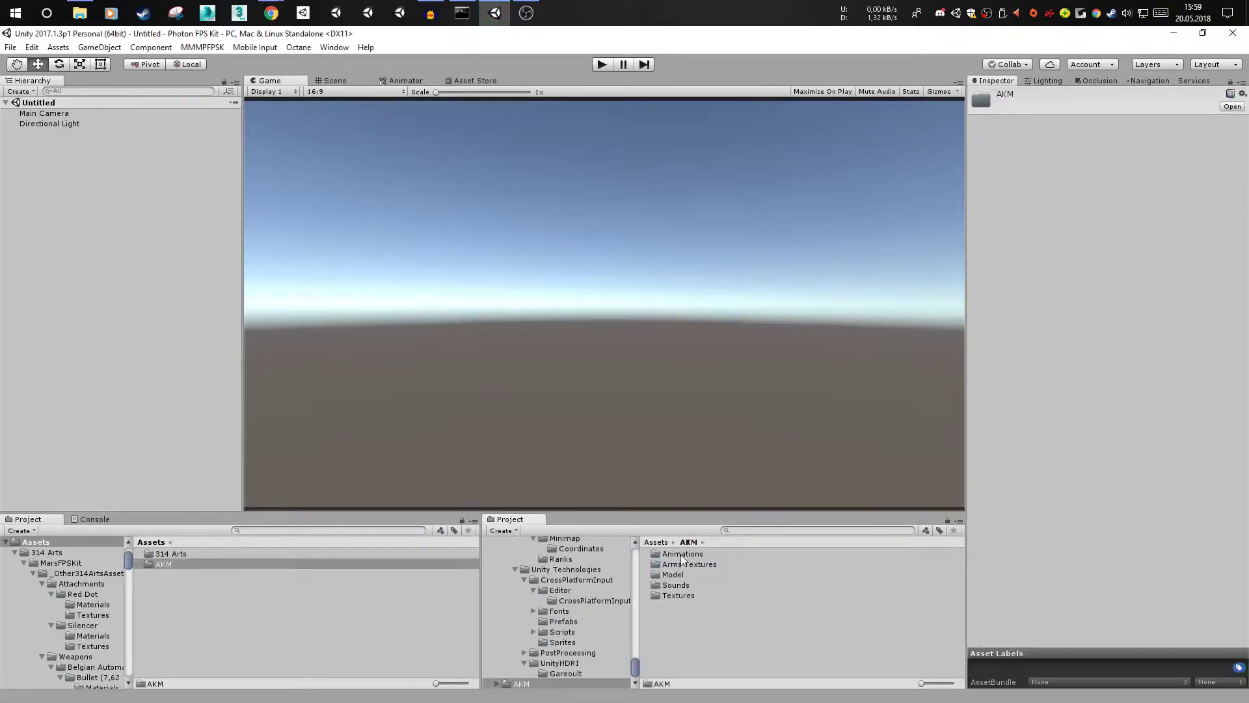
double_click(681, 553)
left_click(683, 575)
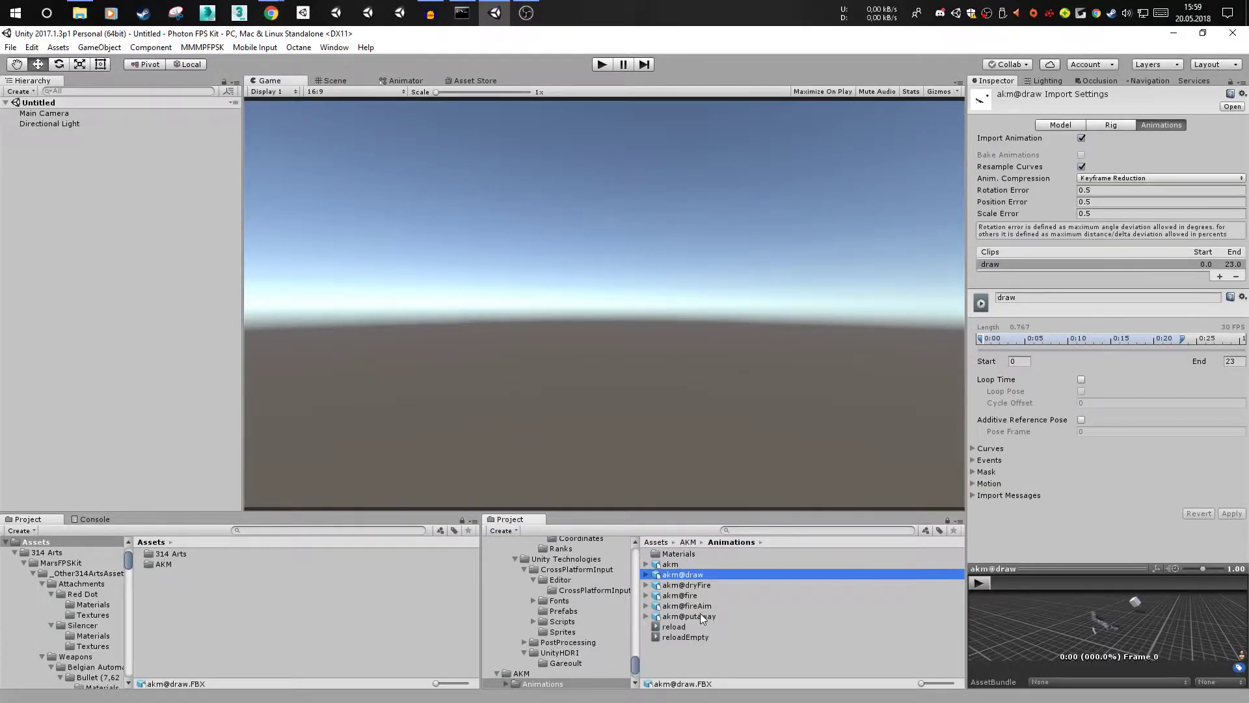
left_click(701, 614, "shift")
left_click(1114, 125)
left_click(1118, 154)
left_click(1119, 184)
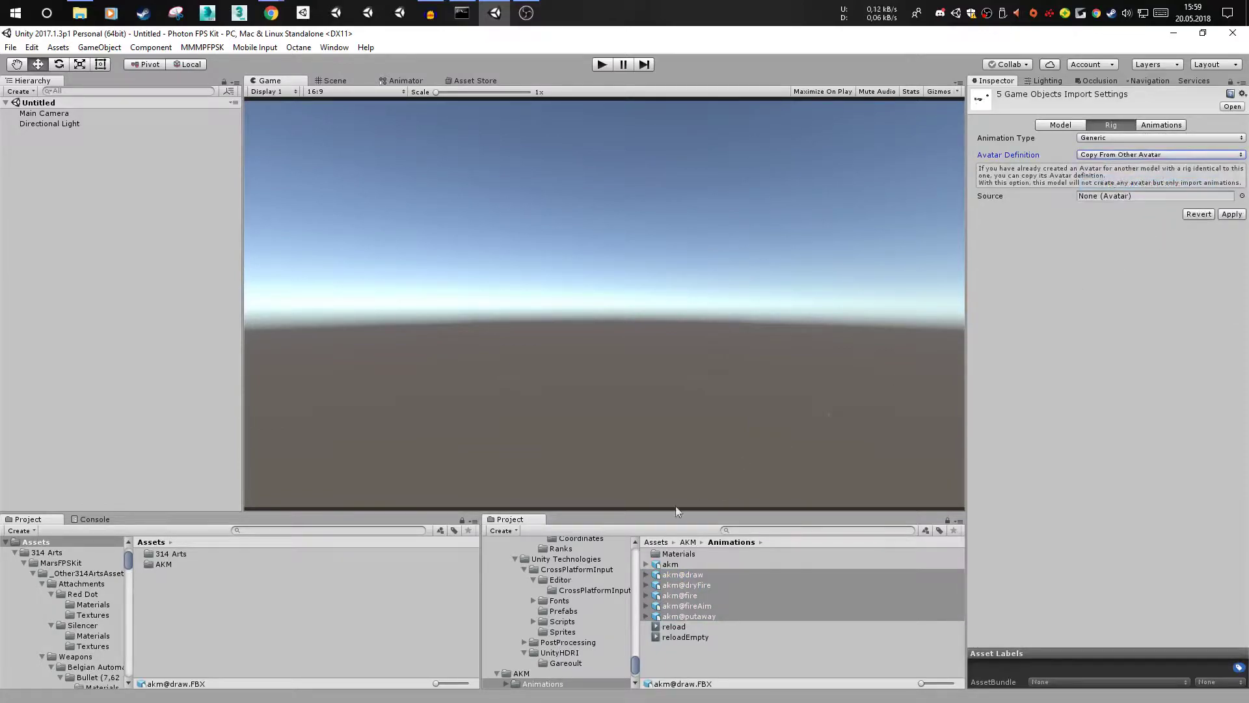
left_click(647, 564)
scroll(696, 598, "down", 3)
left_click_drag(689, 602, 1155, 196)
left_click(1232, 214)
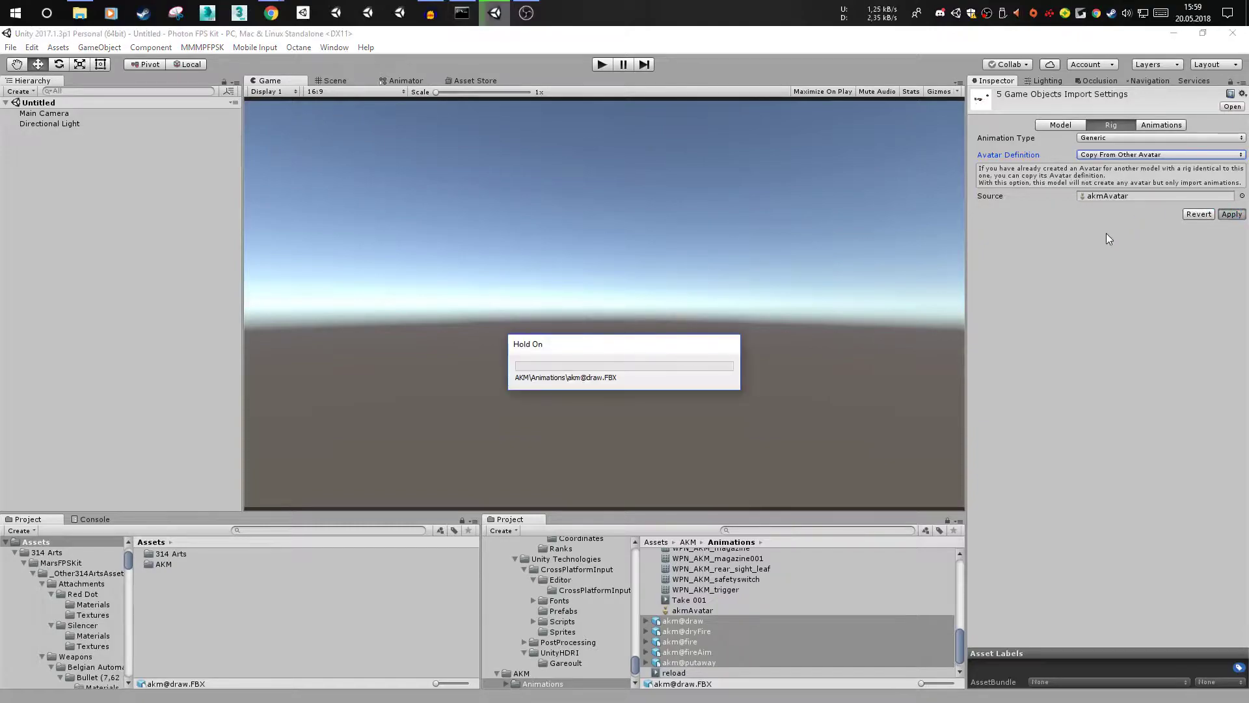
- Turn off animation compression for the five selected akm@ animation files and apply the change
left_click(1158, 124)
left_click(1109, 179)
left_click(1124, 187)
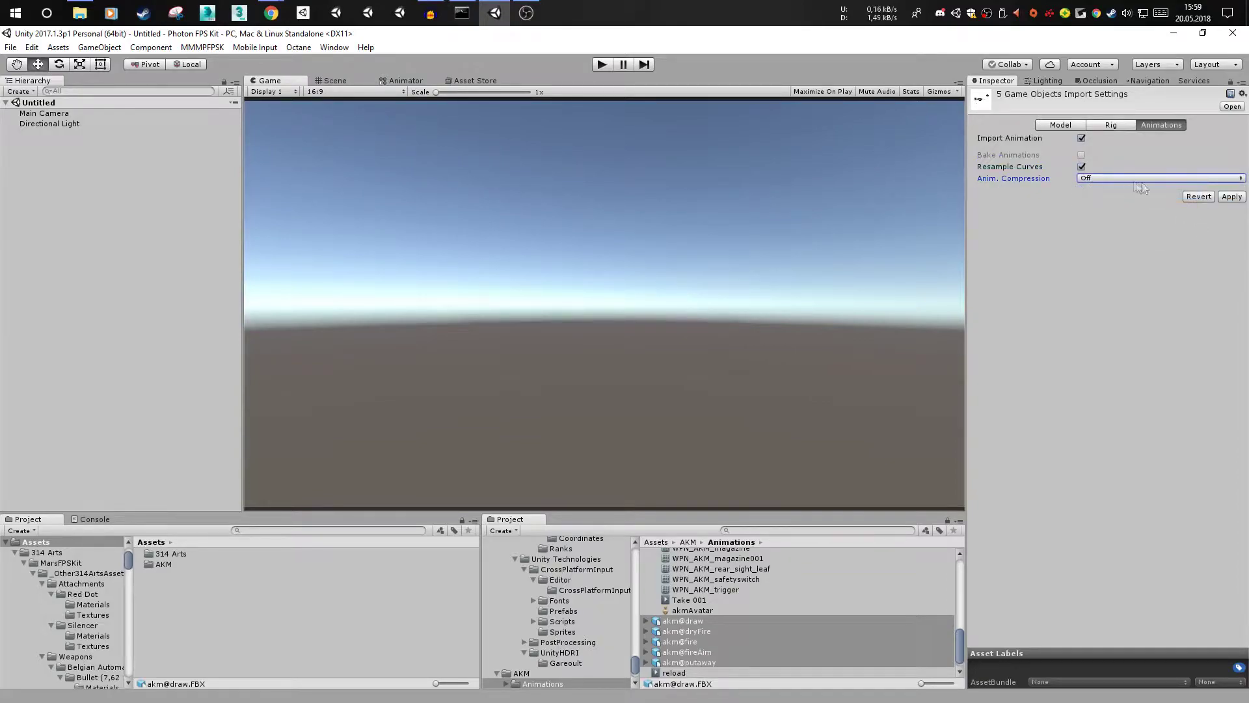
left_click(1232, 196)
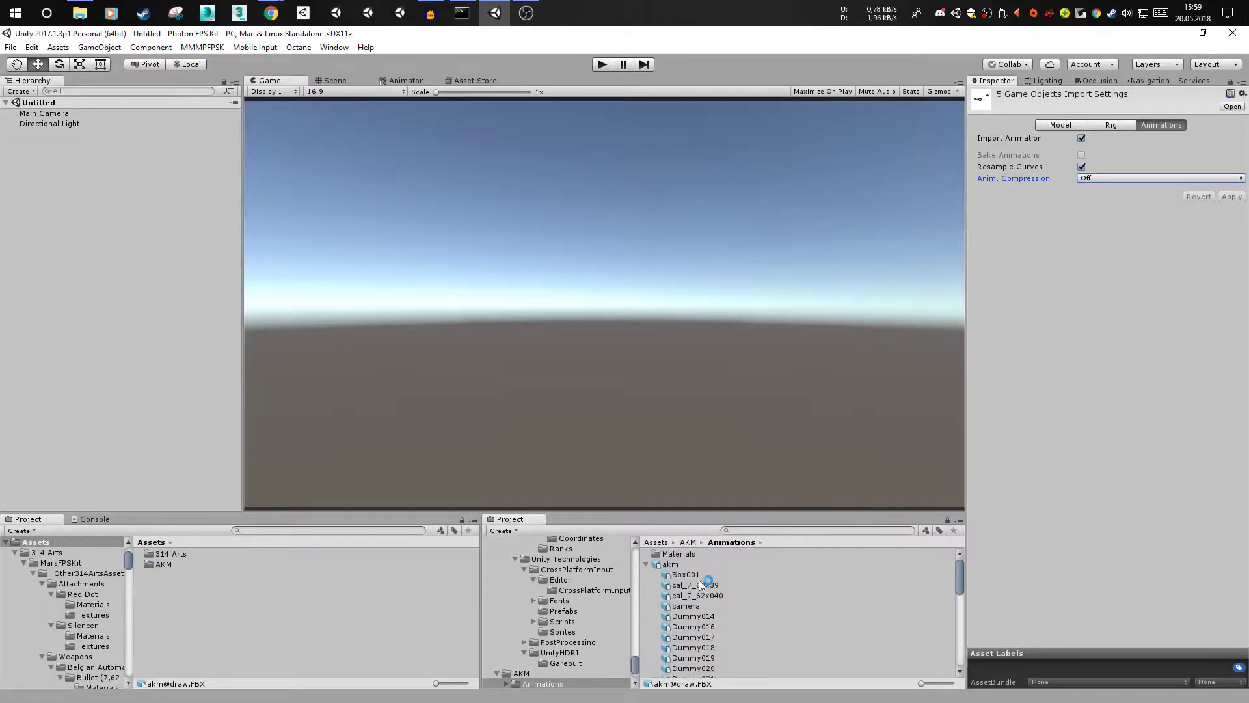
- Delete the Materials folder inside Animations, and disable Import Materials for the akm model with the change applied
left_click(701, 565)
key("Up")
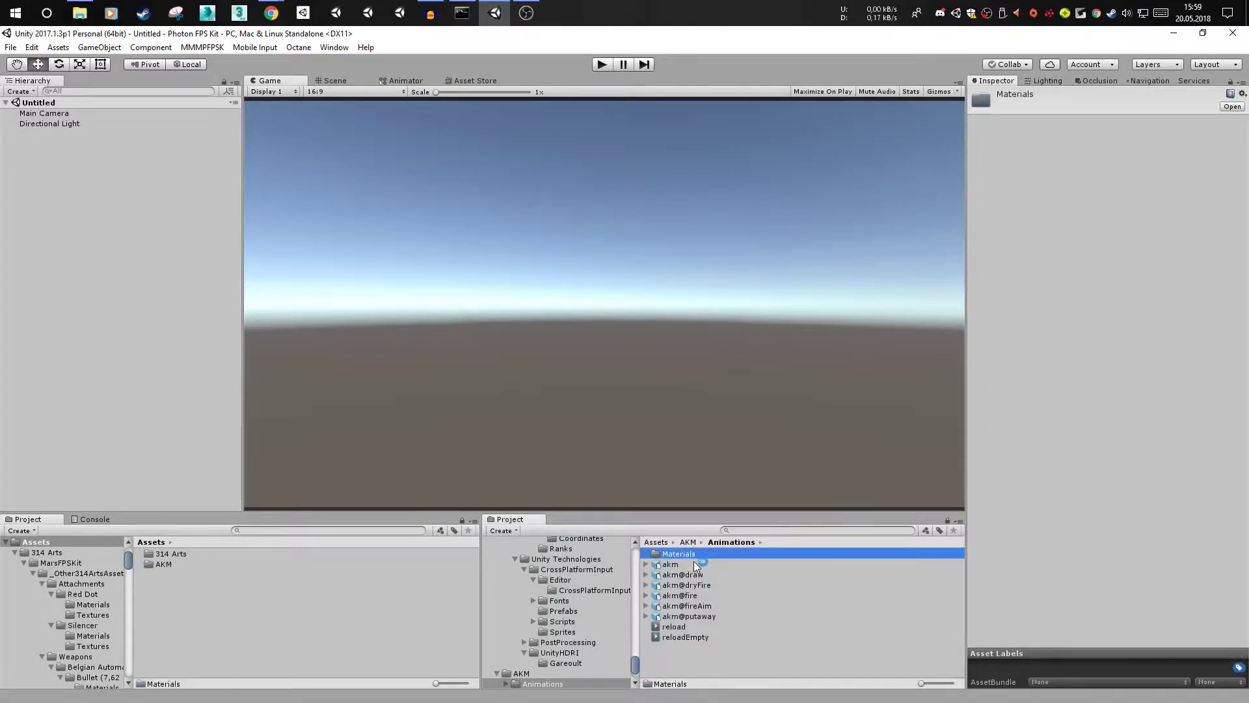
left_click(686, 554)
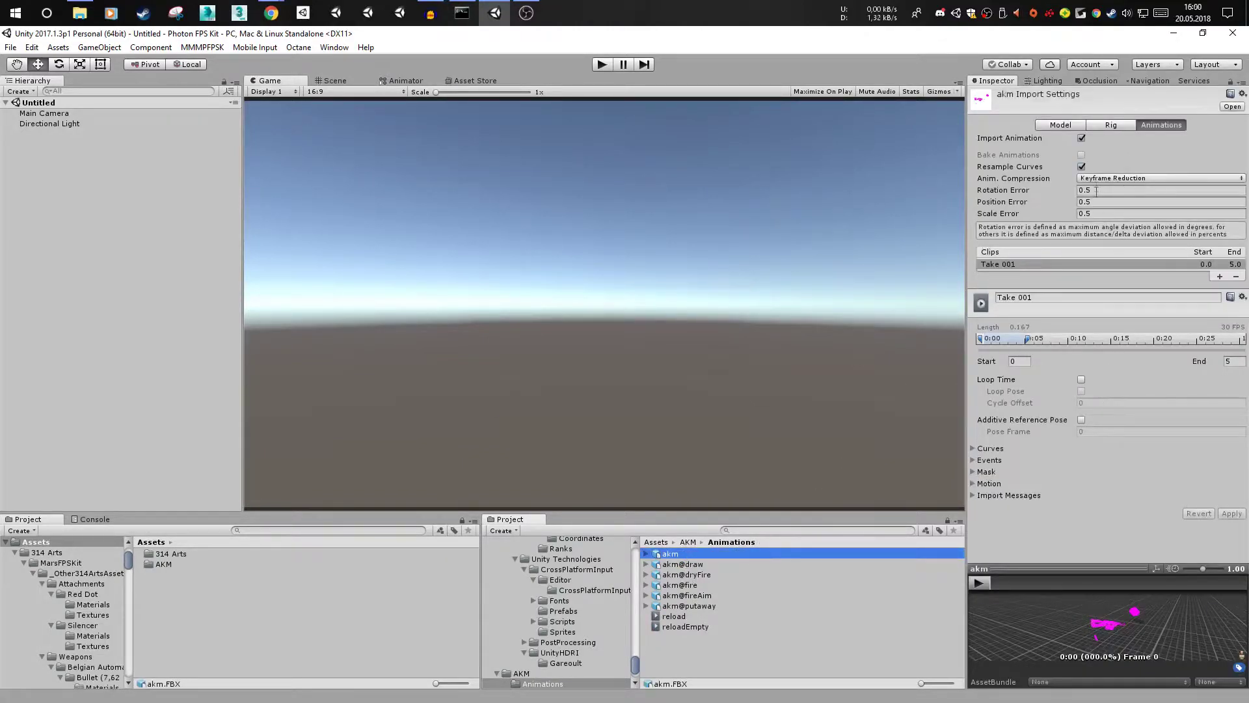
left_click(1110, 125)
left_click(1061, 125)
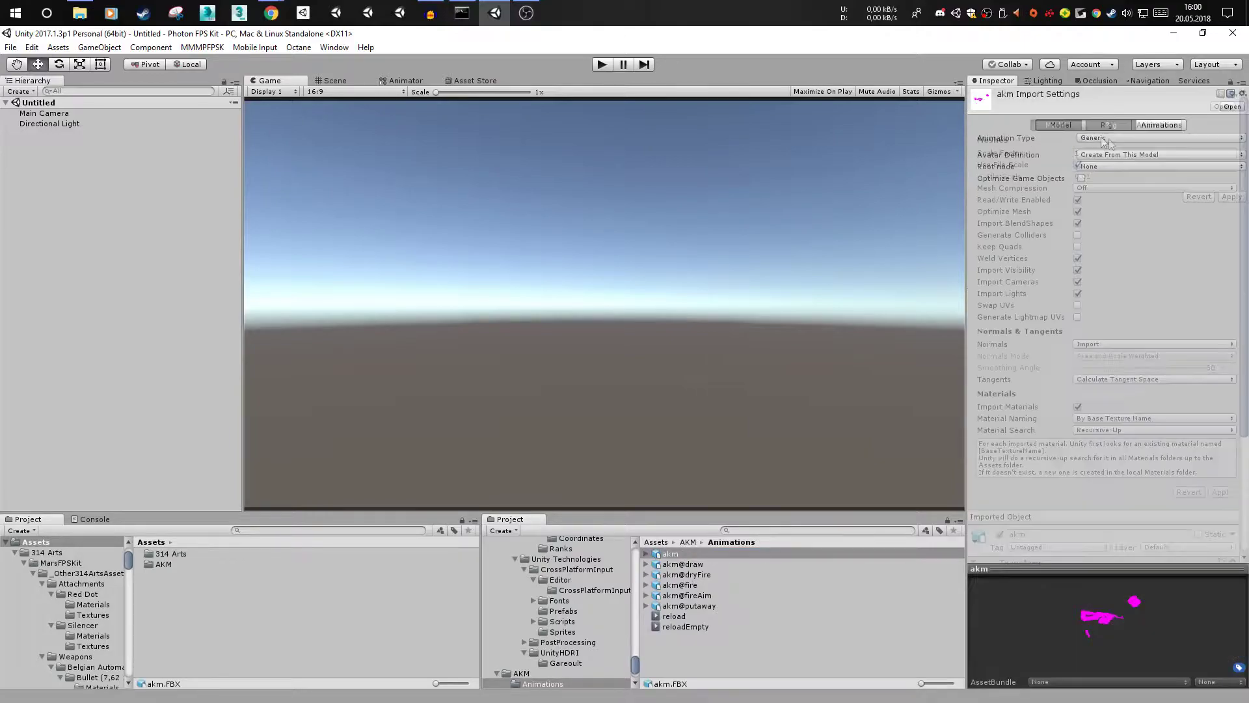
left_click(1078, 407)
left_click(1222, 448)
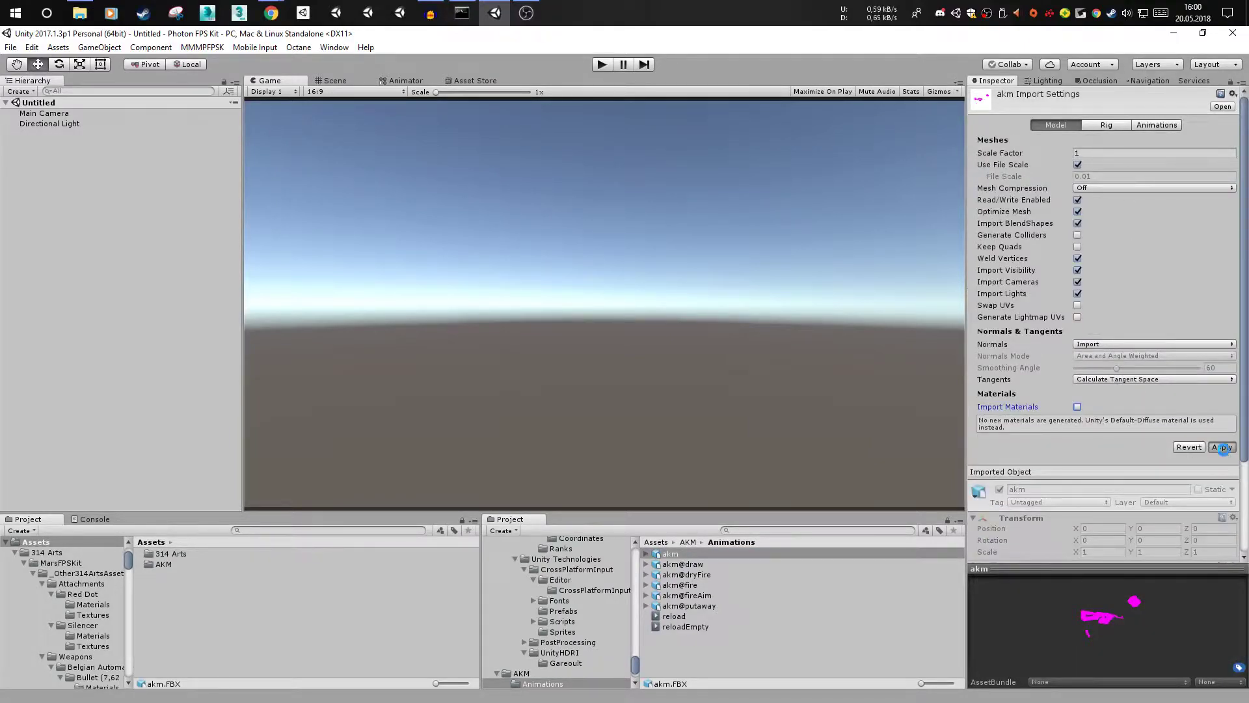
- Add the akm model to the scene hierarchy
left_click_drag(1138, 631, 1098, 609)
left_click_drag(677, 553, 114, 255)
- Set the texture type of fpArms_Military_NM in Arms Textures to Normal map and apply it
left_click(688, 542)
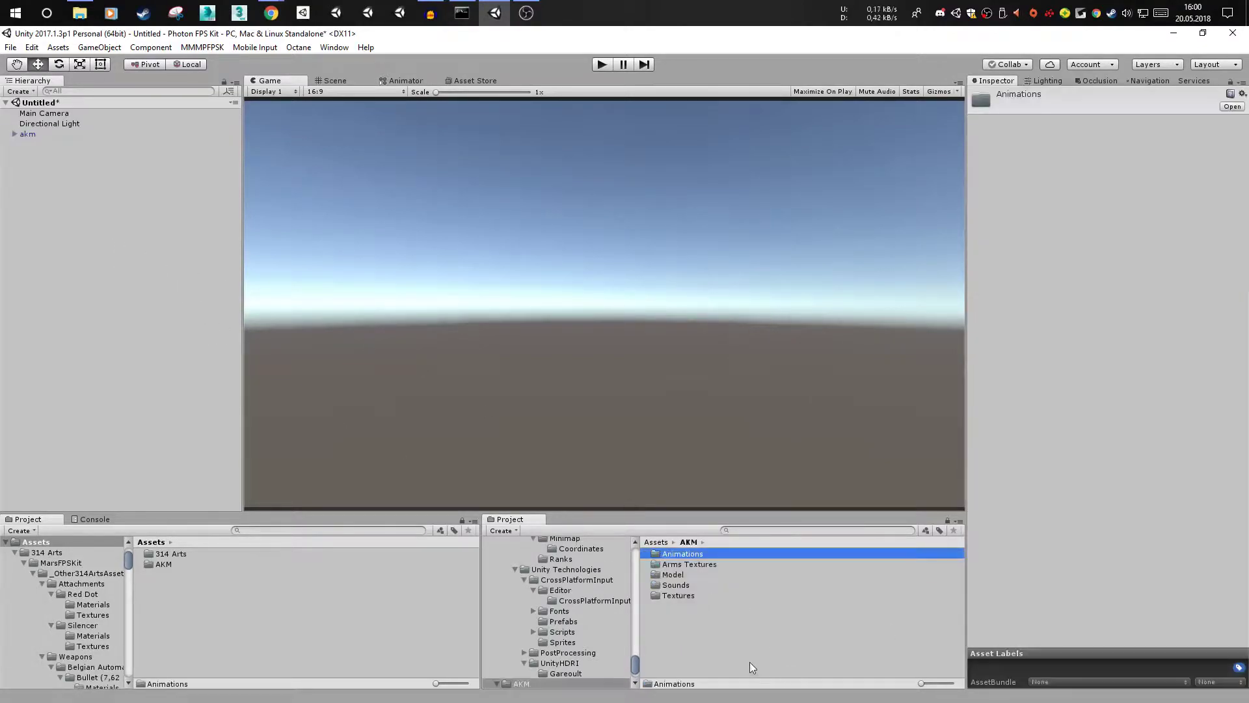
double_click(697, 564)
left_click(697, 554)
left_click(698, 564)
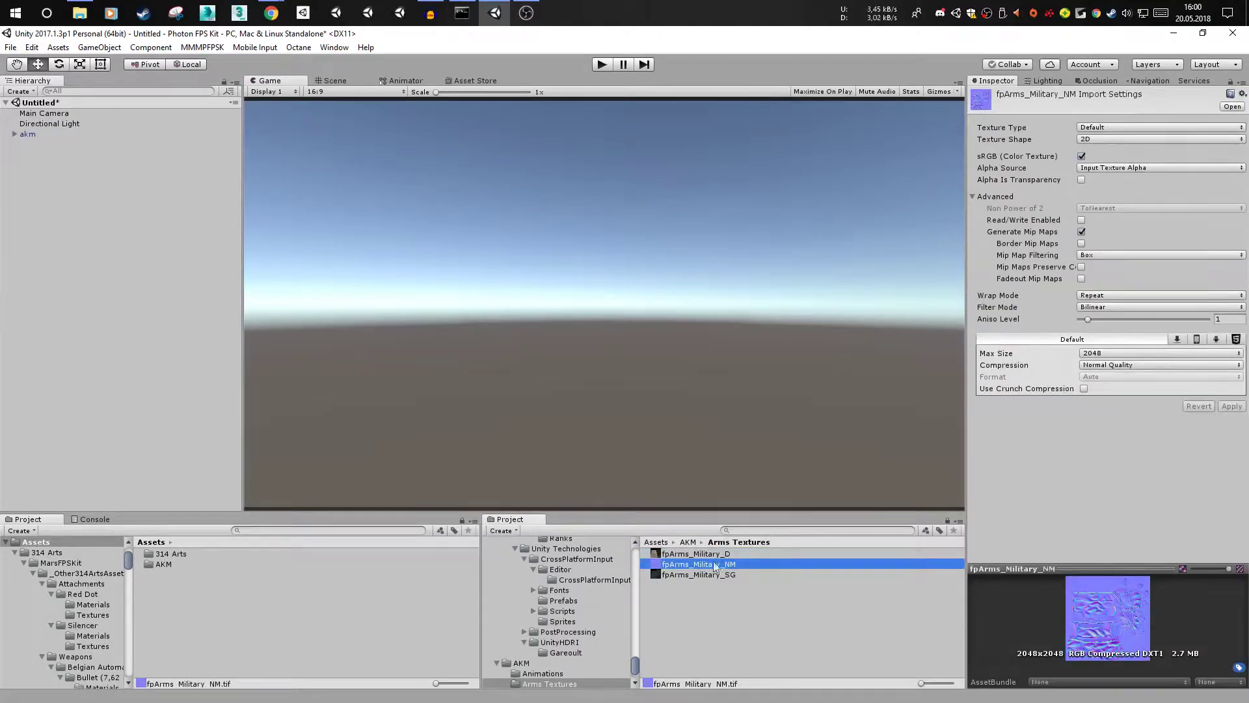
left_click(1112, 127)
left_click(1117, 156)
left_click(1232, 383)
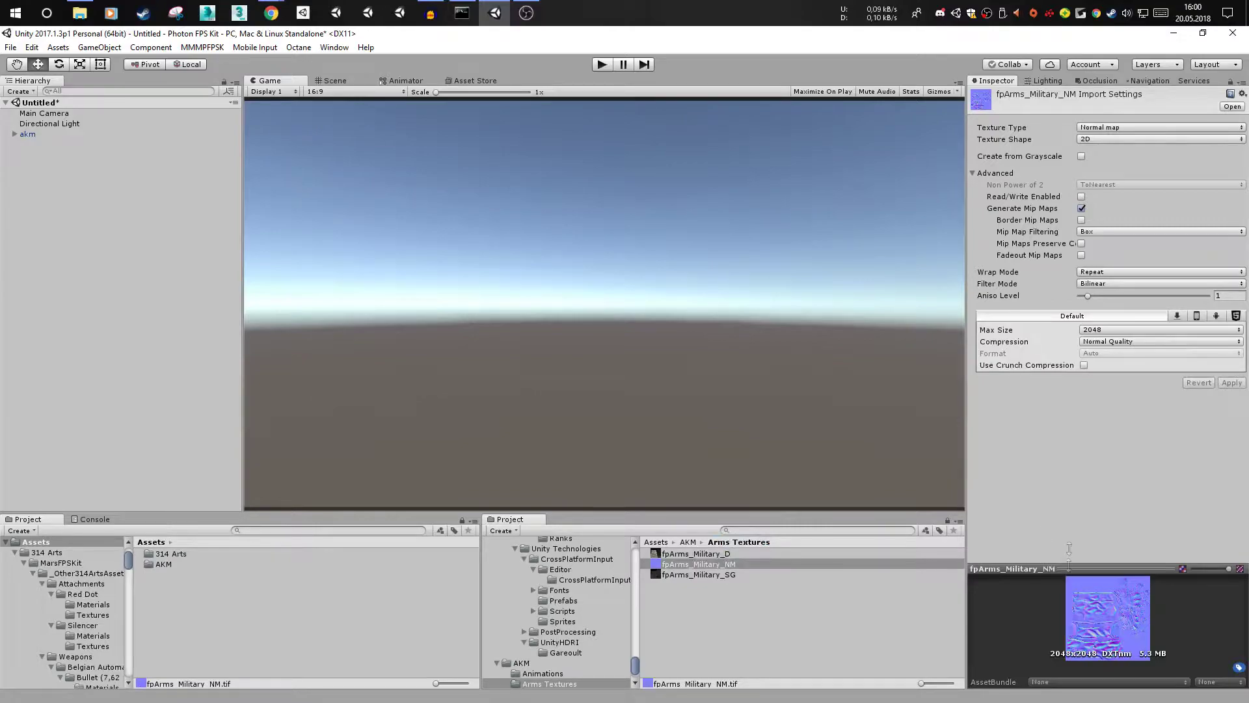
left_click_drag(1068, 565, 1068, 333)
- Preview the akm_w and Shell_cal_7_62x39 models in the AKM Model folder, and delete its Materials folder
left_click(688, 542)
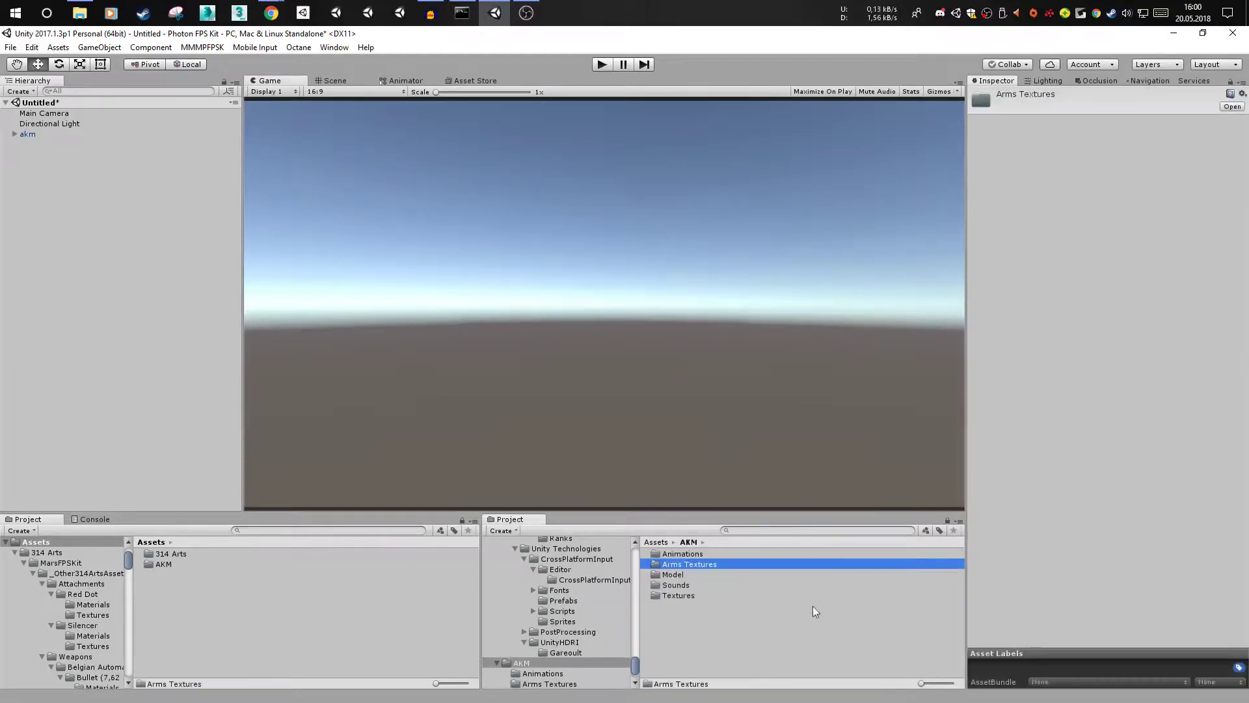
key("Down")
key("Return")
left_click(697, 553)
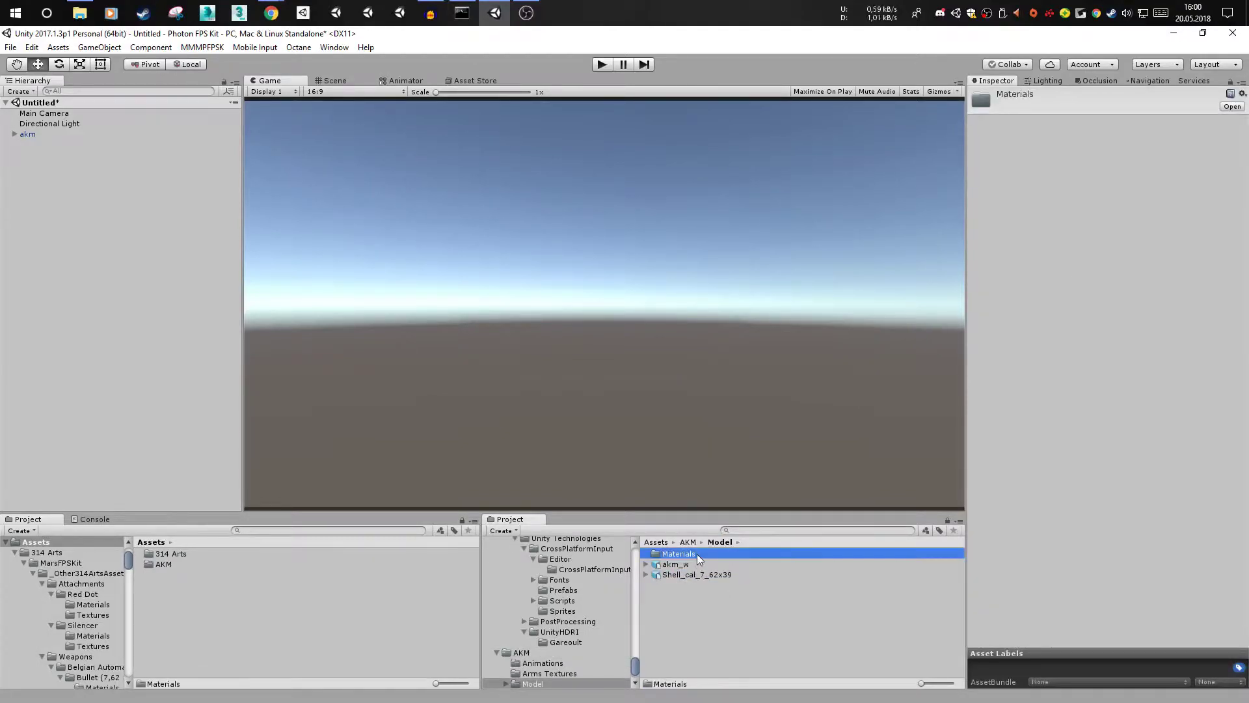
left_click(700, 564)
left_click_drag(1063, 525, 833, 439)
left_click(686, 575)
left_click_drag(1114, 474, 696, 561)
left_click(693, 556)
key("Delete")
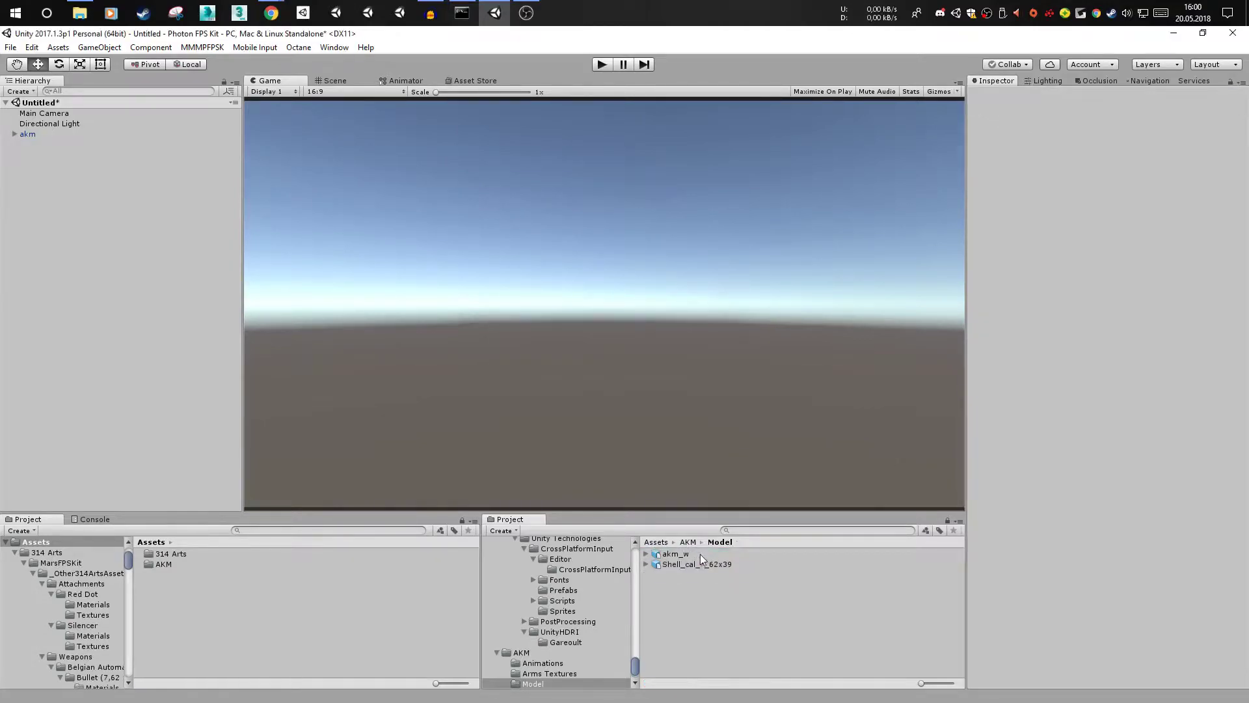
- Disable Import Materials for both akm_w and Shell_cal_7_62x39 and apply the change
left_click(700, 553)
key("ctrl+a")
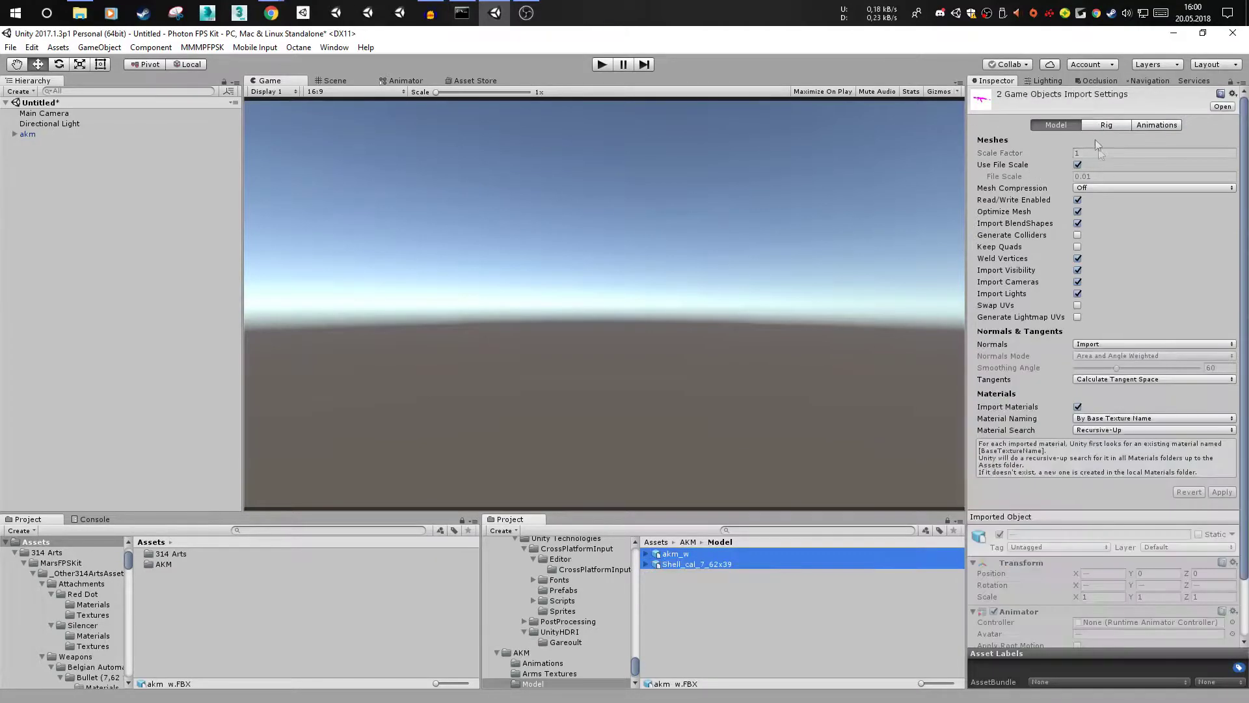
left_click(1078, 407)
left_click(1224, 448)
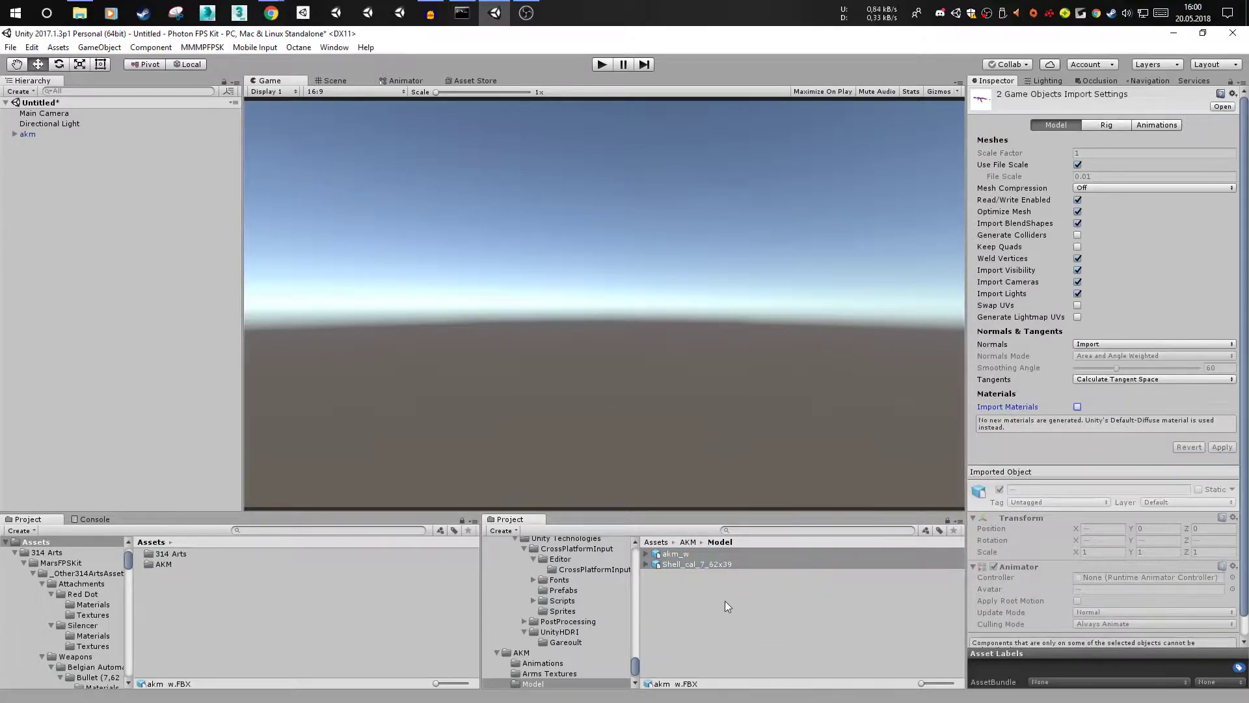
- Preview the AKM-1, Draw, Holster, Reload and ReloadEmpty clips in the AKM Sounds folder
key("BackSpace")
key("Down")
key("Return")
key("Down")
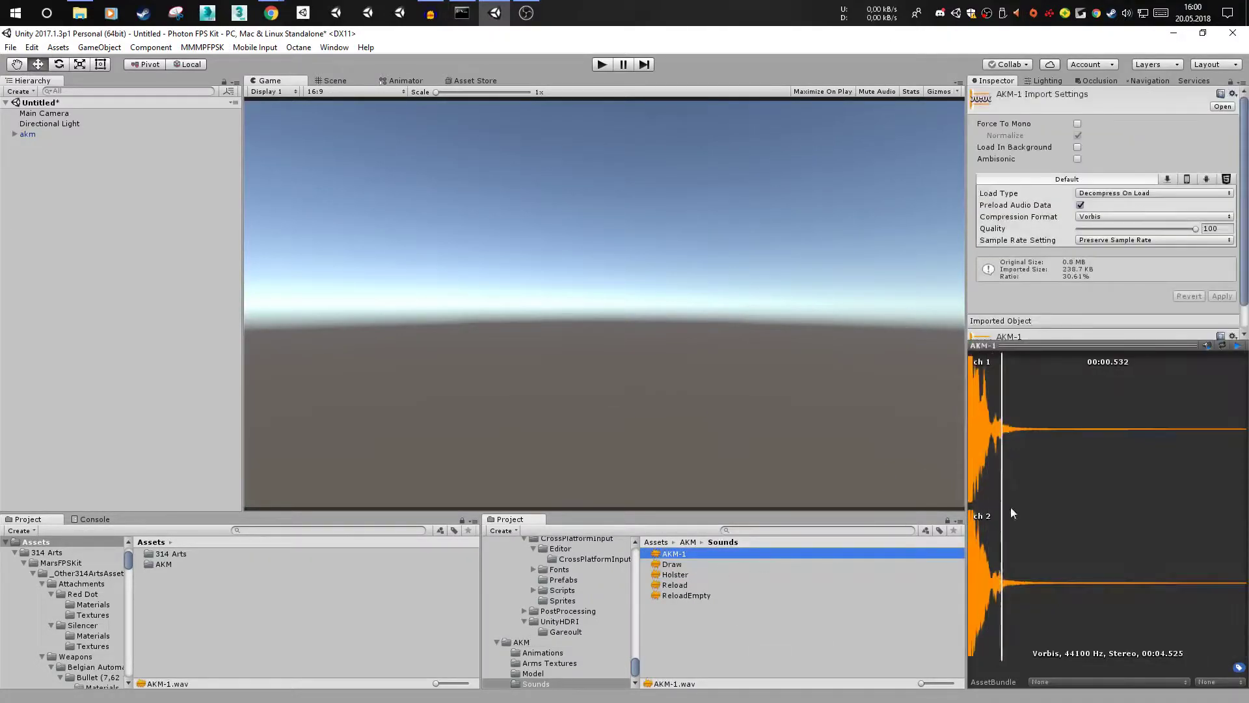
key("Down")
key("Down")
key("Down")
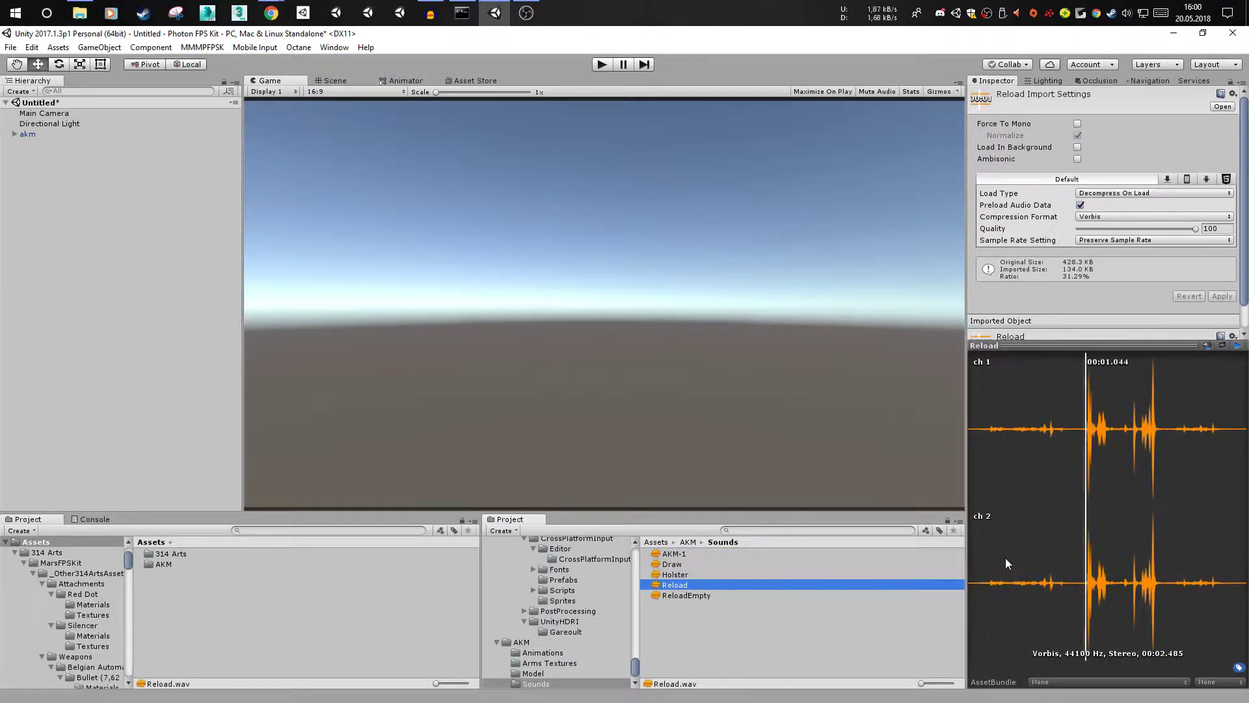
key("Down")
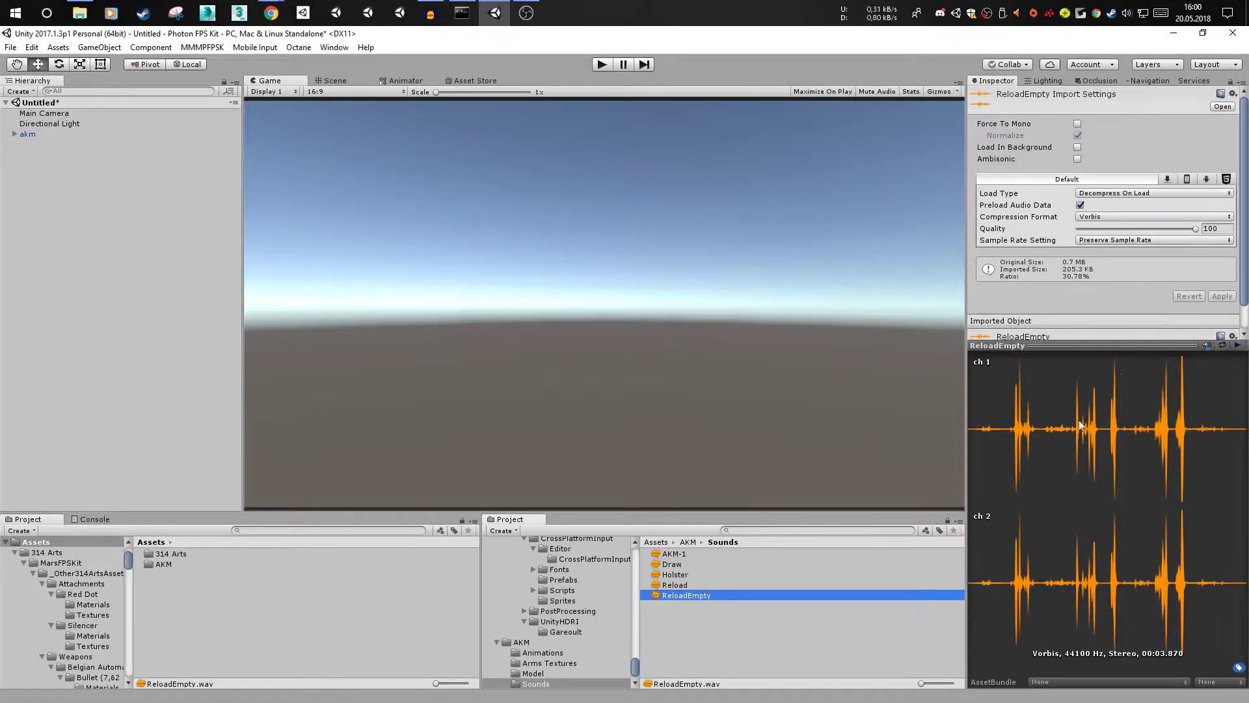
- Set the texture type of the AKM image in the Textures folder to Sprite (2D and UI) and apply it
left_click(687, 541)
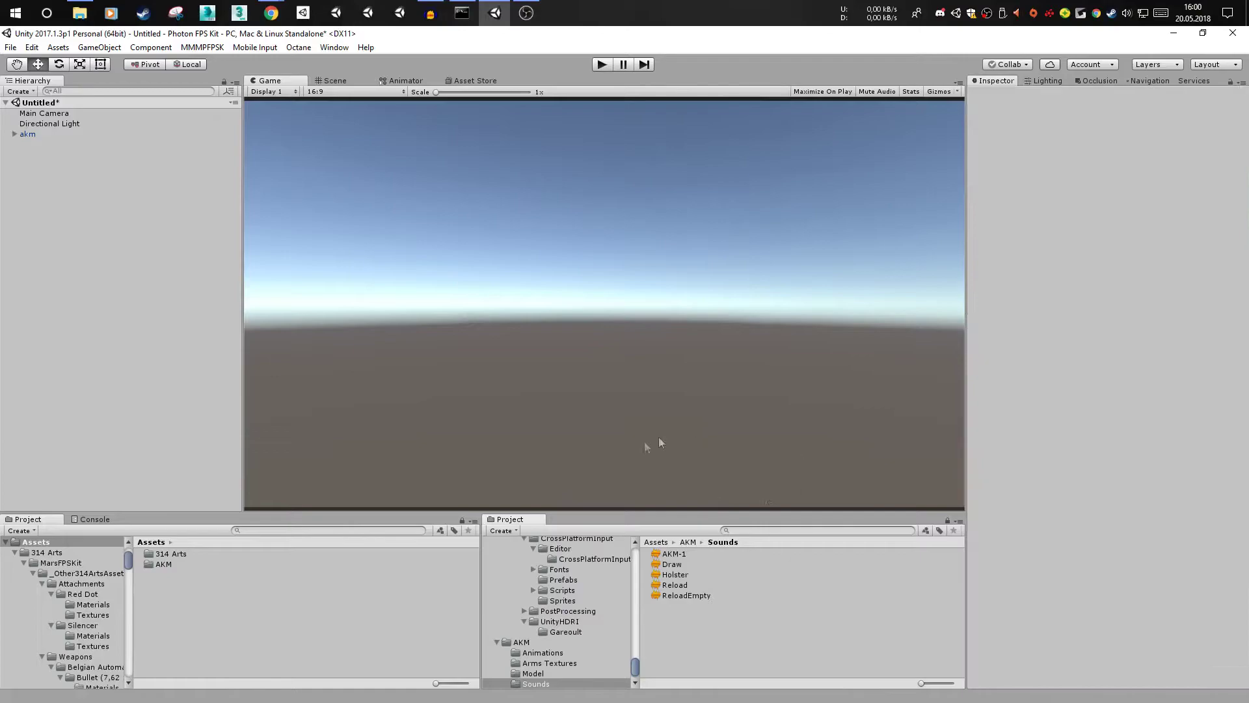
double_click(680, 595)
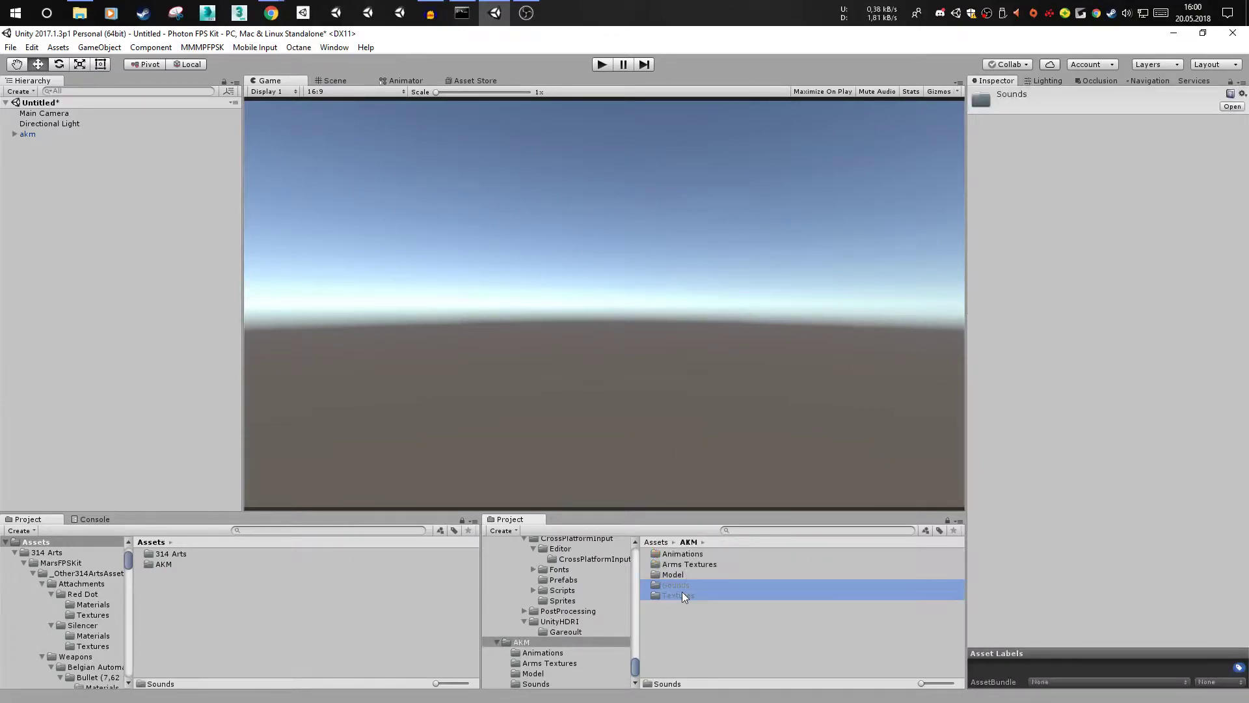
left_click(692, 554)
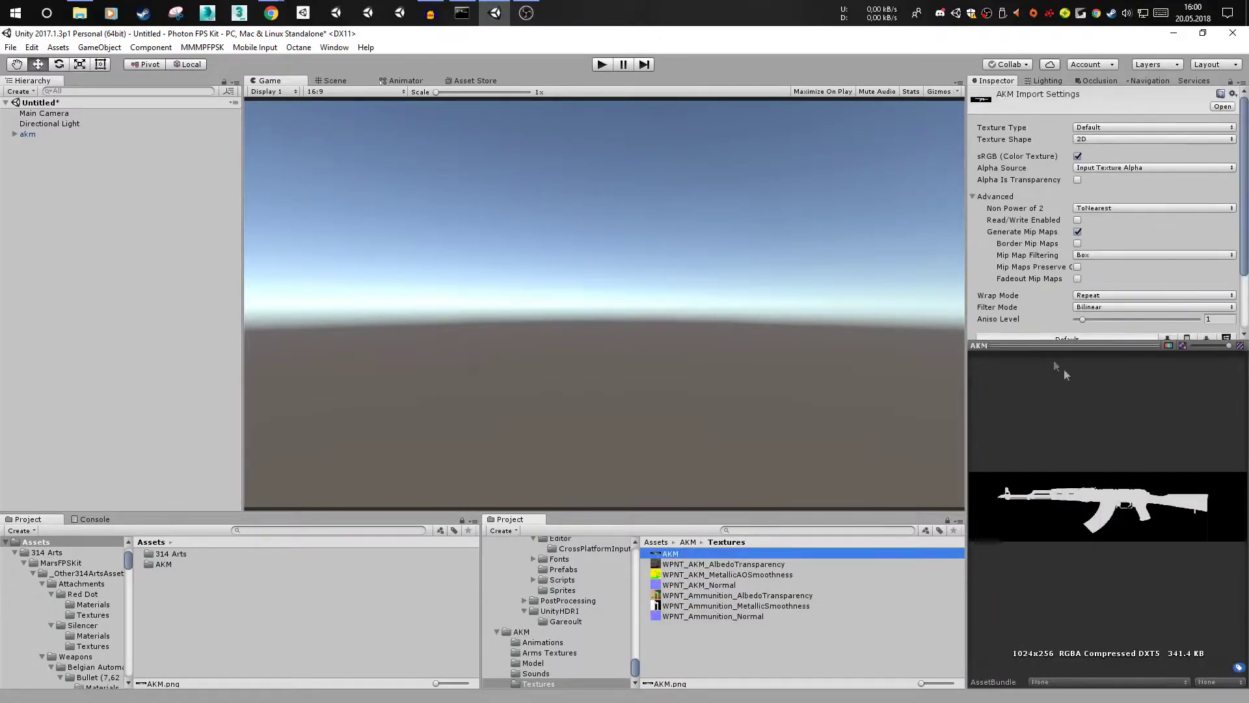
left_click(1106, 127)
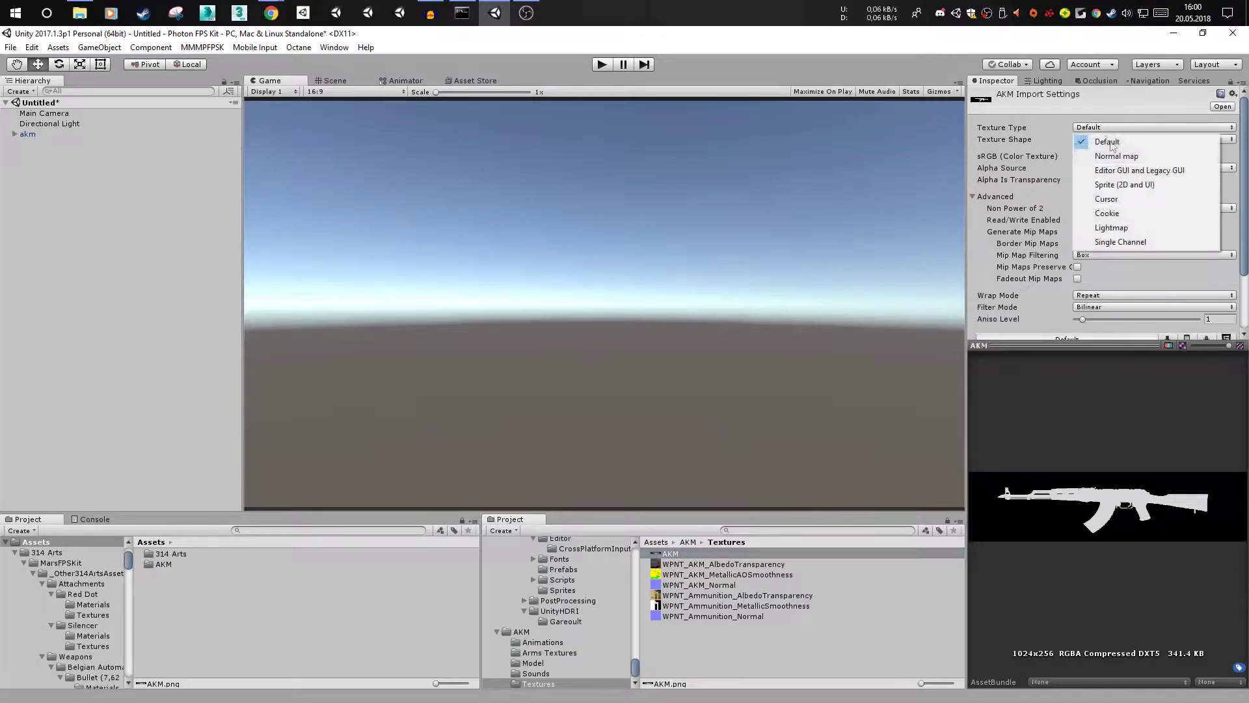
left_click(1158, 185)
scroll(1168, 274, "down", 5)
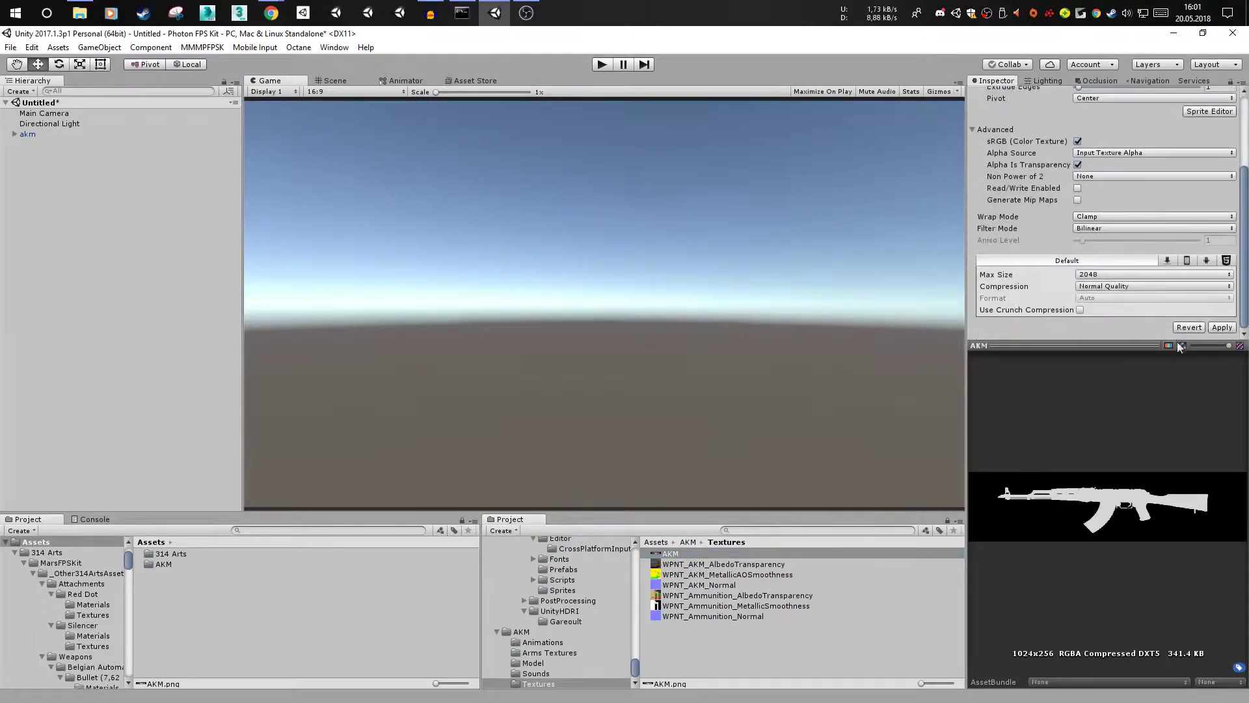
left_click(1223, 329)
- Set the texture type of WPNT_AKM_Normal and WPNT_Ammunition_Normal to Normal map and apply it
left_click(740, 574)
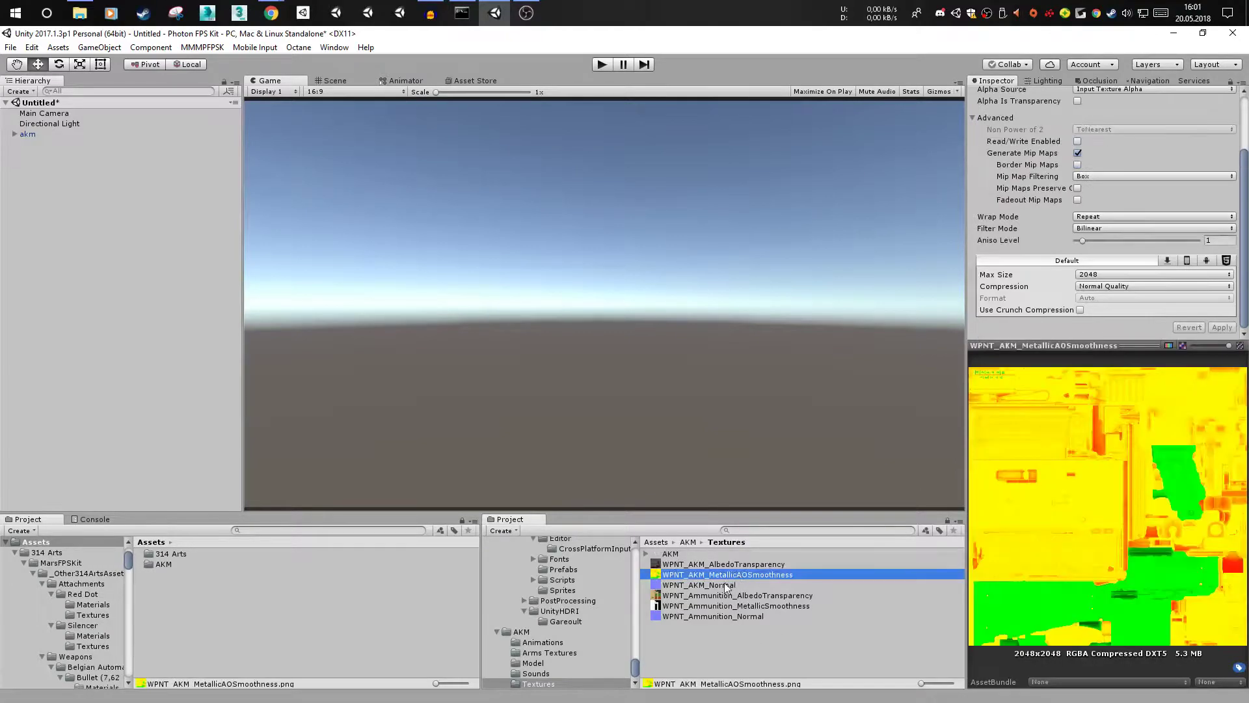
left_click(724, 584)
left_click(736, 617, "ctrl")
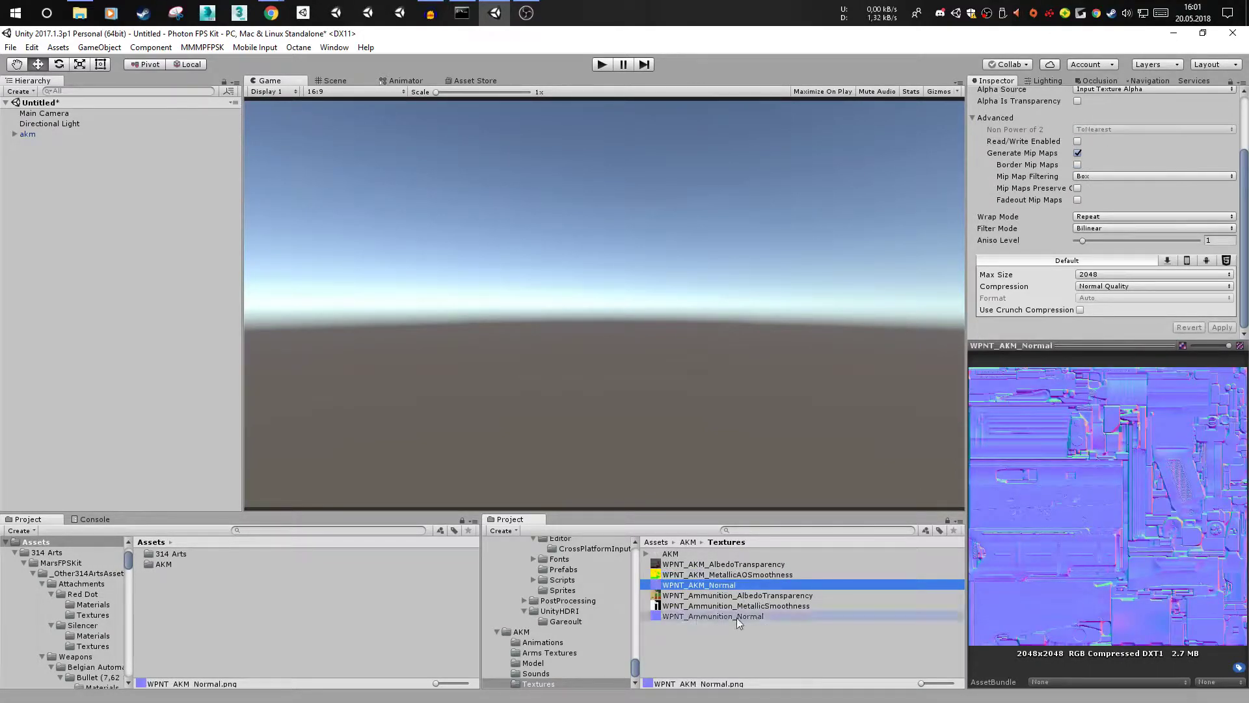
scroll(1091, 111, "up", 3)
left_click(1115, 128)
left_click(1117, 157)
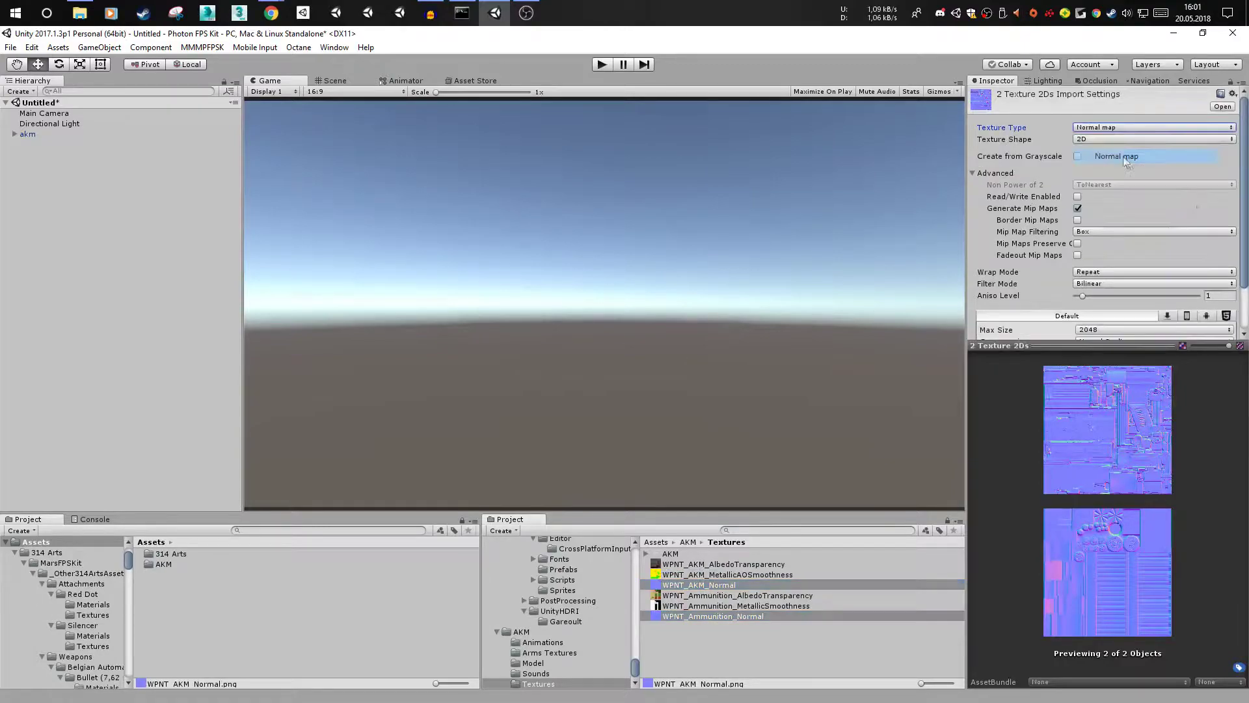
scroll(1106, 215, "down", 3)
left_click(1221, 327)
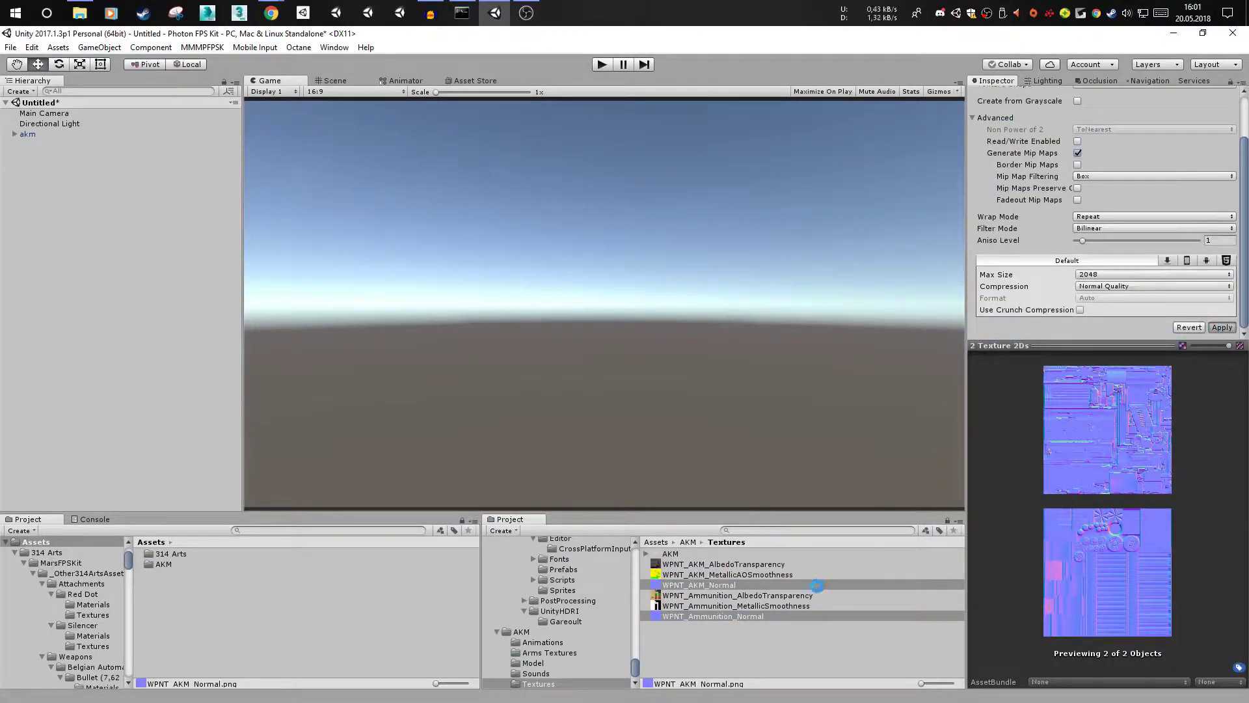
- Create a folder named Materials inside the AKM folder and open it
double_click(201, 564)
right_click(216, 622)
mouse_move(368, 384)
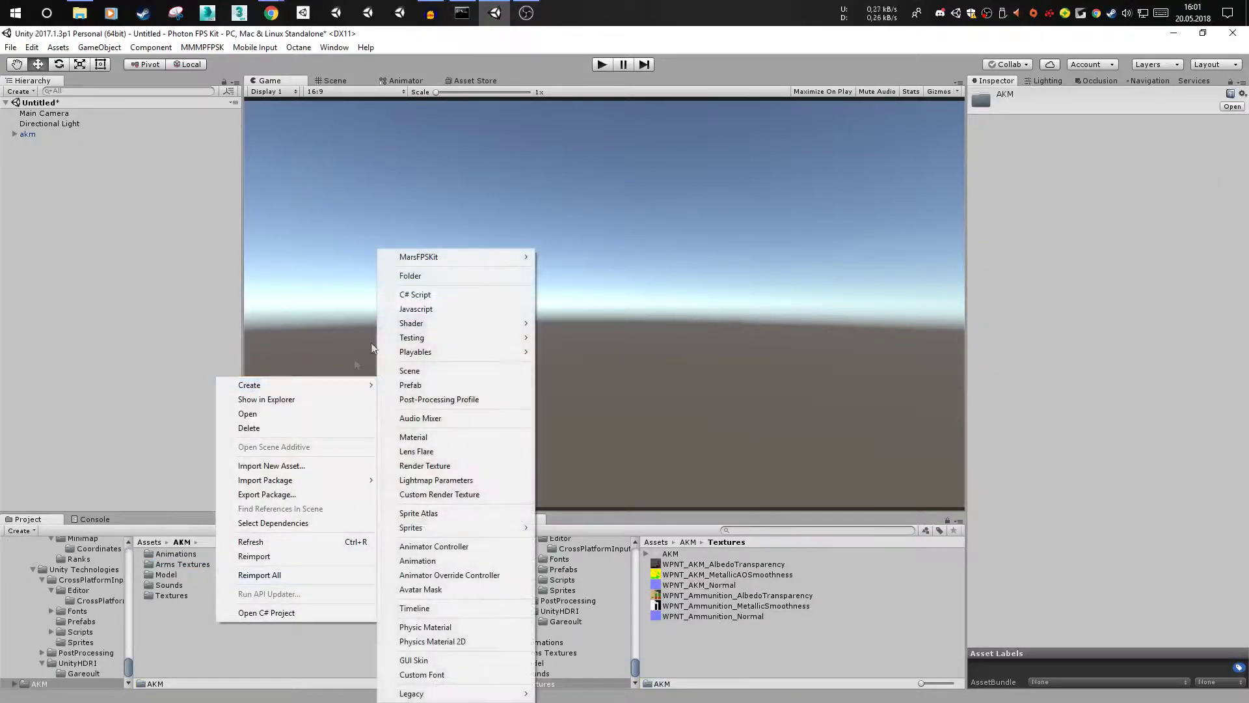
left_click(411, 281)
type("Material")
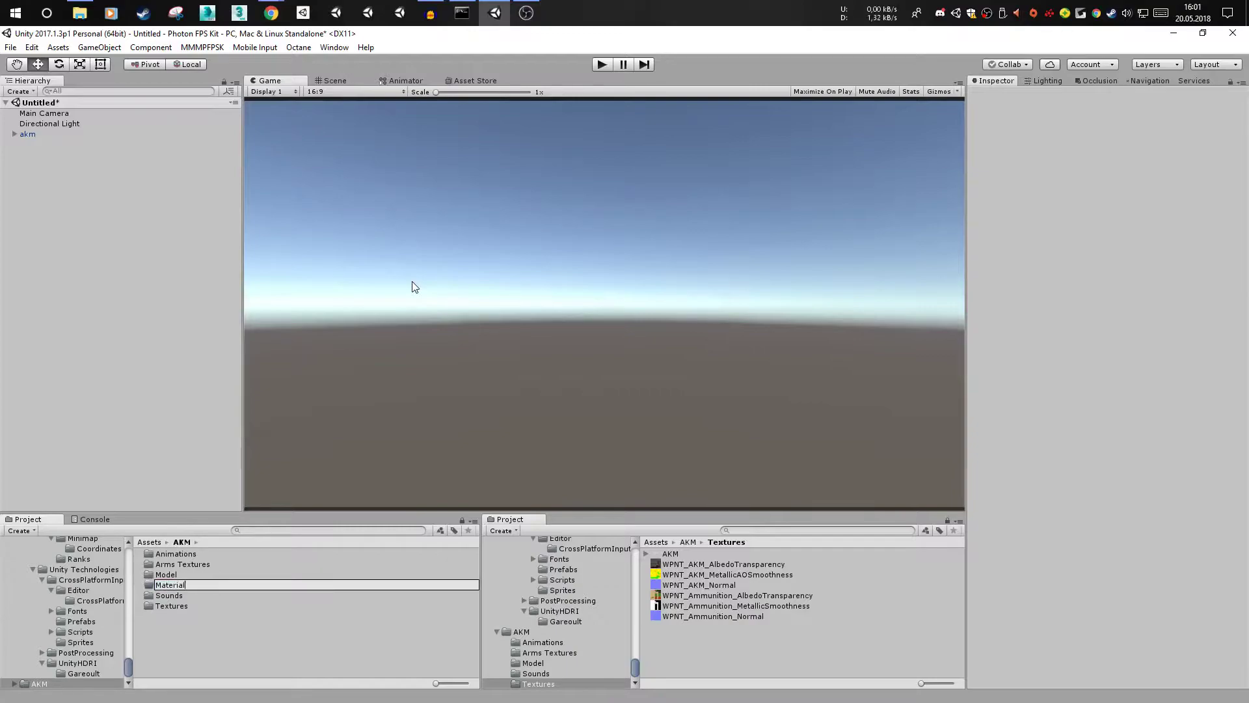
type("s")
key("Return")
key("Return")
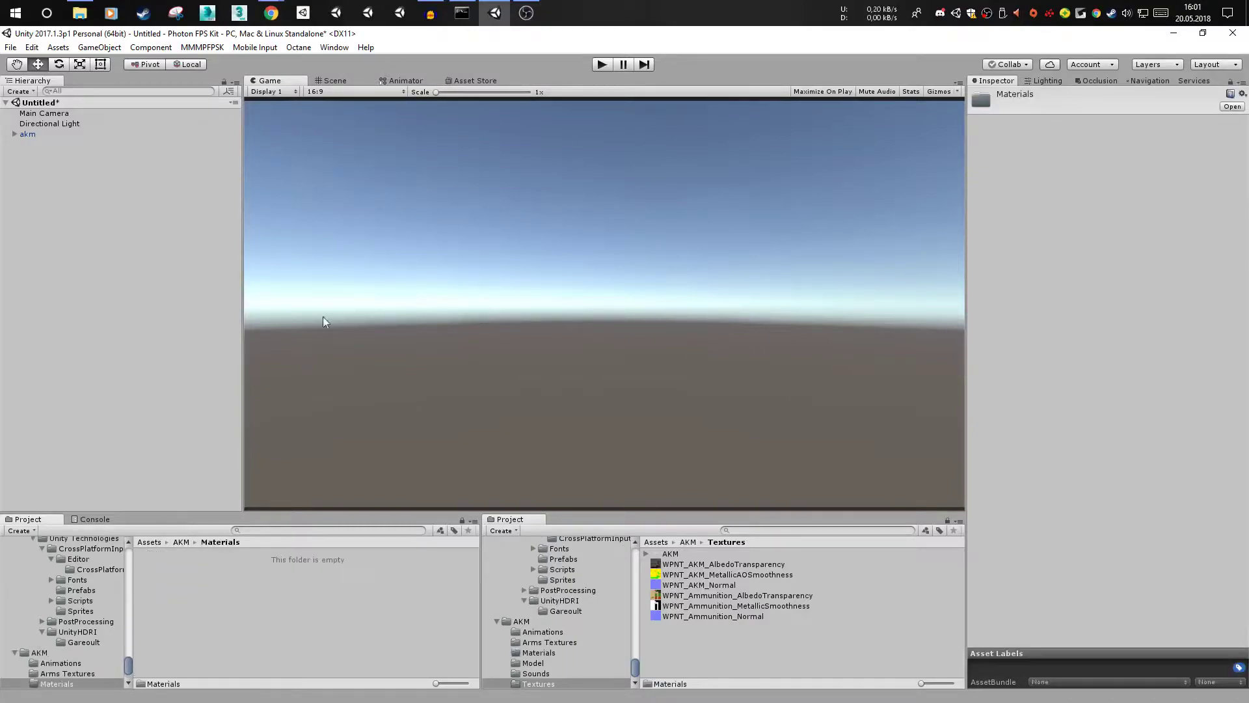
- Create a material named AKM in the AKM Materials folder
right_click(249, 607)
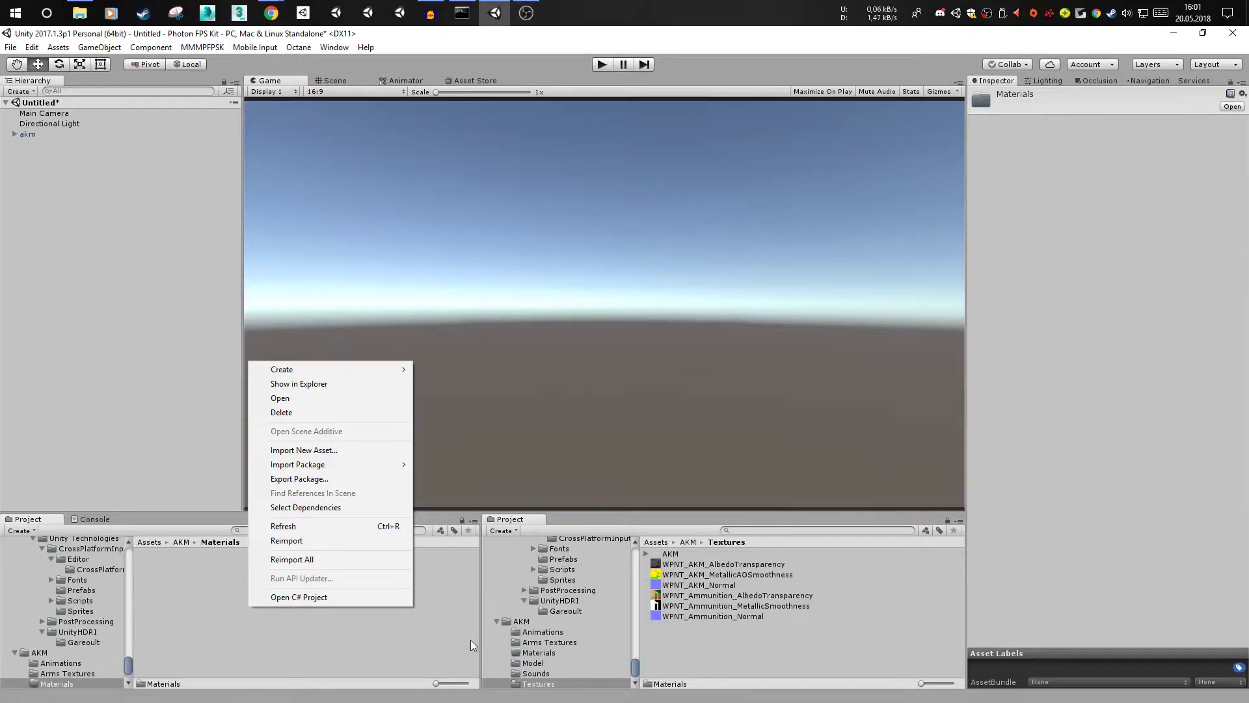
mouse_move(303, 368)
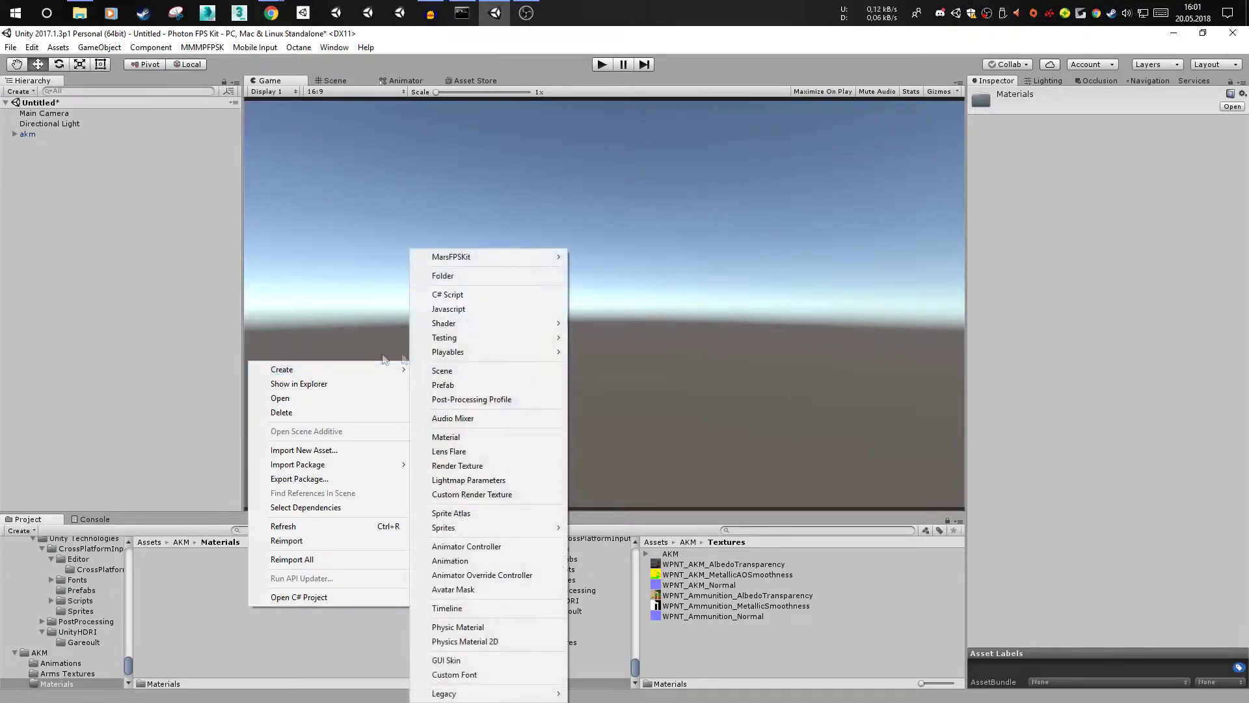
left_click(470, 436)
type("AKM")
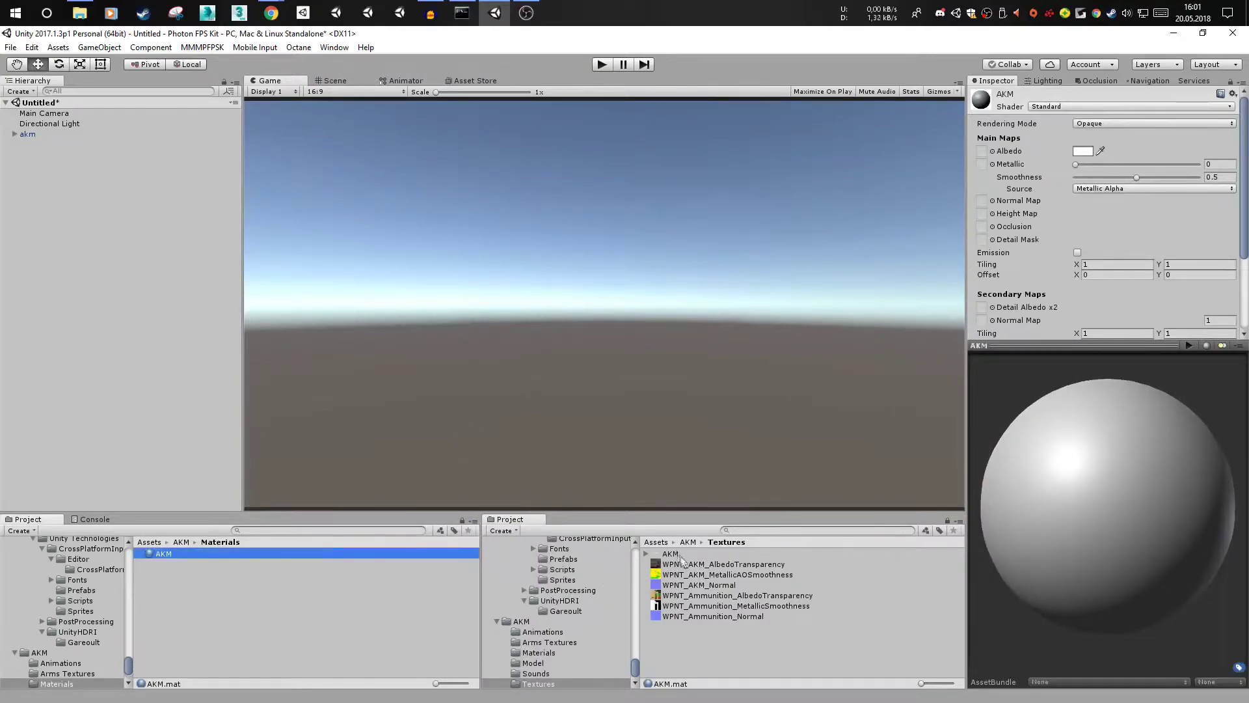
key("Return")
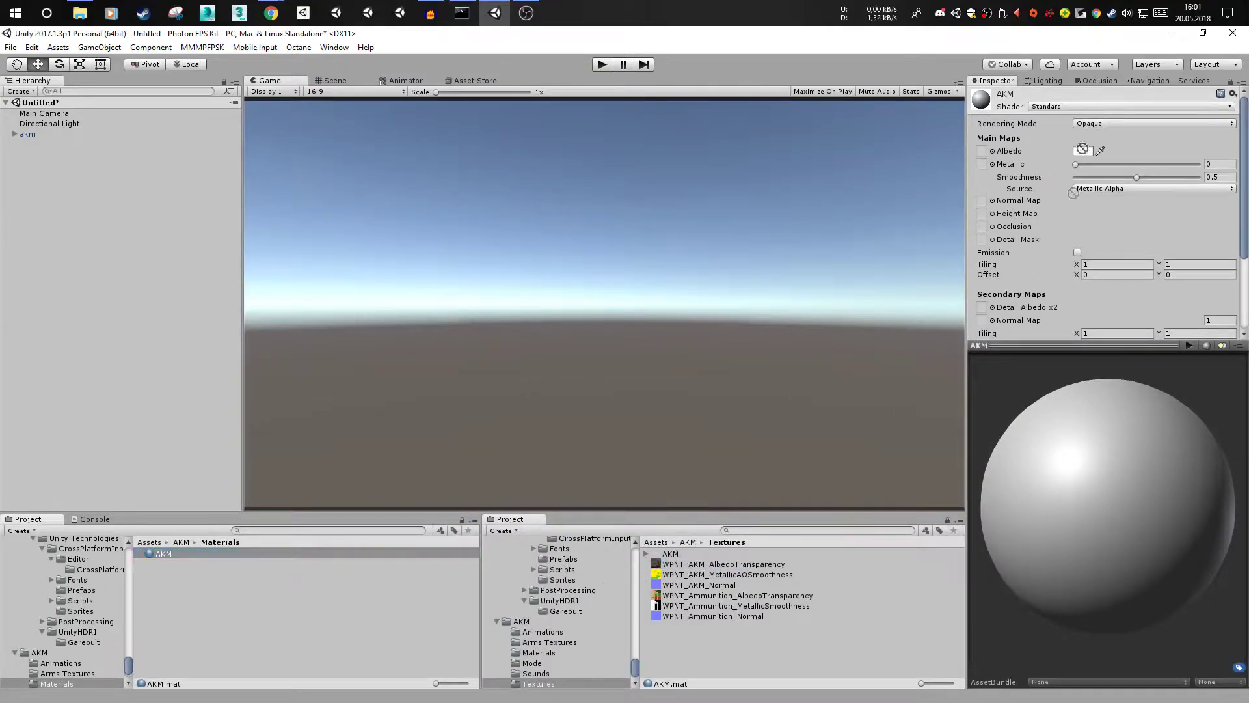
- Assign WPNT_AKM_AlbedoTransparency, WPNT_AKM_MetallicAOSmoothness and WPNT_AKM_Normal as the AKM material's albedo, metallic and normal maps
left_click_drag(985, 154, 983, 152)
left_click_drag(751, 573, 983, 200)
left_click_drag(1106, 423, 1171, 495)
left_click(187, 554)
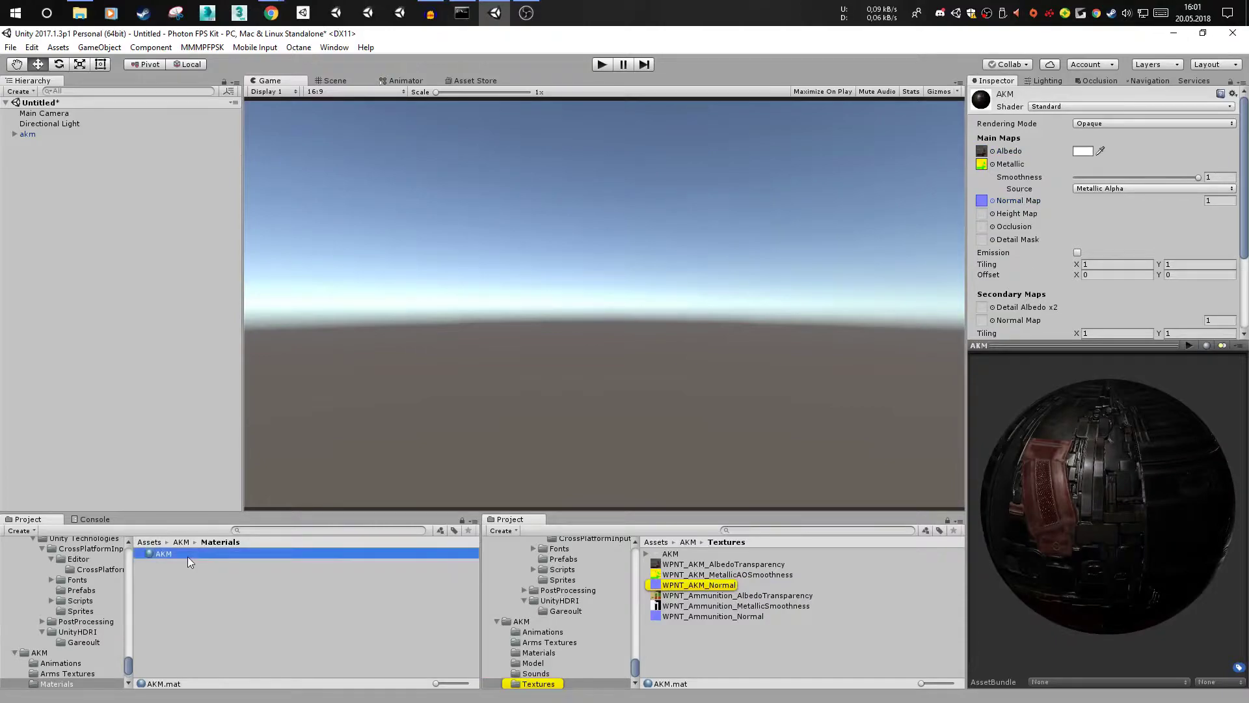
- Create a second material named Ammo in the Materials folder
right_click(204, 579)
mouse_move(272, 345)
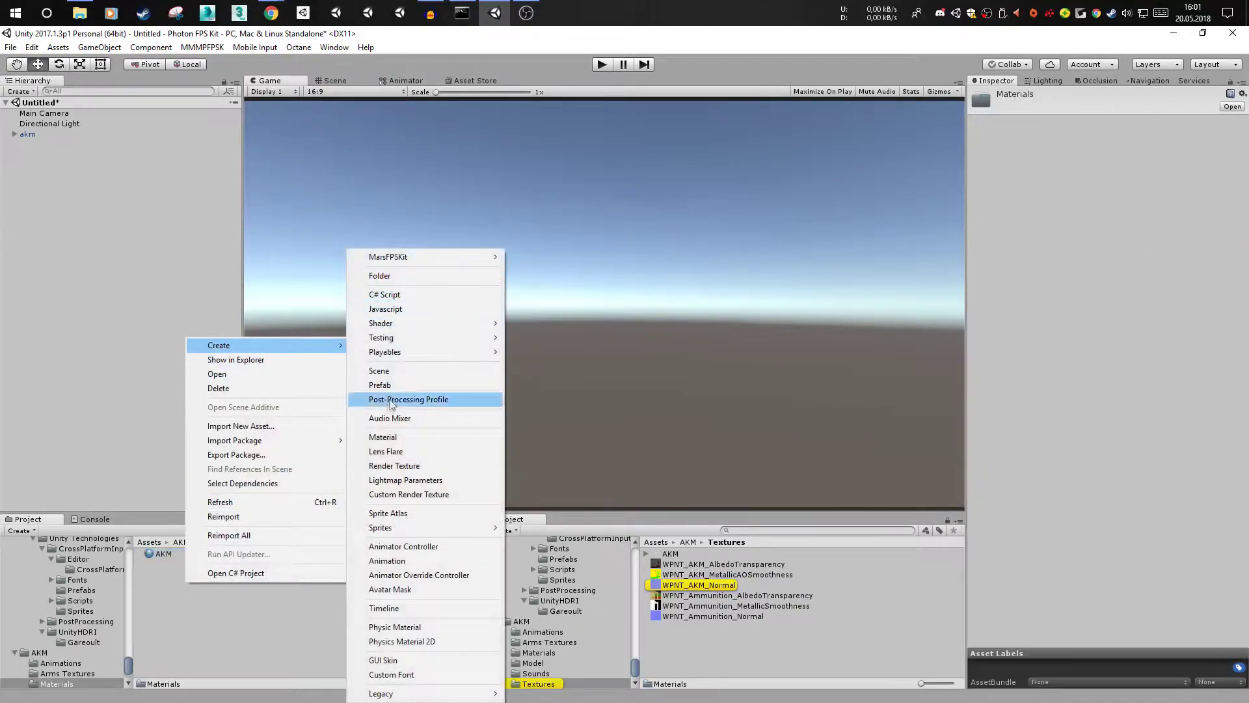
left_click(384, 437)
type("Amm")
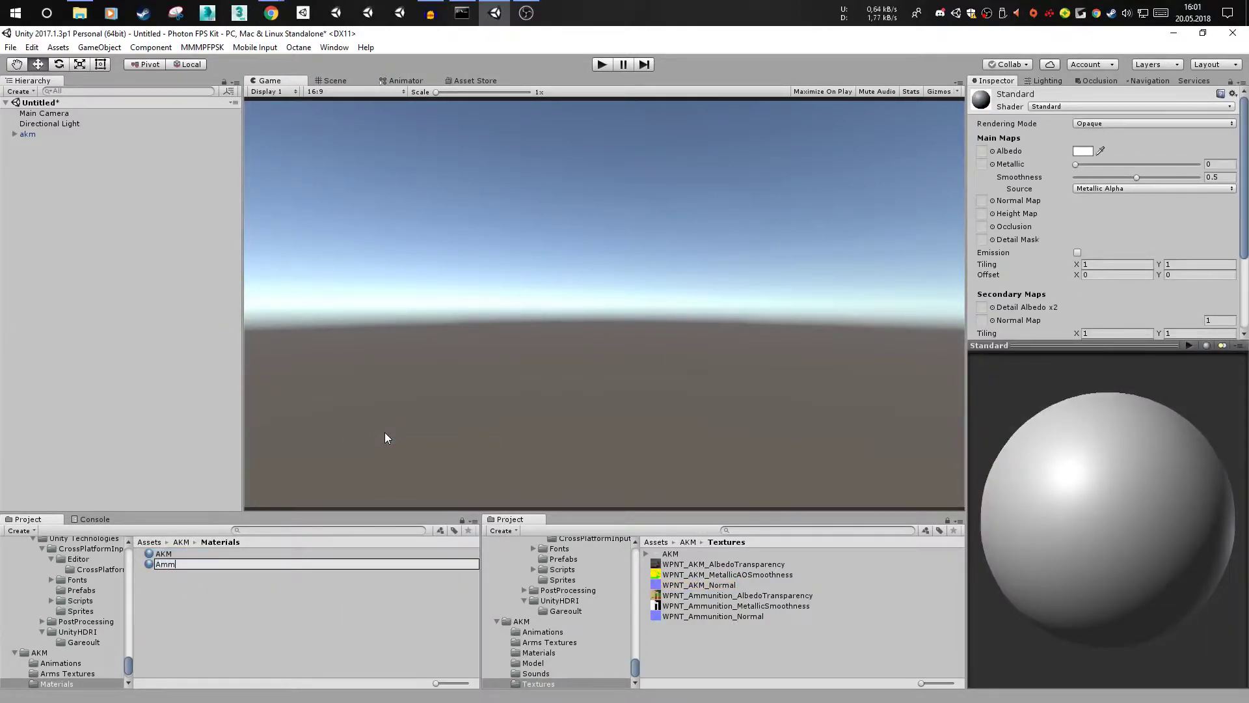
type("o")
key("Return")
- Assign WPNT_Ammunition_AlbedoTransparency, WPNT_Ammunition_MetallicSmoothness and WPNT_Ammunition_Normal as the Ammo material's albedo, metallic and normal maps
left_click_drag(721, 595, 982, 151)
left_click(771, 605)
left_click_drag(770, 603, 982, 164)
left_click_drag(749, 624, 982, 201)
- Create a third material named Arms in the Materials folder
right_click(346, 602)
mouse_move(415, 363)
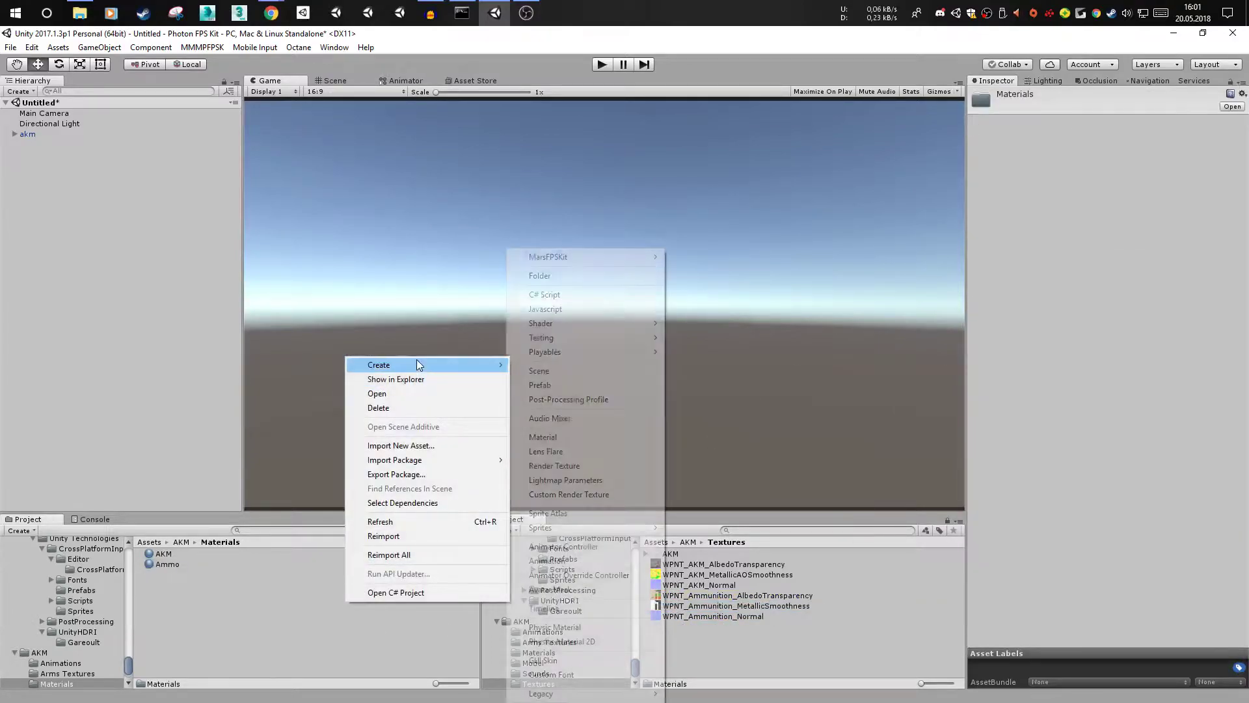
left_click(553, 435)
type("Amr")
key("BackSpace")
key("BackSpace")
type("rms")
key("Return")
- Open the Arms Textures folder of the AKM assets beside the Materials folder
left_click(811, 642)
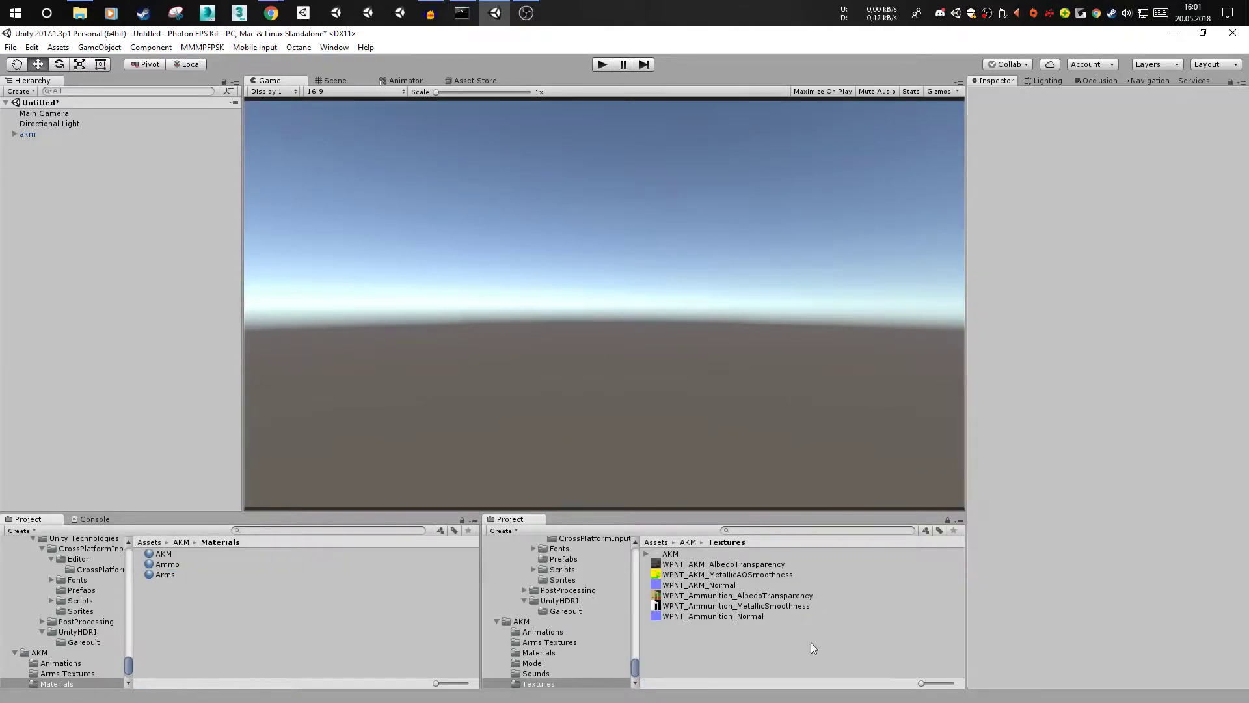
key("BackSpace")
key("Up")
key("Up")
key("Up")
key("Return")
key("BackSpace")
key("Up")
key("Return")
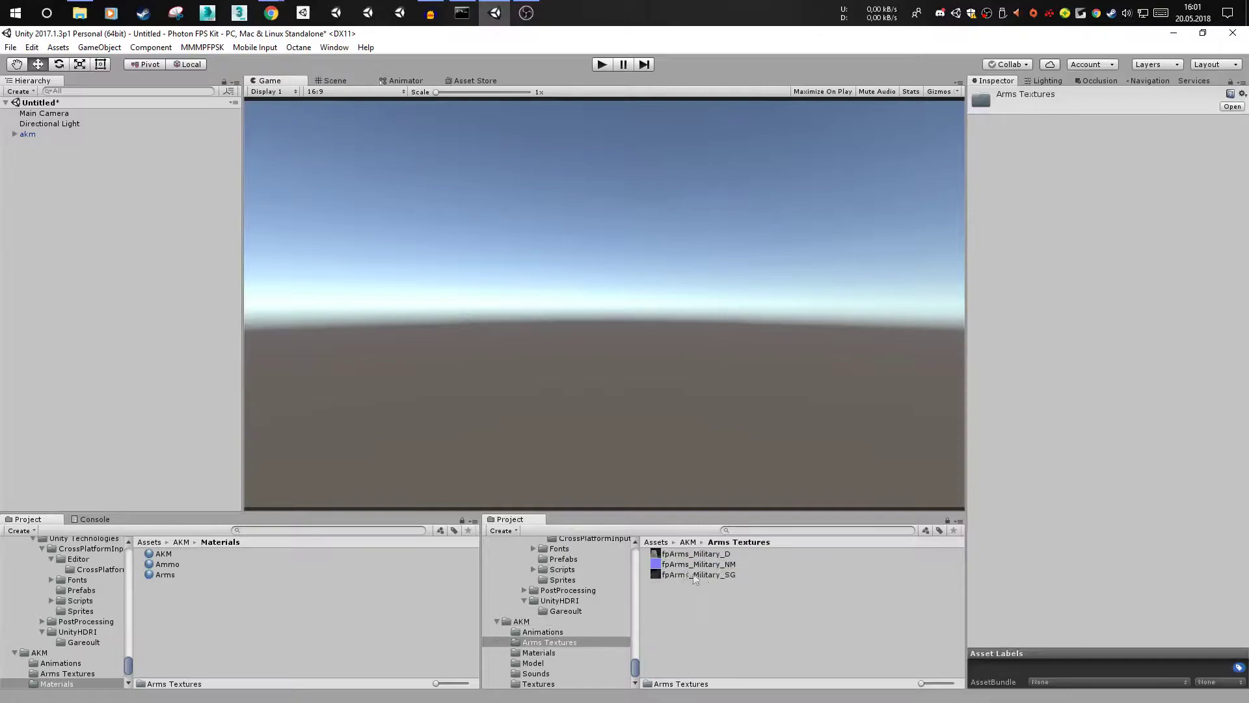
- Assign fpArms_Military_D as the albedo map and fpArms_Military_NM as the normal map of the Arms material
left_click(172, 575)
left_click_drag(680, 553, 982, 151)
left_click_drag(701, 568, 982, 200)
left_click_drag(860, 408, 970, 174)
- Change the Arms material's shader to Standard (Specular setup) and assign fpArms_Military_SG as its specular map
left_click(1067, 107)
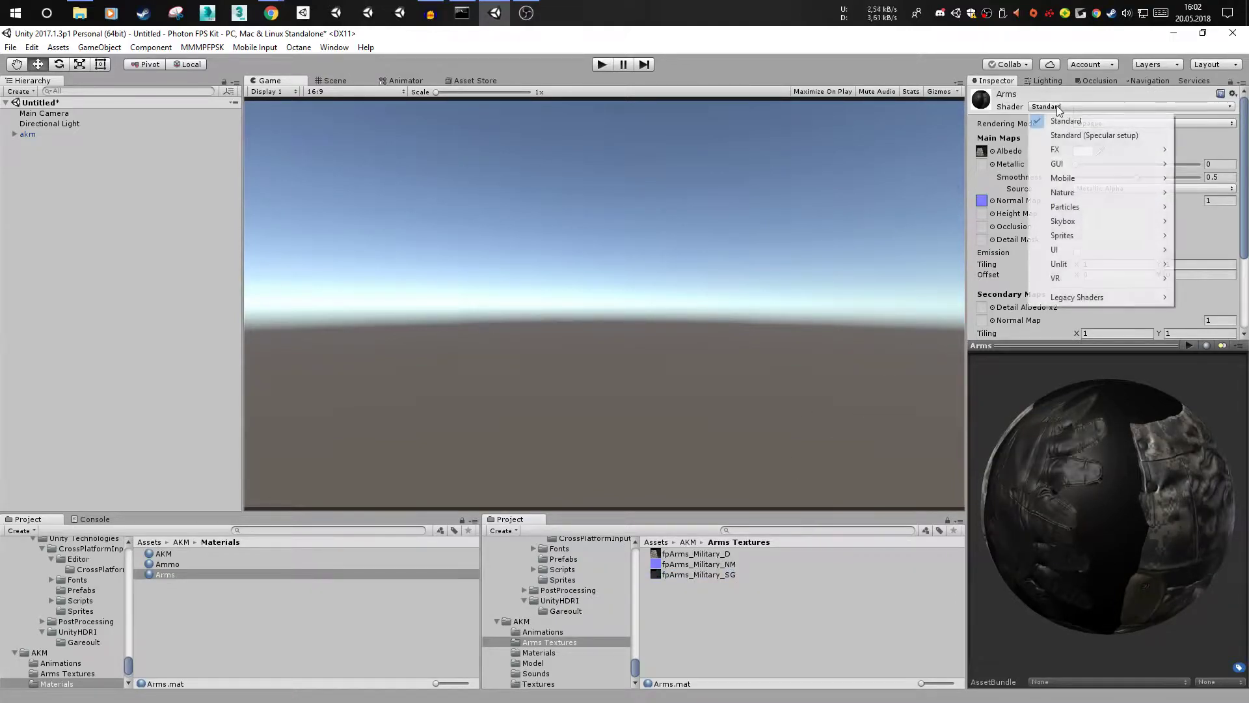
left_click(1090, 137)
left_click_drag(718, 577, 982, 164)
left_click_drag(1066, 369, 1125, 89)
- Reset the Main Camera's position to 0, 0, 0 and set its near clipping plane to 0.01
left_click(27, 134)
key("Right")
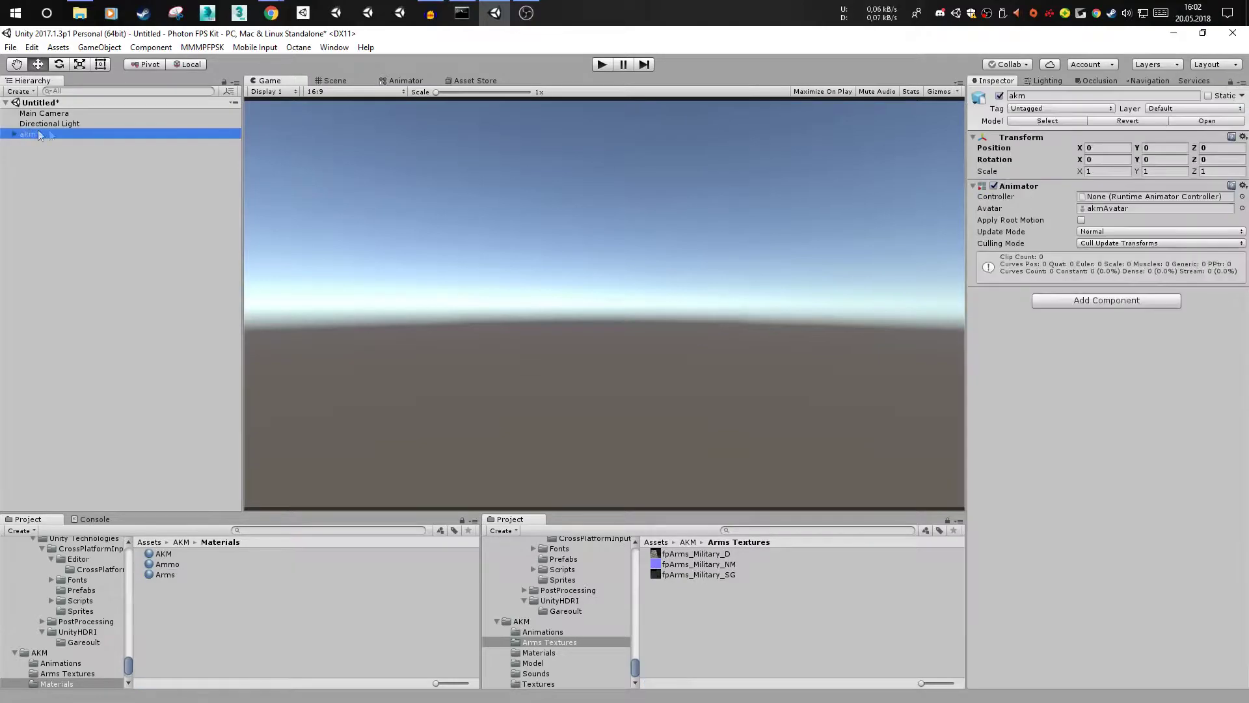
left_click(47, 113)
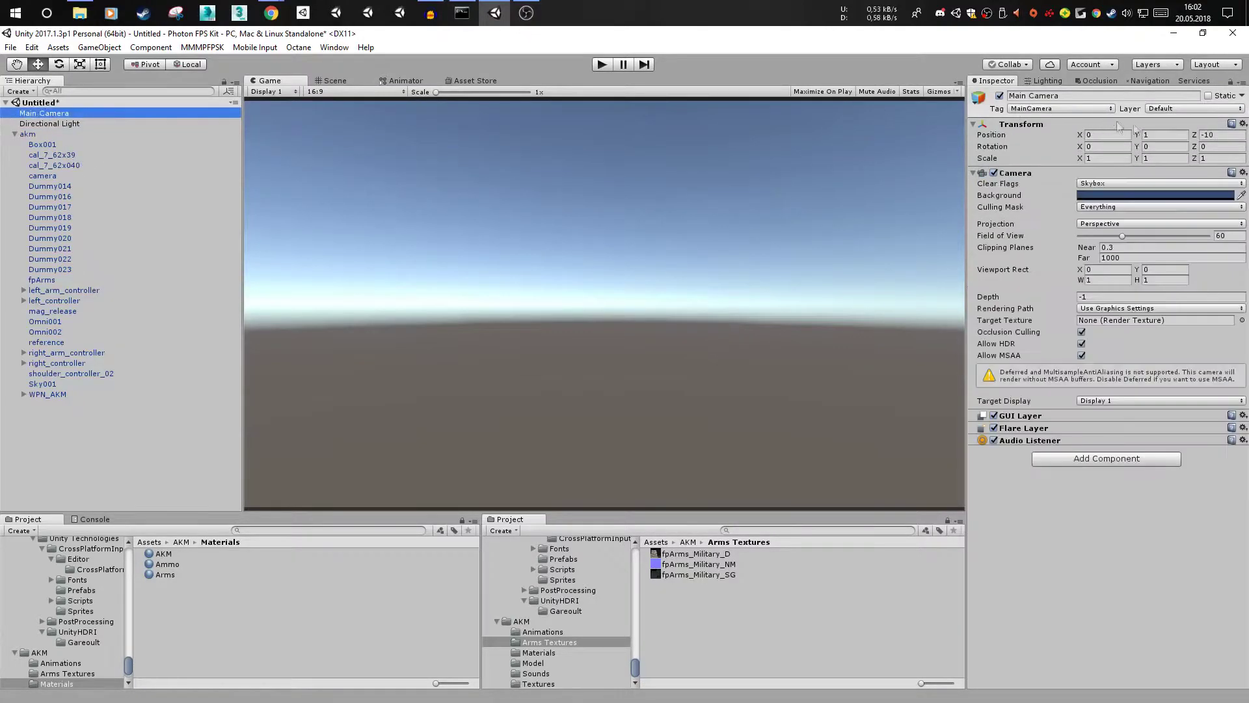
left_click(1243, 124)
left_click(1132, 134)
left_click(1107, 247)
type("0.01")
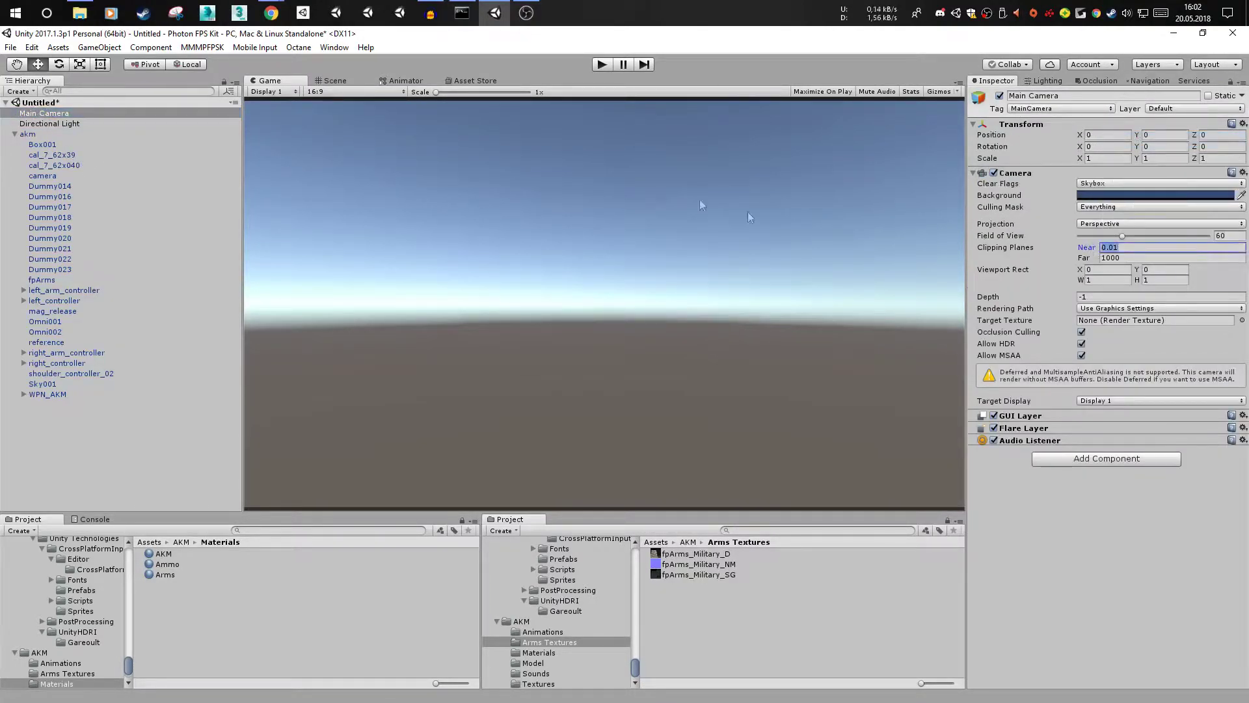
- Compare how the akm model appears in the Scene view and in the Game view
left_click(333, 81)
mouse_move(585, 287)
right_mouse_down()
mouse_move(508, 260)
mouse_move(625, 247)
mouse_move(677, 396)
mouse_move(582, 273)
right_mouse_up()
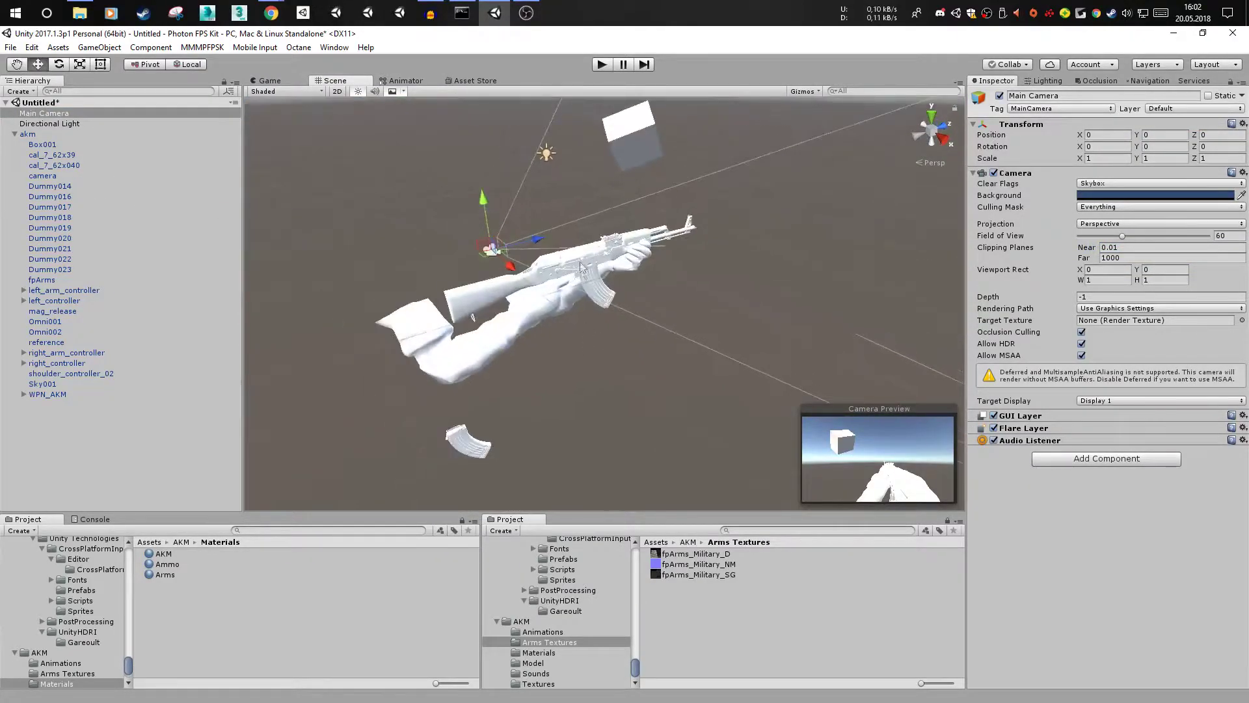
left_click(559, 257)
left_click(270, 80)
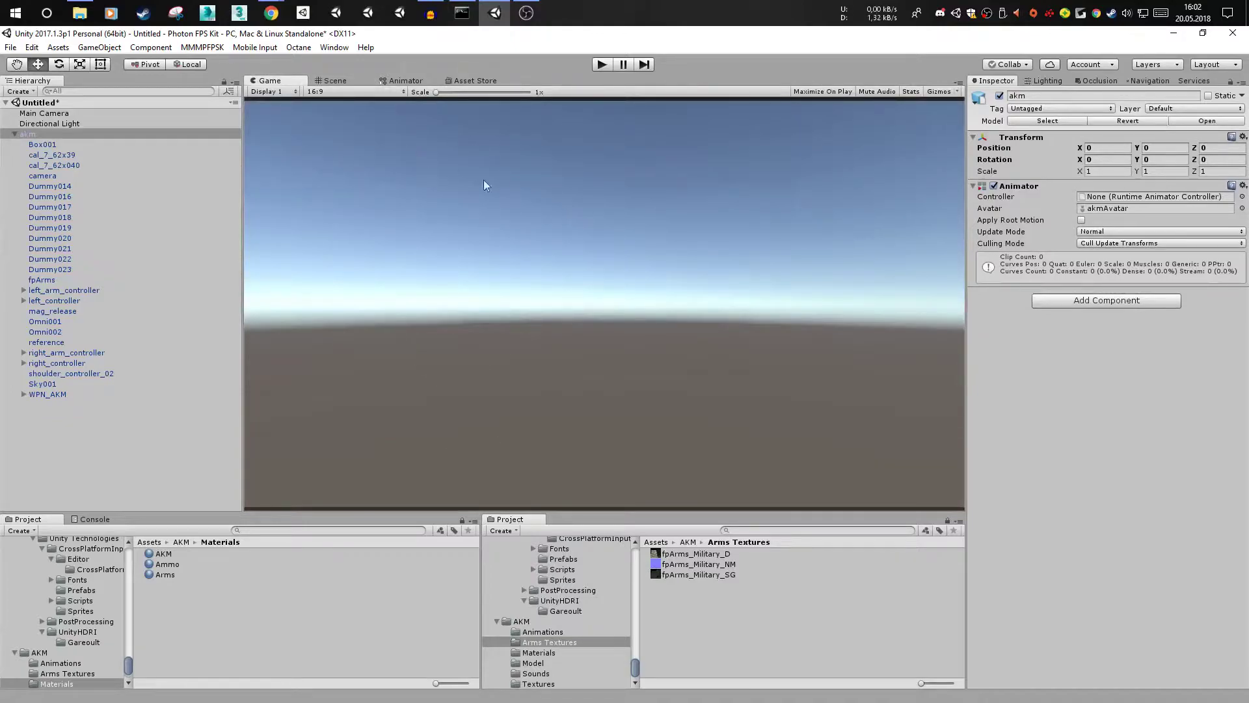
left_click(340, 80)
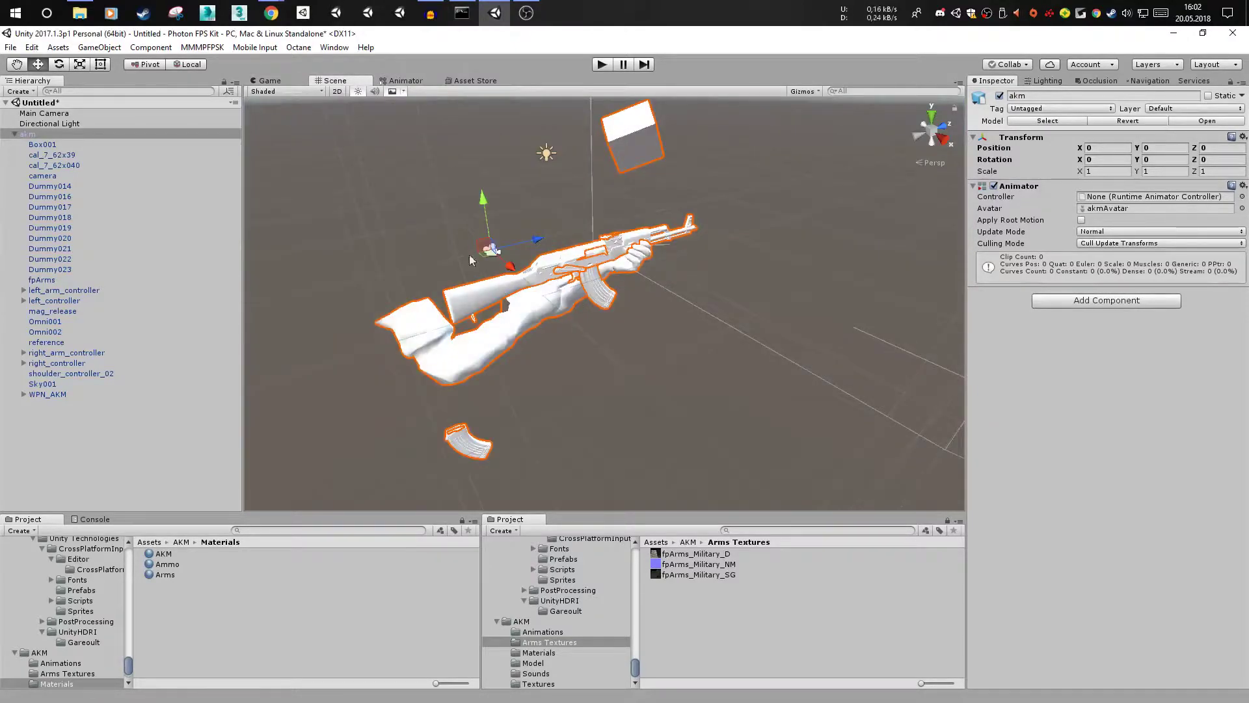
- Try deleting the camera object under akm, and undo the deletion
left_click(77, 175)
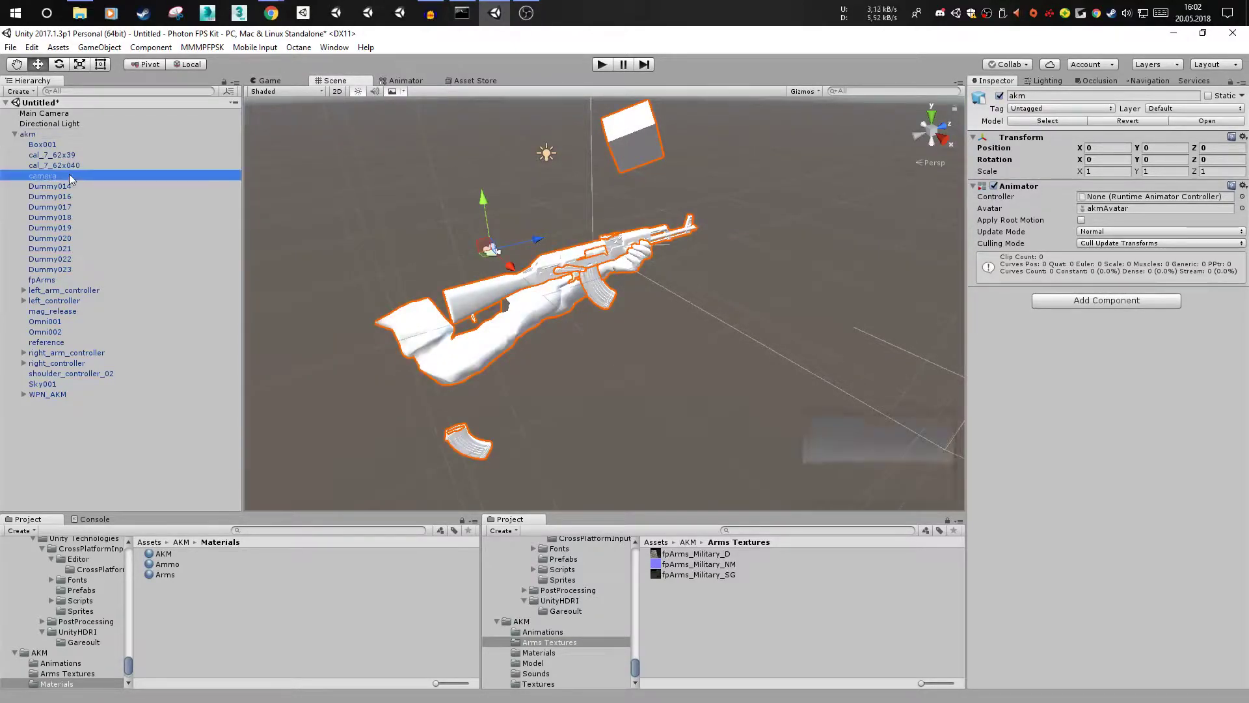
scroll(550, 247, "down", 5)
scroll(537, 233, "up", 2)
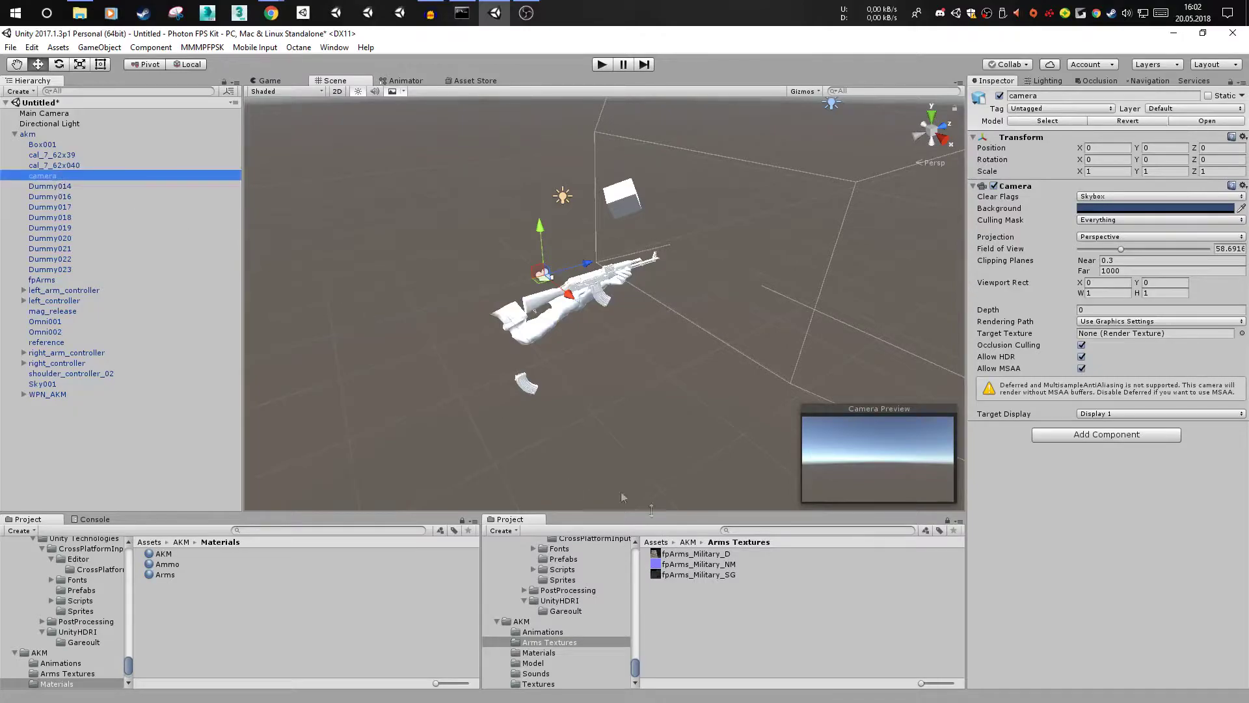
key("Delete")
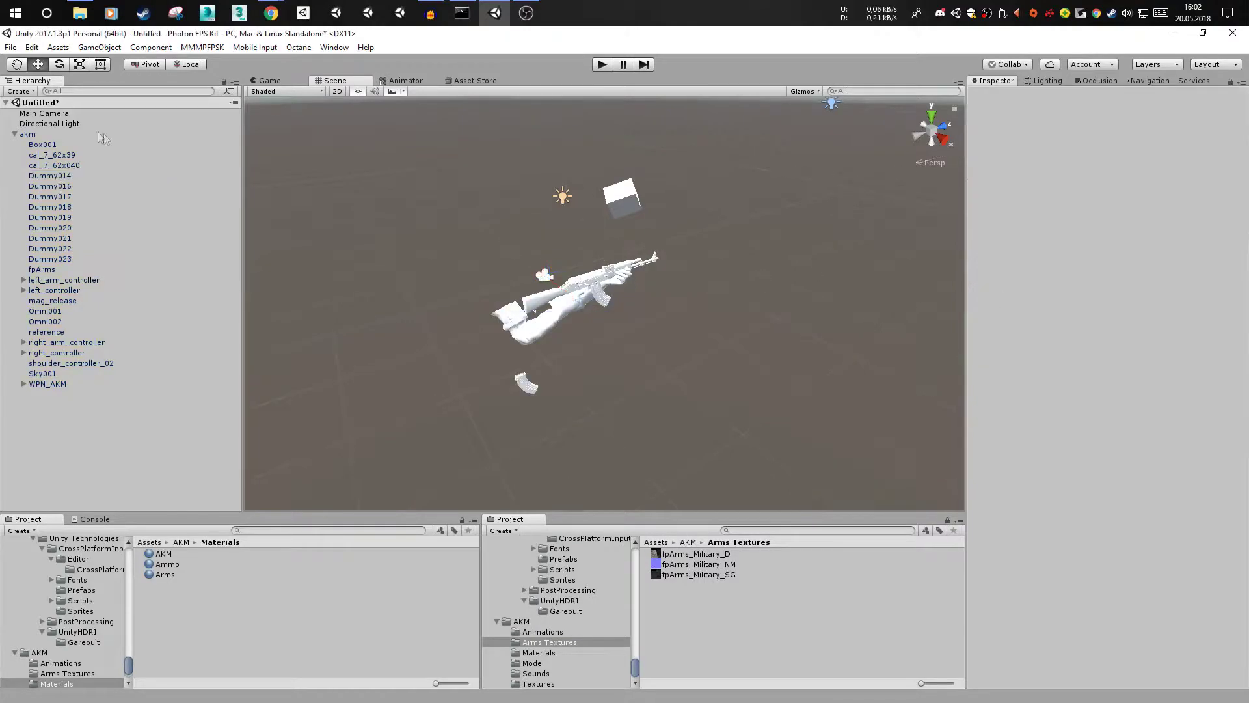
left_click(61, 165)
key("ctrl+z")
key("ctrl+z")
key("ctrl+z")
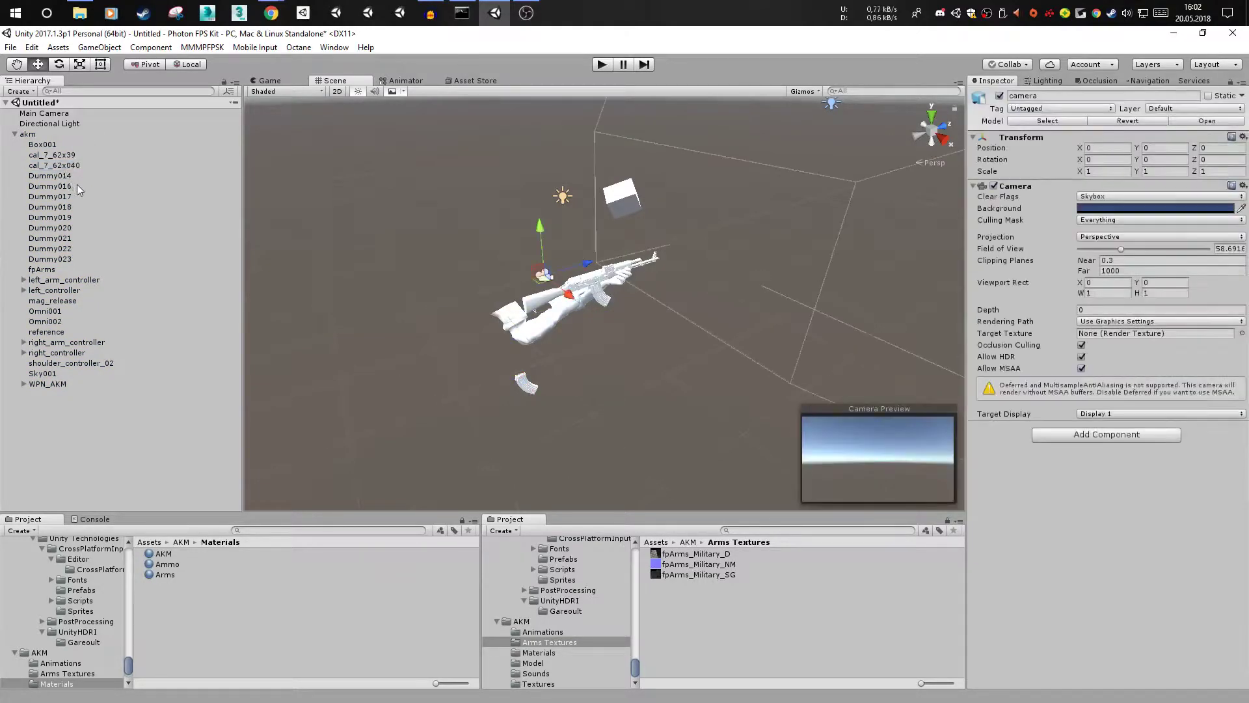
- Remove the Camera component from the camera object under akm
left_click(72, 178)
right_click(1005, 186)
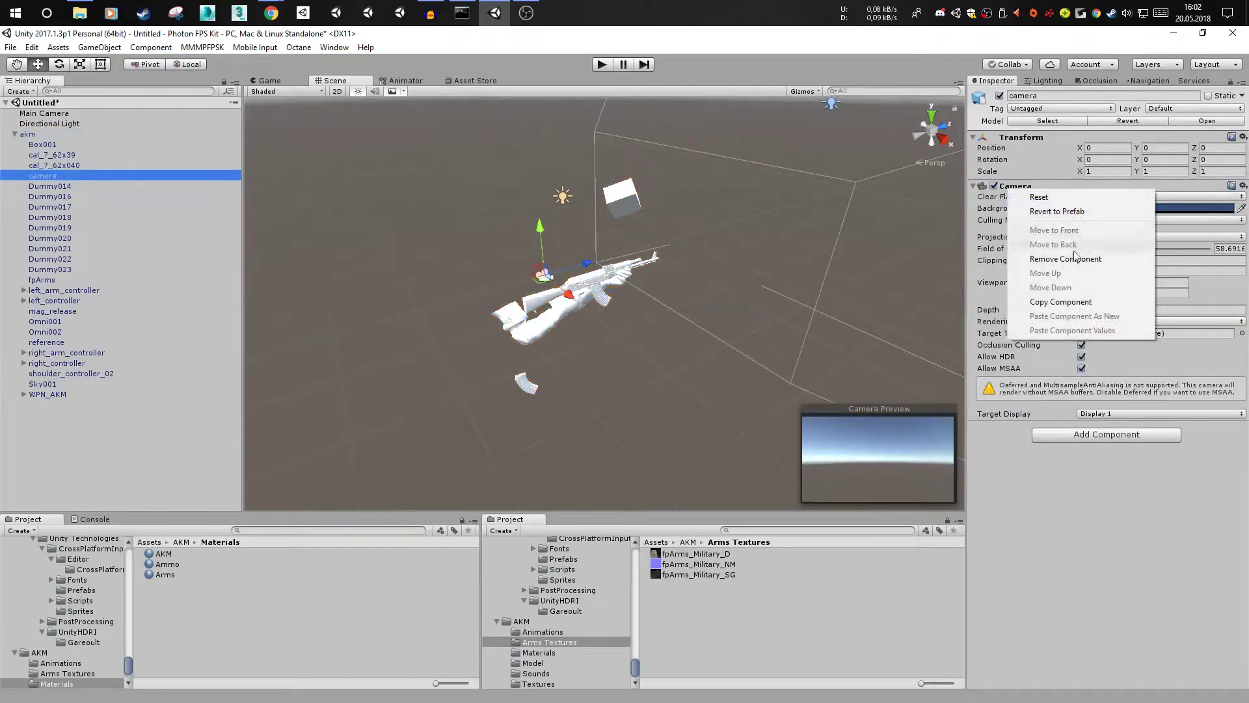
left_click(1041, 259)
- Delete Box001, left_controller, right_controller, shoulder_controller_02, Sky001, reference, Omni001 and Omni002 from the akm object
left_click(43, 145)
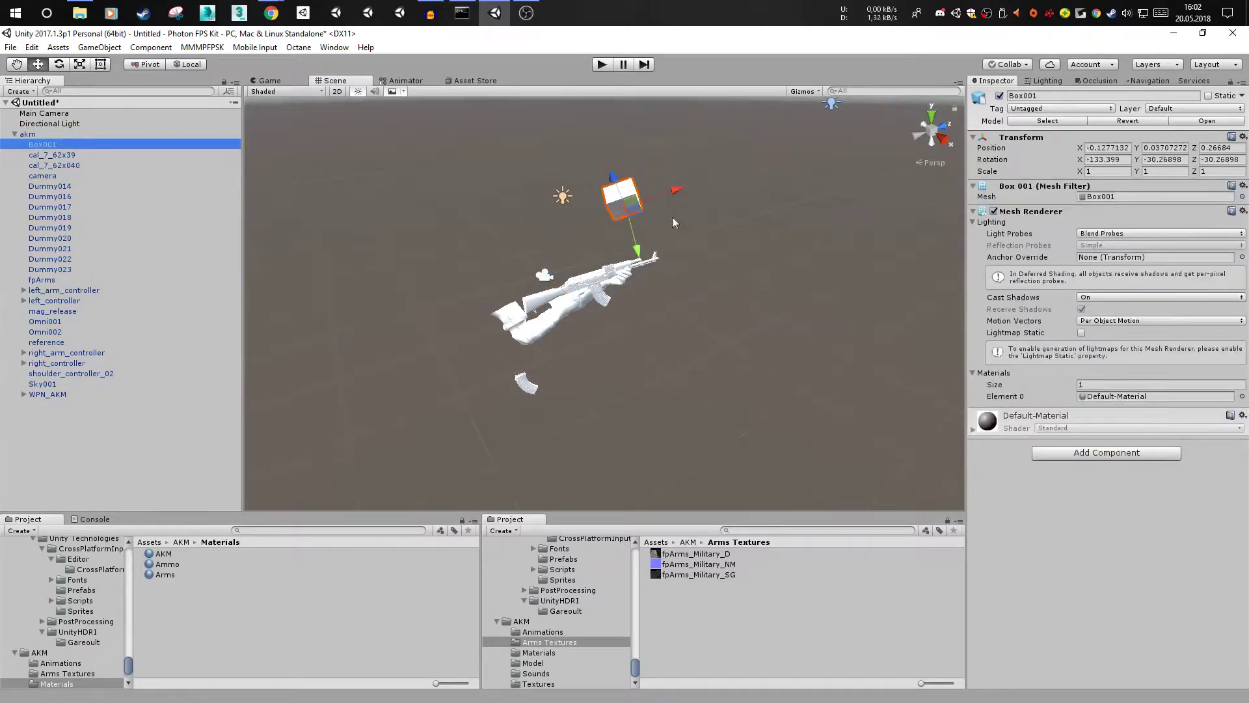
key("Delete")
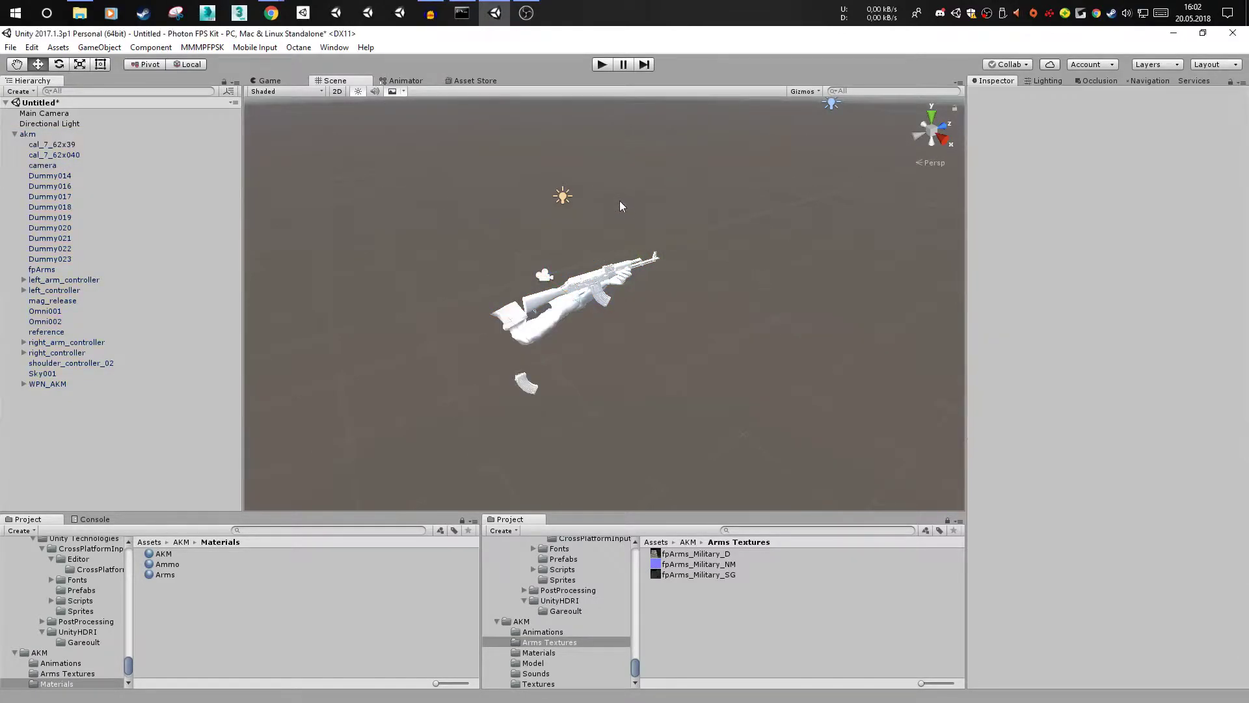
left_click(59, 280)
left_click(52, 290)
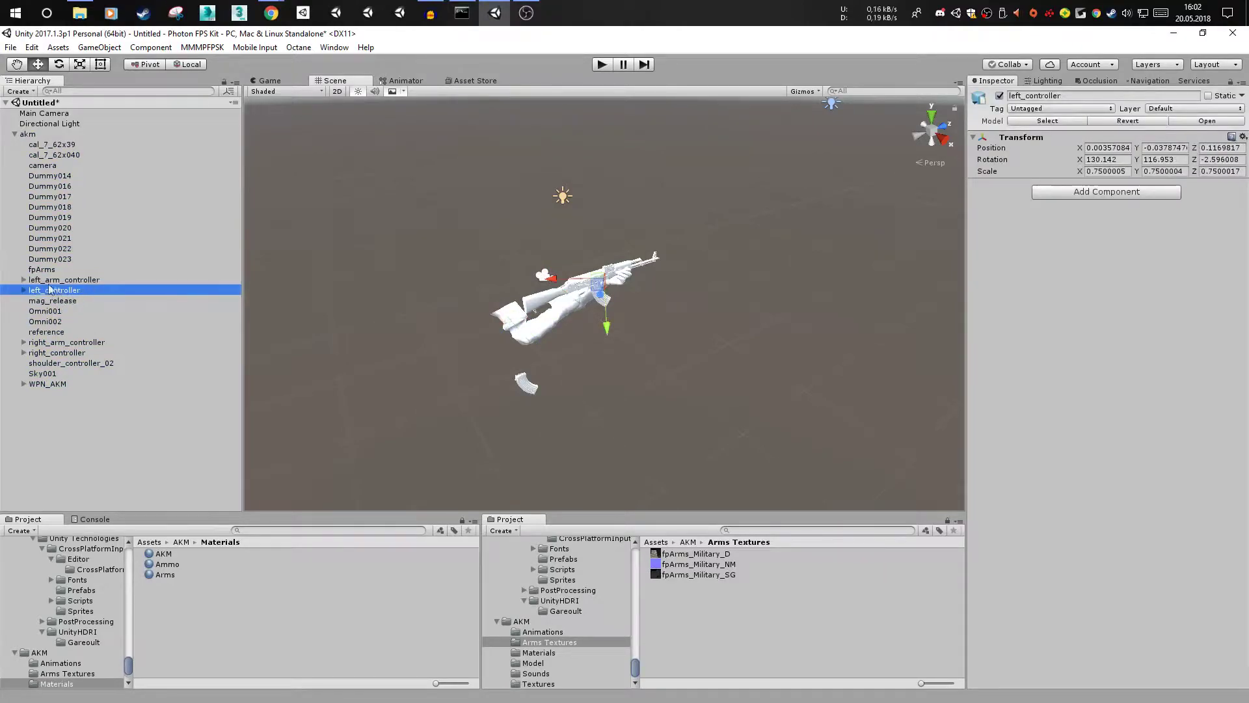
key("Delete")
left_click(50, 343)
key("Delete")
left_click(52, 343)
left_click(53, 353, "ctrl")
left_click(58, 321, "ctrl")
left_click(62, 311, "ctrl")
left_click(69, 301, "ctrl")
key("Delete")
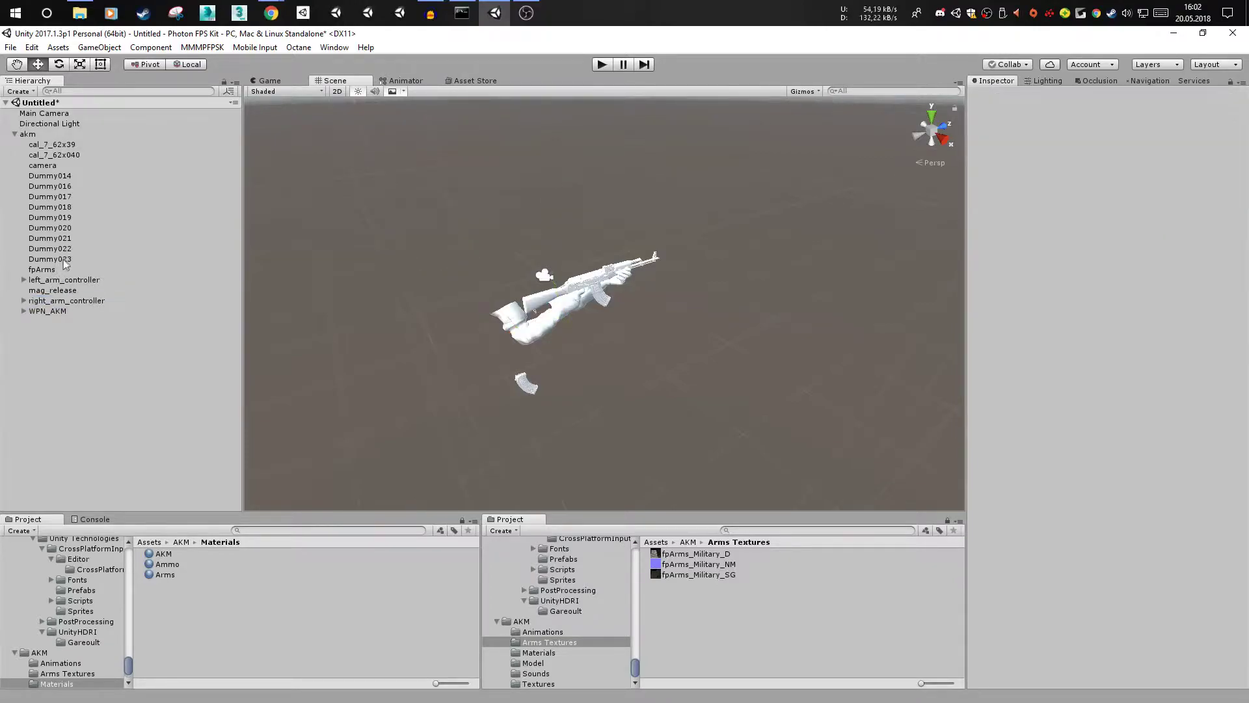
- Delete all the dummy objects from Dummy014 to Dummy023 under akm
left_click(65, 258)
left_click(59, 186, "shift")
left_click(50, 176, "shift")
key("f")
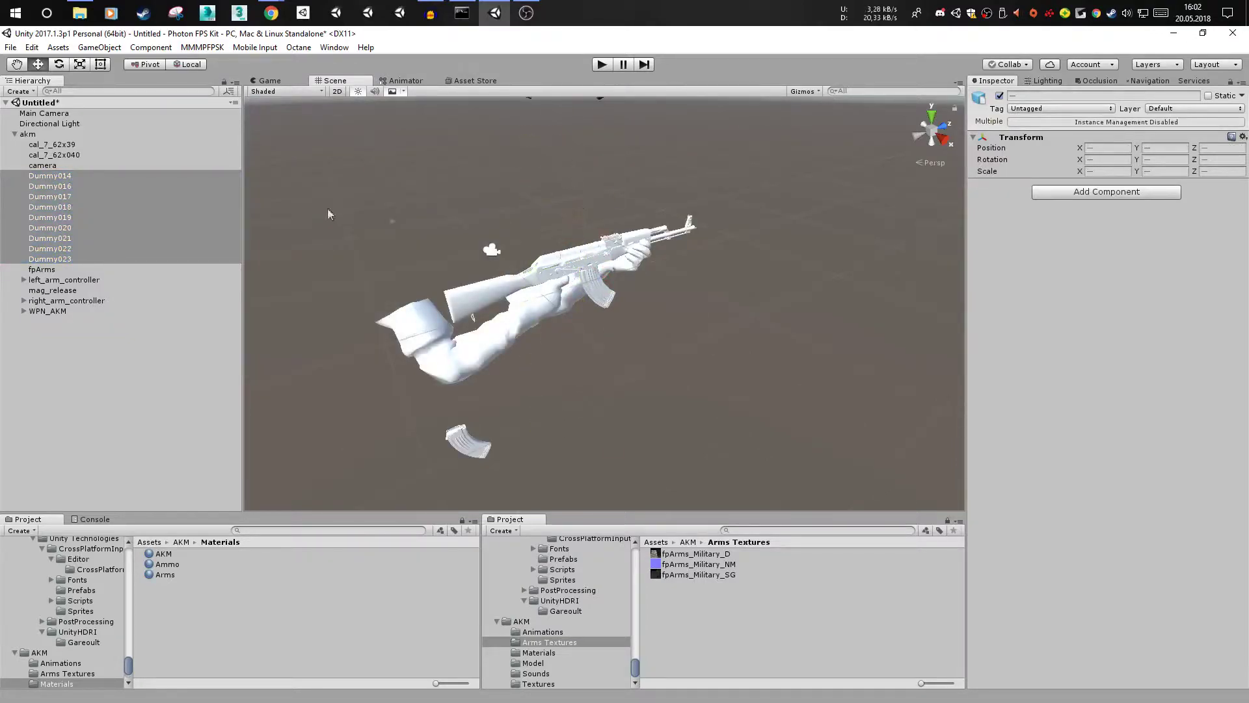
key("Delete")
- Parent cartridge cal_7_62x39 to WPN_AKM_magazine and cartridge cal_7_62x040 to WPN_AKM_magazine001
left_click(85, 156)
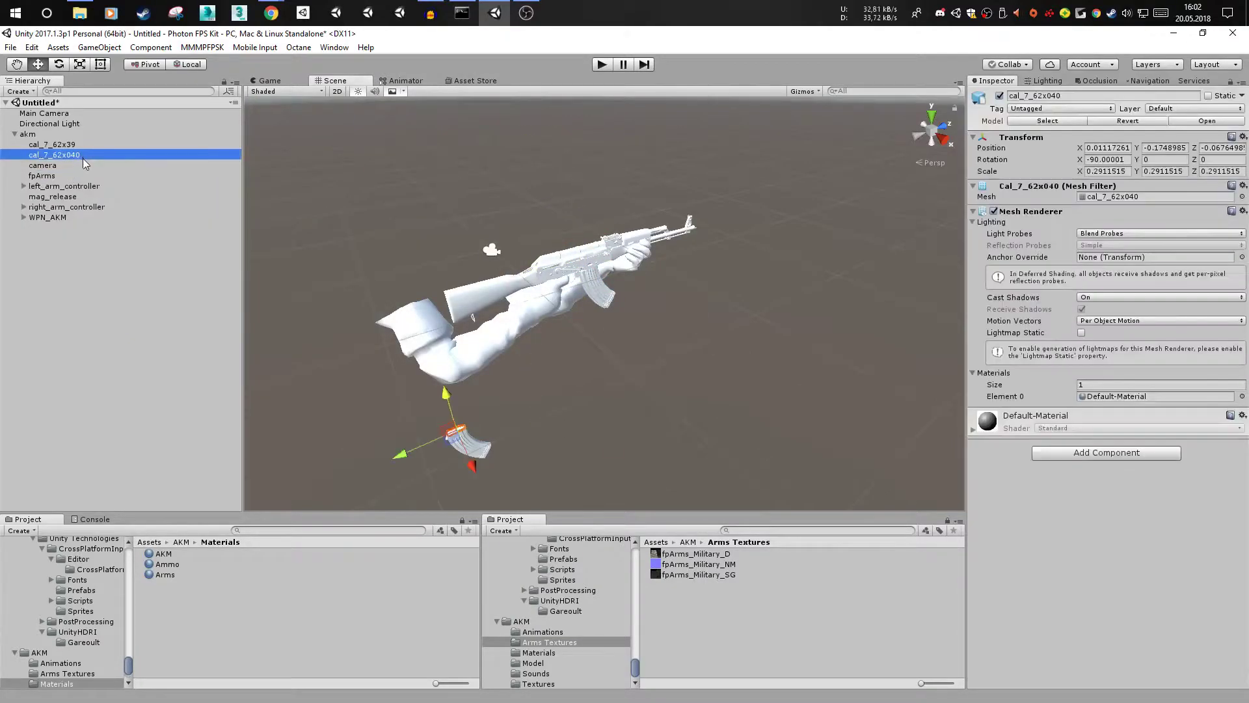
left_click(89, 146)
left_click(88, 156)
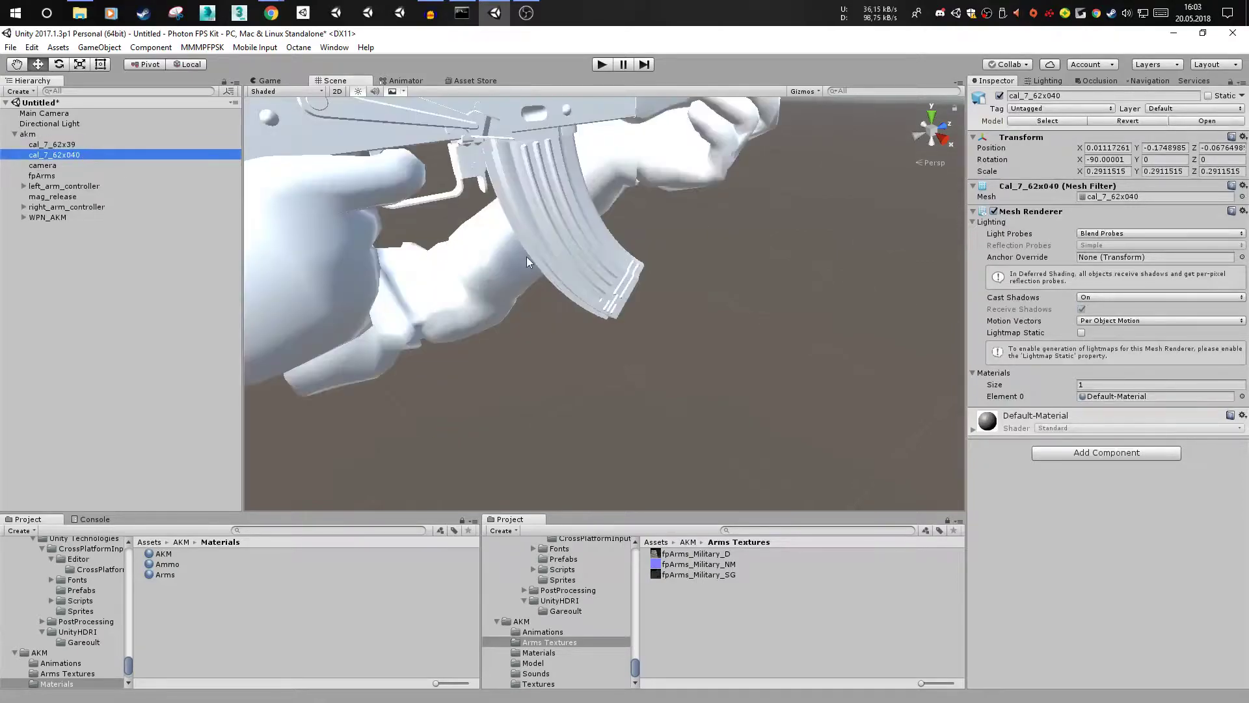
left_click(600, 293)
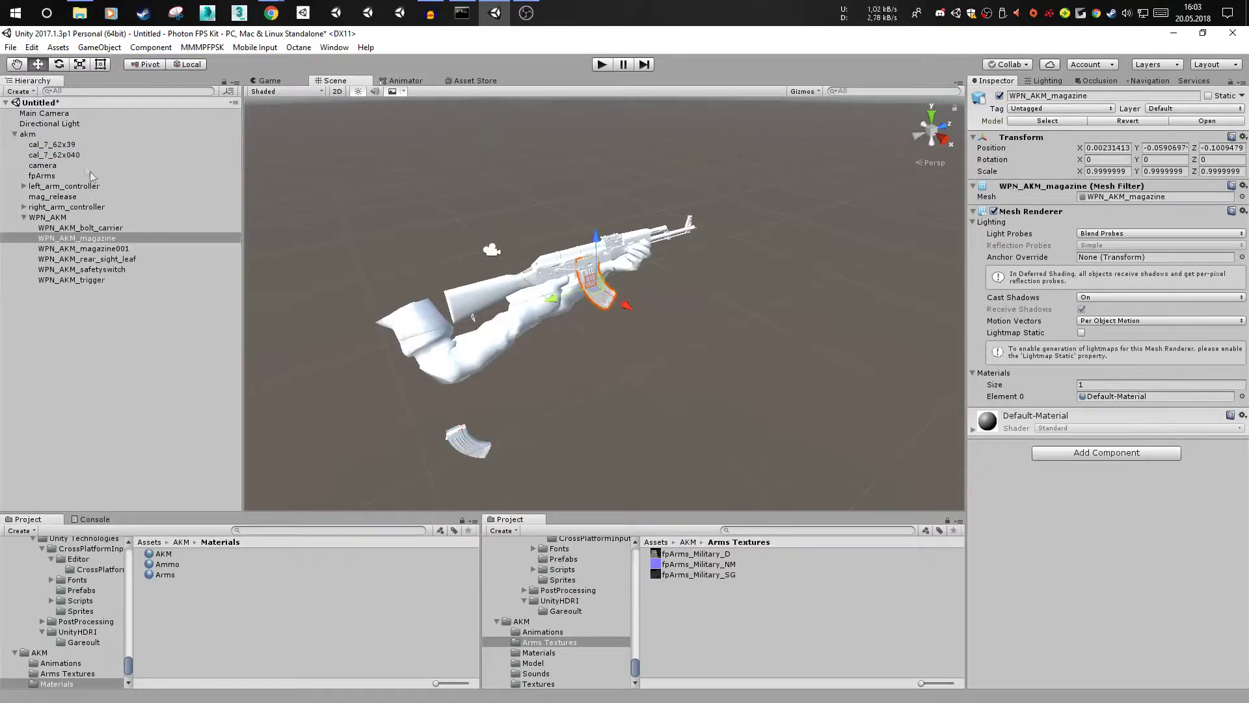
left_click(70, 145)
left_click_drag(71, 144, 126, 242)
left_click(104, 229)
key("Left")
left_click_drag(65, 144, 106, 234)
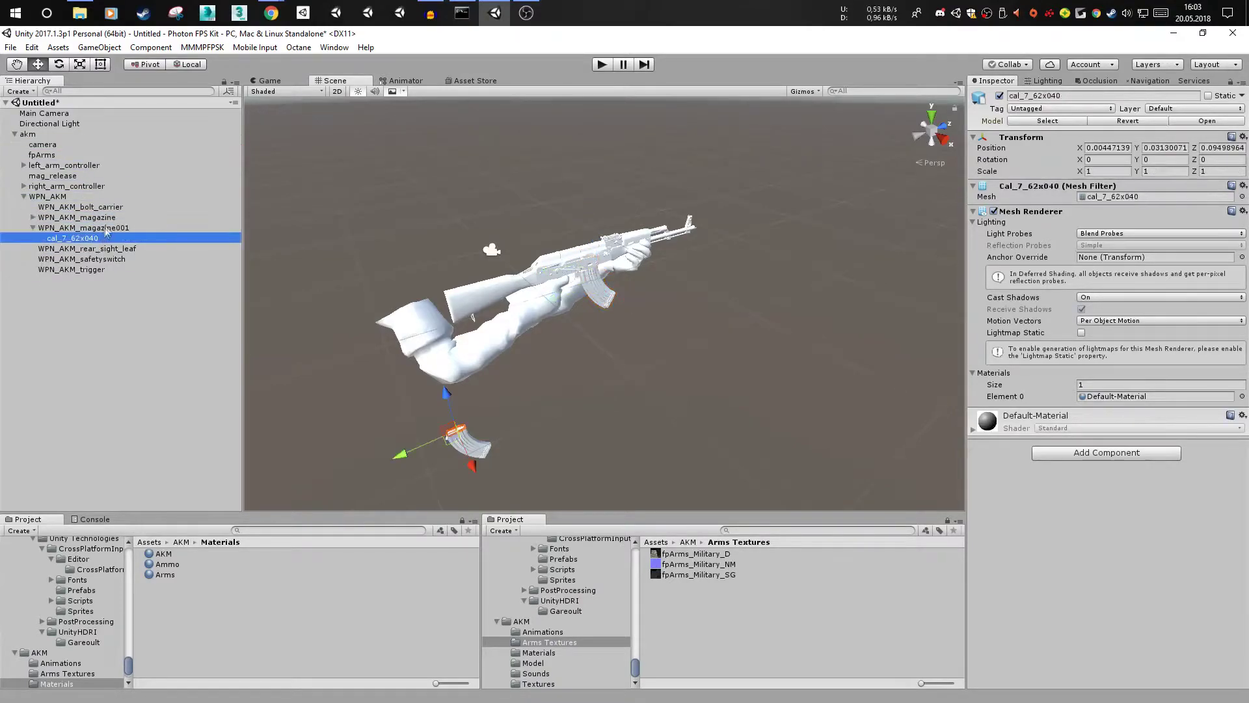
left_click(106, 227)
key("Left")
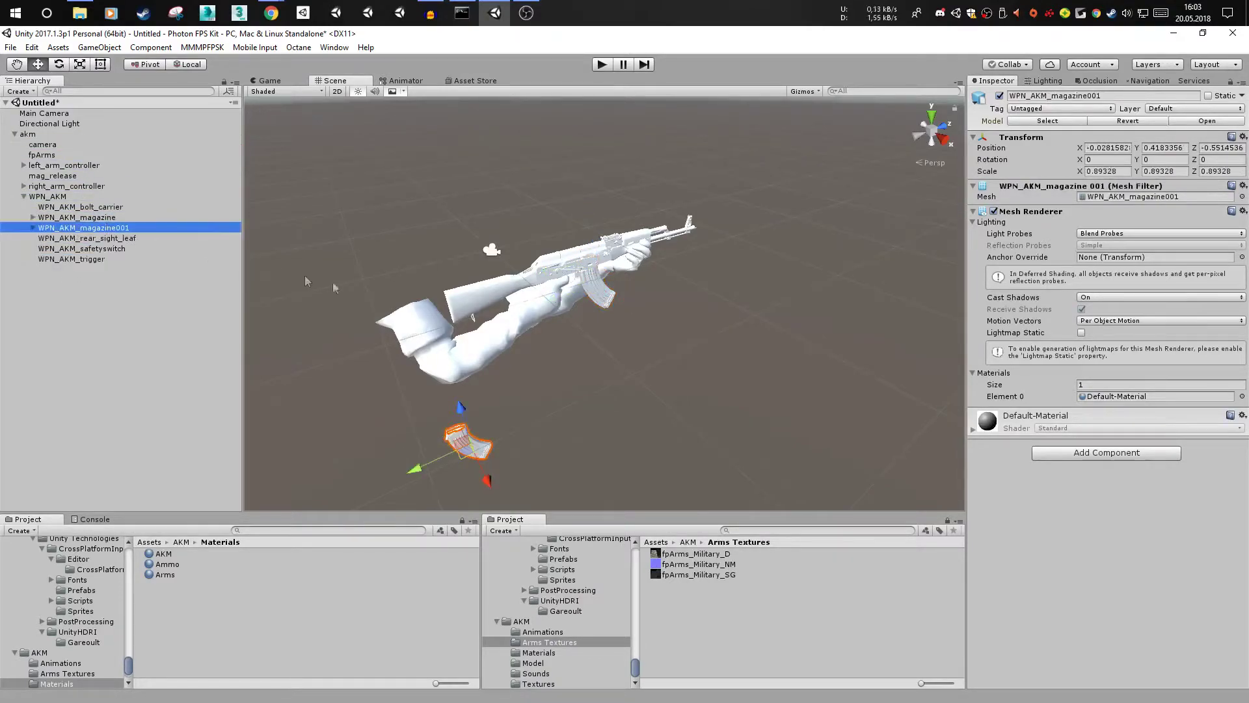
- Show the Game view, open the AKM Animations folder and inspect the reload clip
left_click(257, 82)
left_click(723, 598)
key("BackSpace")
key("Up")
key("Return")
left_click(700, 615)
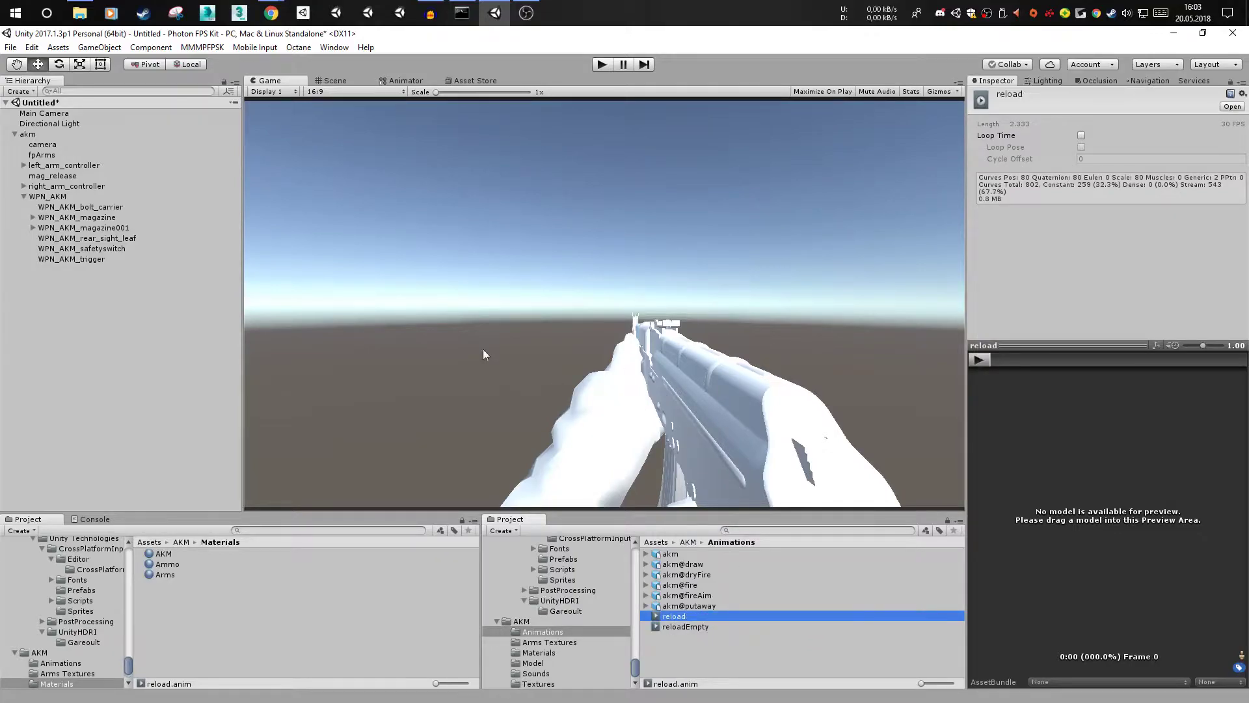
- Assign the AKM material to WPN_AKM, all its direct child parts and mag_release
left_click(96, 134)
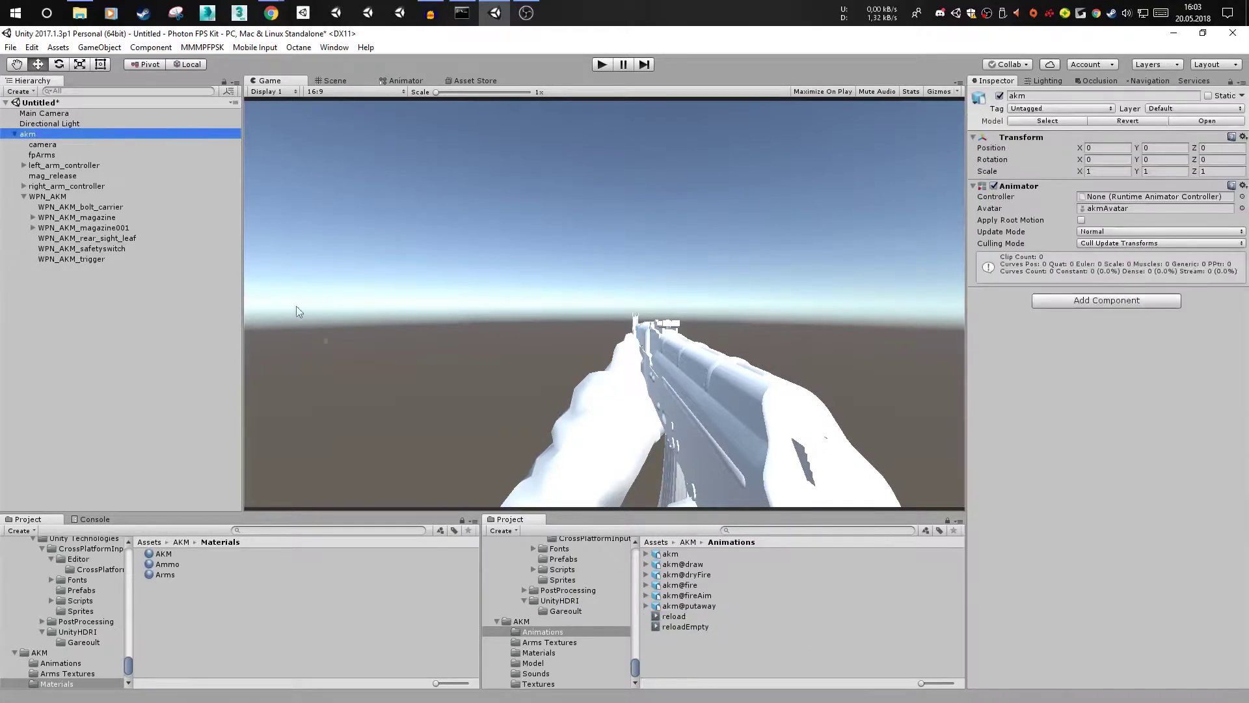
left_click(163, 553)
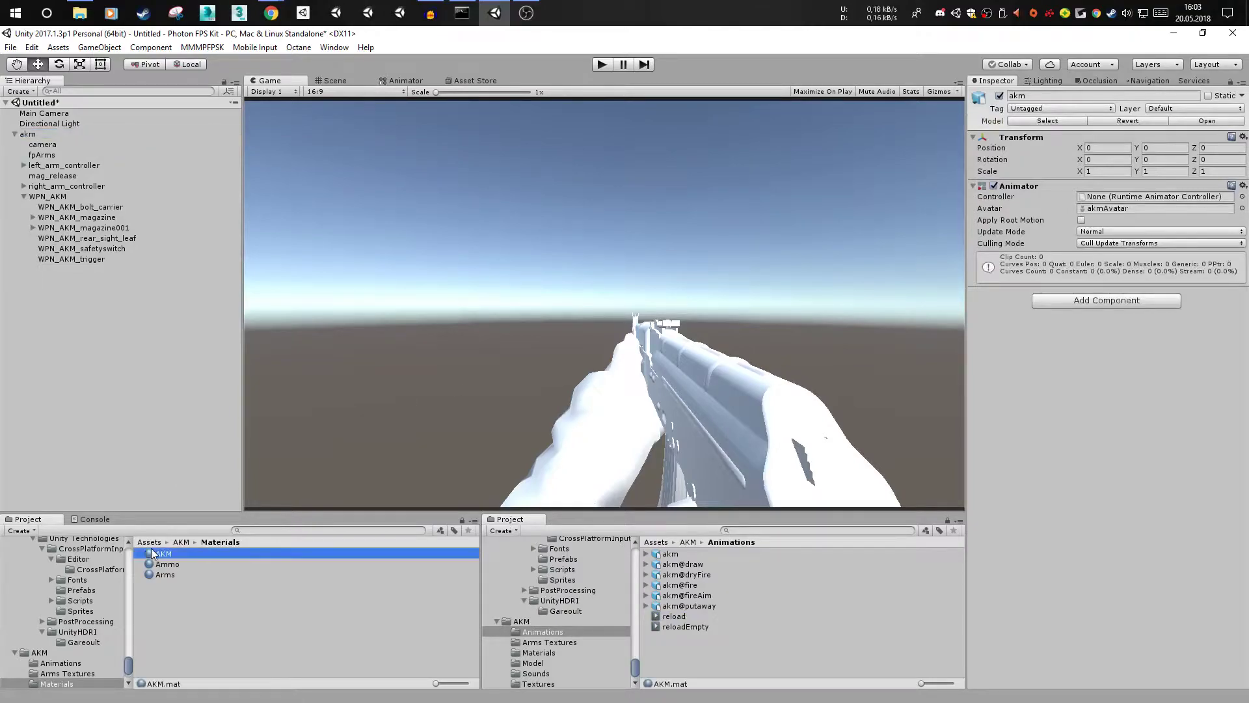
left_click(149, 542)
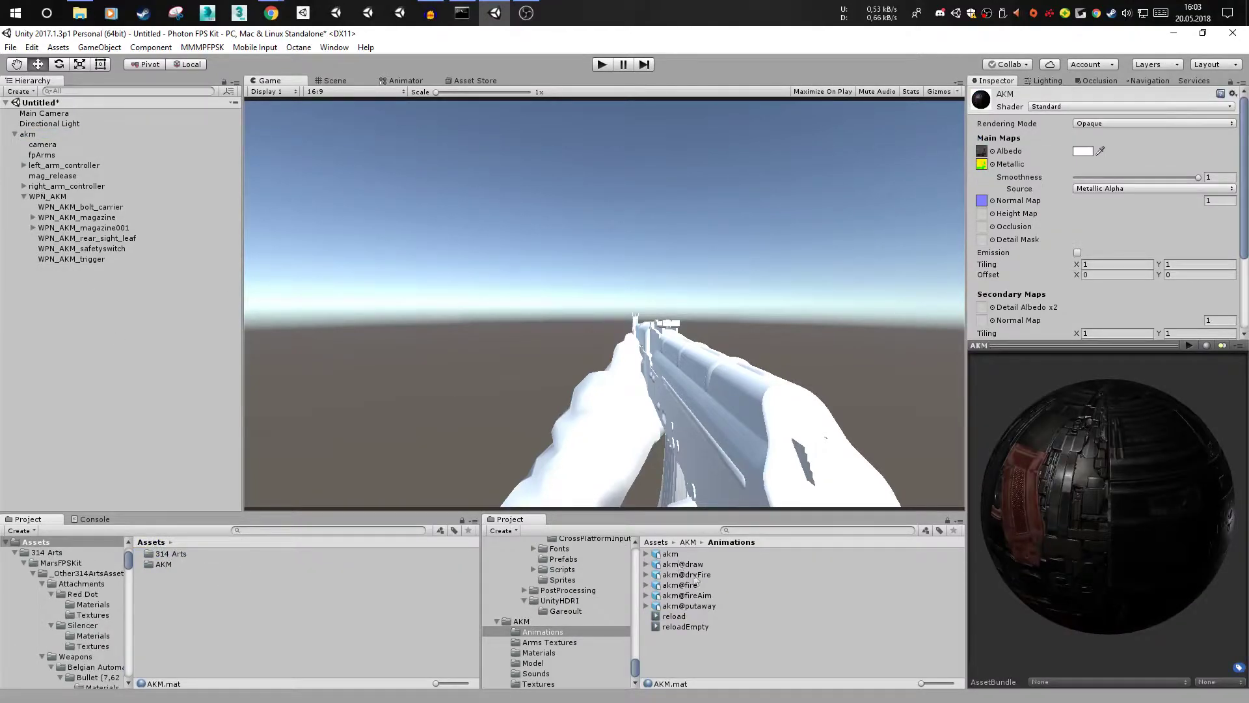
left_click(688, 542)
double_click(689, 573)
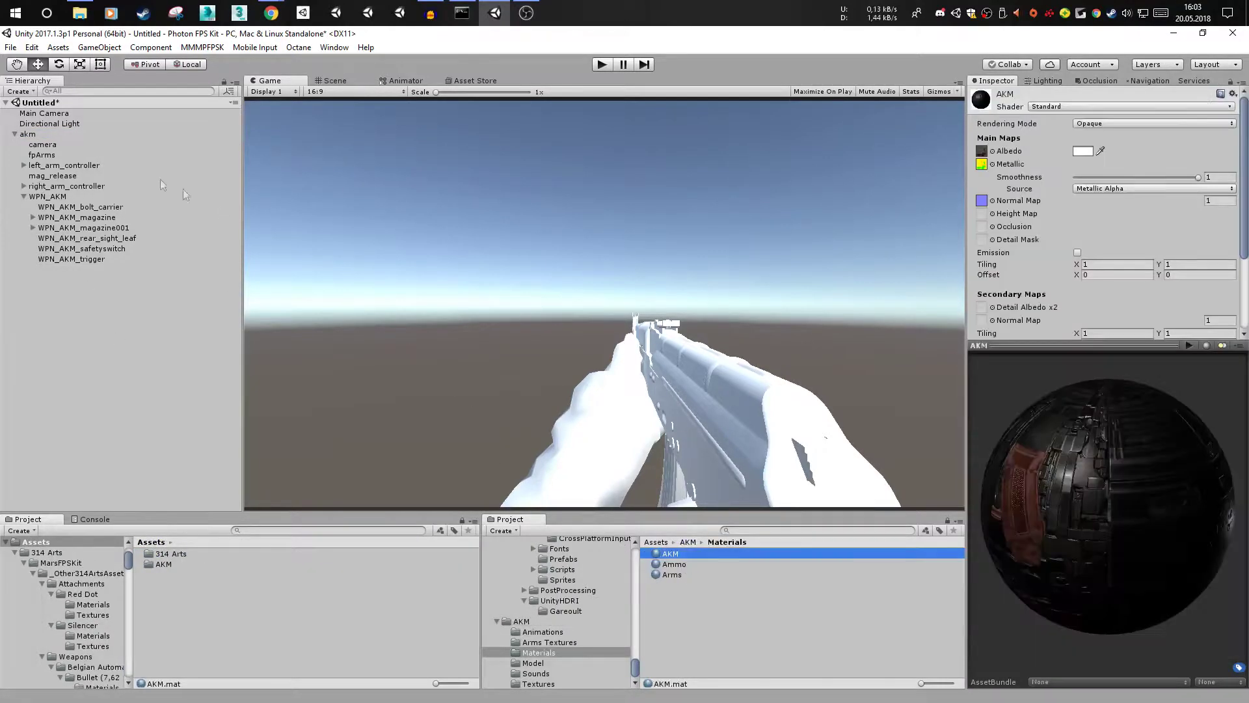
left_click(57, 207)
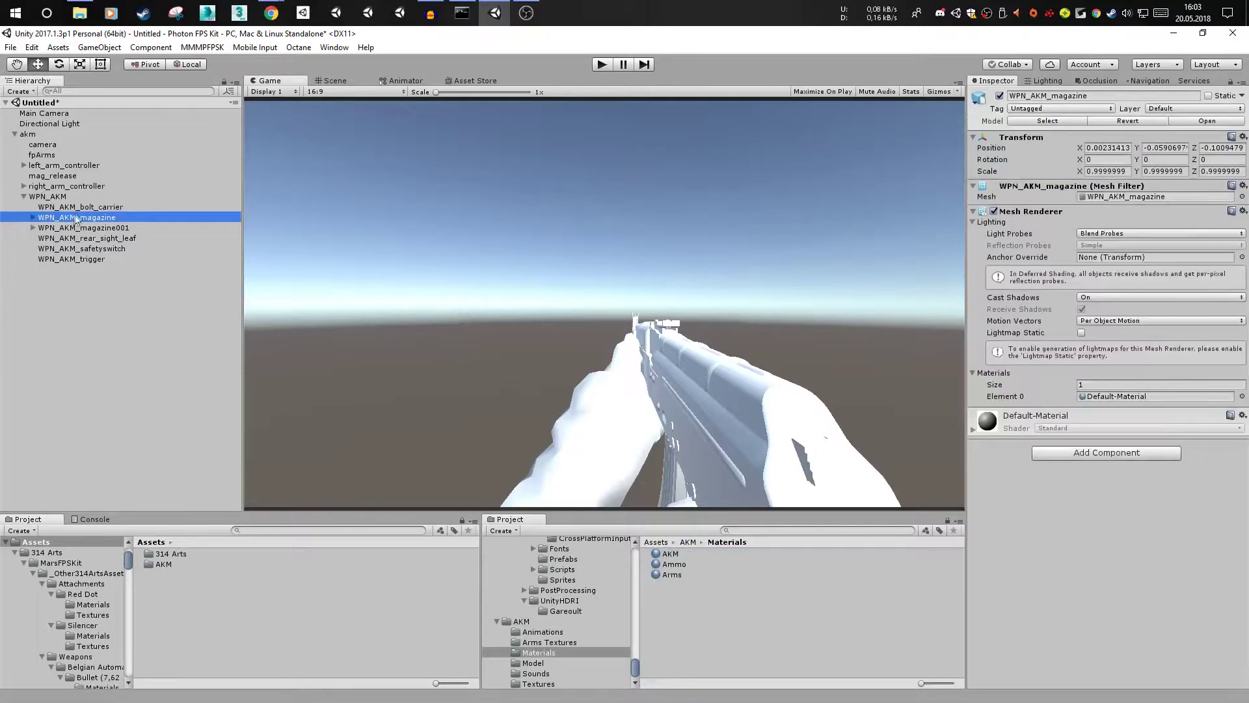
left_click(70, 259, "shift")
left_click(58, 196, "ctrl")
left_click(59, 176, "ctrl")
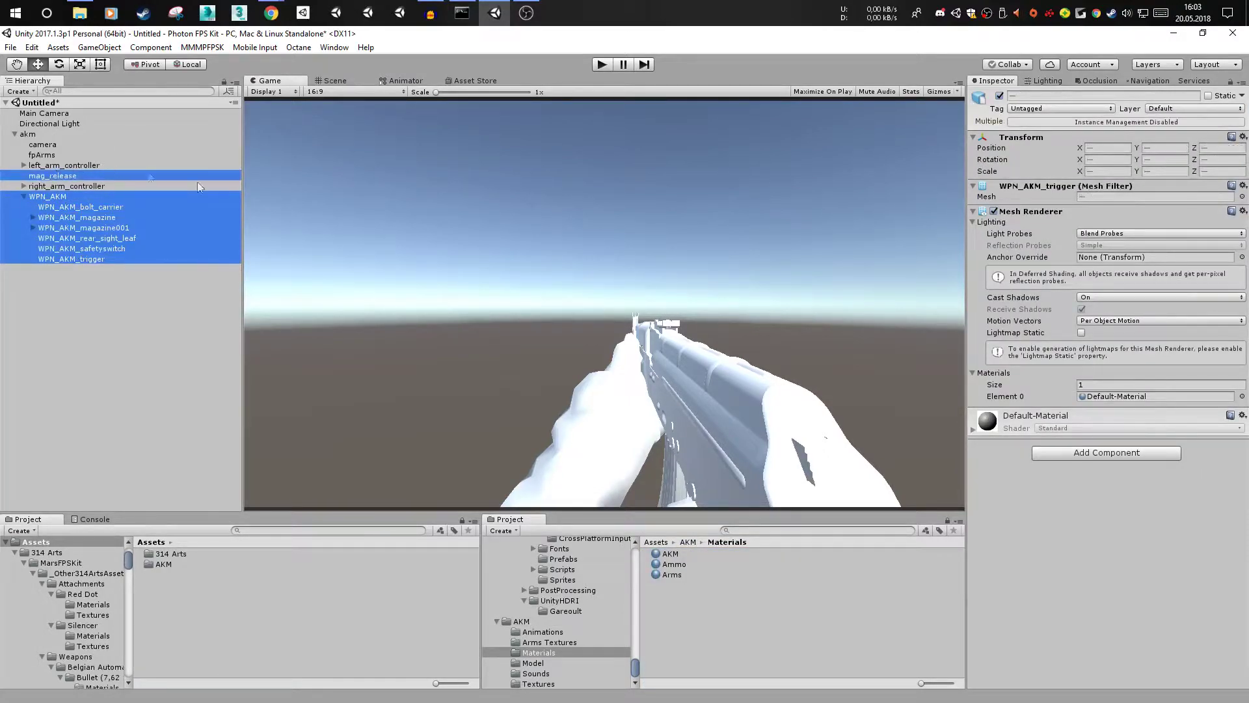
left_click_drag(671, 554, 1109, 397)
- Assign the Ammo material to the cal_7_62x39 and cal_7_62x040 cartridges and frame the second one in the Scene view
left_click(332, 80)
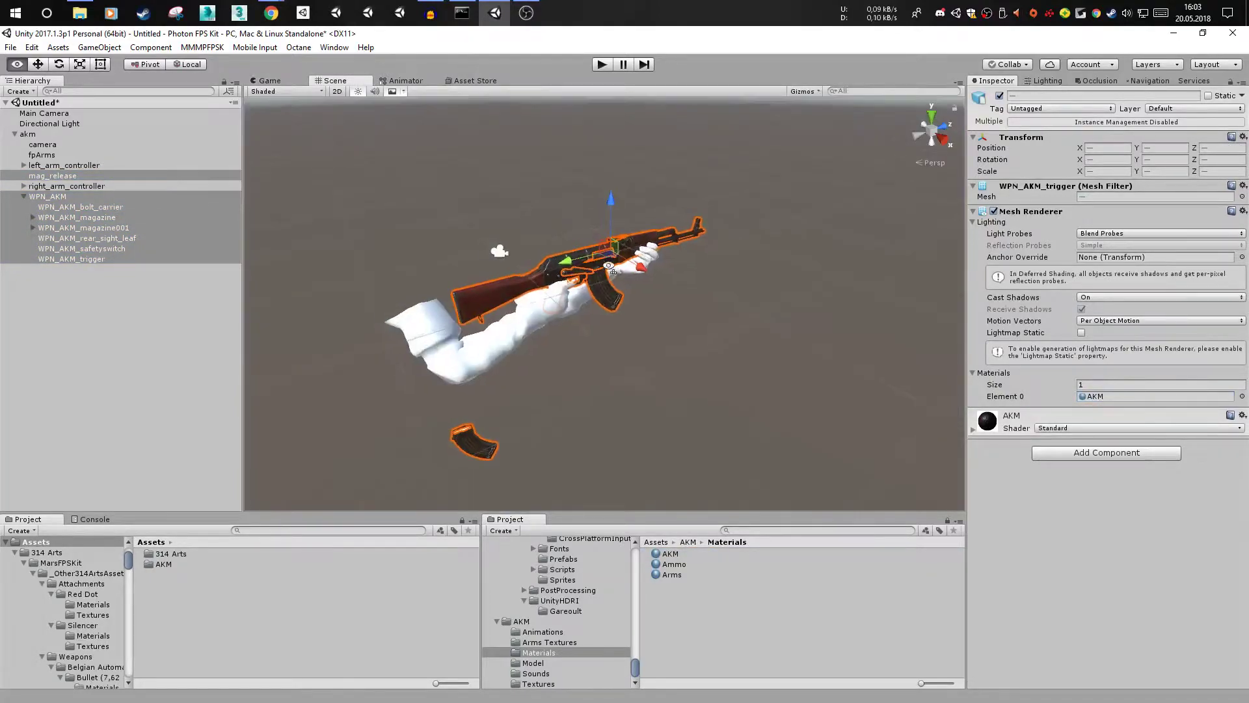
left_click(64, 218)
left_click(73, 228)
key("Right")
key("Up")
key("Right")
left_click(73, 229)
left_click(73, 248, "ctrl")
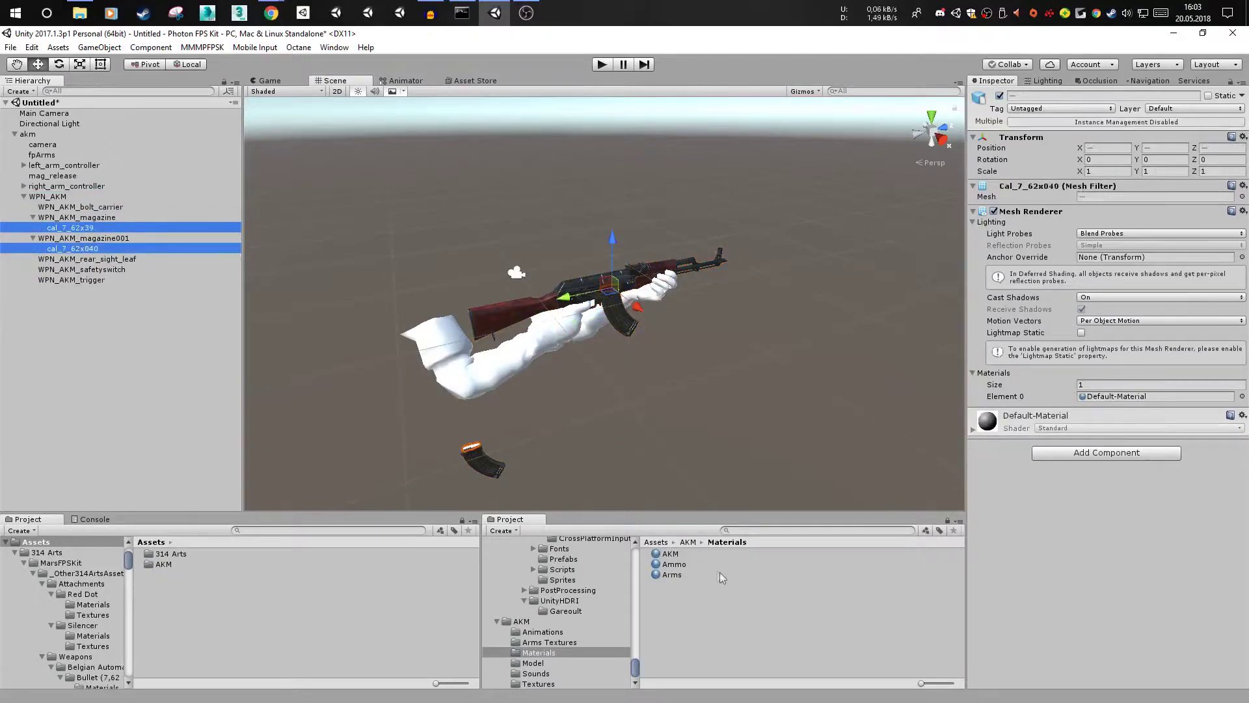
left_click_drag(657, 565, 1111, 405)
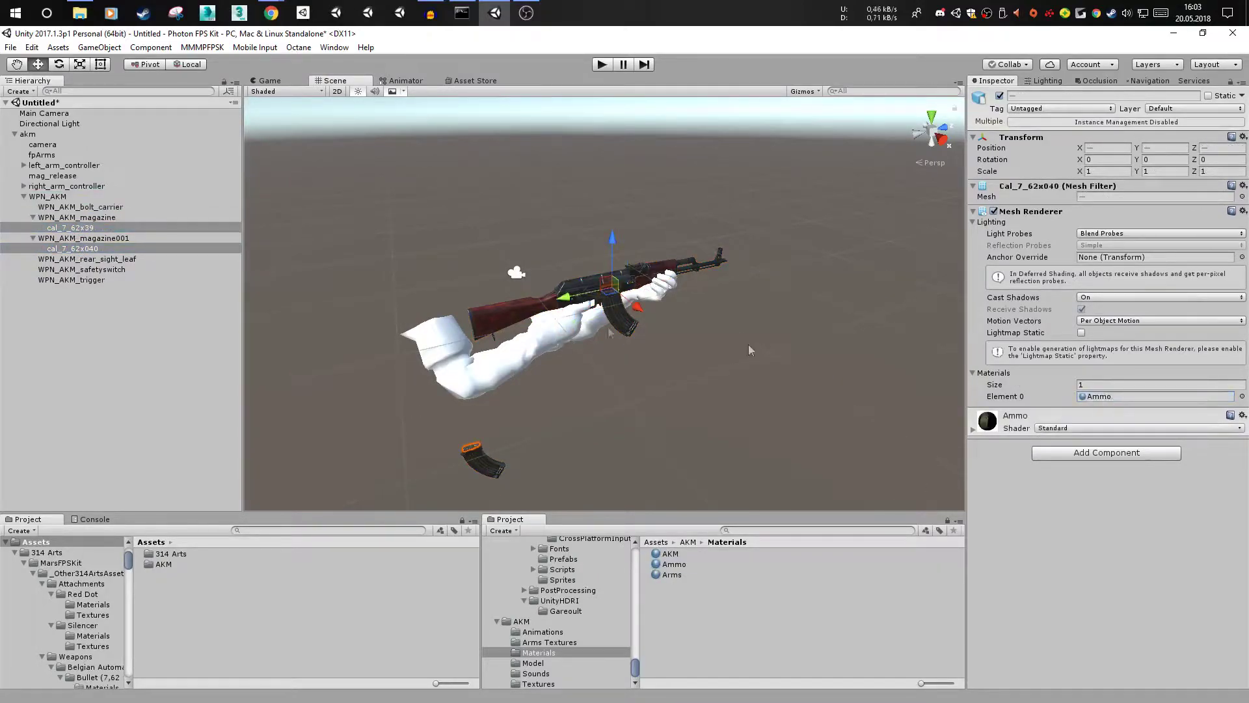
double_click(73, 249)
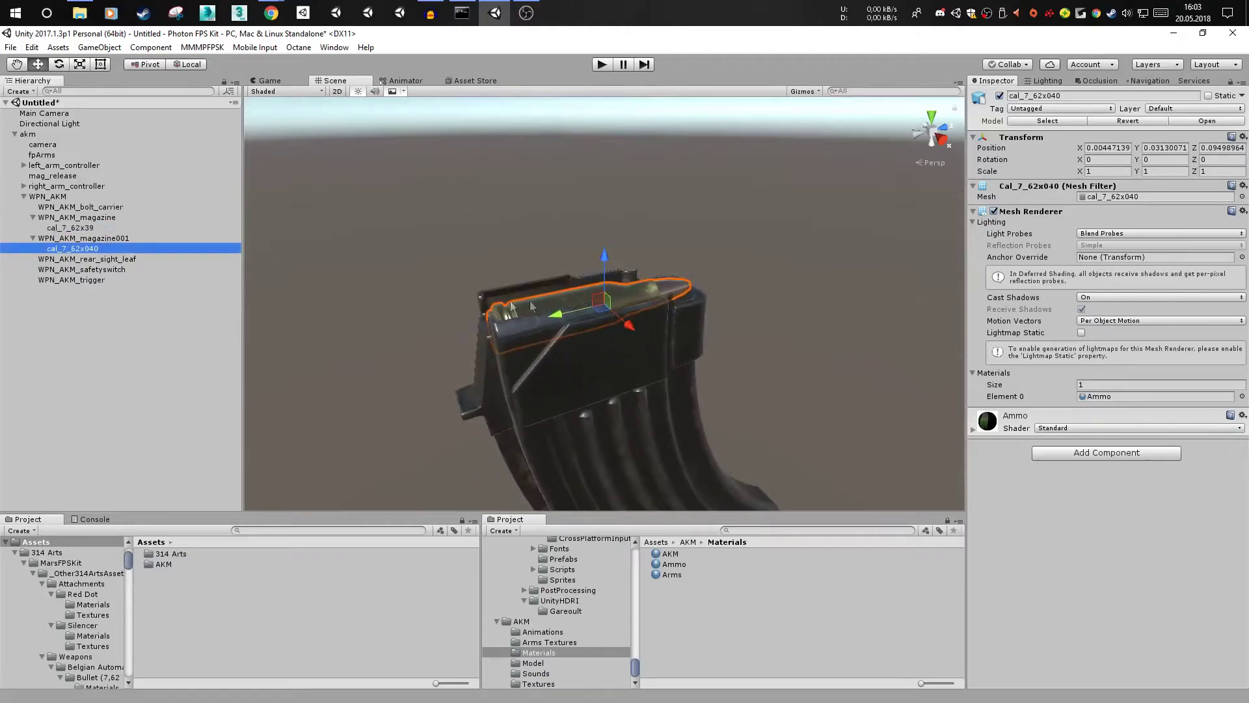
- Assign the Arms material to fpArms and enable Update When Offscreen on its Skinned Mesh Renderer
double_click(42, 154)
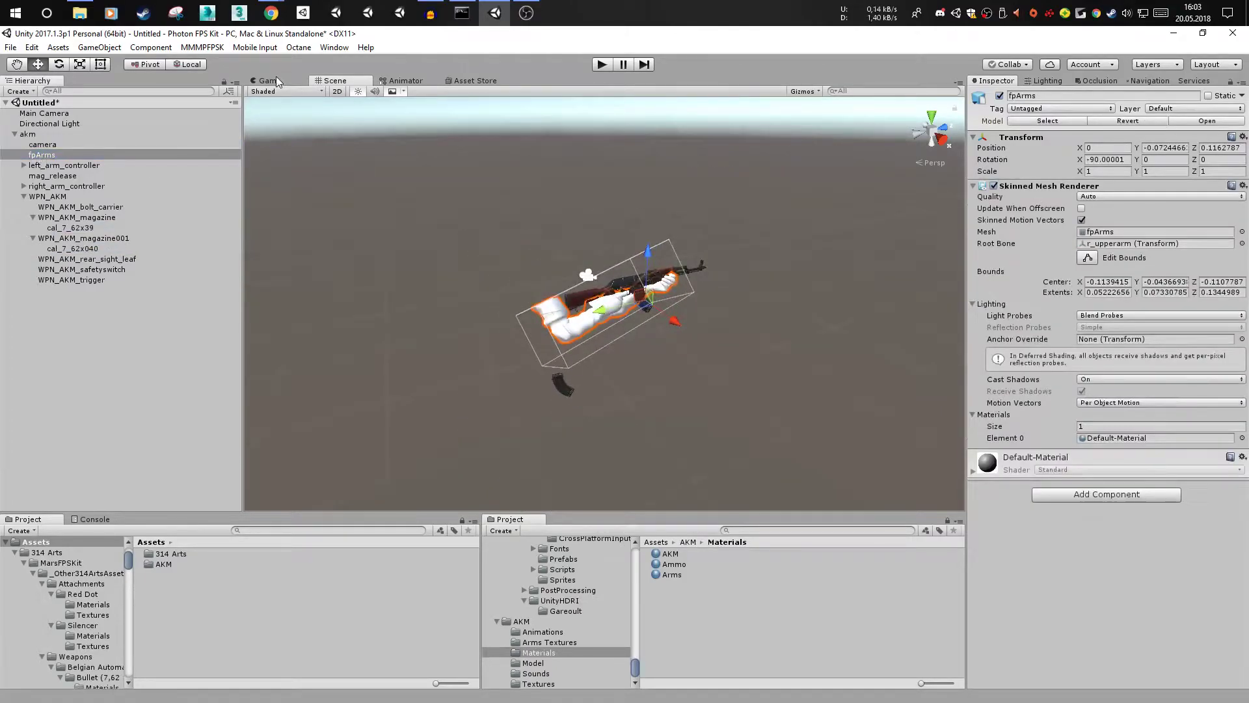
left_click(278, 81)
left_click(675, 574)
left_click_drag(677, 574, 1124, 437)
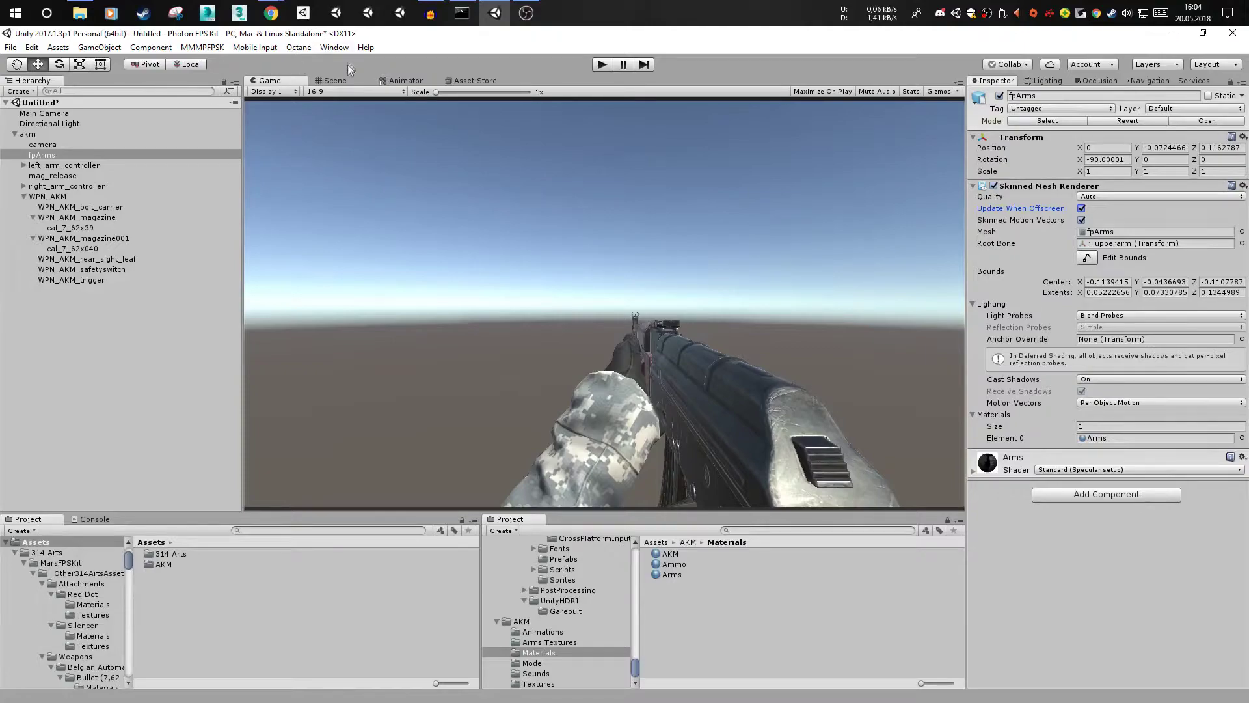
- Return to the Scene view and open the Animators folder under 314 Arts/MarsFPSKit
left_click(336, 80)
left_click(656, 542)
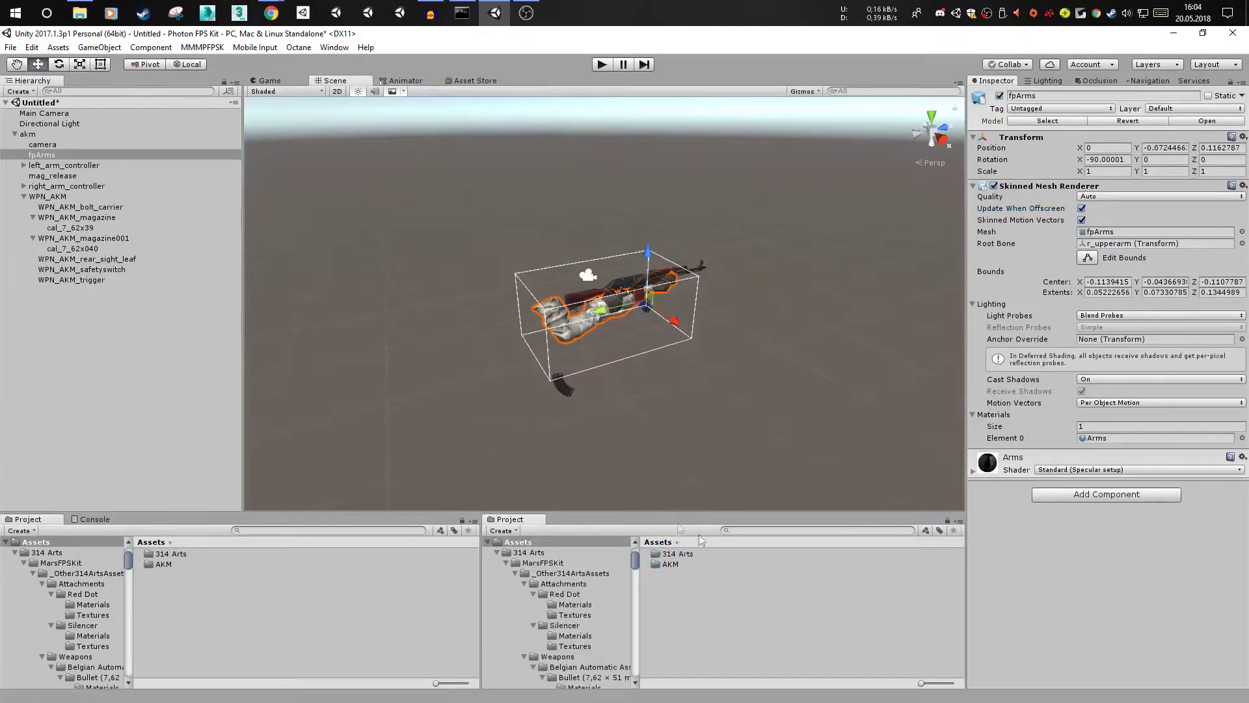
double_click(715, 553)
double_click(714, 558)
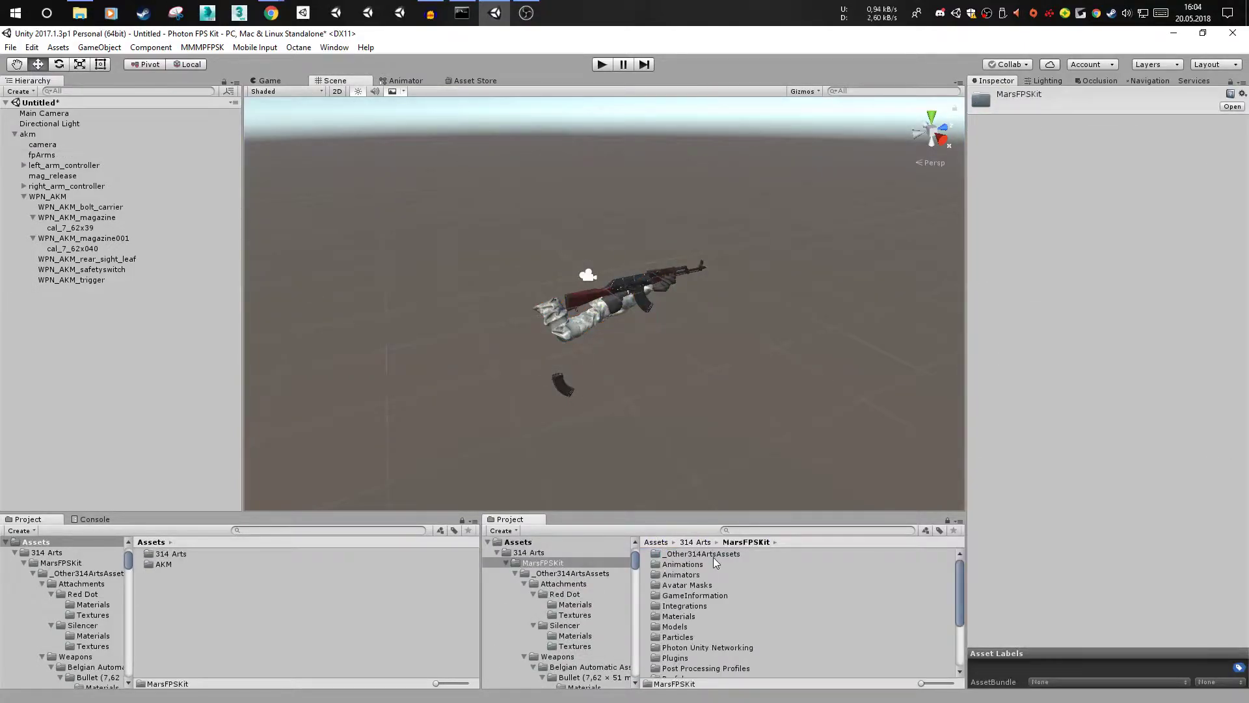
double_click(709, 573)
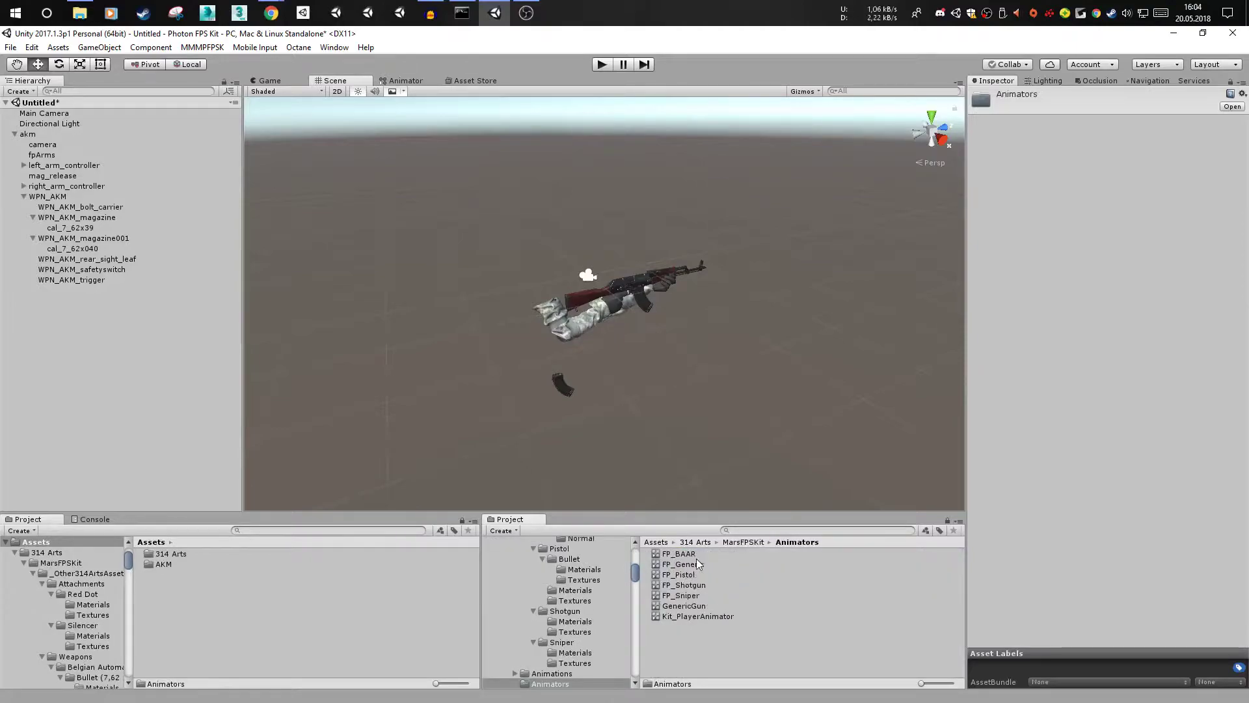
- Duplicate the FP_Generic animator controller and rename the copy FP_AKM
left_click(689, 564)
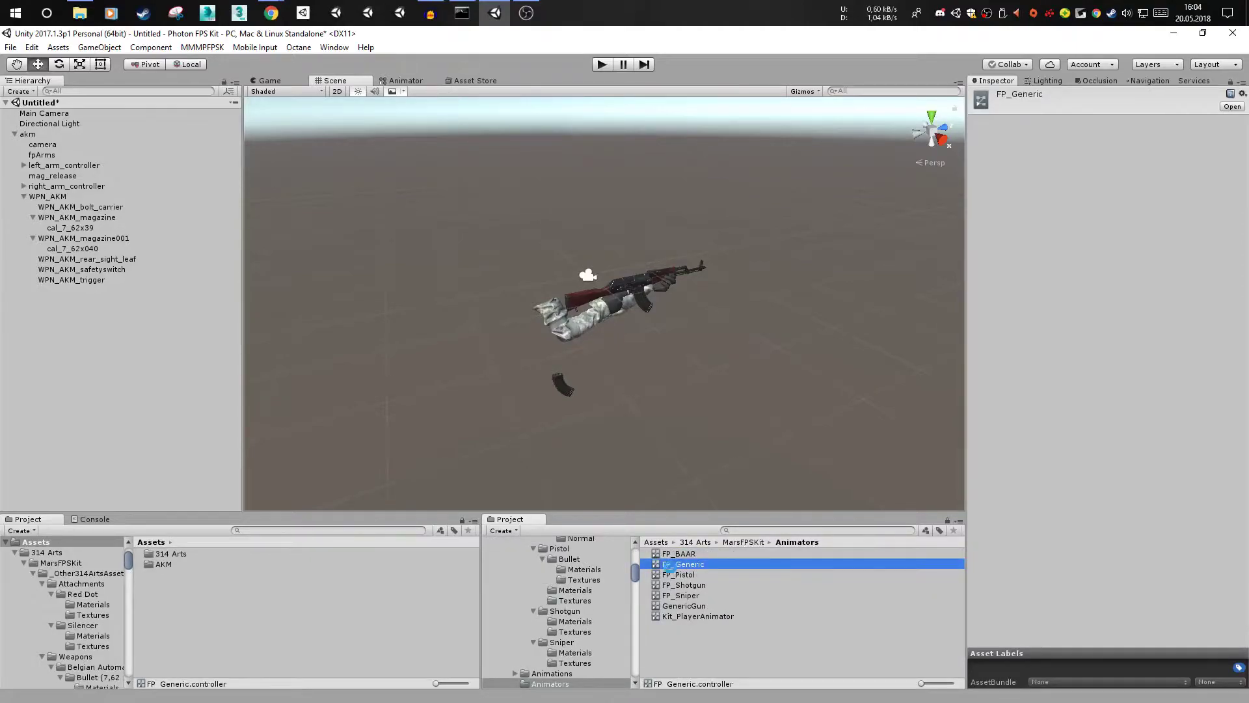
key("ctrl+d")
left_click(708, 575)
left_click(707, 574)
key("BackSpace")
key("BackSpace")
key("BackSpace")
key("BackSpace")
key("BackSpace")
key("BackSpace")
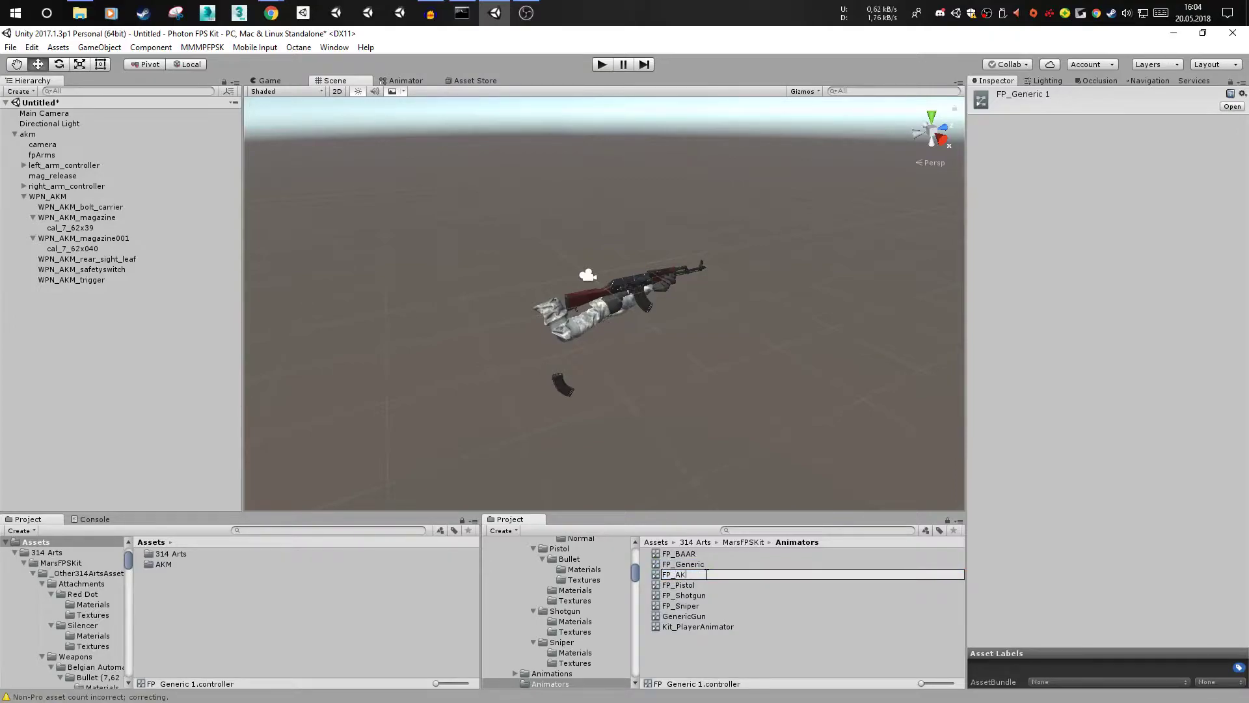
key("Return")
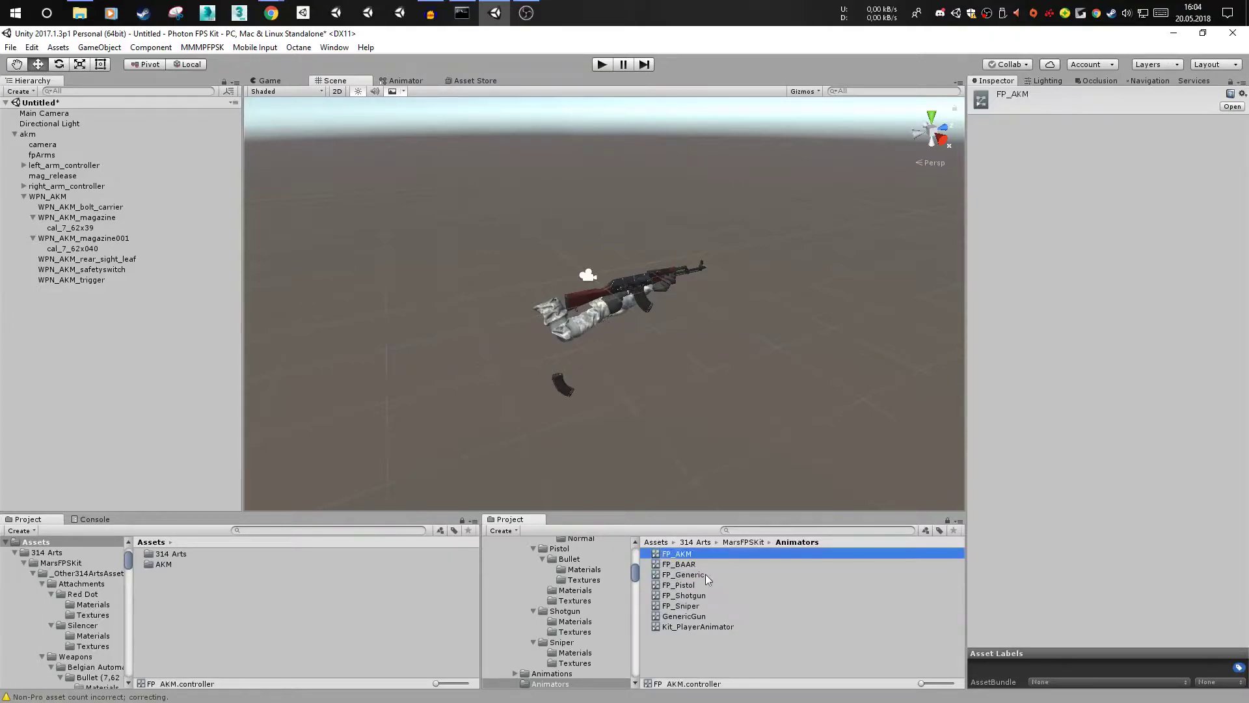
- Move FP_AKM into the AKM folder and open it in the Animator
scroll(553, 612, "up", 10)
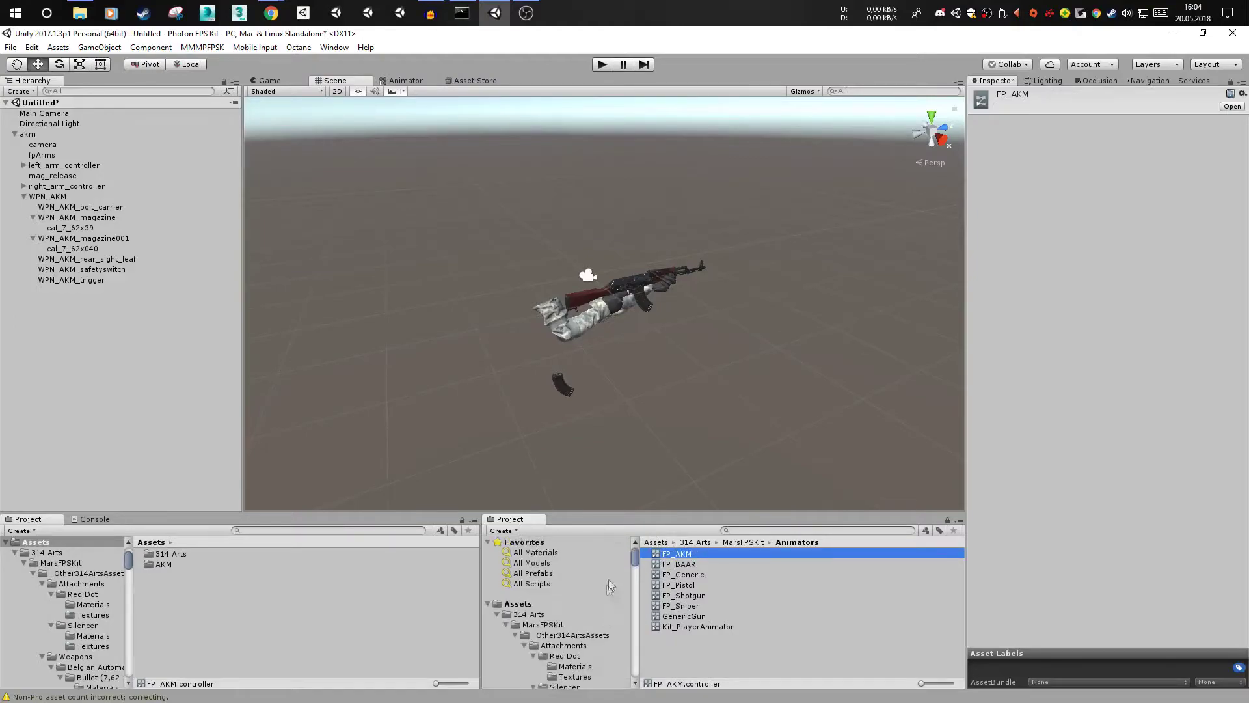
left_click(498, 615)
left_click_drag(680, 555, 521, 624)
left_click(656, 542)
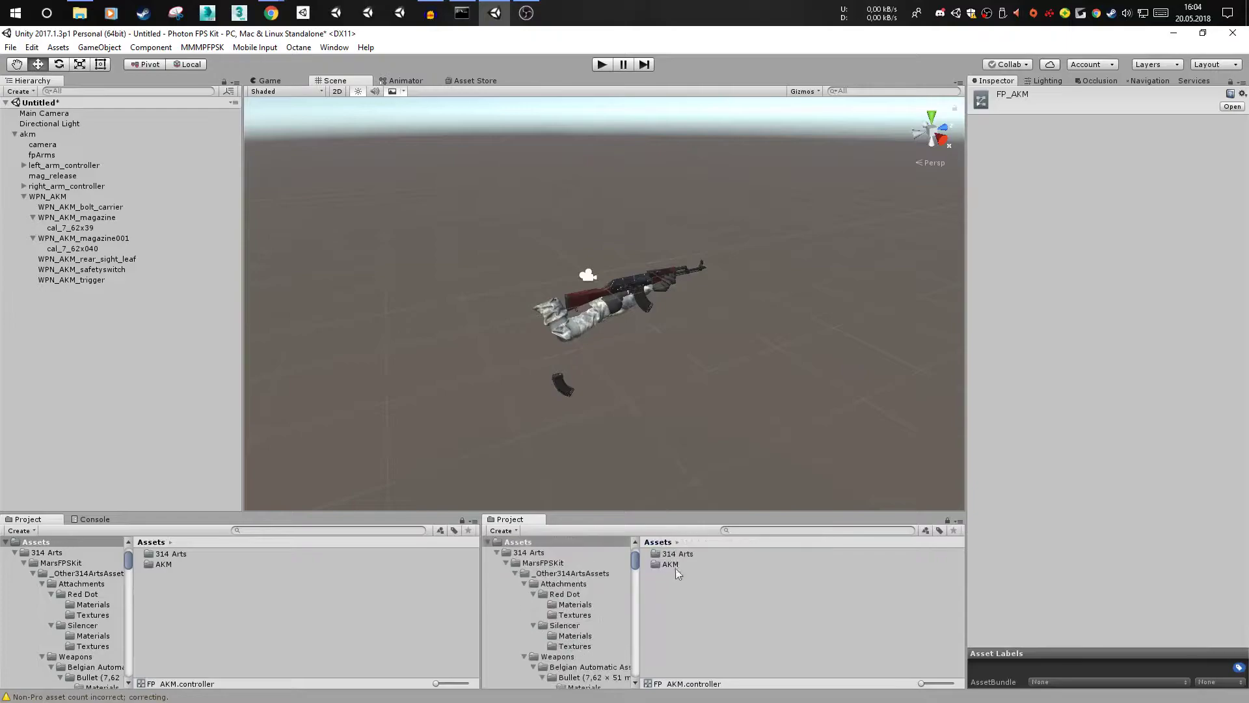
double_click(674, 564)
double_click(677, 616)
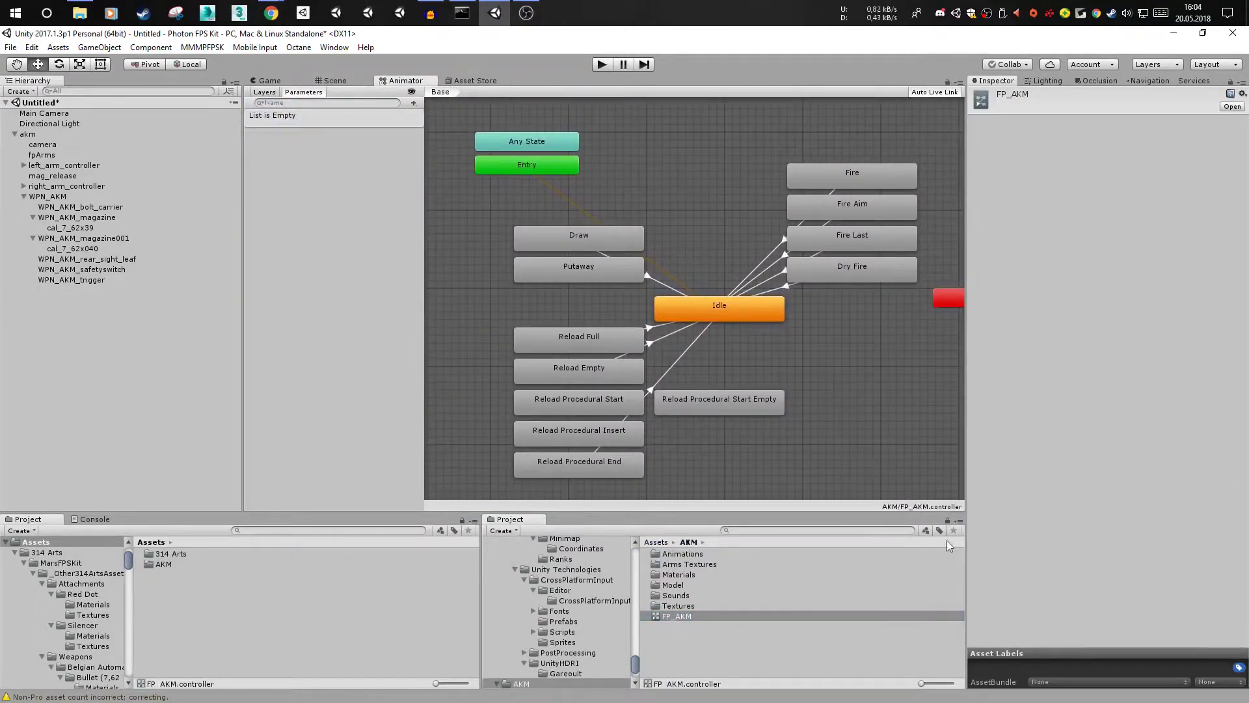
- Open the AKM Animations folder in the second project browser and examine its animation files
double_click(164, 564)
double_click(164, 554)
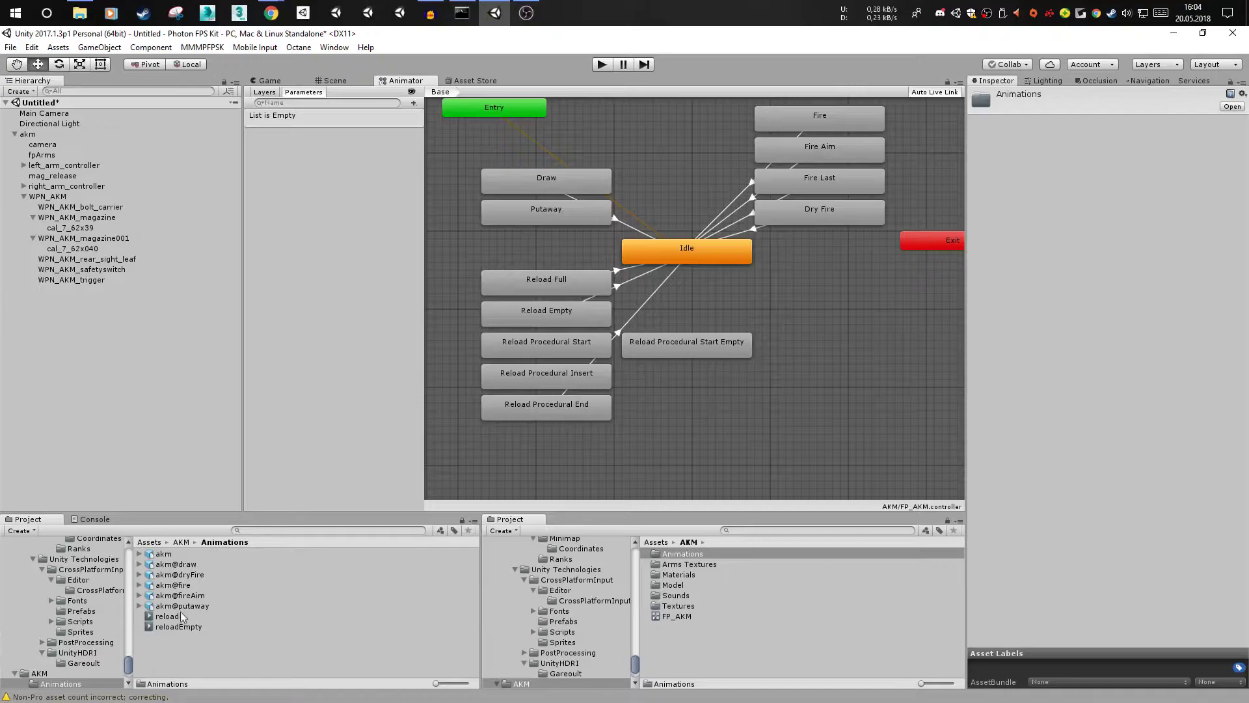
left_click(187, 566)
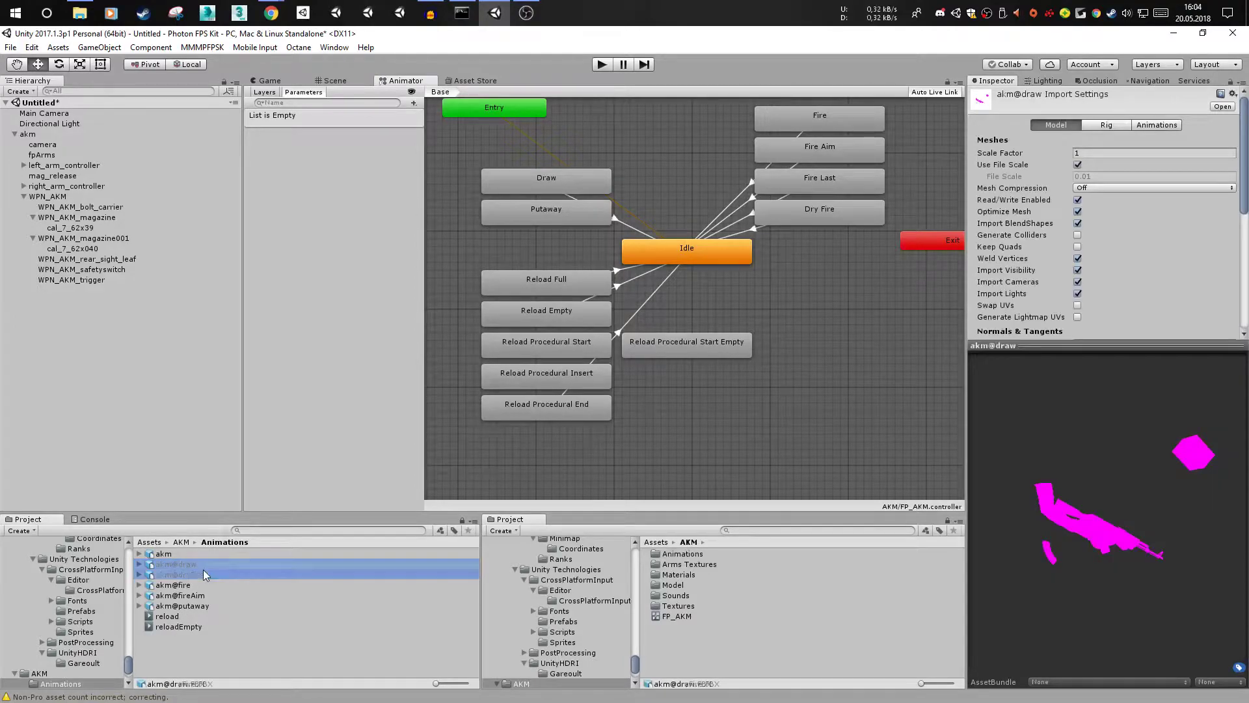
left_click(201, 574)
key("Down")
key("Down")
key("Down")
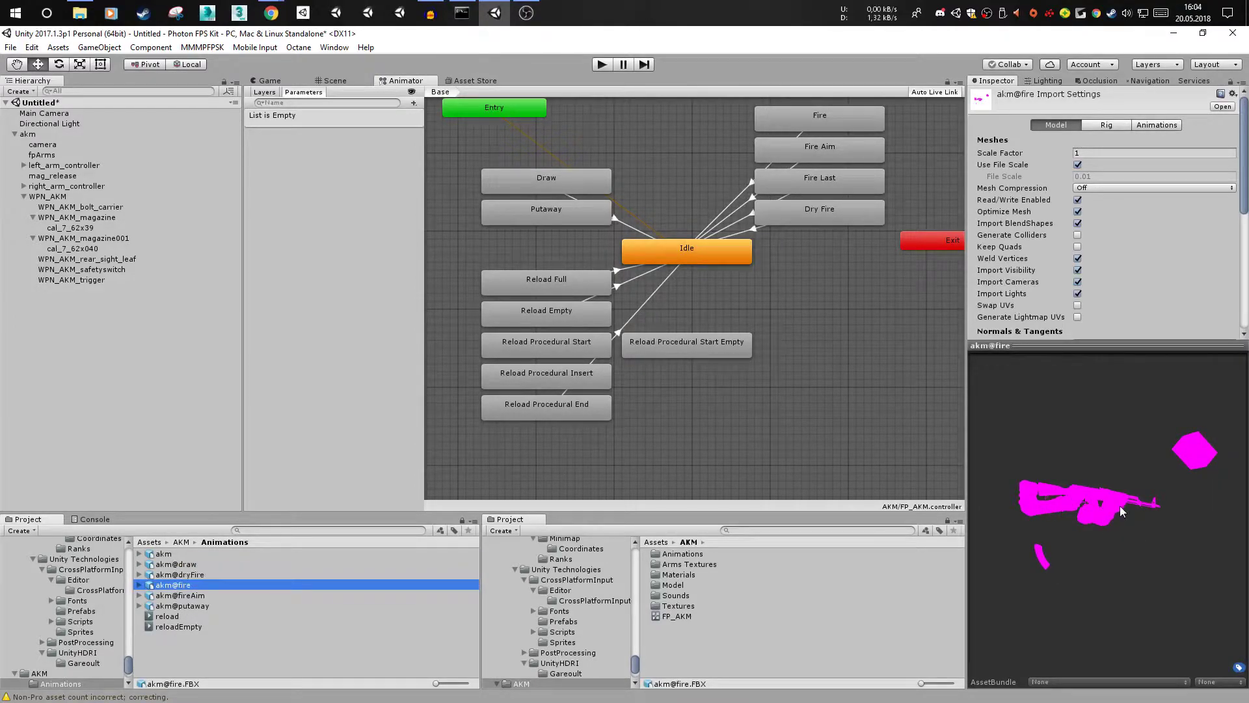
key("Down")
key("Down")
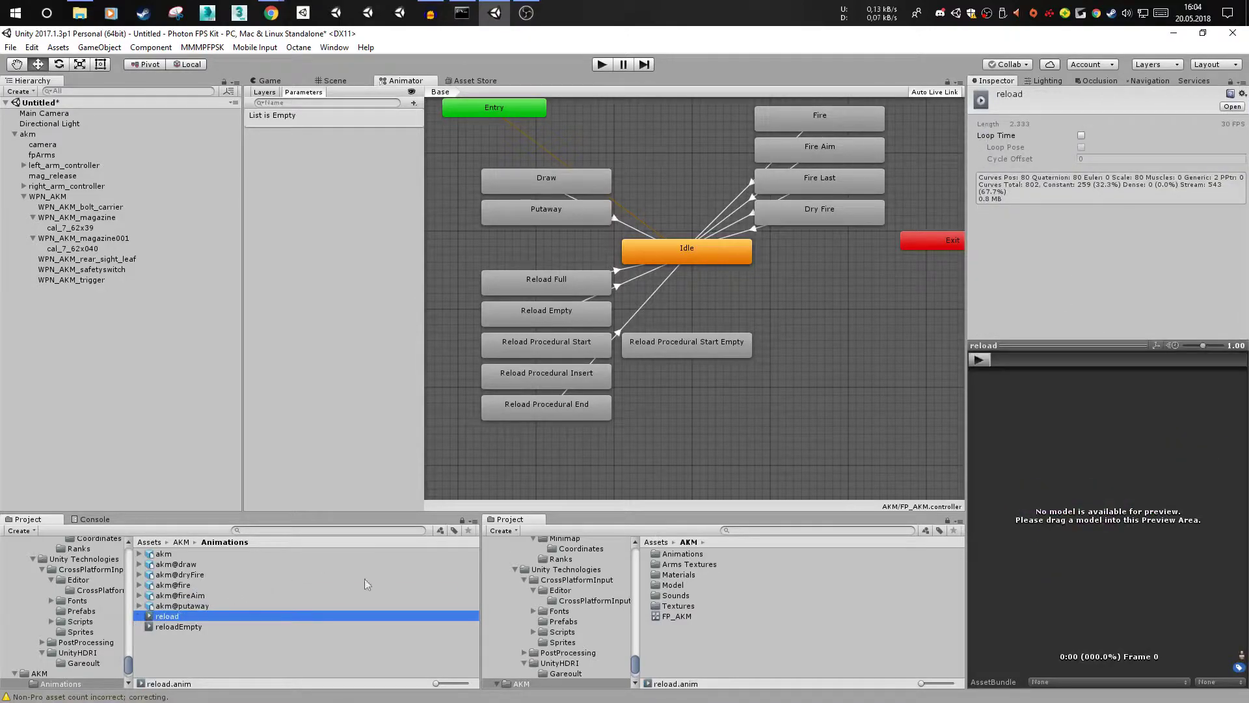
left_click(209, 594)
left_click(198, 575, "ctrl")
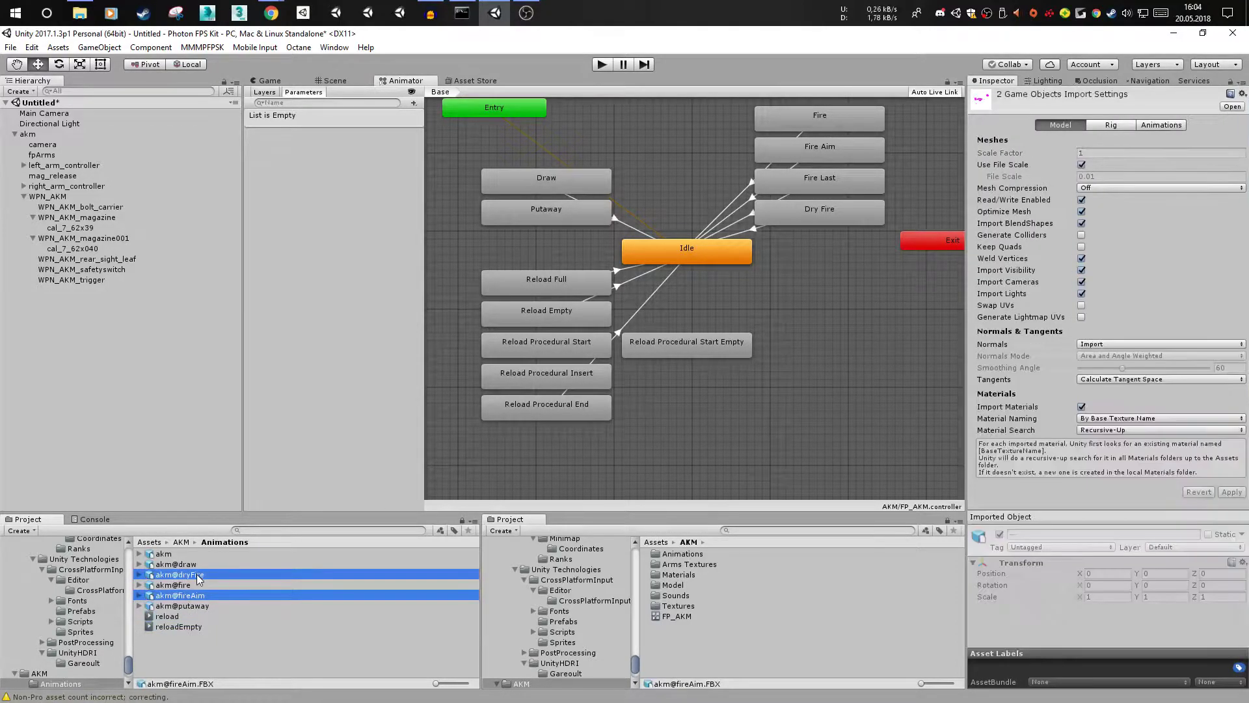
key("End")
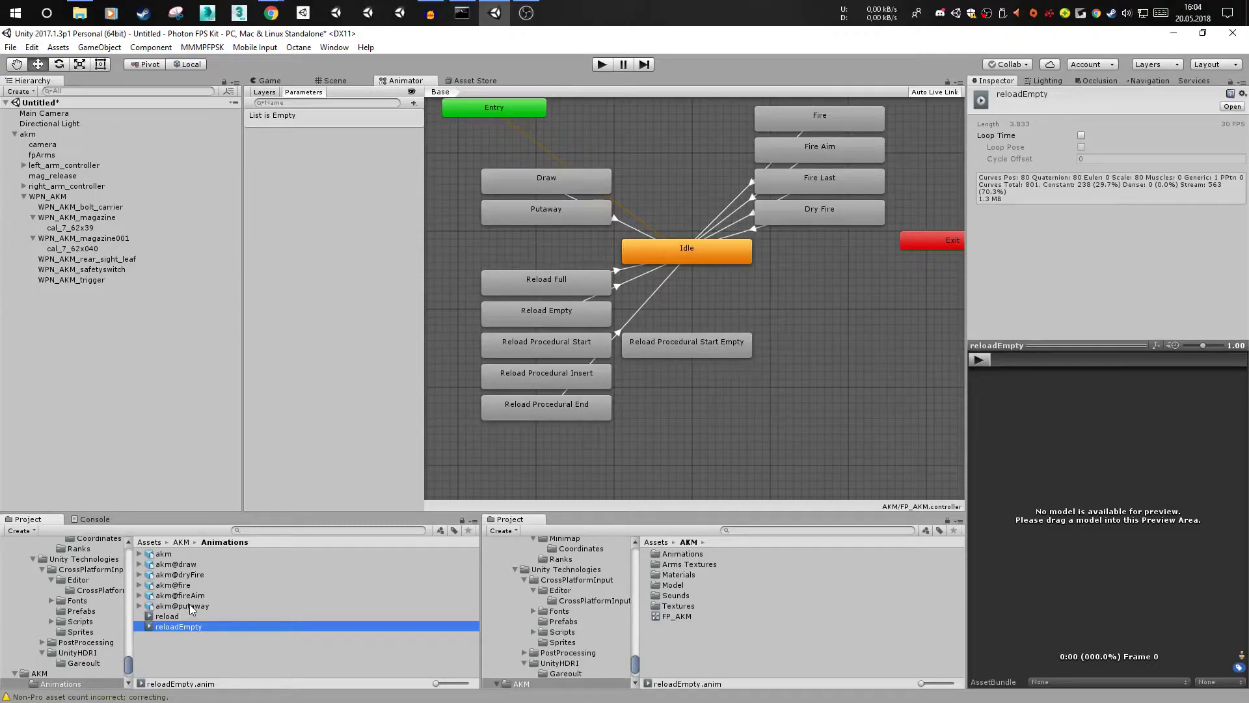
key("Up")
key("Up")
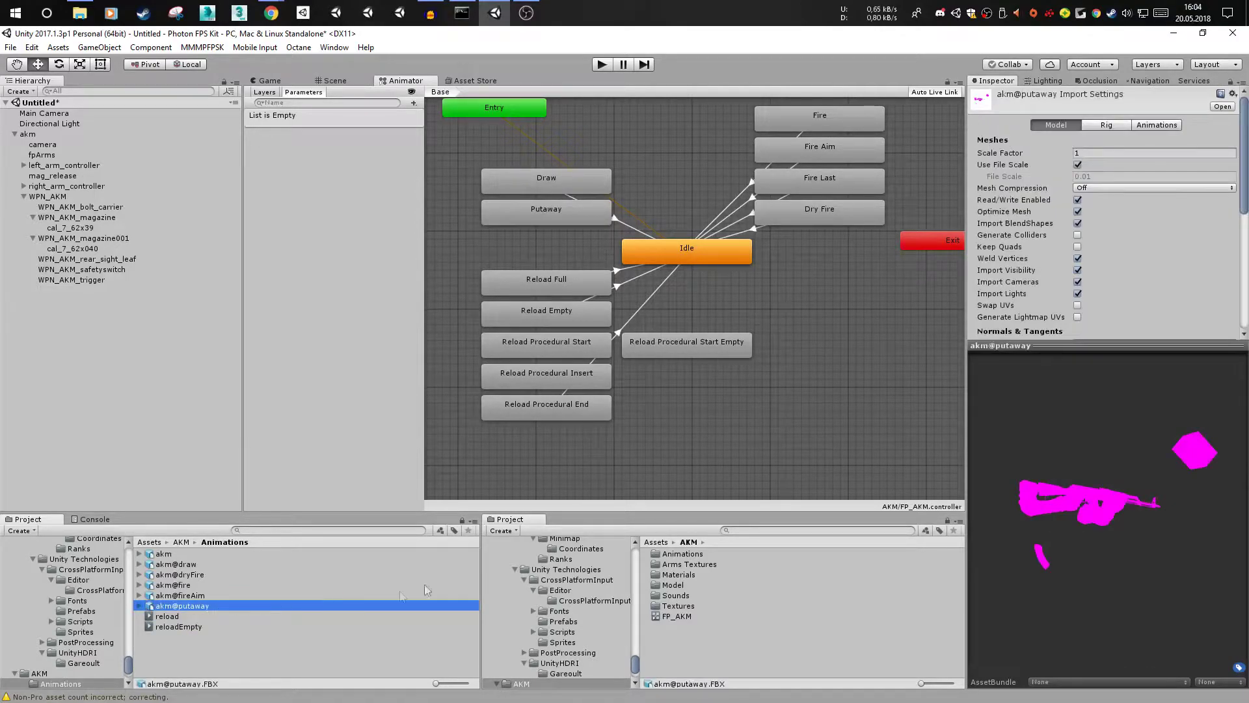
key("Up")
key("Up")
key("Up")
key("Up")
- Filter the AKM Animations folder to show only clips with the search t:Animation
left_click(338, 531)
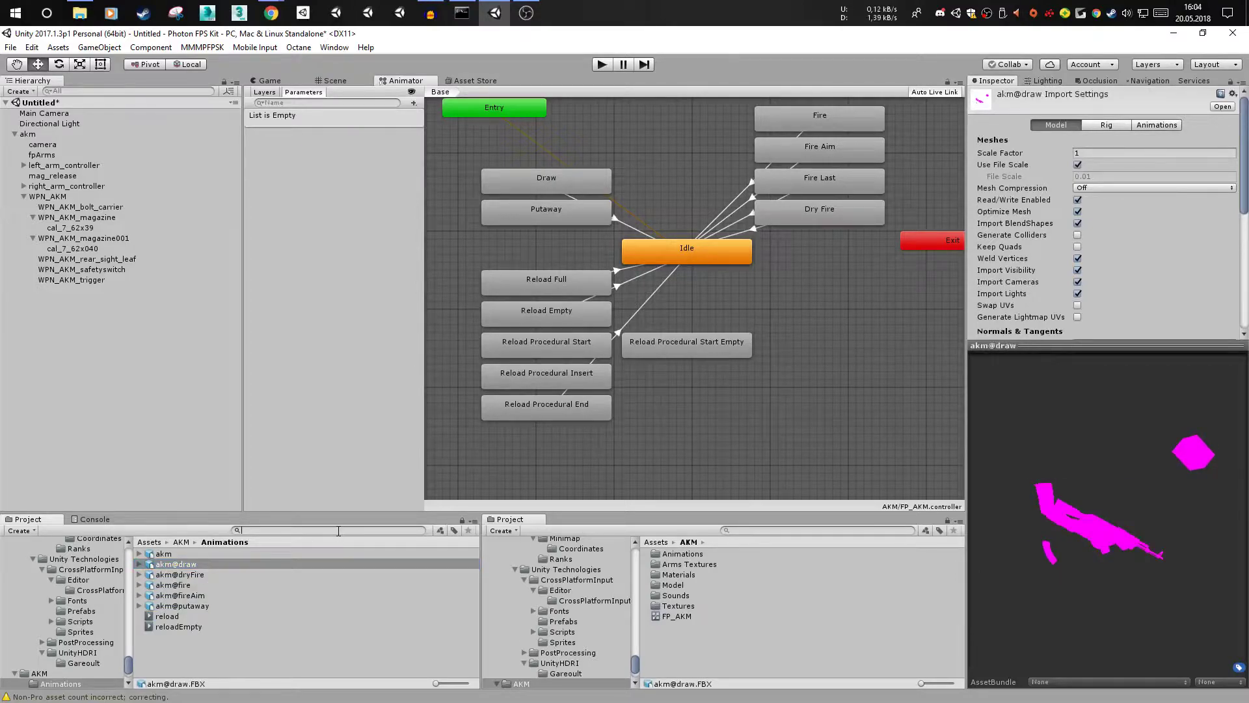
type("tiAnimation")
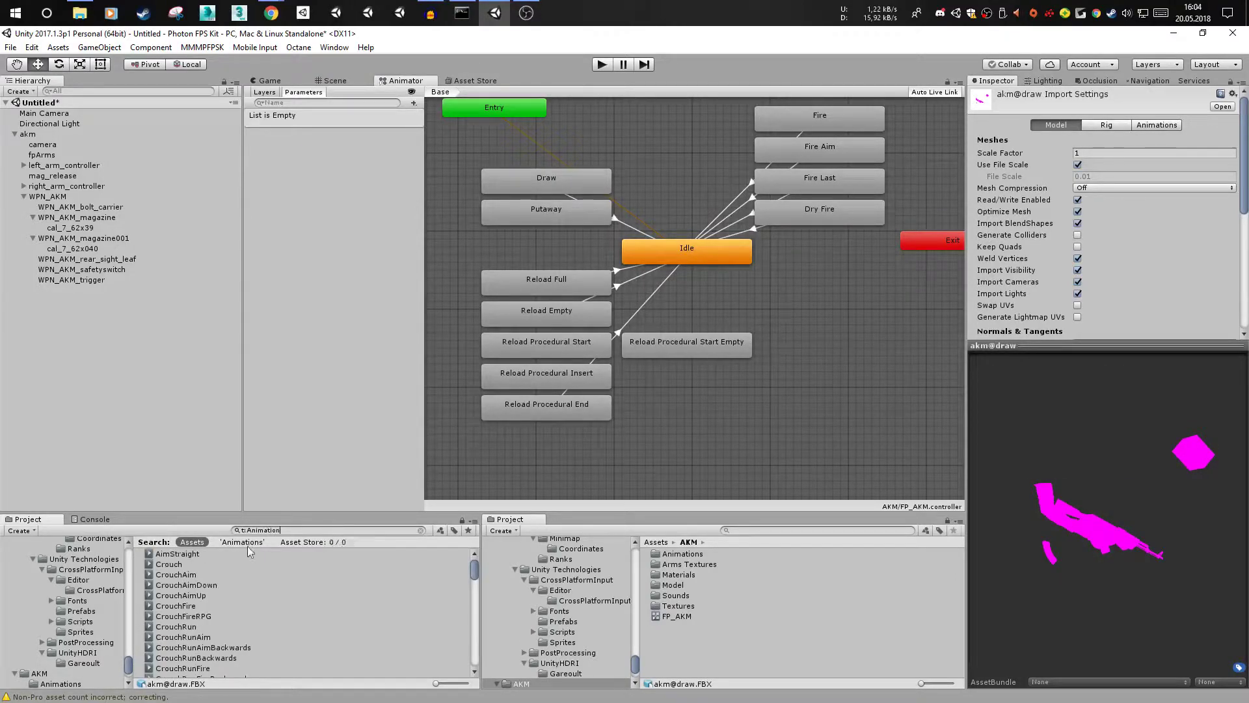
left_click(242, 542)
- Assign the draw clip to the Draw state and the putaway clip to the Putaway state with speed 1
middle_click_drag(583, 185, 597, 286)
left_click(587, 280)
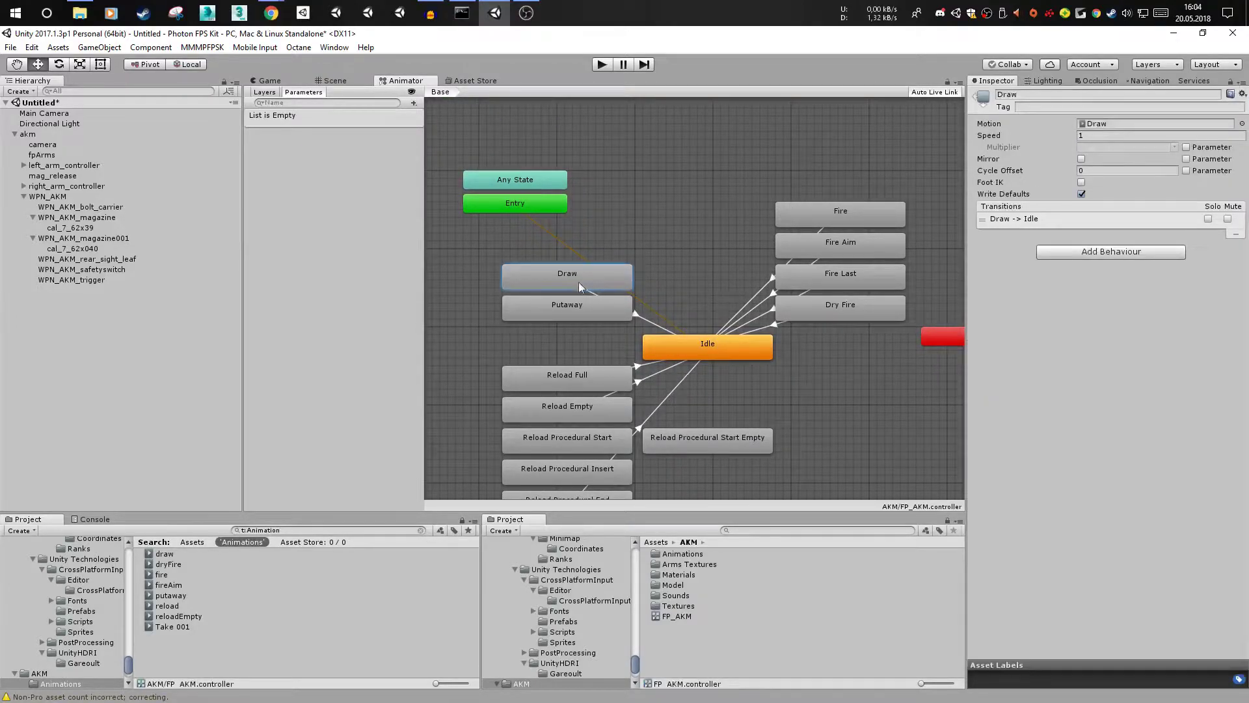
left_click_drag(165, 554, 1103, 127)
left_click(570, 268)
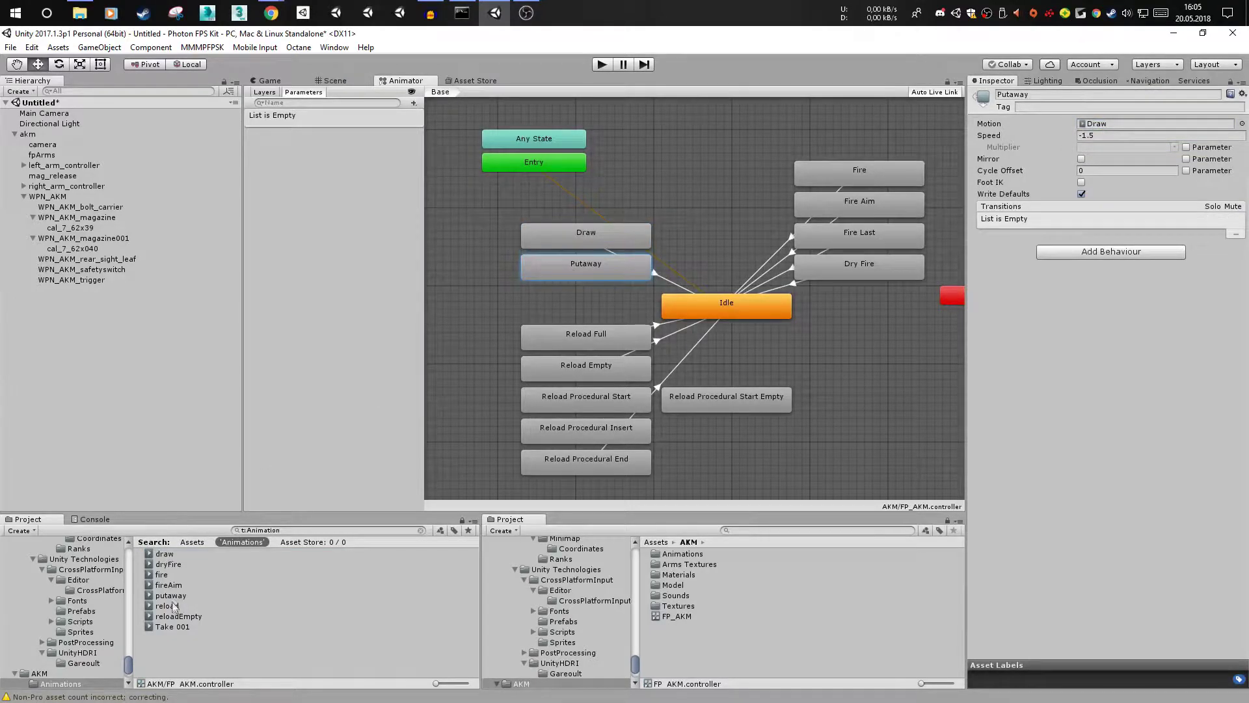
mouse_move(174, 600)
left_mouse_down()
mouse_move(1171, 195)
mouse_move(1126, 130)
left_mouse_up()
left_click(1136, 136)
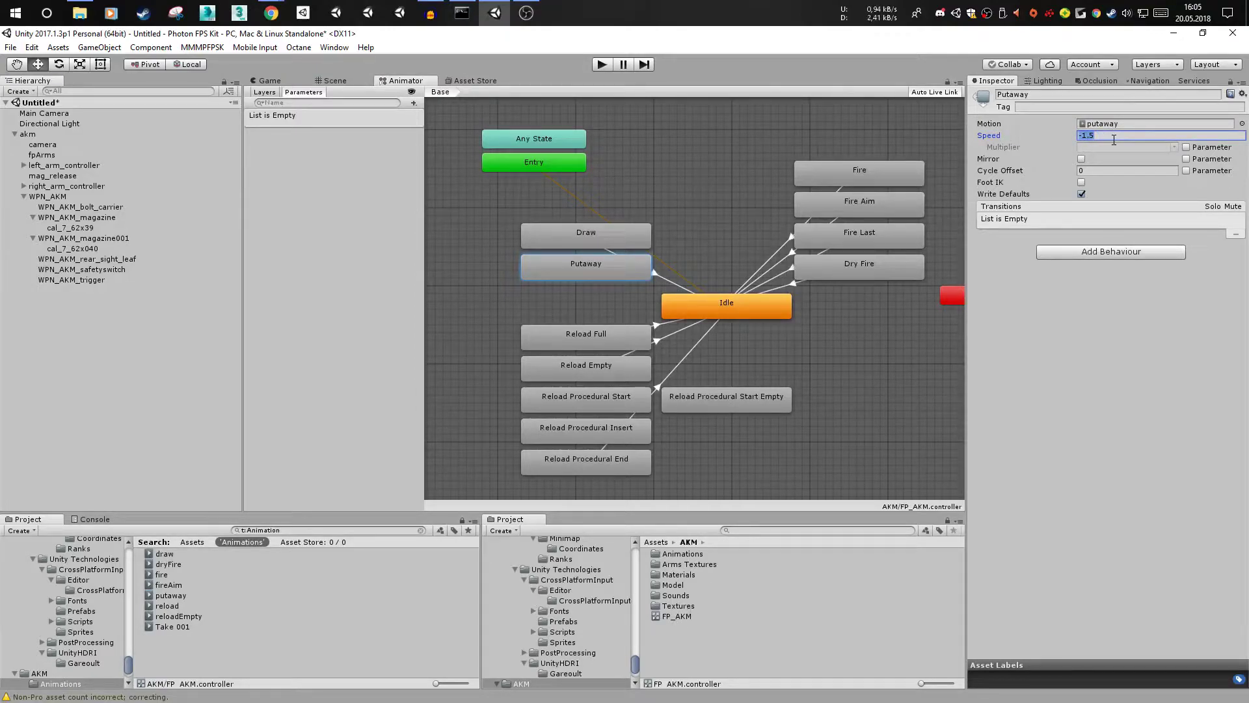
type("1")
- Assign the fire clip to the Fire and Fire Last states and the fireAim clip to Fire Aim
middle_click_drag(706, 294, 634, 318)
left_click(857, 168)
left_click_drag(177, 575, 1106, 124)
left_click(861, 195)
left_click_drag(170, 585, 1103, 123)
left_click(846, 231)
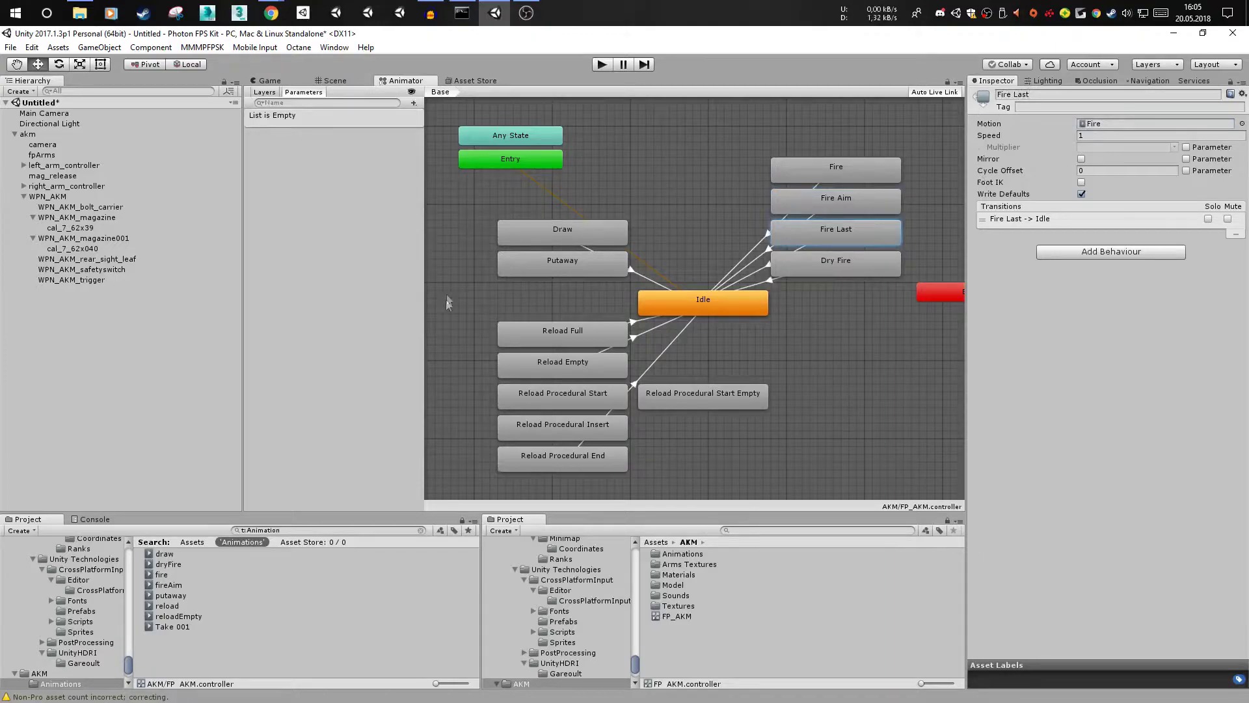
left_click_drag(176, 577, 1107, 130)
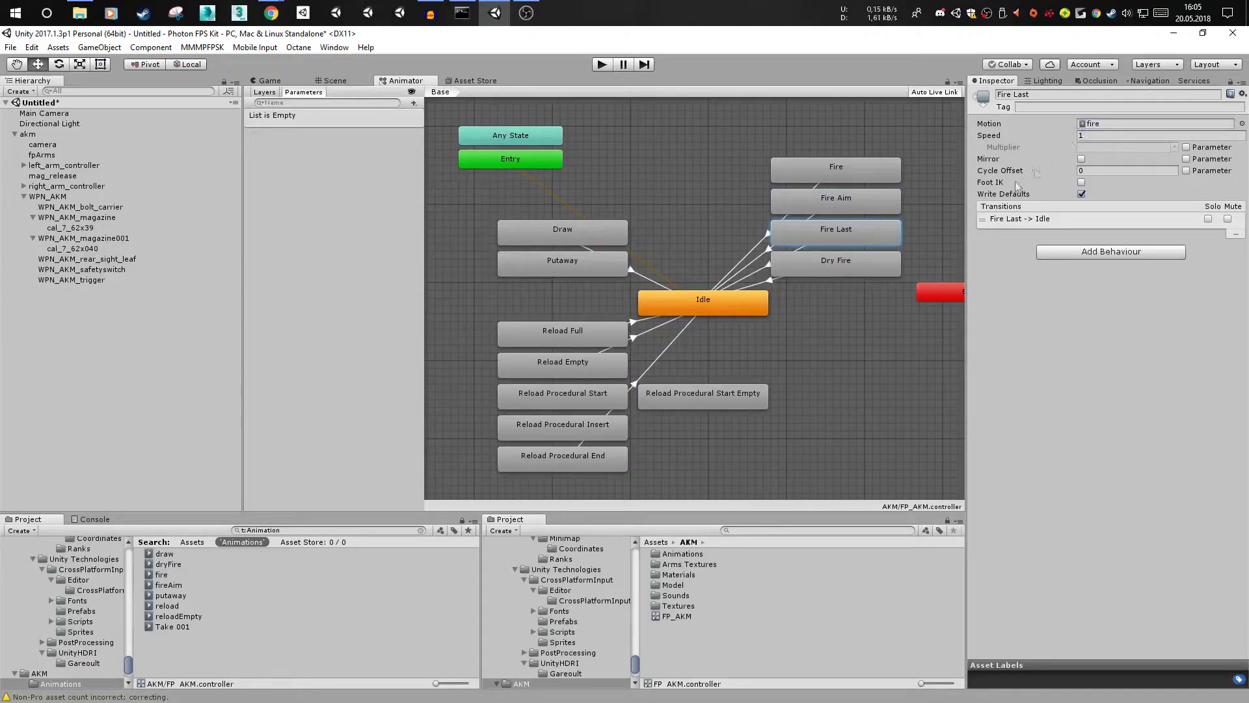
- Assign the dryFire clip as the motion of the Dry Fire state
left_click(833, 267)
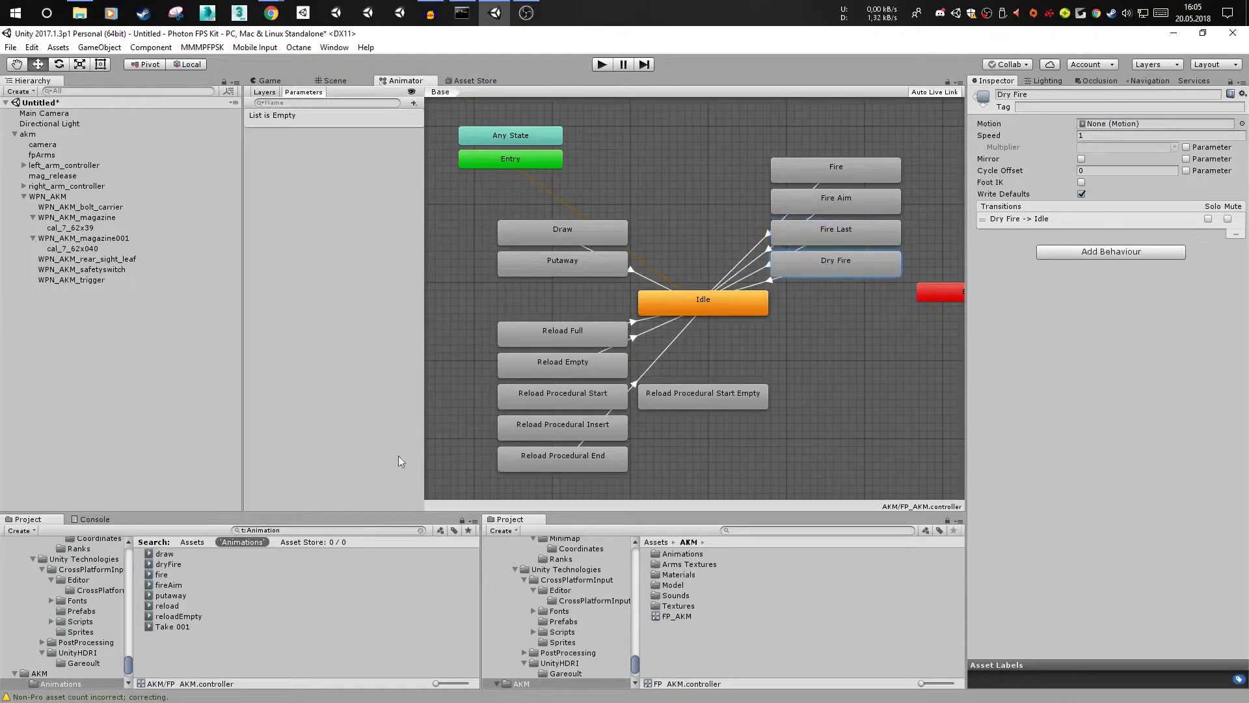
left_click_drag(169, 564, 1146, 130)
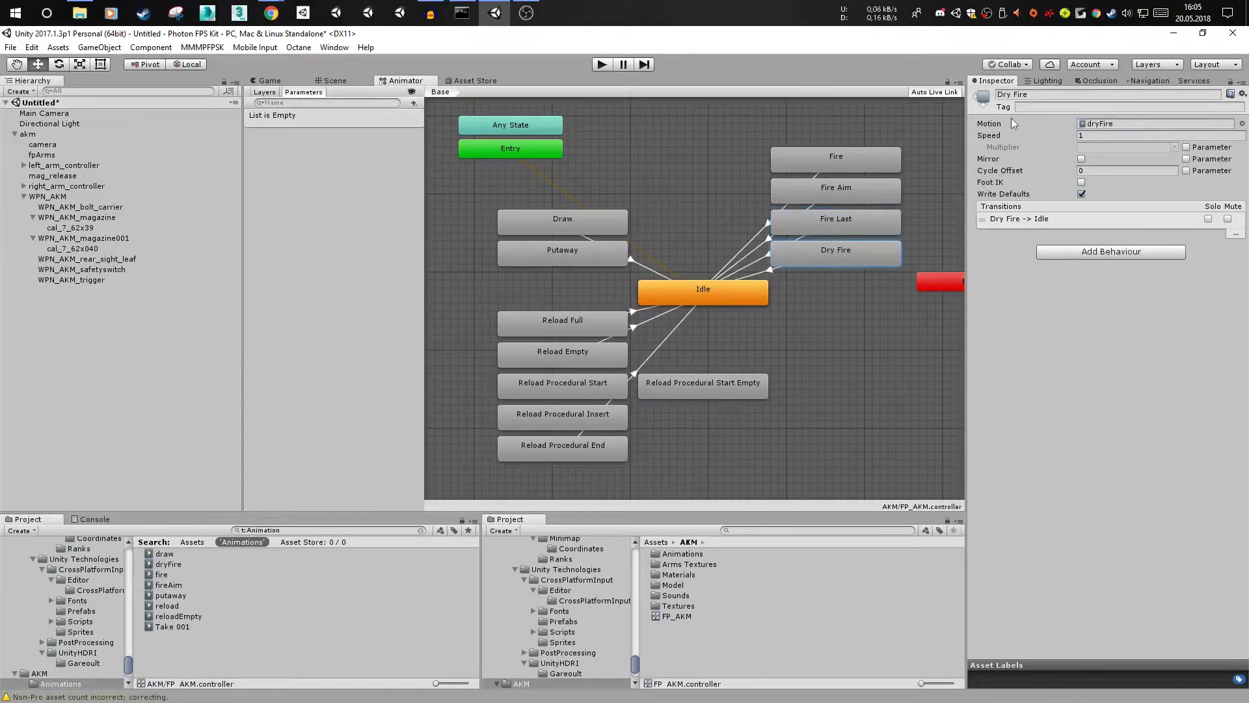
left_click(1041, 128)
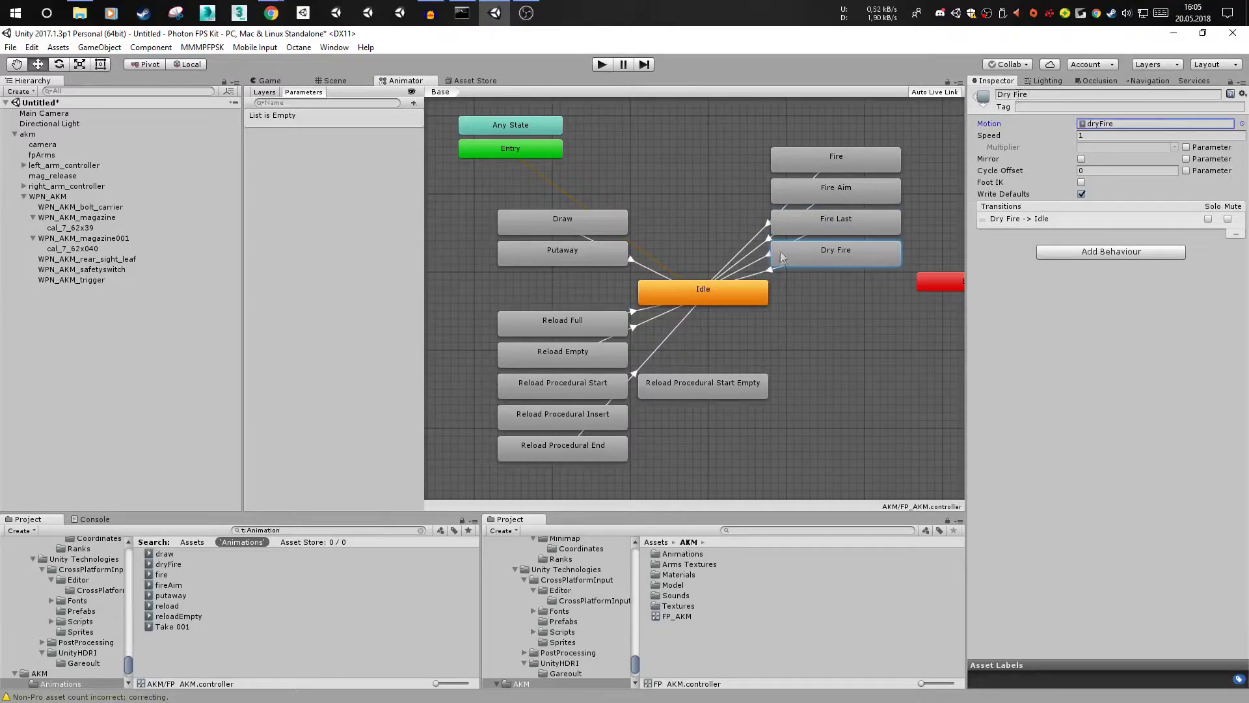
- Assign the reload clip to the Reload Full state and the reloadEmpty clip to the Reload Empty state
middle_click_drag(780, 273, 786, 334)
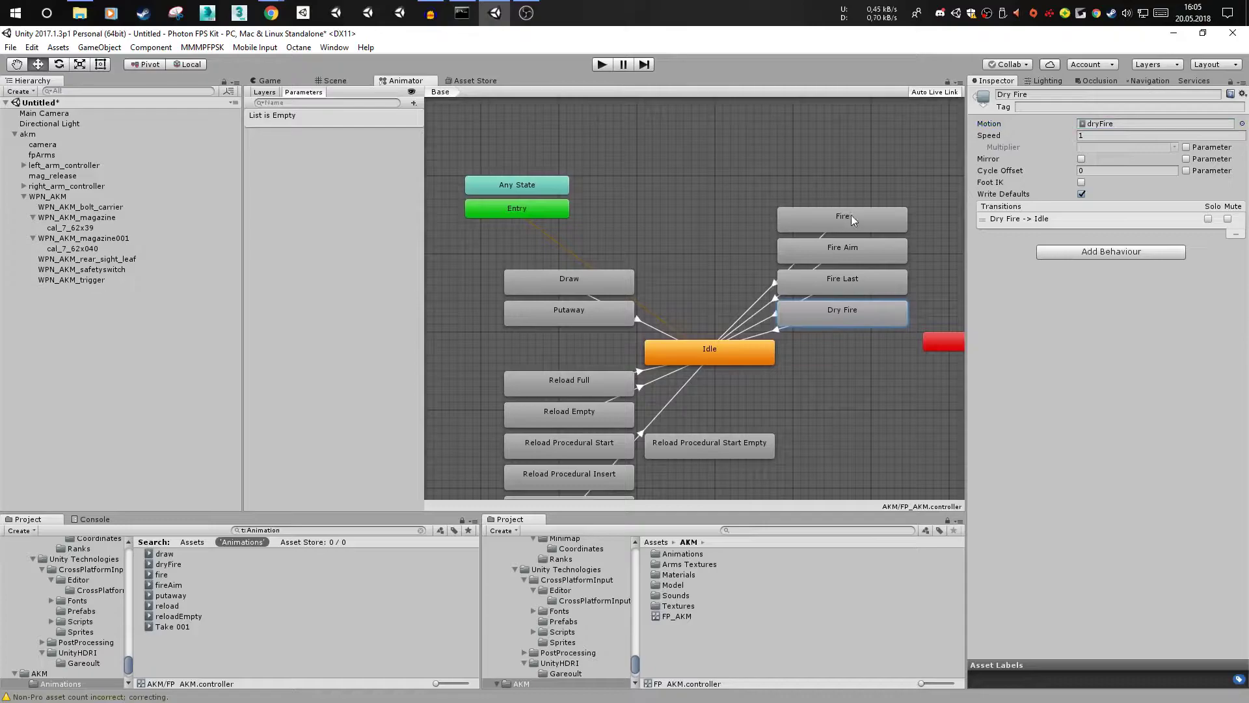
middle_click_drag(617, 339, 658, 236)
left_click_drag(610, 276, 592, 279)
left_click_drag(1108, 69, 1113, 131)
left_click(638, 308)
left_click_drag(181, 618, 1125, 130)
- Delete the Reload Procedural Start, Insert, End and Start Empty states from the animator graph
left_click(642, 342)
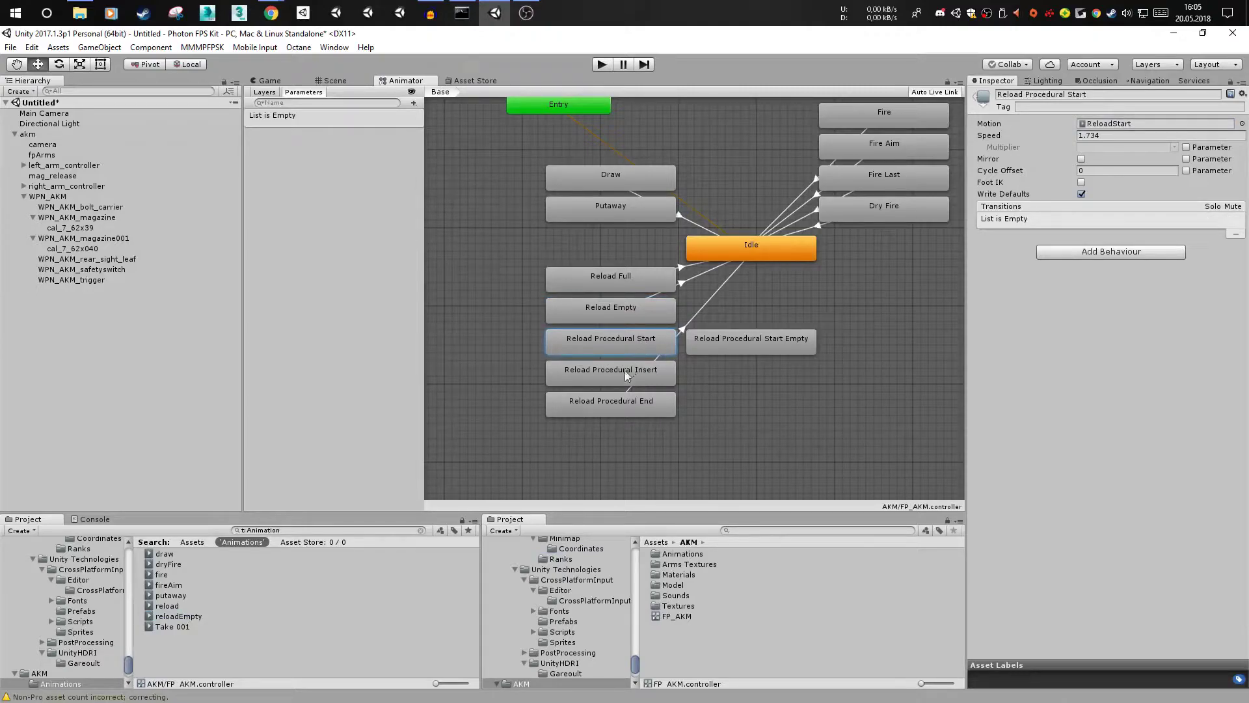
left_click(624, 375, "ctrl")
left_click(620, 398, "ctrl")
left_click(751, 345, "ctrl")
key("Delete")
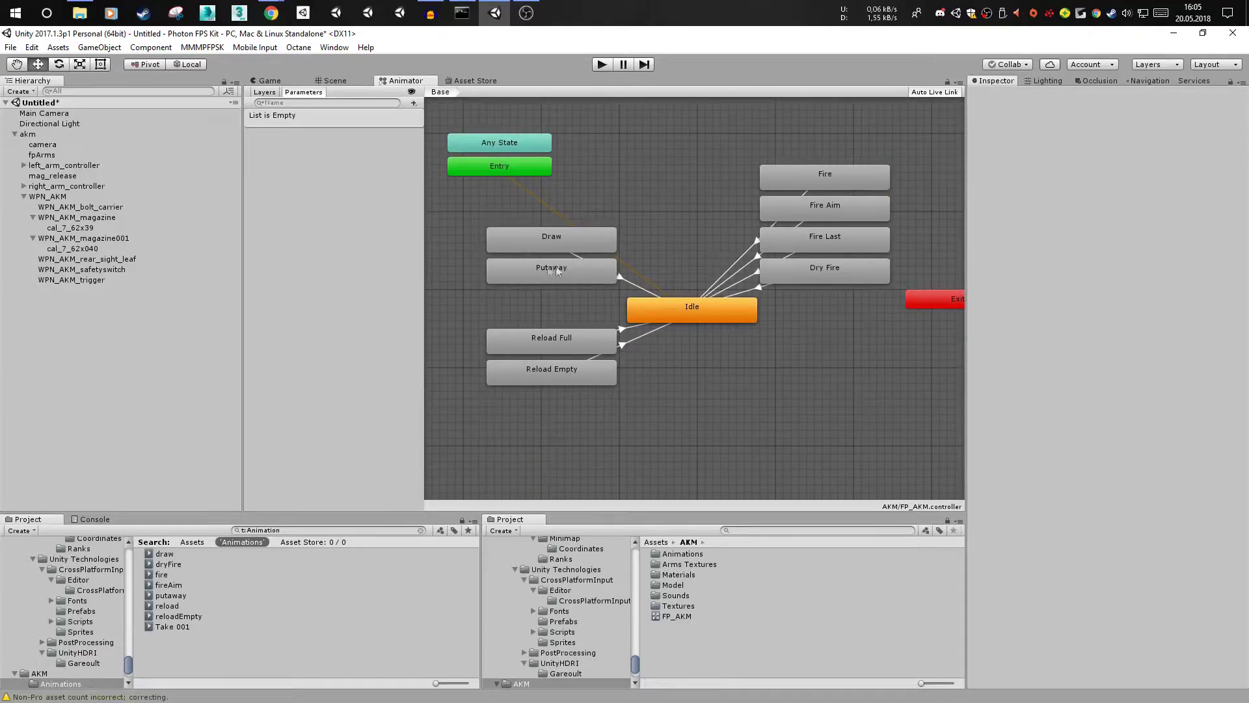
- Give the akm object's Animator the FP_AKM controller with Always Animate culling, and disable the component
left_click(268, 81)
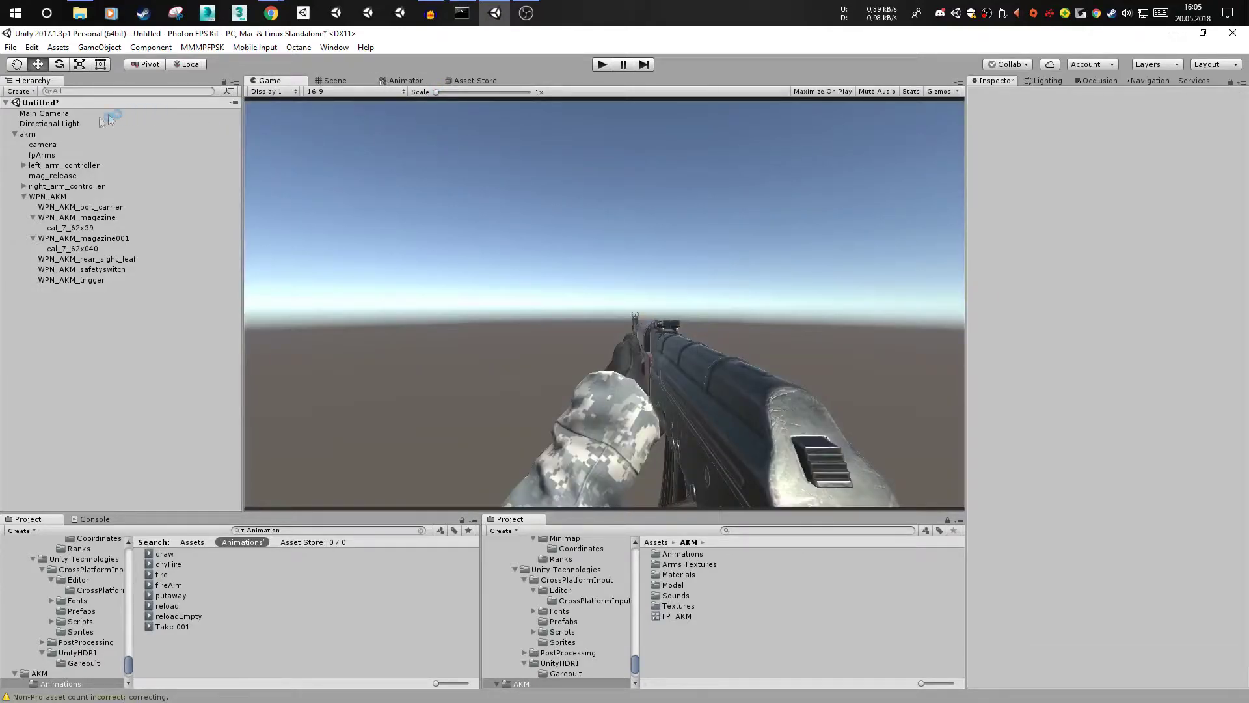
left_click(29, 133)
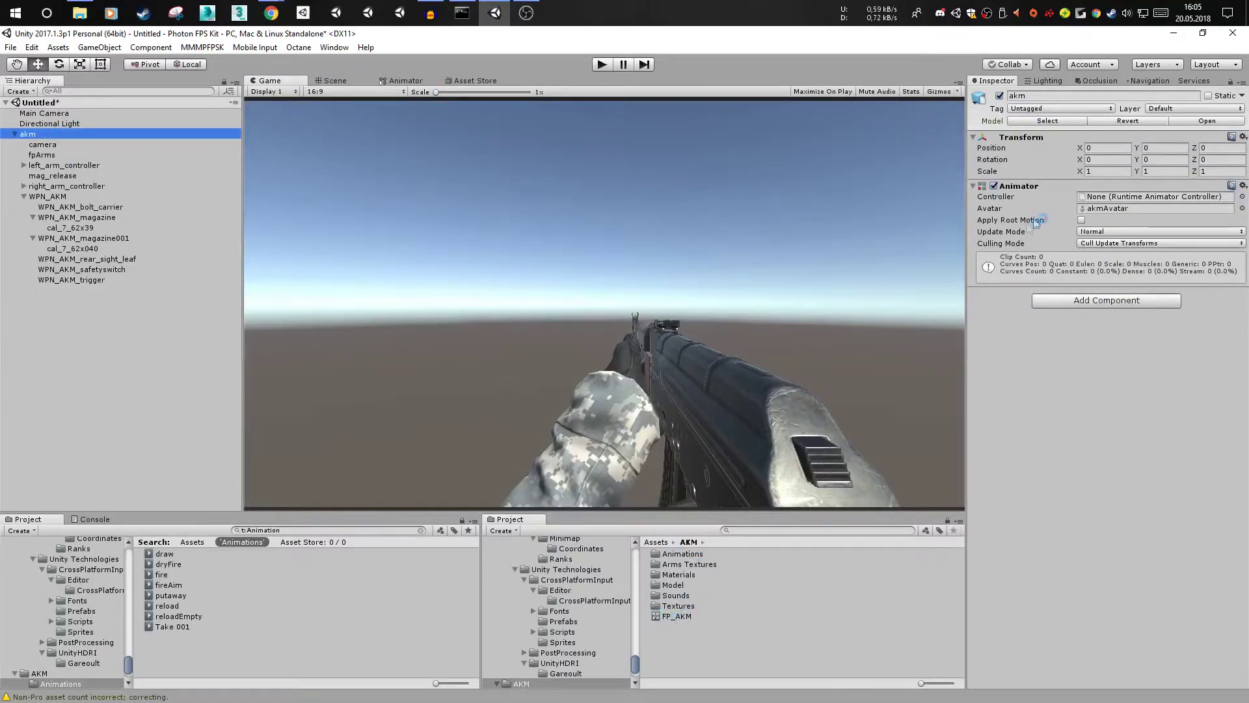
left_click_drag(675, 616, 1114, 196)
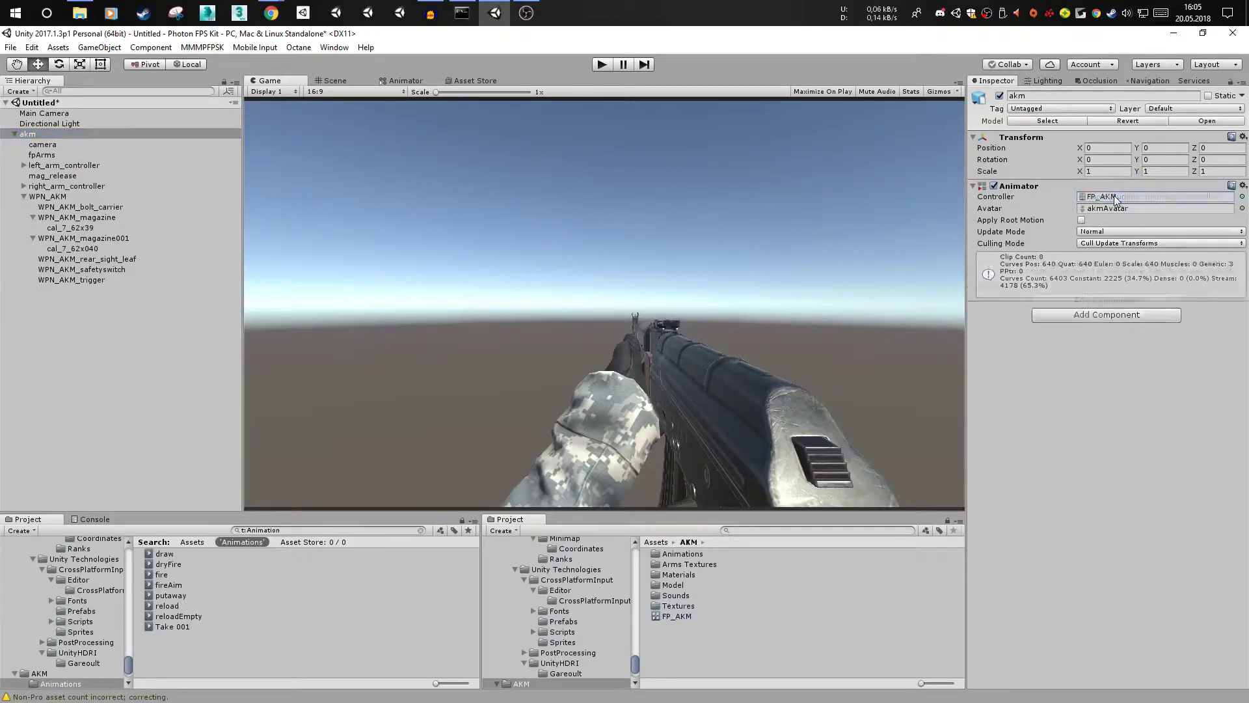
left_click(1105, 244)
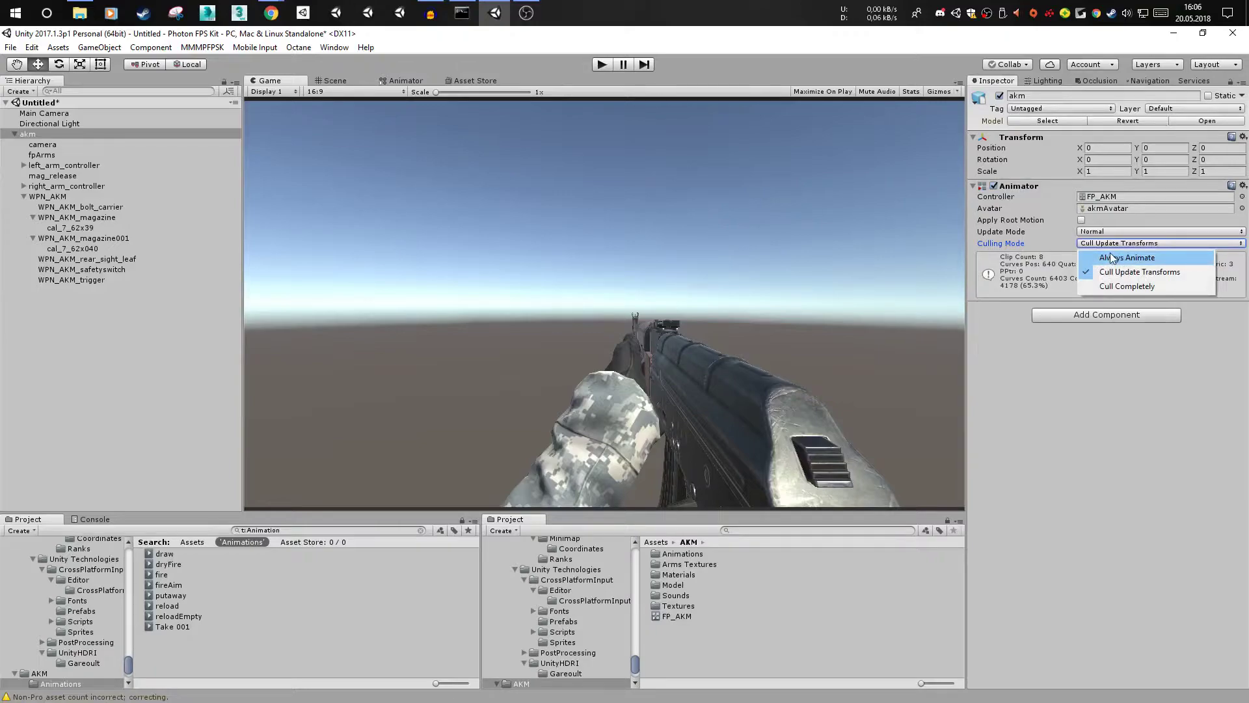
left_click(1113, 258)
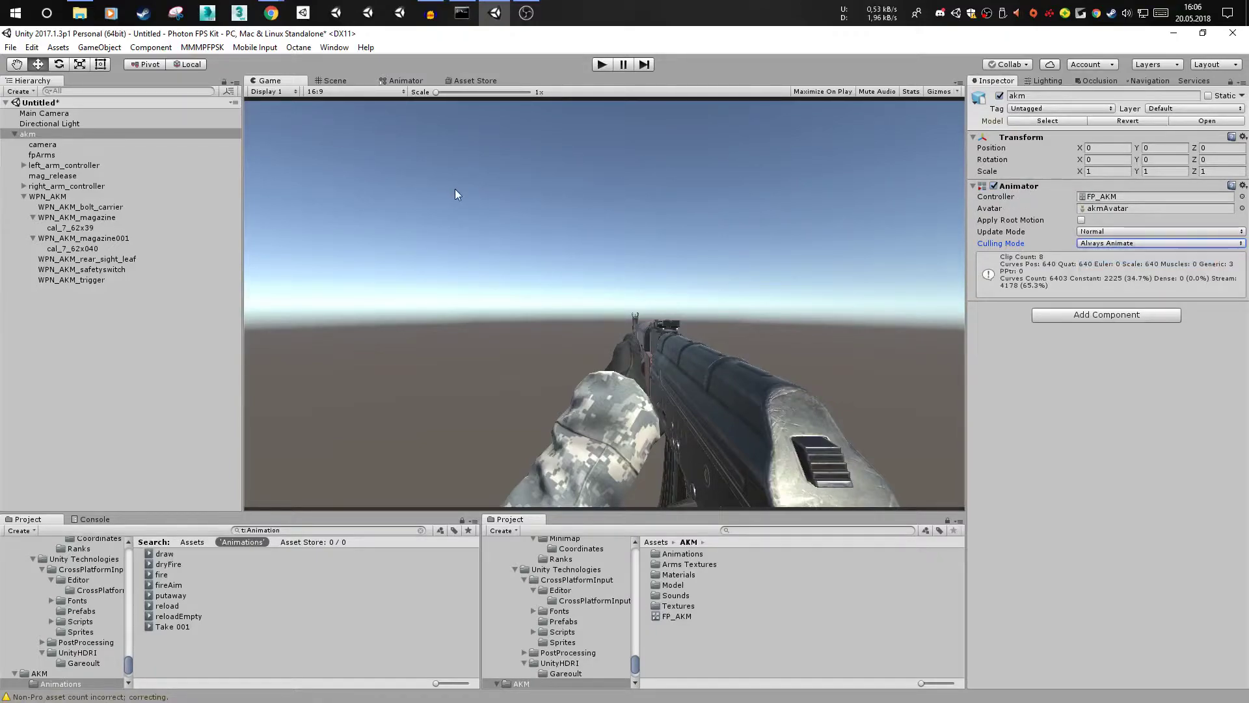
left_click(995, 186)
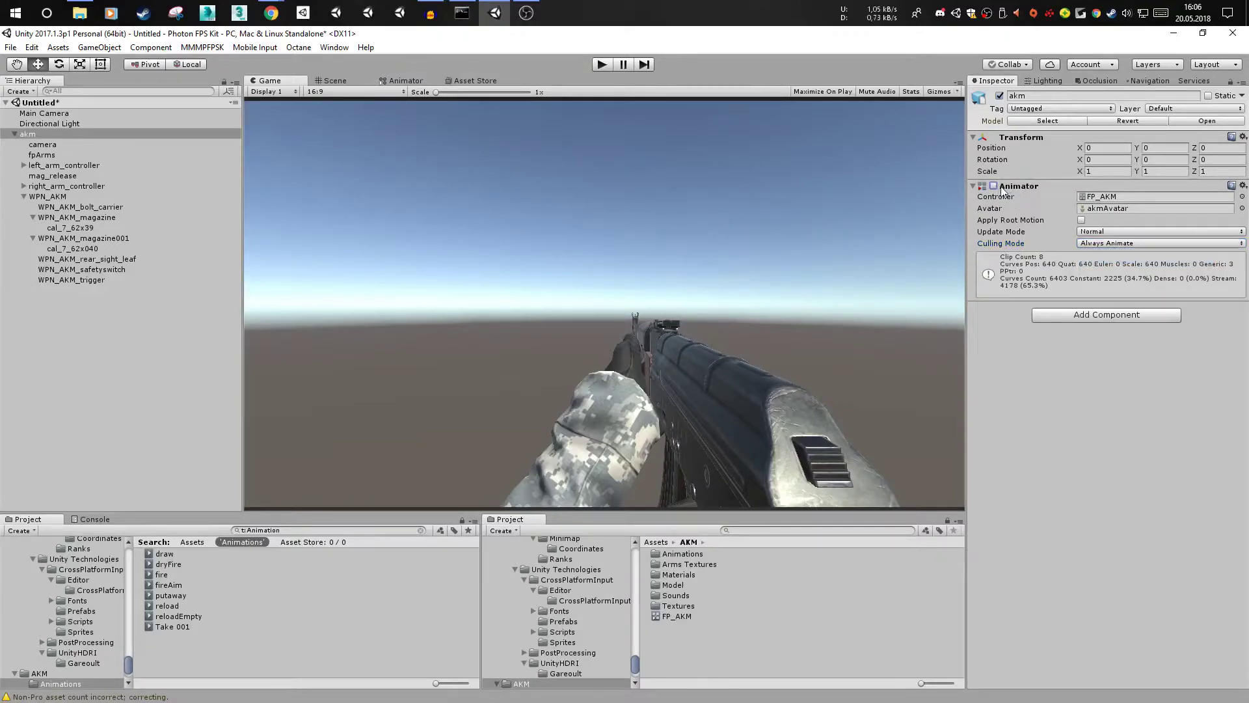
- Open the folder 314 Arts/MarsFPSKit/Prefabs/Weapons/Weapon Renderers/BAAR in the second project browser
left_click(657, 543)
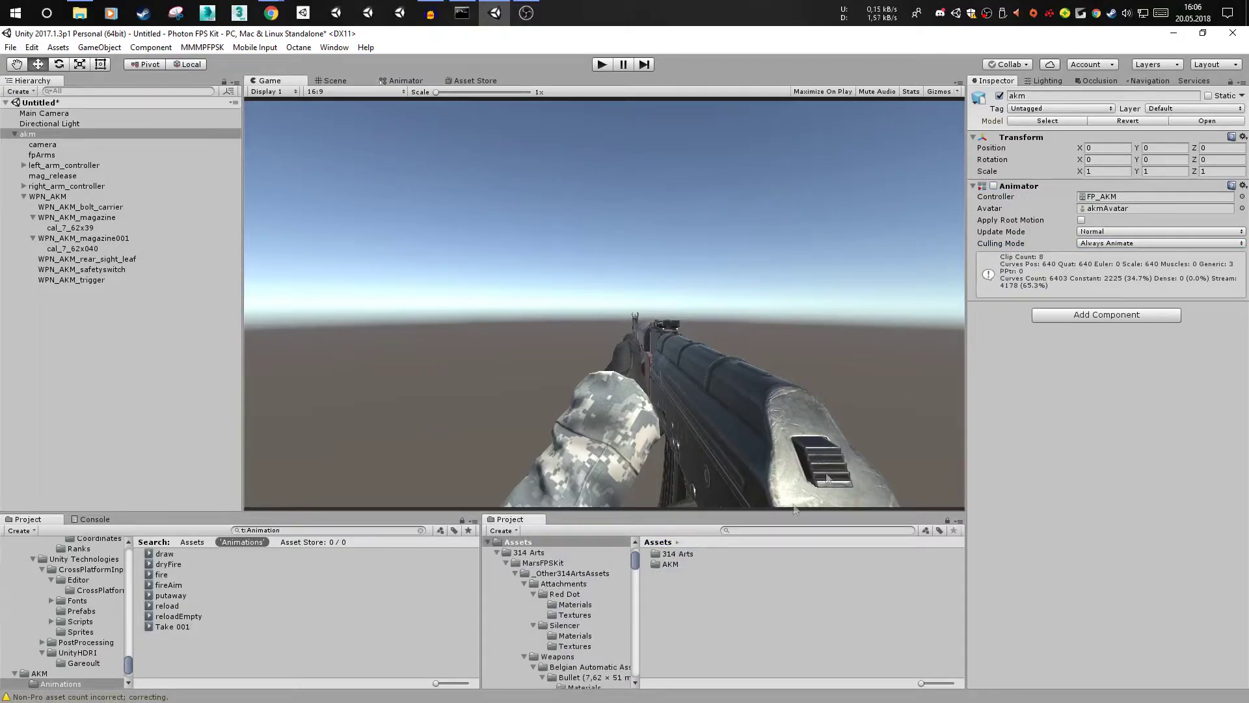
double_click(710, 552)
double_click(709, 553)
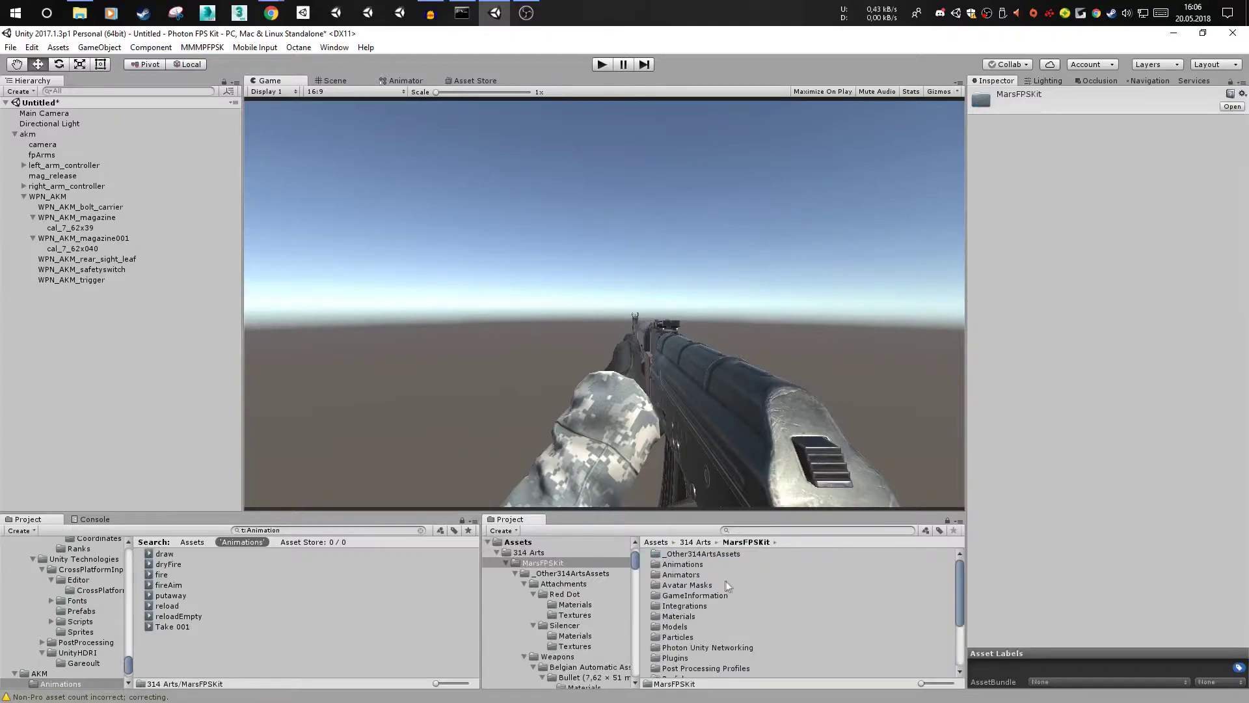
scroll(689, 626, "down", 3)
double_click(686, 603)
key("Down")
key("Down")
key("Down")
key("Down")
key("Return")
key("Down")
key("Down")
key("Return")
key("Down")
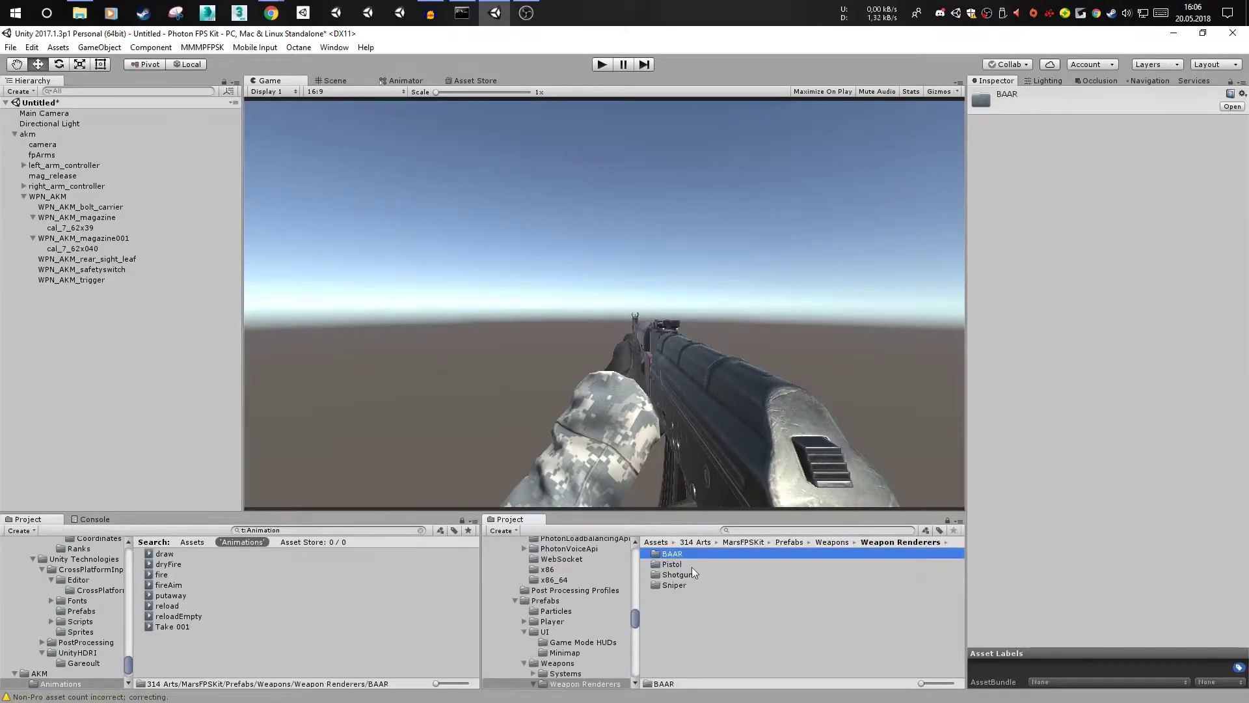
key("Return")
- Duplicate the four prefabs BAAR_Drop, BAAR_FP, BAAR_FP_Shell and BAAR_TP
key("Down")
key("Up")
left_click(682, 587, "shift")
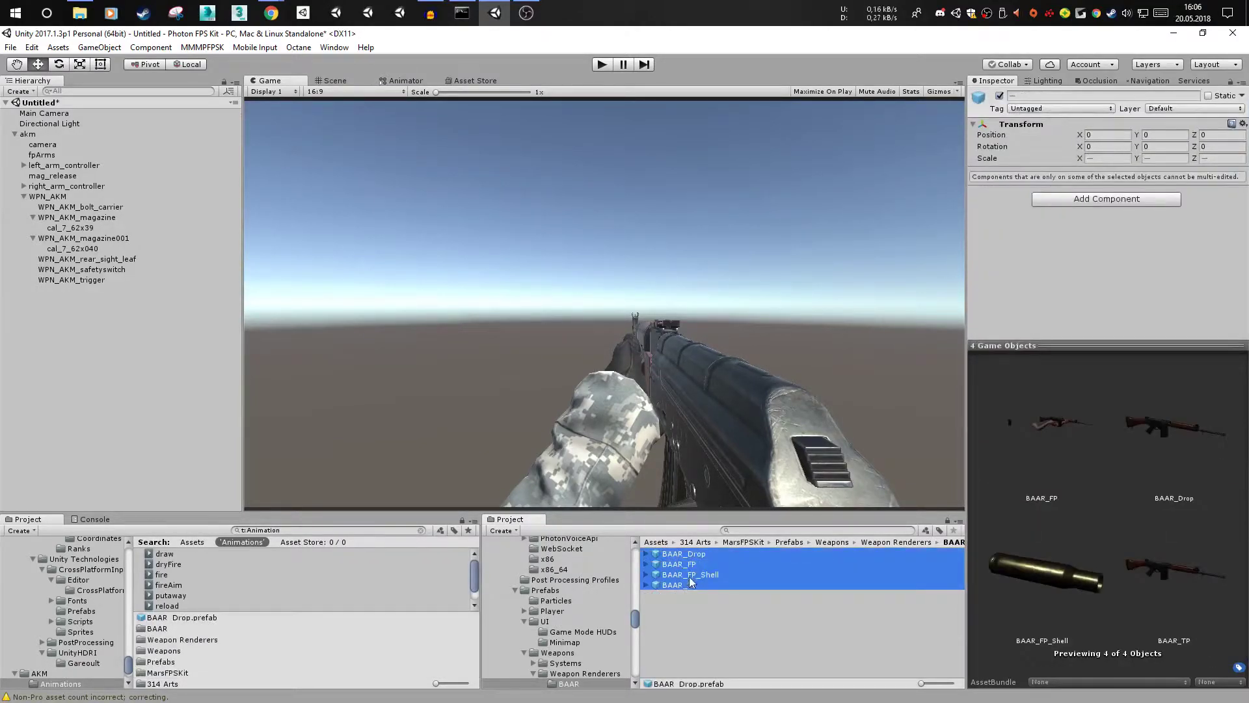
left_click_drag(1076, 436, 976, 434)
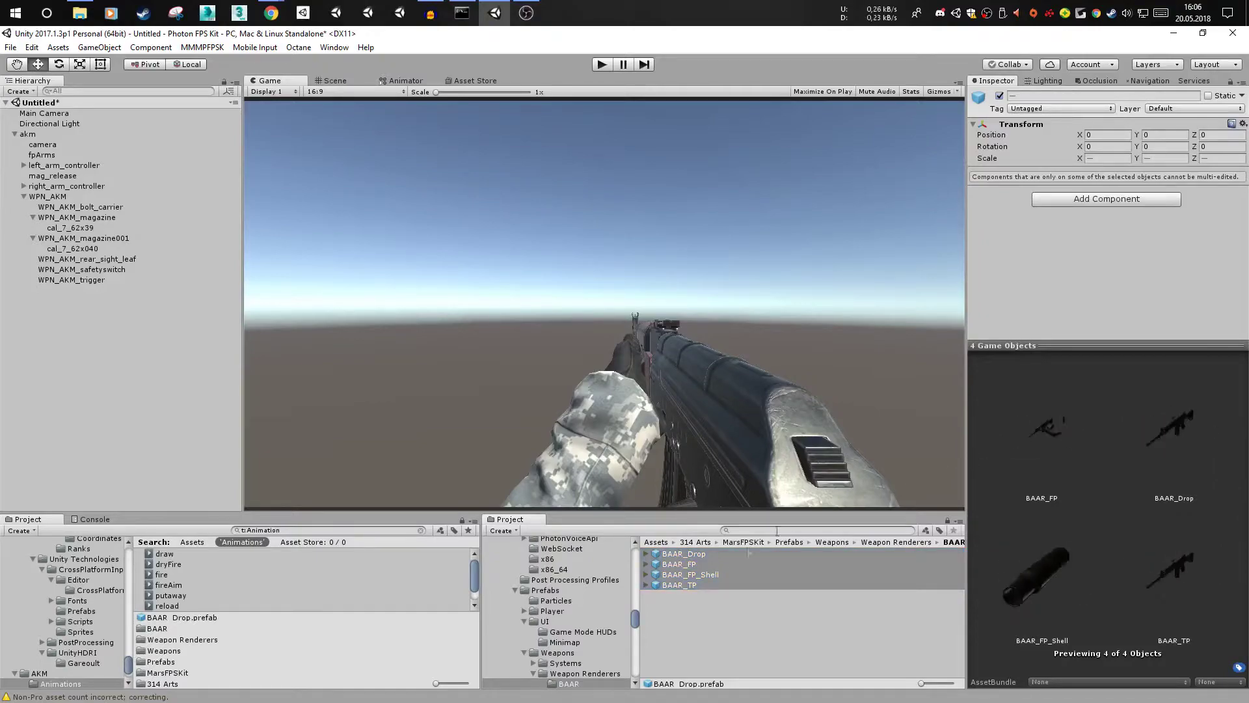
left_click(688, 552)
left_click(686, 584, "shift")
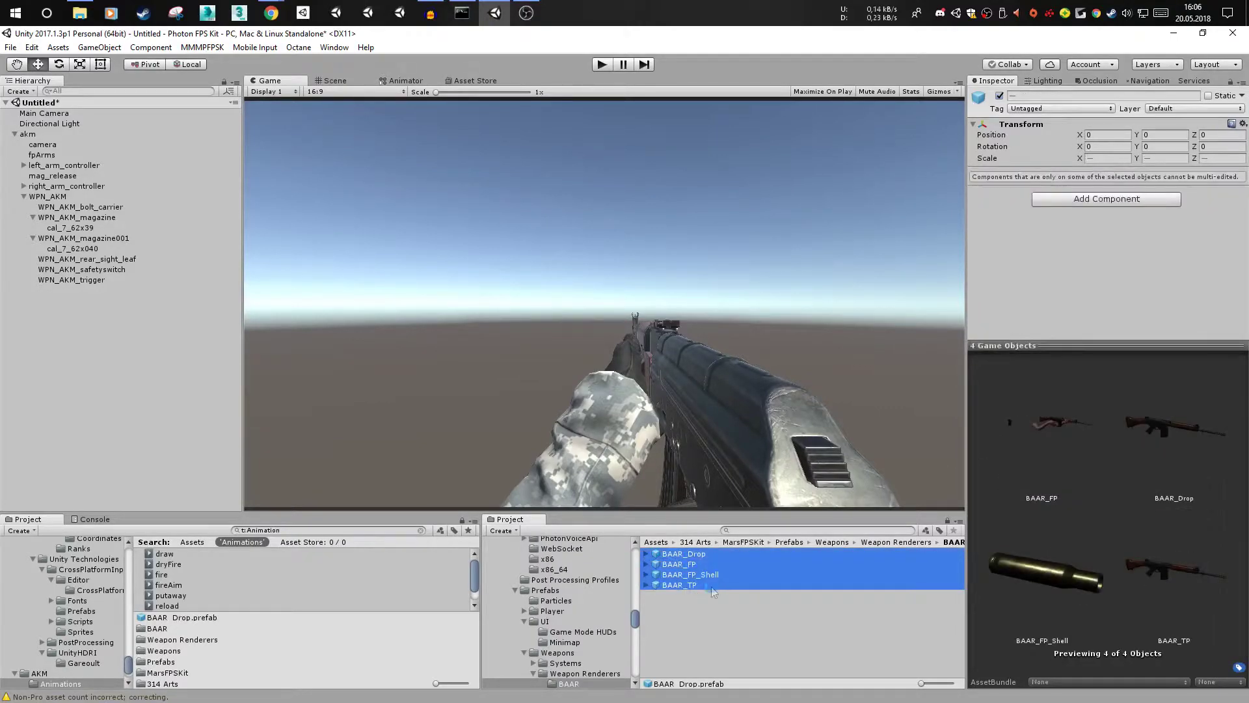
key("ctrl+d")
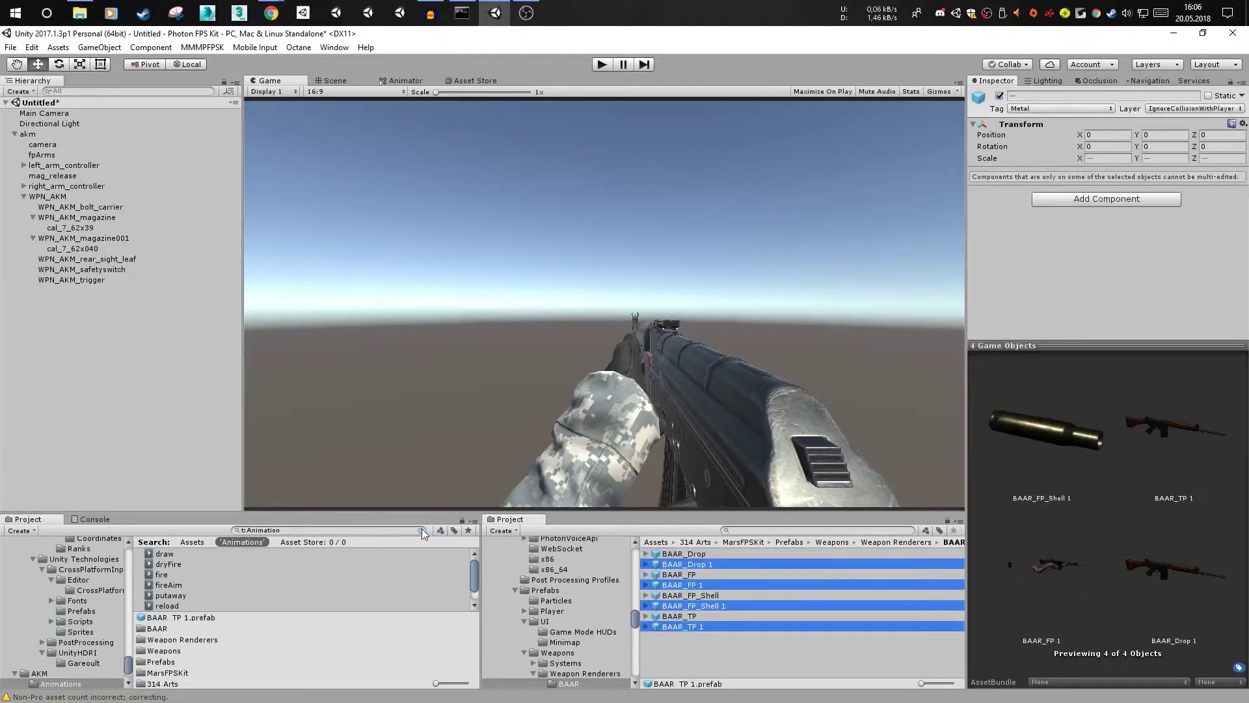
- Clear the animation search in the first project browser and move the four duplicated BAAR prefabs into the AKM folder
left_click(421, 530)
left_click(179, 542)
left_click_drag(677, 568, 206, 605)
- Create a Prefabs folder inside AKM and move the four duplicated BAAR prefabs into it
left_click(198, 619)
right_click(211, 665)
mouse_move(293, 434)
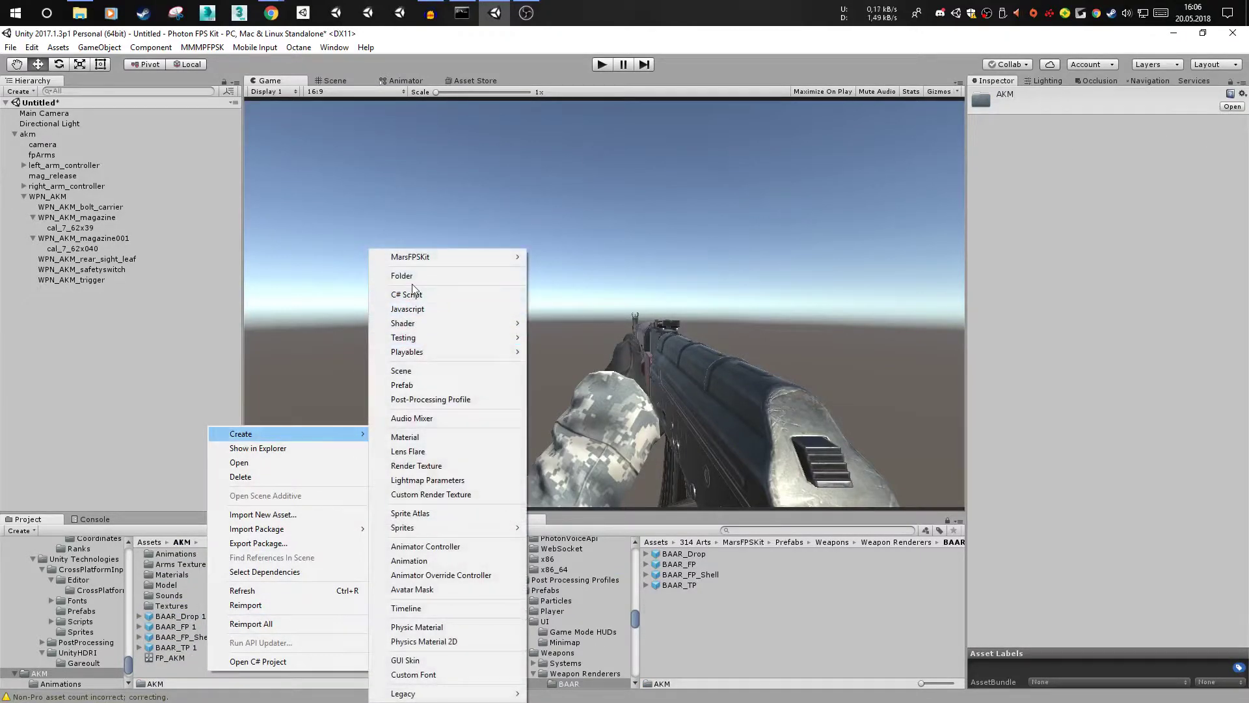
left_click(415, 278)
type("Pref")
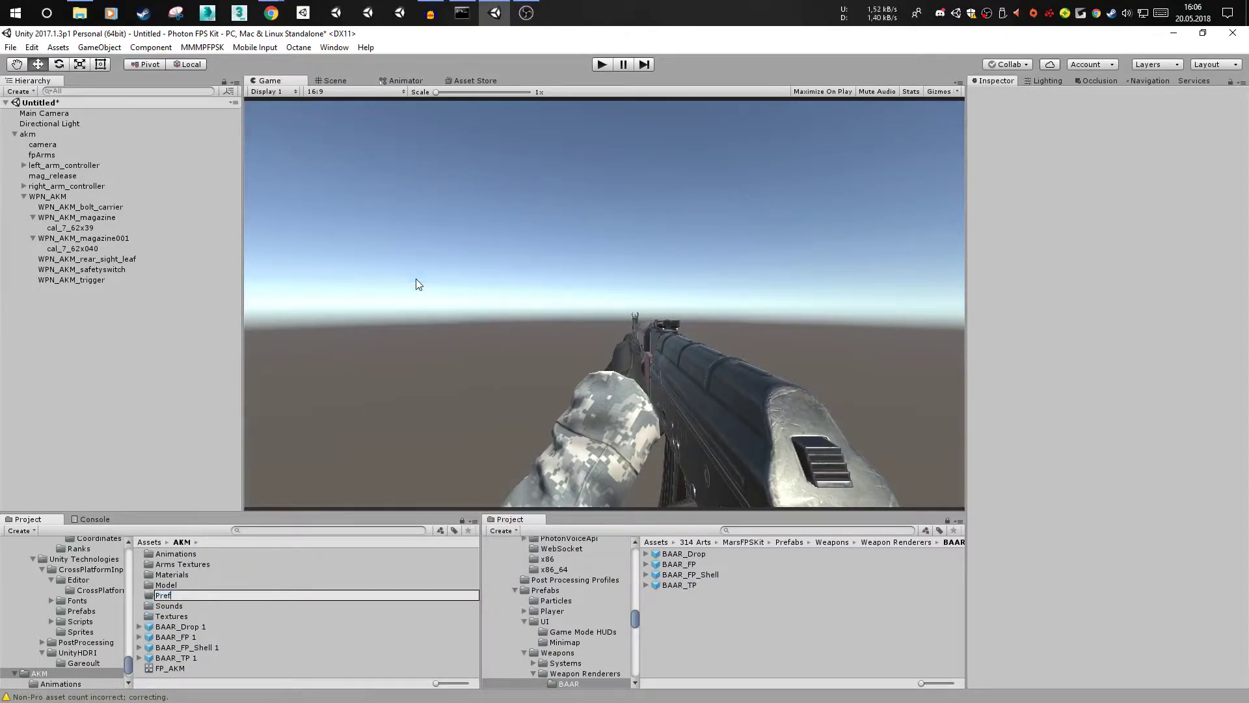
type("abs")
key("Return")
left_click(185, 628)
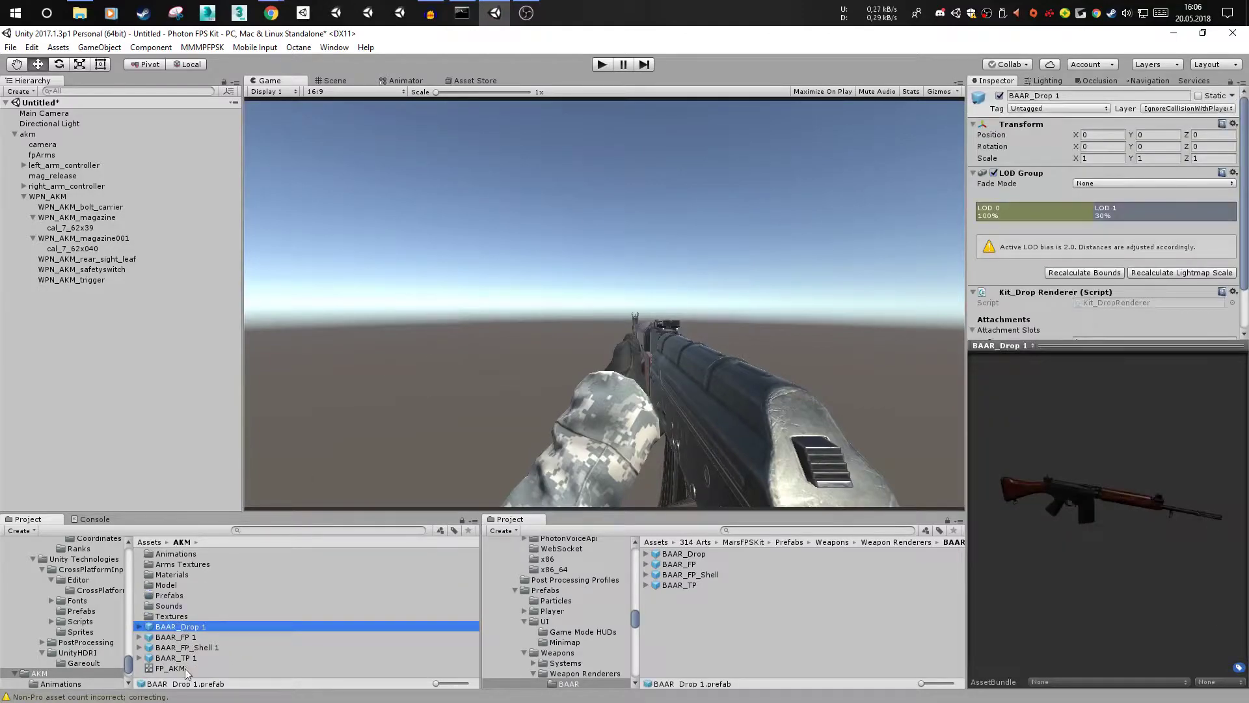
left_click(185, 658, "shift")
left_click_drag(185, 657, 179, 595)
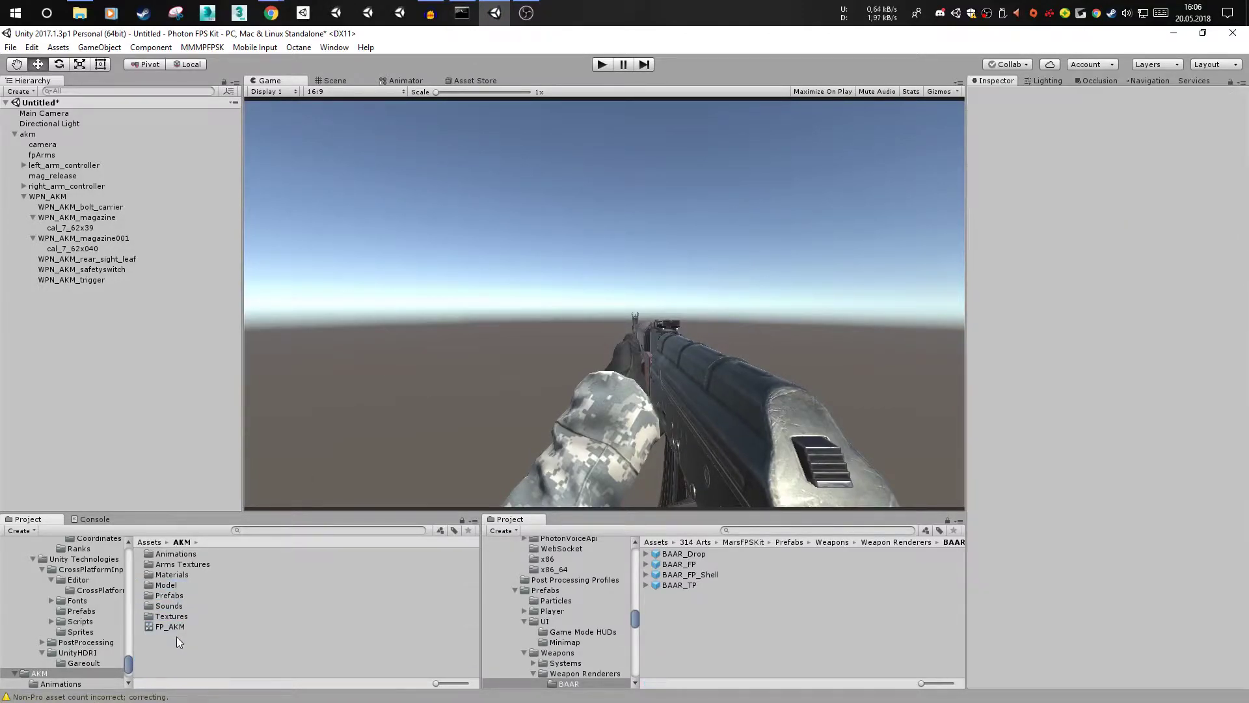
- Create an Animators folder inside AKM and move the FP_AKM controller into it
right_click(177, 636)
mouse_move(284, 399)
left_click(401, 281)
type("Ani")
key("Return")
key("F2")
key("Right")
type("s")
key("Return")
left_click_drag(161, 639, 185, 564)
- In the AKM Prefabs folder, rename BAAR_Drop 1 to AKM_Drop and BAAR_FP 1 to AKM_FP
double_click(175, 608)
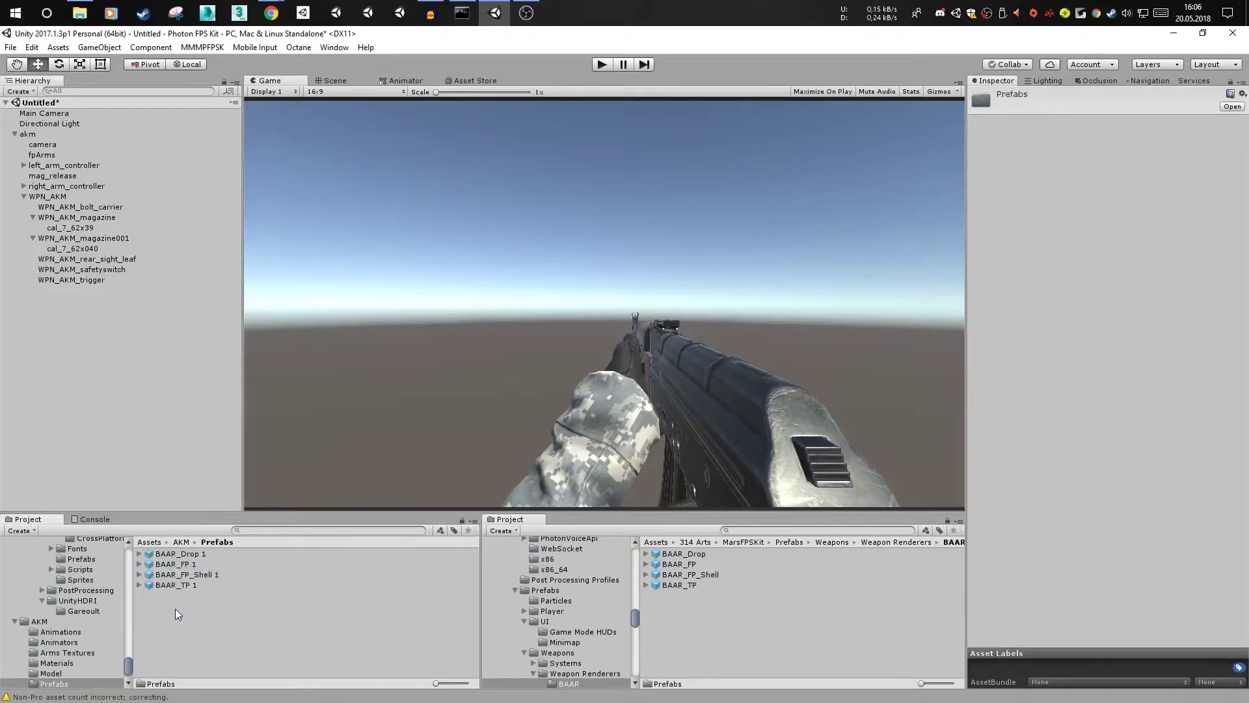
left_click(183, 554)
key("F2")
type("AKM_Drop")
key("Return")
left_click(190, 564)
key("F2")
type("AKM_FP")
key("Return")
- Rename BAAR_FP_Shell 1 to AKM_FP_Shell and BAAR_TP 1 to AKM_TP
left_click(190, 573)
key("F2")
type("AKM")
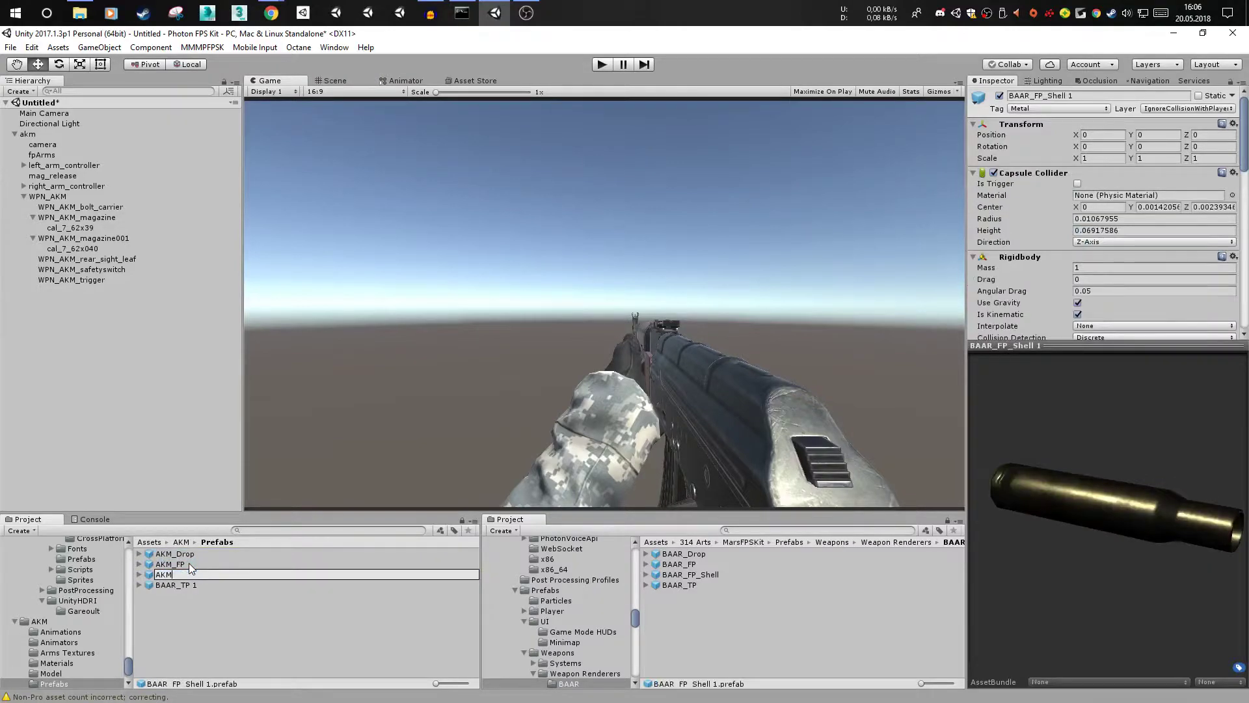
type("_FP_Shell")
key("Return")
key("Down")
key("F2")
type("AKM")
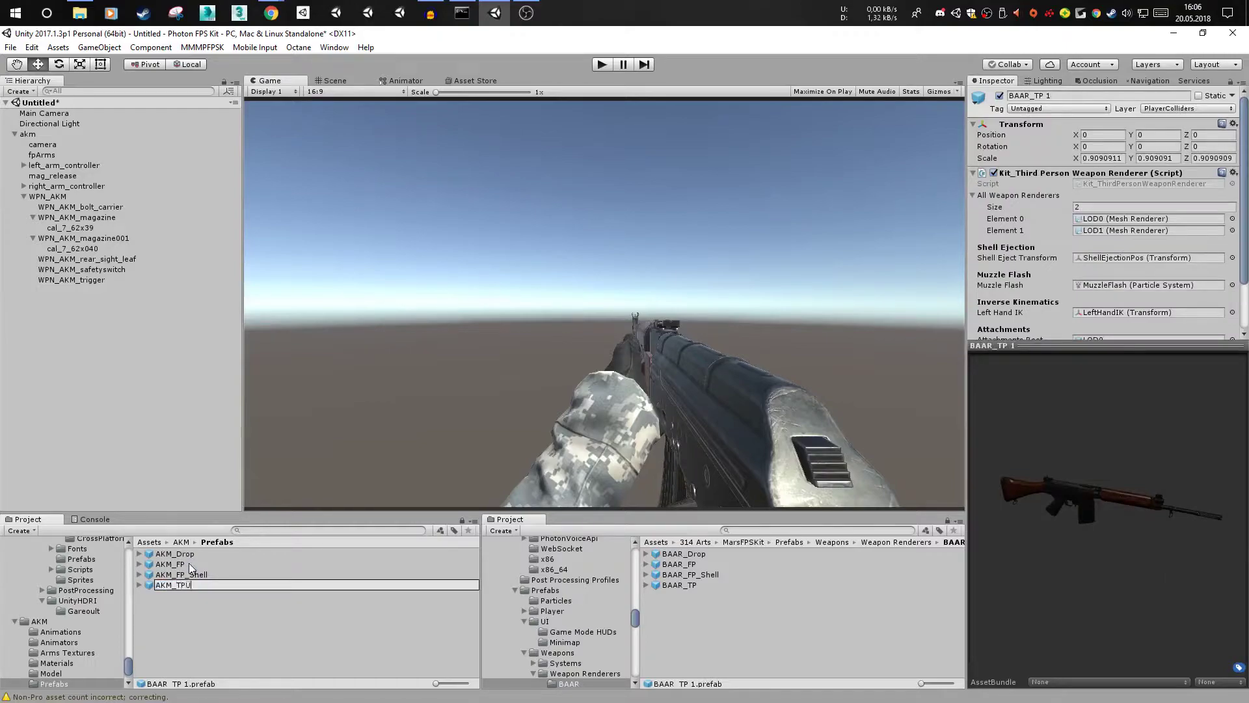
type("_TP")
key("Return")
- Add the AKM_FP prefab to the scene hierarchy and show it from the top in the Scene view
left_click(203, 575)
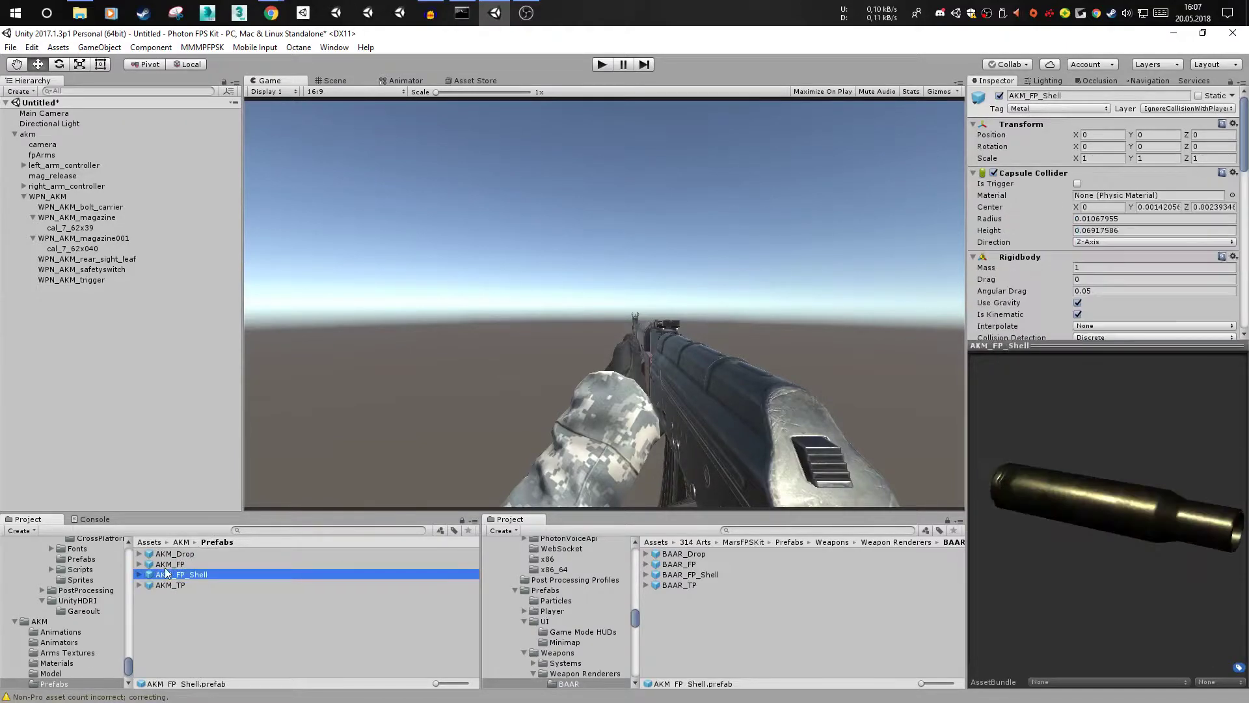
left_click(180, 564)
left_click_drag(180, 565, 77, 320)
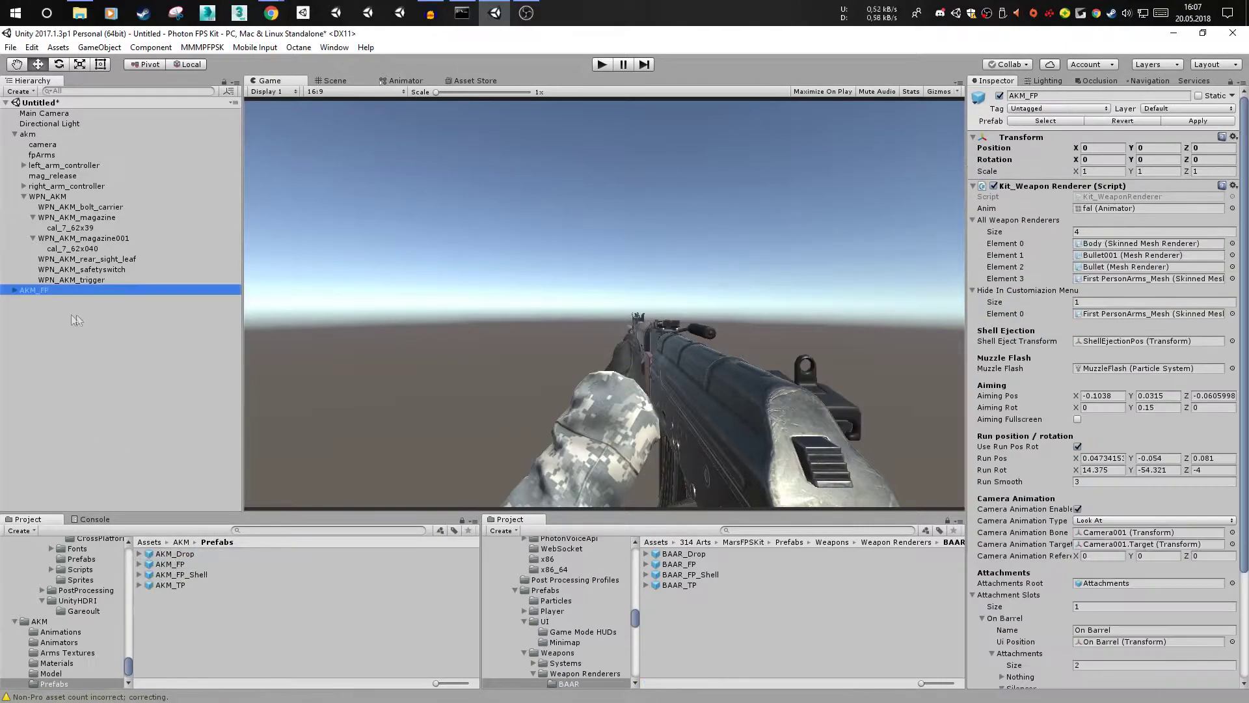
left_click(333, 80)
left_click_drag(583, 277, 901, 294, "alt")
left_click(932, 125)
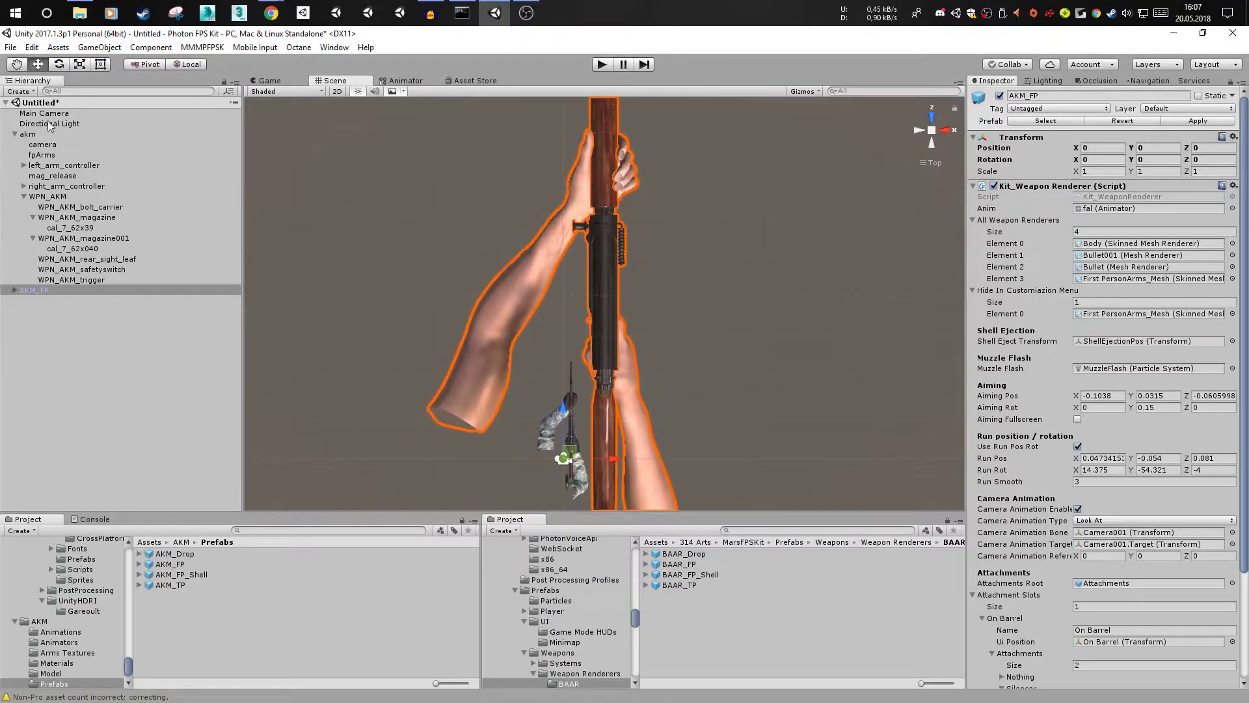
- Compare the akm model's size with the AKM_FP weapon and set akm's scale to 3 on X, Y and Z
left_click(28, 134)
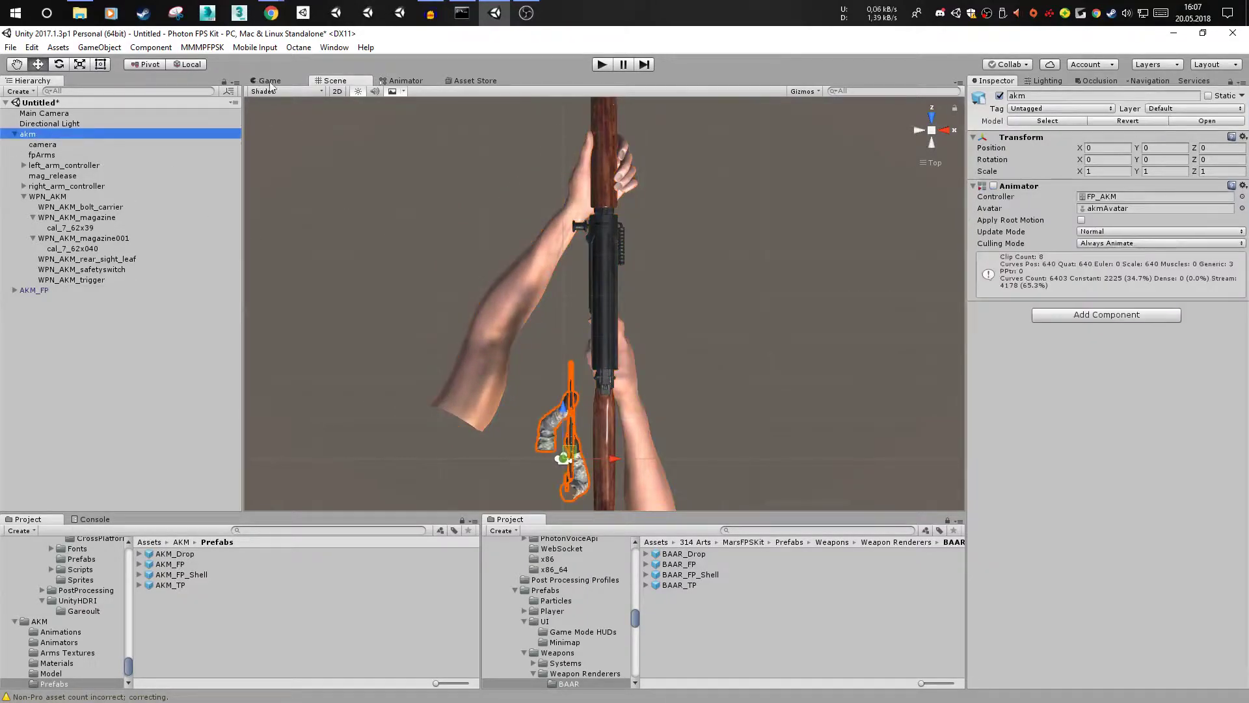
middle_click_drag(391, 275, 475, 259)
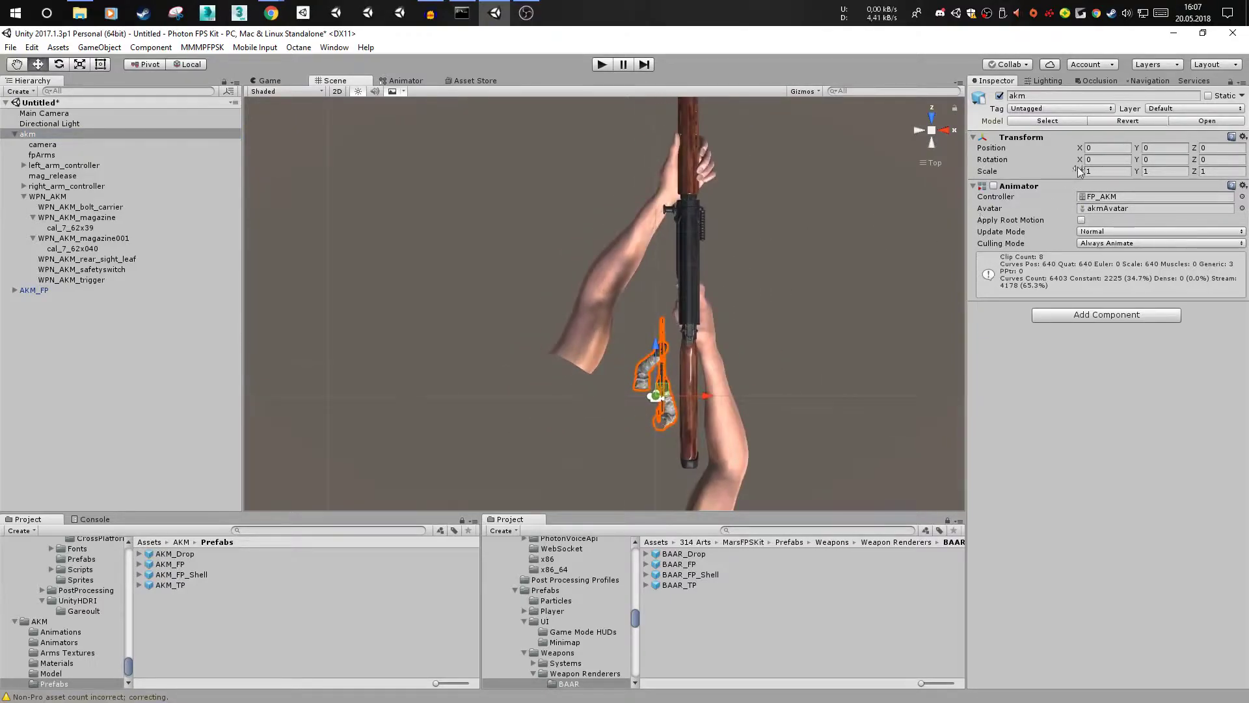
left_click(949, 131)
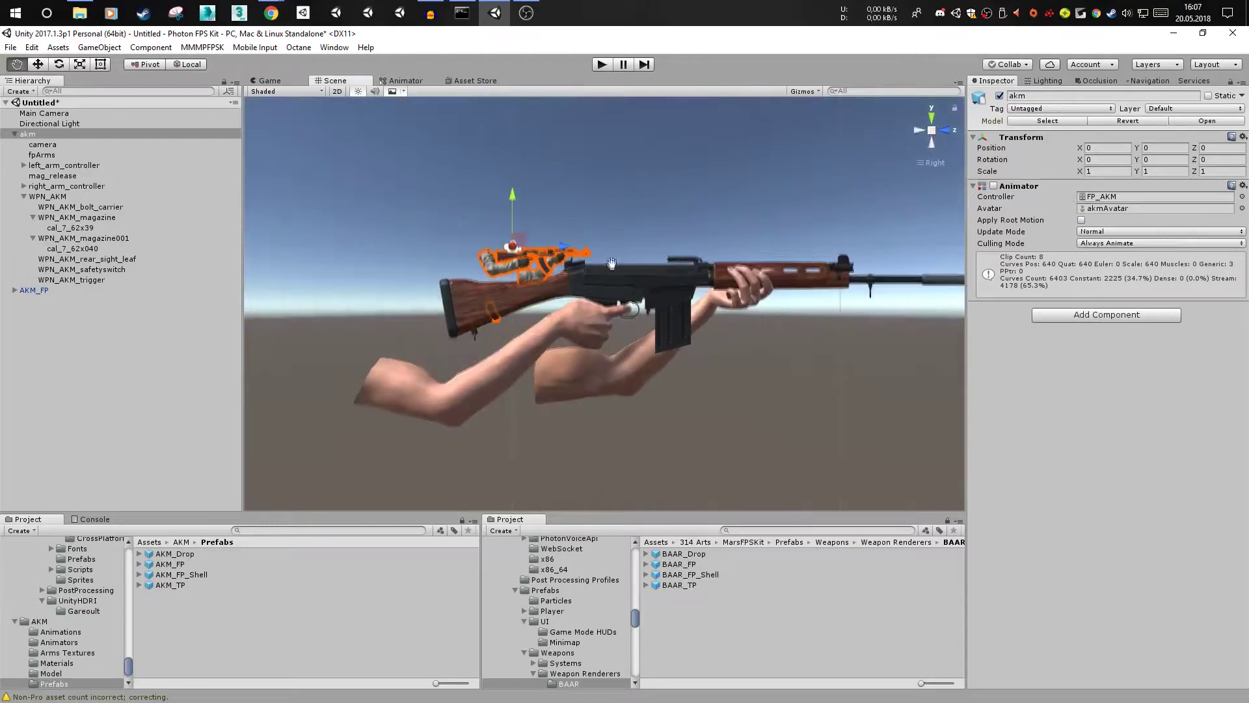
scroll(717, 332, "up", 5)
left_click_drag(717, 331, 463, 317, "alt")
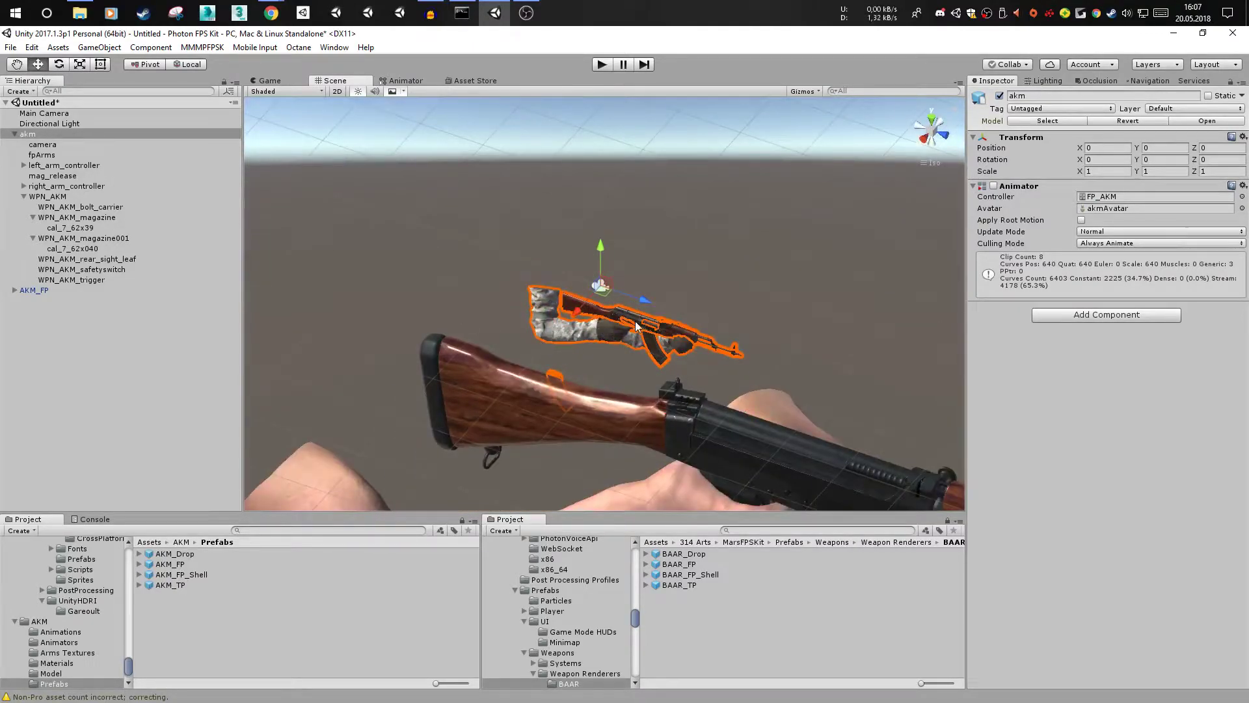
left_click(939, 120)
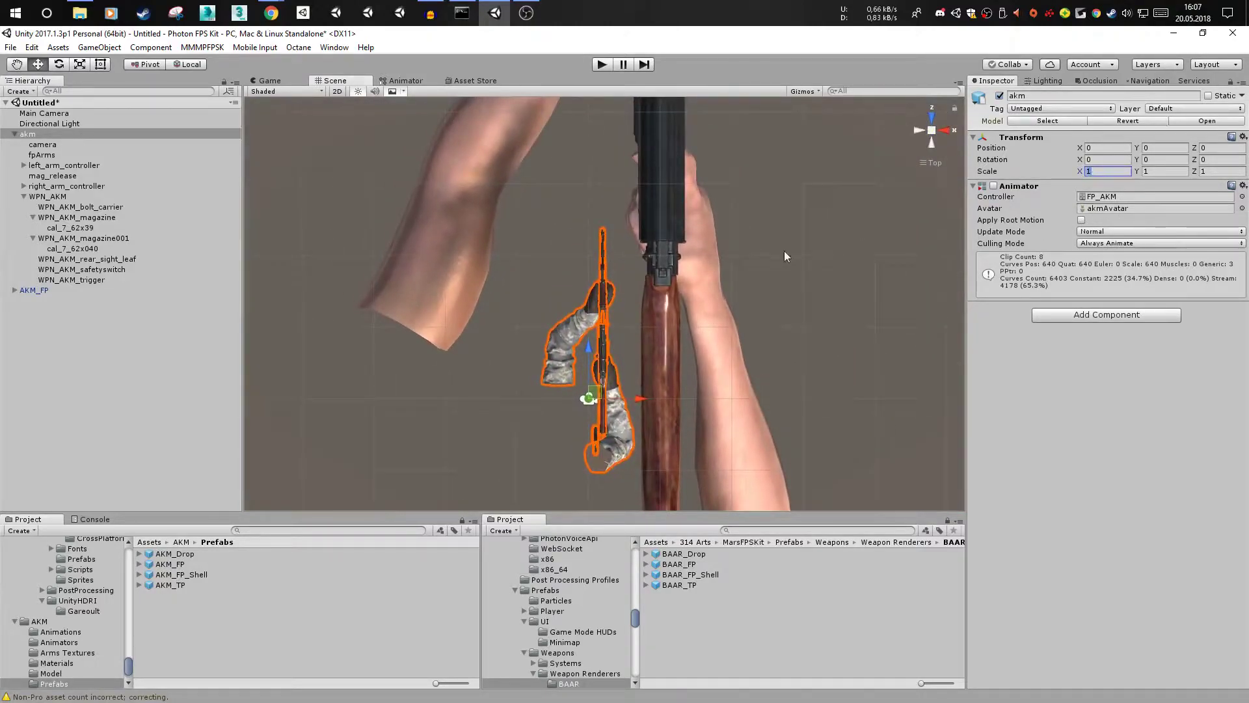
type("3")
key("Tab")
type("3")
key("Tab")
type("3")
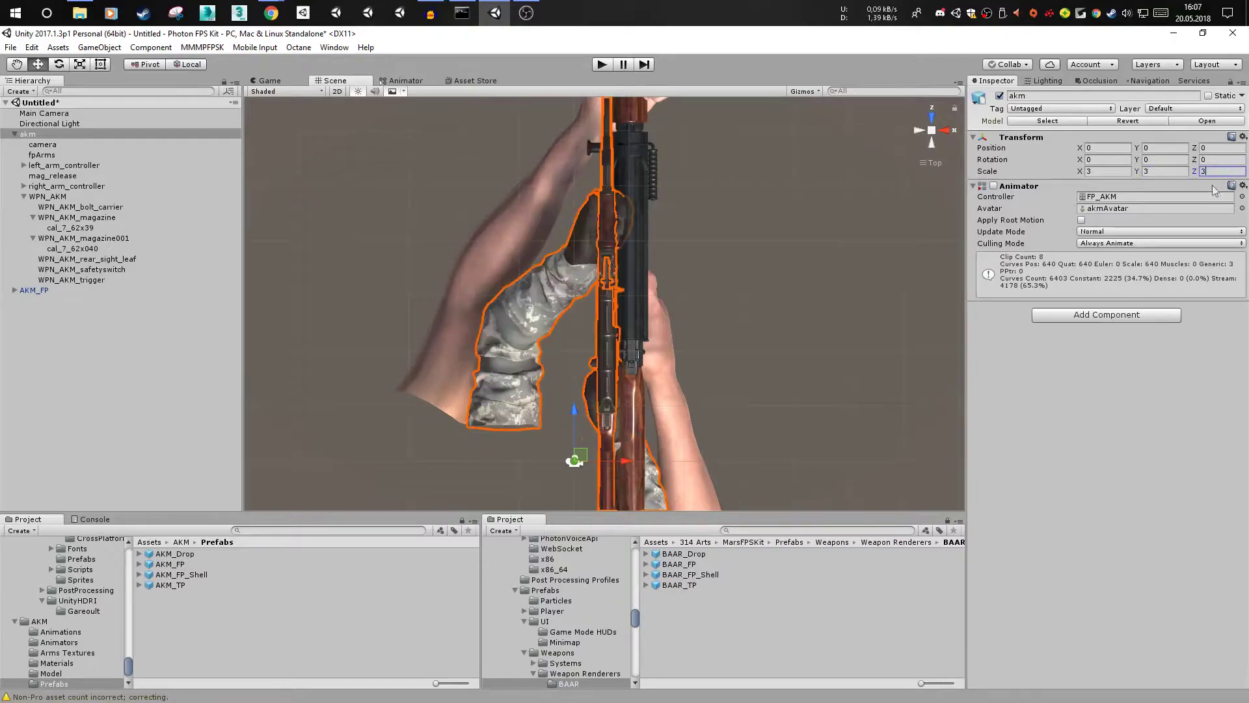
- Compare akm with the AKM_FP weapon from the side and set akm's scale to 4 on X, Y and Z
left_click(919, 128)
middle_click_drag(657, 308, 652, 295)
middle_click_drag(839, 202, 782, 302)
scroll(604, 309, "up", 3)
middle_click_drag(624, 318, 622, 247)
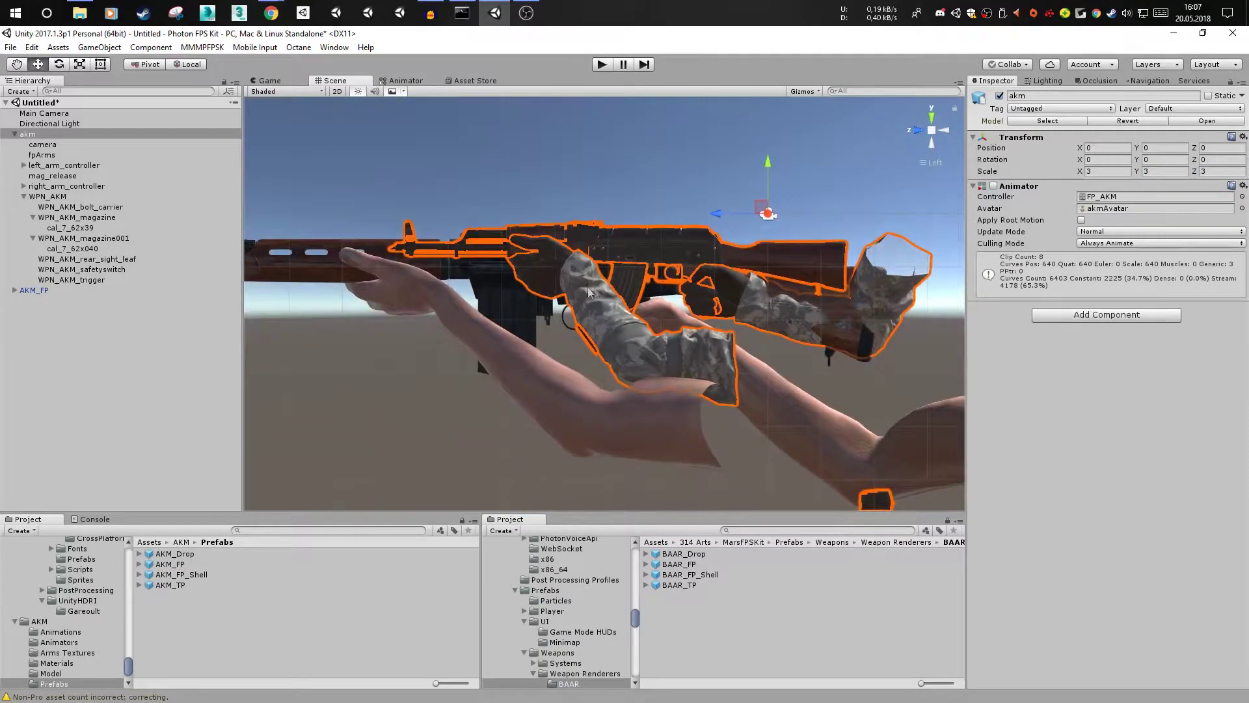
middle_click_drag(588, 292, 617, 284)
scroll(599, 261, "up", 2)
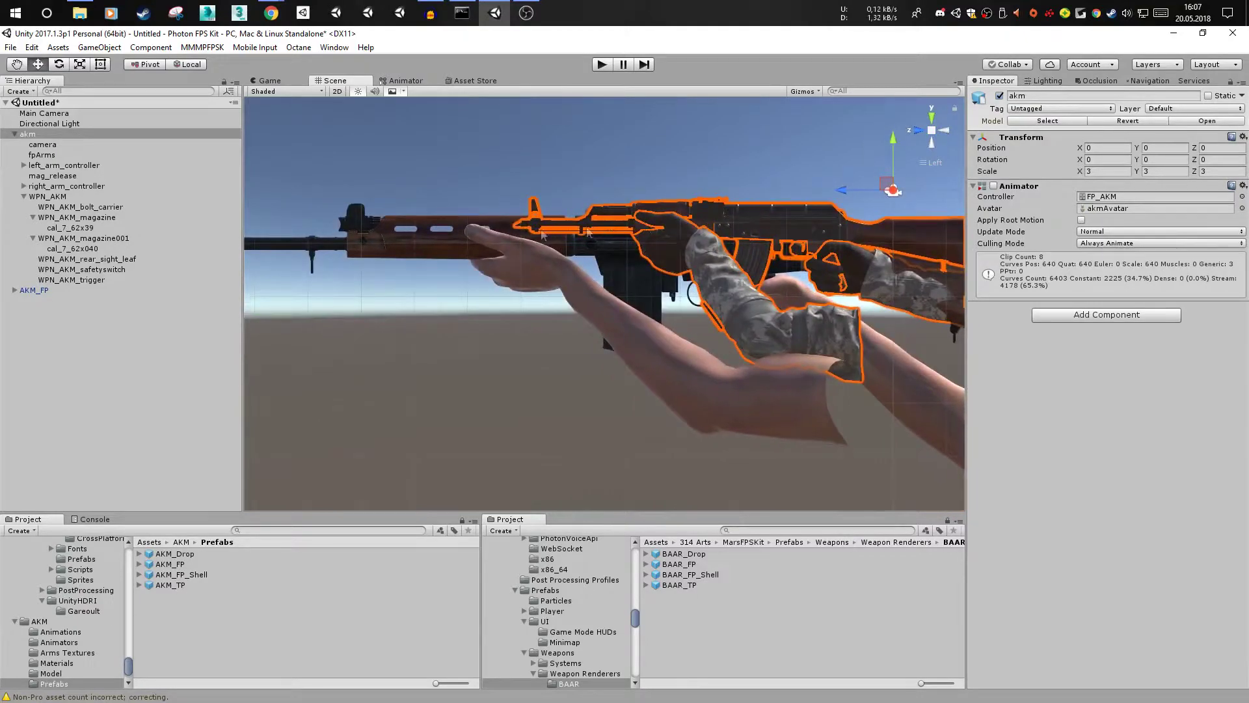
left_click(1106, 171)
type("4")
key("Tab")
type("4")
key("Tab")
type("4")
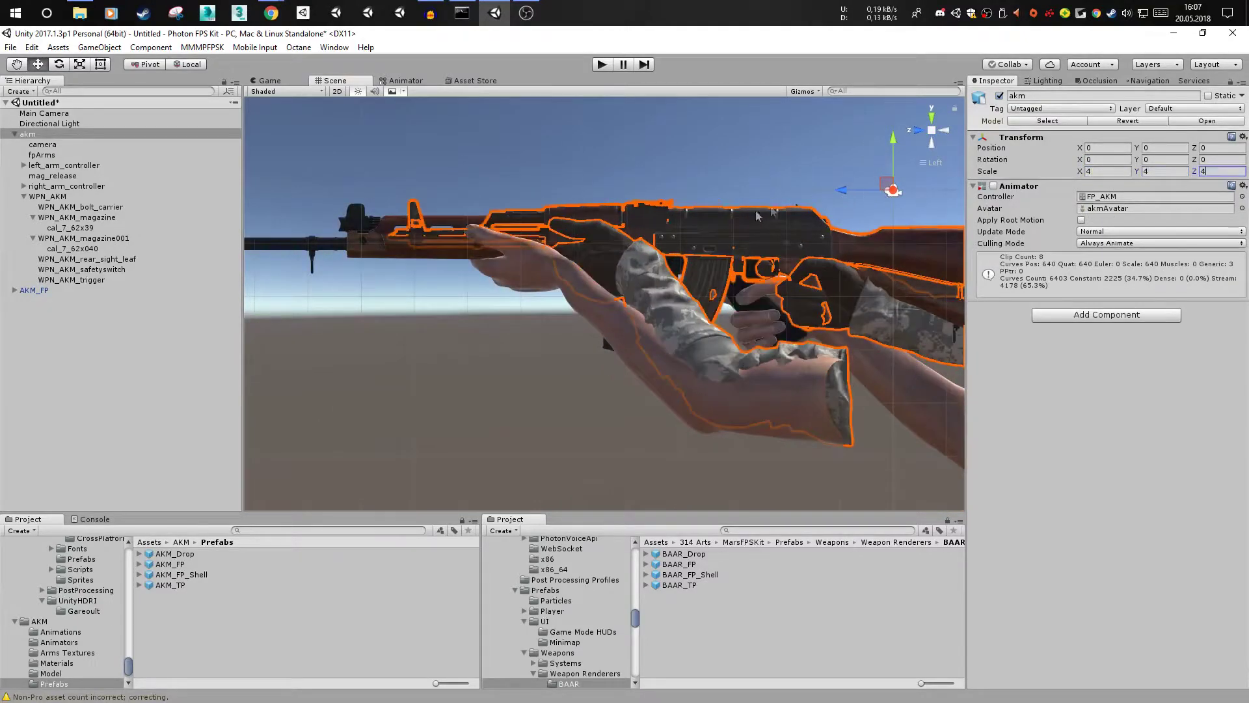
left_click(931, 118)
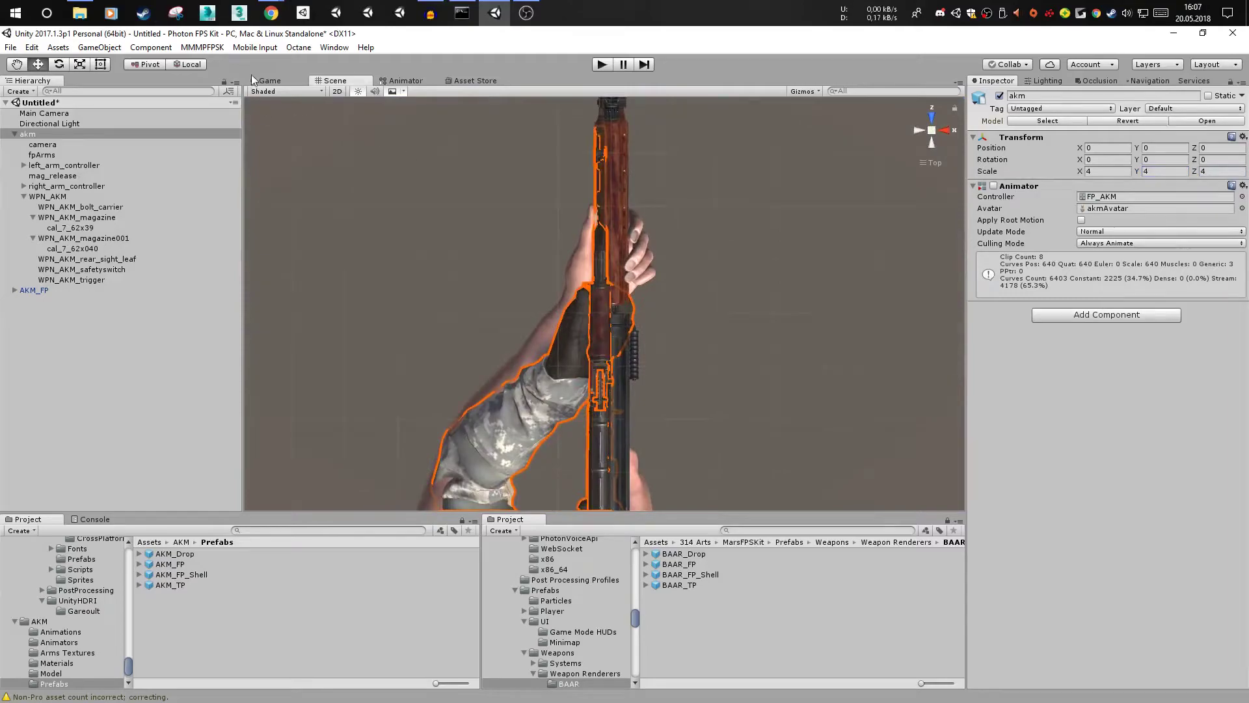
left_click(292, 79)
left_click(332, 80)
- In AKM_FP's Kit_Weapon Renderer, set the sizes of All Weapon Renderers and Hide In Customization Menu to 0
left_click(43, 135)
key("Left")
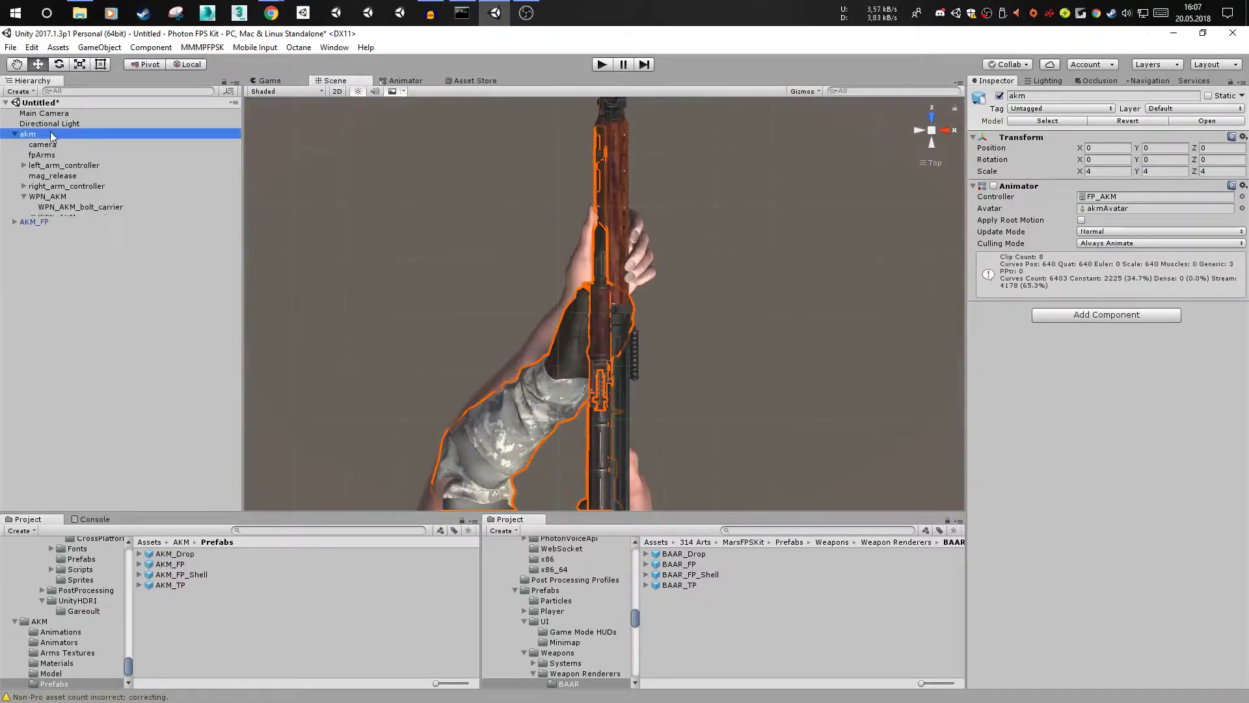
left_click(40, 143)
key("Right")
left_click(1086, 230)
type("0")
key("Return")
left_click(1092, 255)
type("0")
key("Return")
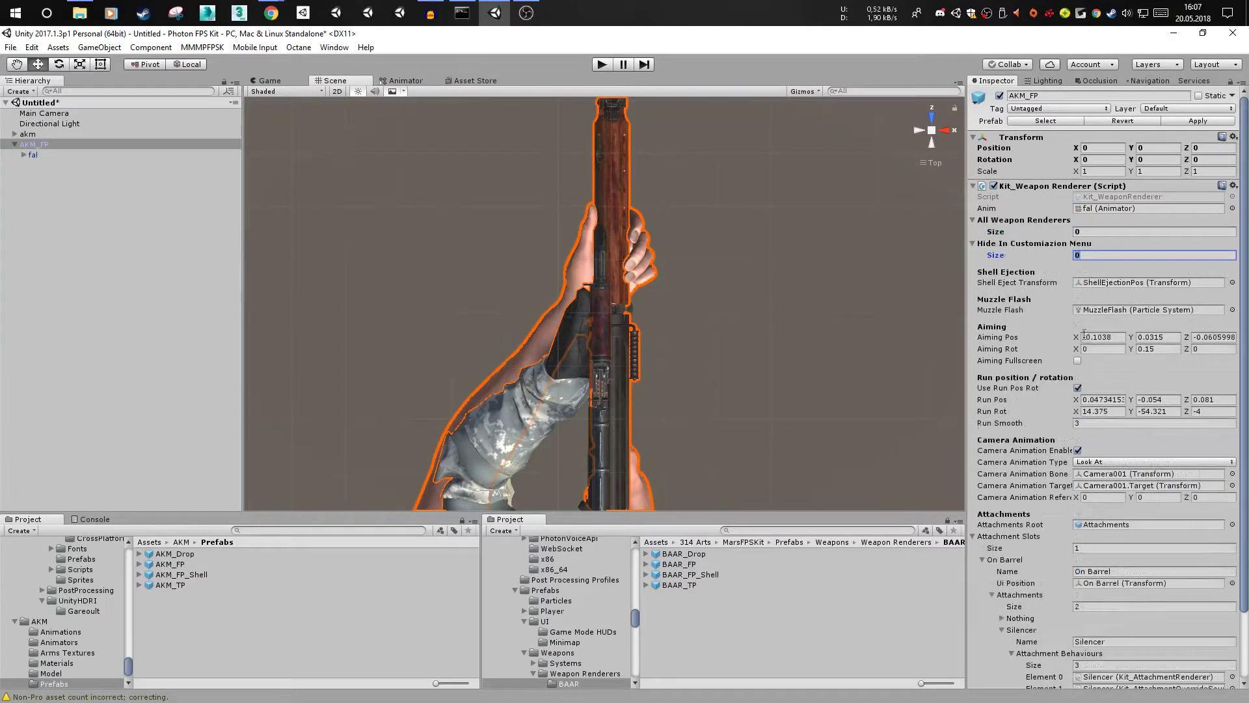
- Set the size of AKM_FP's Attachment Slots to 0
left_click(1085, 548)
type("0")
key("Return")
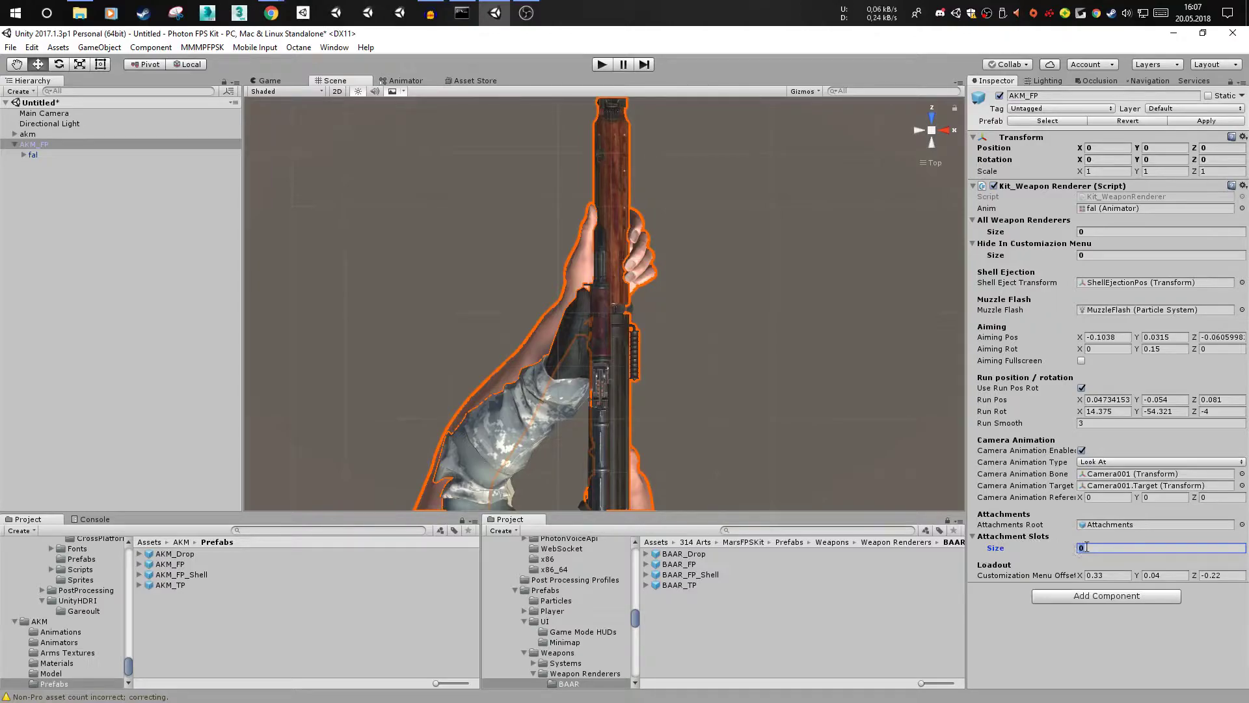
- Move ShellEjectionPos, MuzzleFlash and Attachments out of fal's Main_Bone to sit directly under AKM_FP
left_click(68, 155)
key("Right")
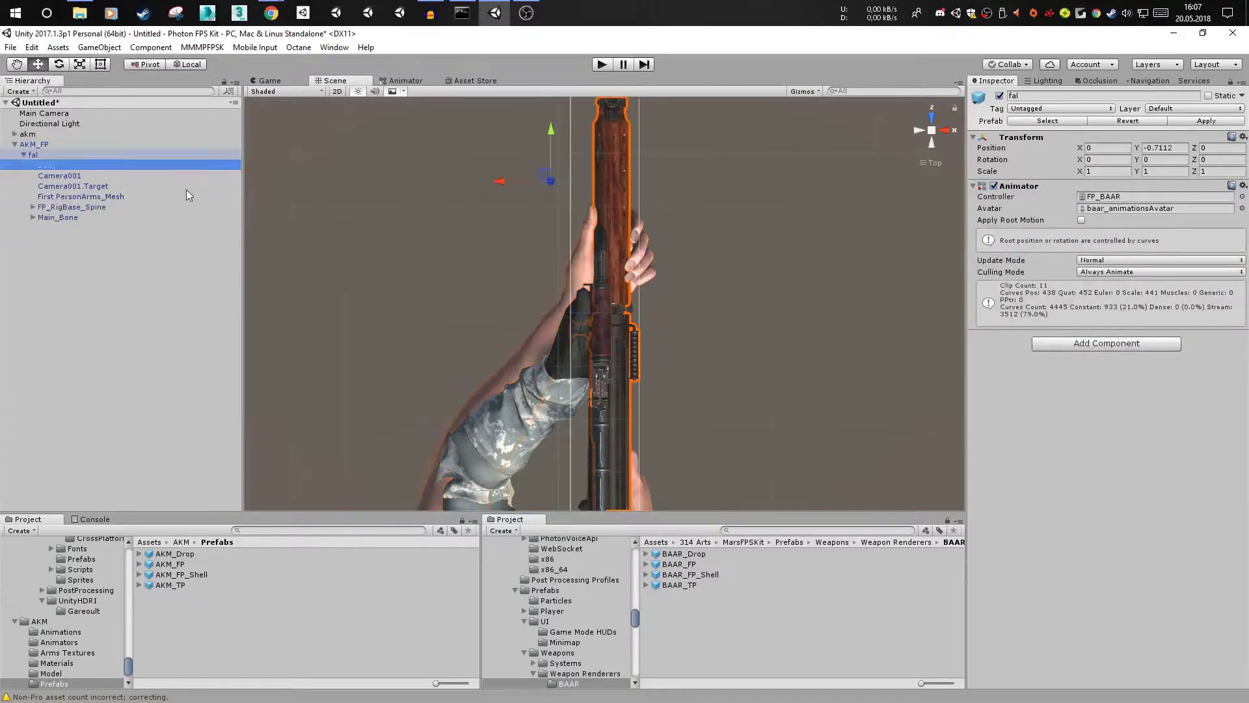
left_click(80, 218)
left_click(80, 227)
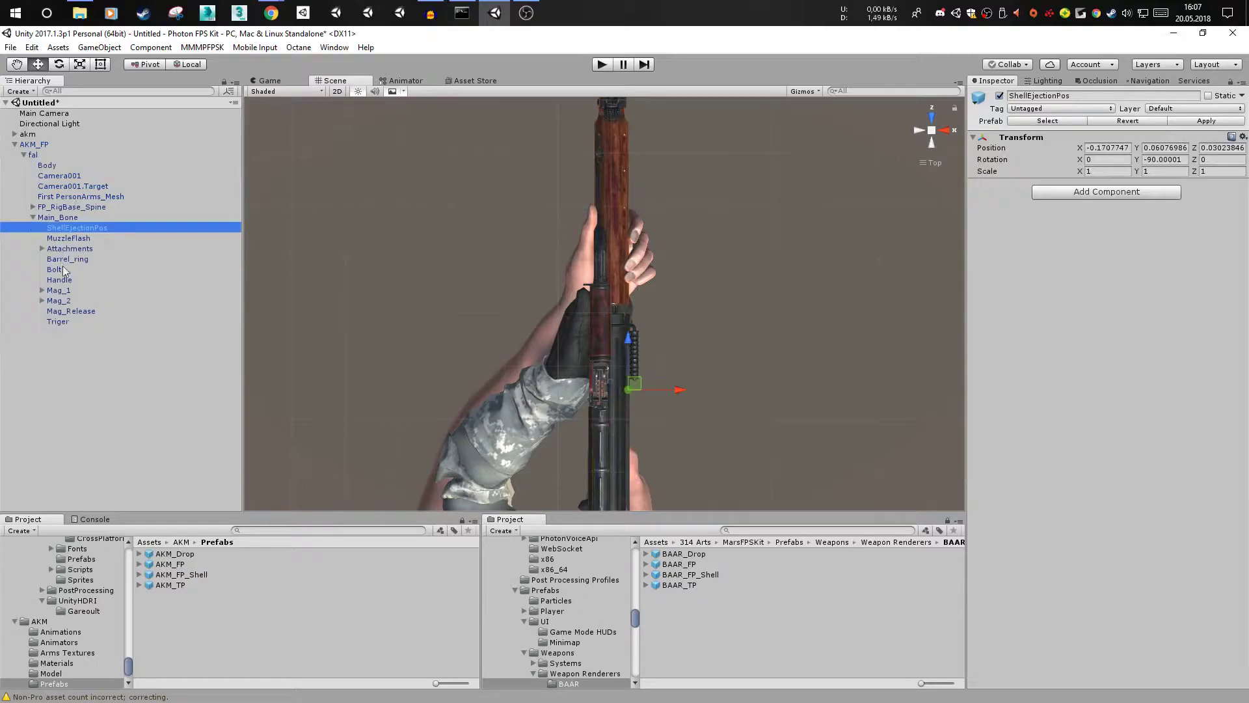
left_click(70, 238, "shift")
left_click_drag(73, 238, 89, 253)
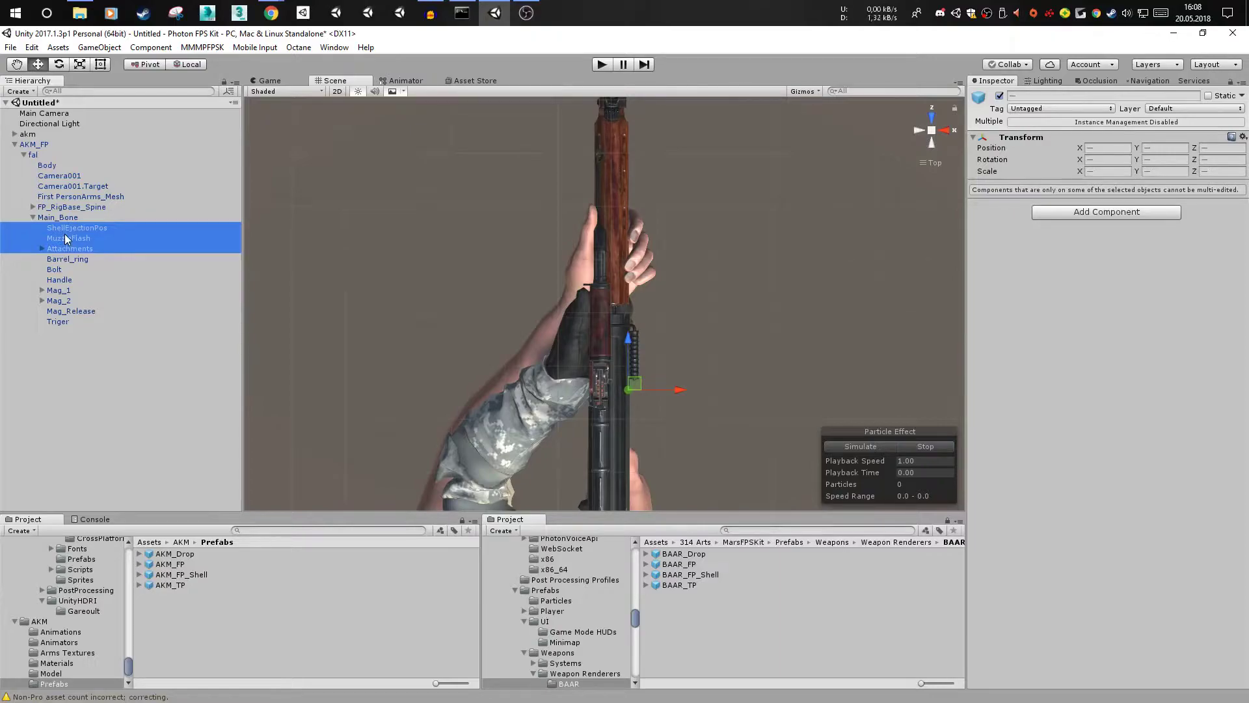
left_click_drag(67, 235, 42, 150)
key("Return")
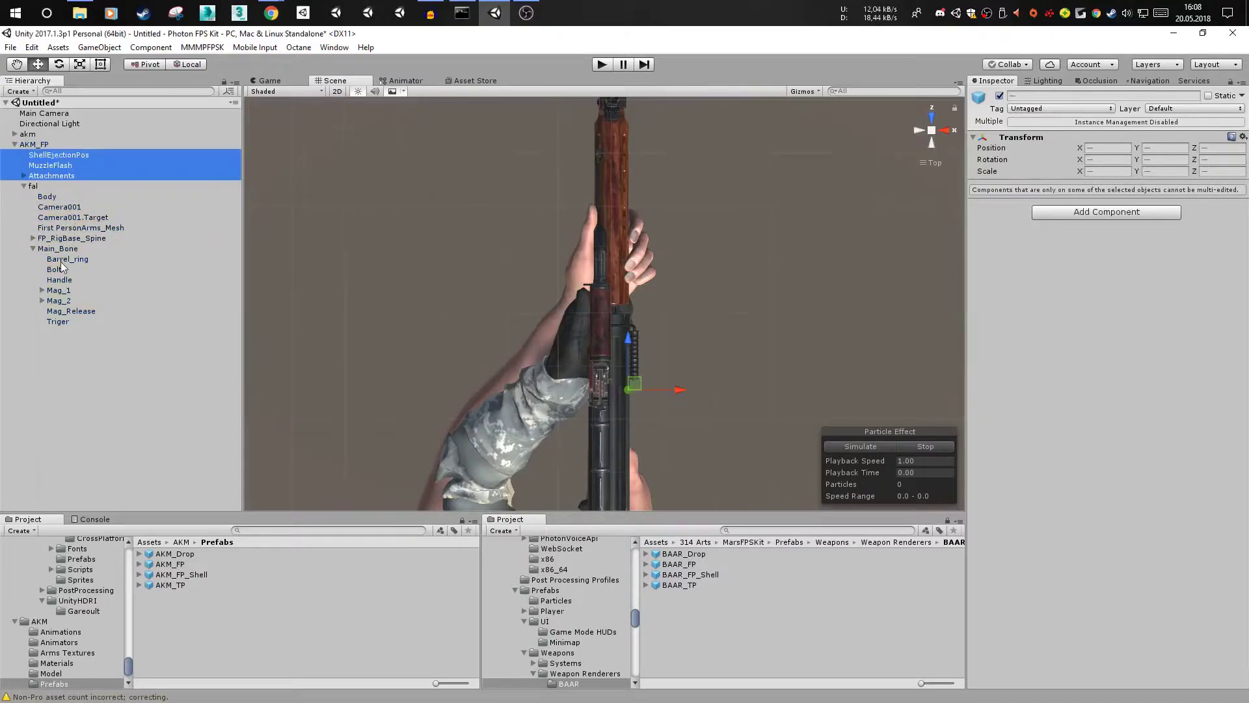
- Delete the old fal model from AKM_FP and make akm a child of AKM_FP
left_click(57, 288)
left_click(53, 250)
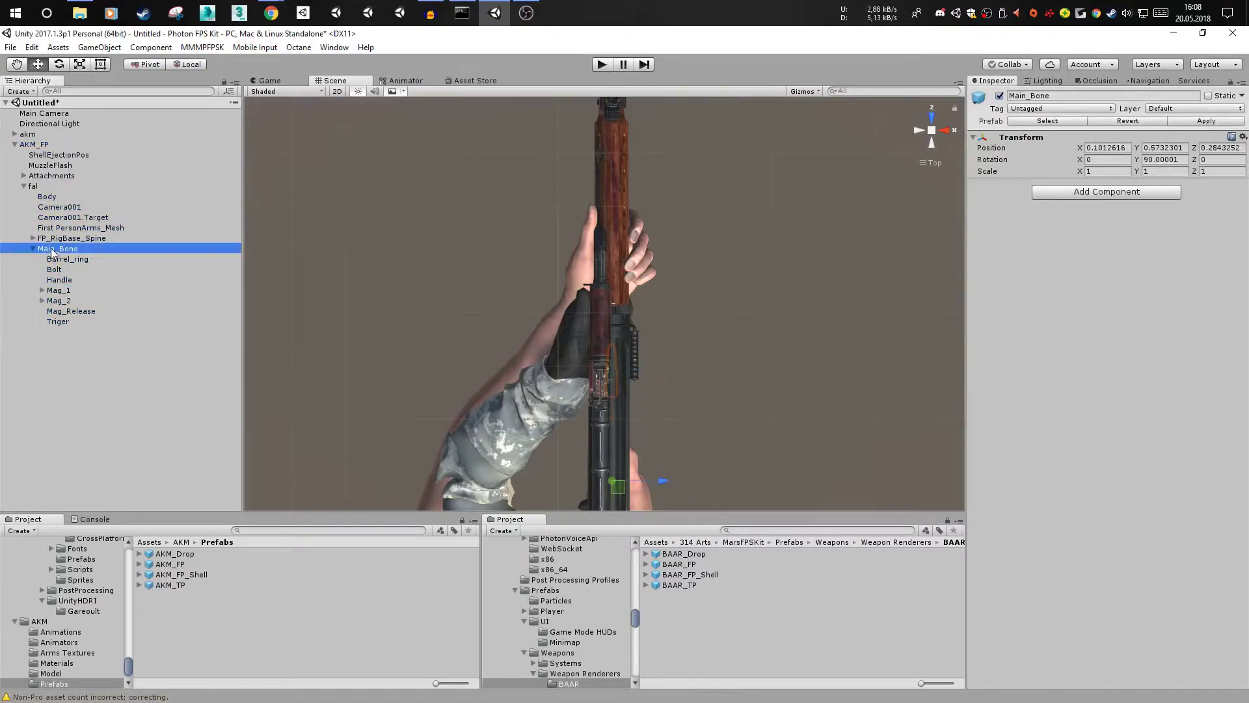
key("Left")
left_click(54, 187)
key("Left")
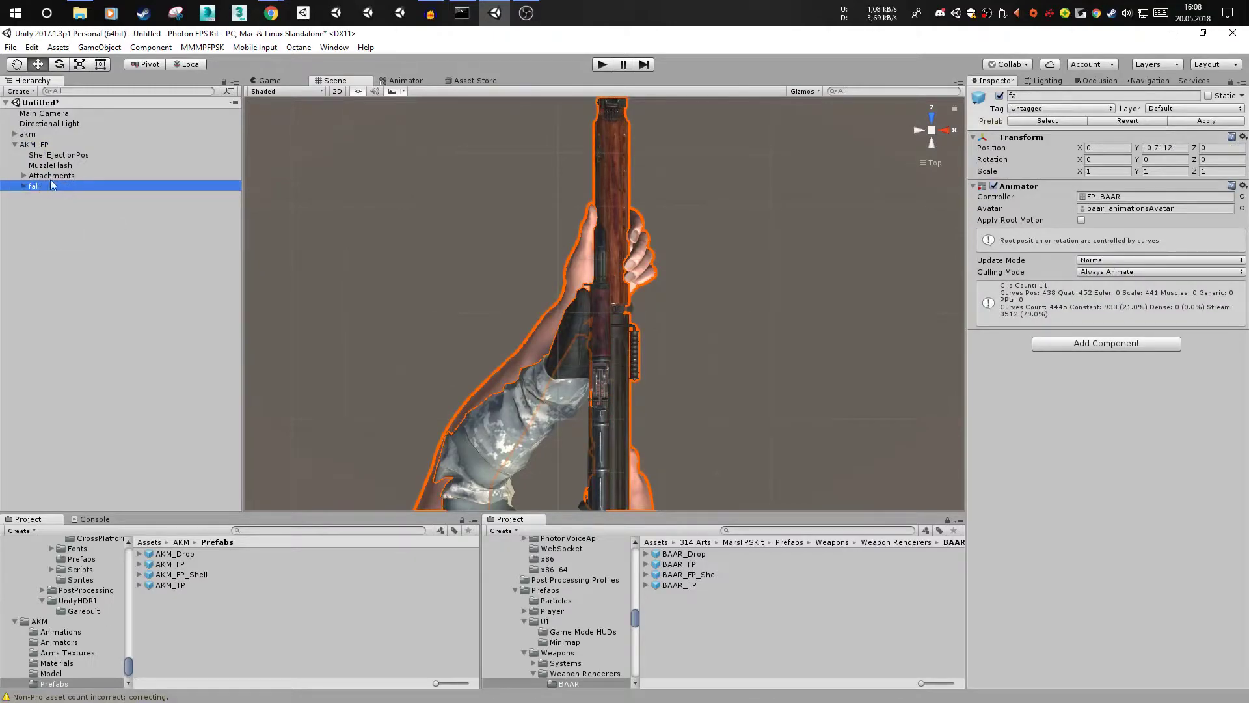
key("Delete")
mouse_move(39, 144)
left_mouse_down()
mouse_move(47, 166)
mouse_move(52, 149)
left_mouse_up()
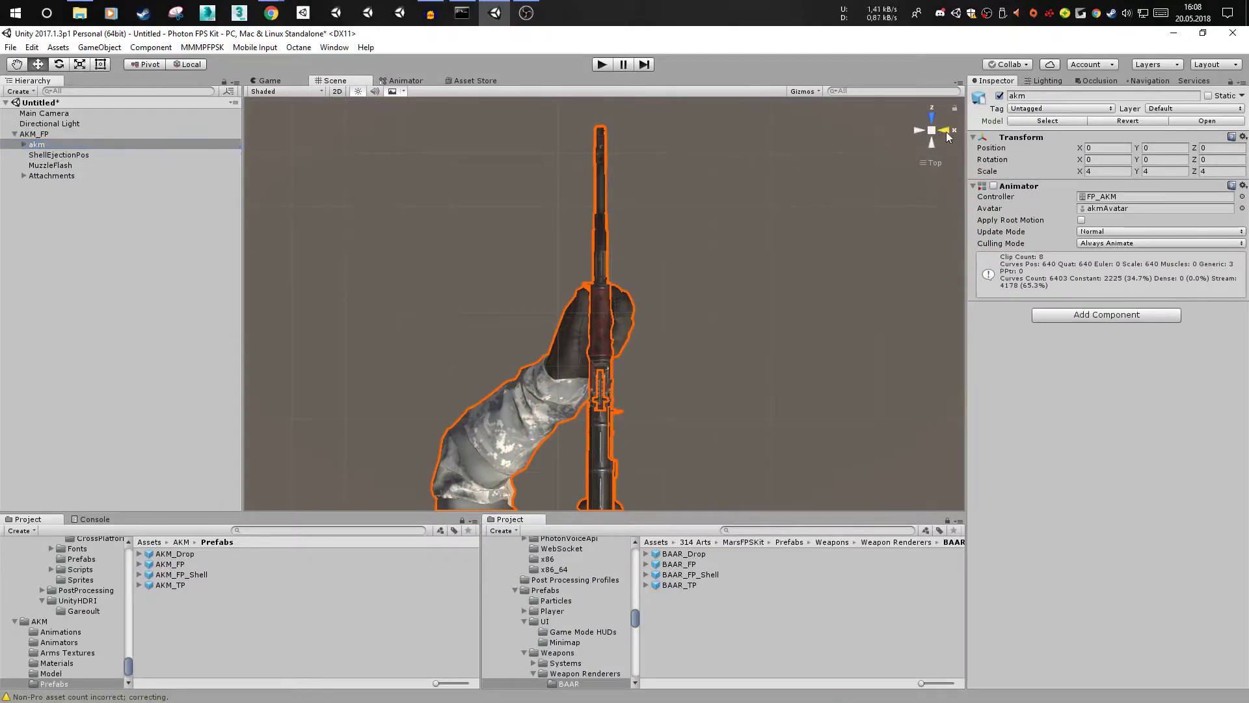
- Delete the On Barrel object from AKM_FP's Attachments
left_click(946, 131)
left_click(30, 174)
left_click(23, 176)
left_click(71, 187)
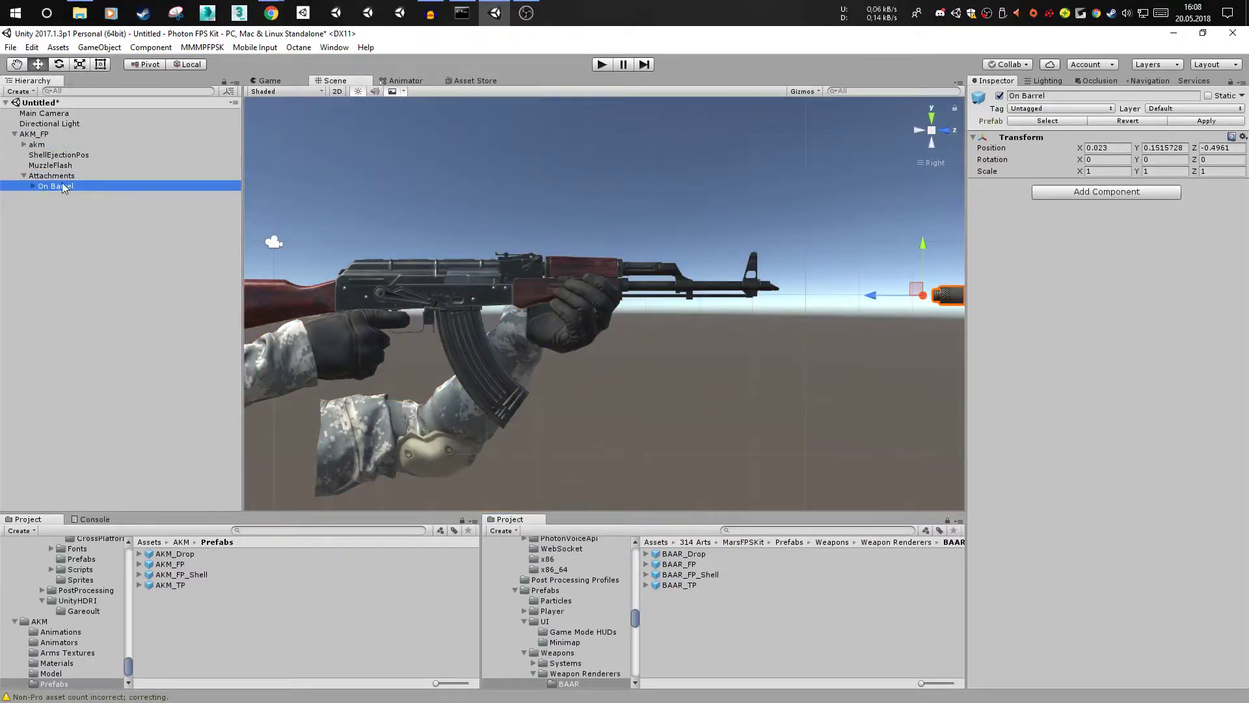
key("Delete")
- Move MuzzleFlash to the tip of the AKM barrel, at about X 0.078, Y -0.086, Z 0.963
left_click(82, 164)
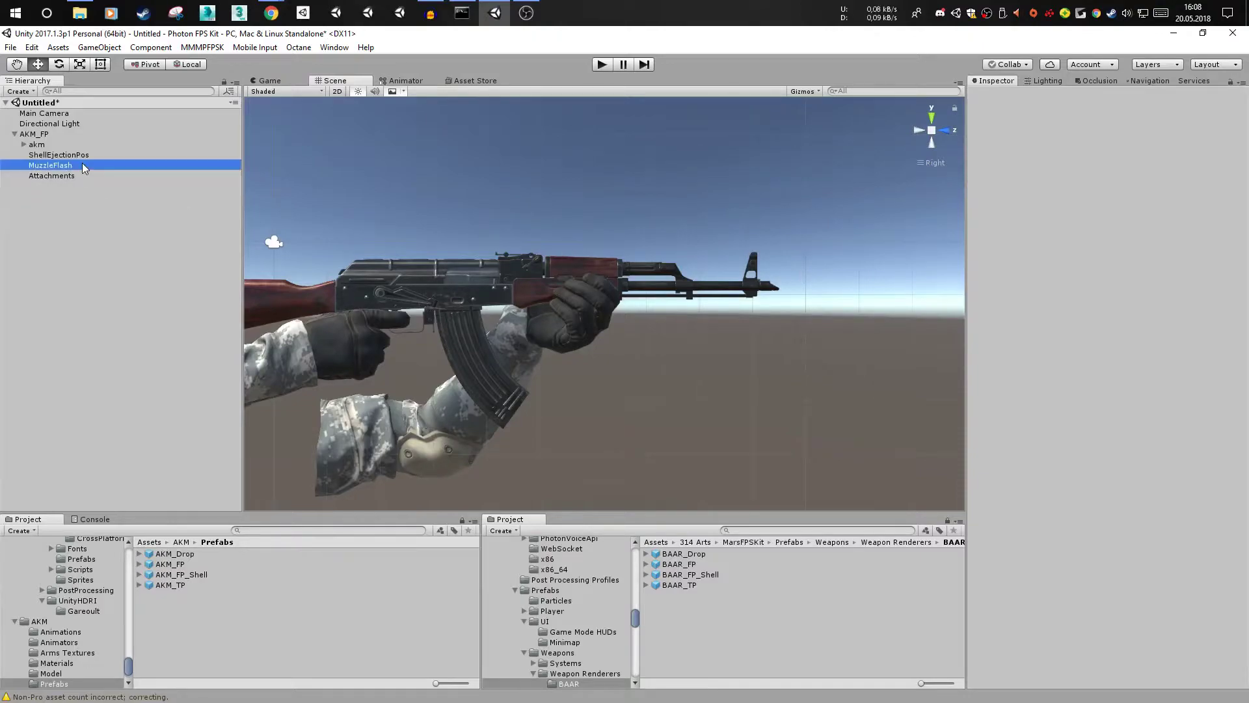
scroll(585, 280, "down", 3)
scroll(783, 301, "up", 2)
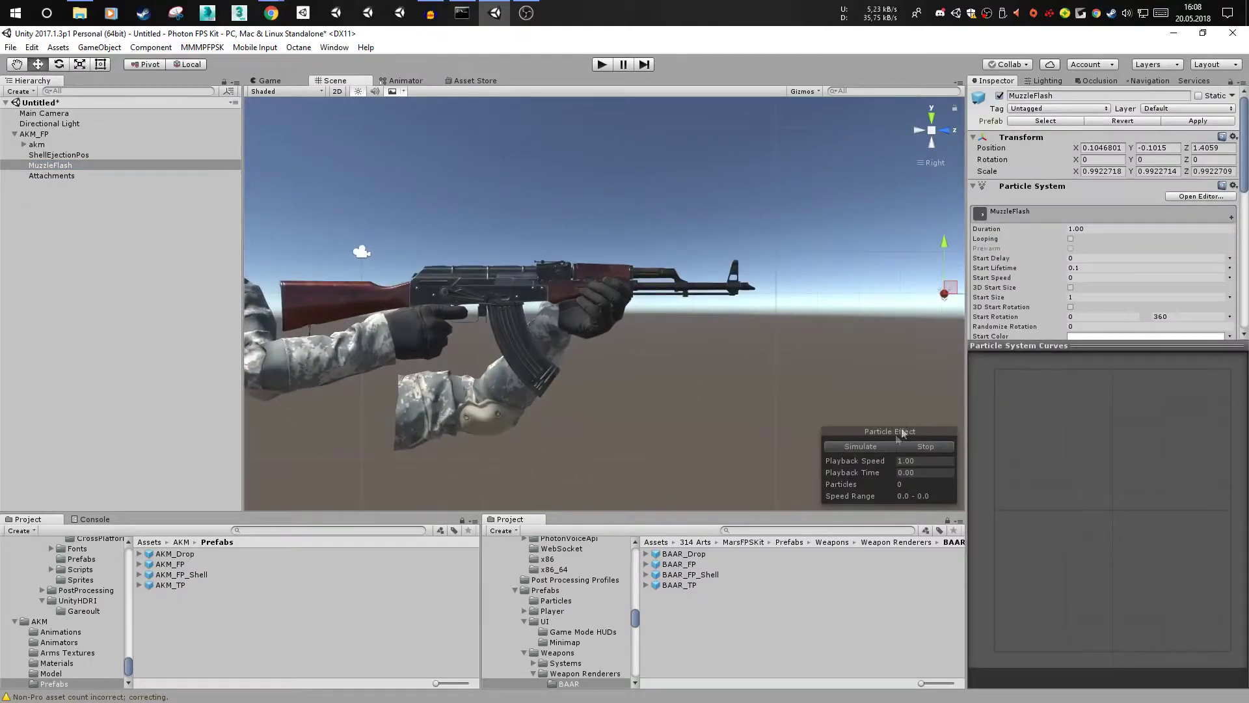
middle_click_drag(875, 413, 734, 388)
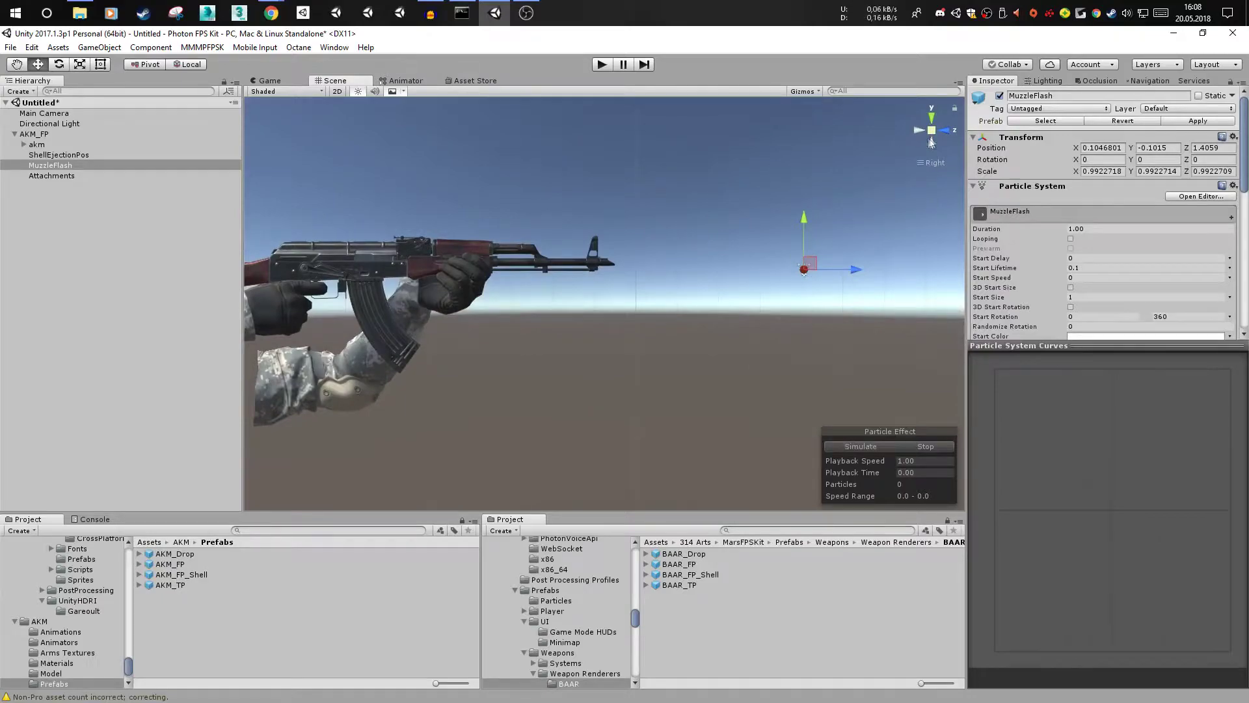
left_click(934, 118)
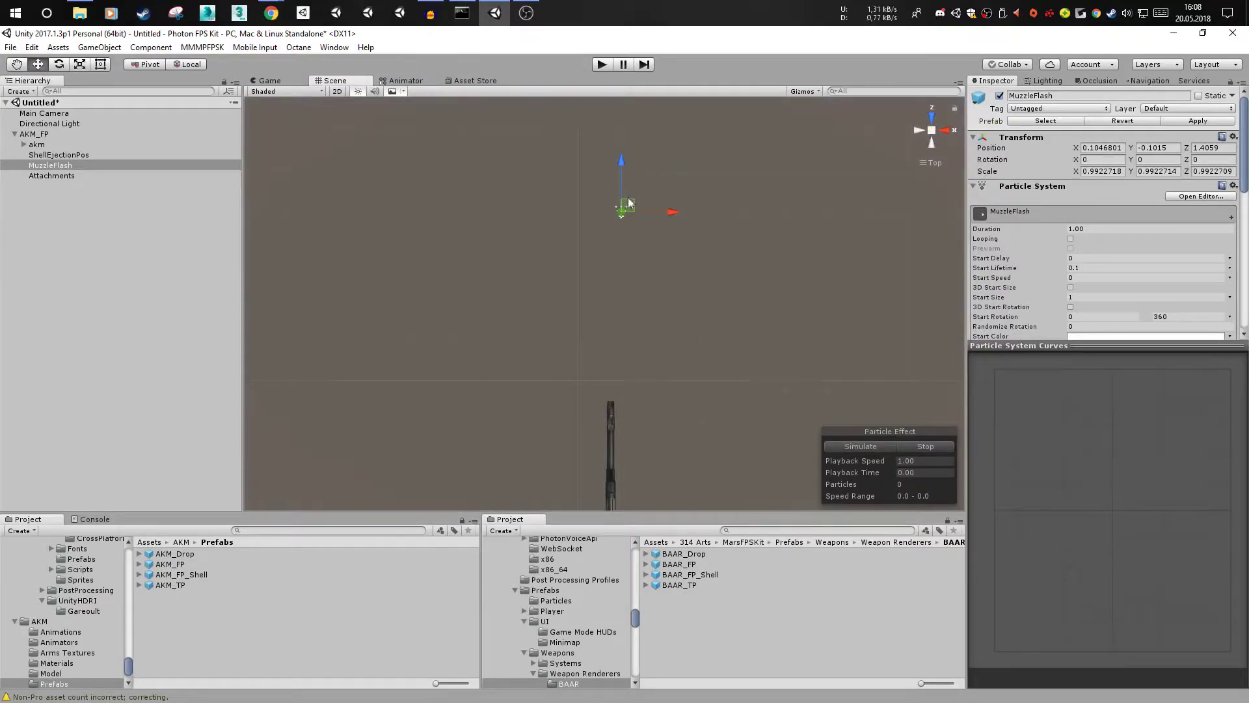
left_click_drag(629, 208, 617, 391)
left_click(943, 132)
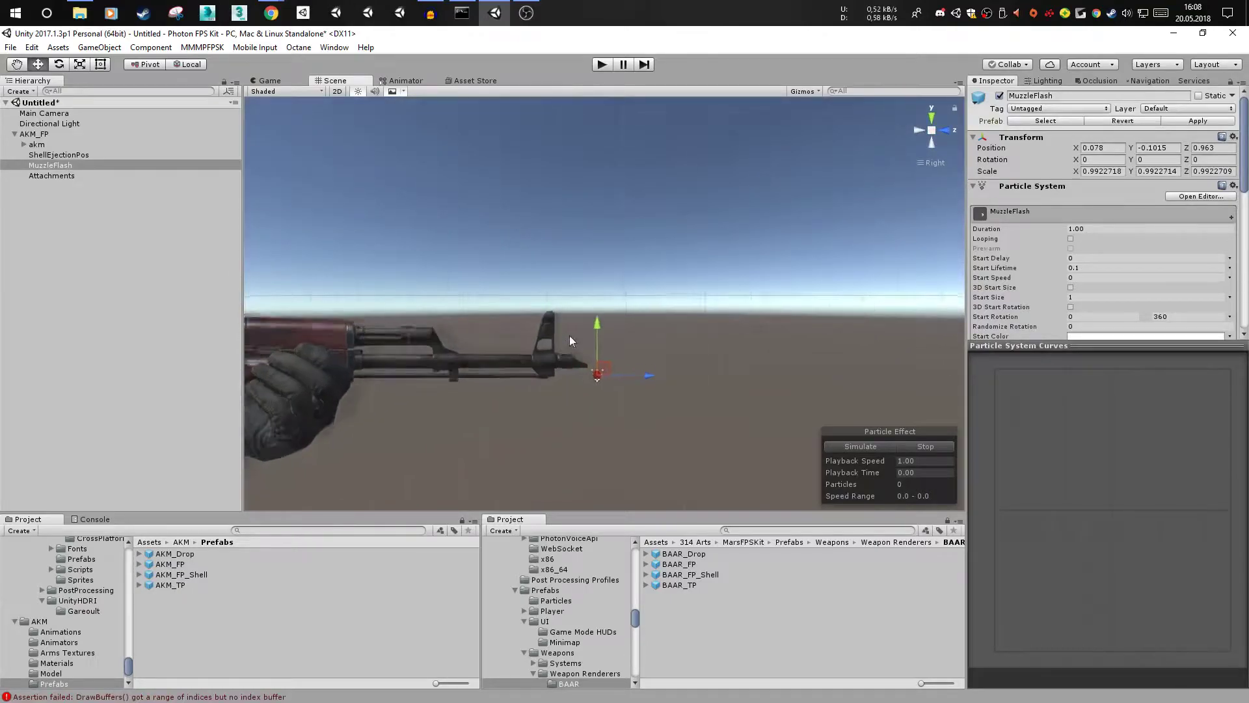
left_click_drag(592, 330, 595, 316)
left_click_drag(270, 80, 533, 112)
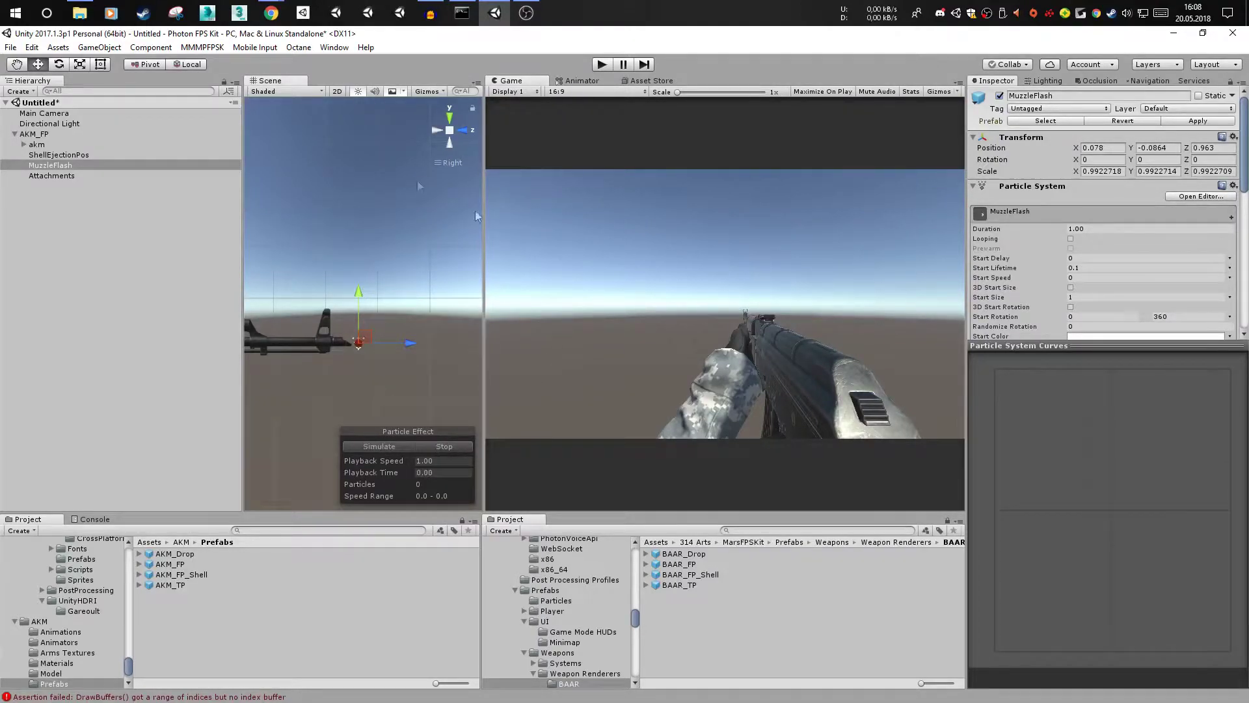
left_click_drag(265, 81, 589, 81)
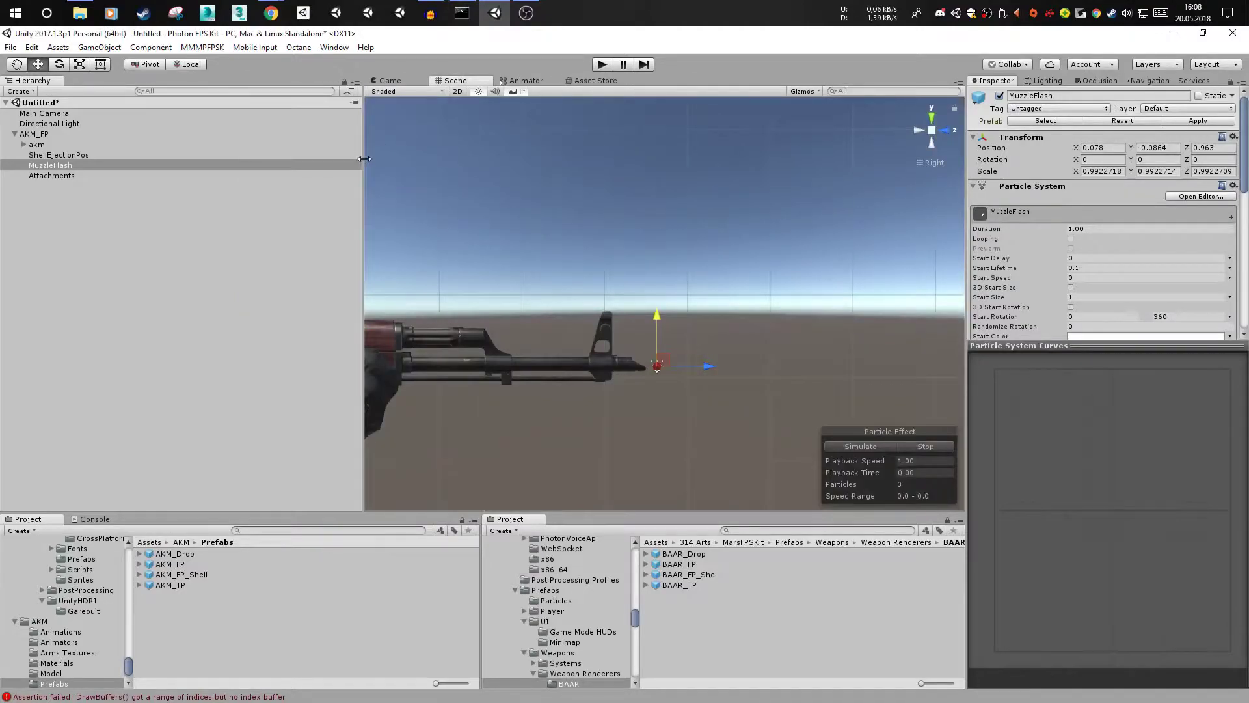
left_click_drag(364, 158, 274, 158)
- Move ShellEjectionPos to the AKM's ejection port, at about X 0.107, Y -0.065, Z 0.327
double_click(87, 154)
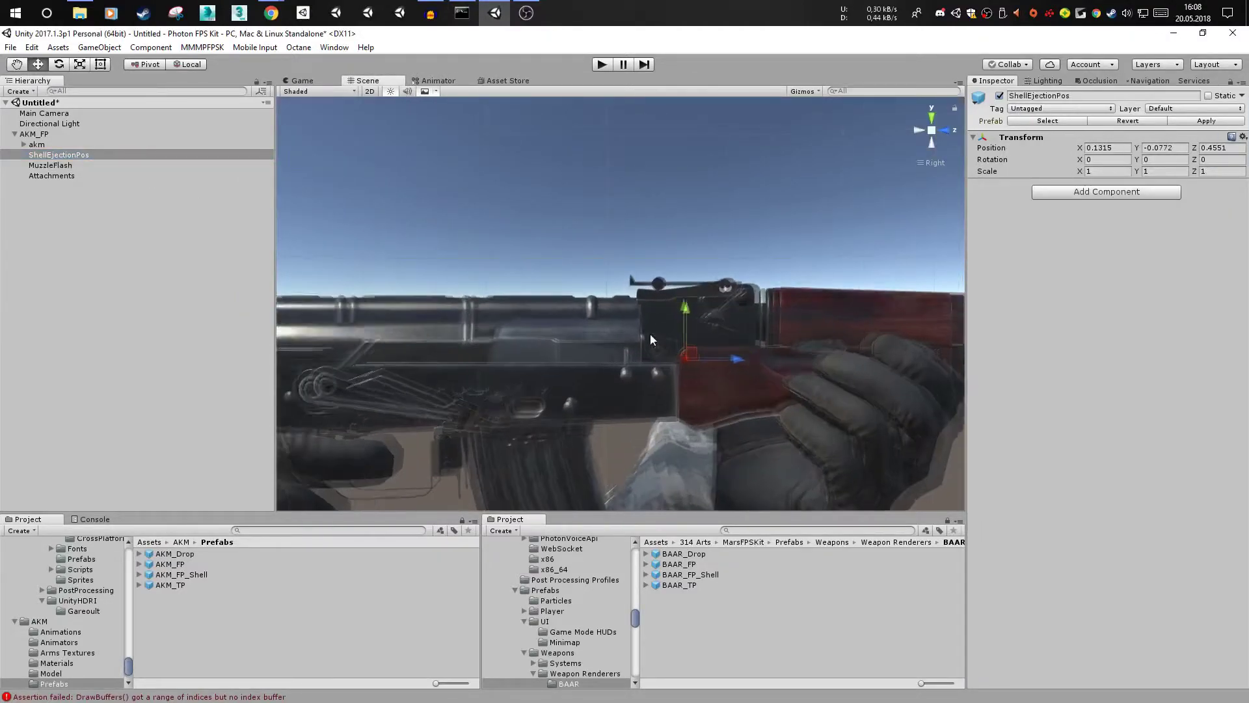
left_click_drag(695, 358, 546, 291)
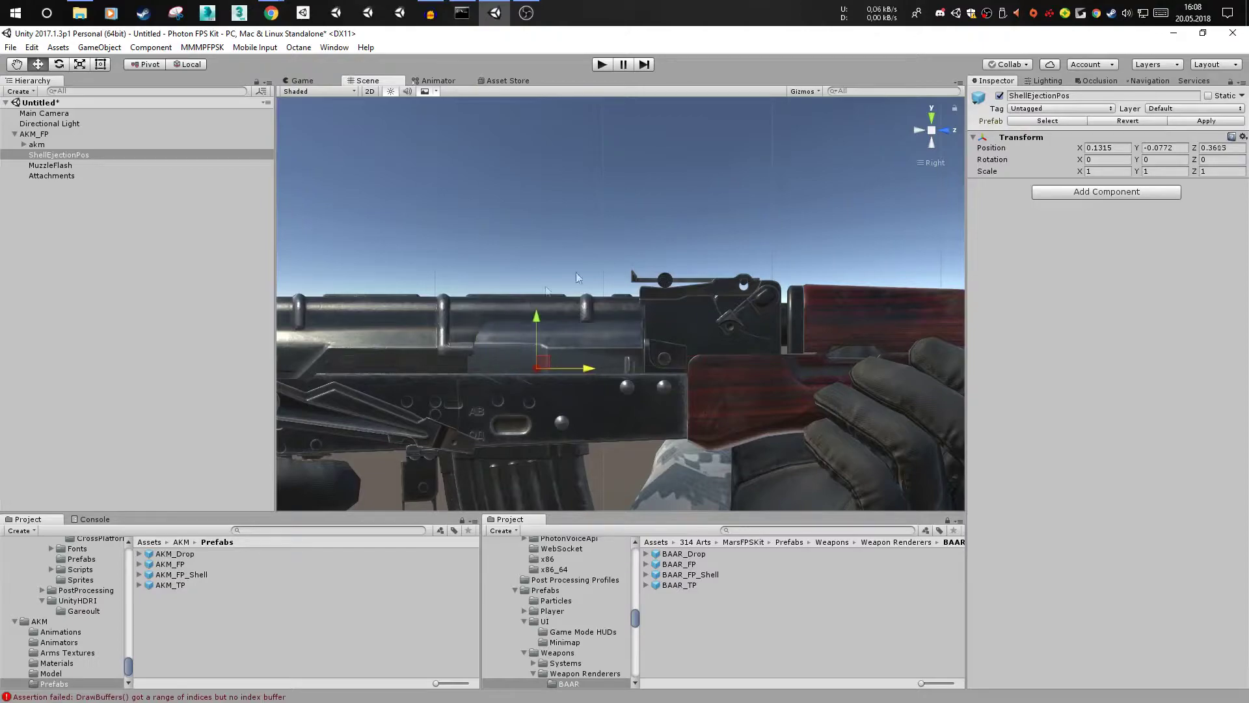
left_click(939, 117)
left_click_drag(659, 311, 618, 314)
left_click(945, 130)
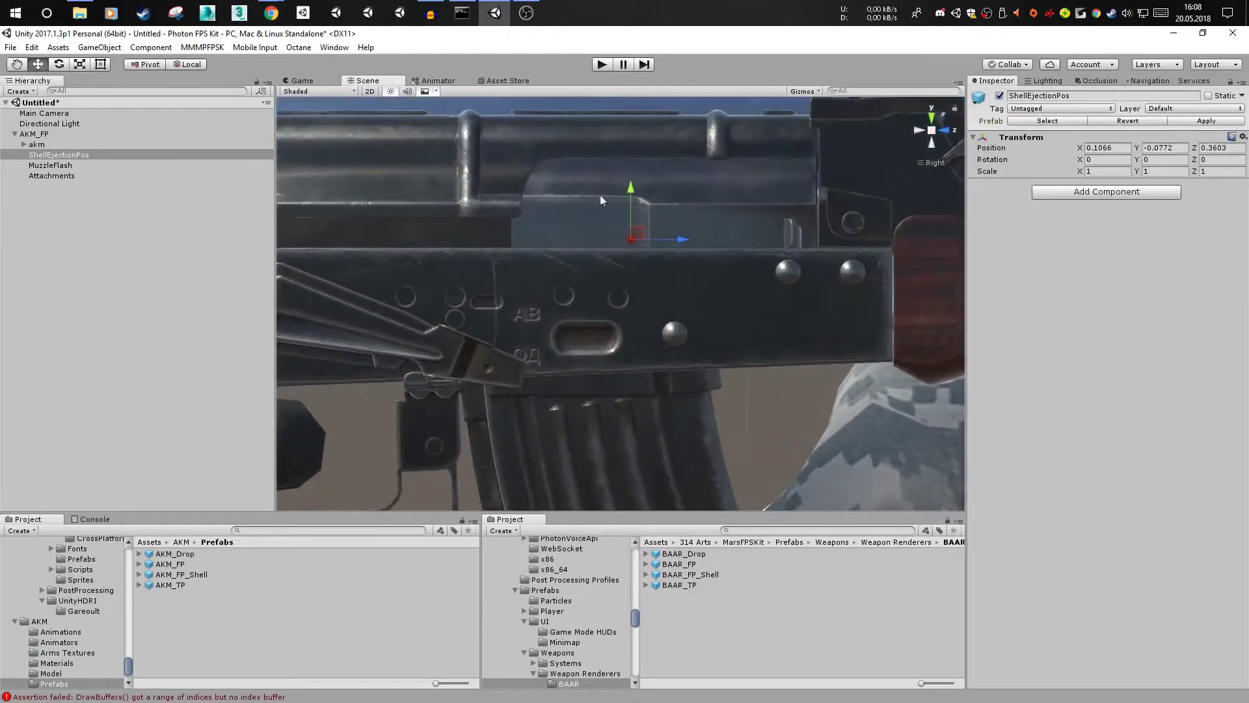
left_click_drag(631, 189, 630, 153)
left_click_drag(680, 203, 584, 205)
left_click(932, 117)
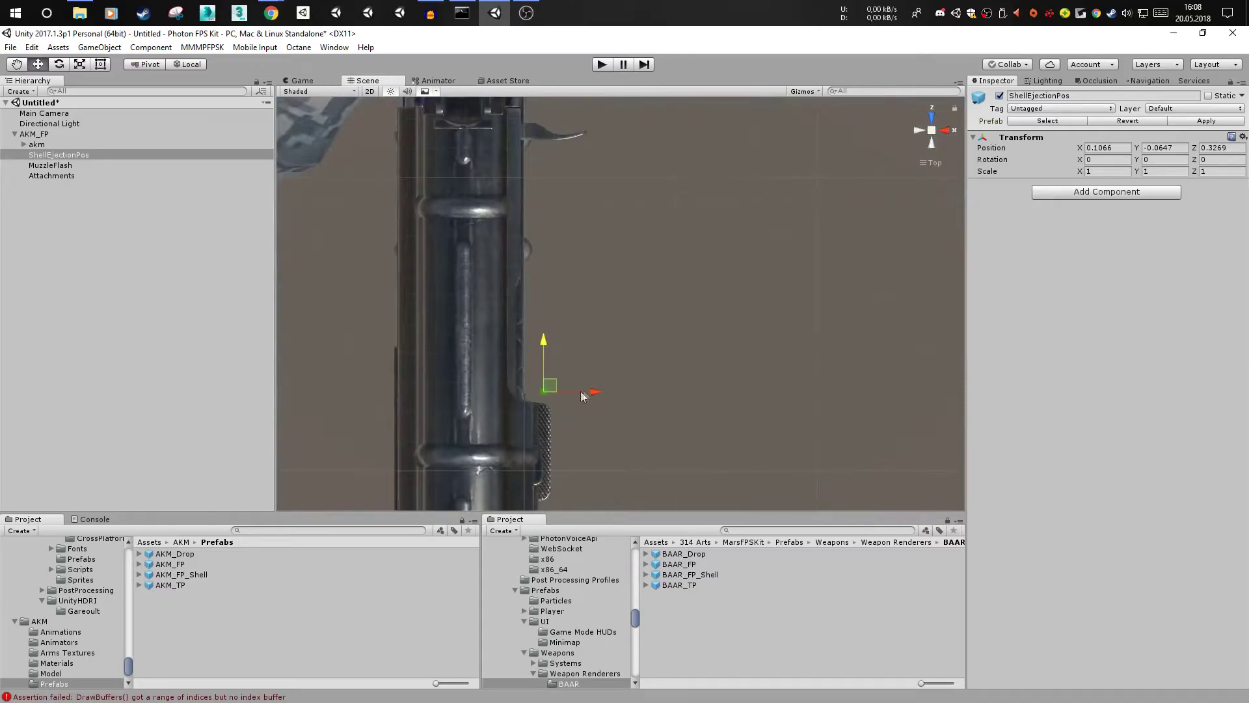
- Make ShellEjectionPos, MuzzleFlash and Attachments children of WPN_AKM inside akm
left_click(29, 145)
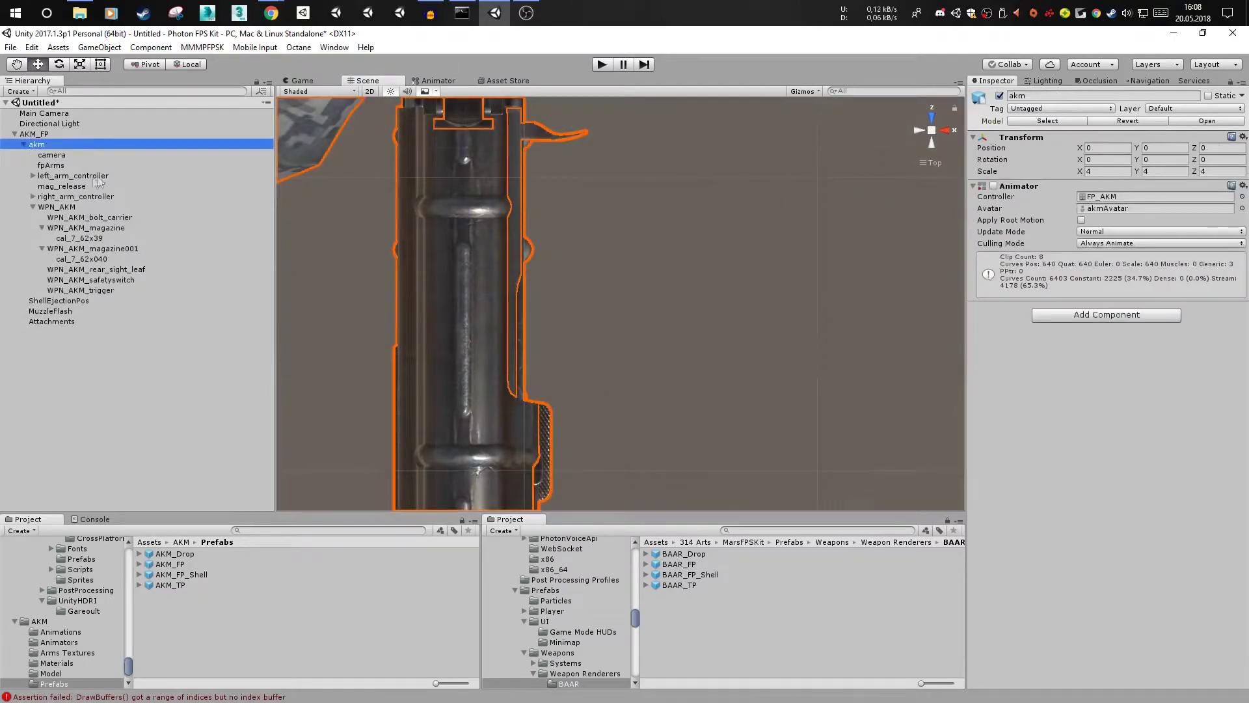
left_click(69, 208)
left_click(80, 229)
key("Left")
left_click(89, 239)
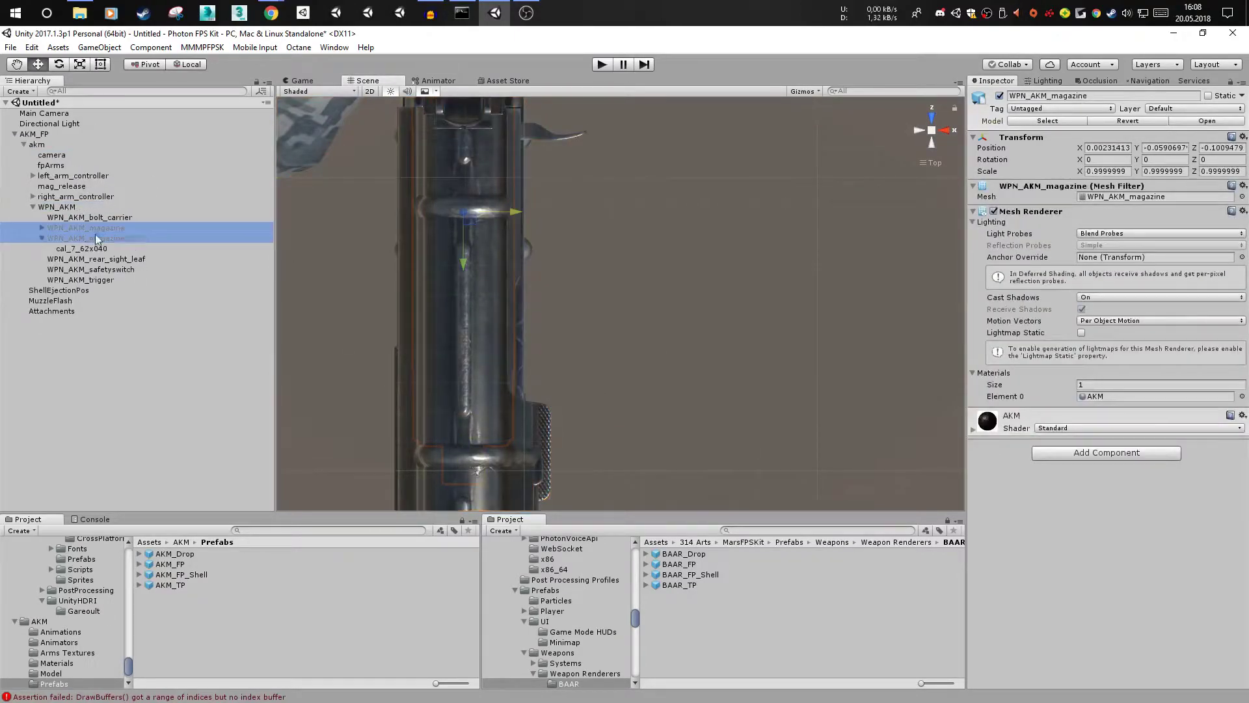
key("Left")
left_click(89, 272)
left_click(65, 280)
left_click(65, 301, "shift")
left_click_drag(71, 300, 73, 212)
middle_click_drag(598, 271, 603, 390)
scroll(758, 313, "down", 5)
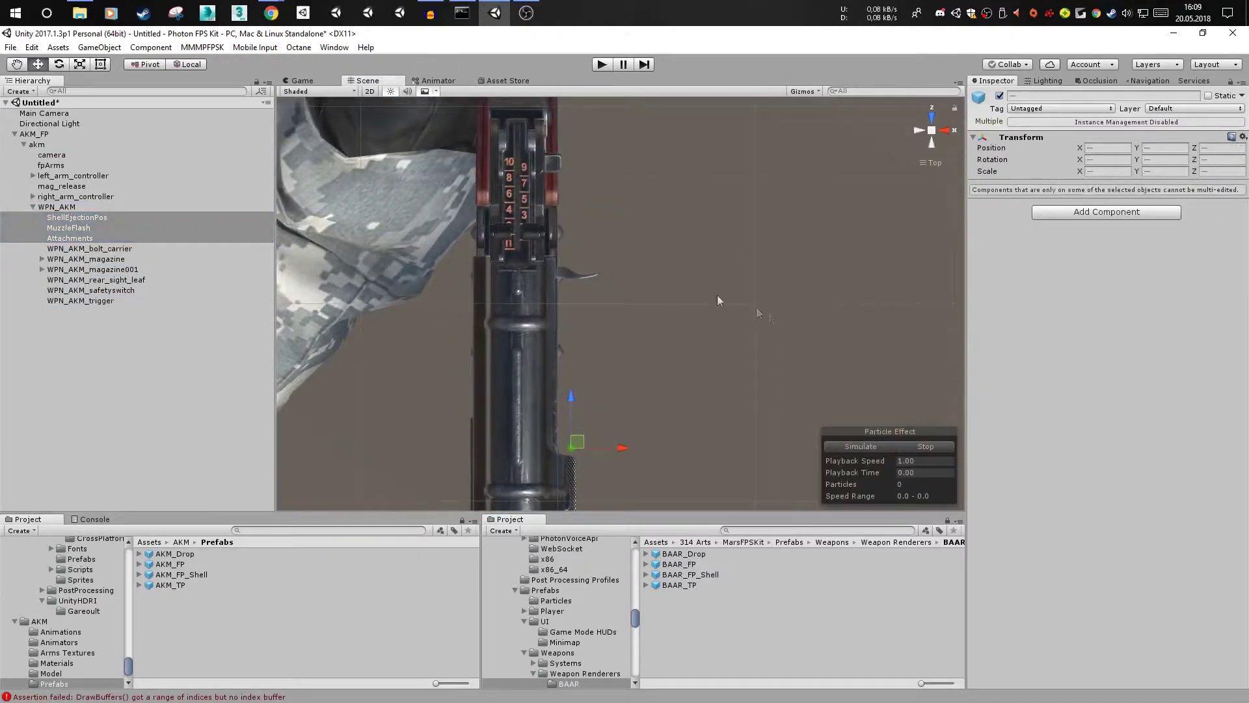
middle_click_drag(400, 174, 578, 304)
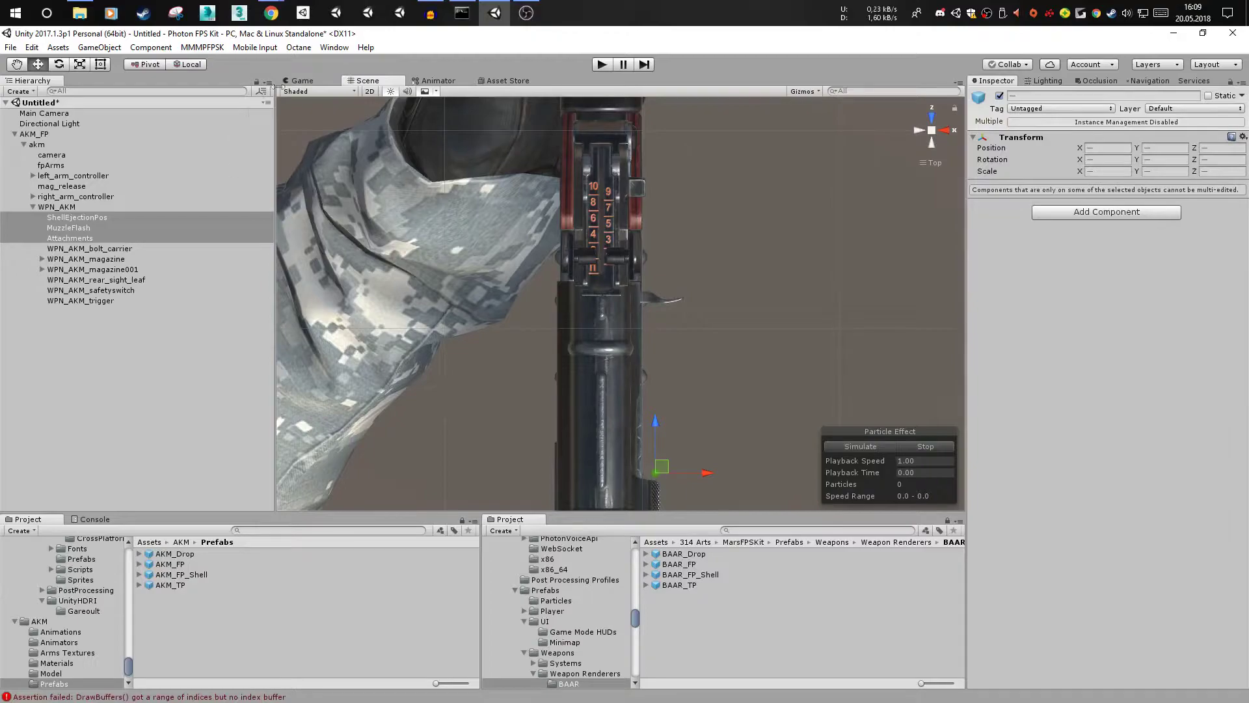
- Assign akm's Animator as the Anim reference of AKM_FP's Kit_Weapon Renderer
left_click(34, 134)
left_click(320, 83)
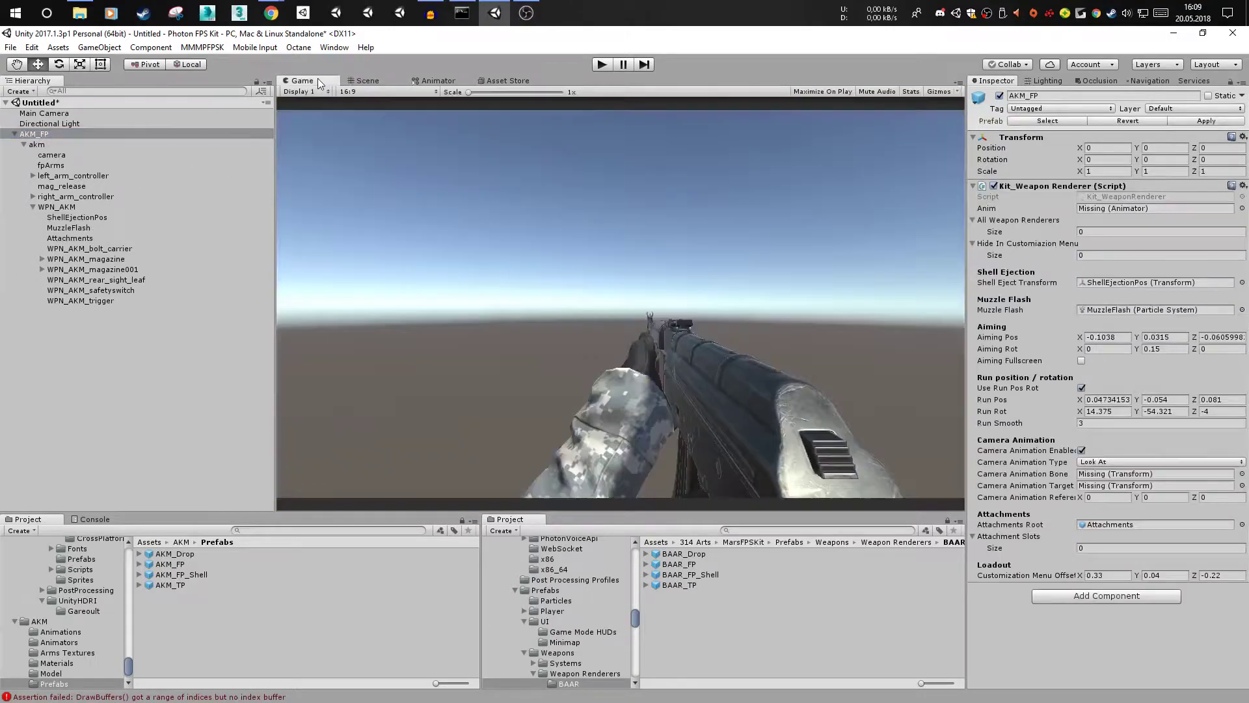
left_click_drag(39, 144, 1132, 209)
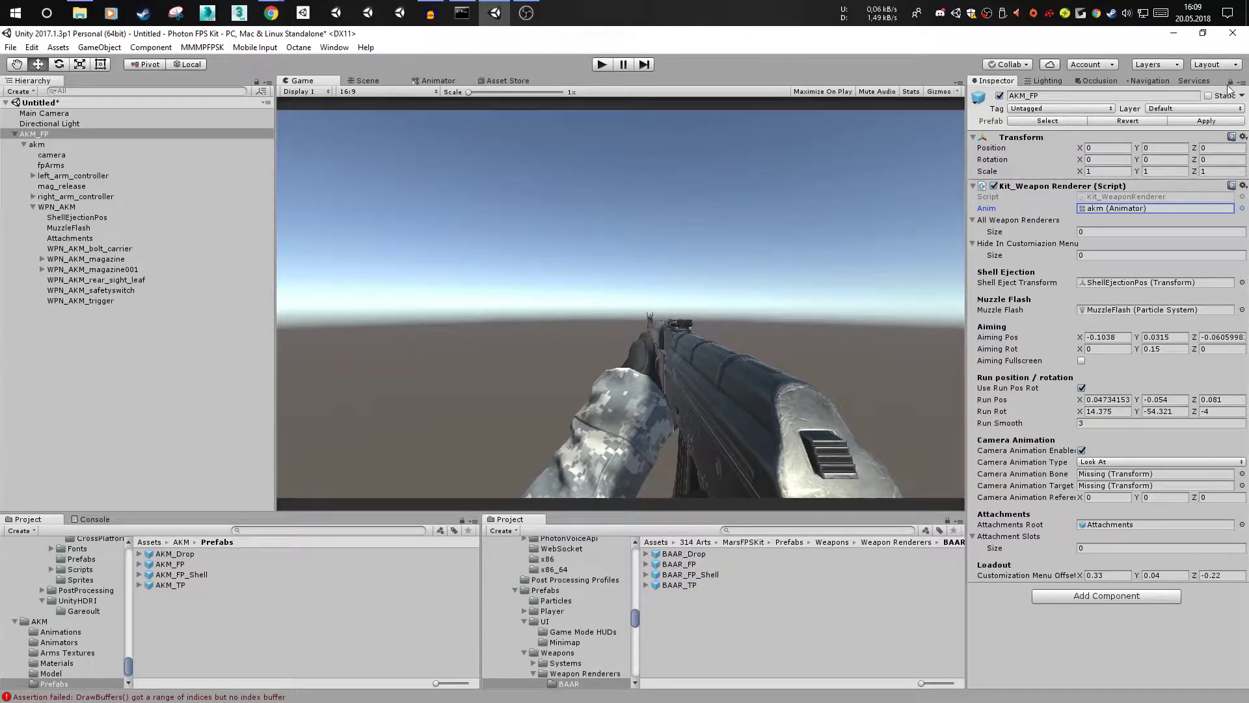
- Add mag_release, WPN_AKM and its bolt carrier, magazine, cartridge, rear sight, safety switch and trigger meshes to All Weapon Renderers
left_click(389, 82)
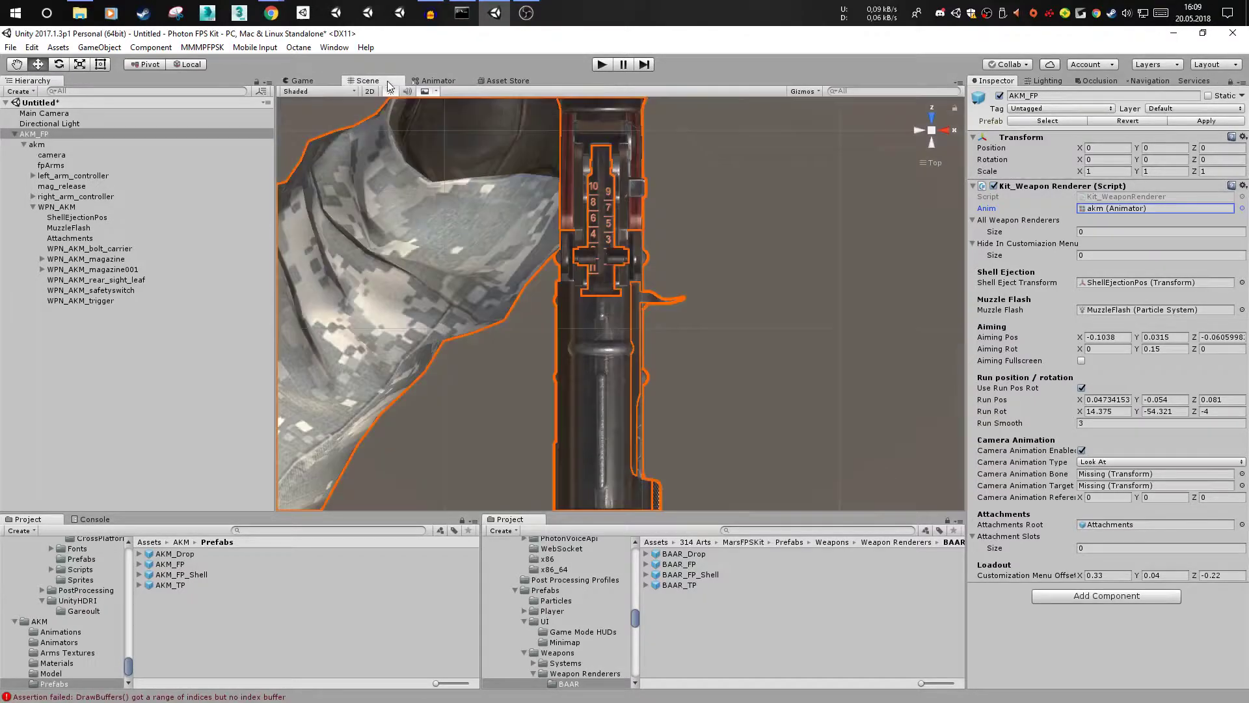
left_click(127, 278)
key("Up")
key("Right")
key("Up")
key("Right")
key("Up")
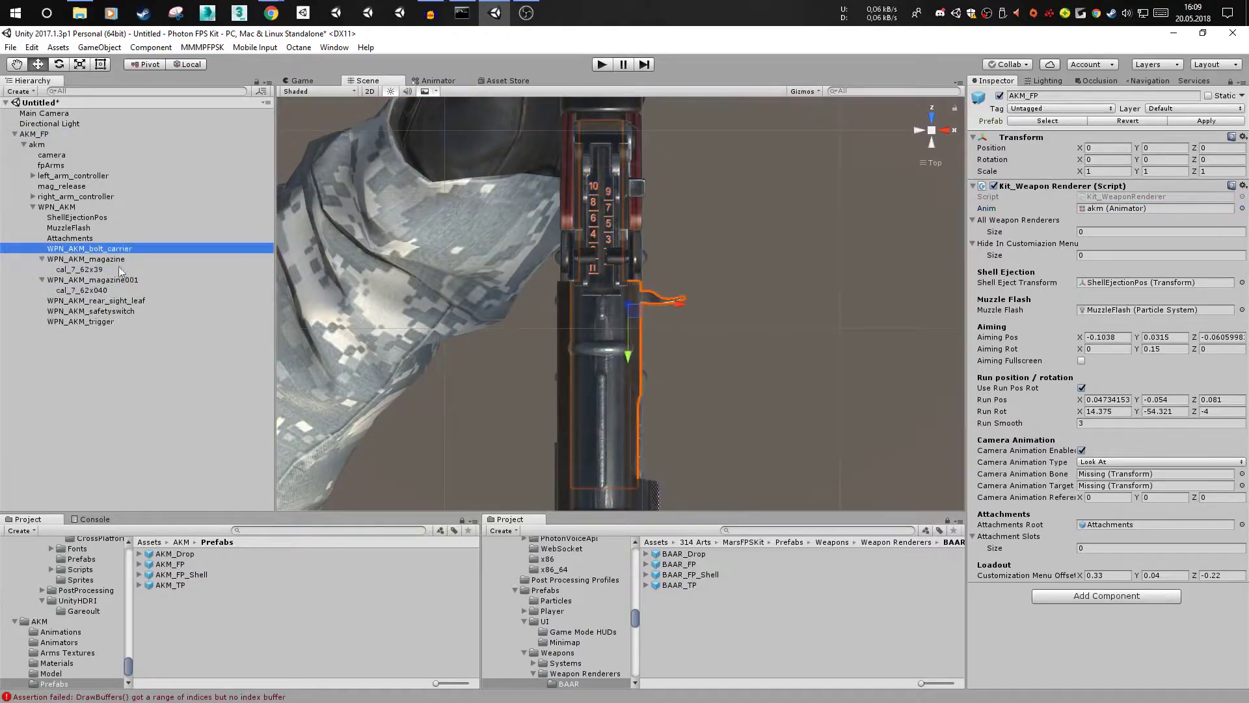
left_click(75, 208)
left_click(72, 321, "shift")
left_click(73, 230, "ctrl")
left_click(76, 217, "ctrl")
left_click(61, 240, "ctrl")
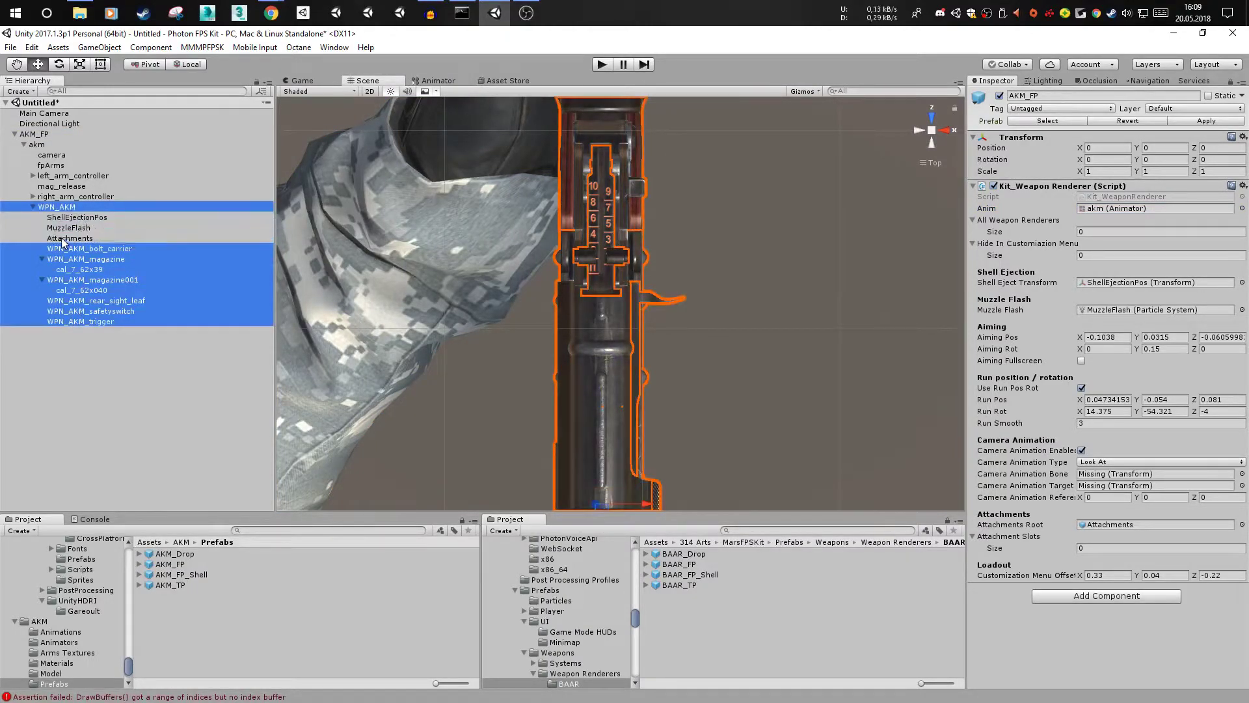
left_click(62, 187, "ctrl")
left_click_drag(58, 207, 1052, 226)
scroll(586, 273, "down", 4)
middle_click_drag(586, 273, 675, 345)
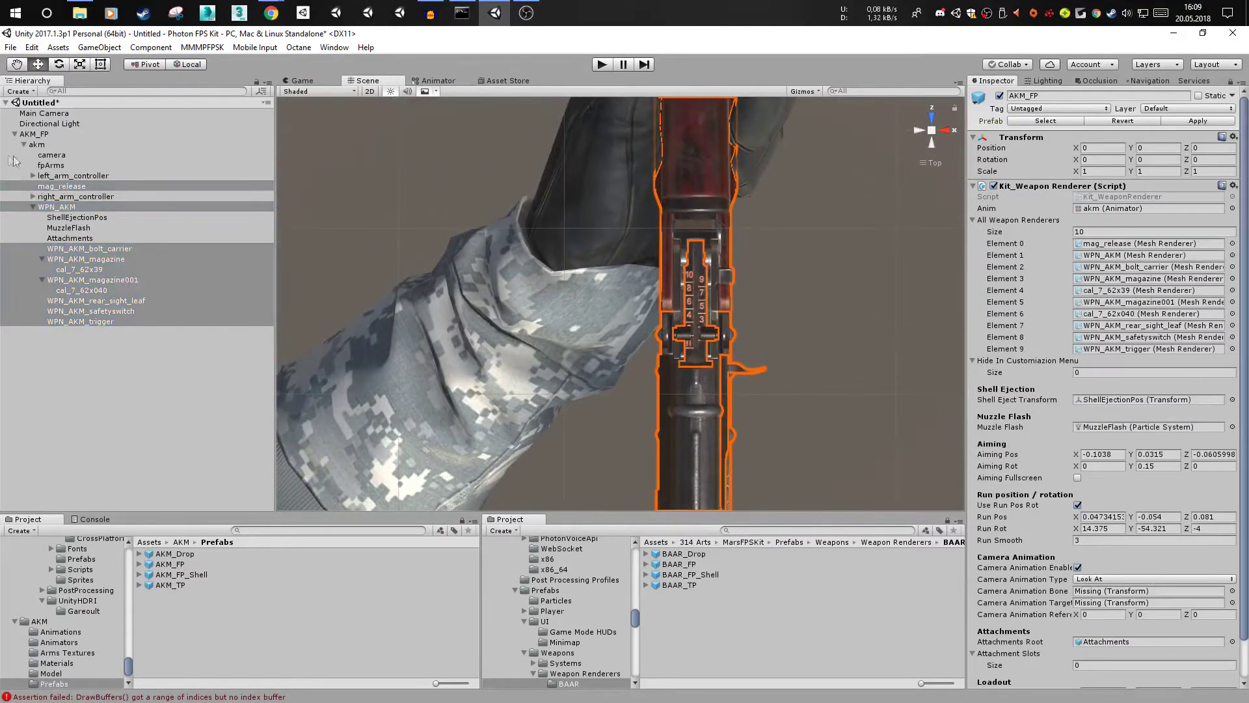
- Add fpArms to both All Weapon Renderers and Hide In Customization Menu of the Kit_Weapon Renderer
left_click(48, 166)
left_click_drag(49, 165, 1052, 229)
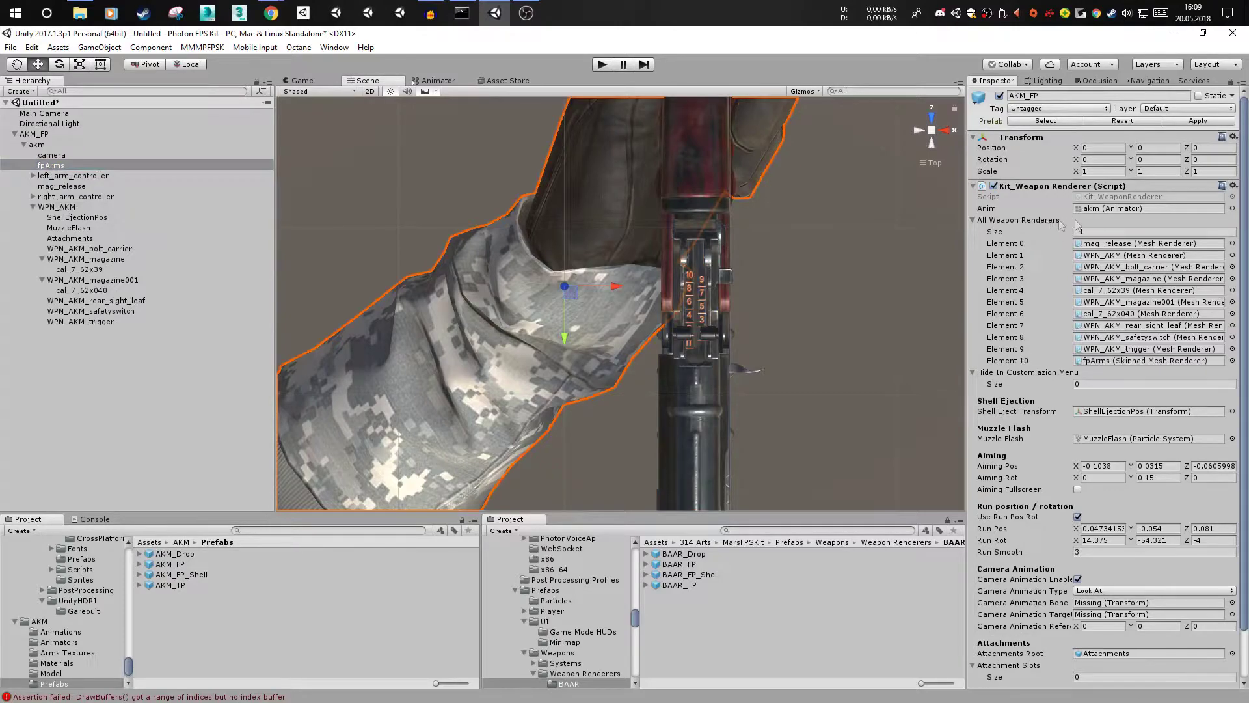
left_click_drag(63, 167, 1001, 373)
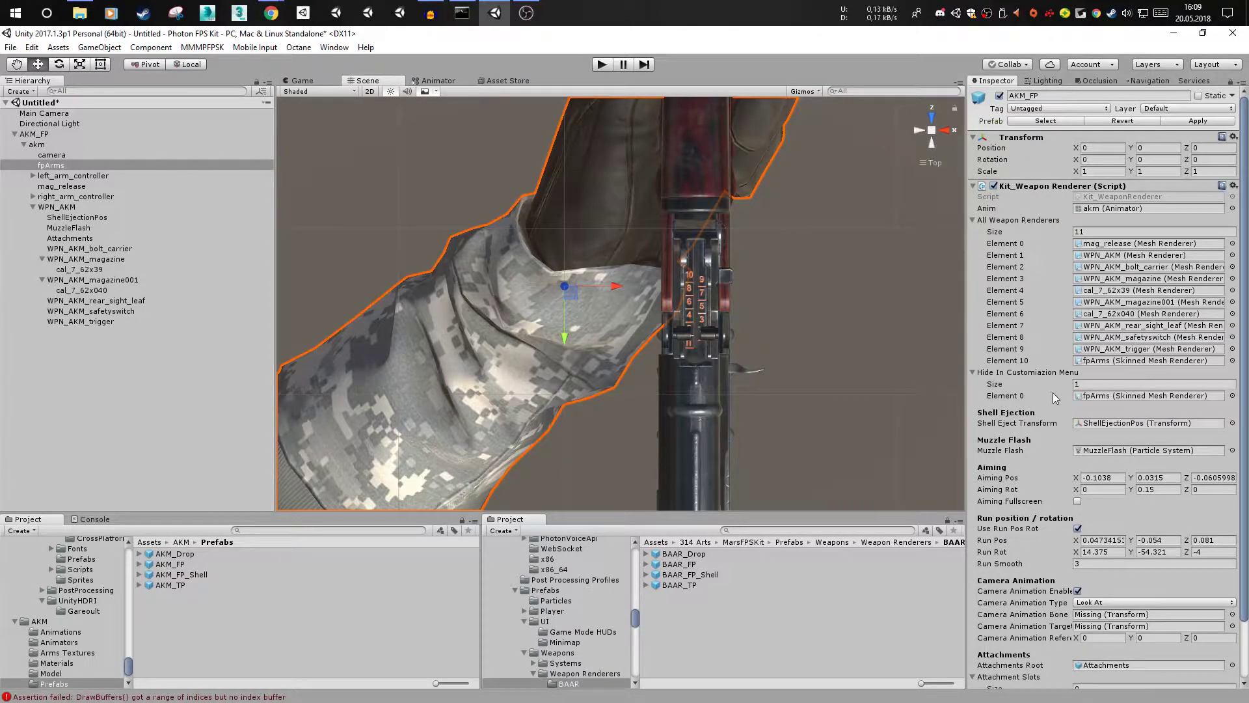
- Rotate AKM_FP to about -0.73 on X so the front sight lines up with the rear sight seen from behind
left_click(34, 134)
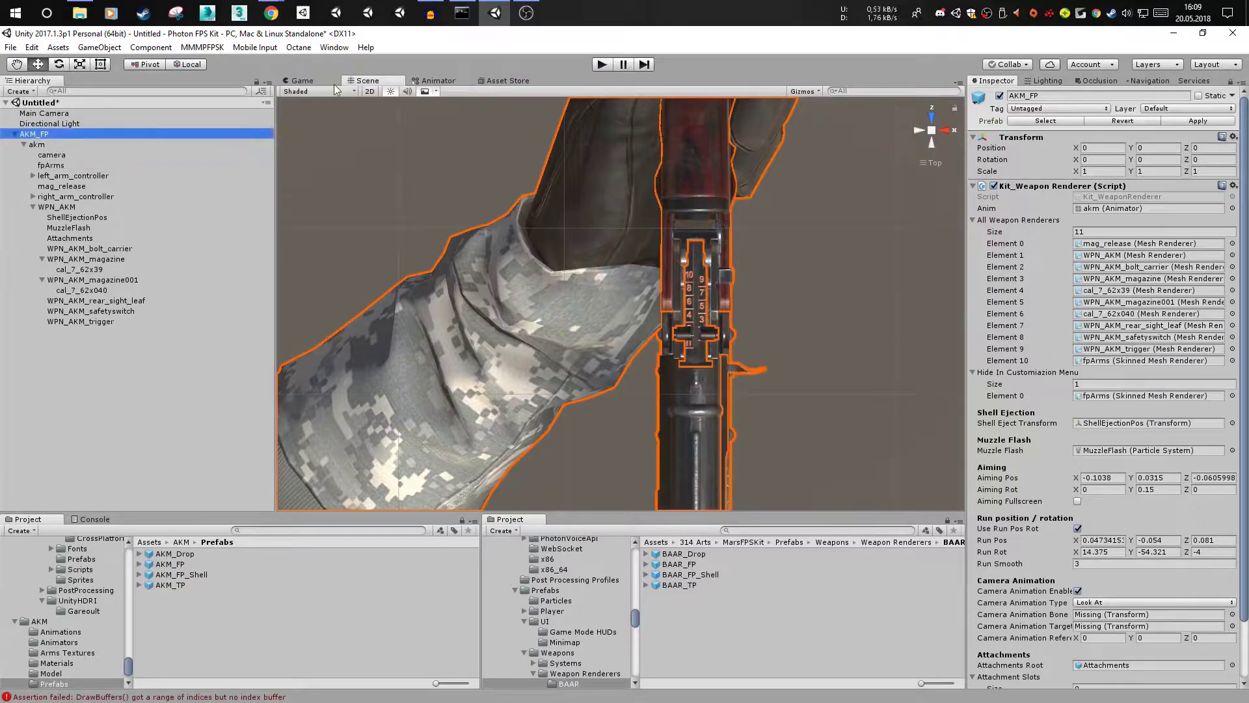
key("f")
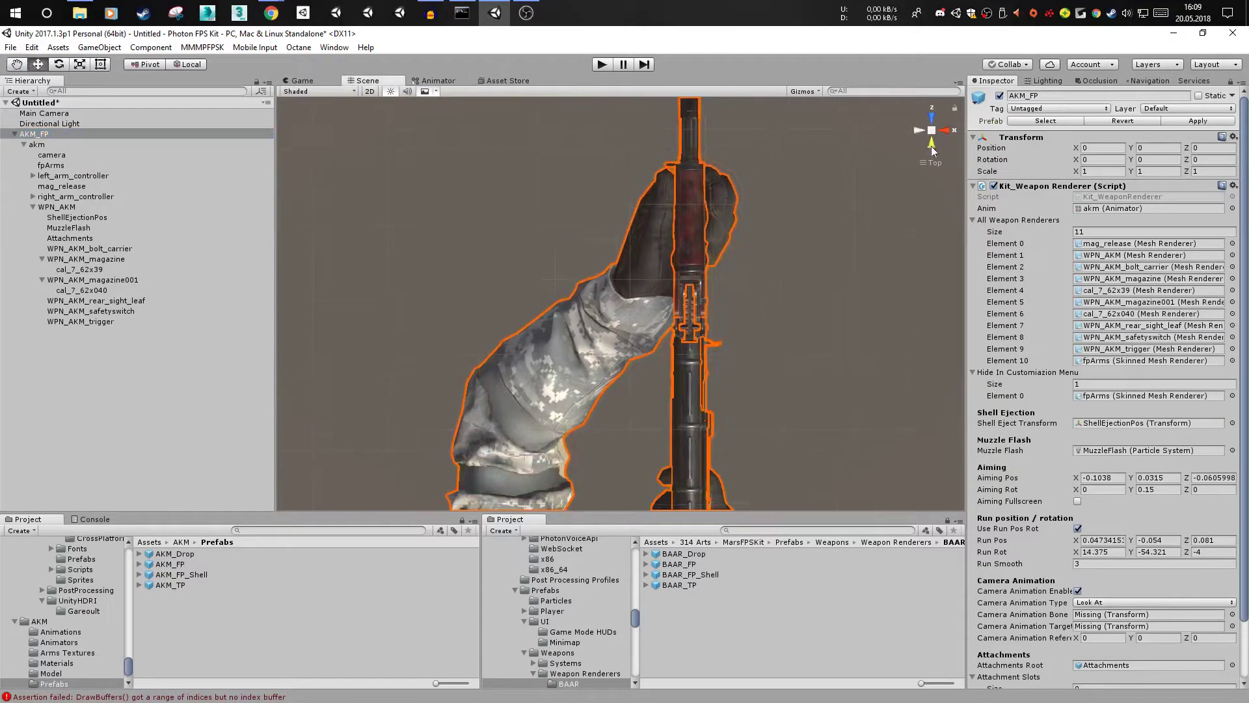
left_click(932, 147)
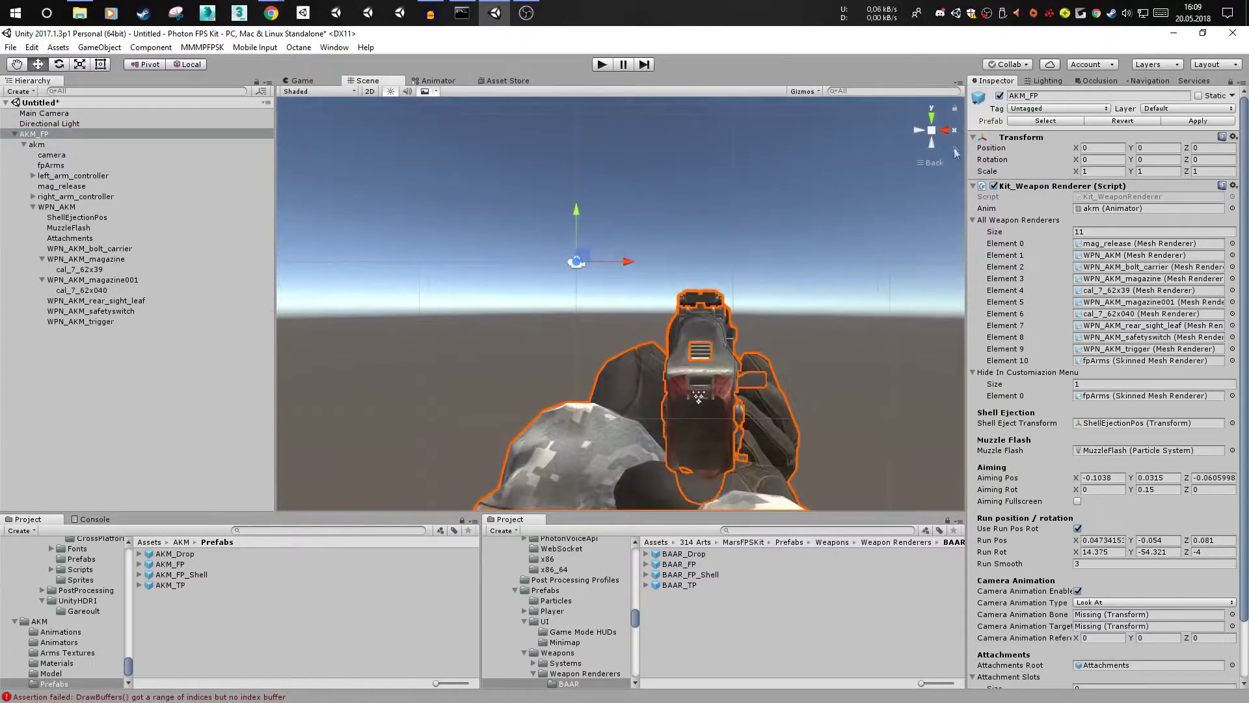
left_click(946, 130)
middle_click_drag(541, 221, 904, 138)
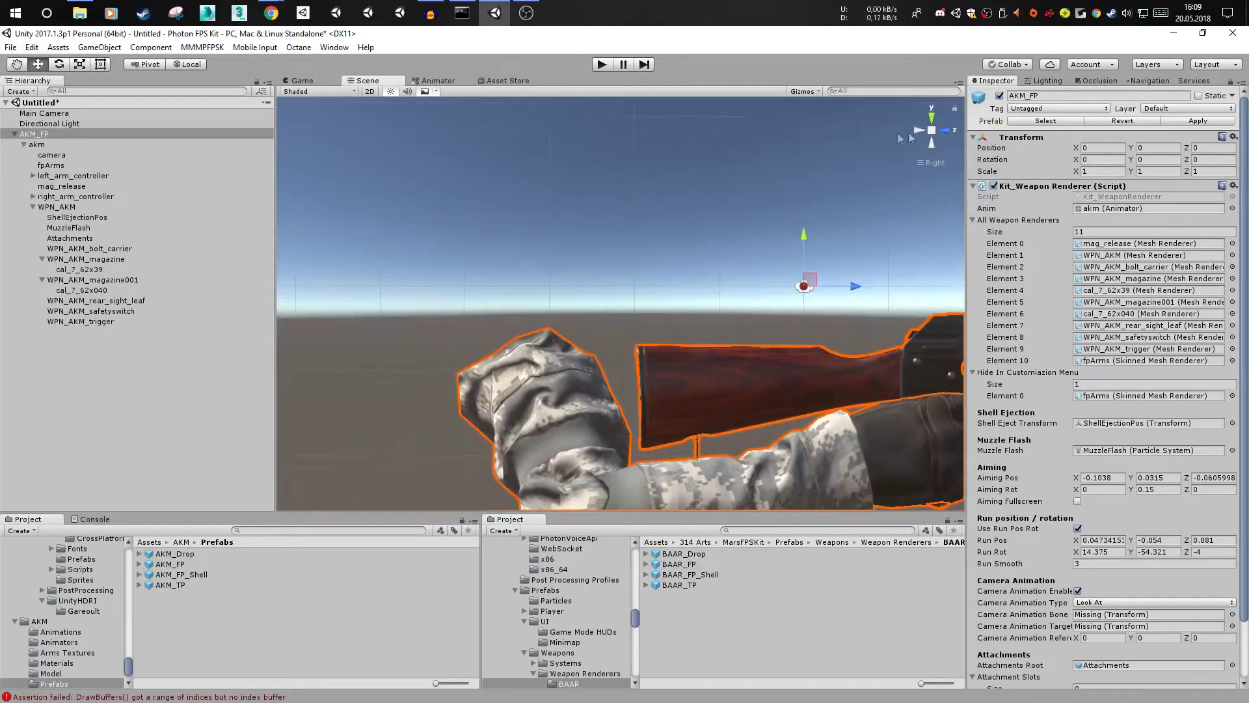
left_click(917, 131)
middle_click_drag(820, 284, 573, 301)
scroll(560, 302, "up", 3)
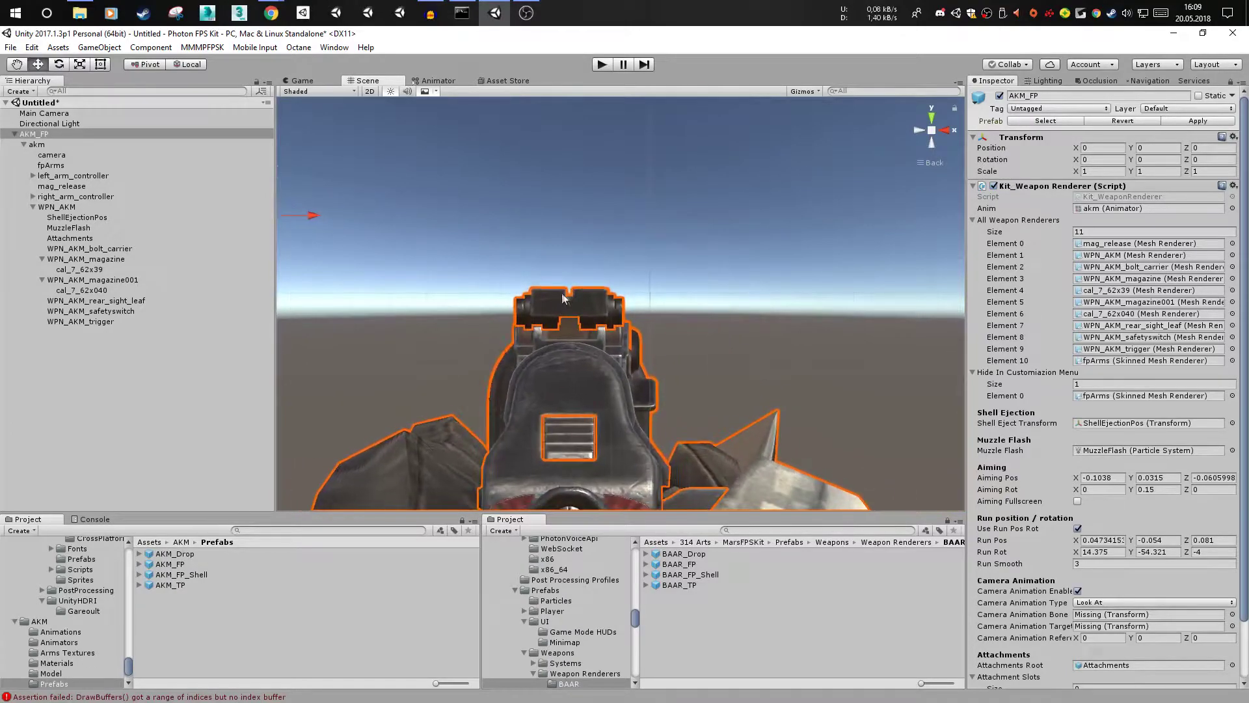
left_click_drag(1077, 161, 1067, 166)
left_click(690, 265)
scroll(690, 267, "up", 6)
middle_click_drag(691, 270, 724, 312)
scroll(603, 311, "up", 14)
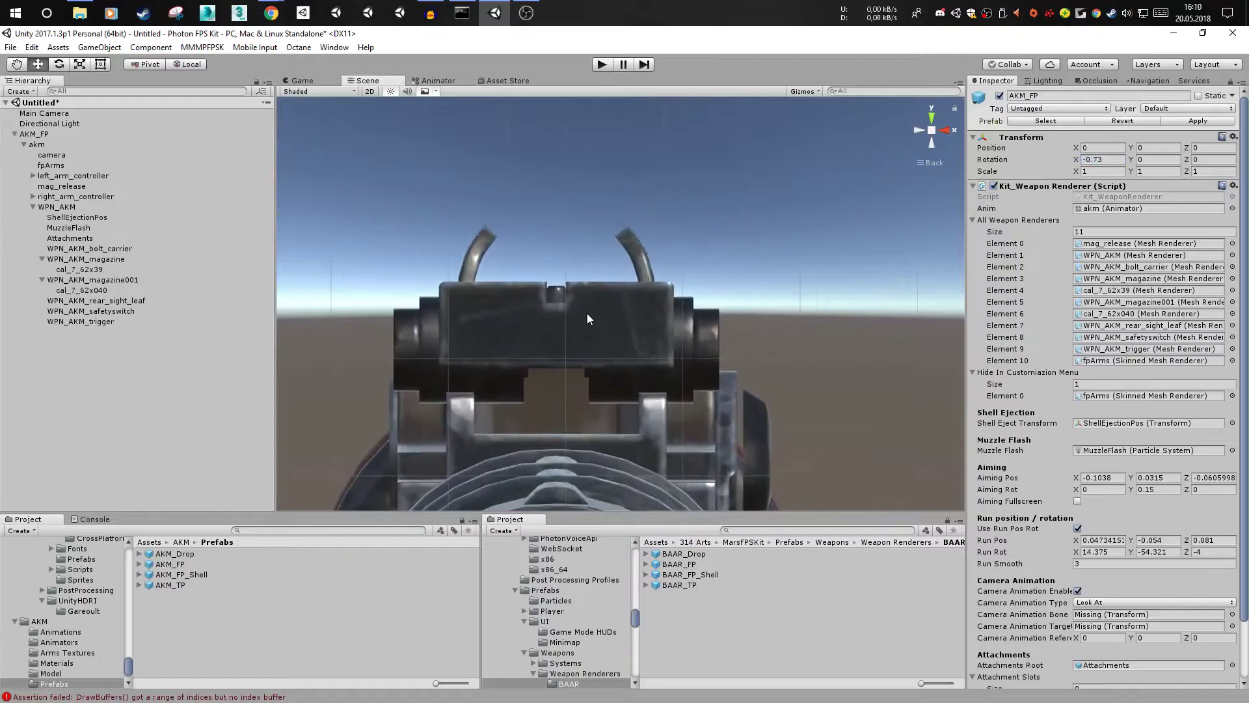
- Move AKM_FP to about X -0.079, Y 0.0138 so the camera lines up with the rear sight notch, and check the Game view
left_click(587, 318)
scroll(587, 318, "down", 8)
middle_click_drag(391, 287, 535, 349)
middle_click_drag(684, 318, 582, 300)
left_click_drag(487, 273, 163, 208)
scroll(674, 313, "up", 10)
middle_click_drag(473, 281, 574, 295)
scroll(620, 305, "up", 4)
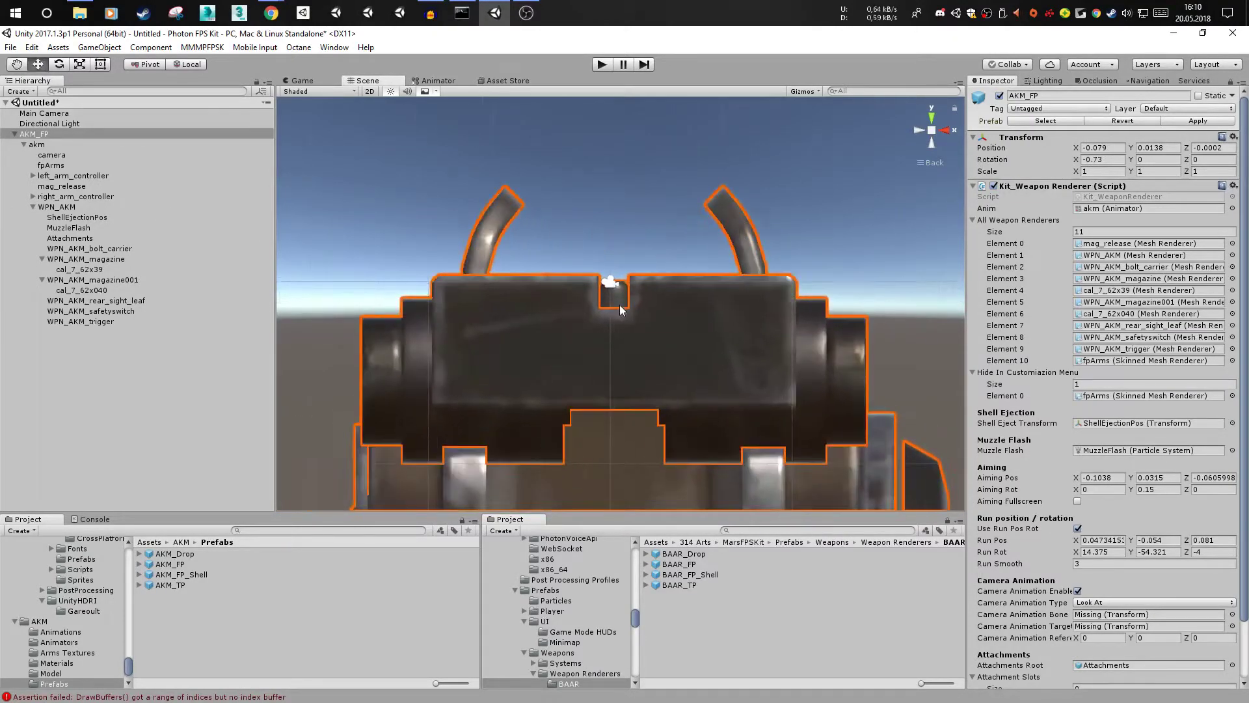
scroll(620, 306, "up", 3)
scroll(586, 267, "down", 8)
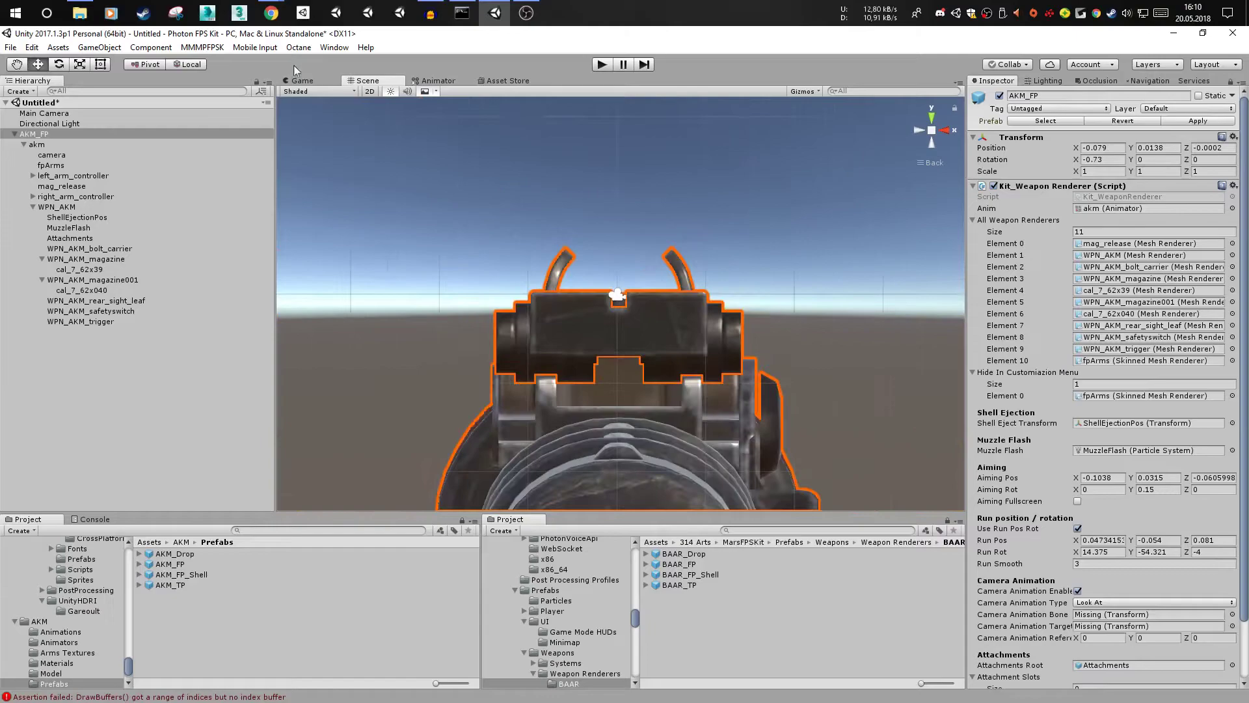
left_click(301, 81)
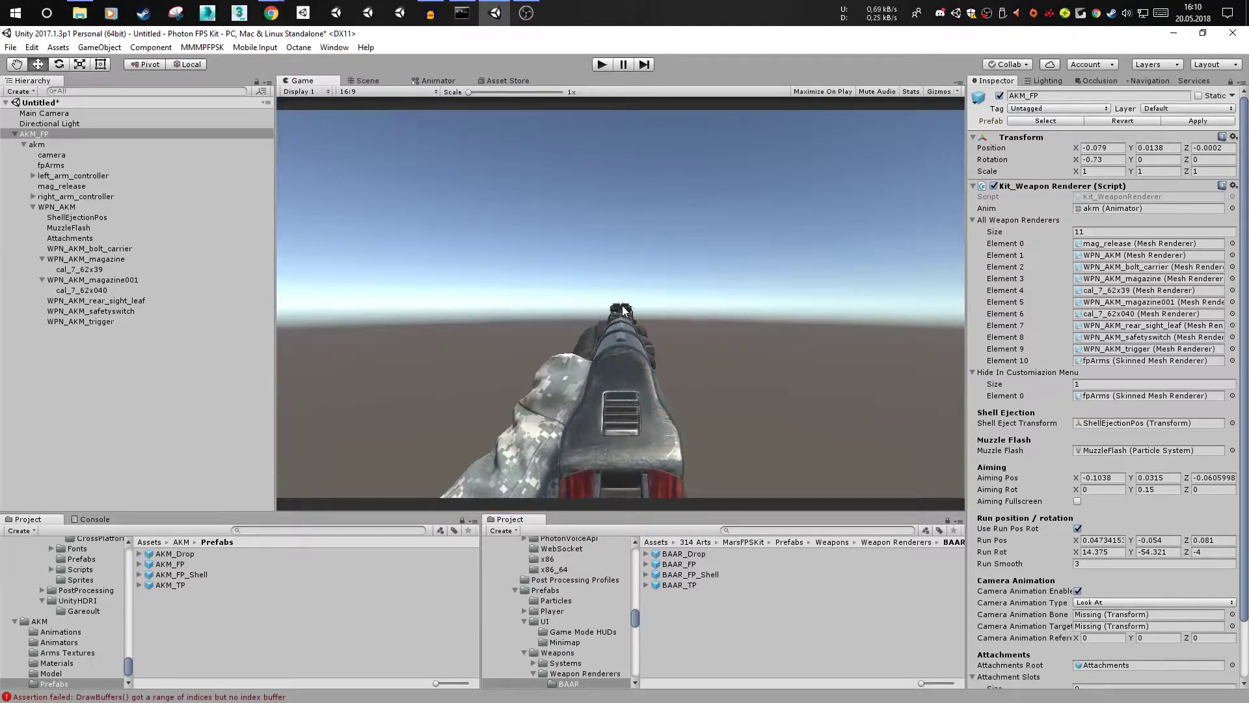
- Shift AKM_FP backward from the side view to about Y 0.0125, Z -0.0981, checking the aiming distance in the Game view
left_click(366, 80)
scroll(825, 256, "down", 5)
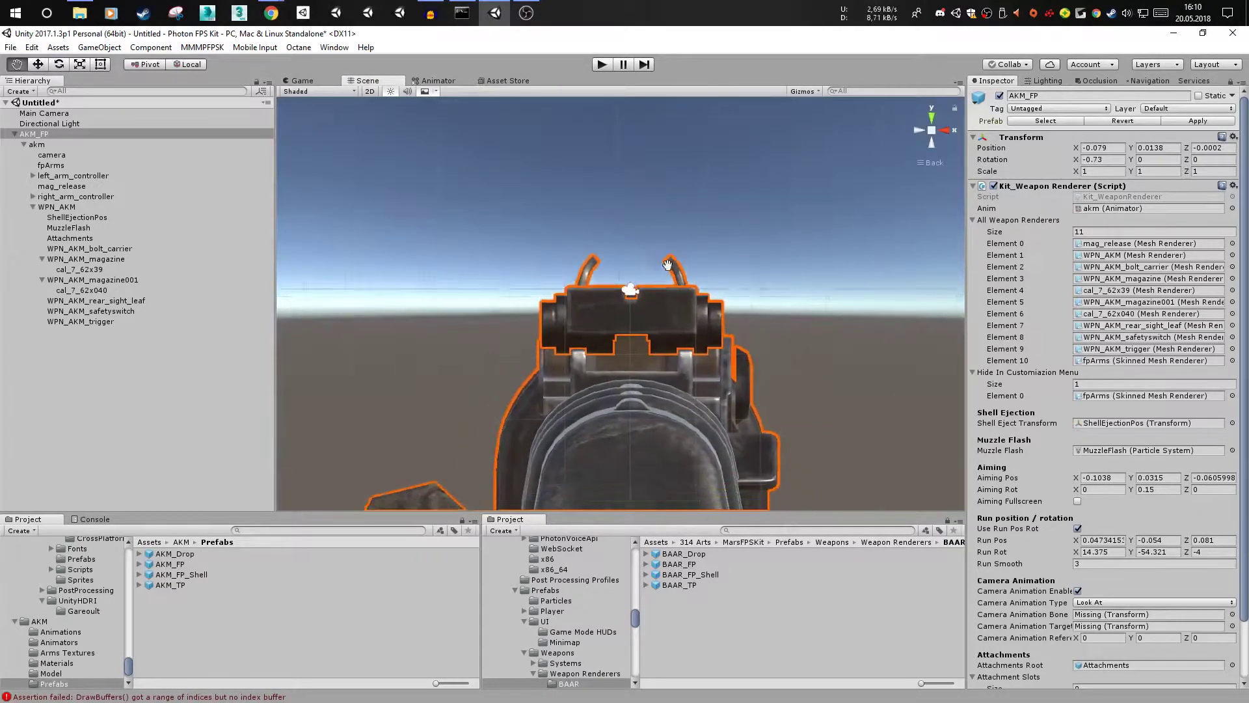
left_click(941, 132)
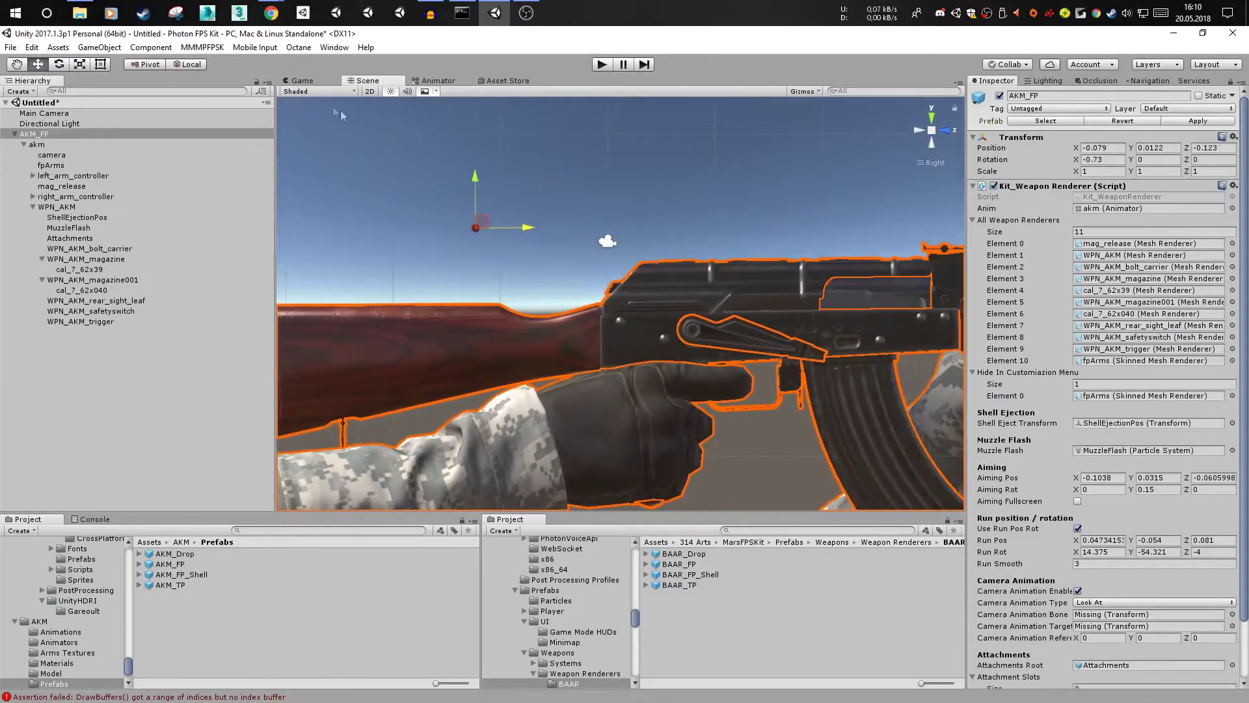
left_click(303, 81)
left_click(363, 81)
scroll(640, 249, "up", 3)
key("w")
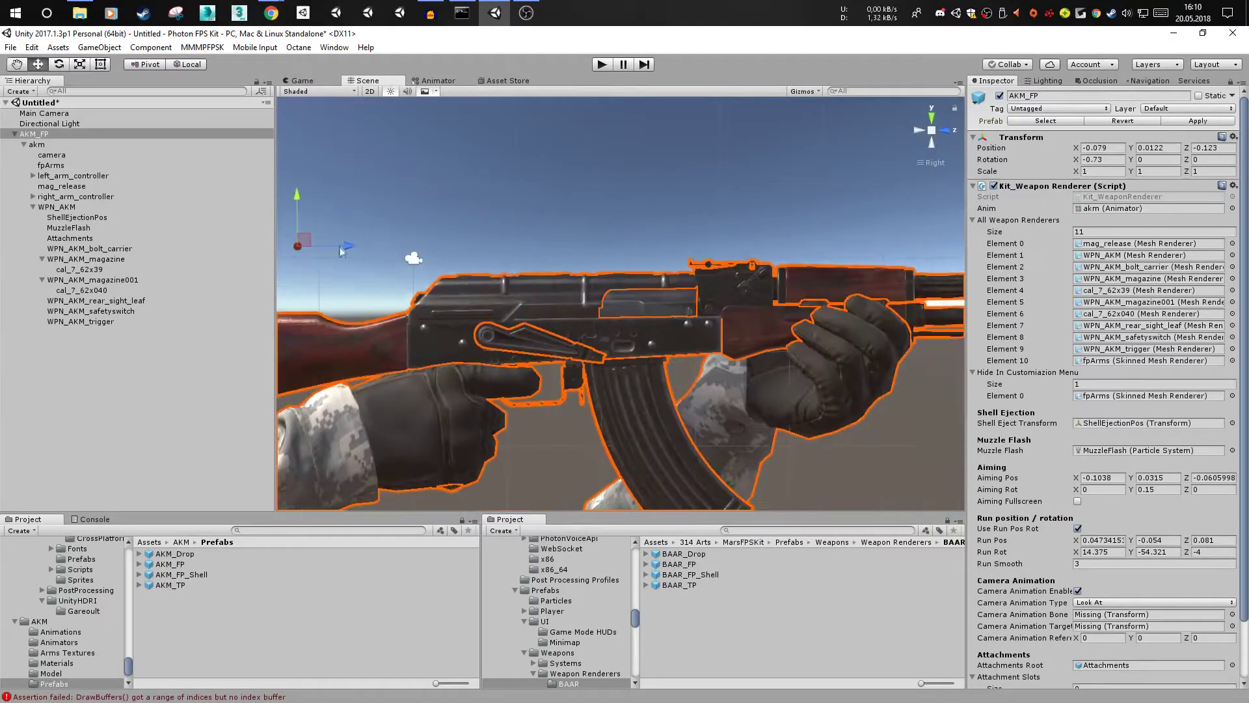
left_click_drag(332, 248, 356, 248)
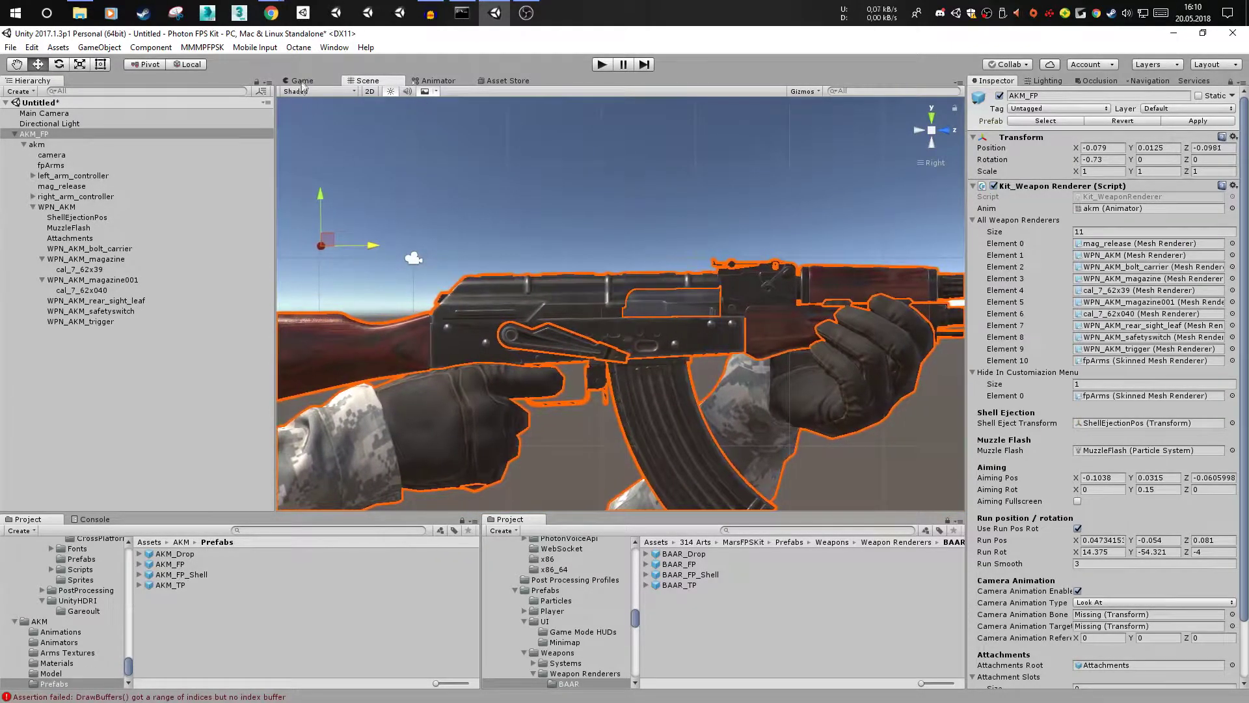
left_click(302, 82)
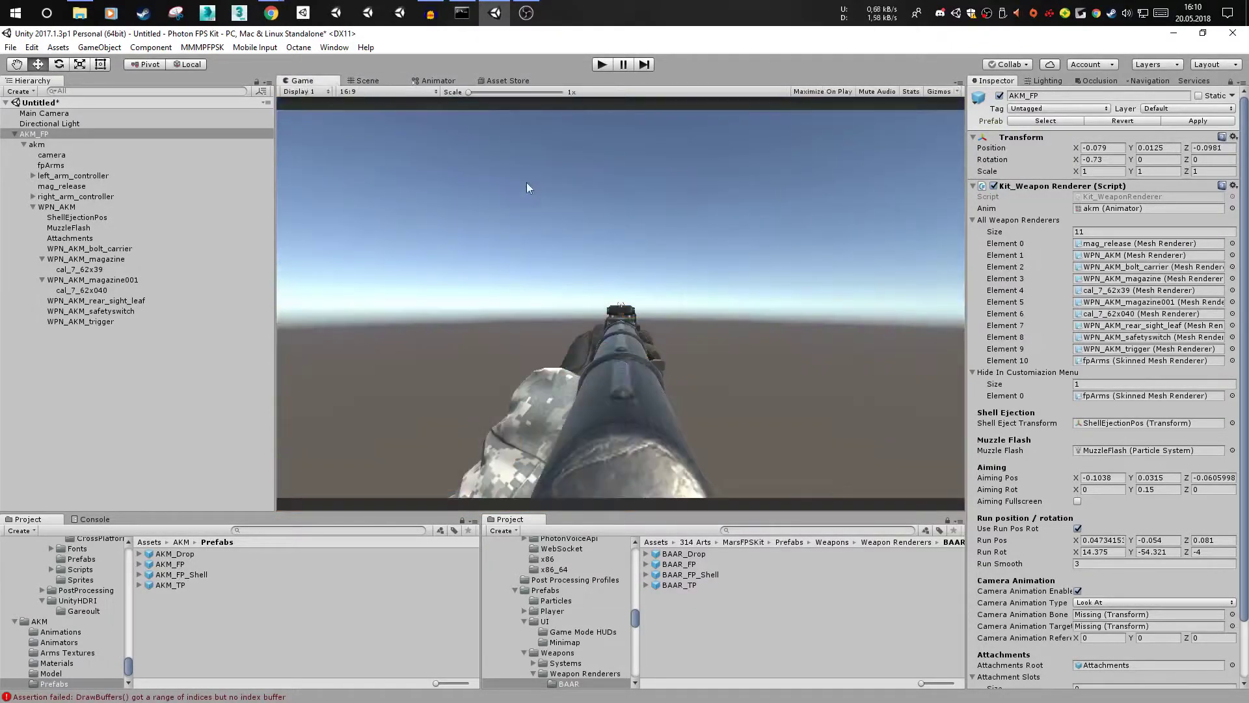
left_click(371, 82)
left_click_drag(846, 286, 952, 287, "alt")
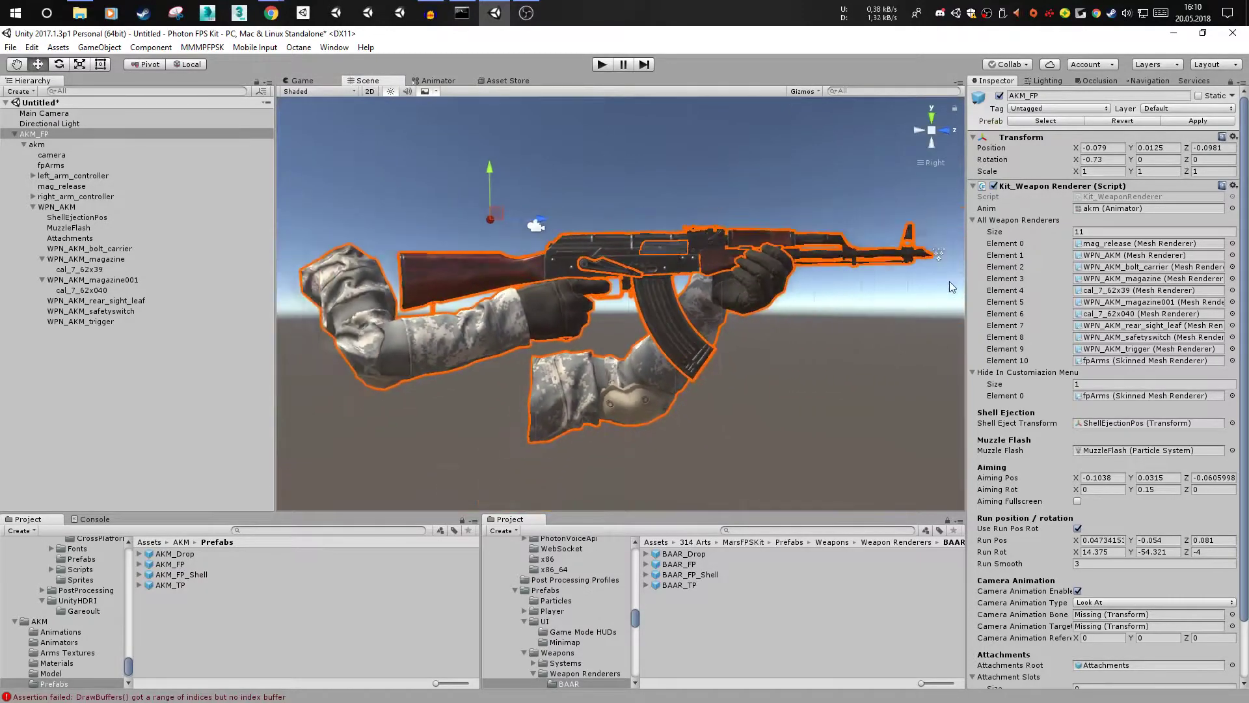
- Copy AKM_FP's position values into Aiming Pos as X -0.079, Y 0.0125, Z -0.0981
left_click(1103, 148)
key("ctrl+c")
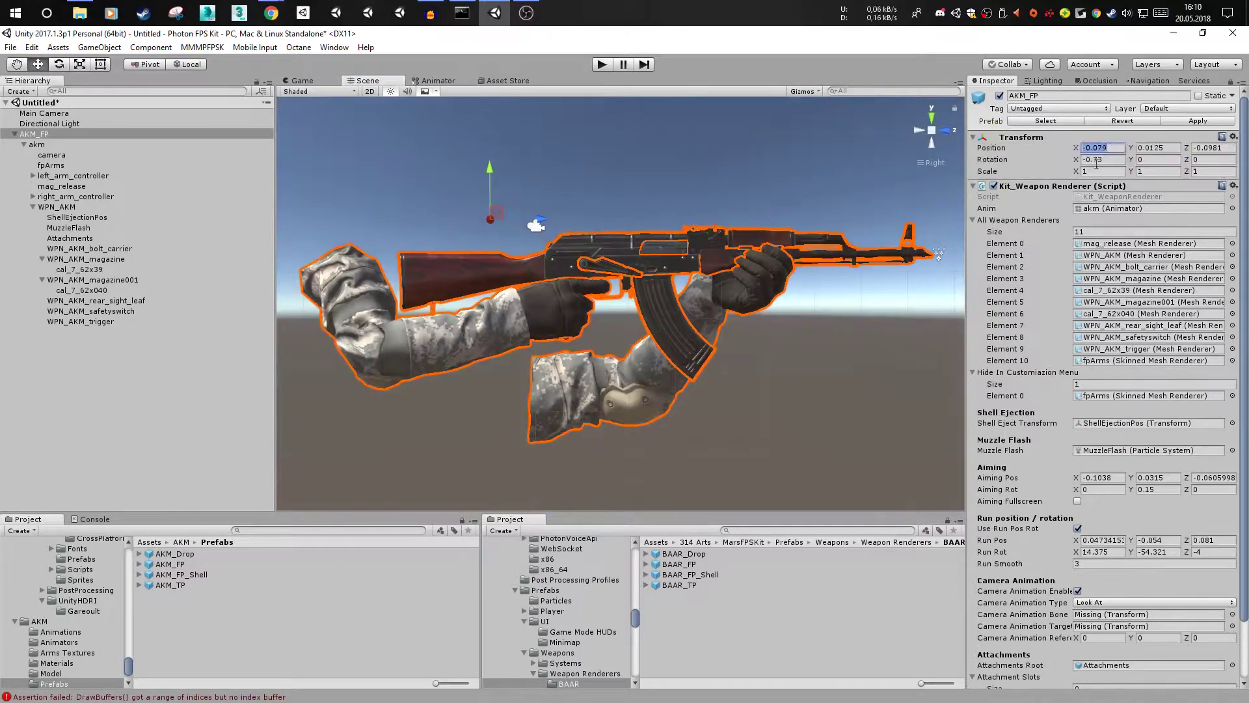
left_click(1002, 149)
left_click(1114, 477)
key("ctrl+v")
left_click(1156, 147)
key("ctrl+c")
left_click(1158, 477)
key("ctrl+v")
left_click(1216, 149)
key("ctrl+c")
left_click(1212, 477)
key("ctrl+v")
- Copy AKM_FP's X rotation of -0.73 into Aiming Rot and set the Aiming Rot Y value to 0
left_click(1102, 160)
key("ctrl+c")
left_click(1106, 489)
key("ctrl+v")
key("Tab")
type("0")
key("Tab")
- Reset AKM_FP's position and X rotation to 0
left_click(1101, 148)
type("0")
left_click(1101, 159)
type("0")
left_click(1158, 147)
type("0")
left_click(1214, 148)
key("BackSpace")
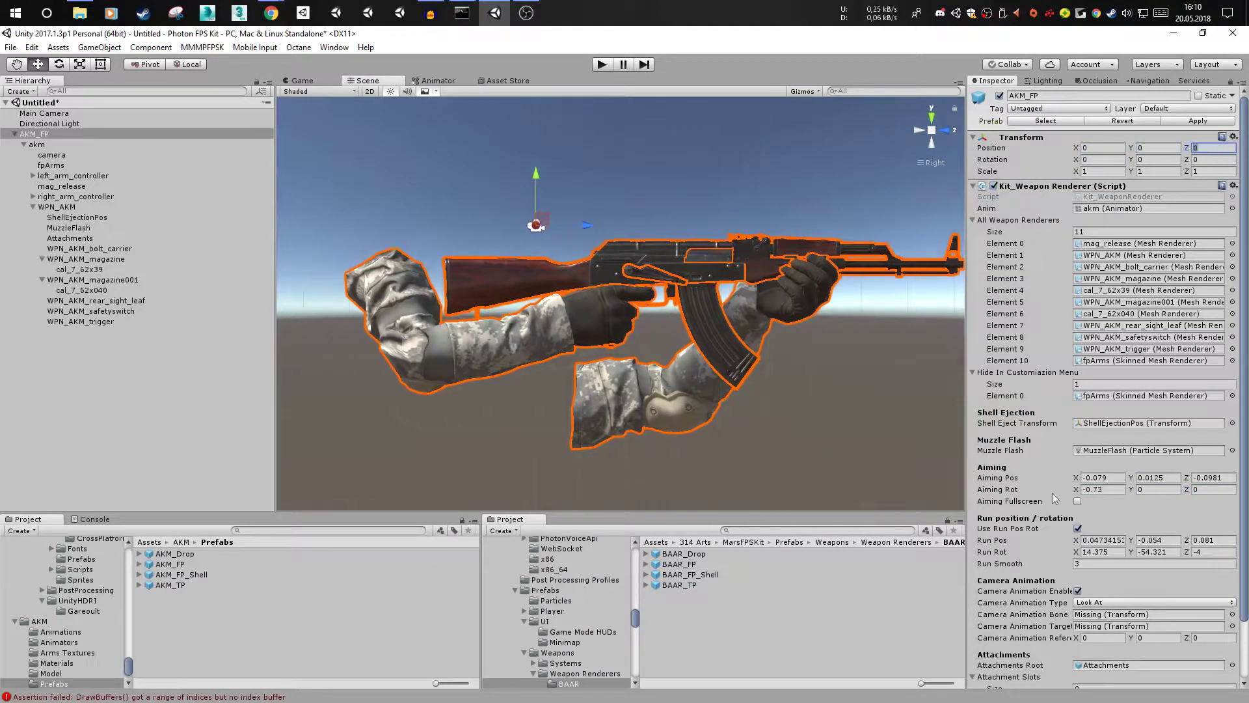
- Scrub the draw clip in the Animation window with akm's camera object selected to examine how its transform is animated
scroll(1062, 519, "down", 3)
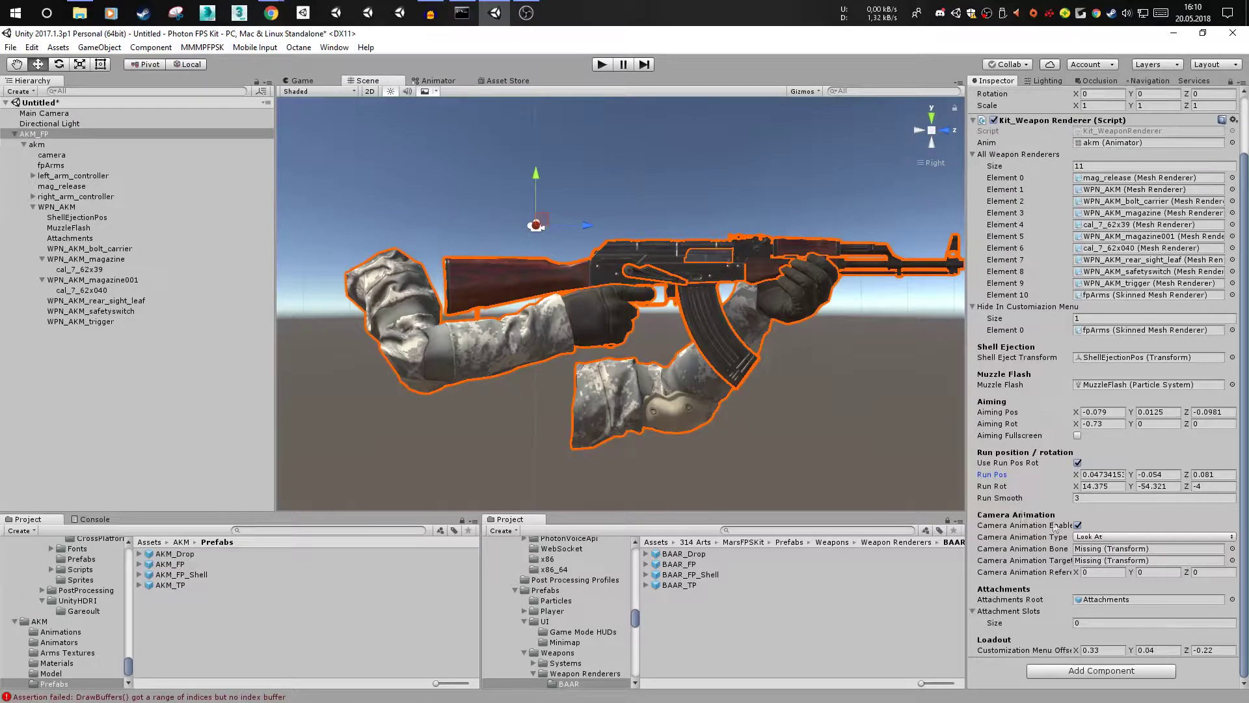
left_click(58, 156)
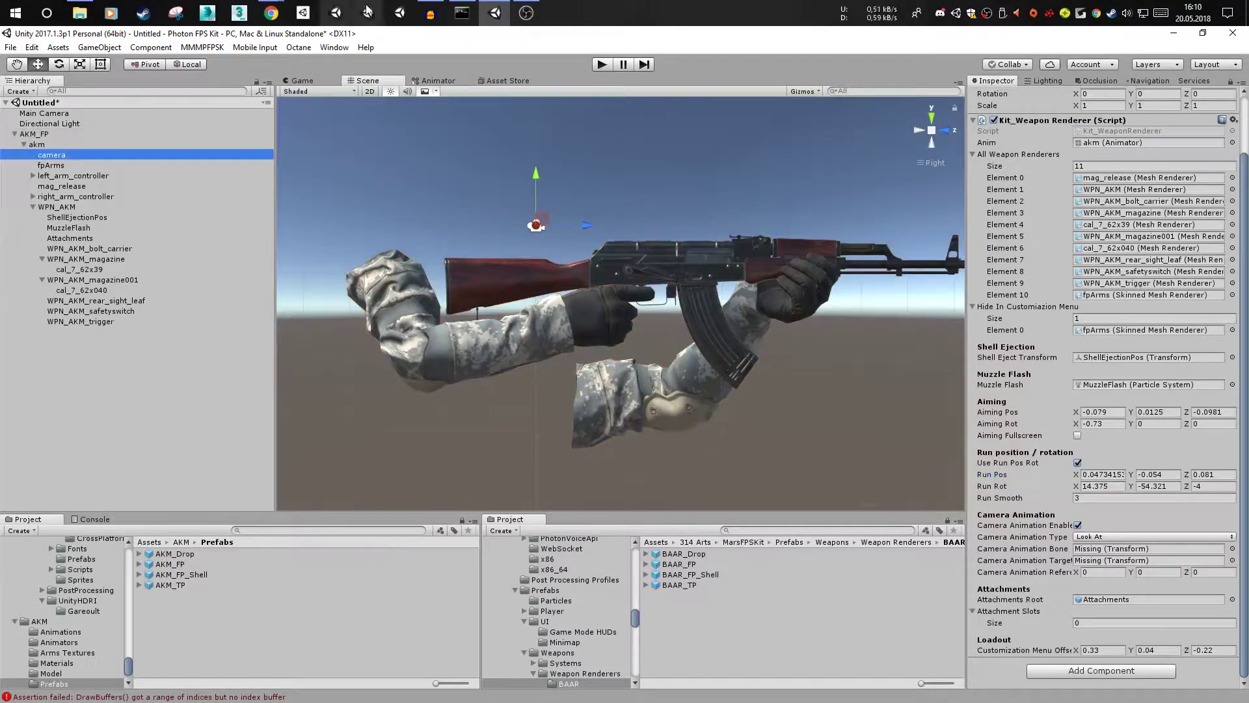
left_click(333, 48)
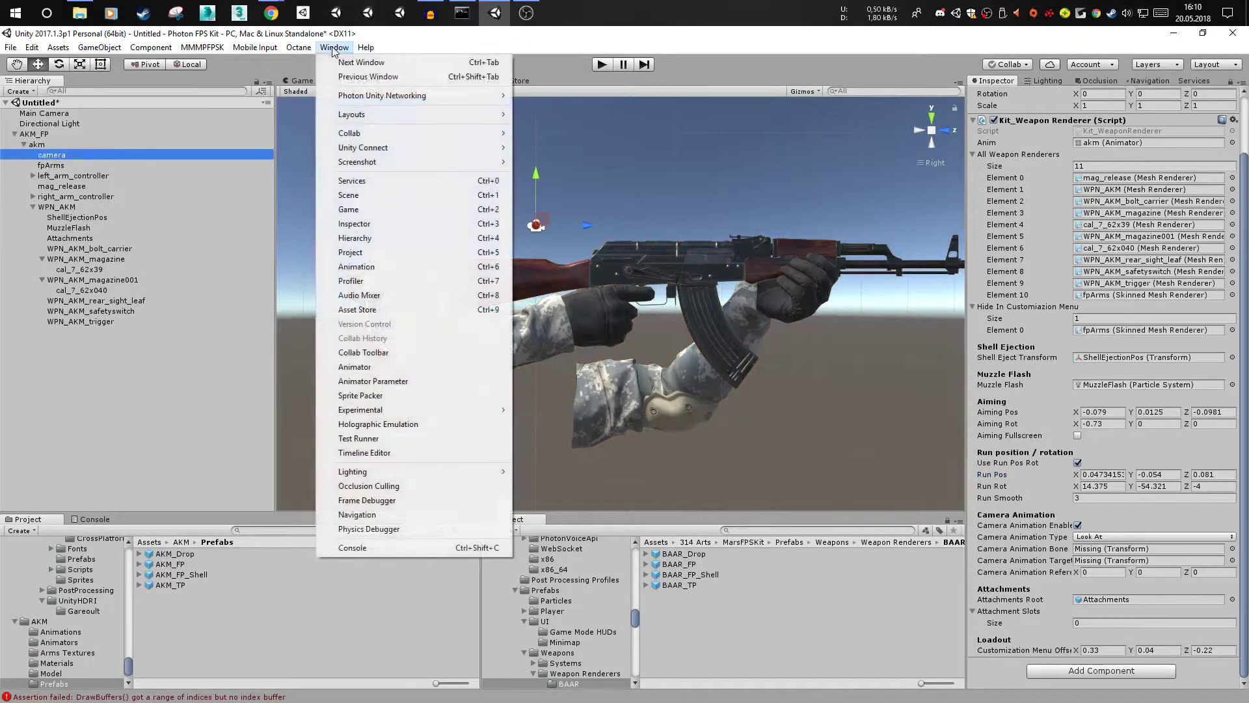
left_click(376, 268)
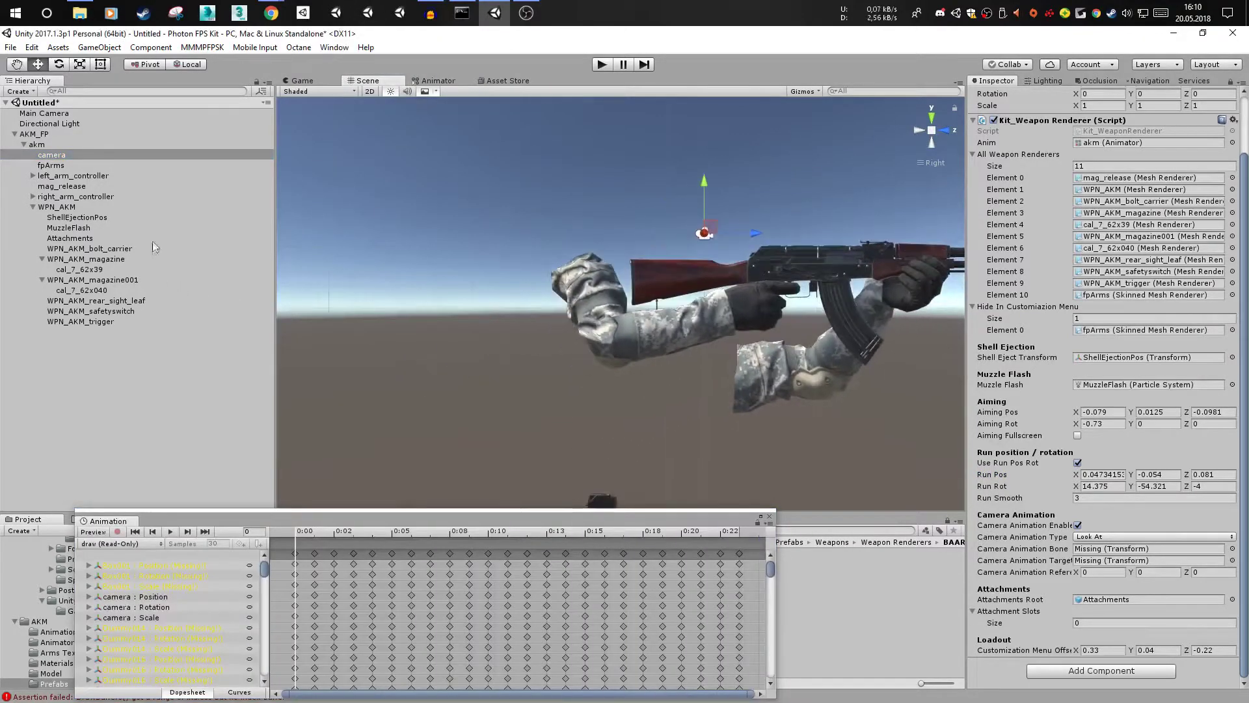
left_click_drag(190, 516, 213, 395)
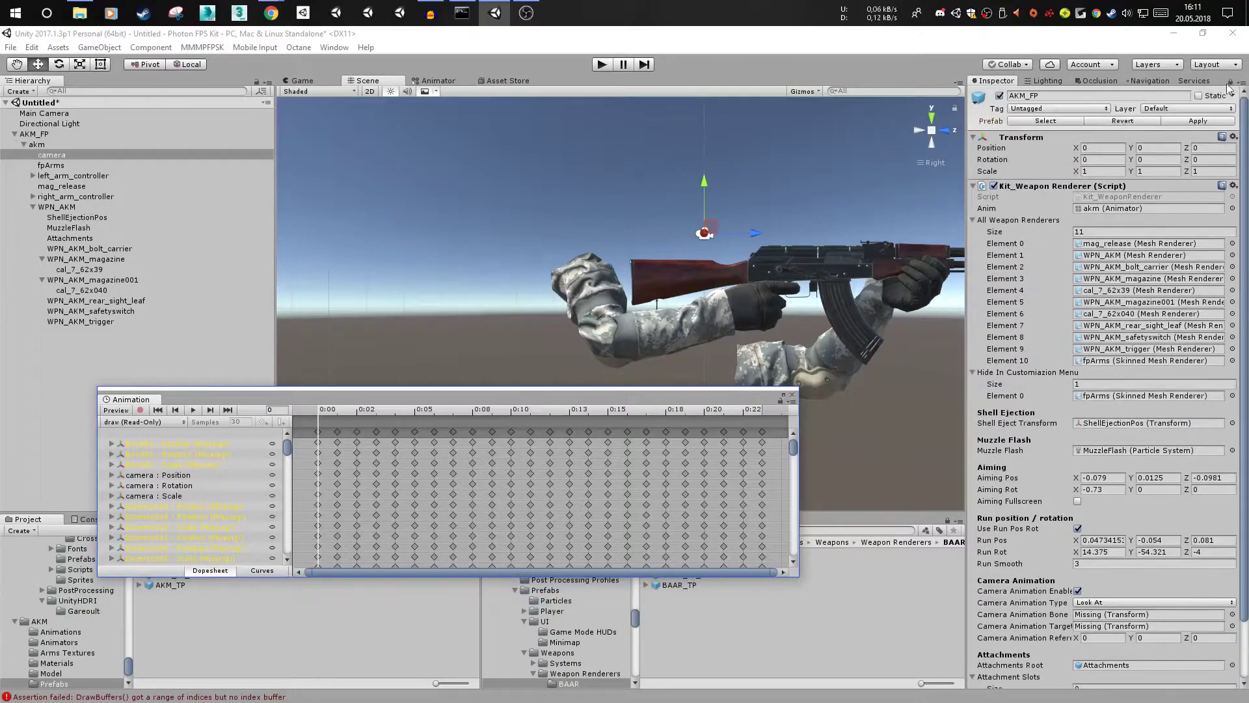
left_click_drag(330, 416, 716, 417)
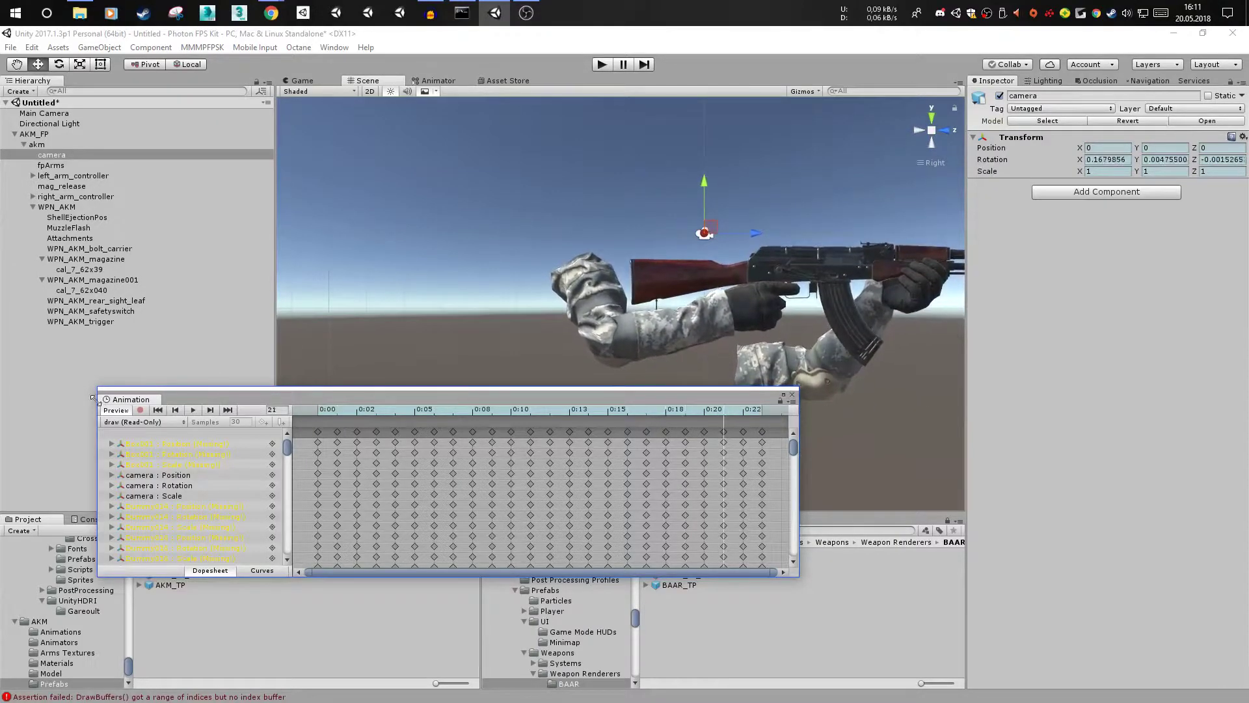
left_click(96, 400)
- Set AKM_FP's Camera Animation Type to Copy and assign akm's camera object as the Camera Animation Bone
left_click(34, 134)
scroll(1074, 423, "down", 3)
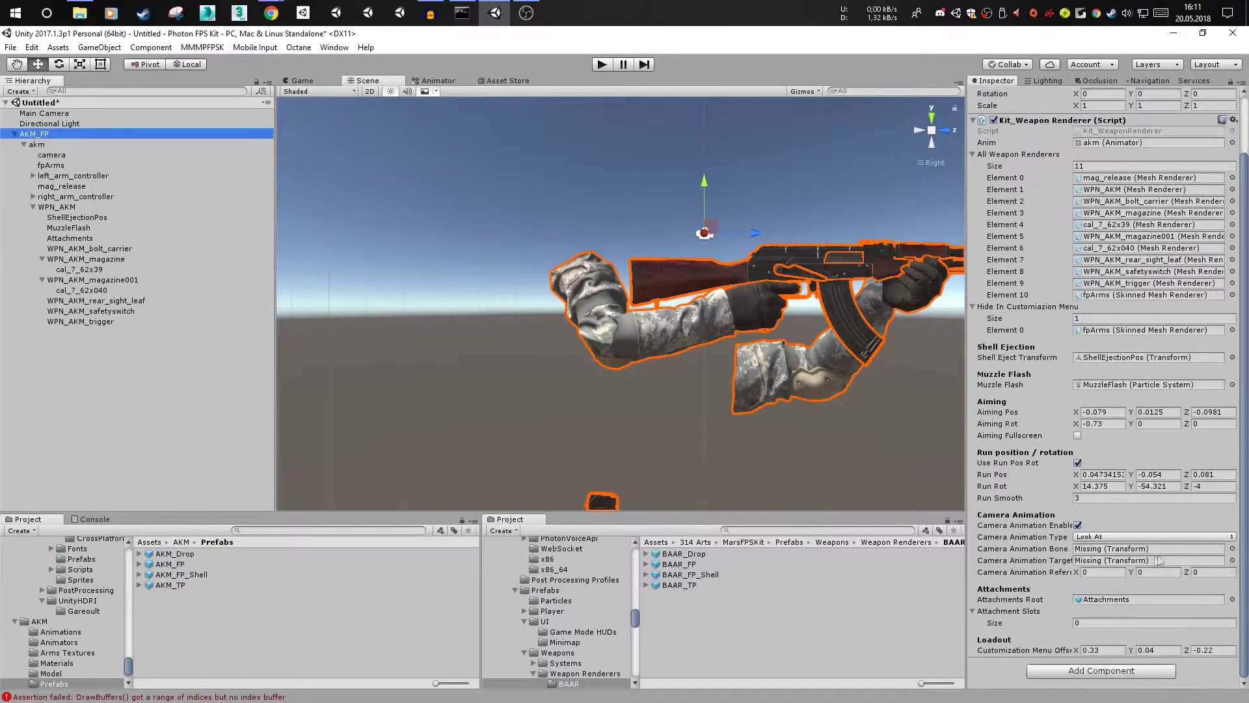
left_click(1108, 546)
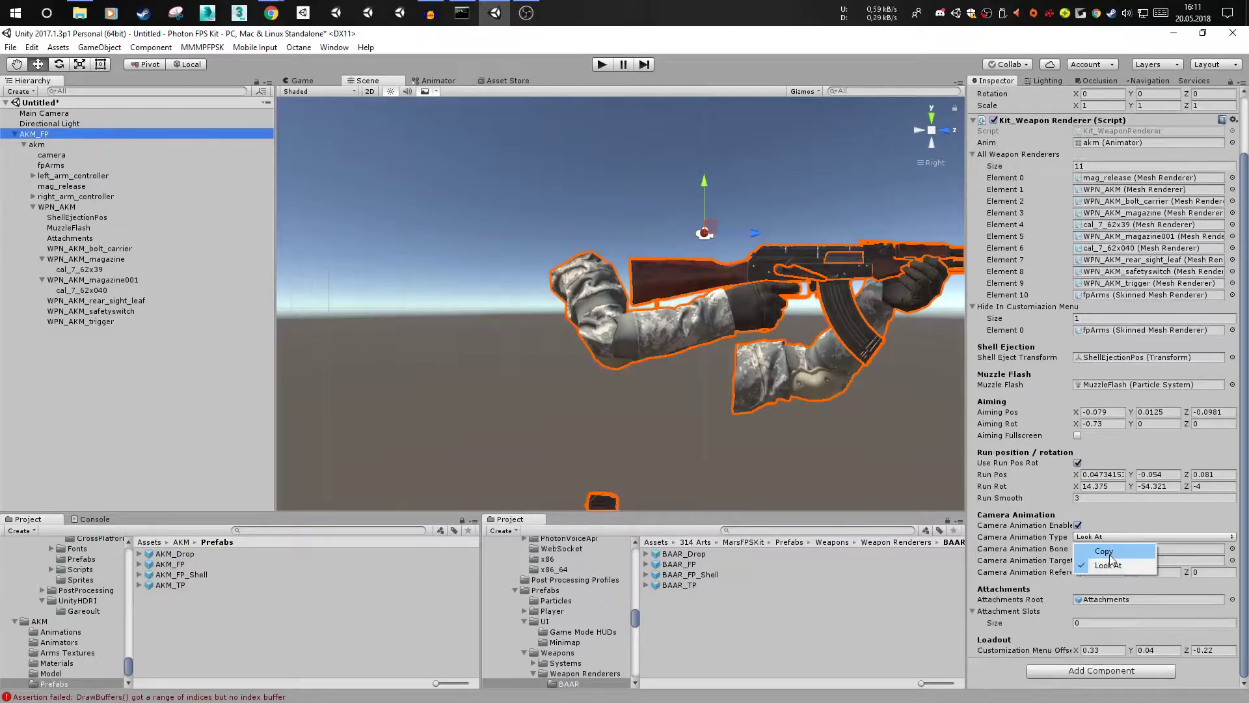
left_click(1111, 552)
left_click_drag(52, 155, 1101, 555)
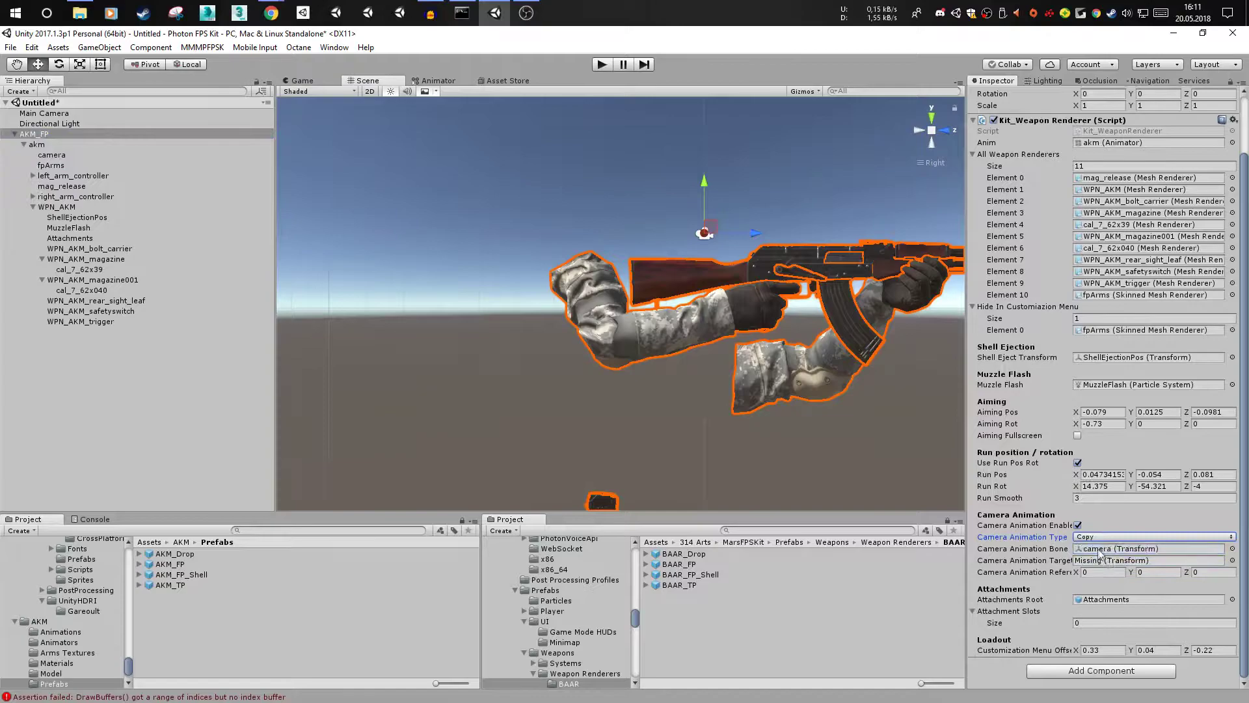
- Clear the Camera Animation Target reference, leave camera animation enabled, and display the Game view
left_click(1019, 565)
key("Delete")
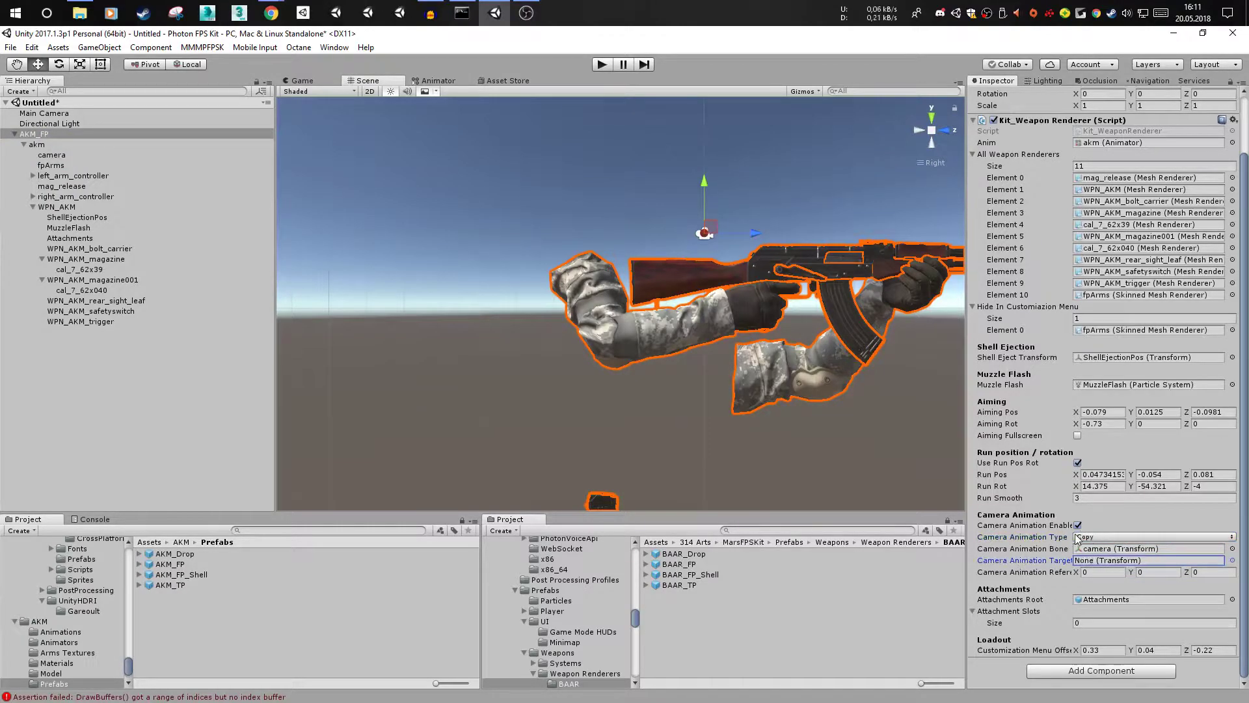
left_click(1078, 525)
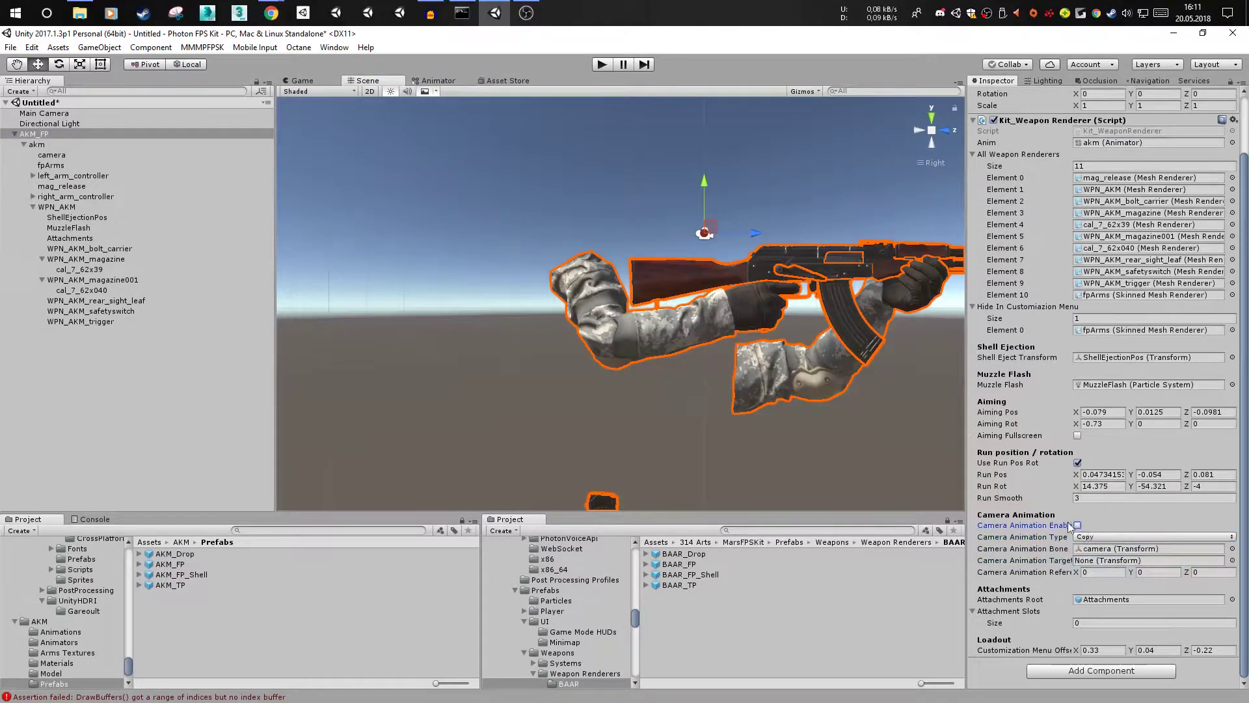
left_click(301, 81)
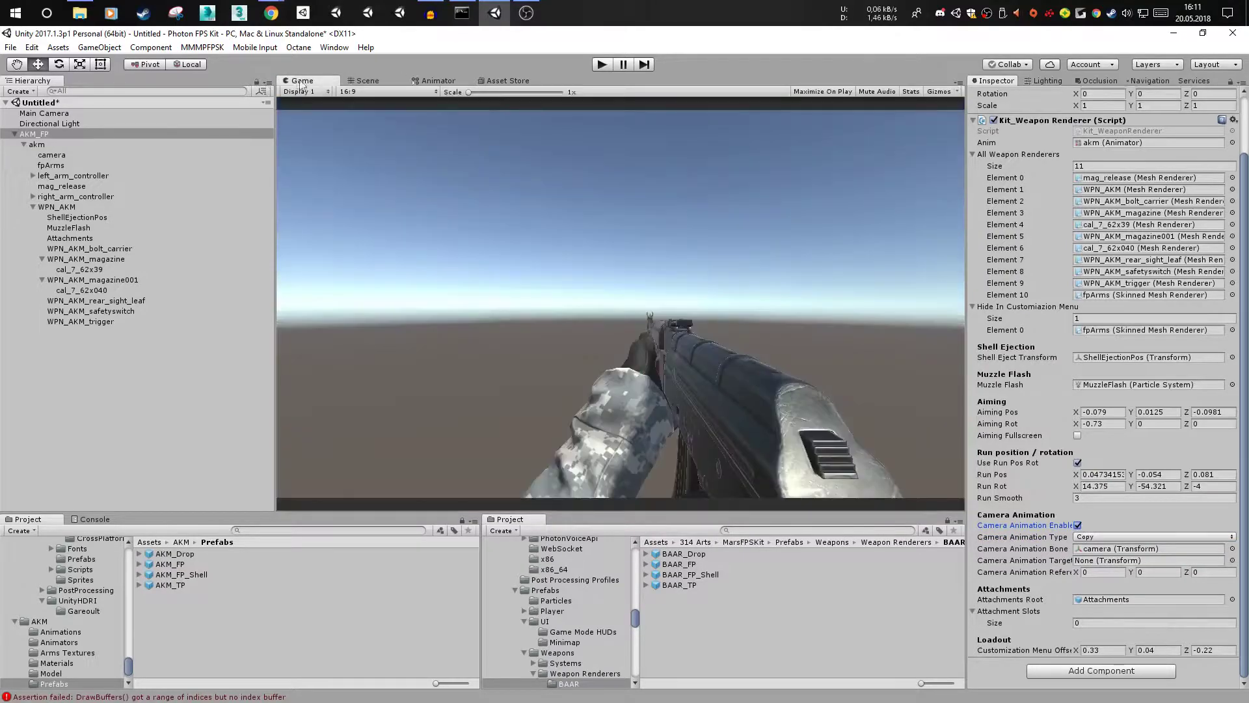
- Apply AKM_FP's changes to its prefab
scroll(1024, 177, "up", 2)
left_click(1205, 120)
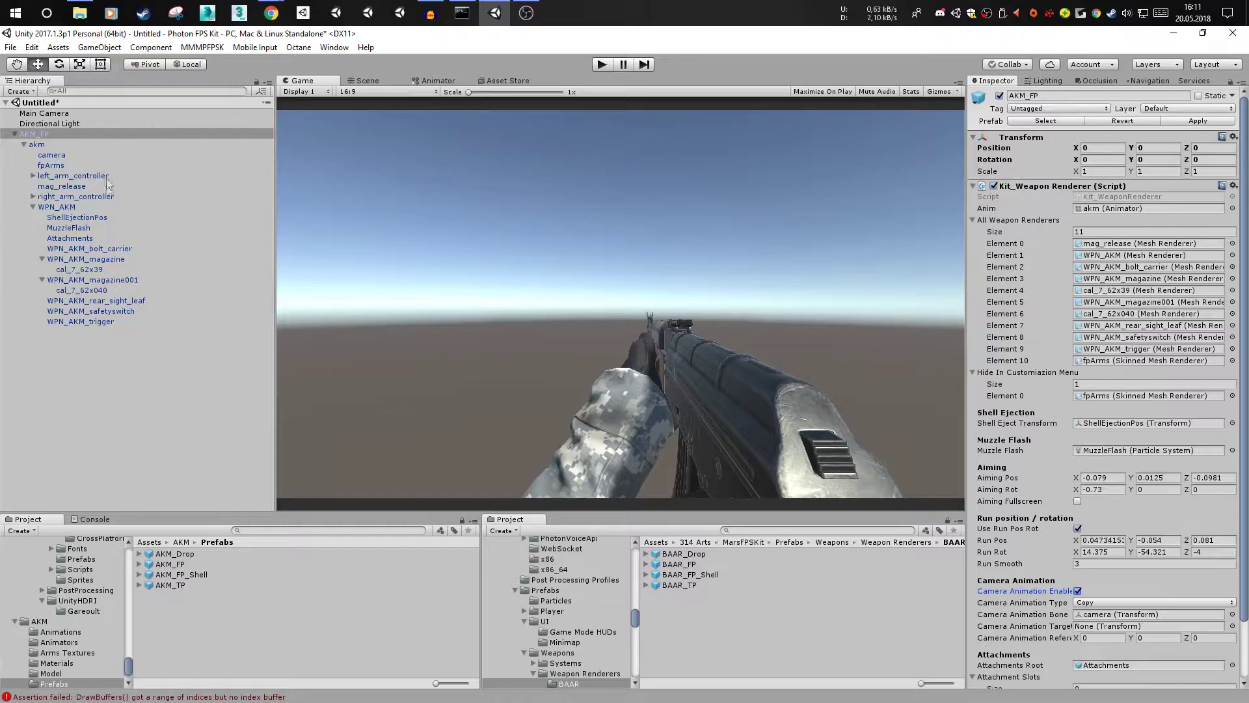
- Set Cast Shadows to Off and disable the Mesh Renderer on mag_release, WPN_AKM and all its weapon part meshes
left_click(101, 325)
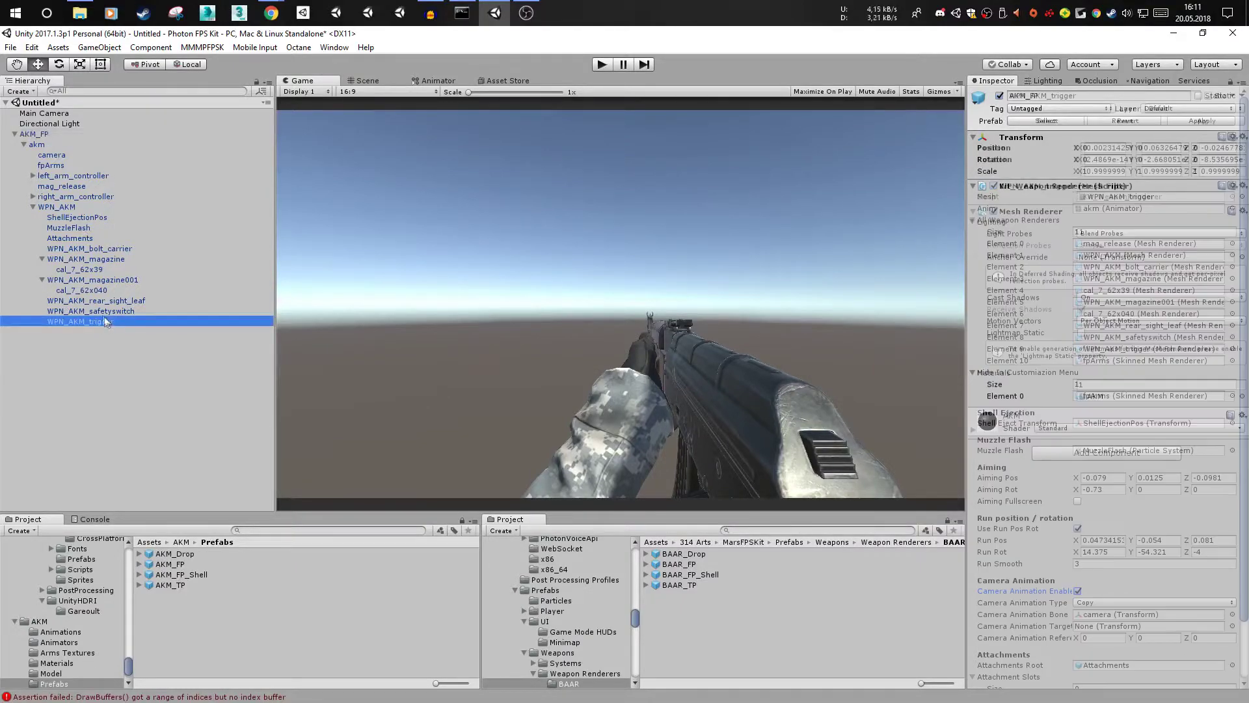
left_click(82, 249, "shift")
left_click(68, 207, "ctrl")
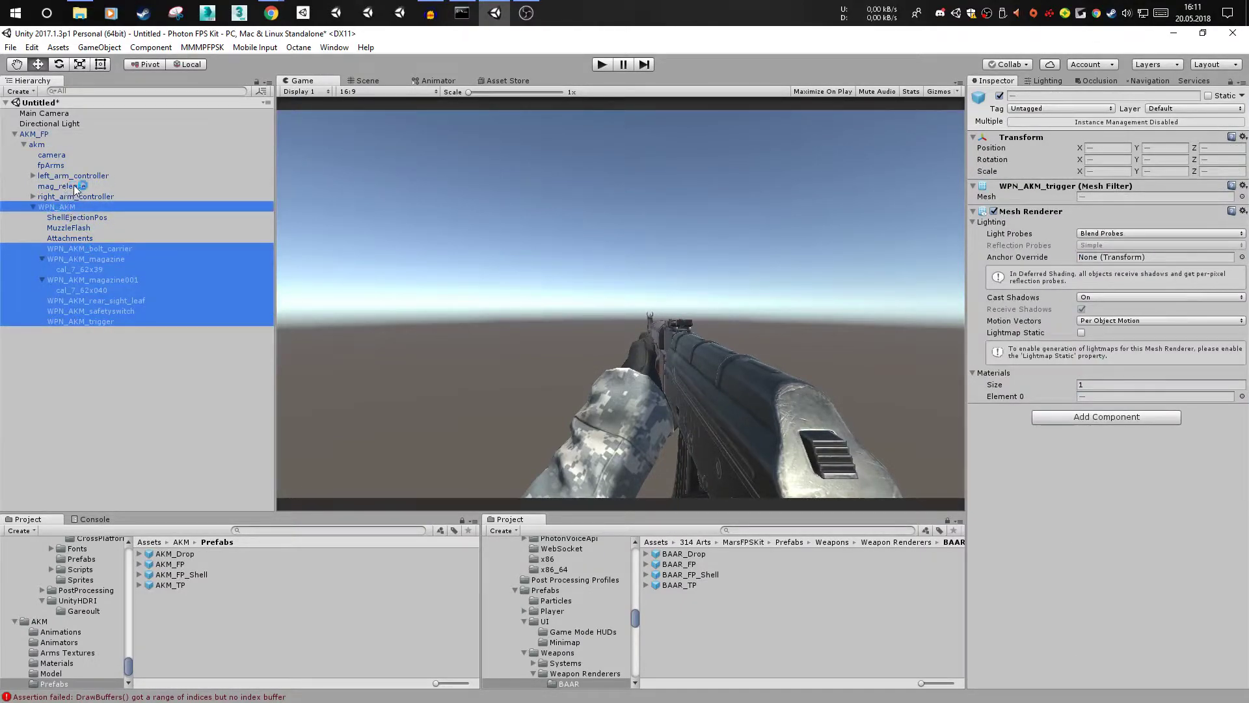
left_click(65, 187, "ctrl")
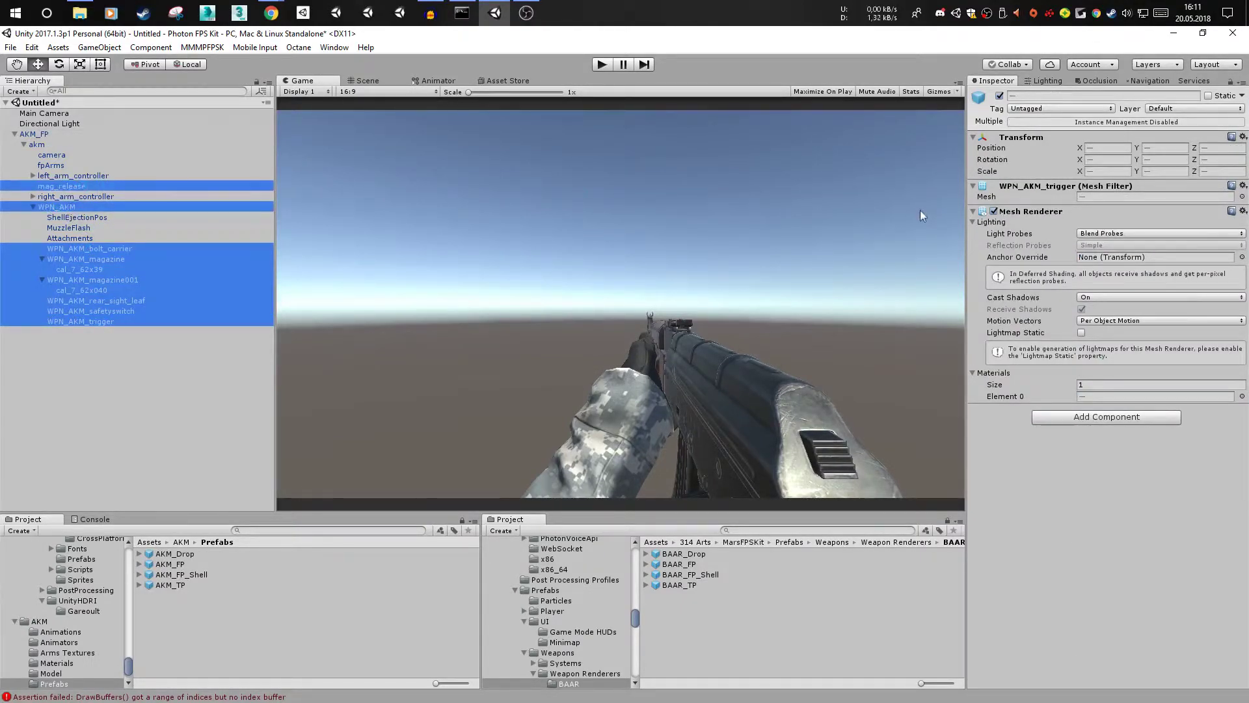
left_click(1102, 298)
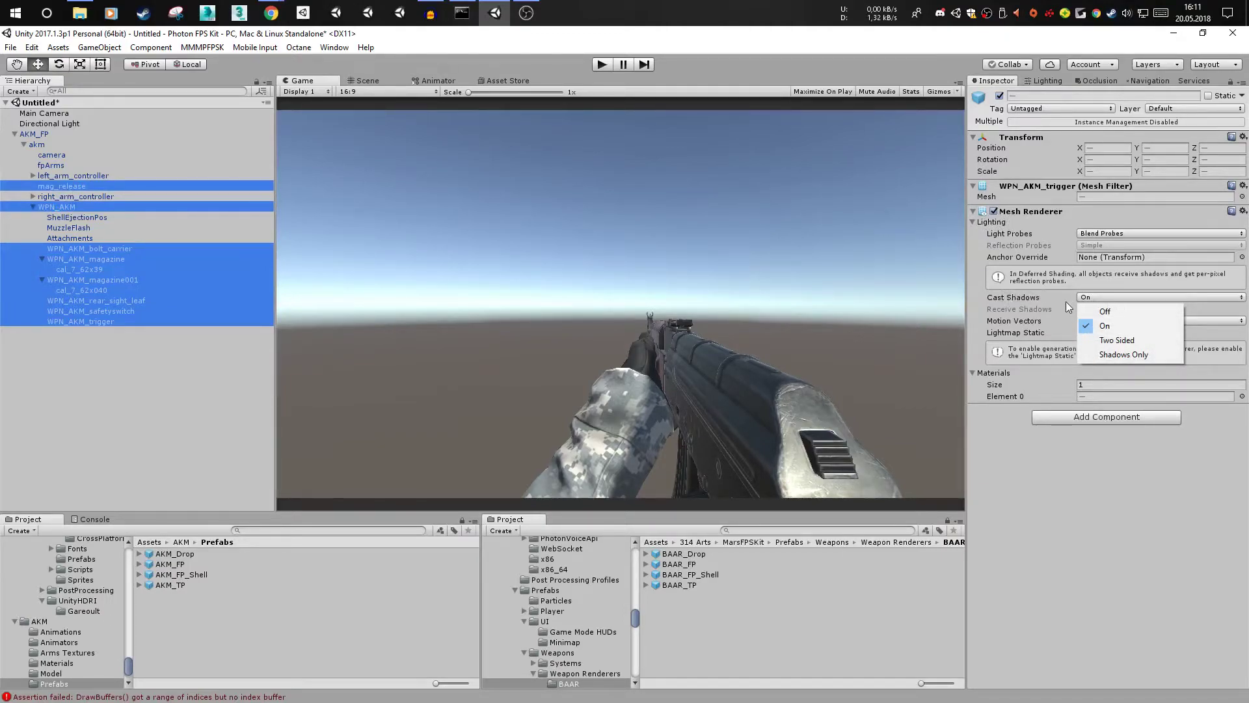
left_click(1109, 311)
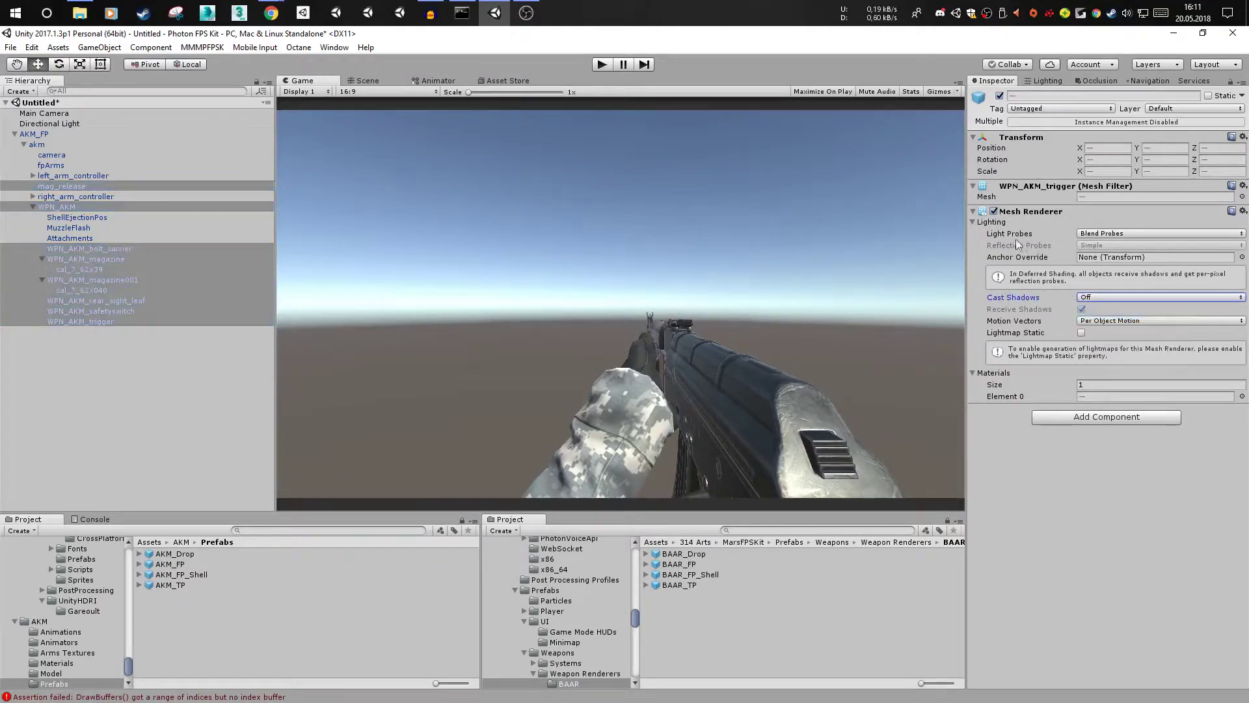
left_click(994, 212)
- Set fpArms' Cast Shadows to Off and disable its Skinned Mesh Renderer
left_click(66, 165)
left_click(1106, 378)
left_click(1106, 393)
left_click(993, 185)
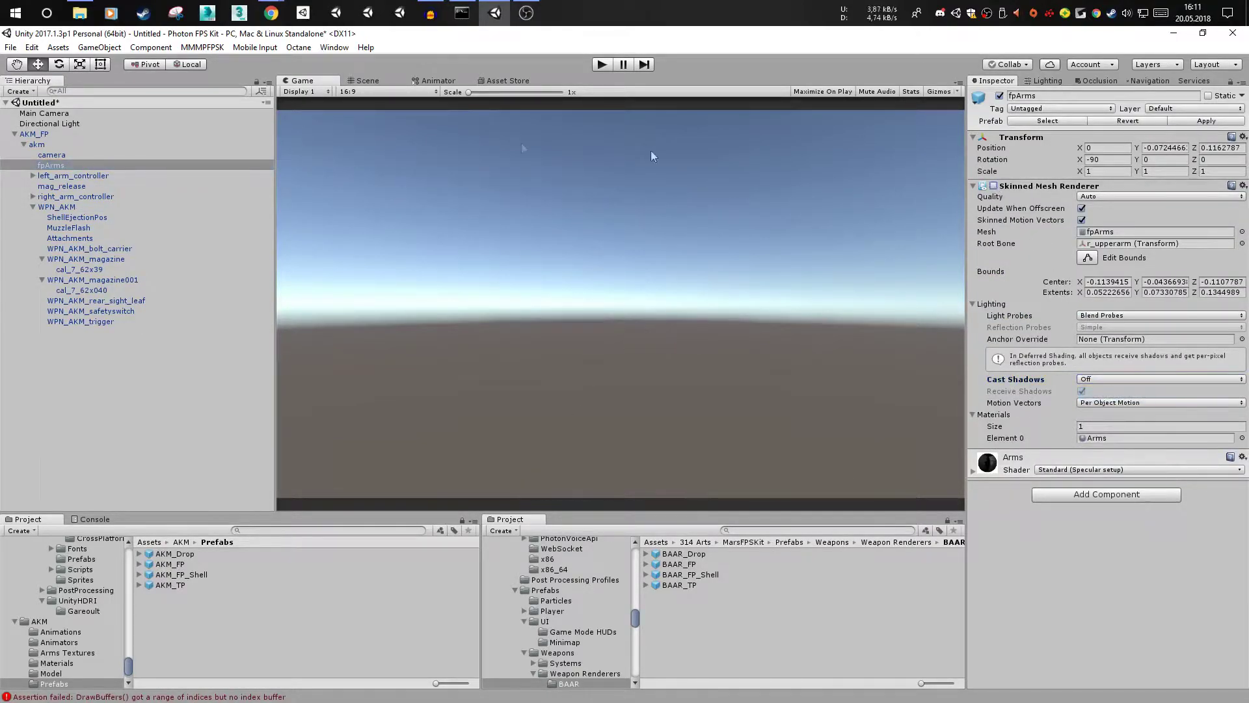
- Apply the renderer changes to the AKM_FP prefab and delete AKM_FP from the scene
left_click(66, 186)
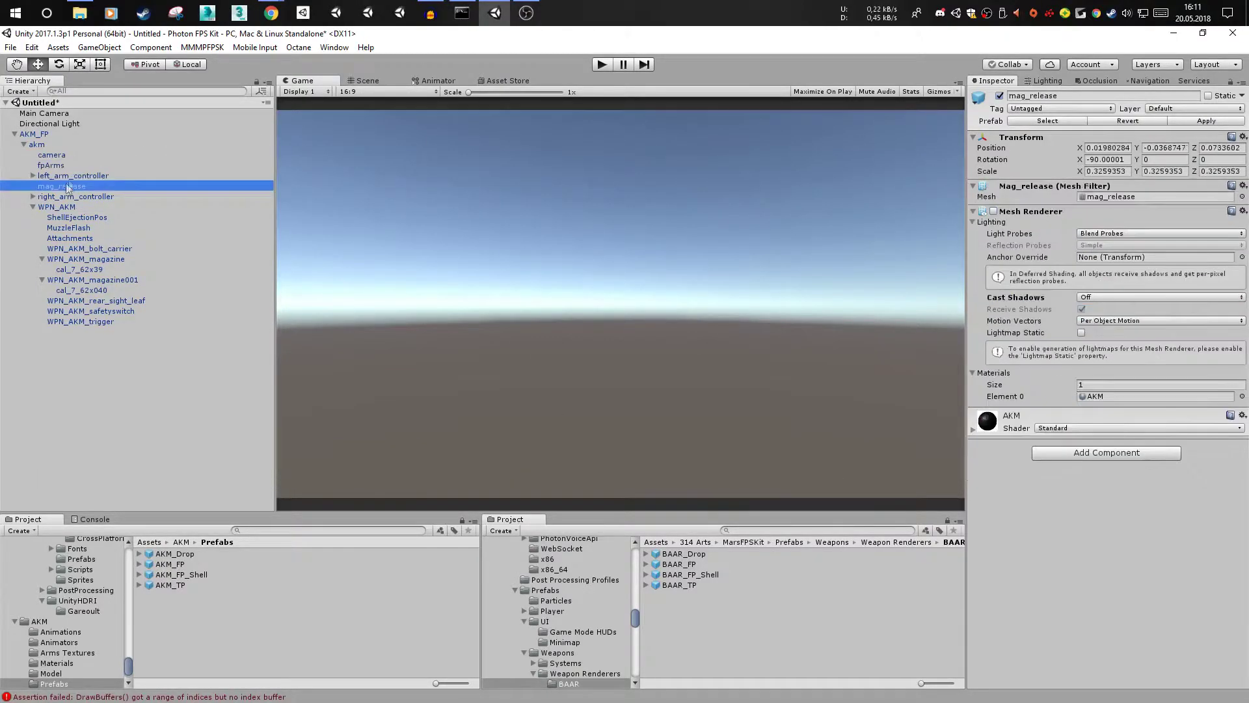
left_click(1188, 124)
left_click(34, 134)
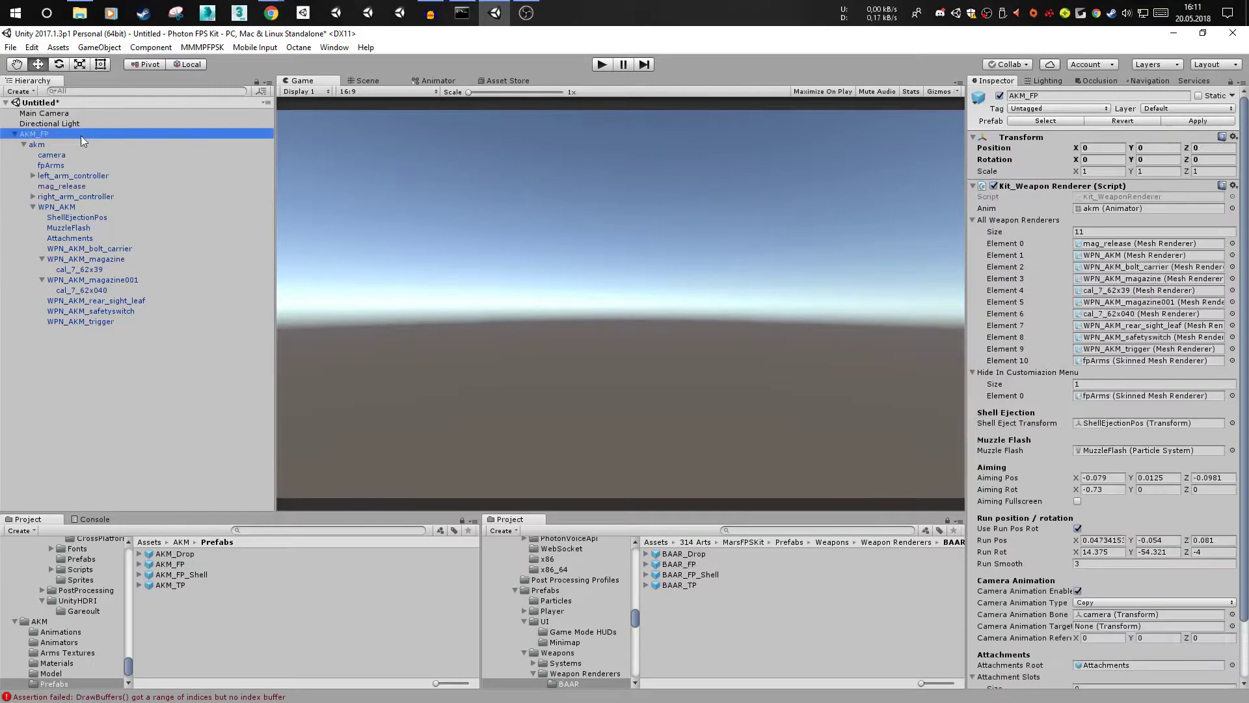
key("Delete")
- Add the AKM_Drop prefab to the hierarchy and frame it in the Scene view
left_click(203, 553)
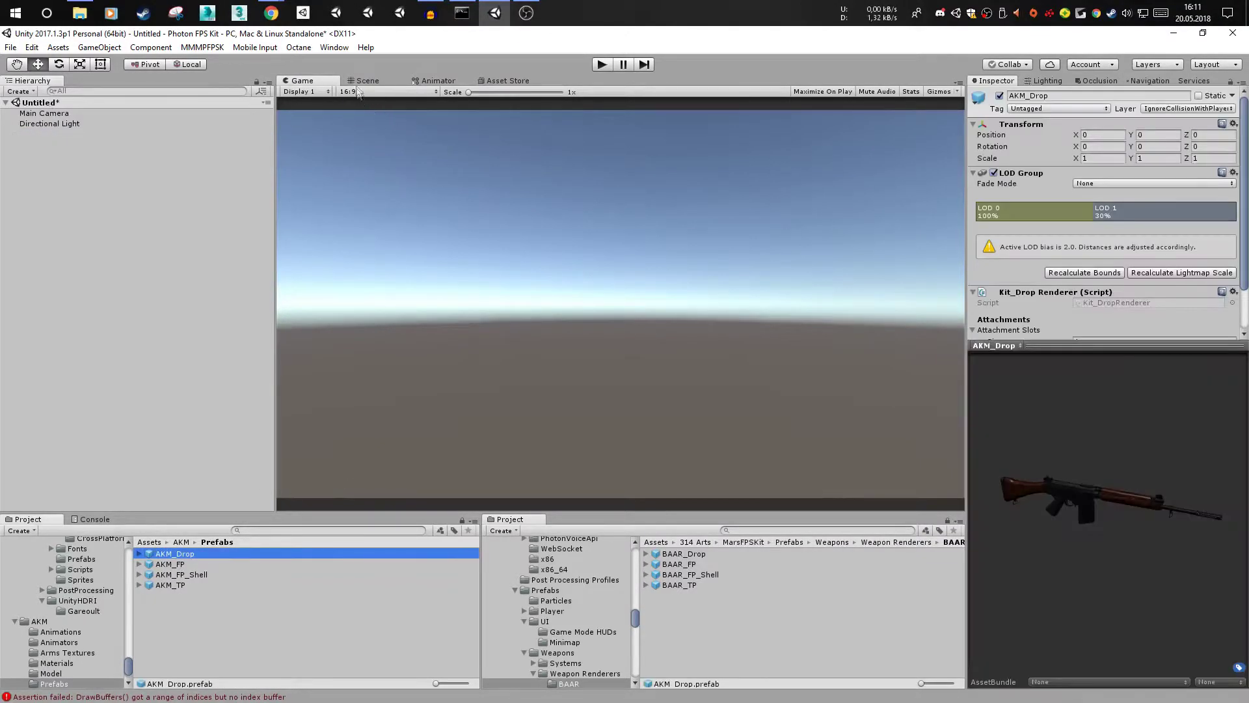
left_click(361, 80)
left_click(190, 554)
left_click_drag(192, 555, 173, 262)
key("f")
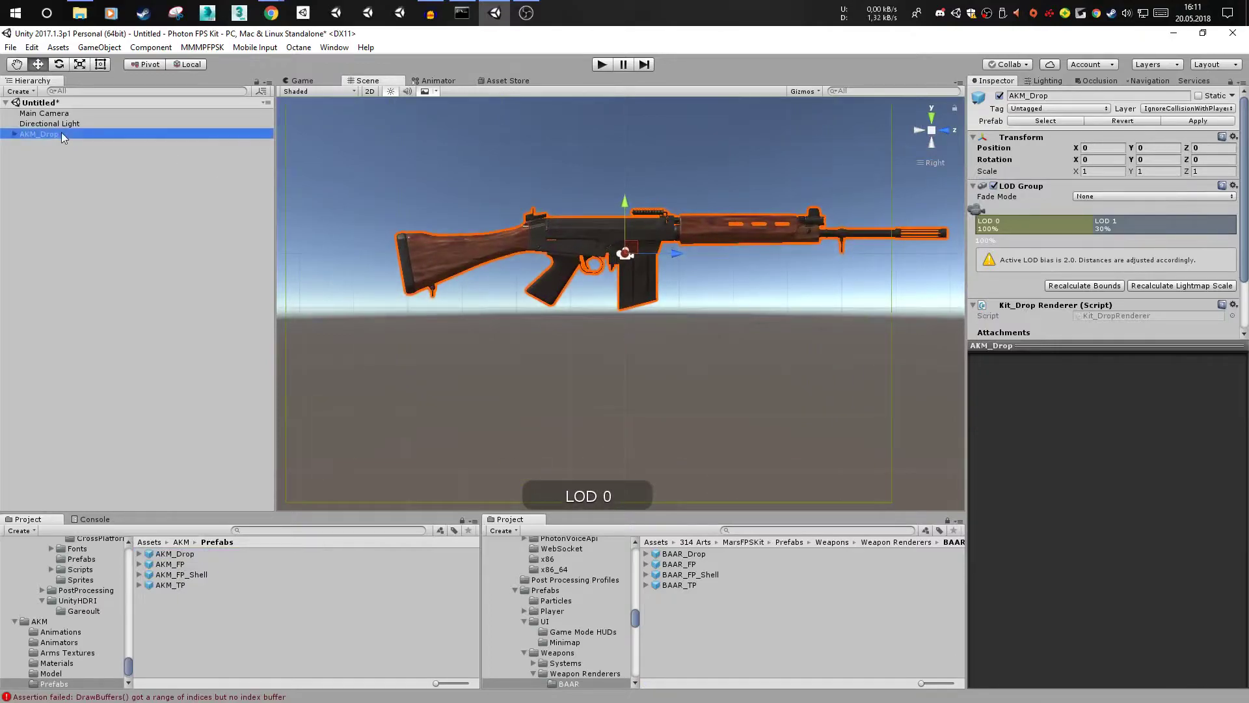
- Delete the Silencer from the Attachments object under AKM_Drop's LOD0
key("Right")
key("Down")
key("Right")
key("Down")
key("Right")
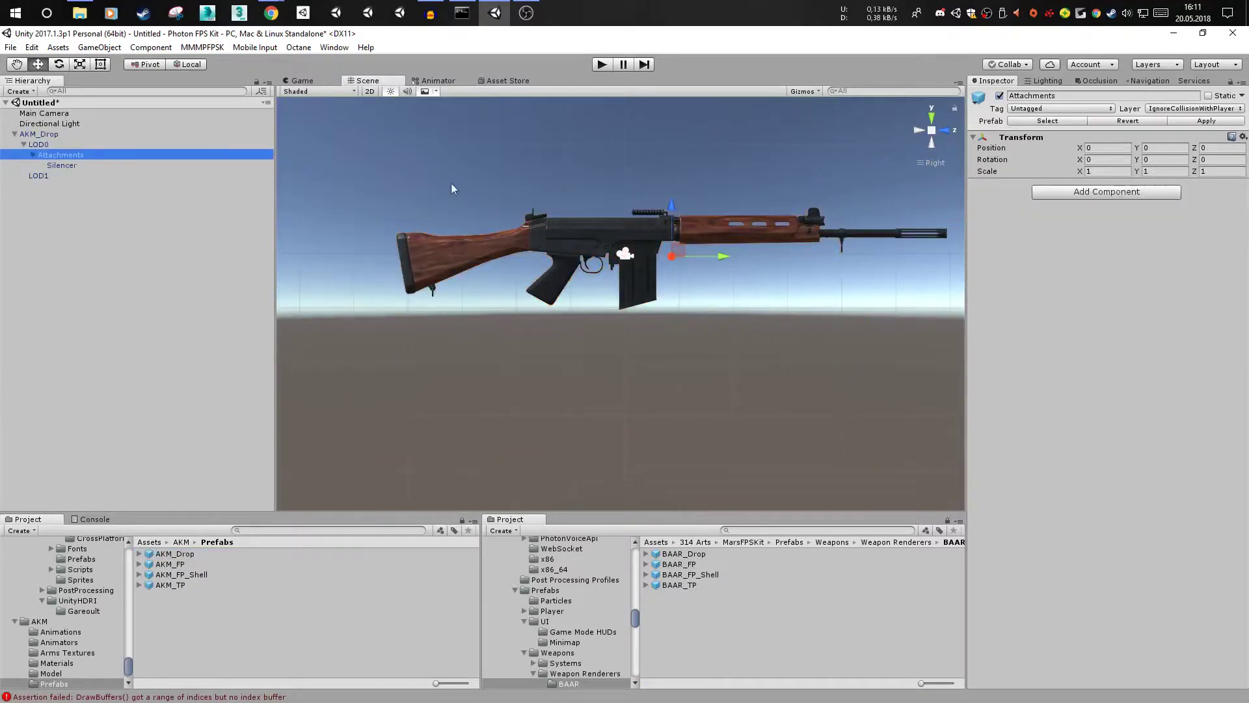
left_click(73, 164)
key("Delete")
key("Return")
- Set the Attachment Slots size in AKM_Drop's Kit_Drop Renderer to 0
left_click(31, 134)
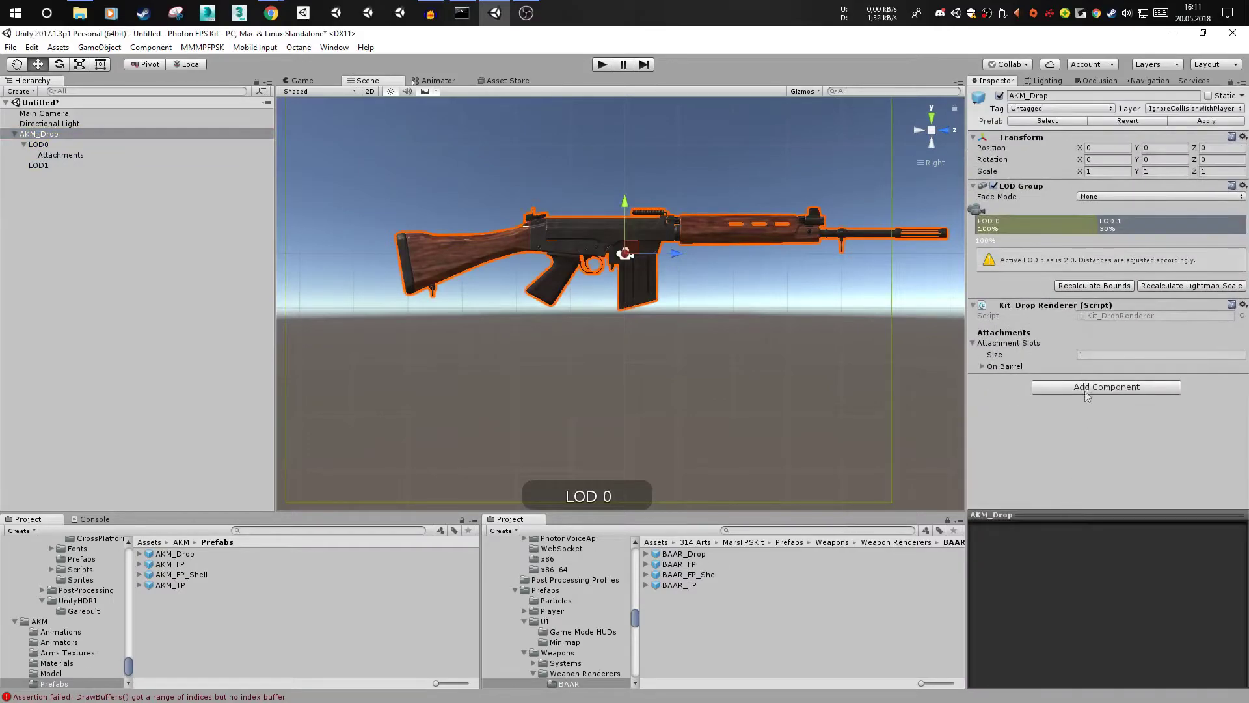
left_click(1101, 356)
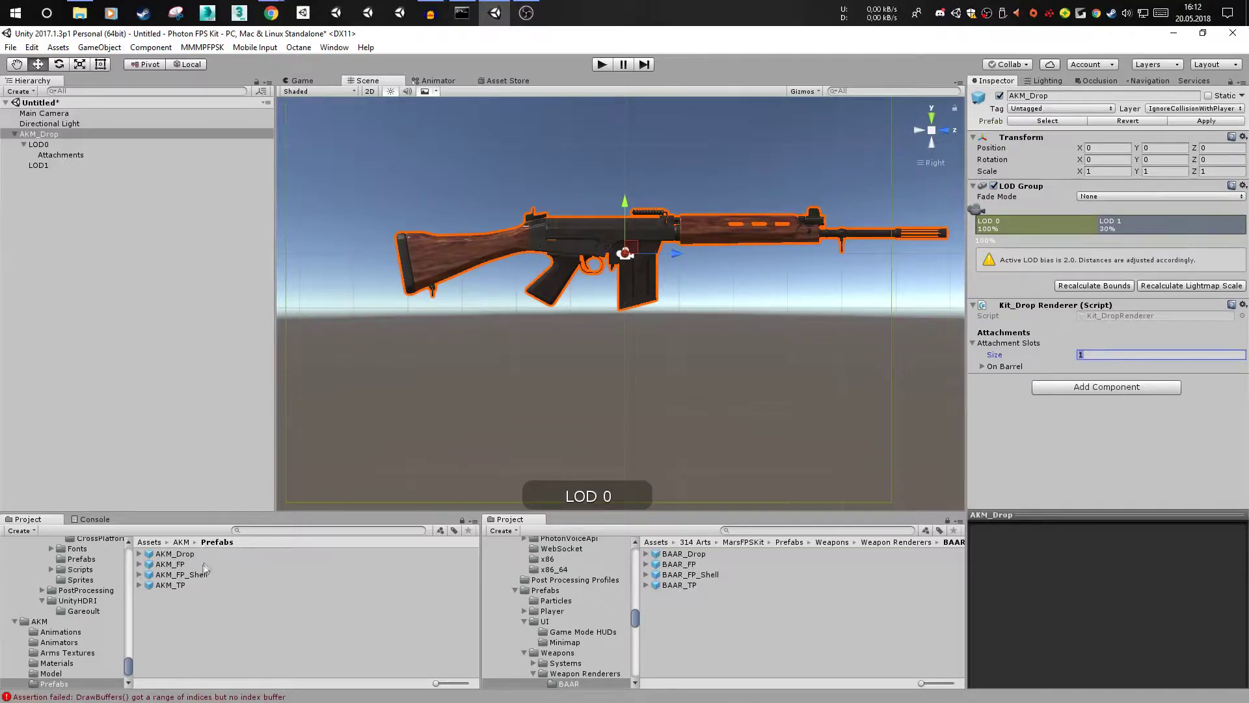
type("0")
key("Return")
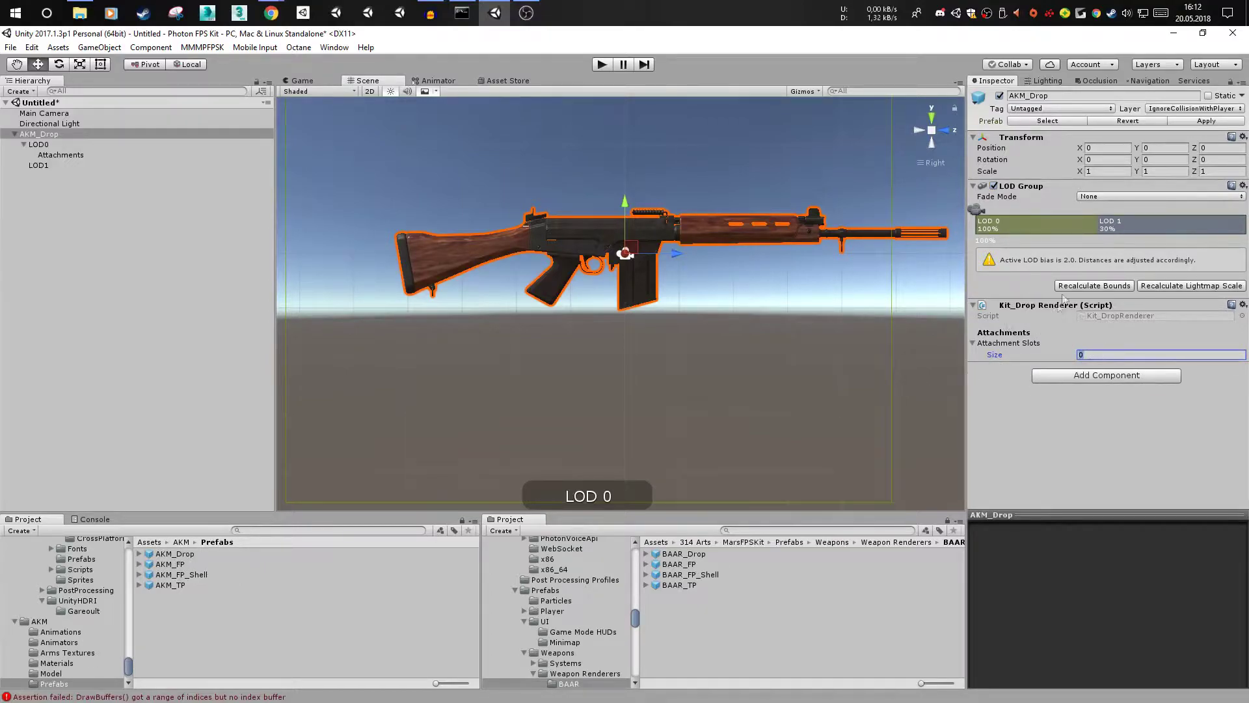
- Remove AKM_Drop's LOD Group component and move Attachments out of LOD0 directly under AKM_Drop
right_click(1017, 190)
left_click(1086, 245)
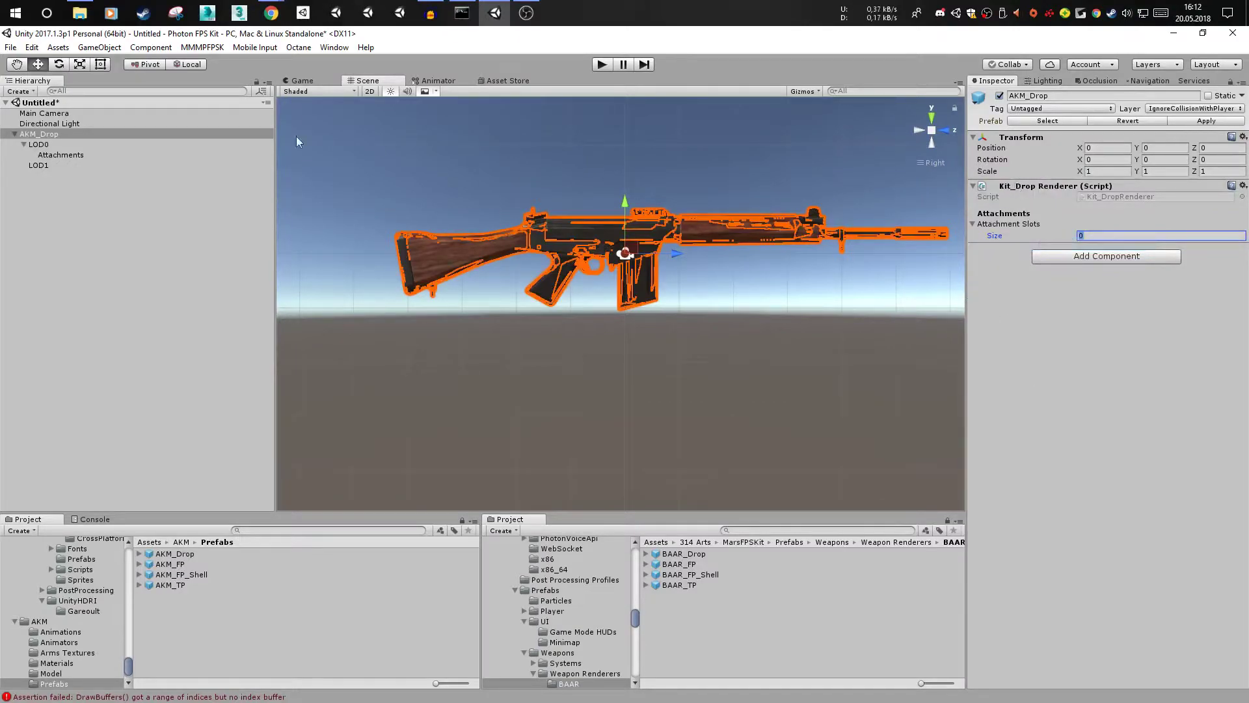
left_click(57, 148)
left_click_drag(56, 150, 62, 139)
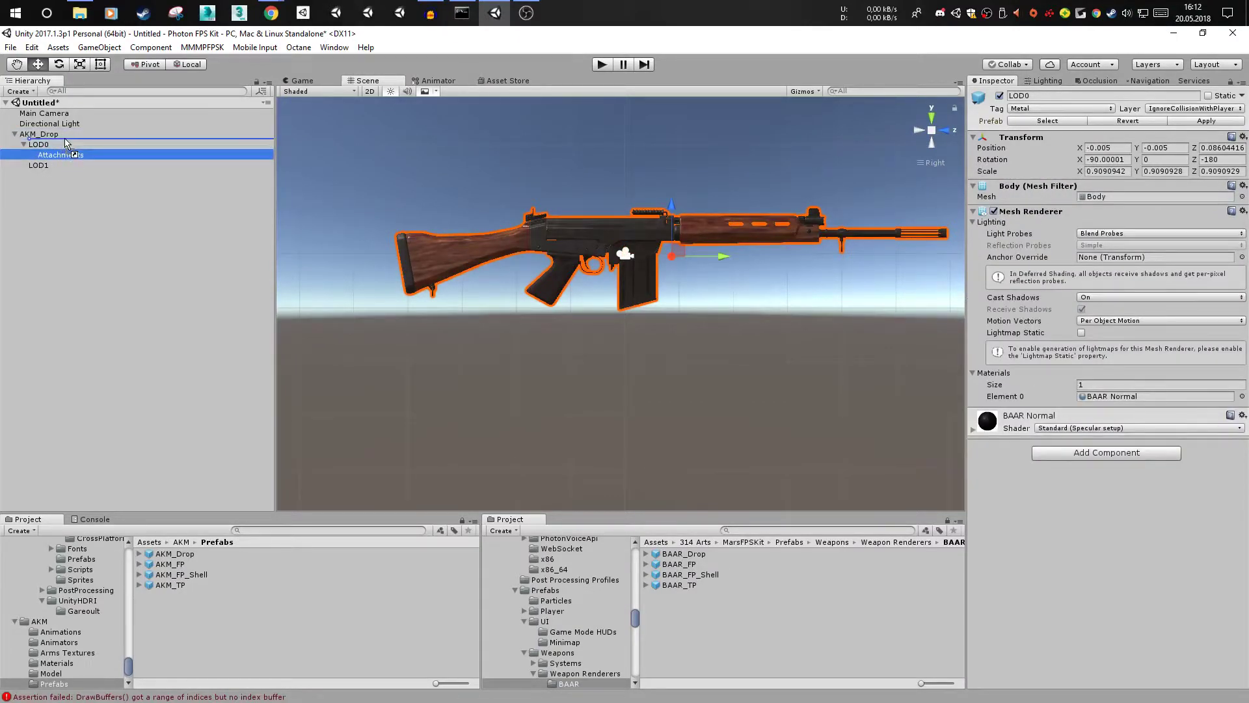
- Add the akm_w model from the AKM Model folder to the scene hierarchy
left_click(264, 591)
key("BackSpace")
double_click(222, 596)
key("BackSpace")
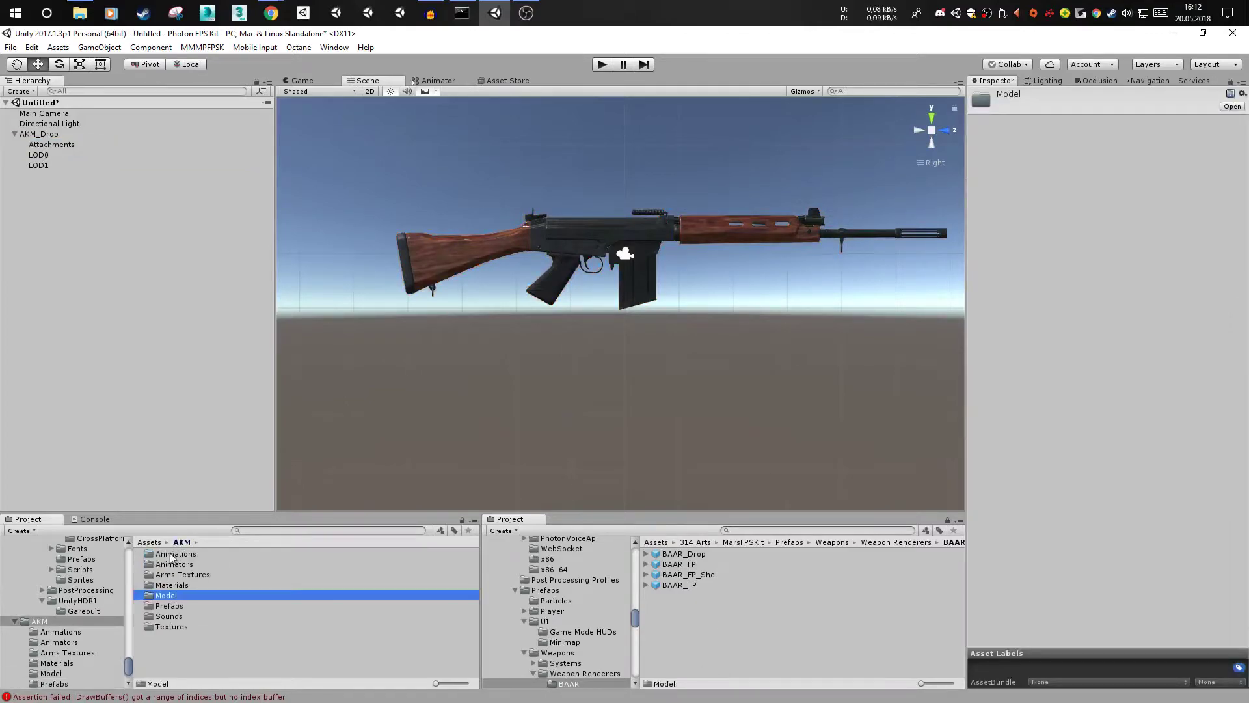
double_click(194, 596)
left_click(173, 554)
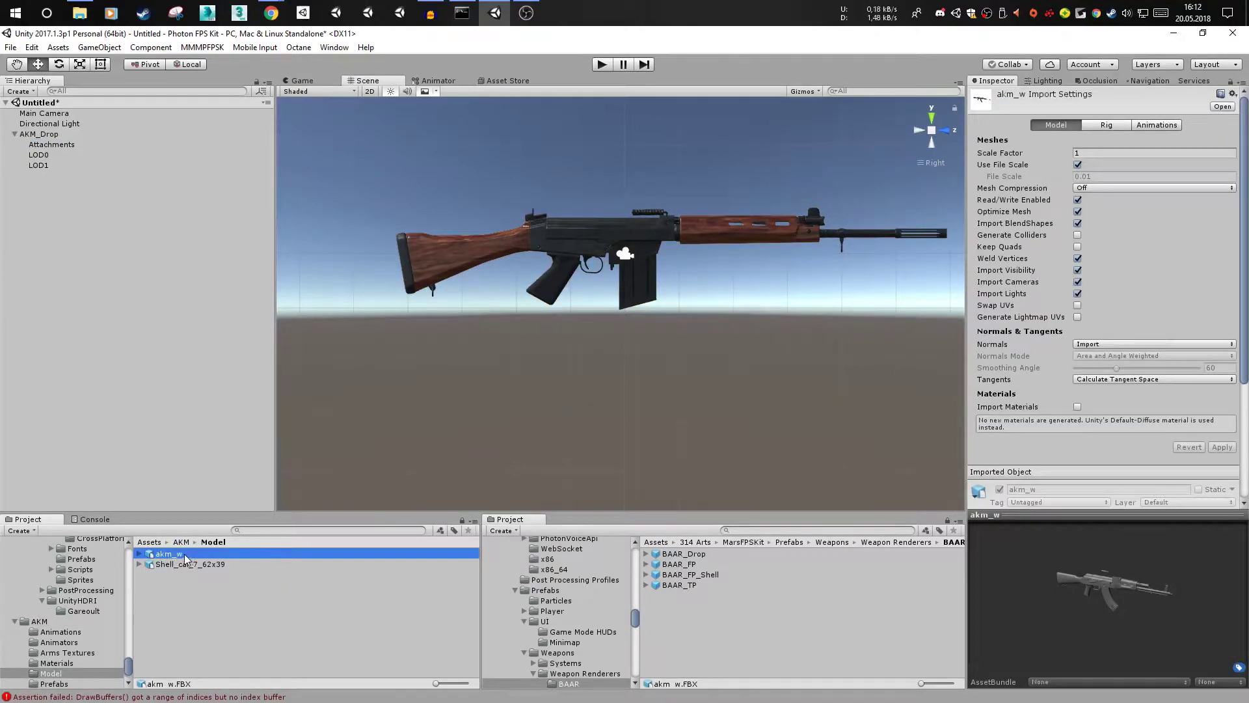
left_click_drag(185, 560, 105, 252)
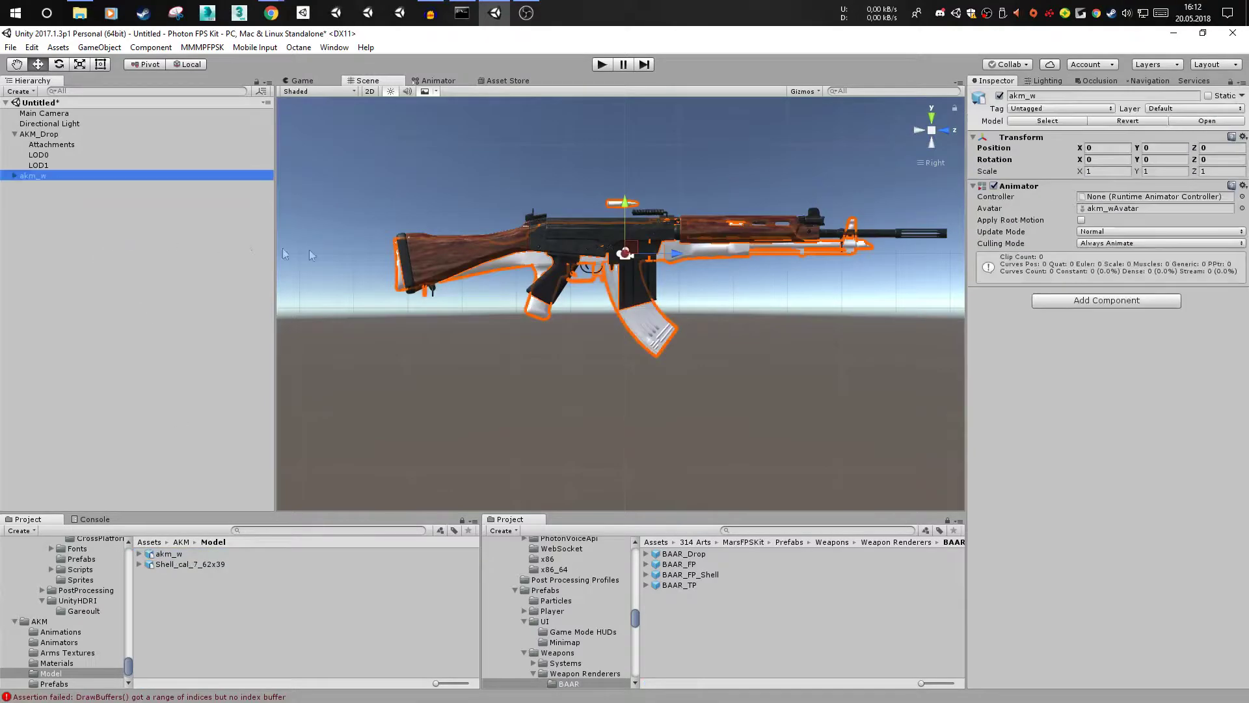
- Move akm_w sideways to about X 0.006 to line it up with the existing BAAR rifle
left_click(932, 118)
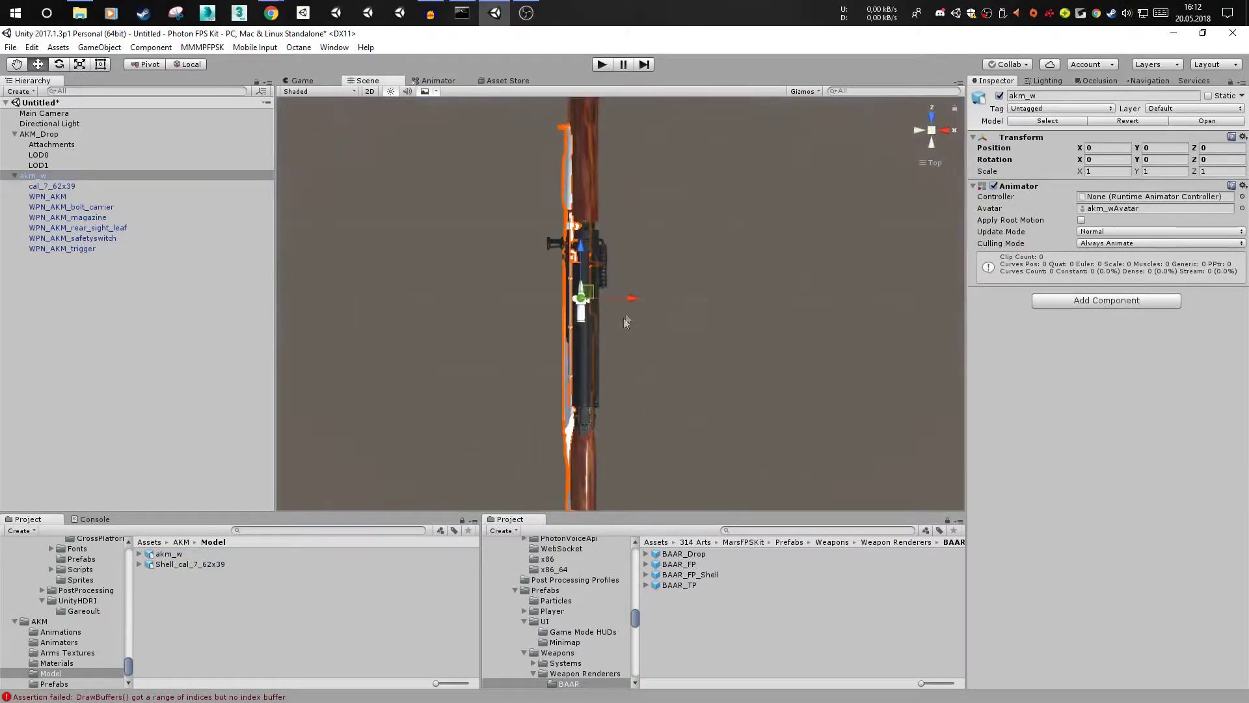
left_click_drag(604, 296, 665, 291)
left_click(945, 129)
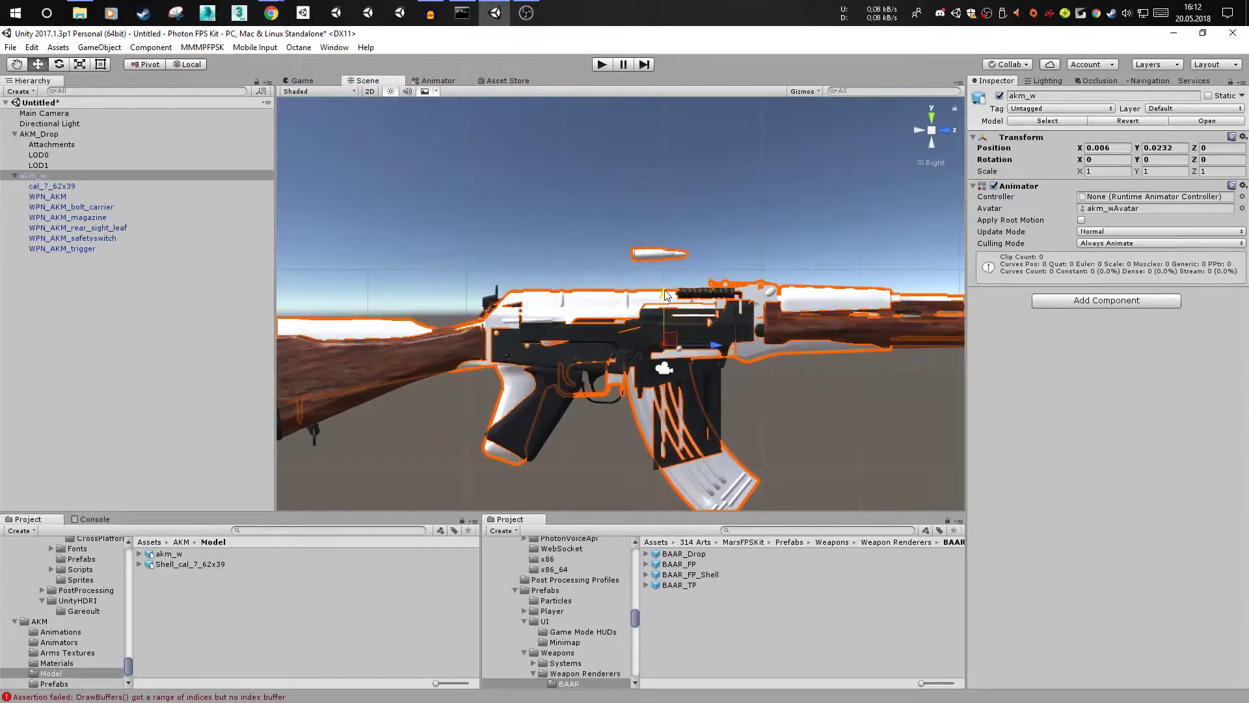
- Align the akm_w model with the reference rifle at about Y 0.0132, Z 0.0238 and delete its cal_7_62x39 cartridge
left_click_drag(711, 351, 734, 353)
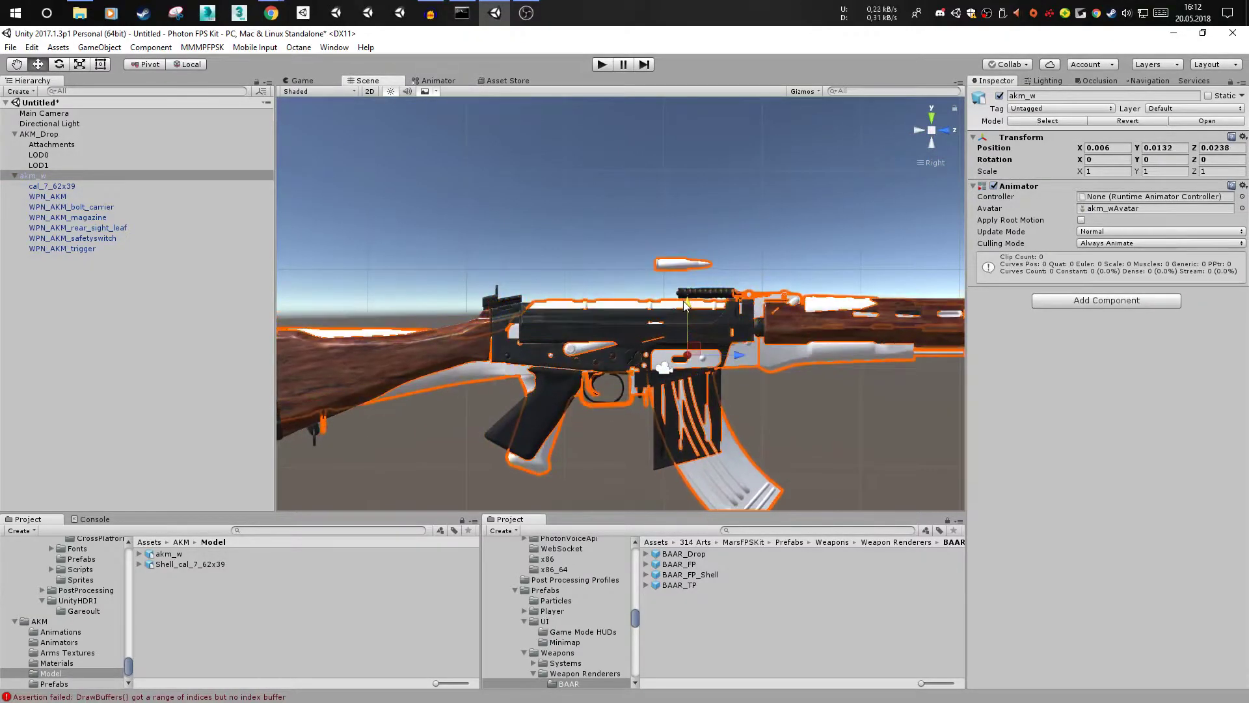
left_click(683, 253)
scroll(692, 261, "up", 2)
scroll(691, 260, "up", 1)
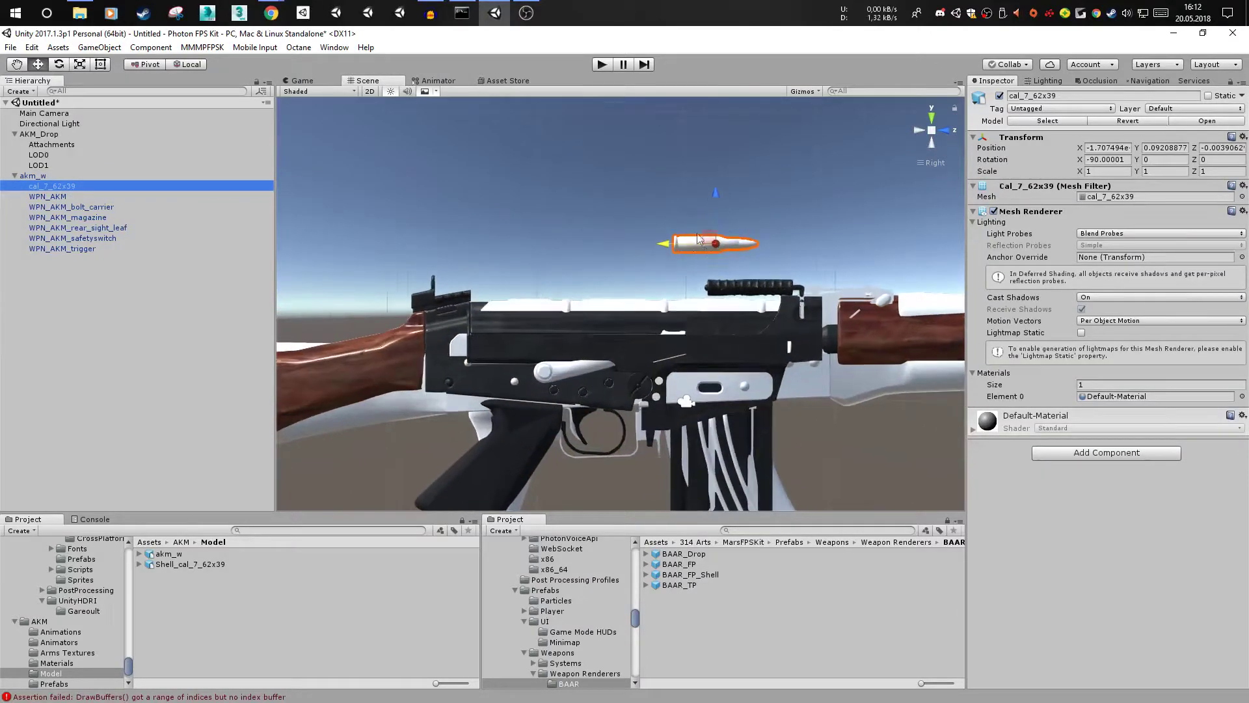
key("Delete")
- Assign the AKM material to all remaining WPN_AKM parts of the akm_w model
left_click(60, 188)
left_click(63, 197)
left_click(67, 207)
left_click(70, 216)
left_click(74, 228)
left_click(62, 238)
left_click(48, 186, "shift")
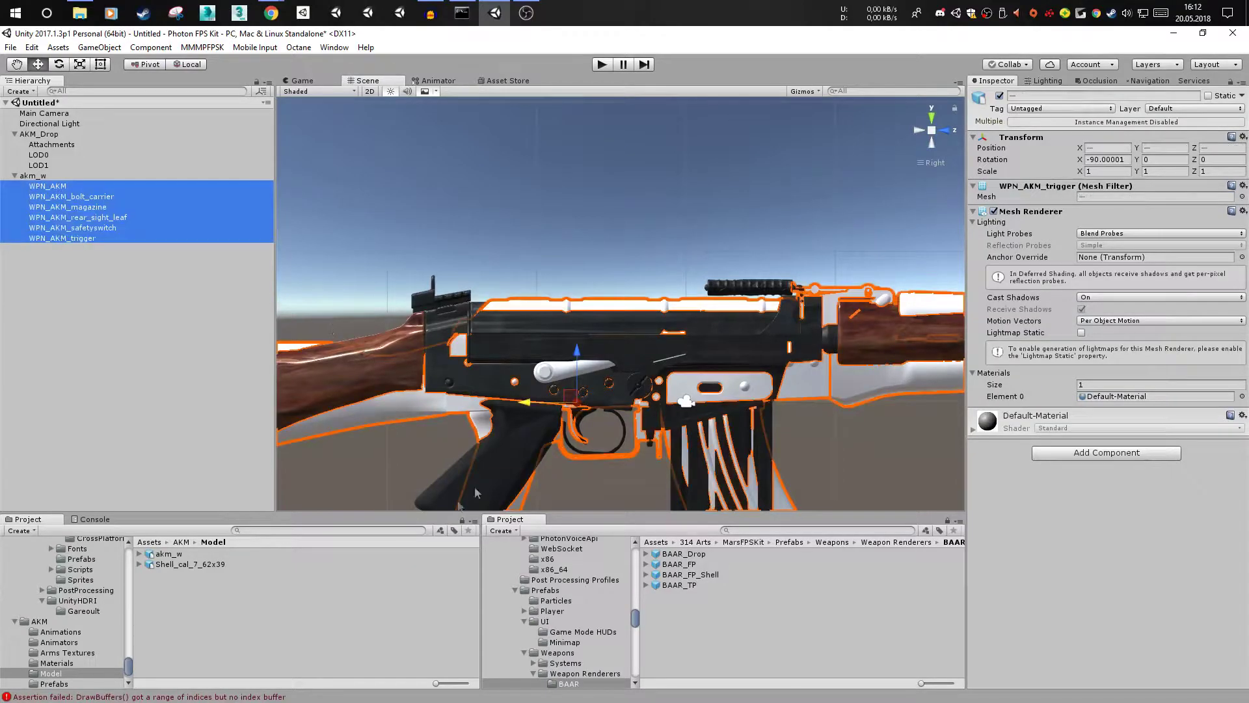
left_click(50, 664)
left_click(169, 554)
left_click_drag(1126, 420, 1126, 420)
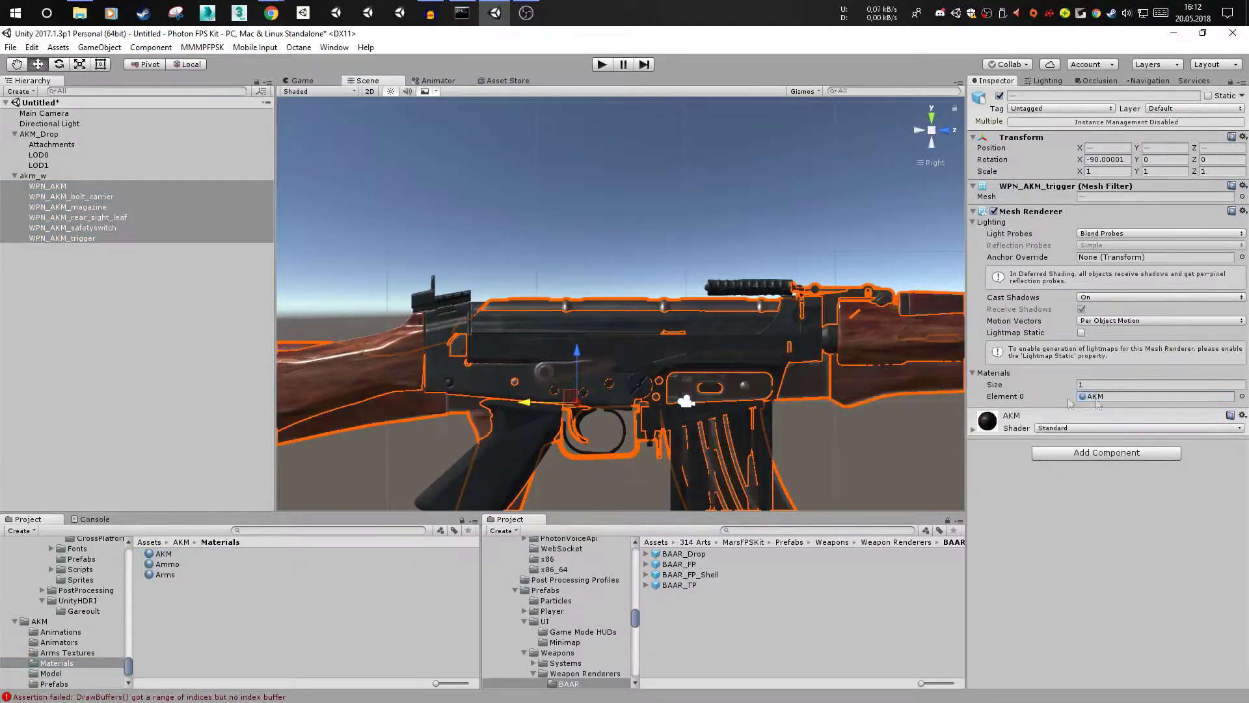
- Make akm_w a child of AKM_Drop and remove its Animator component
scroll(641, 350, "up", 2)
left_click(36, 176)
left_click_drag(36, 176, 30, 160)
left_click(24, 154)
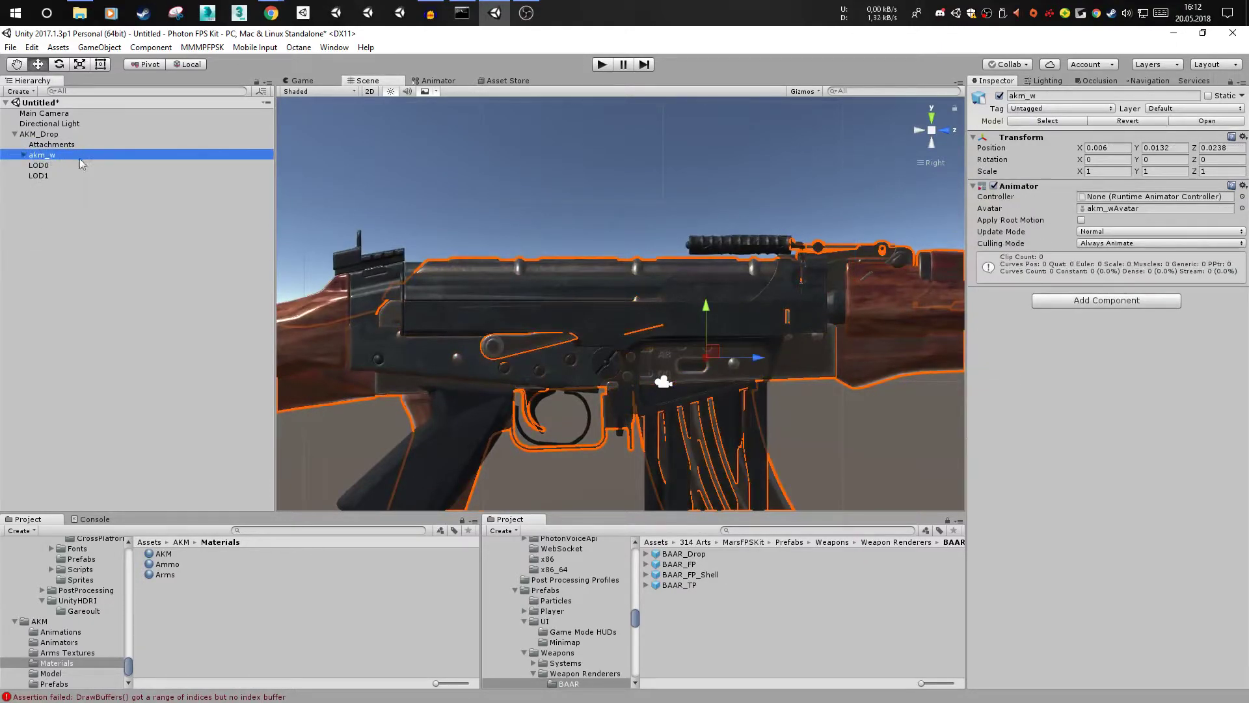
right_click(1019, 185)
left_click(1047, 240)
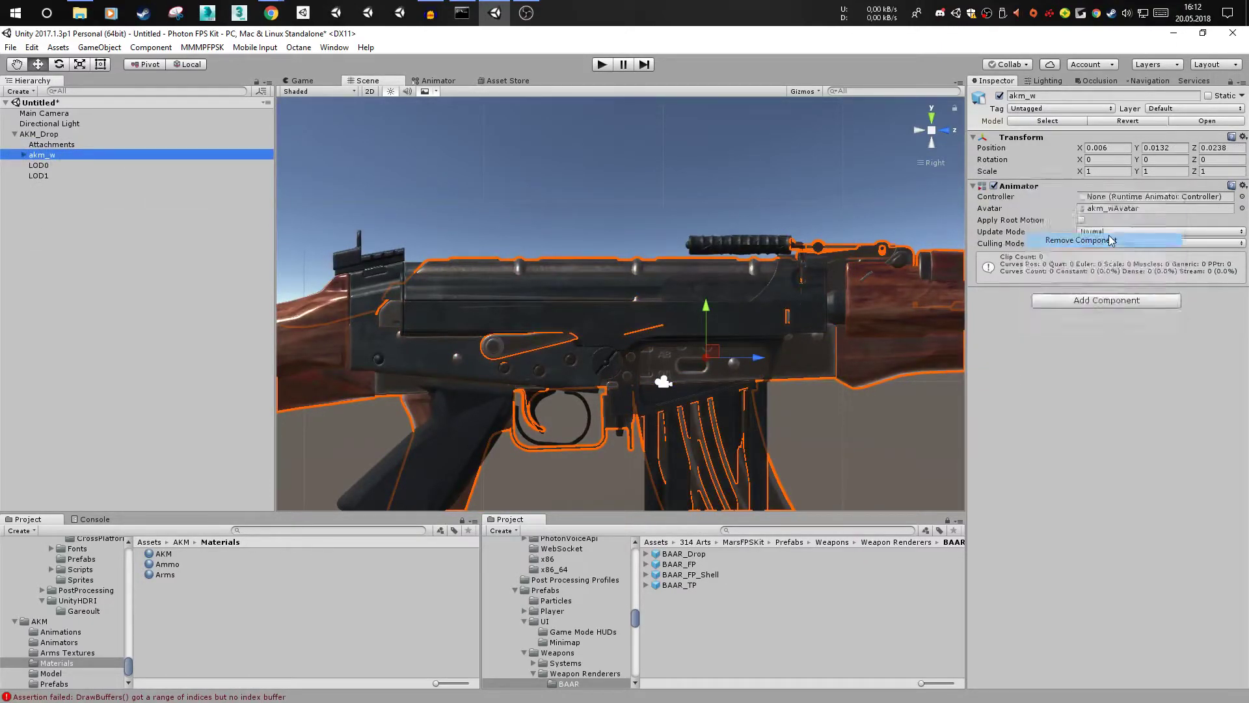
- Delete the old LOD0 and LOD1 meshes from AKM_Drop
left_click(36, 165)
key("Delete")
left_click(36, 165)
key("Delete")
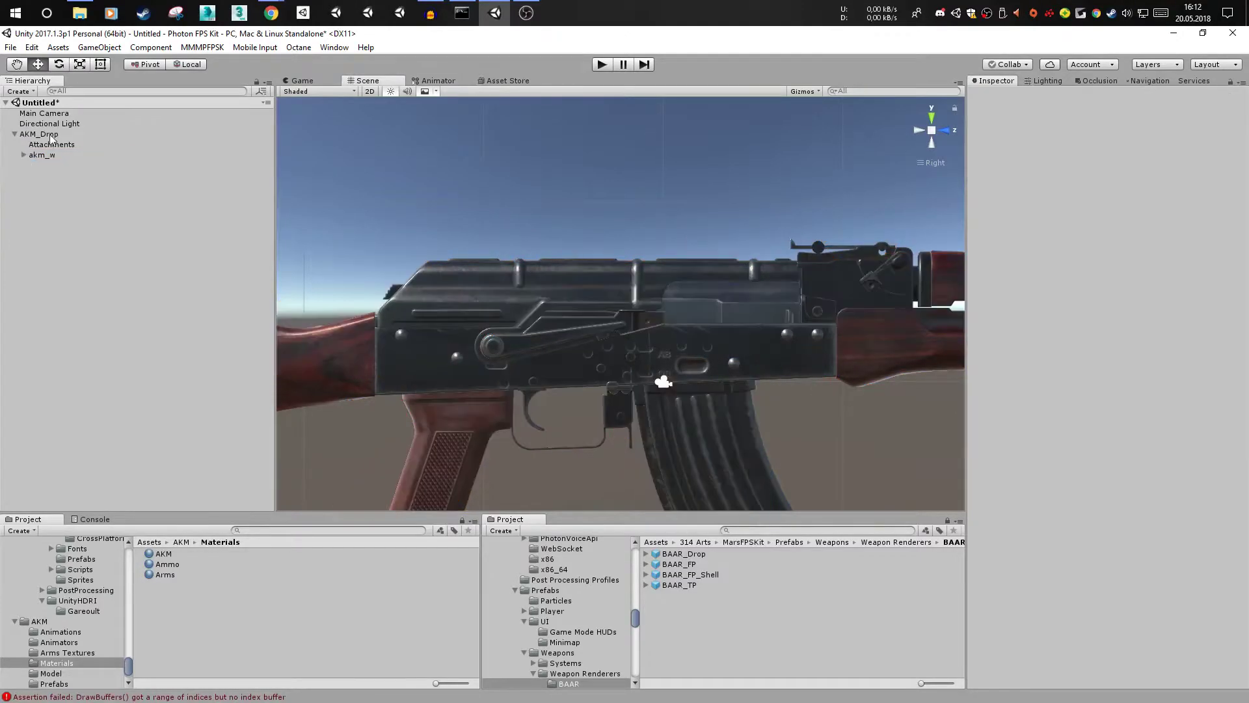
- Set the layer of AKM_Drop to IgnoreCollisionWithPlayer
left_click(38, 134)
left_click(1194, 108)
left_click(1152, 224)
left_click(558, 476)
key("f")
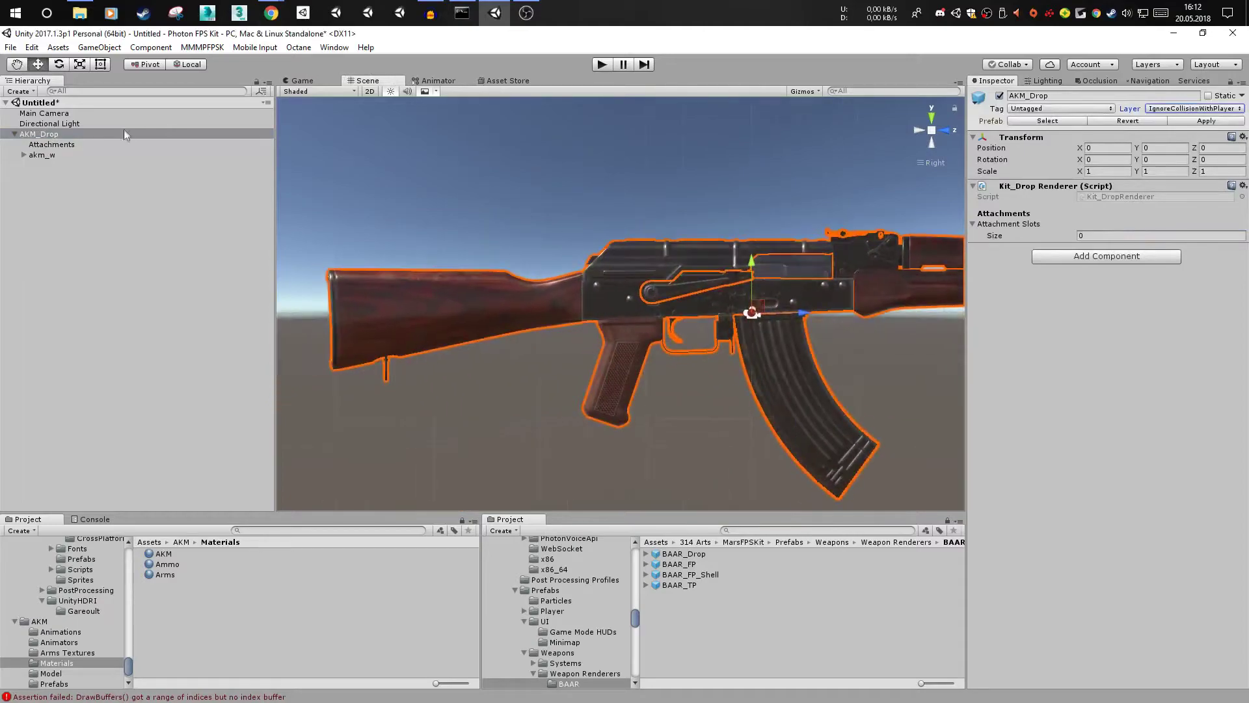
- Apply the AKM_Drop changes to its prefab and delete the instance from the scene
left_click(120, 134)
left_click_drag(410, 251, 739, 342, "alt")
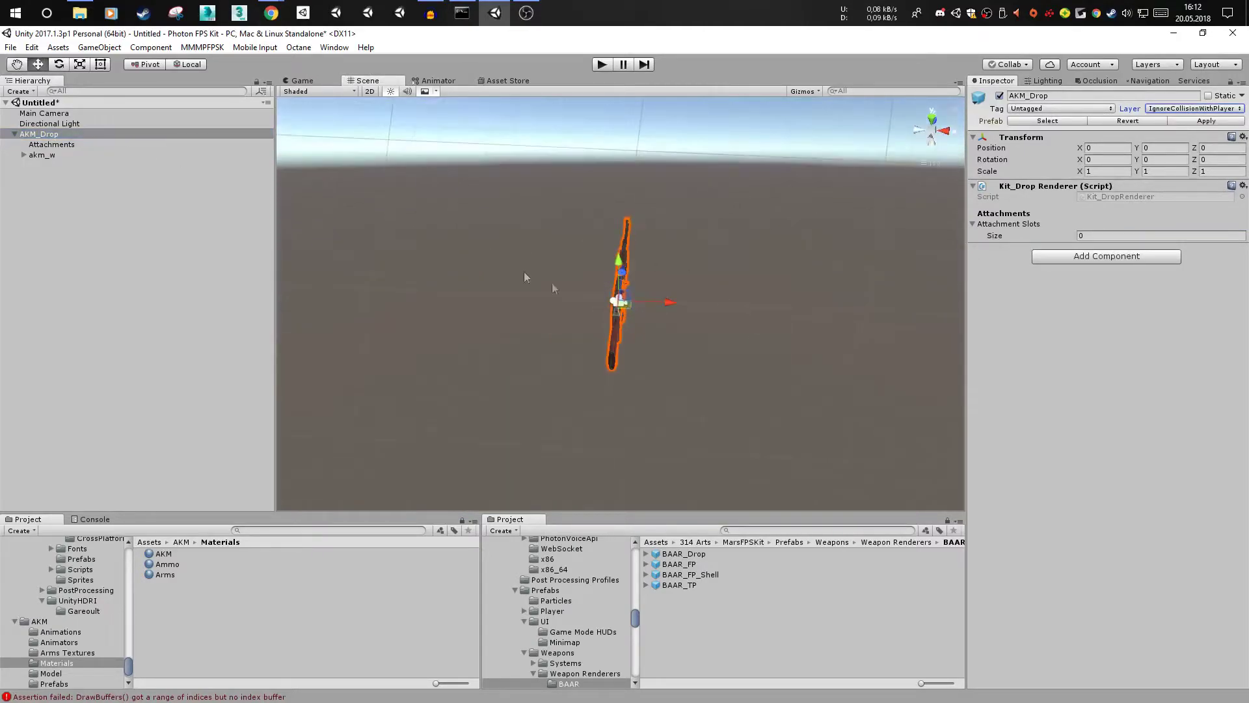
left_click_drag(537, 281, 638, 308, "alt")
left_click_drag(956, 211, 590, 319, "alt")
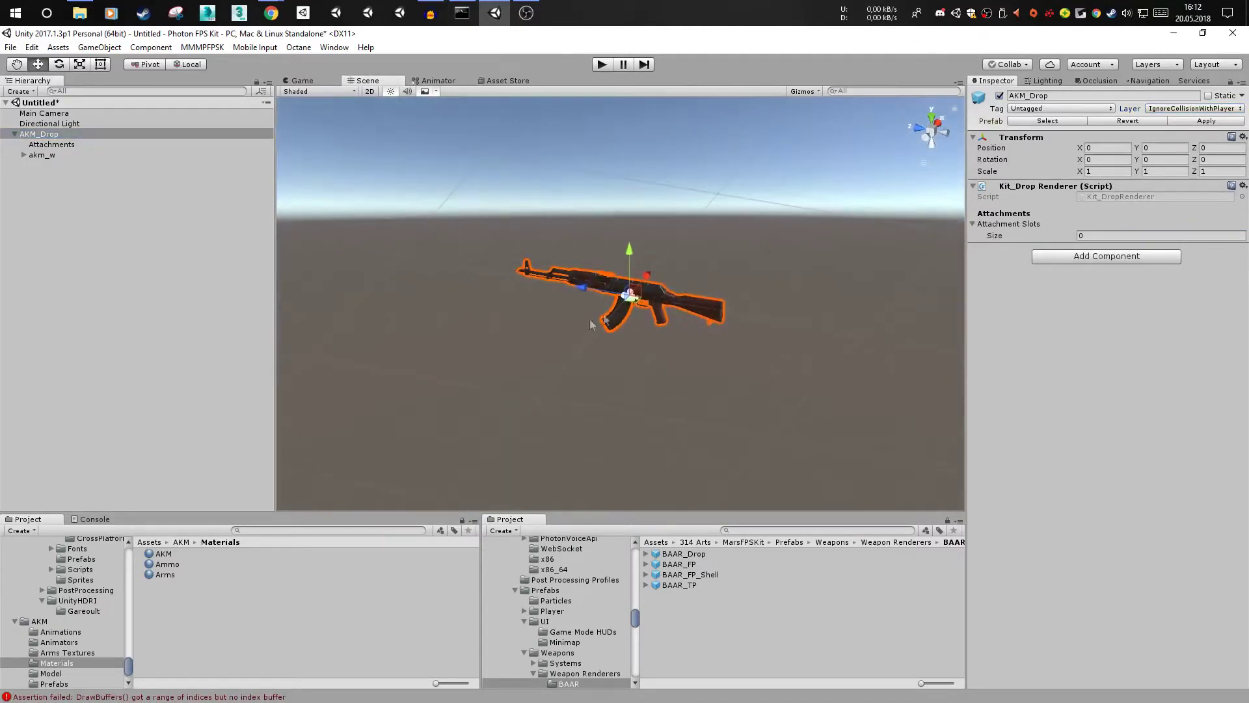
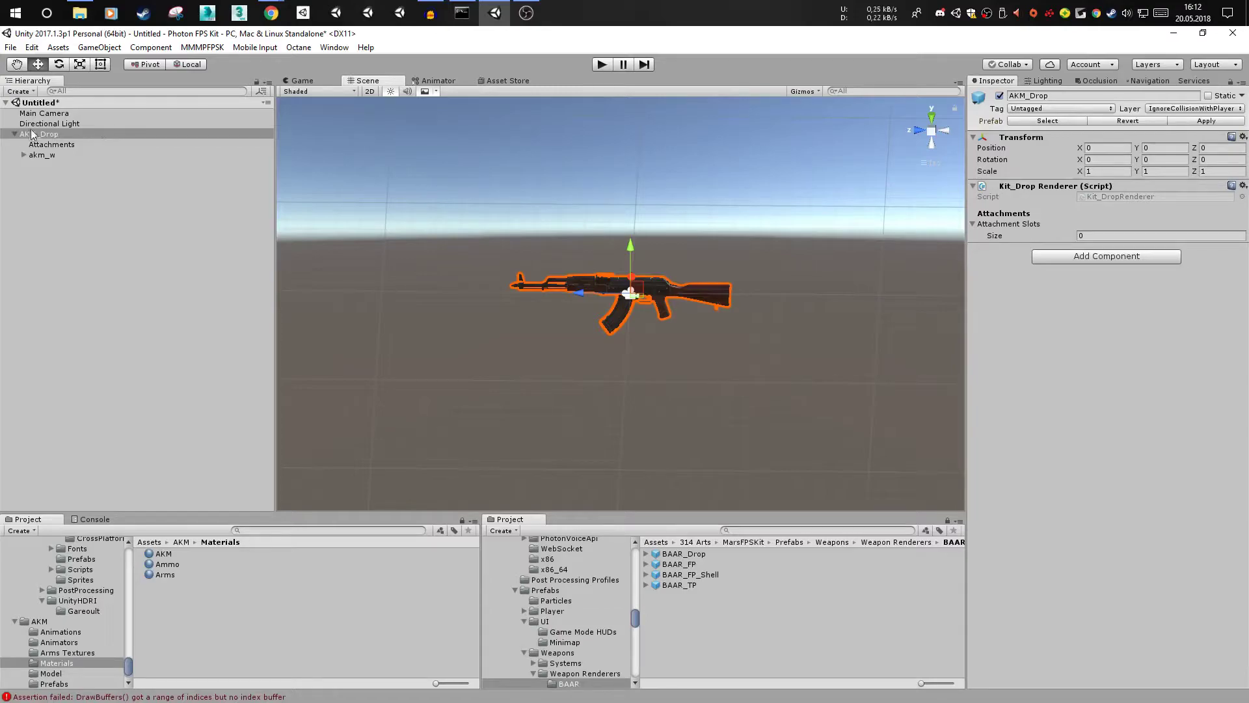
left_click(1197, 122)
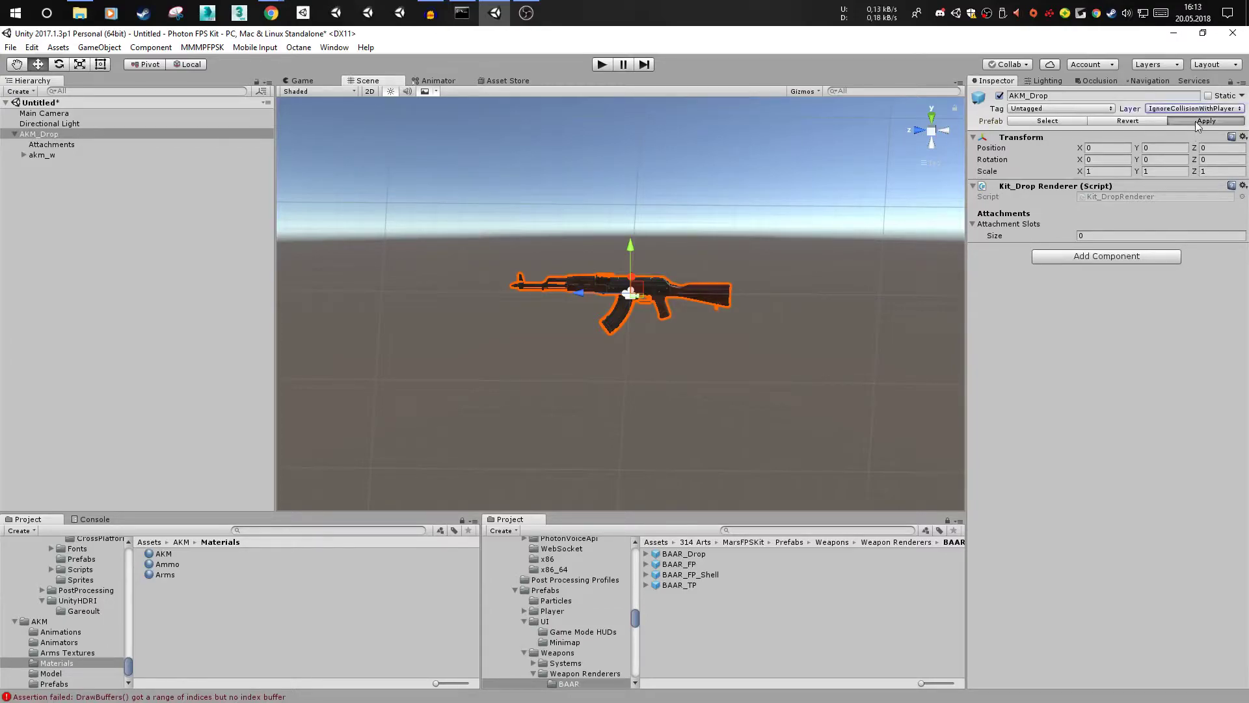
left_click(76, 135)
key("Left")
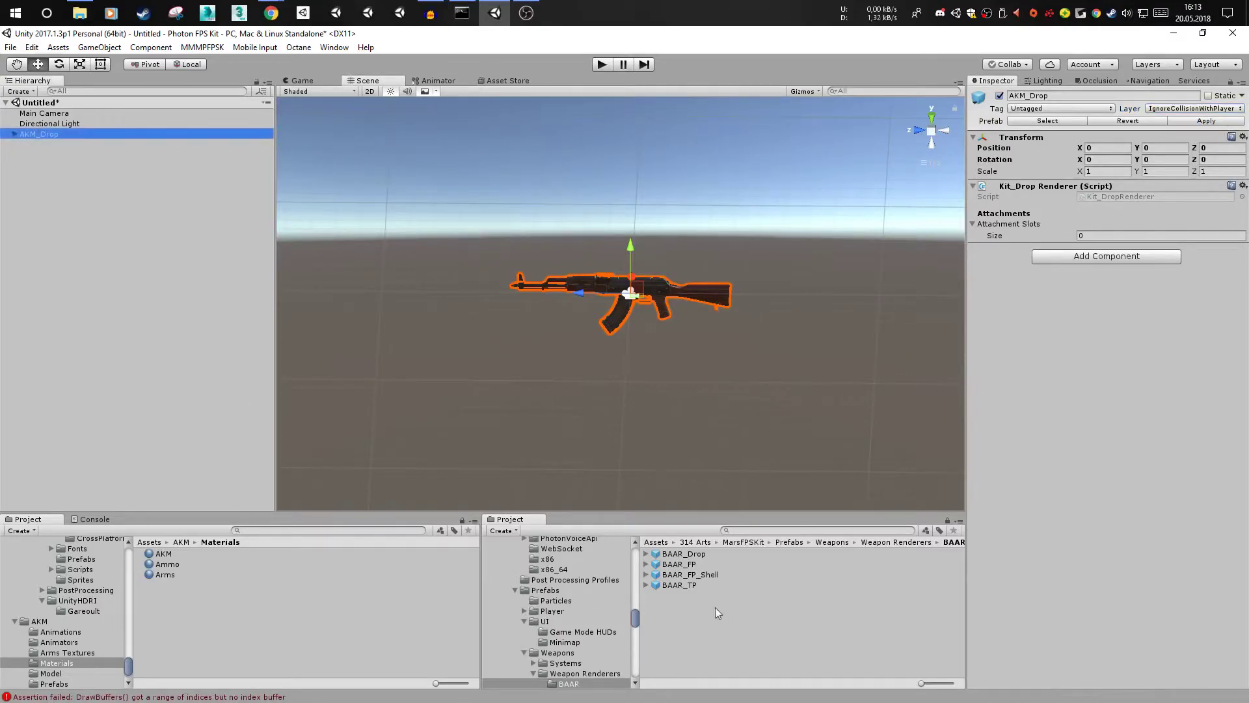
key("Delete")
- Place the AKM_TP prefab from the AKM Prefabs folder in the scene
left_click(268, 608)
key("BackSpace")
key("Down")
key("Down")
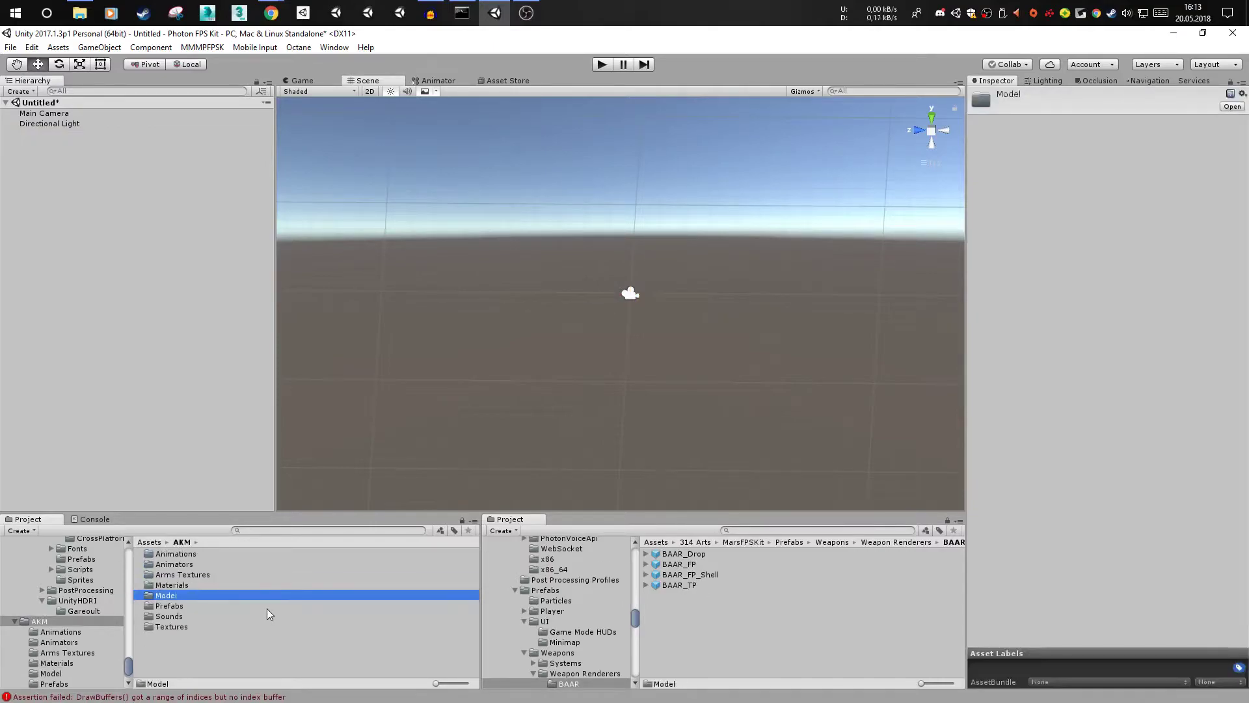
key("Return")
key("Down")
left_click(173, 565)
left_click(177, 554)
left_click(184, 565)
left_click(184, 575)
left_click_drag(182, 588, 146, 263)
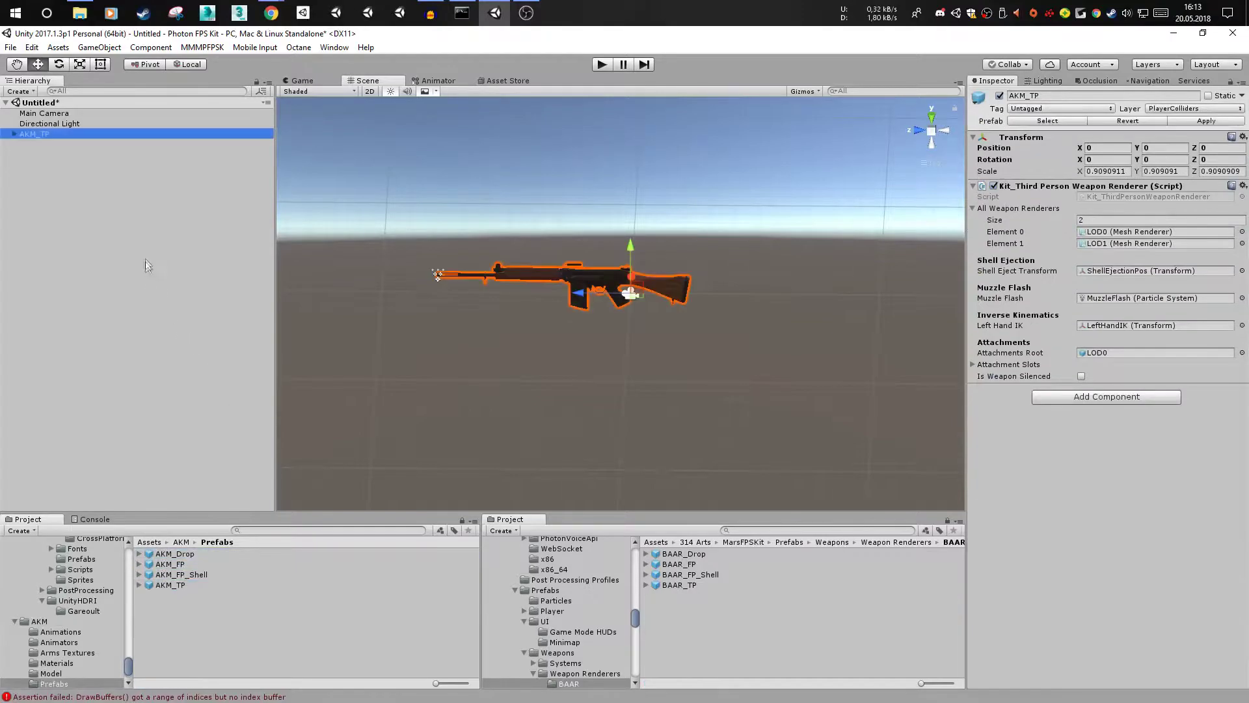
- Expand the AKM_TP hierarchy and examine its ShellEjectionPos, MuzzleFlash, LeftHandIK, LOD and Attachments objects
key("Right")
key("Down")
key("Right")
key("Down")
key("Down")
key("Down")
key("Down")
key("Right")
left_click(42, 197)
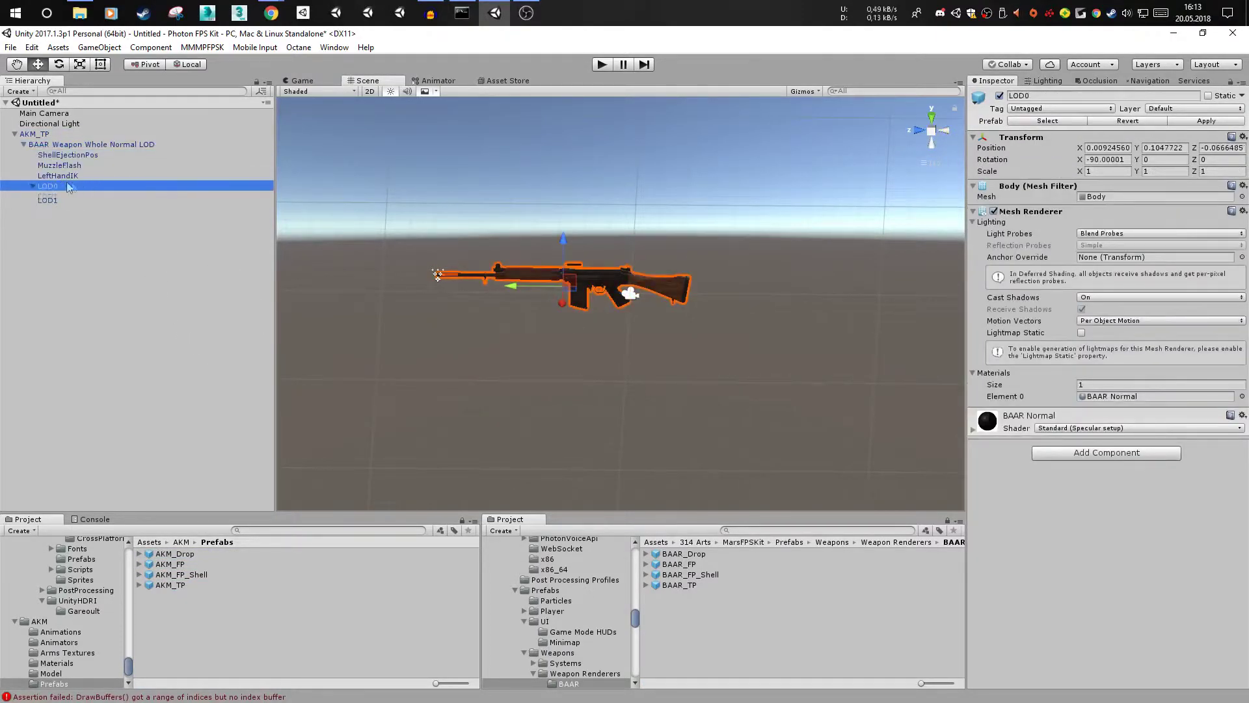
left_click(65, 194)
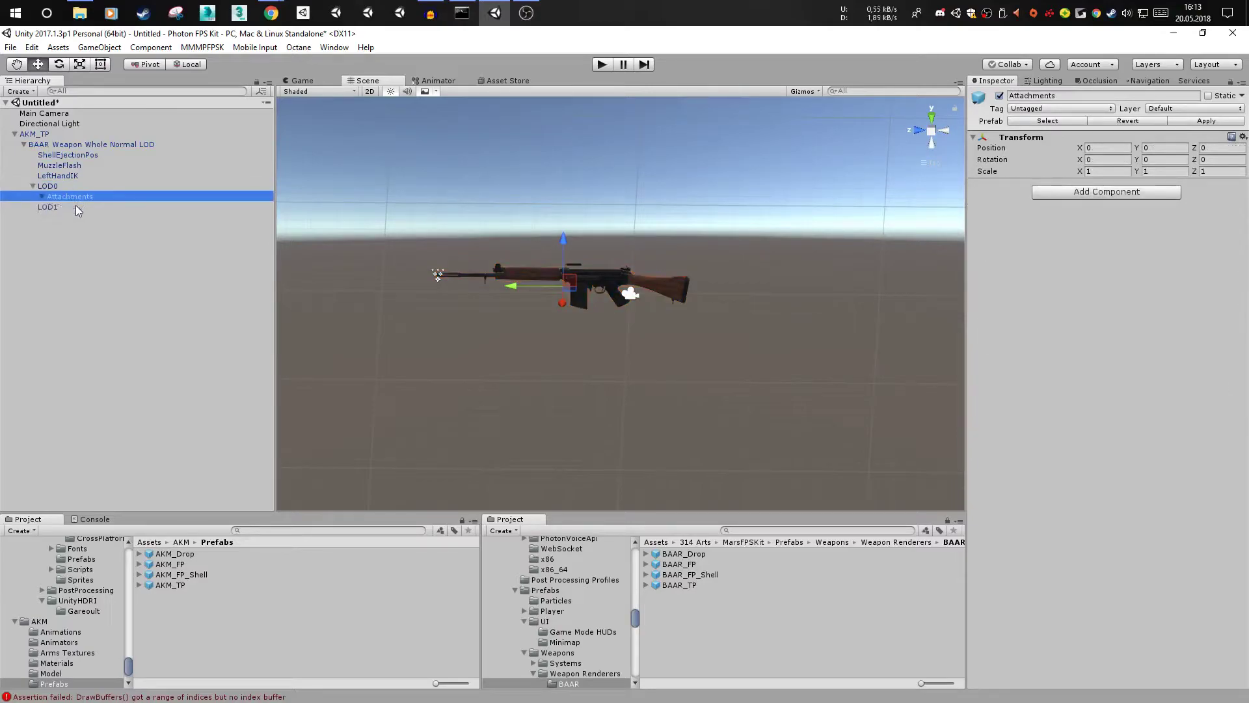
left_click(103, 156)
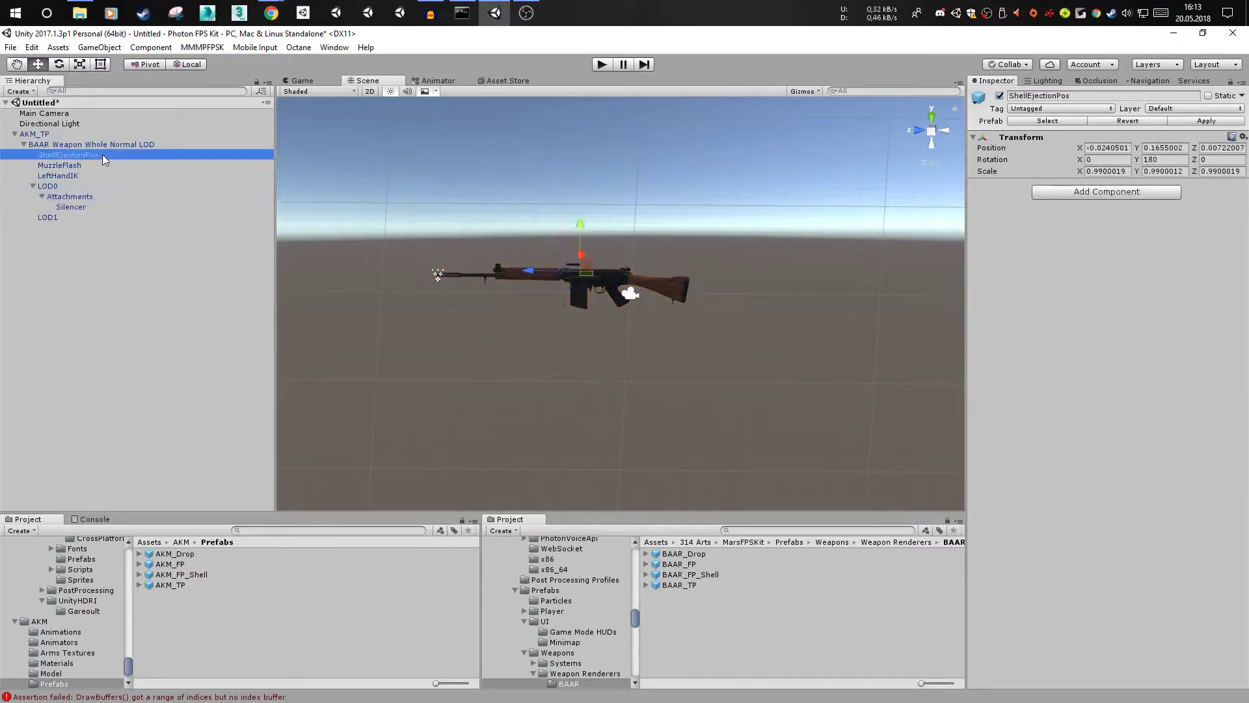
left_click(59, 166)
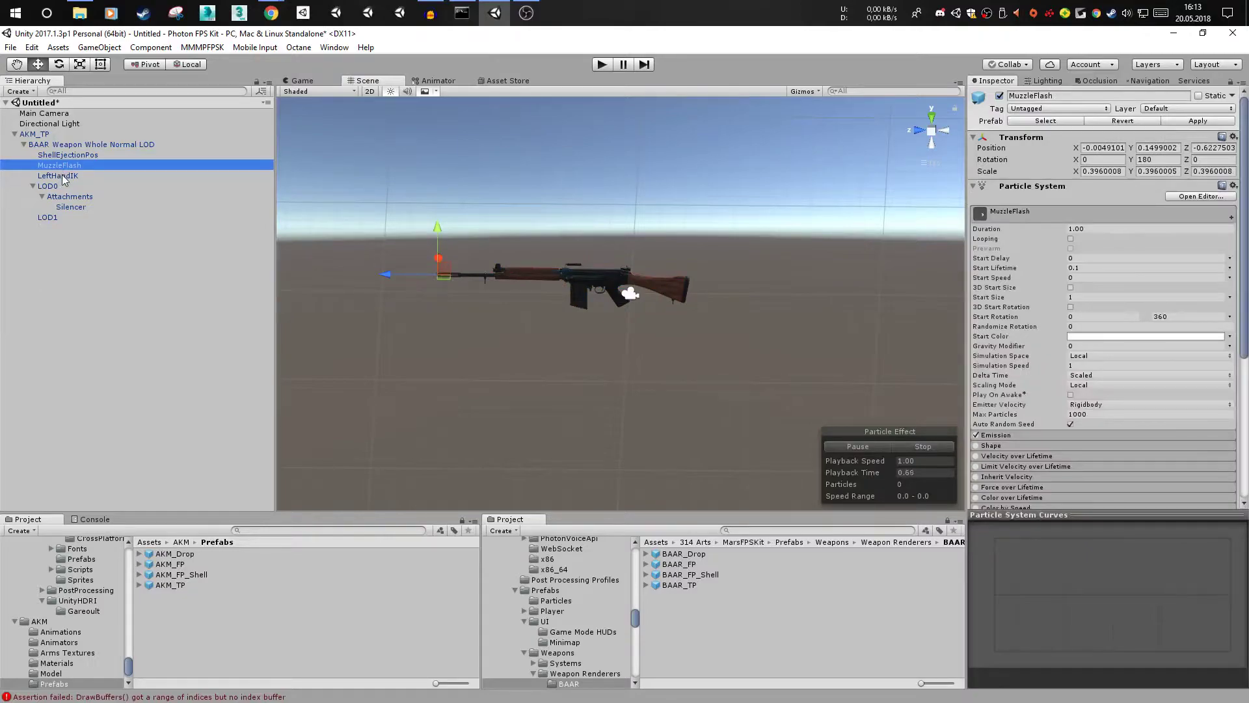
left_click(62, 177)
left_click(922, 146)
- Move ShellEjectionPos, MuzzleFlash and LeftHandIK directly under AKM_TP, breaking the prefab instance
left_click(66, 176)
left_click(65, 156, "shift")
left_click_drag(66, 156, 65, 141)
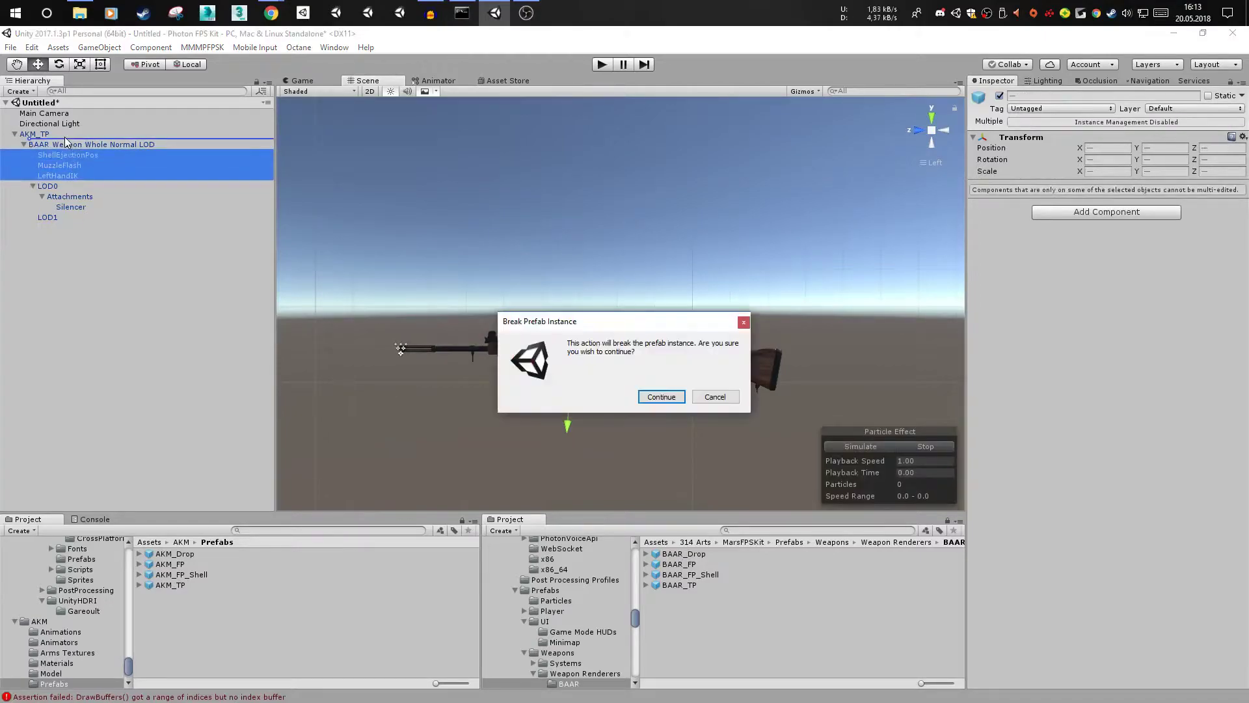
key("Return")
- Move the Attachments object from LOD0 directly under AKM_TP and delete its Silencer child
left_click(58, 186)
left_click_drag(78, 196, 59, 171)
left_click(59, 167)
key("ctrl+z")
key("ctrl+z")
key("Right")
left_click(61, 186)
key("Delete")
- Delete BAAR Weapon Whole Normal LOD and set the All Weapon Renderers size of AKM_TP to 0
left_click(61, 185)
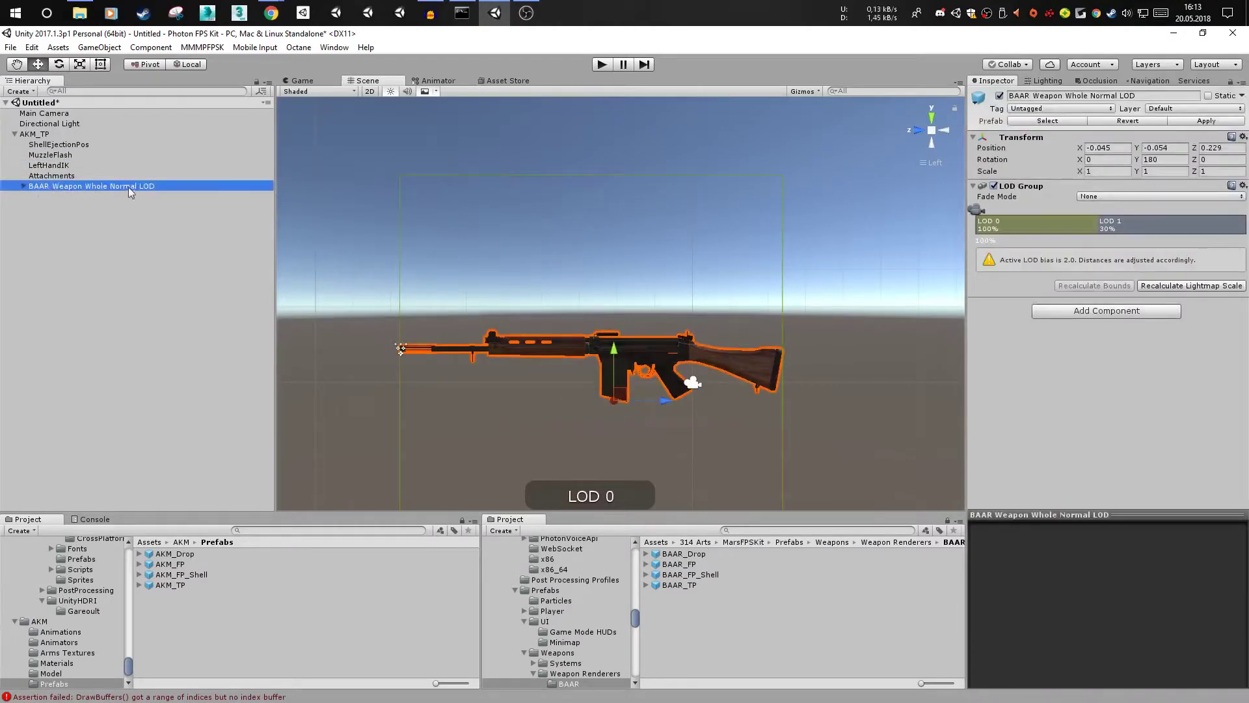
key("Delete")
left_click(45, 134)
left_click(1120, 219)
type("0")
key("Return")
- Assign the Attachments object as the Attachments Root of AKM_TP and set the Attachment Slots size to 0
left_click(1040, 334)
key("Delete")
left_click_drag(53, 175, 1100, 331)
left_click(1010, 341)
left_click(1095, 352)
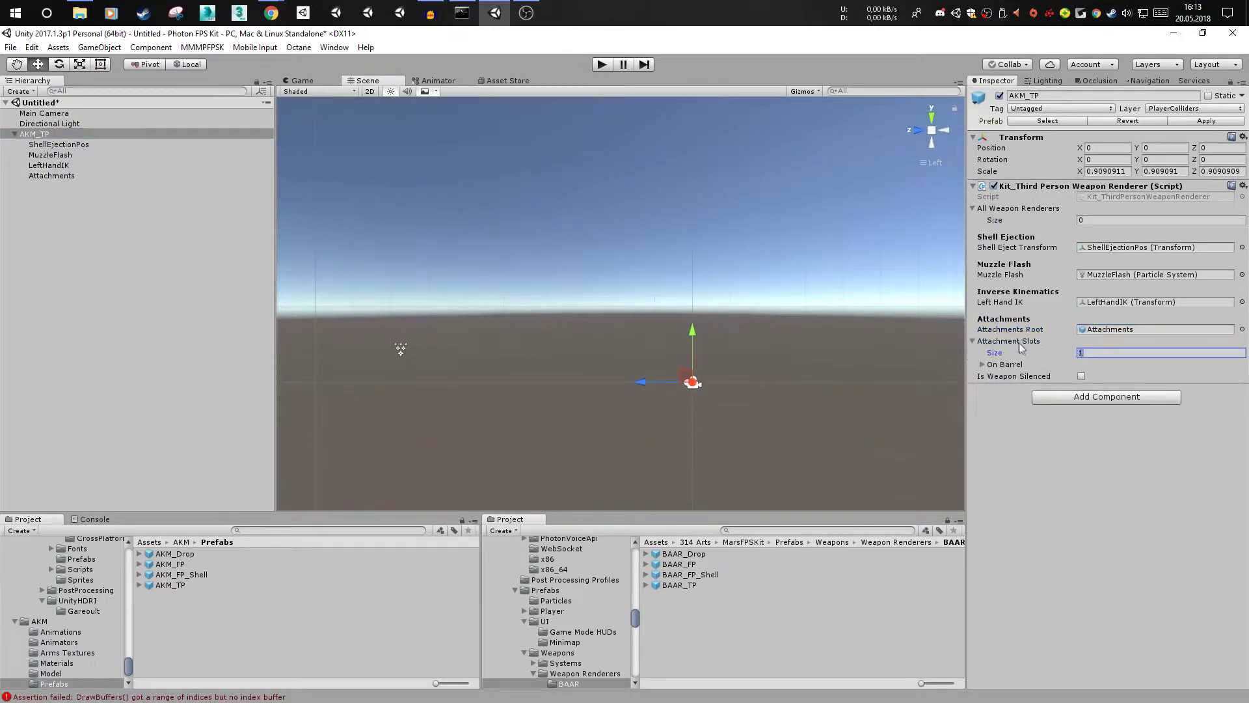
type("0")
key("Return")
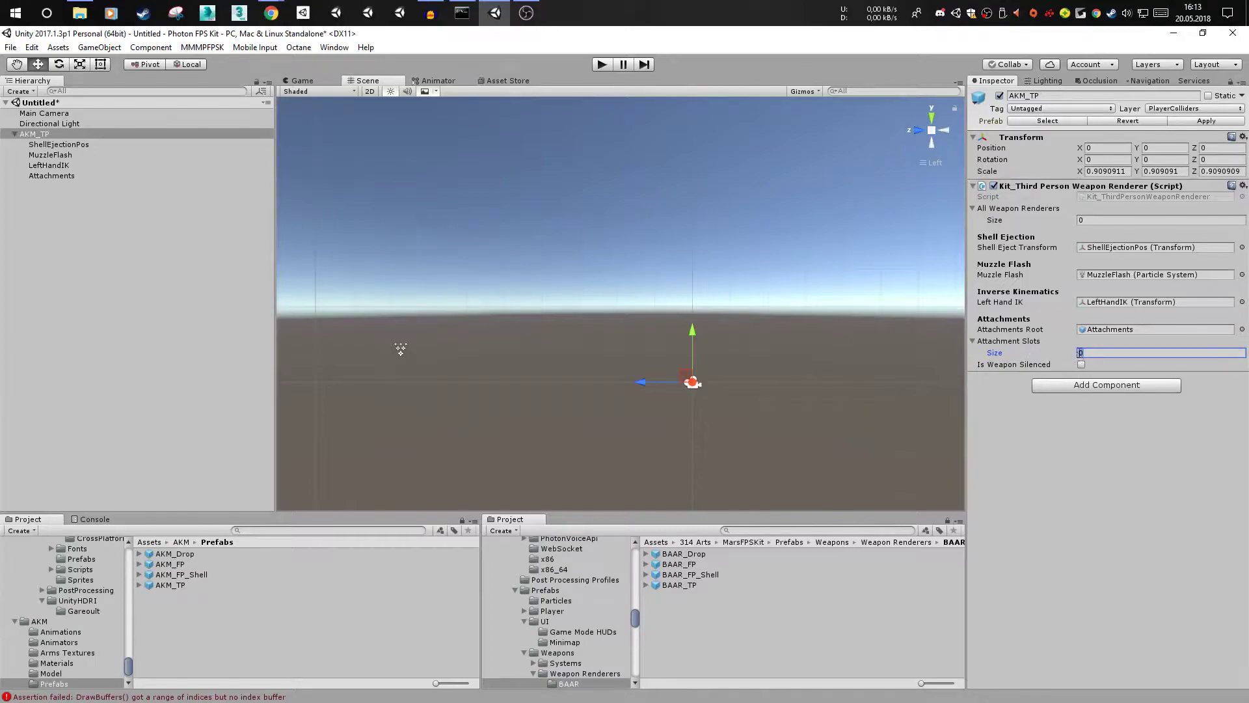
- Open the Model folder of the AKM assets
left_click(53, 177)
left_click(181, 542)
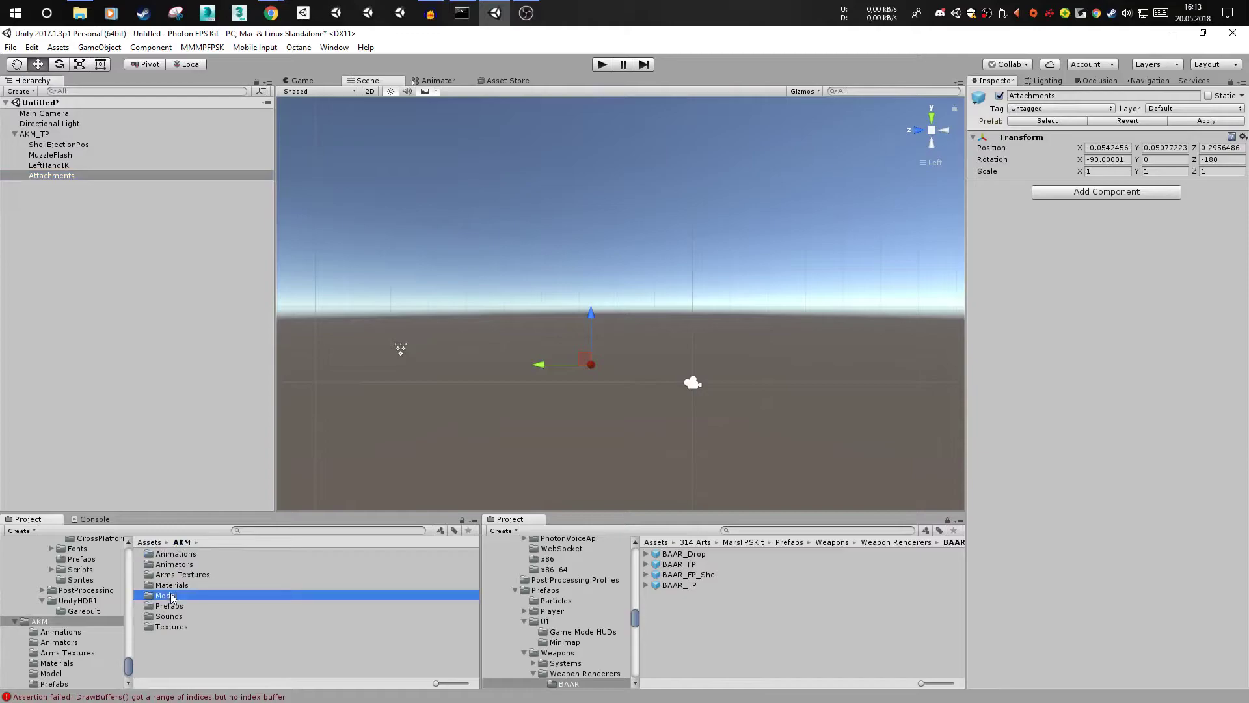
double_click(170, 593)
- Undo back through the deletion of BAAR Weapon Whole Normal LOD under AKM_TP
left_click(56, 174)
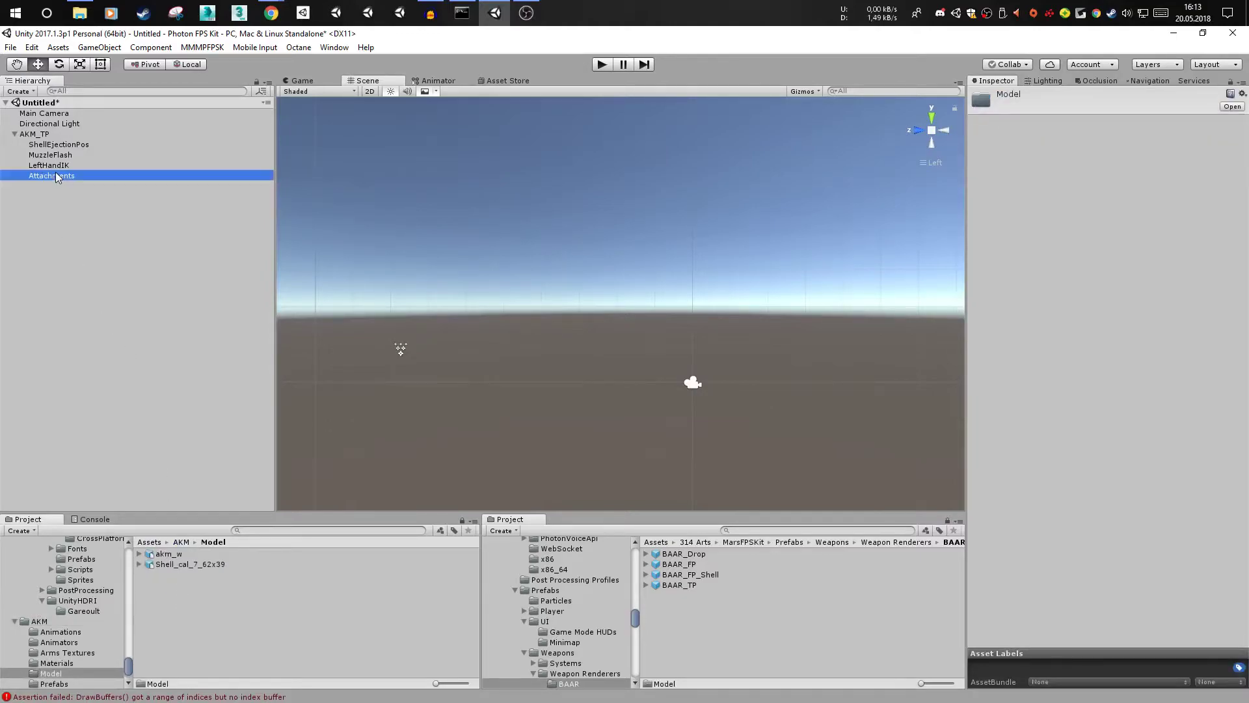
key("Left")
key("ctrl+z")
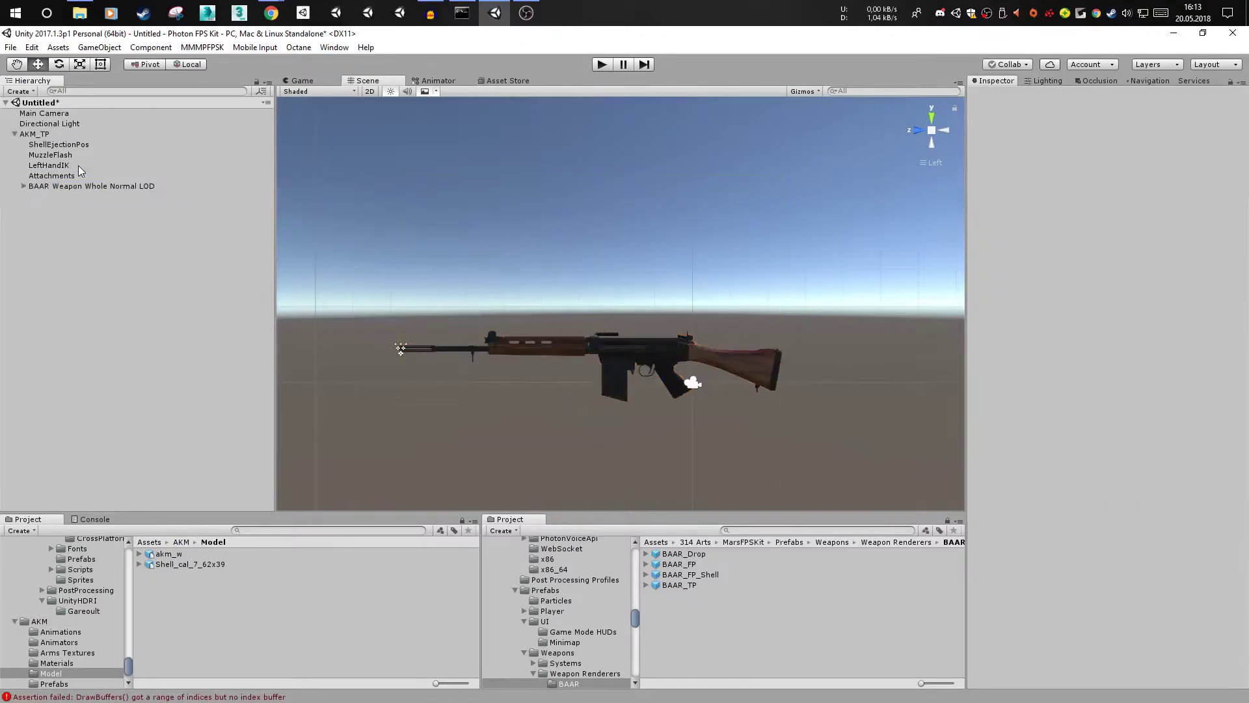
- Add the akm_w model to the scene for comparison with the BAAR weapon under AKM_TP
left_click(92, 187)
left_click(944, 131)
left_click(945, 132)
left_click(201, 583)
left_click_drag(169, 553, 101, 280)
key("f")
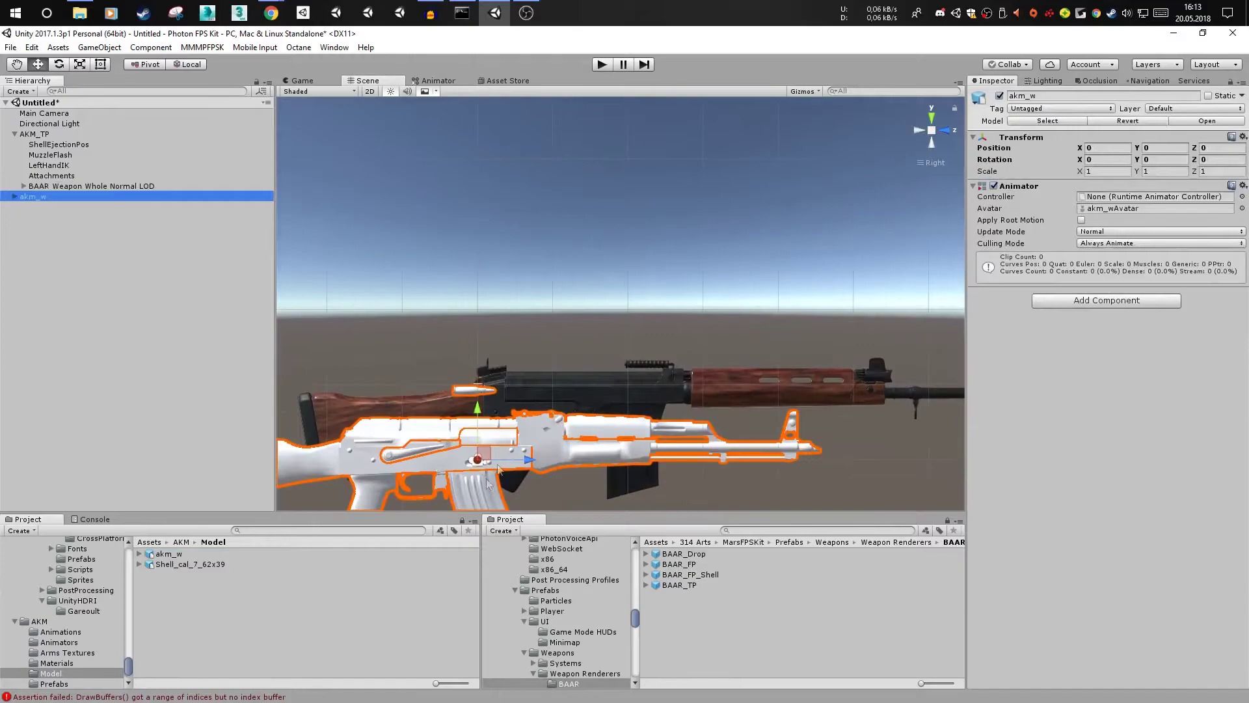
- Align akm_w with the BAAR reference rifle at about X -0.0363, Y 0.0651, Z 0.2066
left_click_drag(531, 287, 843, 191)
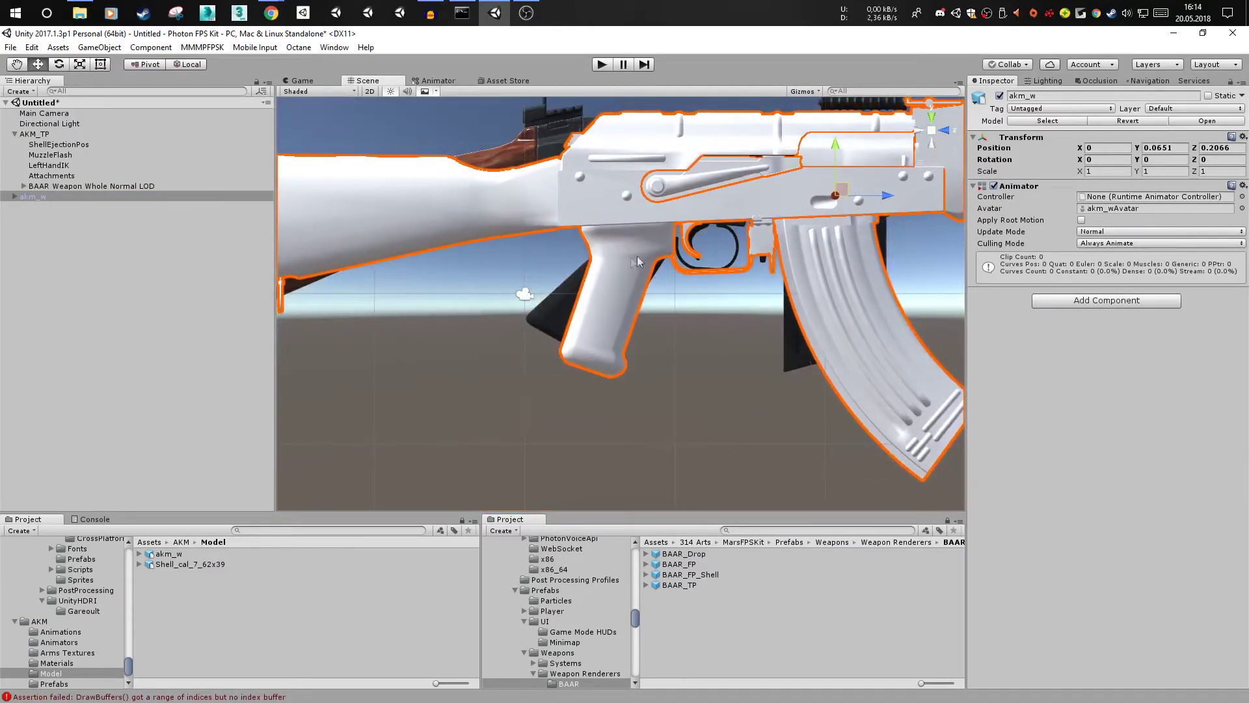
left_click(932, 117)
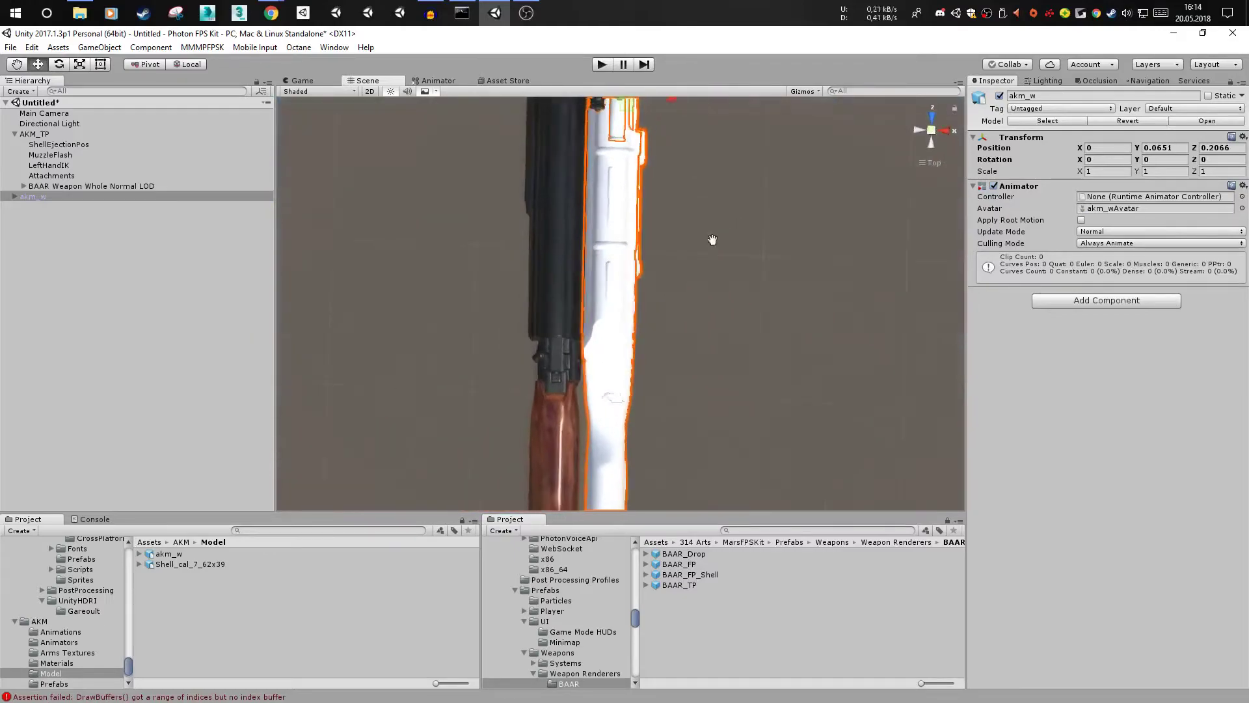
left_click_drag(688, 270, 629, 272)
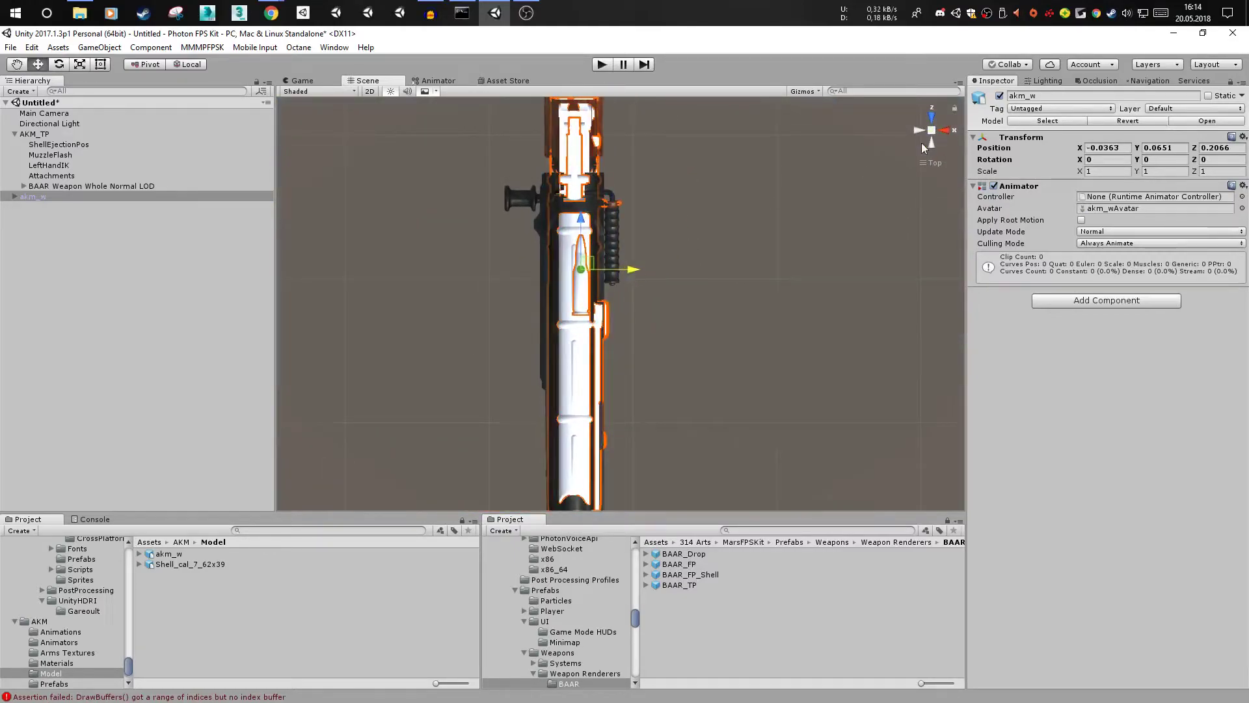
left_click(945, 130)
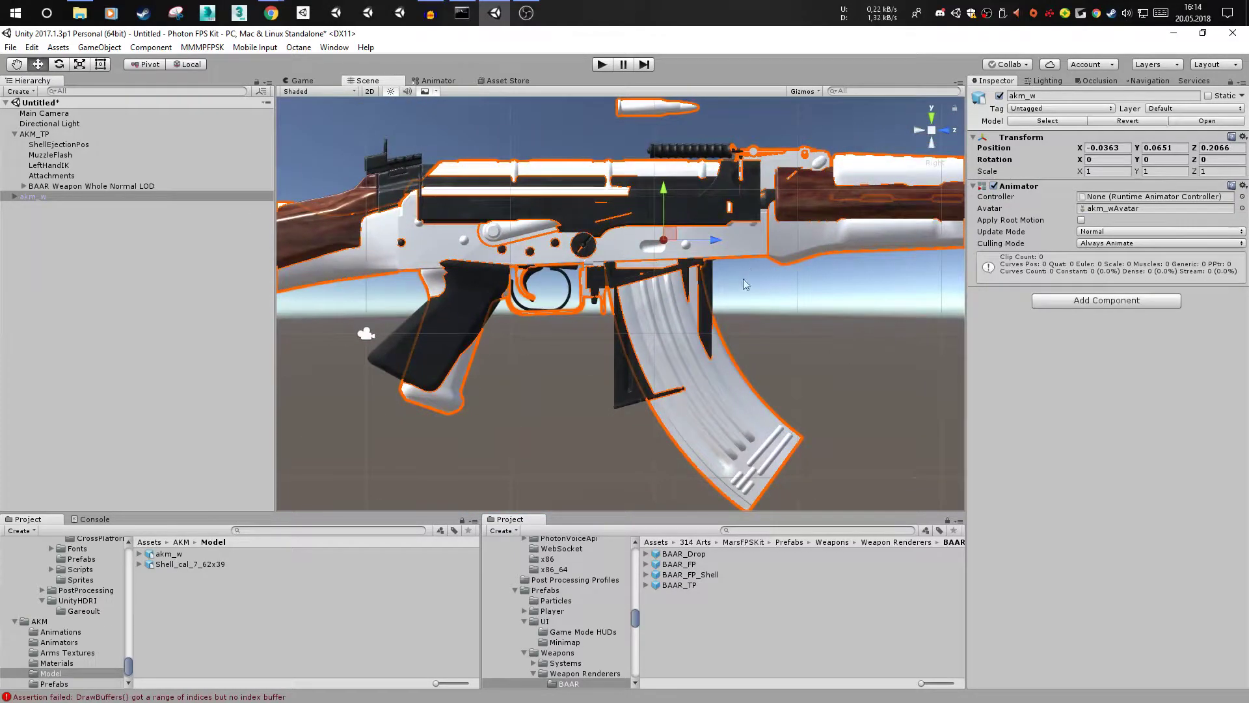
- Expand the newly added akm_w and delete its cal_7_62x39 cartridge
left_click(14, 196)
left_click(33, 196)
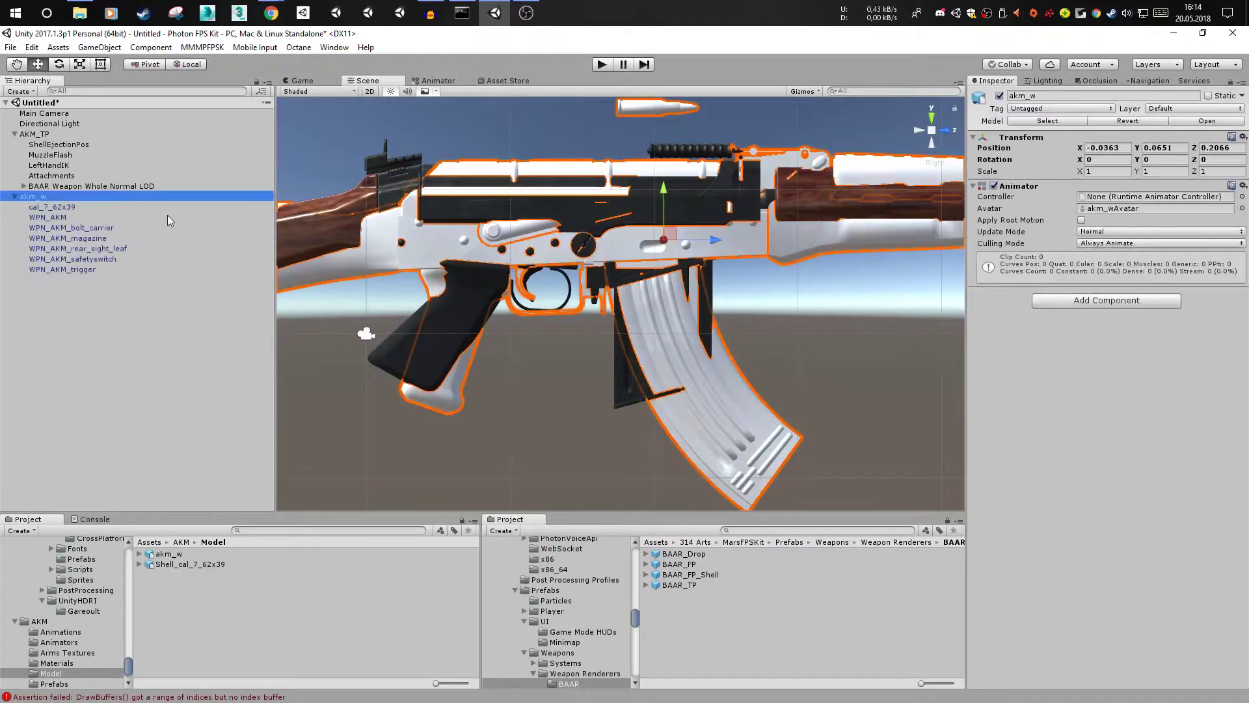
left_click(60, 206)
key("Delete")
- Apply the AKM material to every part from WPN_AKM to WPN_AKM_trigger in the new akm_w instance
left_click(48, 206)
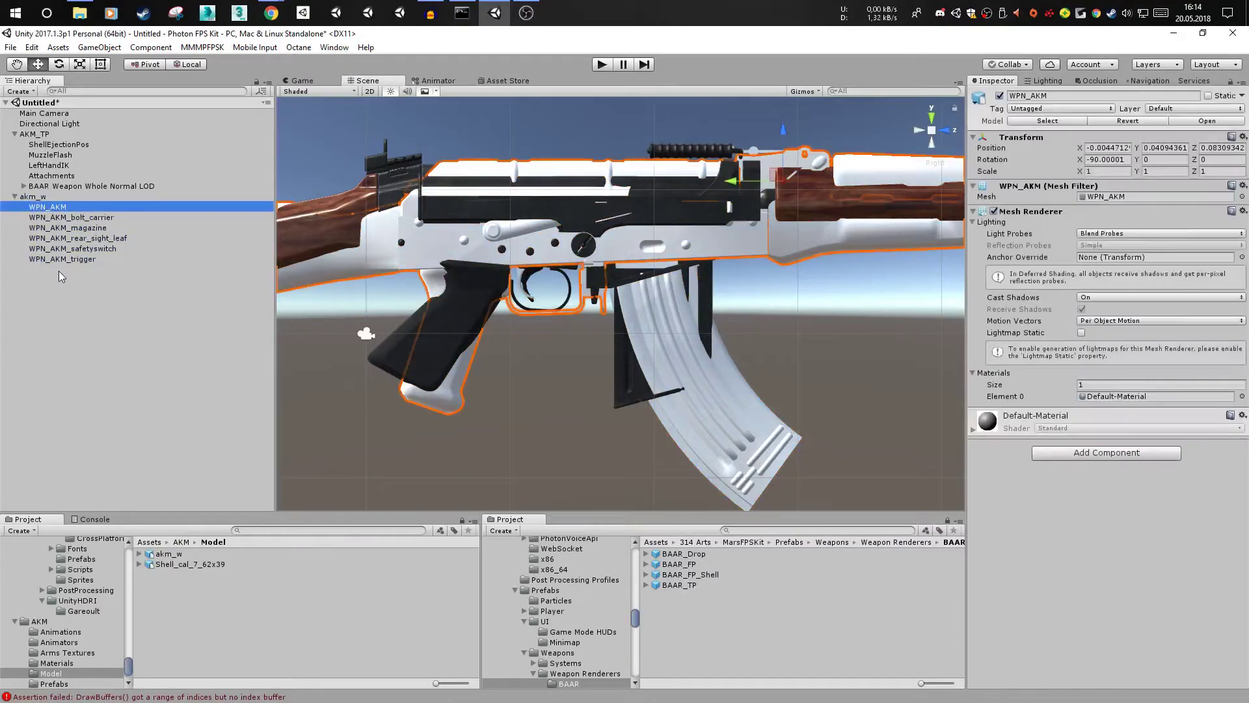
left_click(64, 259, "shift")
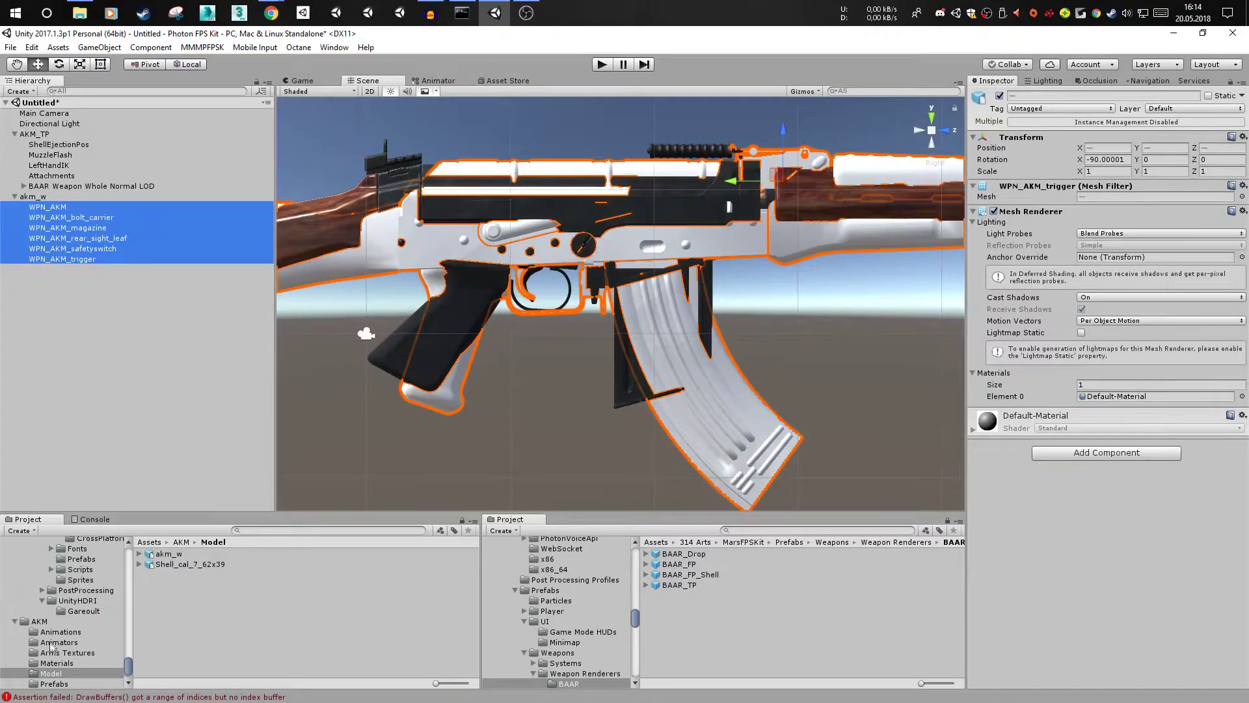
left_click(57, 664)
left_click_drag(164, 554, 1136, 397)
scroll(859, 244, "up", 2)
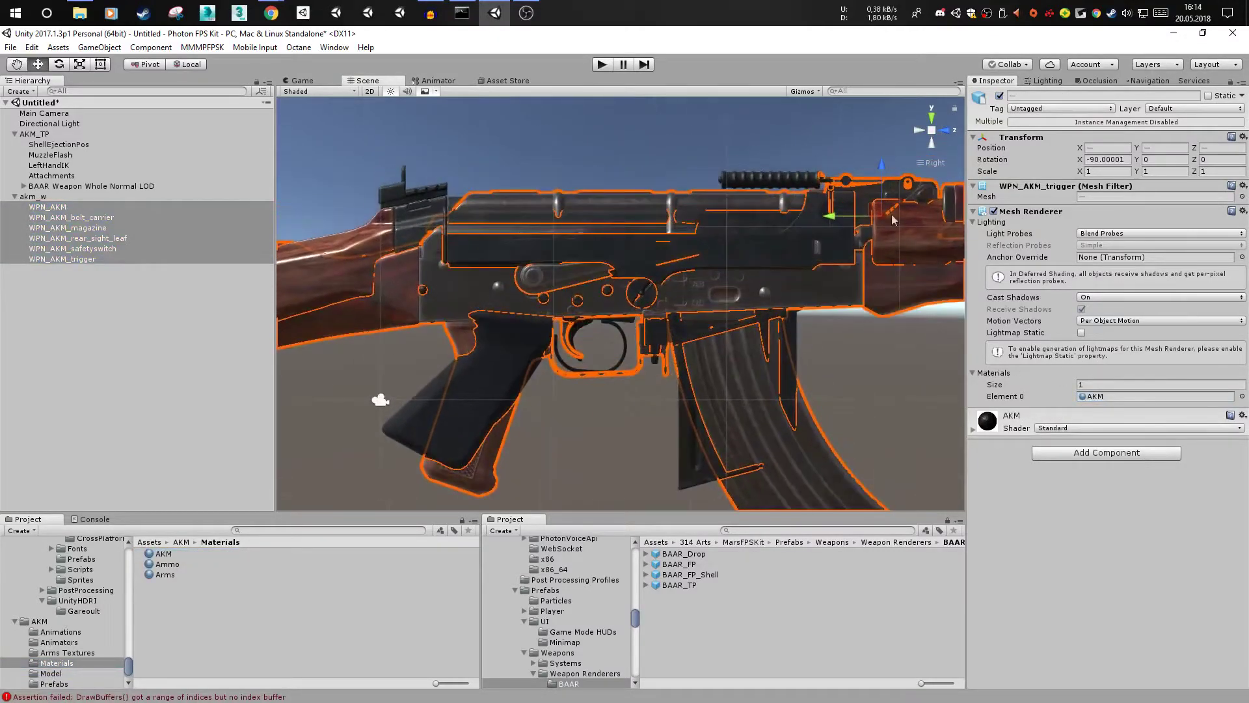
- Delete the BAAR Weapon Whole Normal LOD object and parent akm_w under AKM_TP
left_click(932, 121)
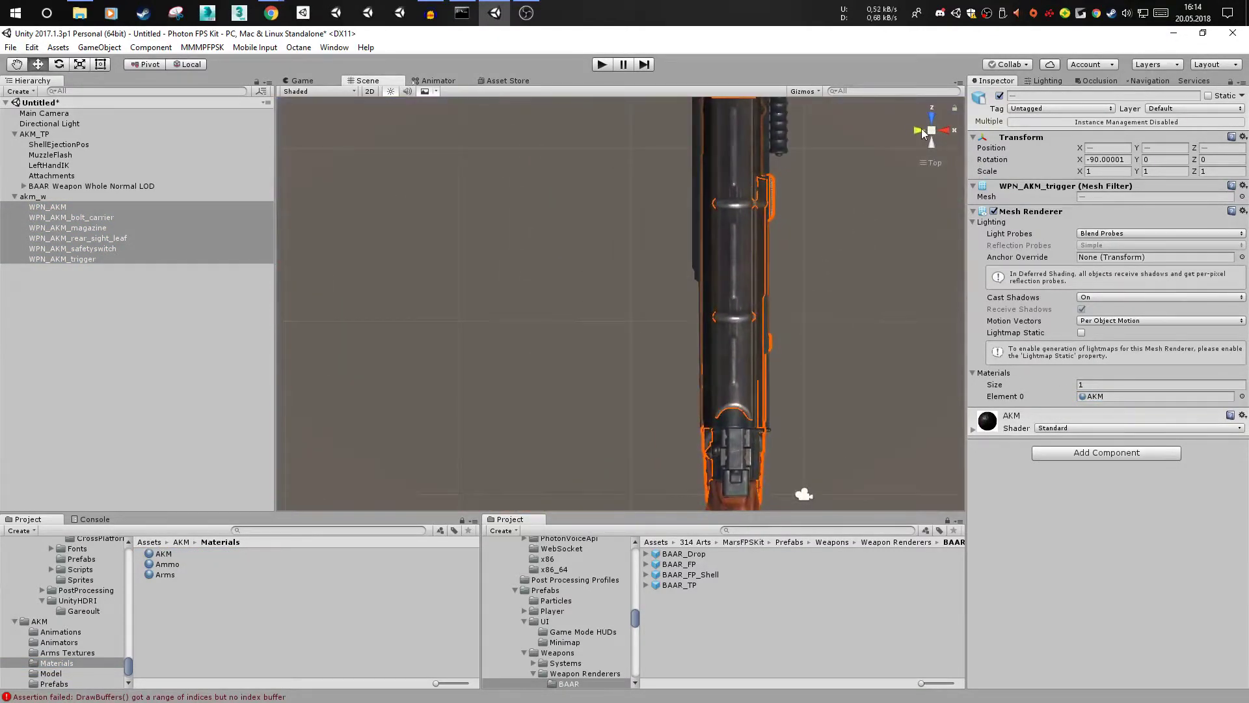
left_click(924, 130)
middle_click_drag(699, 334, 789, 276)
left_click_drag(412, 103, 415, 106)
left_click(49, 189)
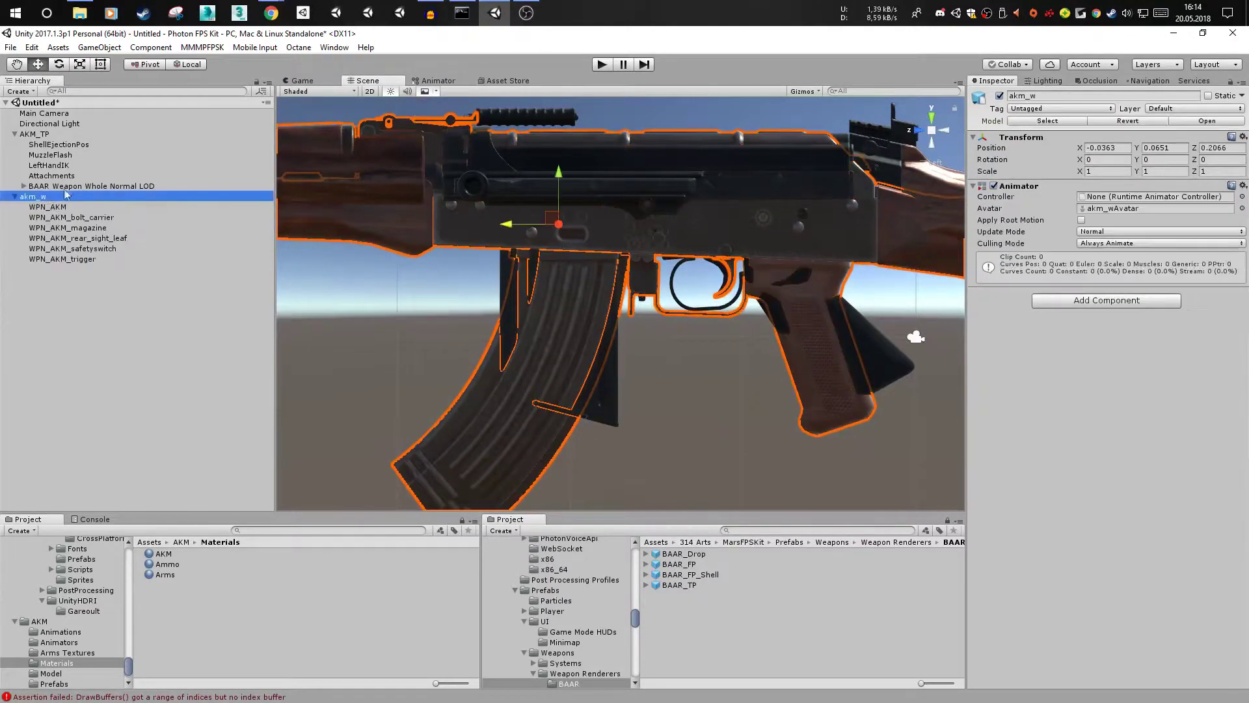
key("Delete")
left_click_drag(34, 187, 65, 142)
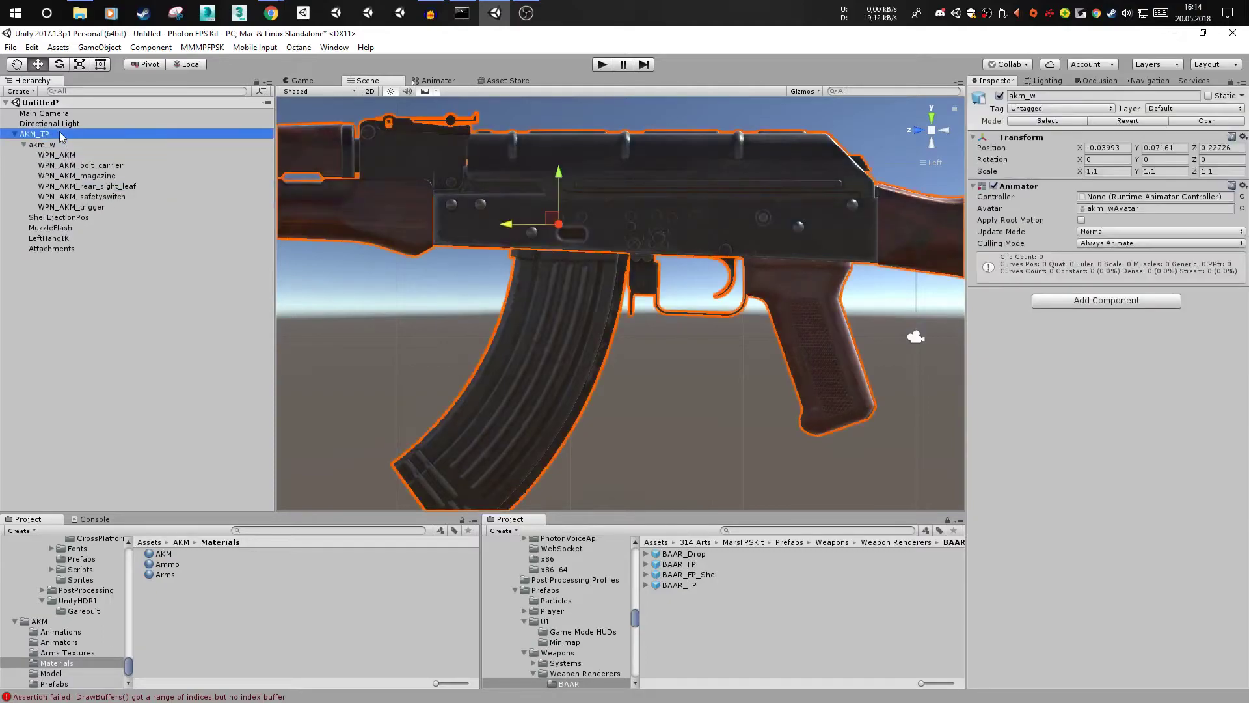
- Reset AKM_TP's All Weapon Renderers size to 0 and refill the list with the parts from WPN_AKM to WPN_AKM_trigger
left_click(1138, 219)
type("0")
key("Return")
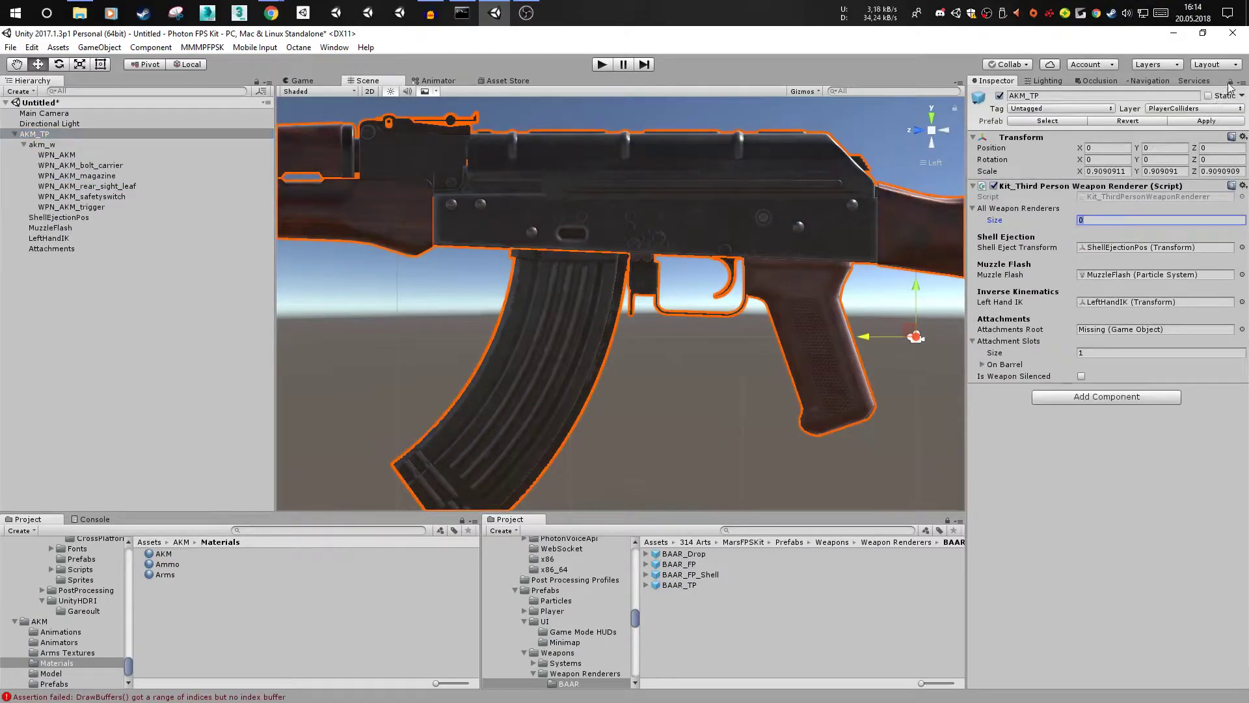
left_click(91, 156)
left_click(98, 199, "shift")
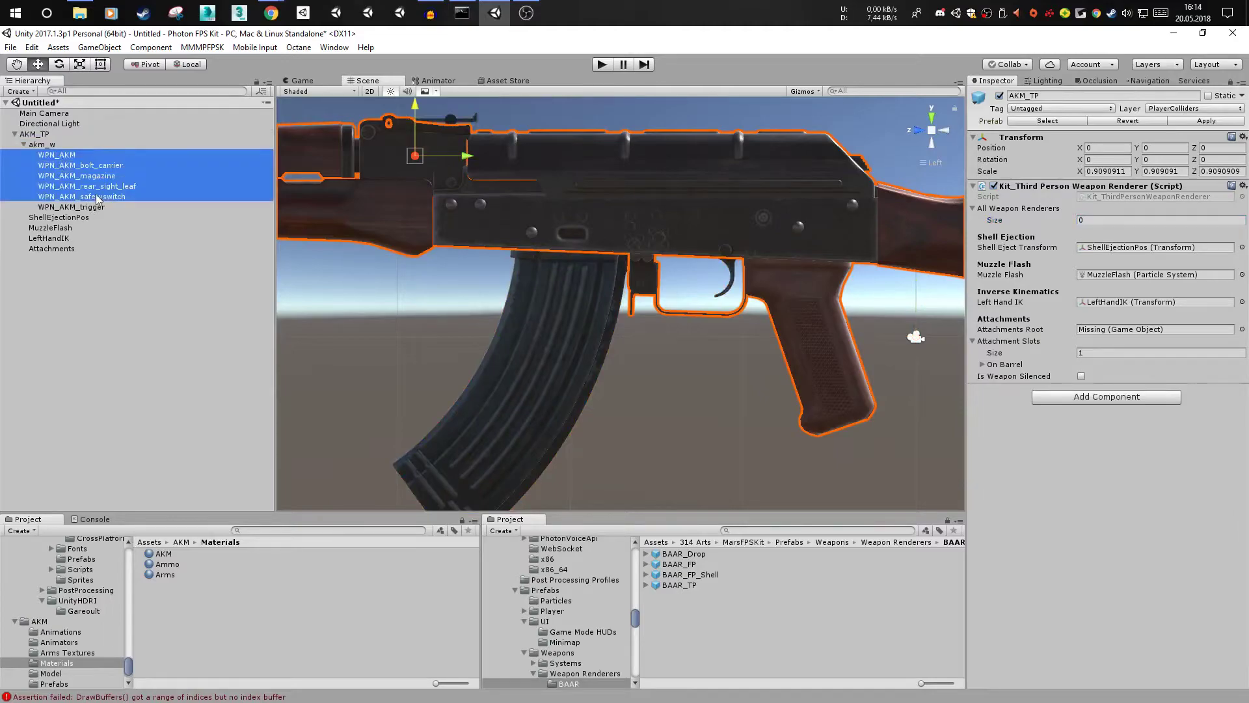
left_click(98, 207, "shift")
left_click_drag(129, 179, 1057, 212)
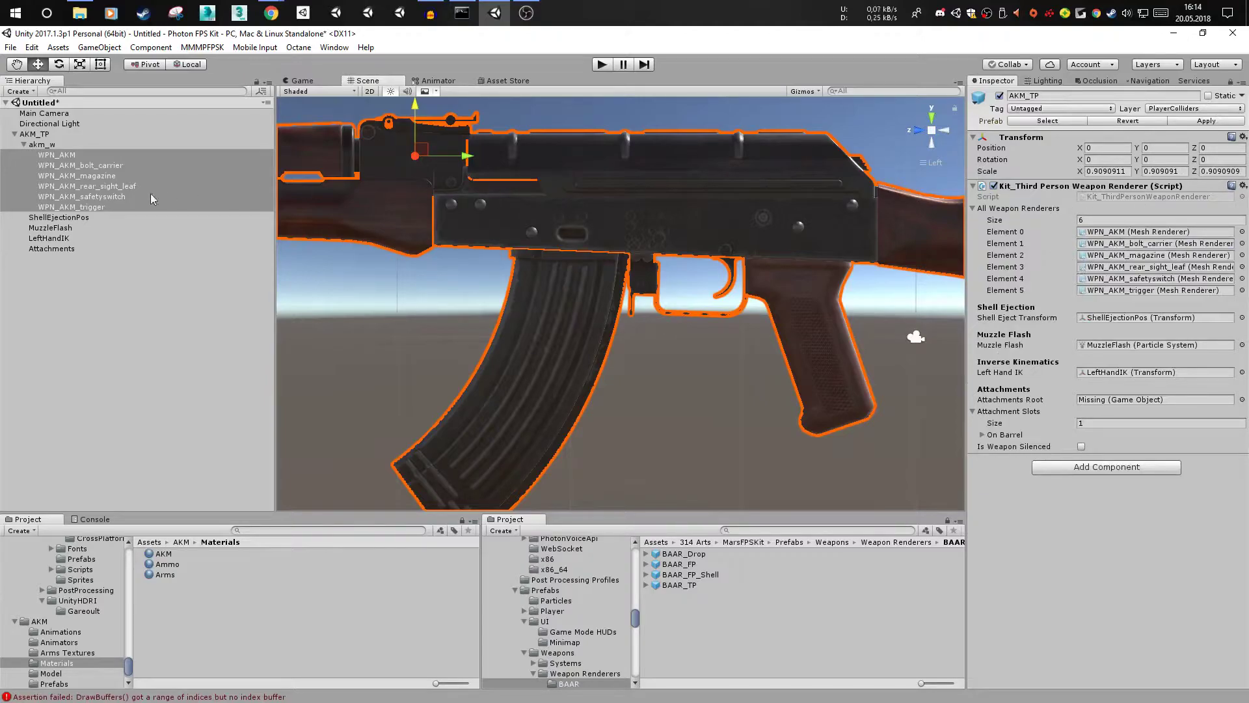
- Unlock the Inspector and frame AKM_TP's Attachments object in the scene
left_click(46, 227)
left_click(52, 239)
left_click(41, 248)
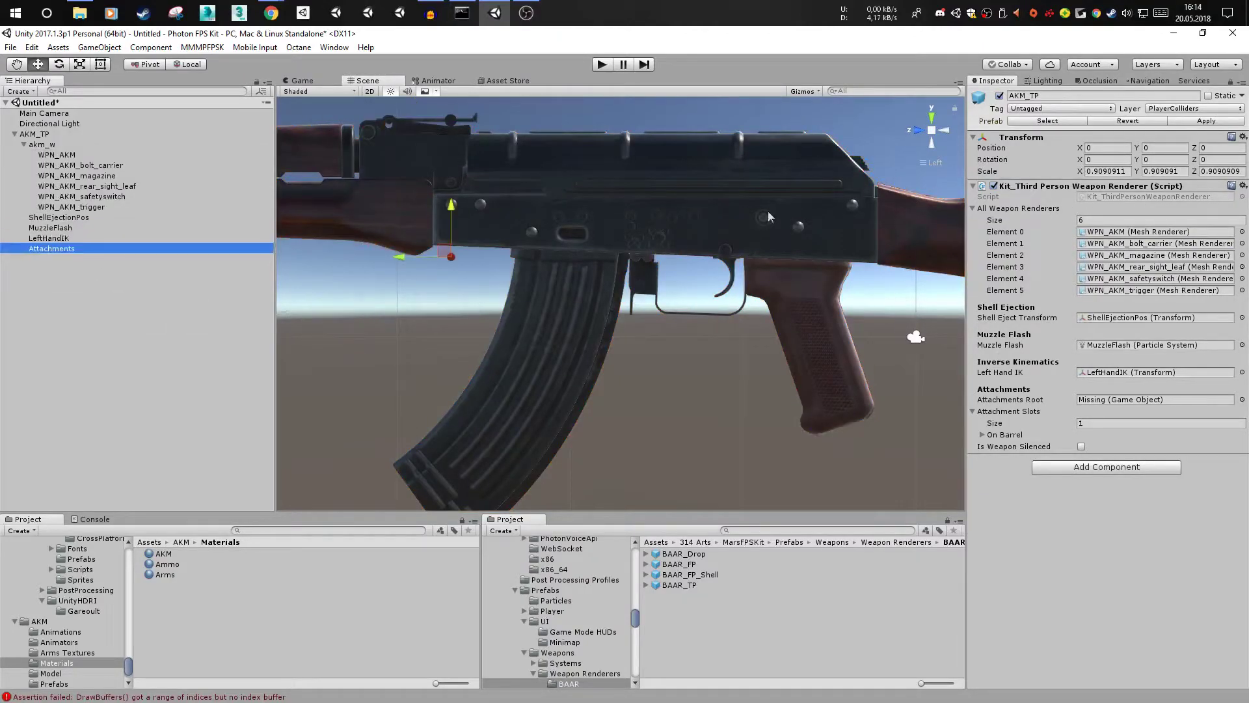
left_click(1230, 82)
key("f")
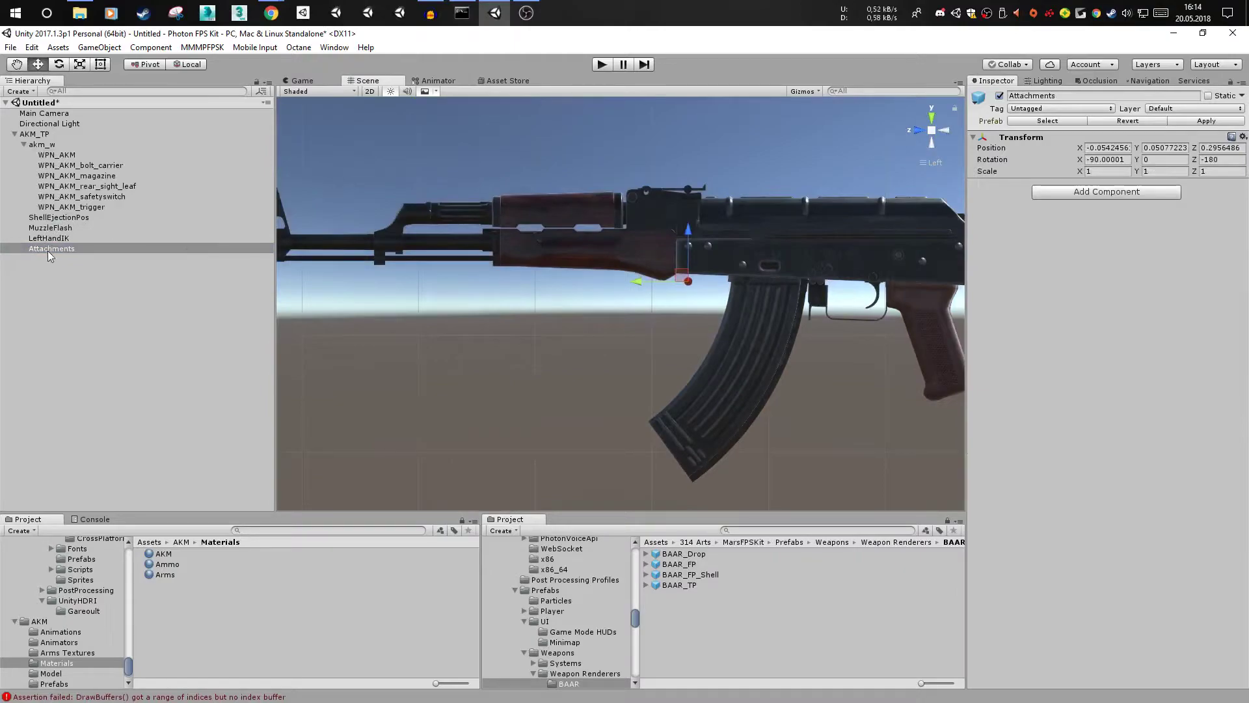
- Move MuzzleFlash to the AKM's barrel tip at about X -0.0445, Y 0.088, Z 0.7316 and simulate the particle effect
left_click(47, 238)
left_click(47, 228)
key("f")
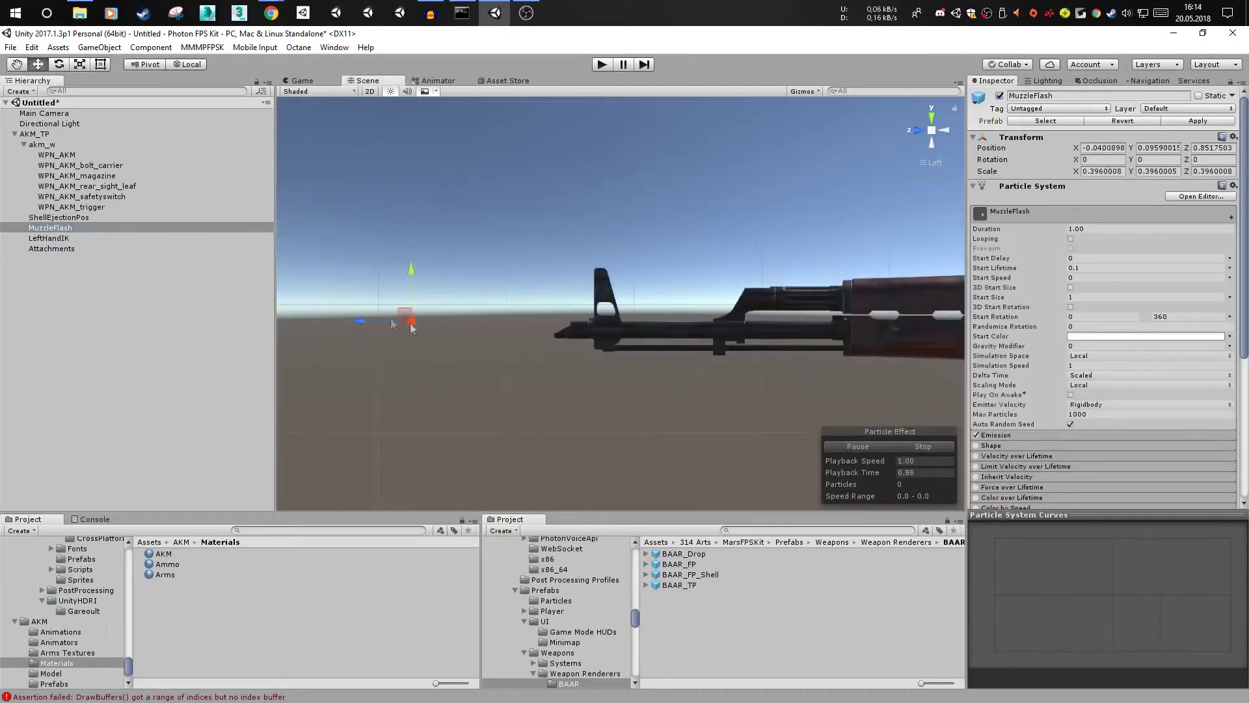
left_click_drag(400, 318, 545, 325)
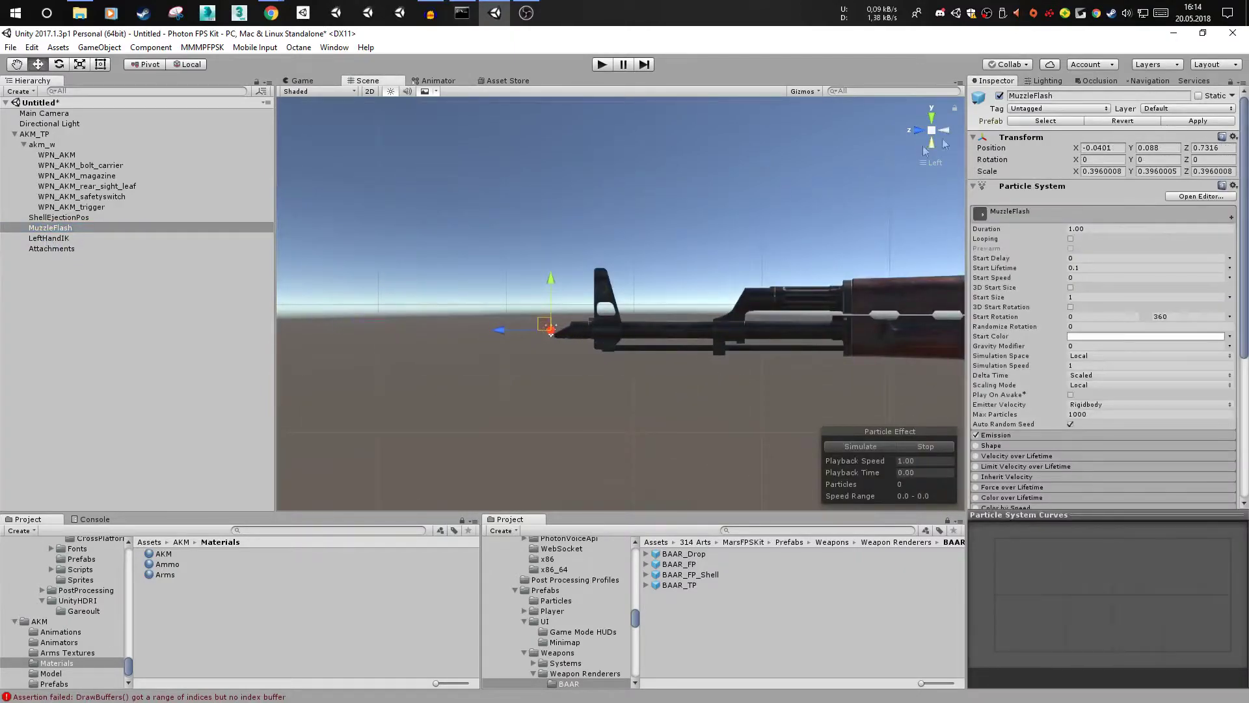
left_click(937, 119)
left_click_drag(691, 273, 685, 271)
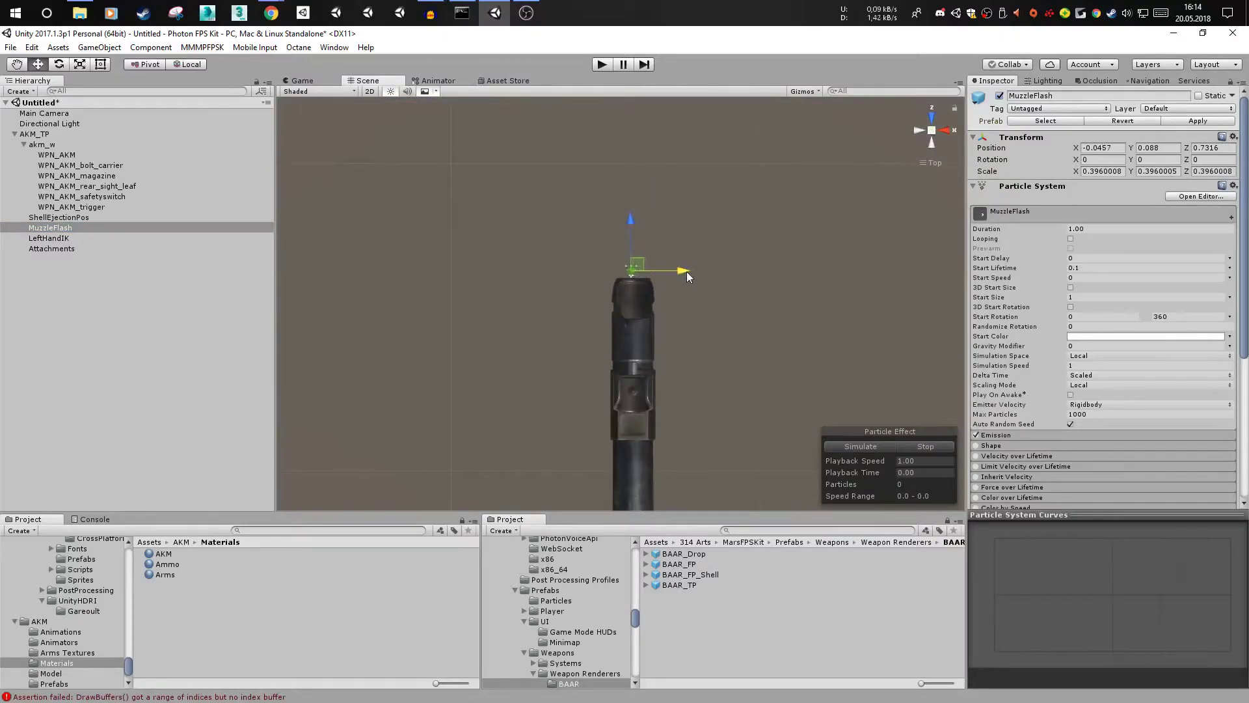
left_click(946, 129)
left_click(855, 447)
scroll(654, 341, "down", 6)
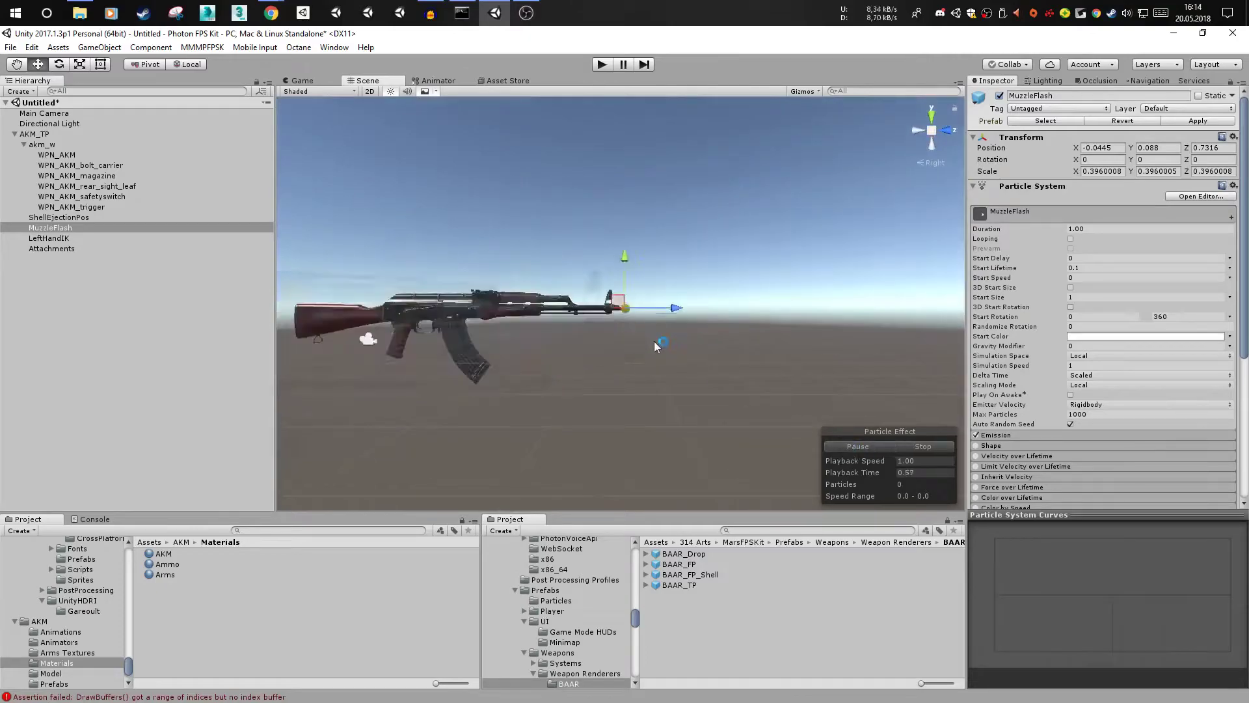
- Move ShellEjectionPos beside the AKM's ejection port, at about Y 0.1031, Z 0.2059, and shift it slightly toward the receiver in X
left_click(67, 218)
key("f")
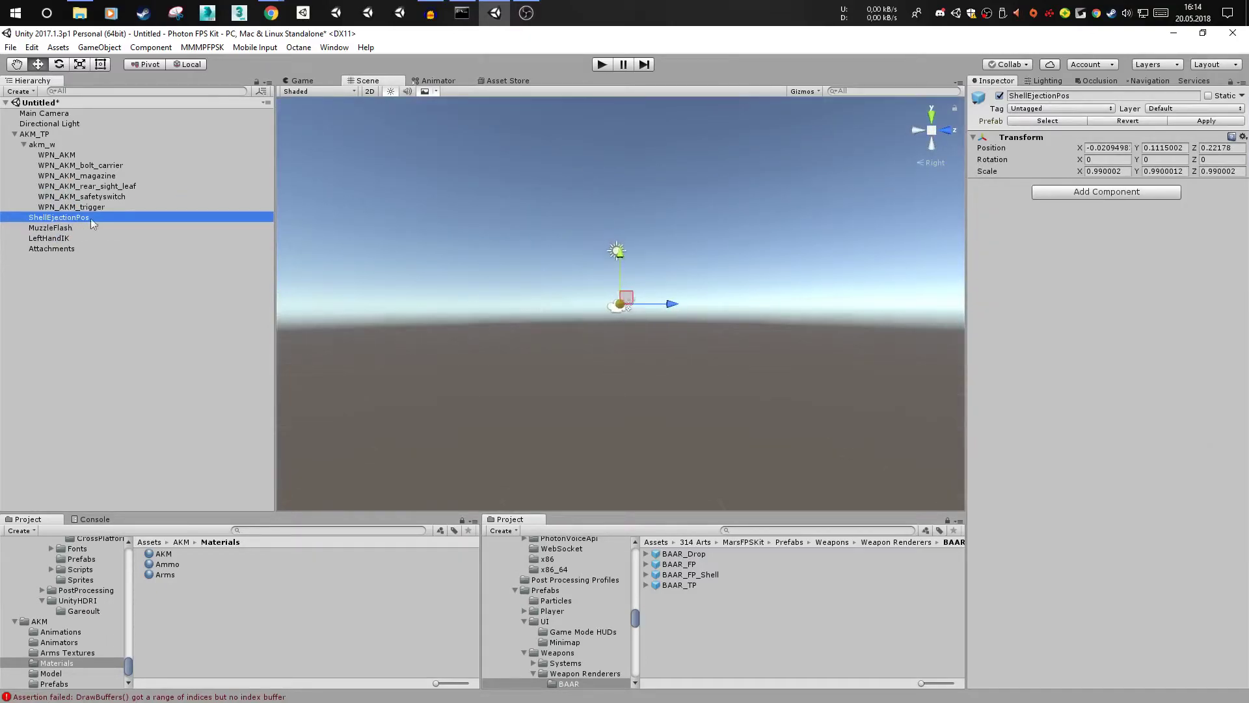
left_click(932, 127)
left_click(57, 154)
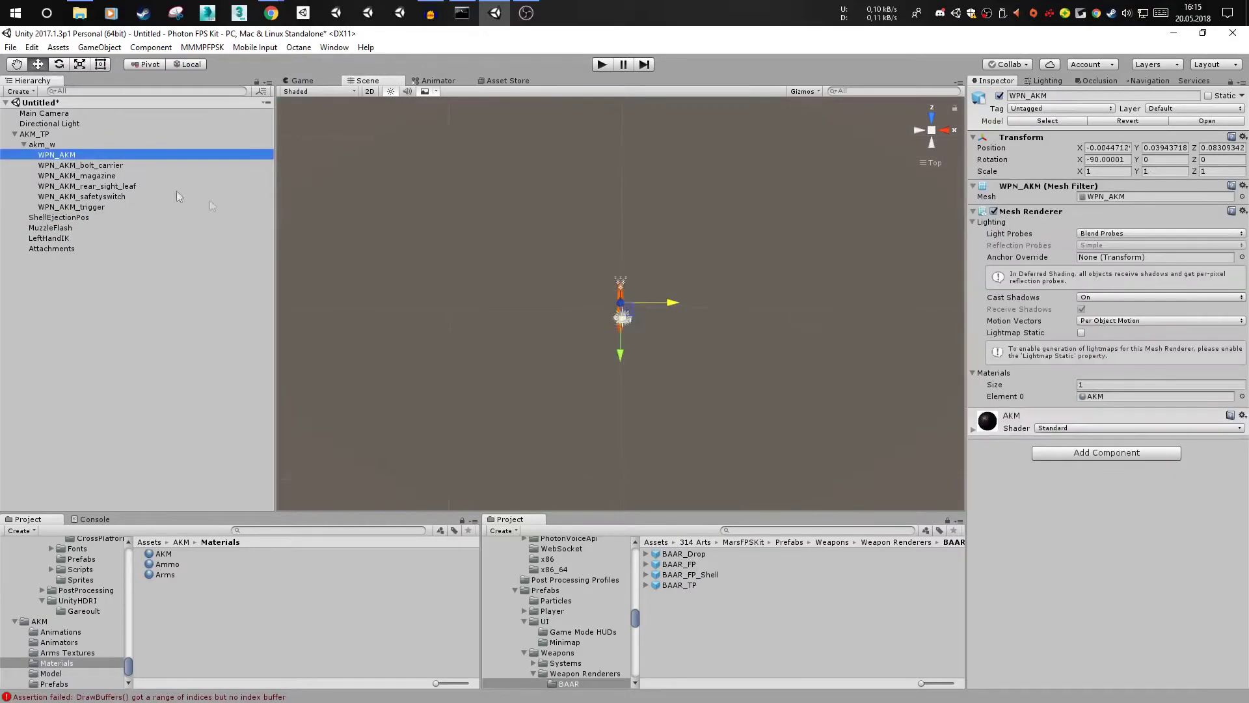
key("f")
left_click(917, 131)
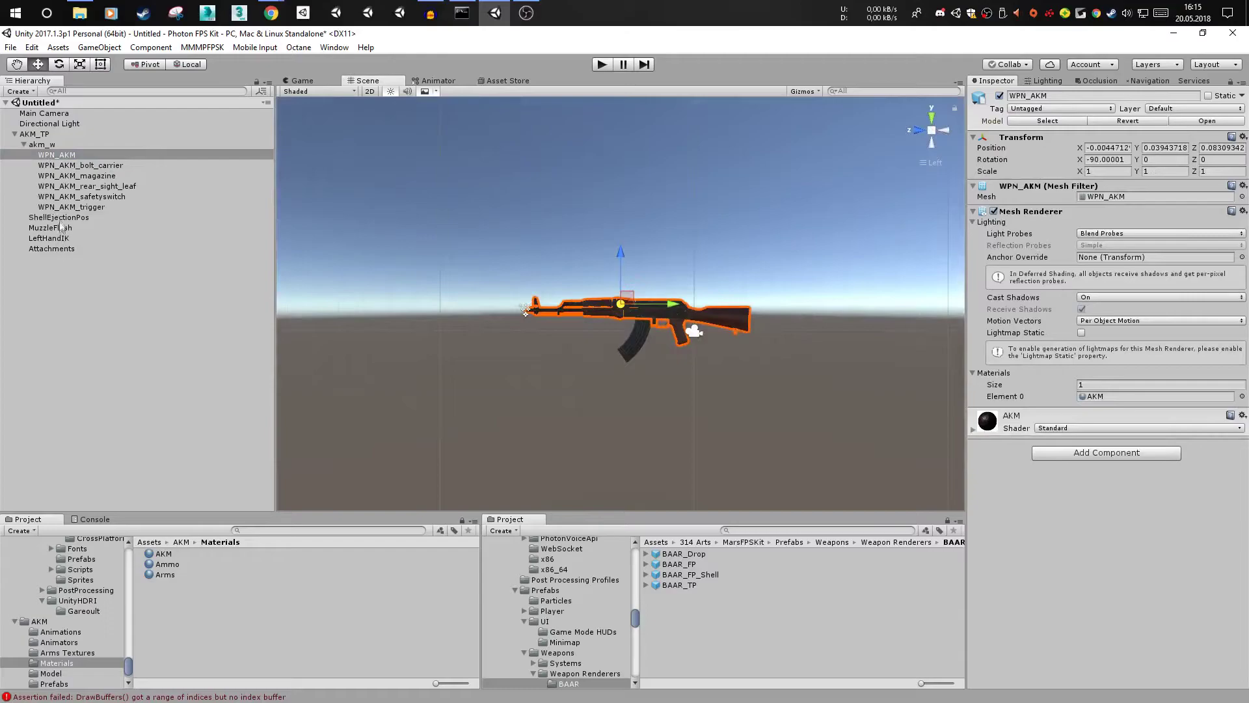
left_click(58, 217)
key("f")
left_click(945, 132)
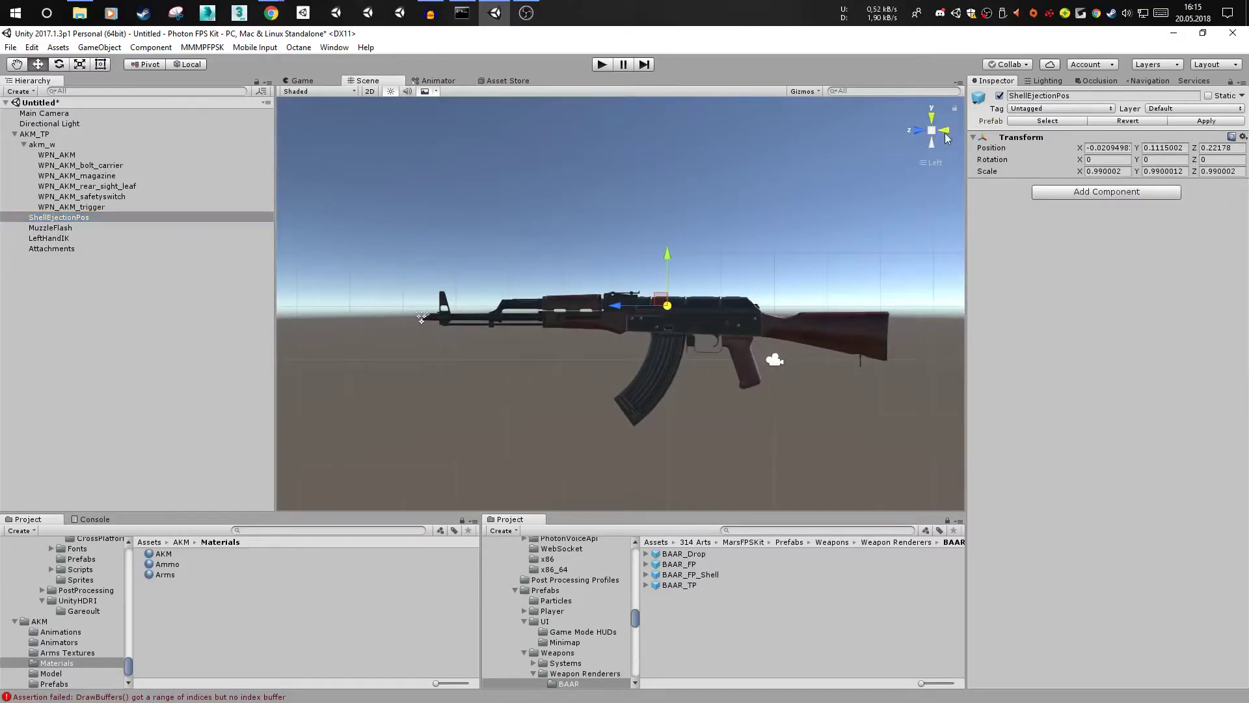
left_click(945, 132)
scroll(581, 274, "up", 10)
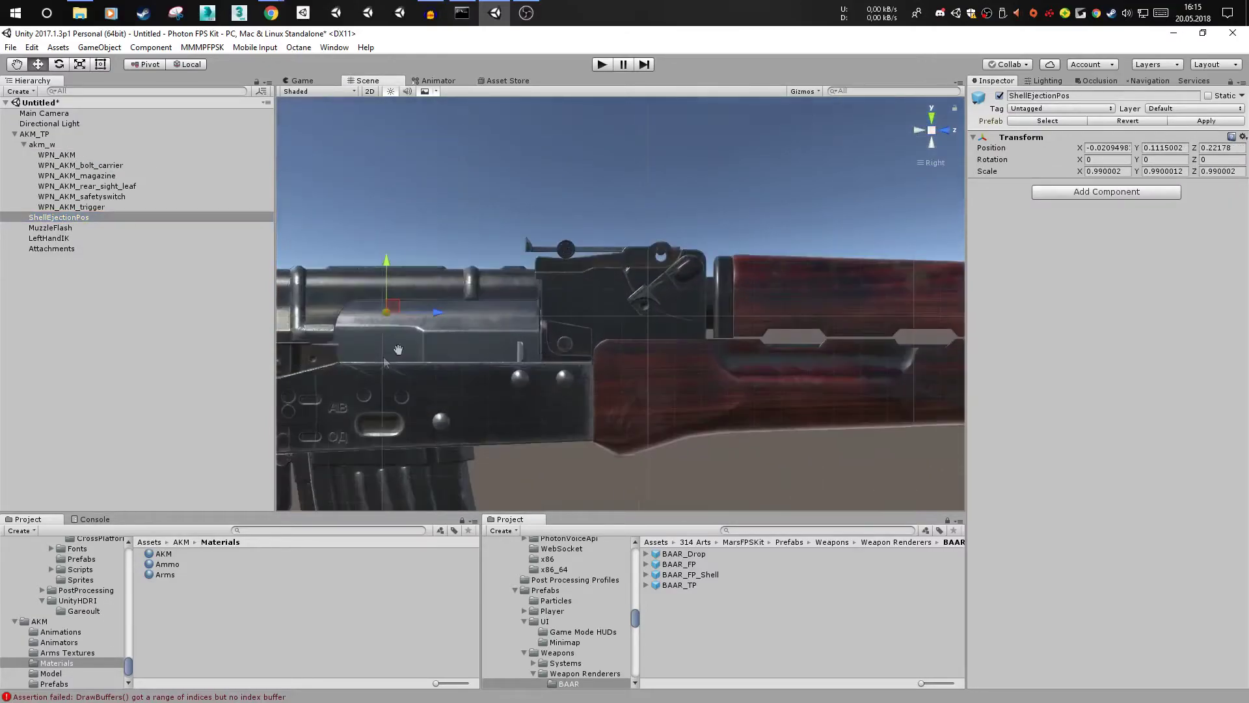
left_click_drag(581, 274, 520, 309)
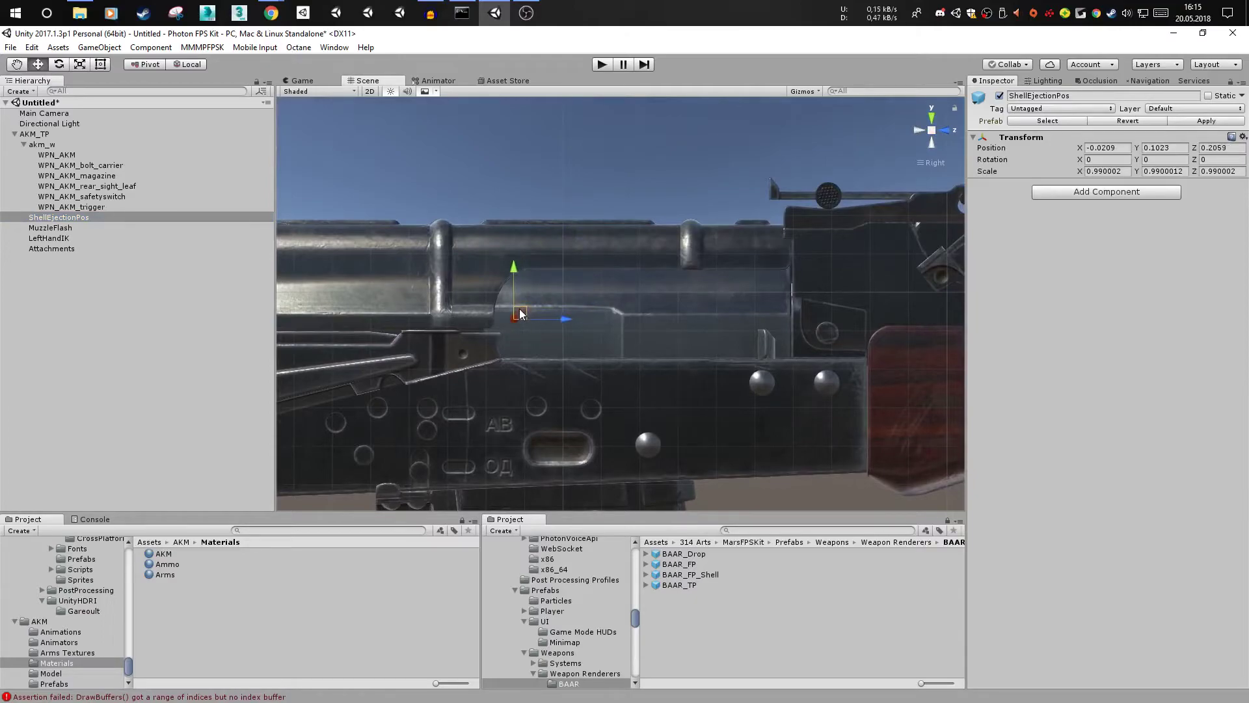
left_click(930, 121)
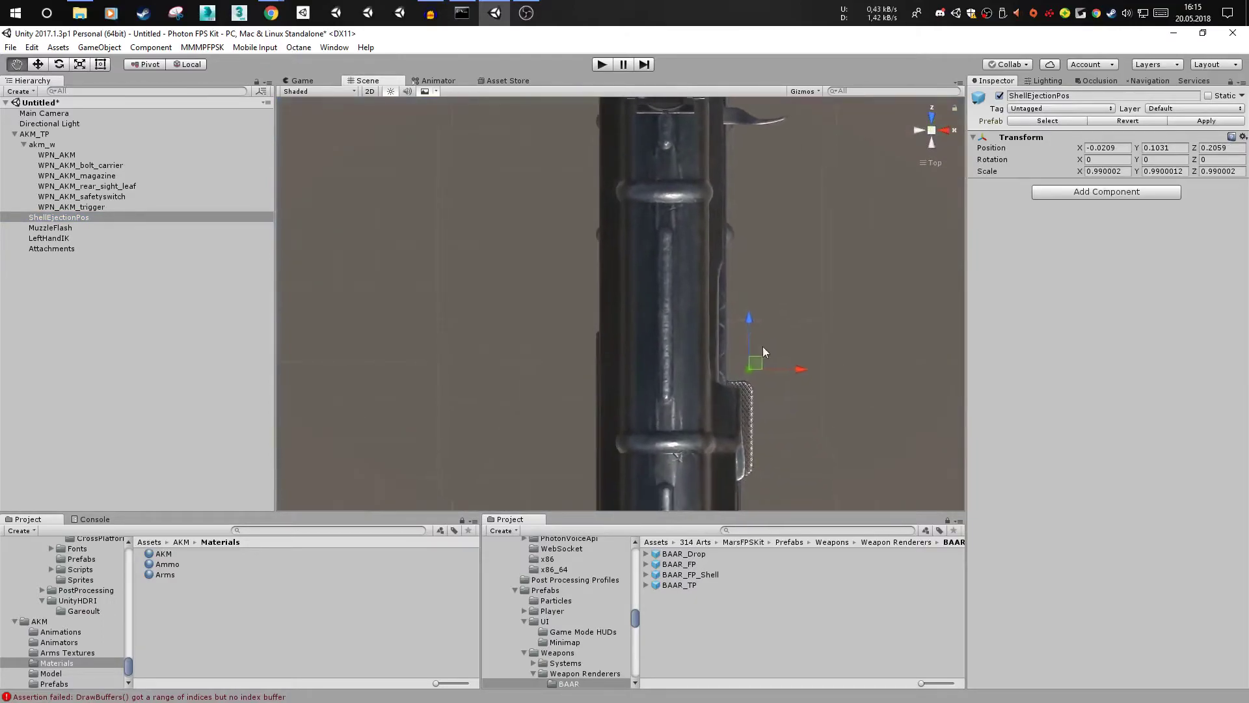
left_click_drag(796, 371, 788, 370)
- Nest ShellEjectionPos, MuzzleFlash, LeftHandIK and Attachments under akm_w and remove akm_w's Animator component
left_click(52, 248, "shift")
left_click_drag(73, 231, 50, 162)
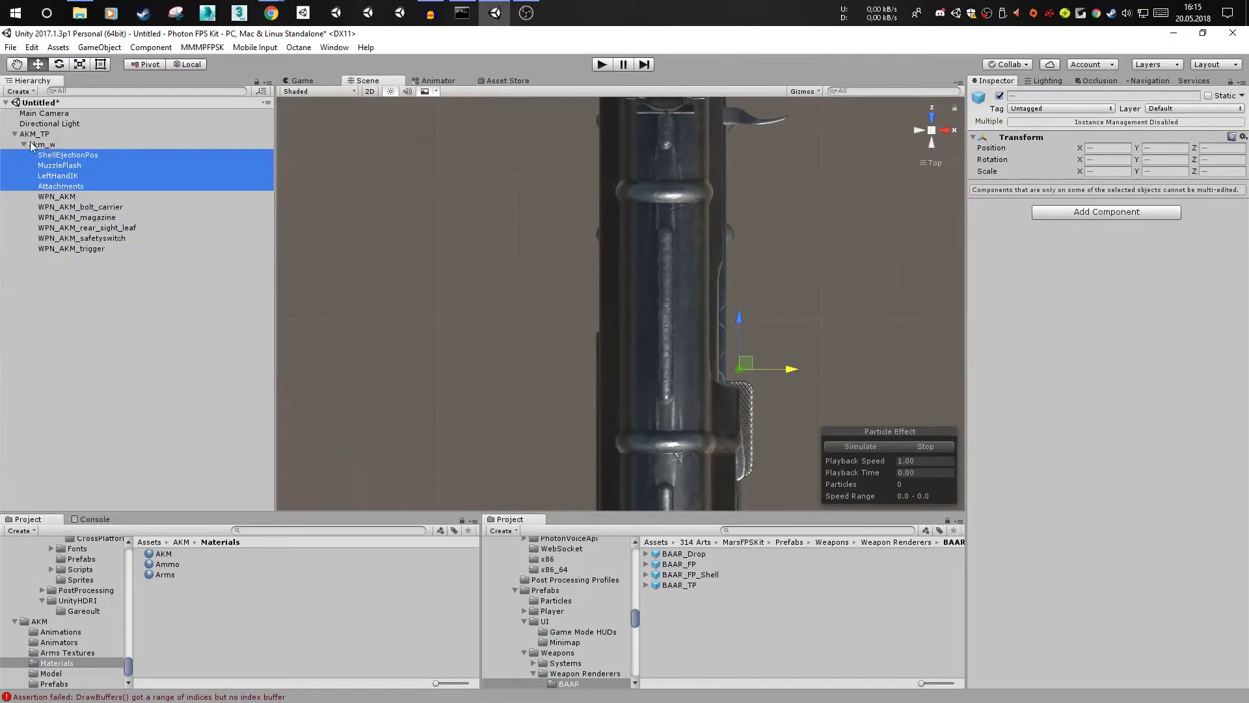
left_click(33, 145)
right_click(1021, 187)
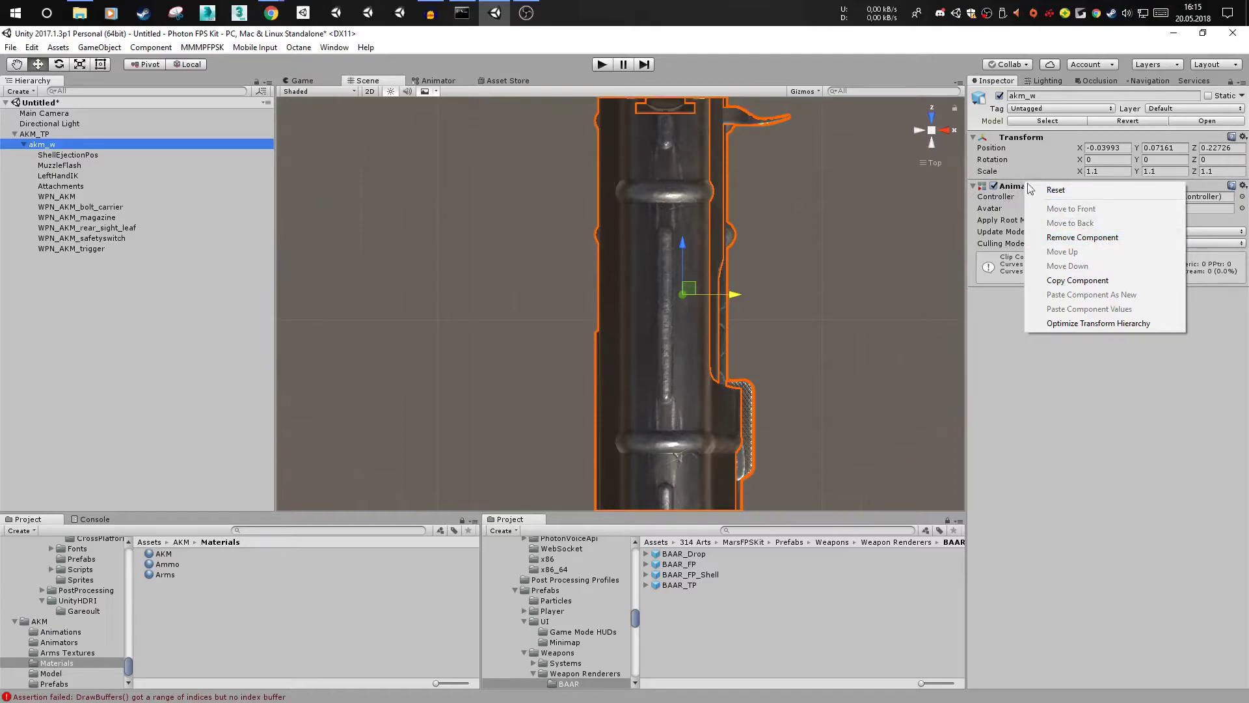
left_click(1082, 237)
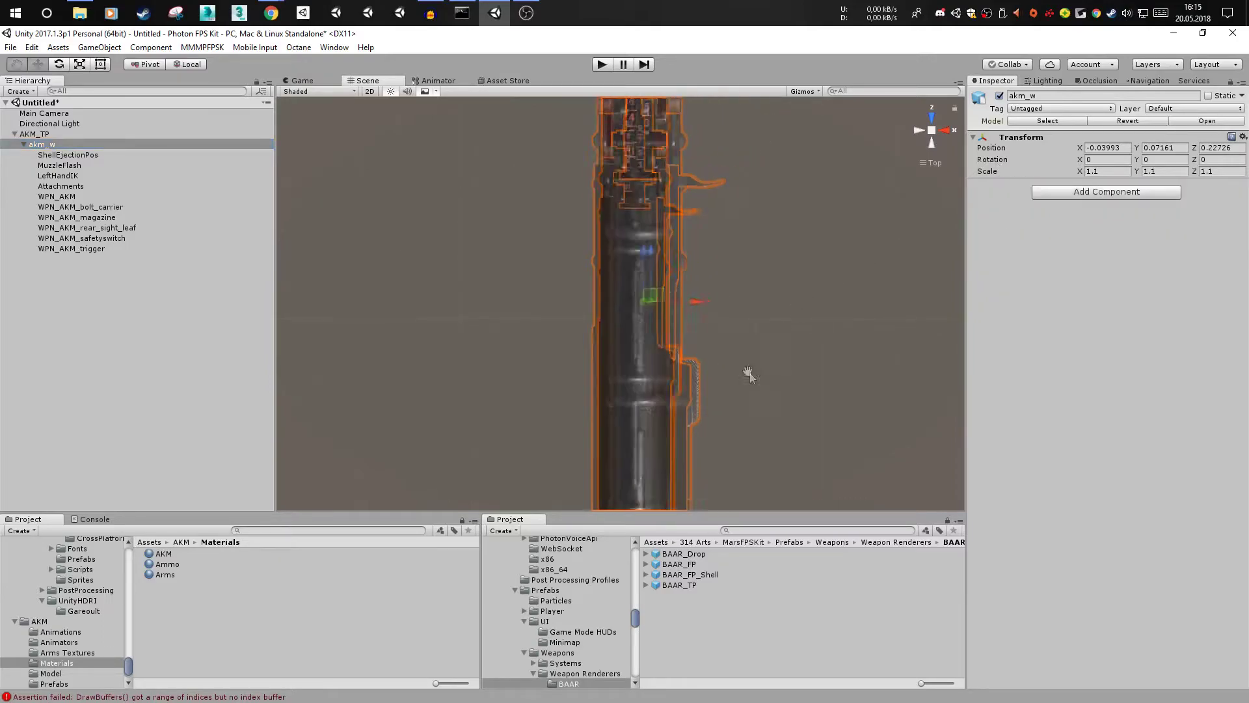
- Assign the Attachments object as AKM_TP's Attachments Root and collapse the Attachment Slots list
left_click(106, 134)
left_click_drag(66, 186, 1106, 400)
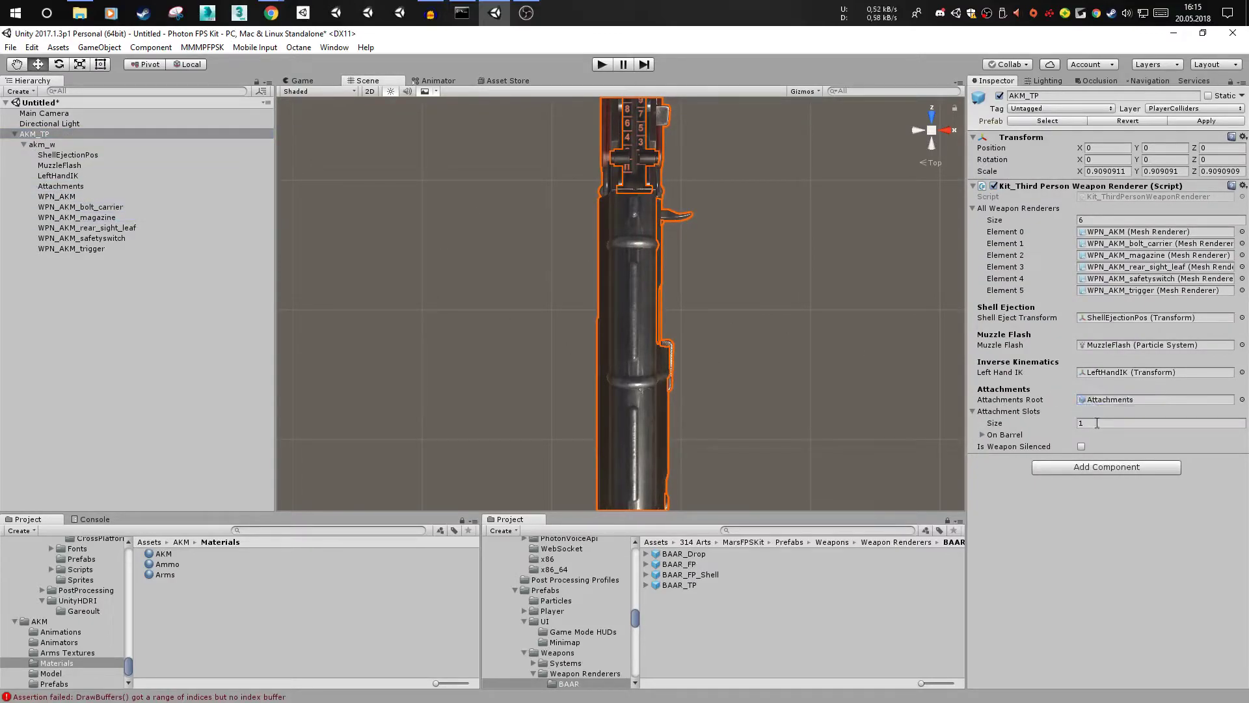
left_click(1021, 412)
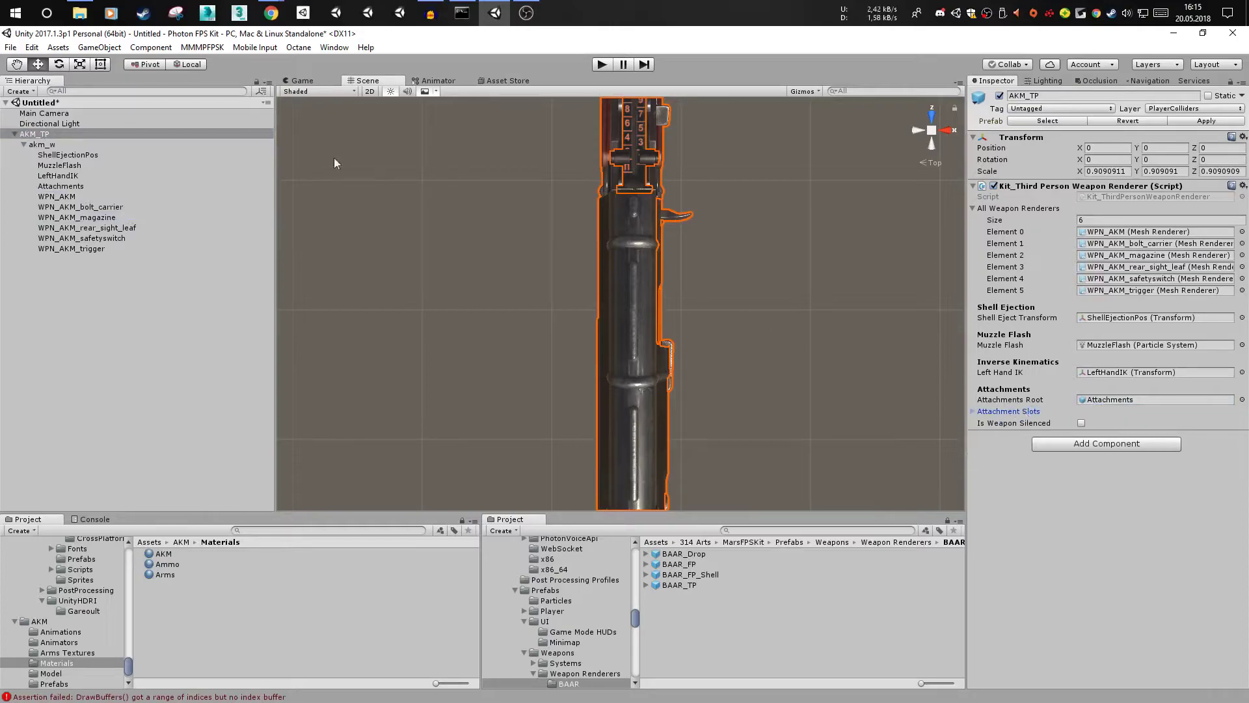
- Apply the changes to the AKM_TP prefab and delete its instance from the scene
left_click(1196, 122)
left_click(89, 133)
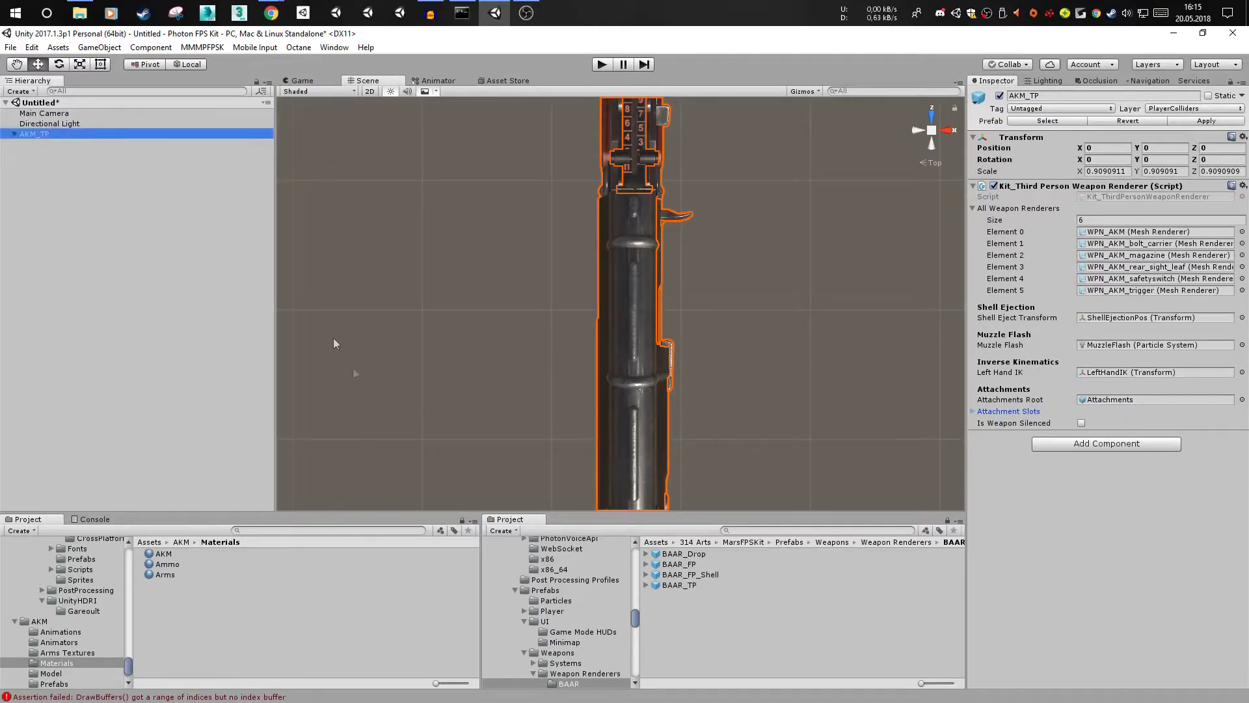
key("Delete")
- Open the AKM Prefabs folder, preview AKM_FP_Shell and place it in the scene
left_click(181, 542)
double_click(212, 607)
left_click(176, 575)
left_click_drag(1065, 618, 1166, 593)
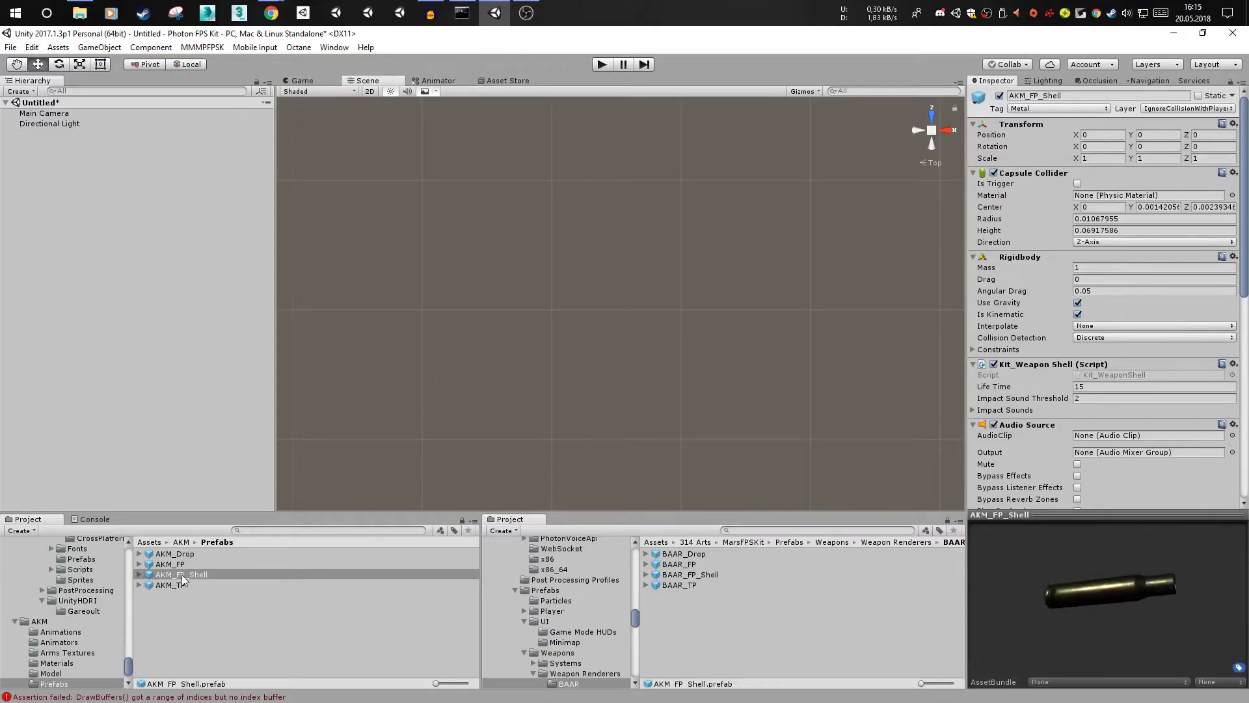
left_click_drag(186, 574, 164, 354)
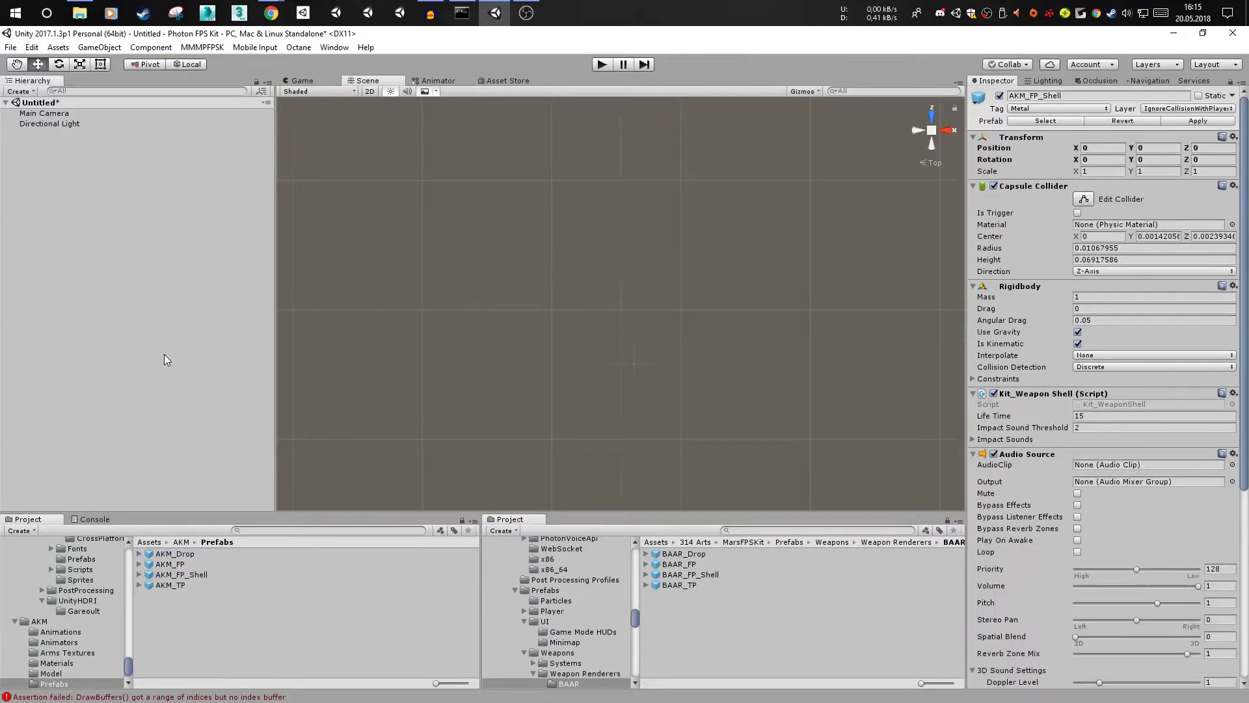
double_click(155, 133)
left_click(947, 131)
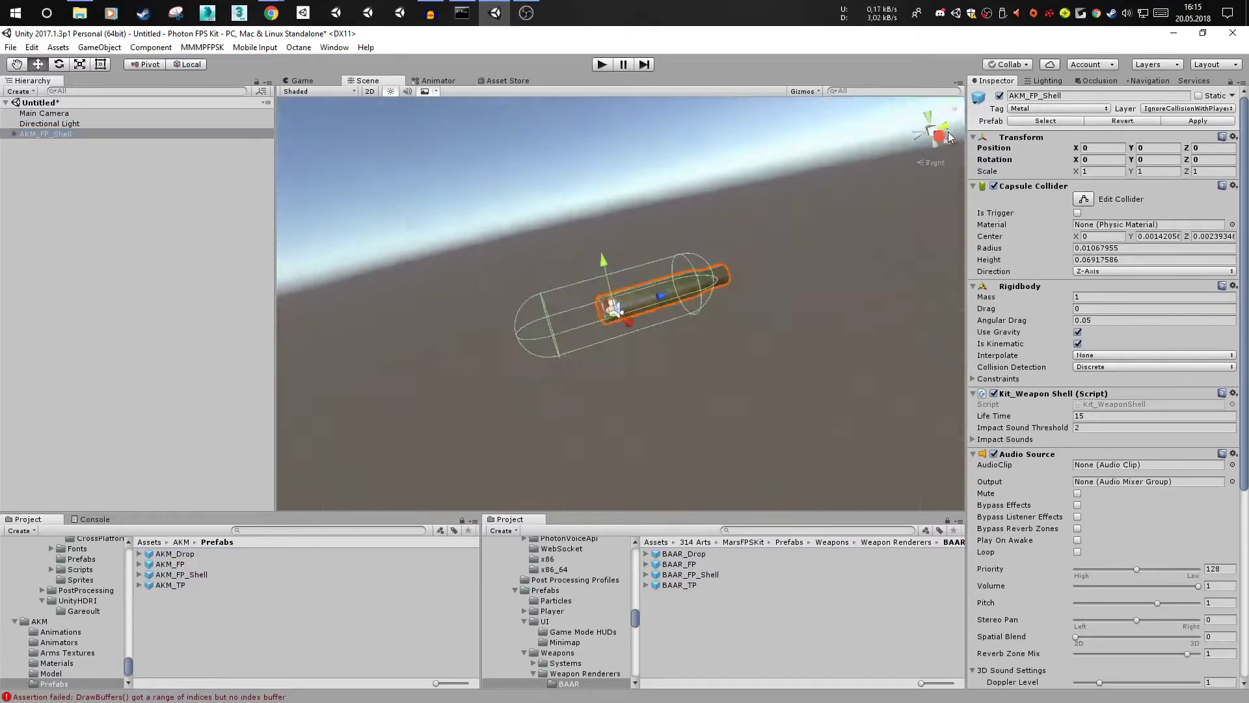
left_click(932, 131)
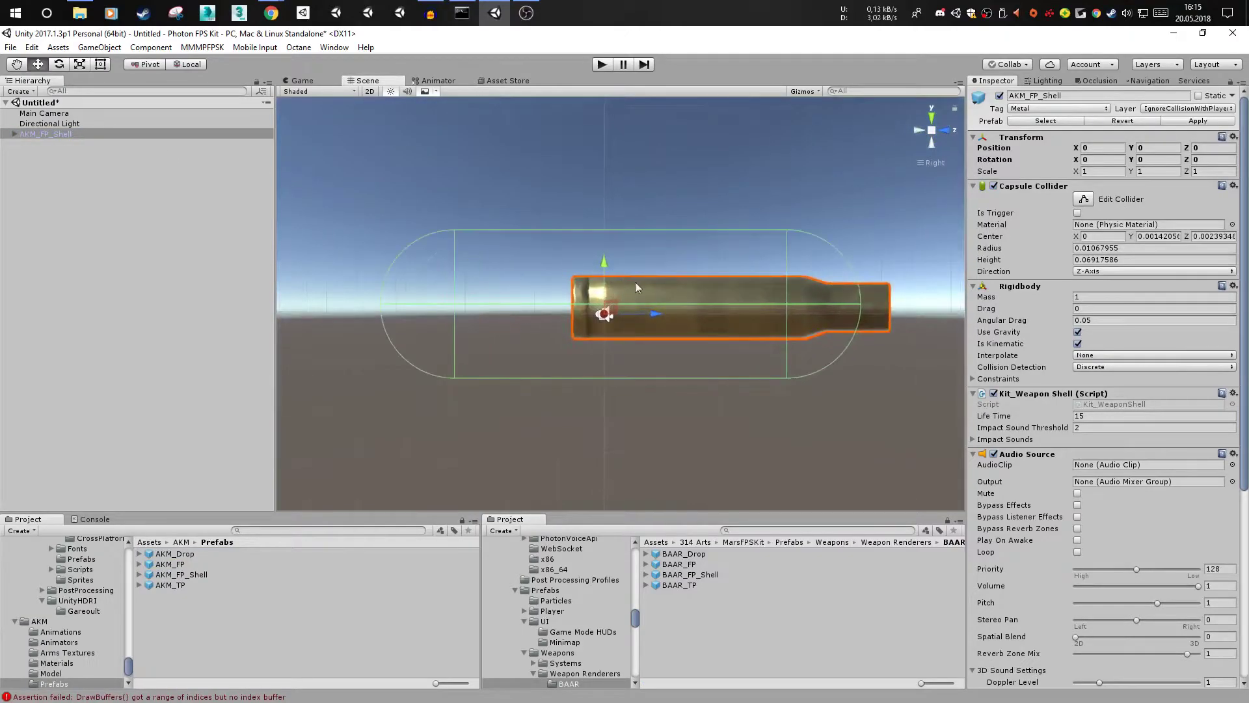
- Edit AKM_FP_Shell's capsule collider around the cartridge case to a height of about 0.0556 and center Z of about 0.0236
left_click_drag(1078, 235, 1085, 234)
key("ctrl+z")
left_click(931, 118)
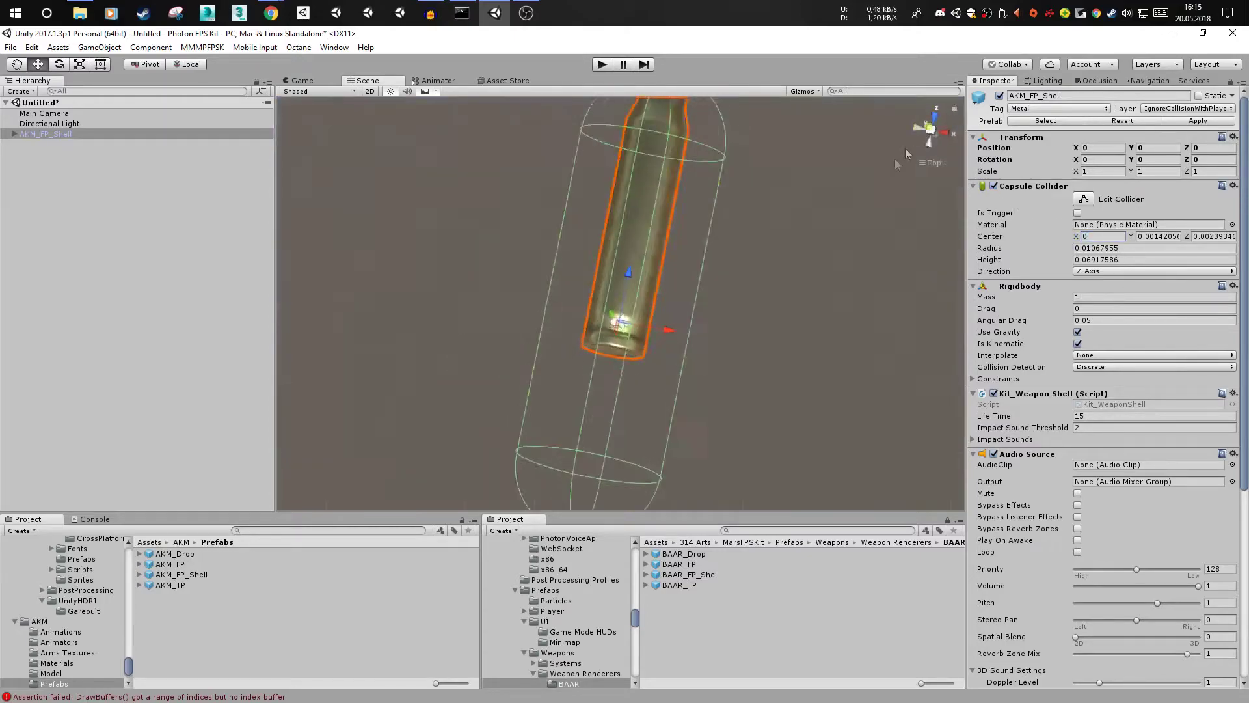
left_click(1083, 199)
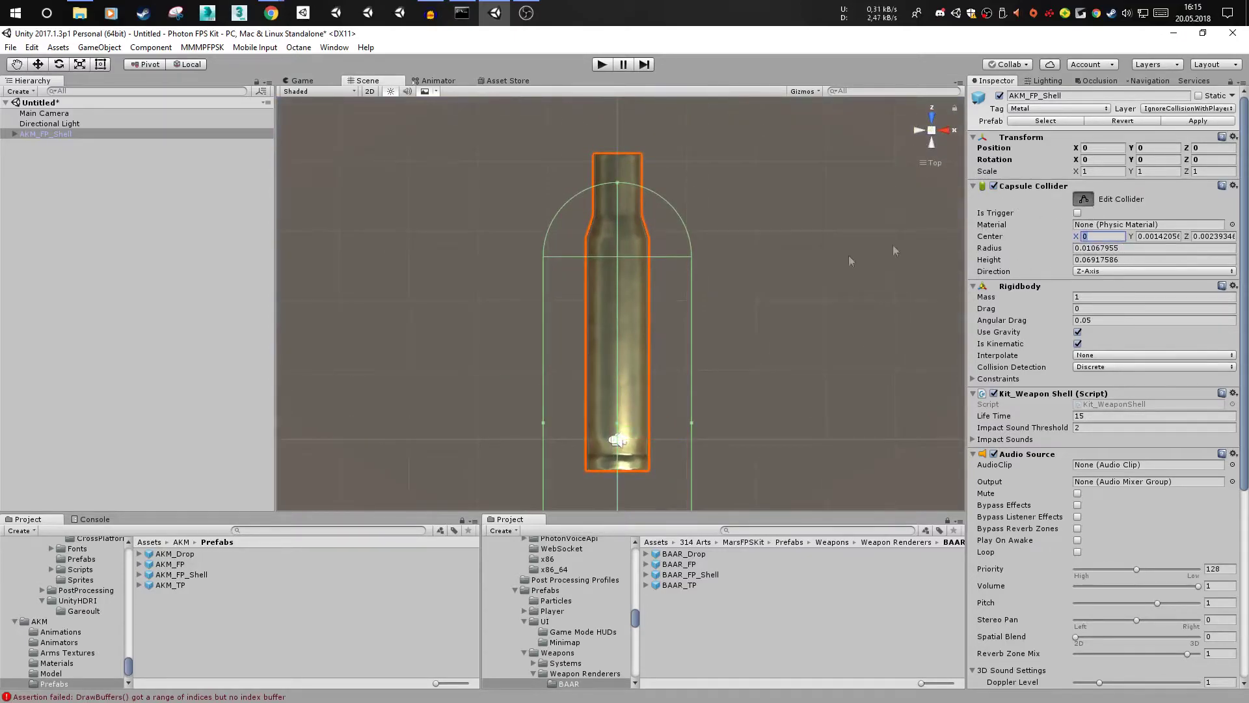
scroll(614, 188, "down", 1)
left_click_drag(615, 185, 628, 137)
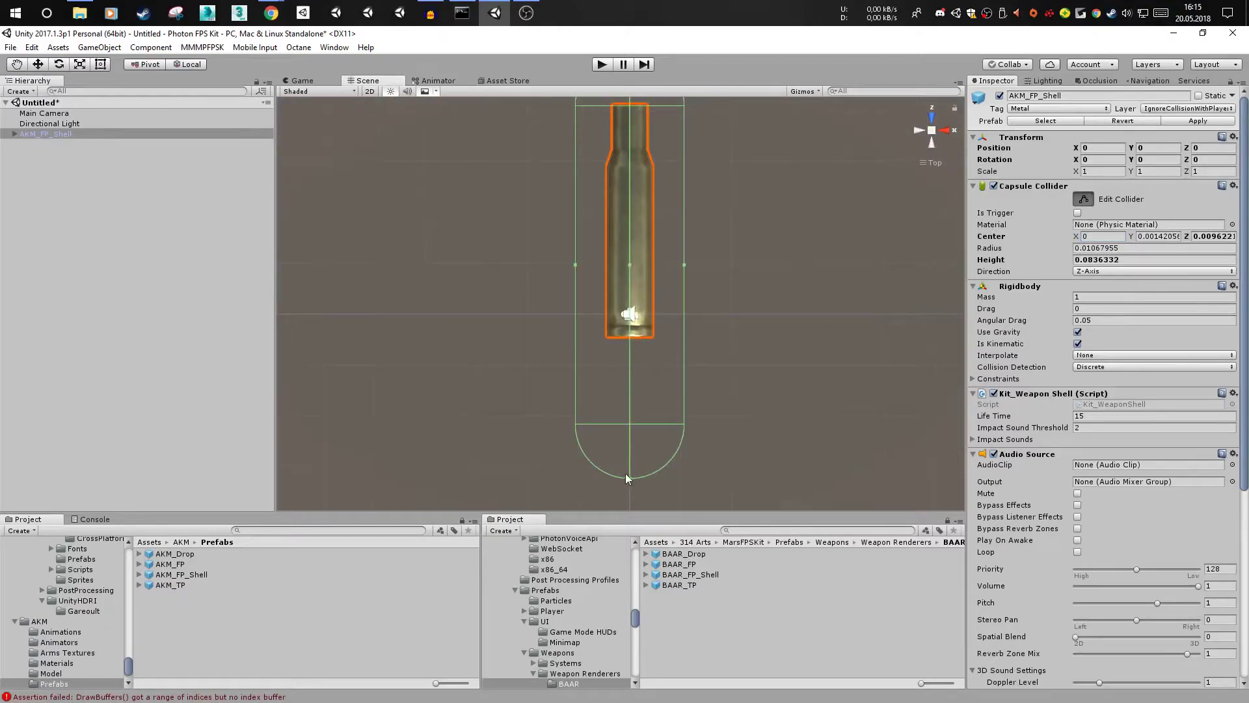
left_click_drag(629, 483, 630, 337)
left_click(943, 132)
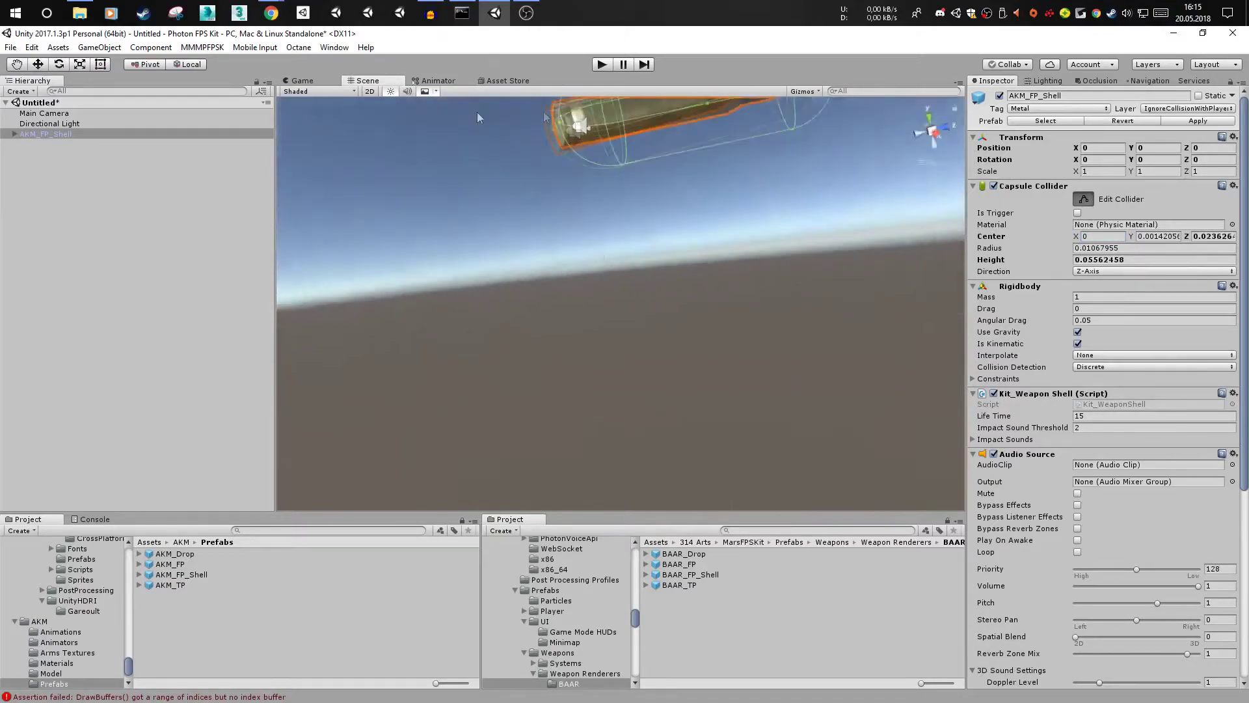
- Refine the rear end of AKM_FP_Shell's capsule collider against the base of the cartridge case
left_click(38, 64)
scroll(567, 268, "up", 5)
middle_click_drag(565, 267, 677, 278)
scroll(594, 352, "up", 10)
scroll(621, 333, "down", 6)
left_click(1082, 199)
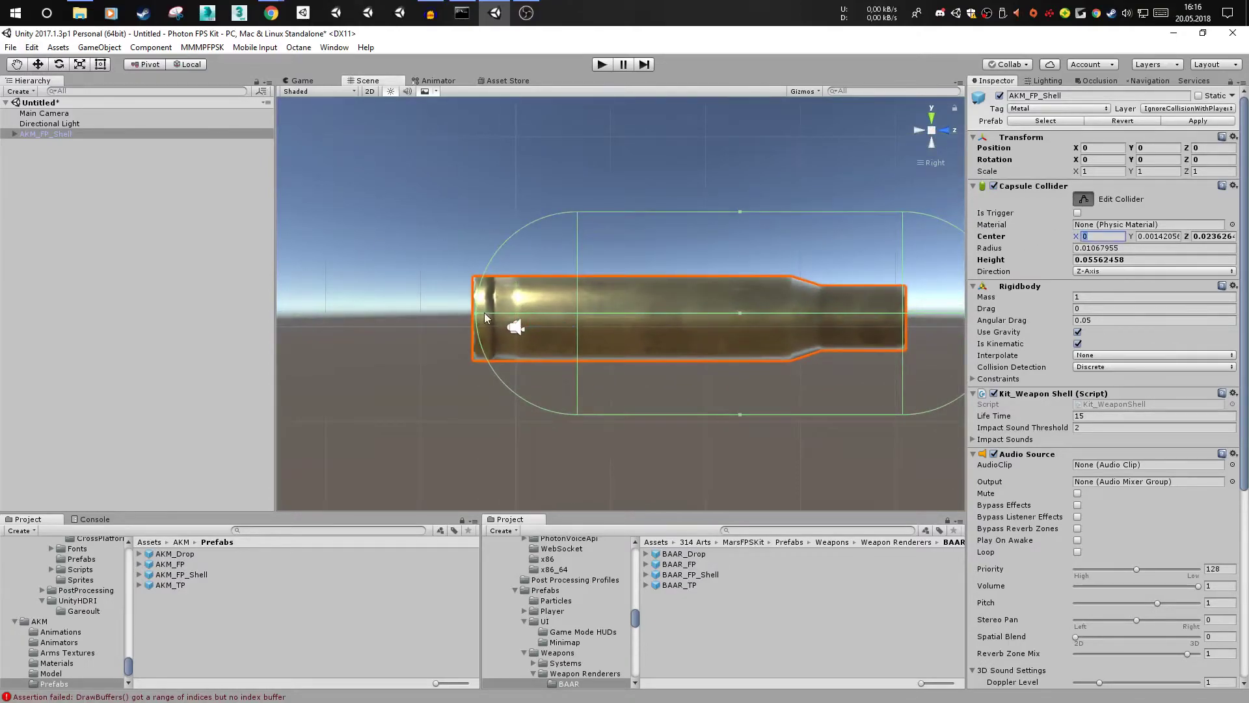
left_click(498, 315)
left_click(497, 315)
left_click(1083, 199)
left_click(1084, 199)
left_click_drag(475, 319, 516, 318)
scroll(513, 319, "down", 1)
- Expand AKM_FP_Shell and delete its existing shell mesh, accepting the loss of the prefab link
left_click(15, 134)
left_click(77, 143)
key("Delete")
key("Return")
- Open the AKM Model folder and place the Shell_cal_7_62x39 model in the scene
left_click(85, 132)
left_click(308, 586)
key("BackSpace")
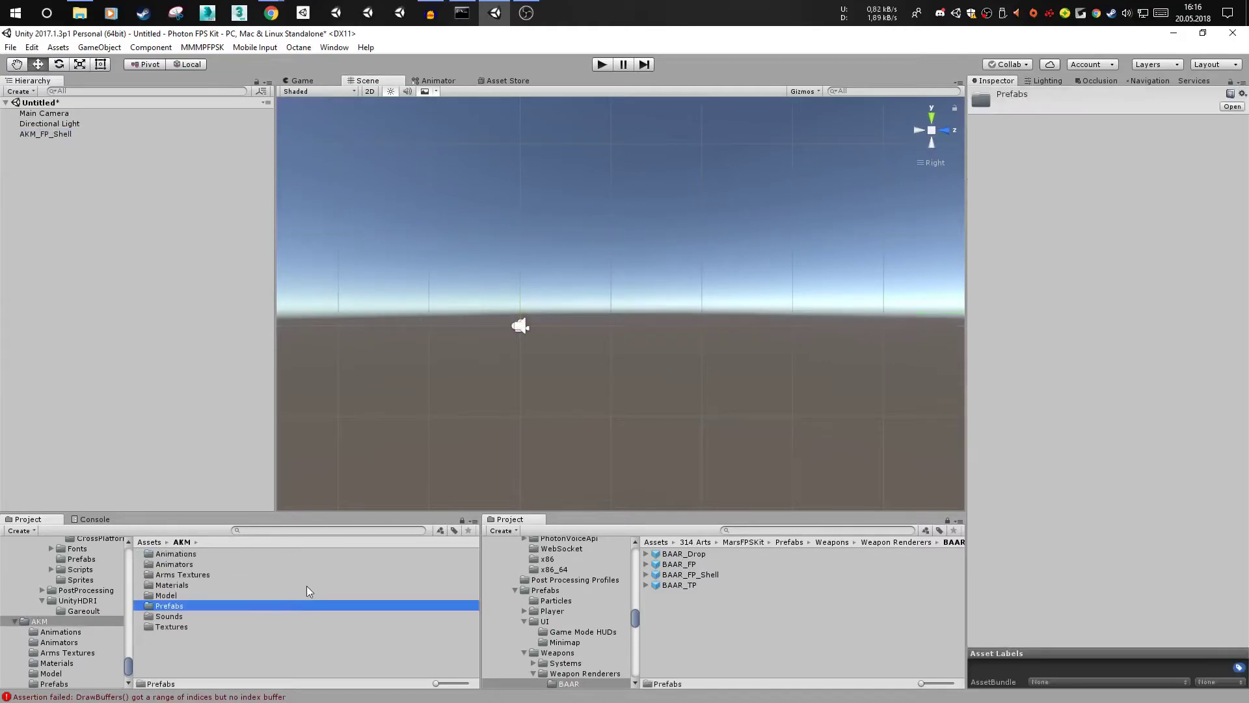
double_click(307, 594)
left_click(181, 564)
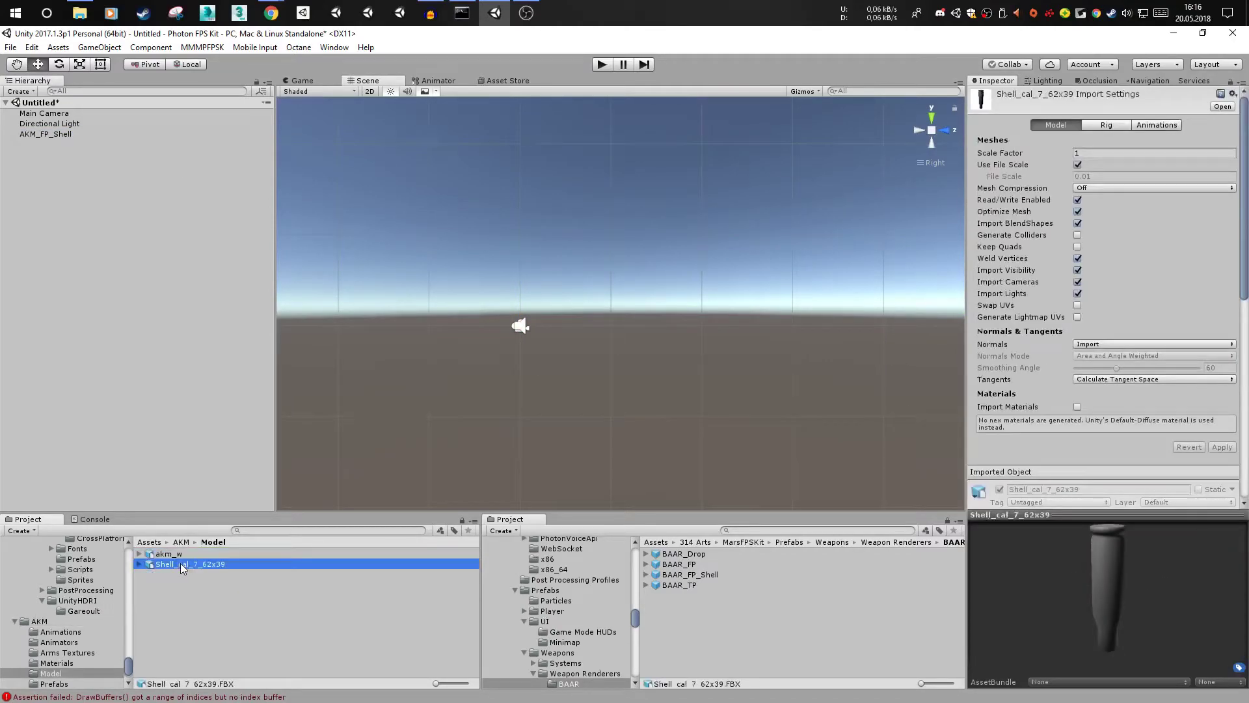
left_click_drag(181, 564, 151, 308)
- Move the Shell_cal_7_62x39 model along Z to 0.0329, inside AKM_FP_Shell's capsule collider
left_click(46, 134)
scroll(499, 240, "down", 6)
middle_click_drag(502, 240, 322, 215)
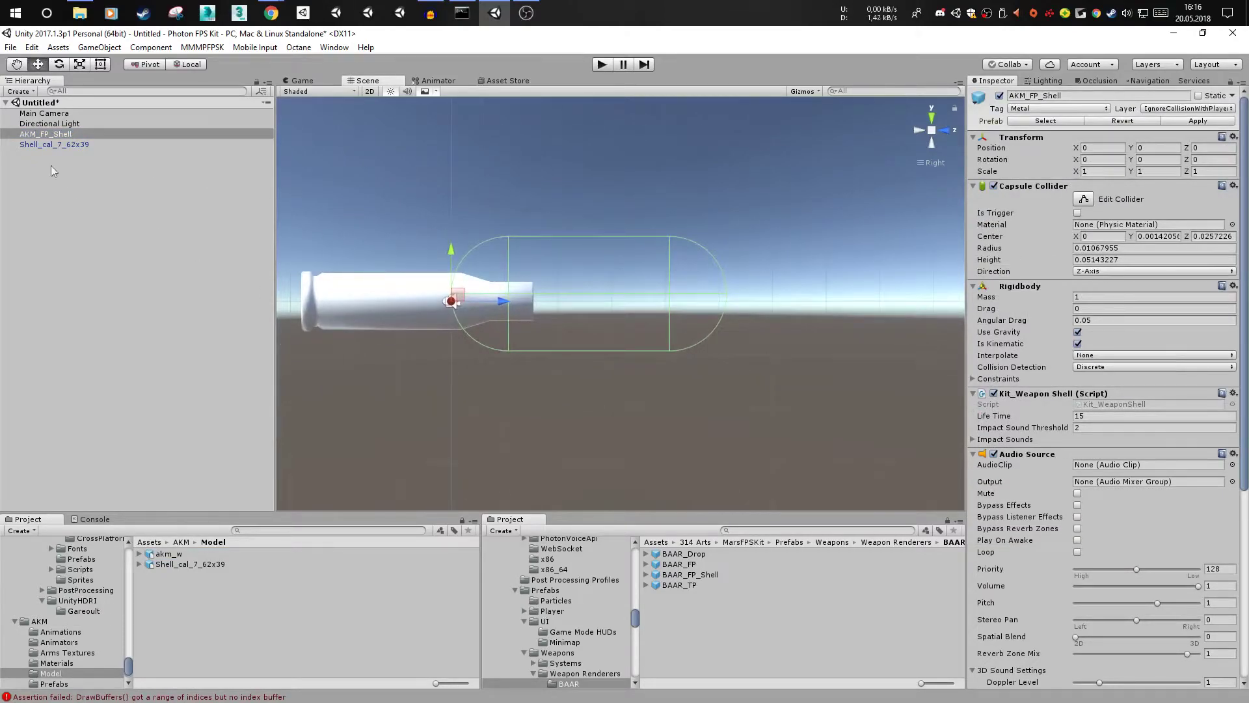
left_click(41, 142)
left_click_drag(387, 303, 616, 271)
- Check the cartridge's alignment from above and make Shell_cal_7_62x39 a child of AKM_FP_Shell
left_click(72, 135)
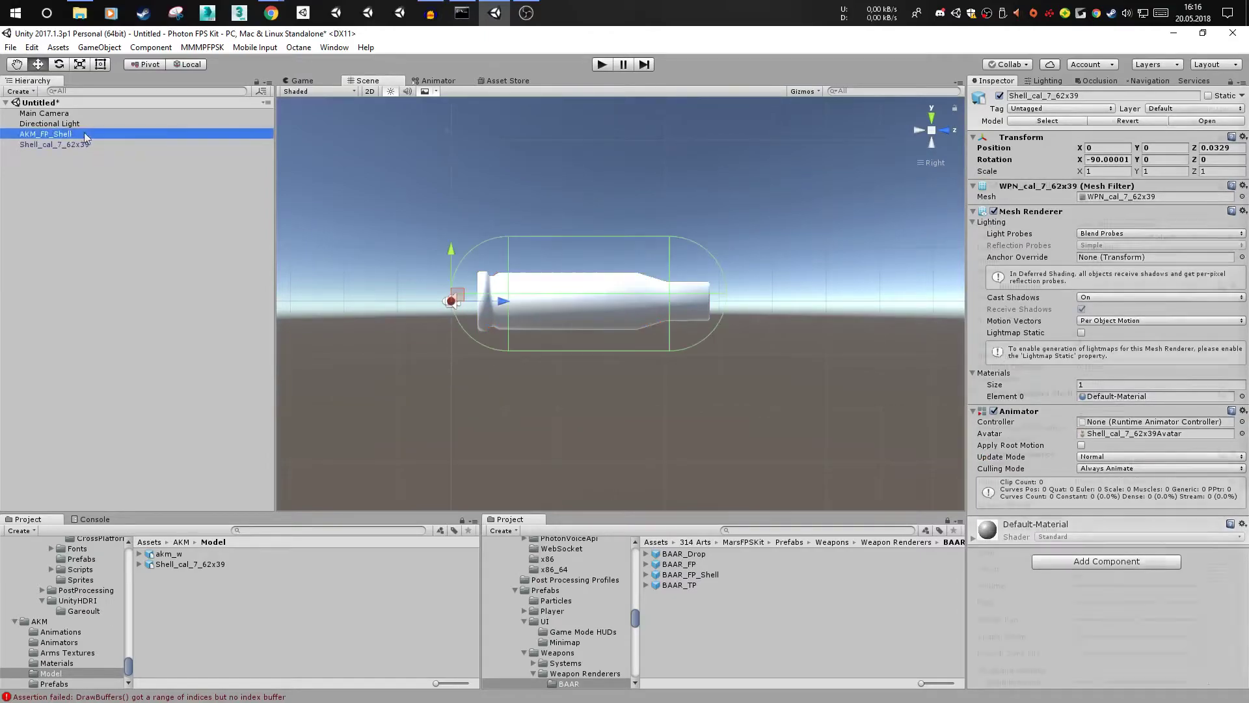
left_click(931, 118)
middle_click_drag(554, 176, 586, 195)
key("f")
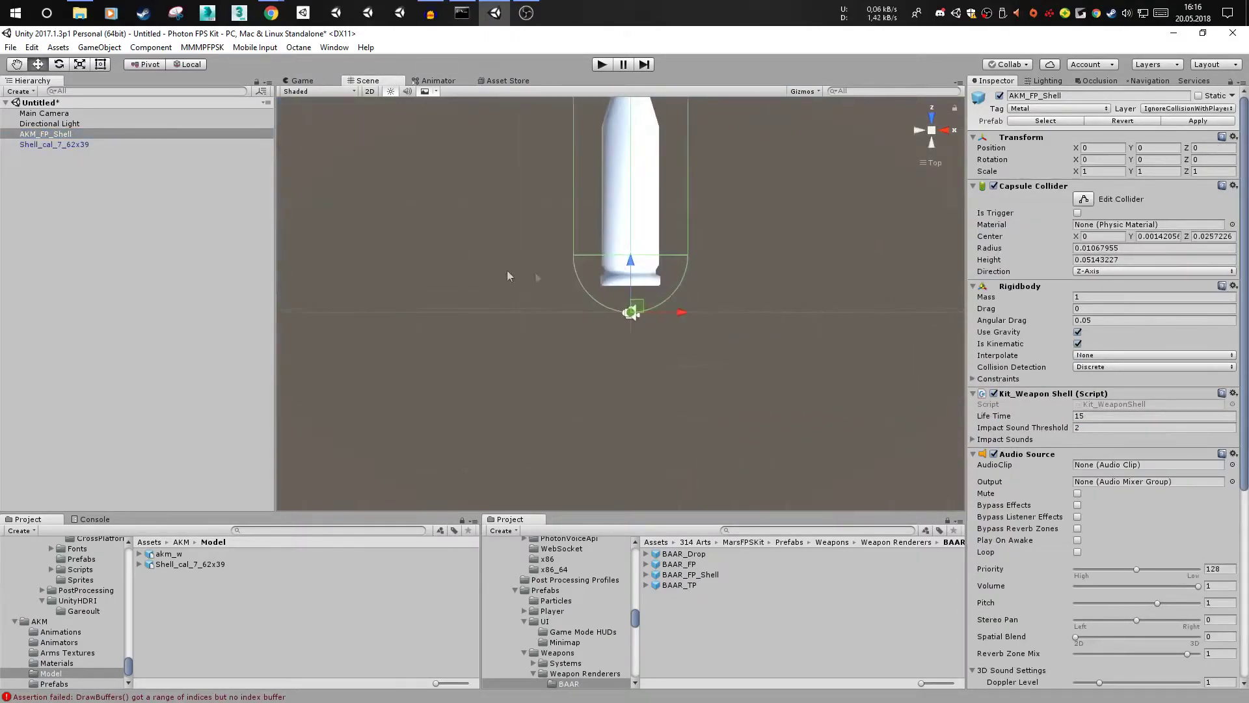
left_click(74, 144)
left_click_drag(73, 145, 73, 134)
- Remove the Animator component from Shell_cal_7_62x39 and assign it the Ammo material
right_click(1041, 412)
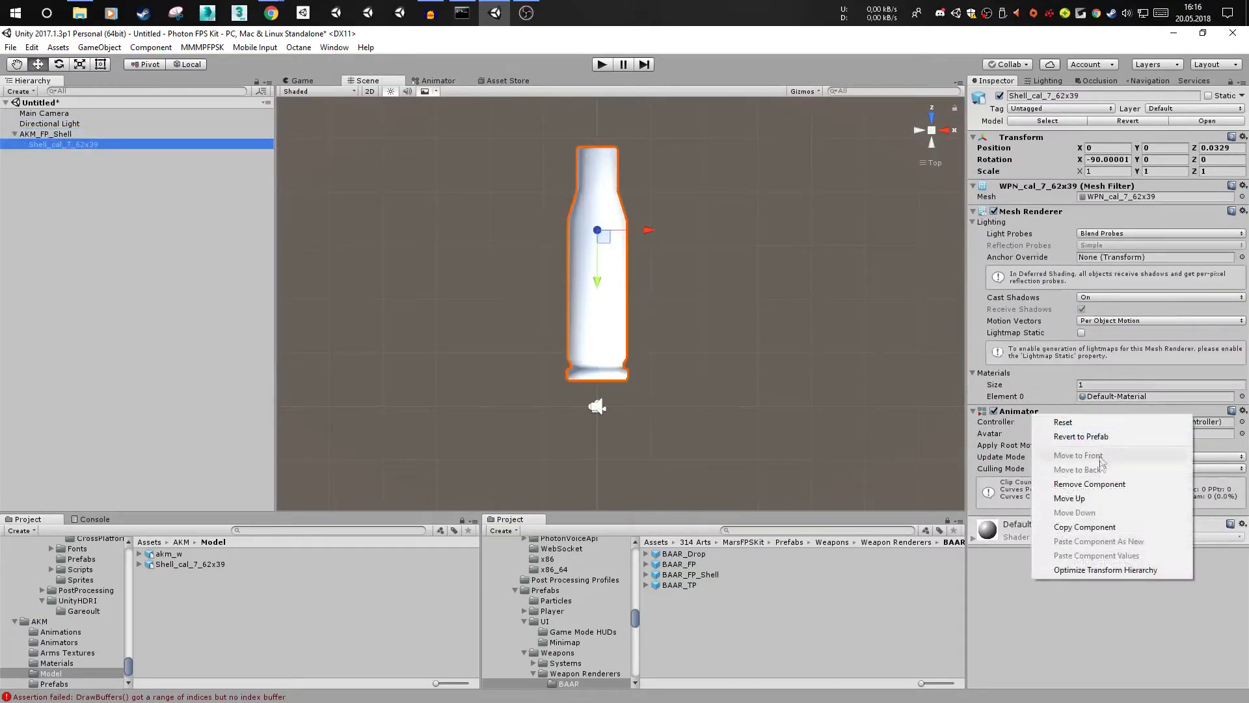
left_click(1106, 482)
left_click(68, 663)
left_click_drag(168, 564, 1114, 396)
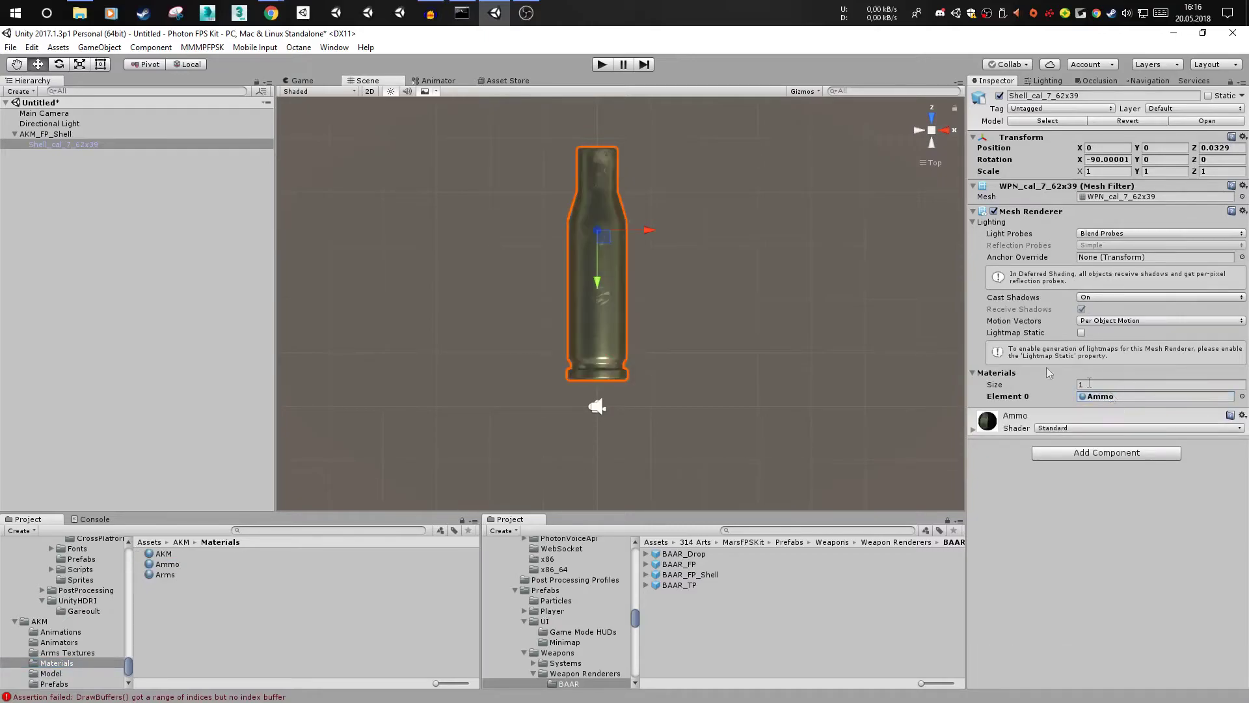
- Apply the changes to the AKM_FP_Shell prefab, check its impact sounds and delete the instance from the scene
left_click(88, 133)
left_click(1198, 121)
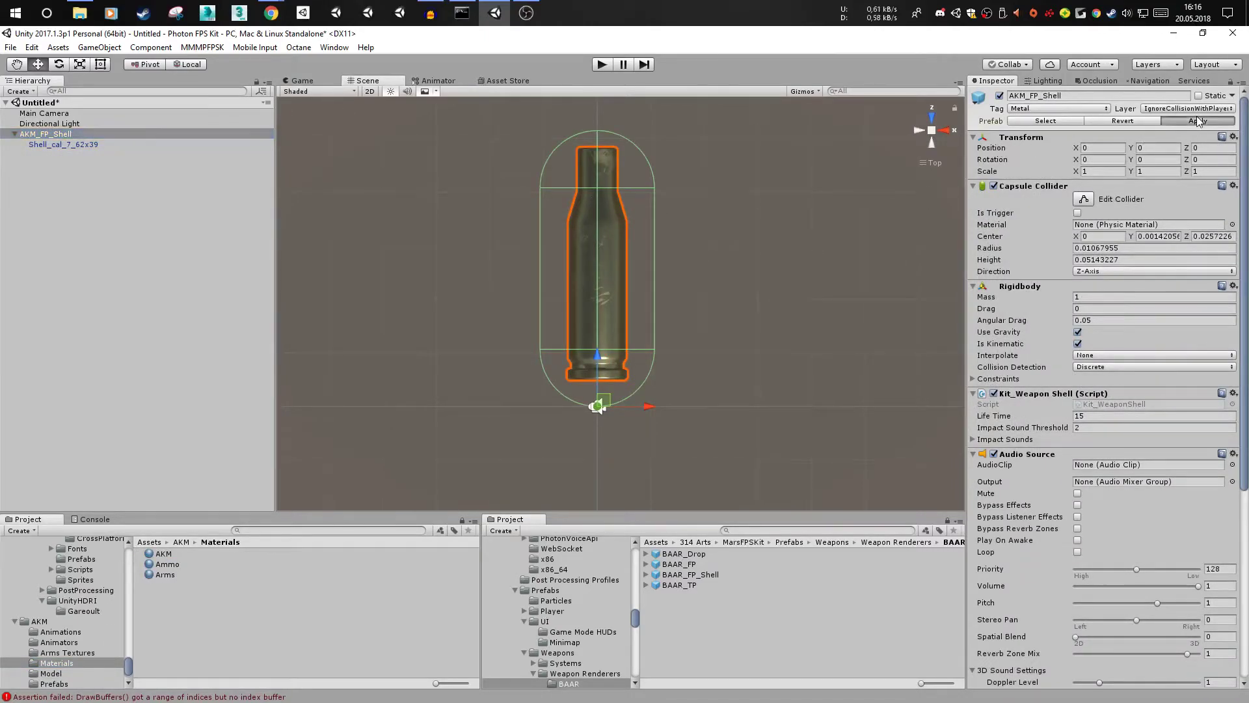
scroll(809, 354, "down", 3)
left_click(1040, 454)
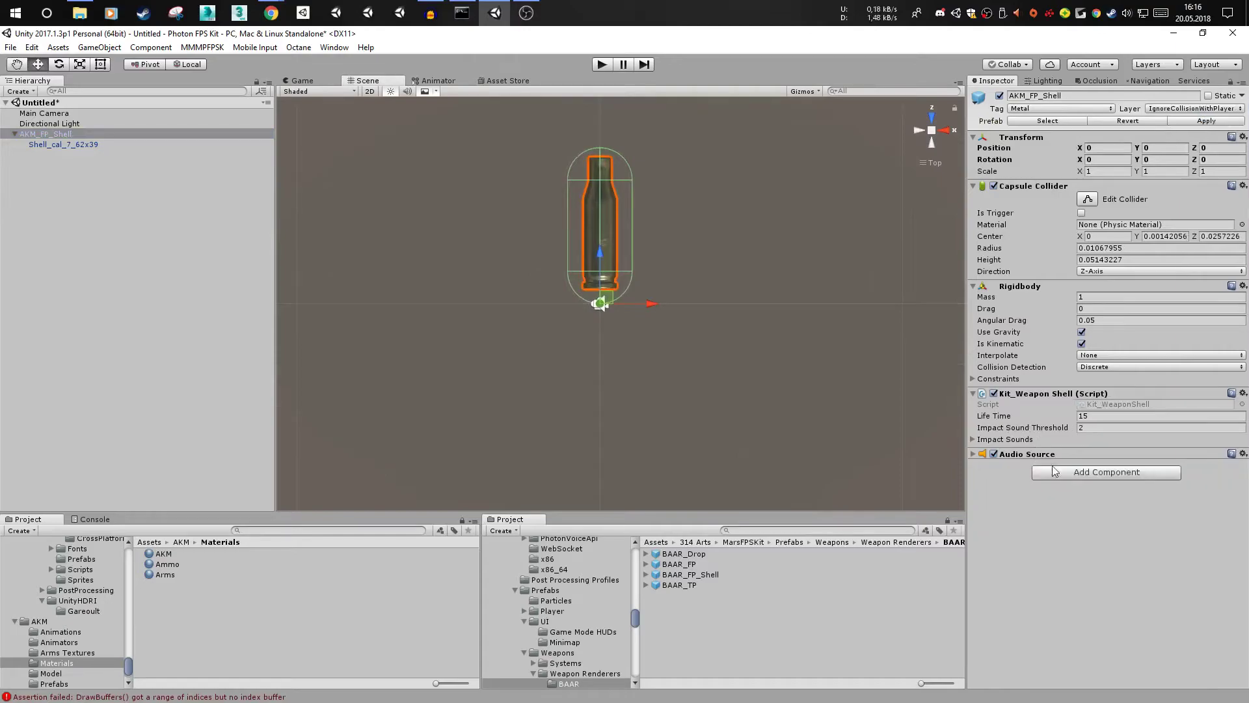
left_click(1015, 439)
left_click(1015, 440)
left_click(135, 135)
key("Delete")
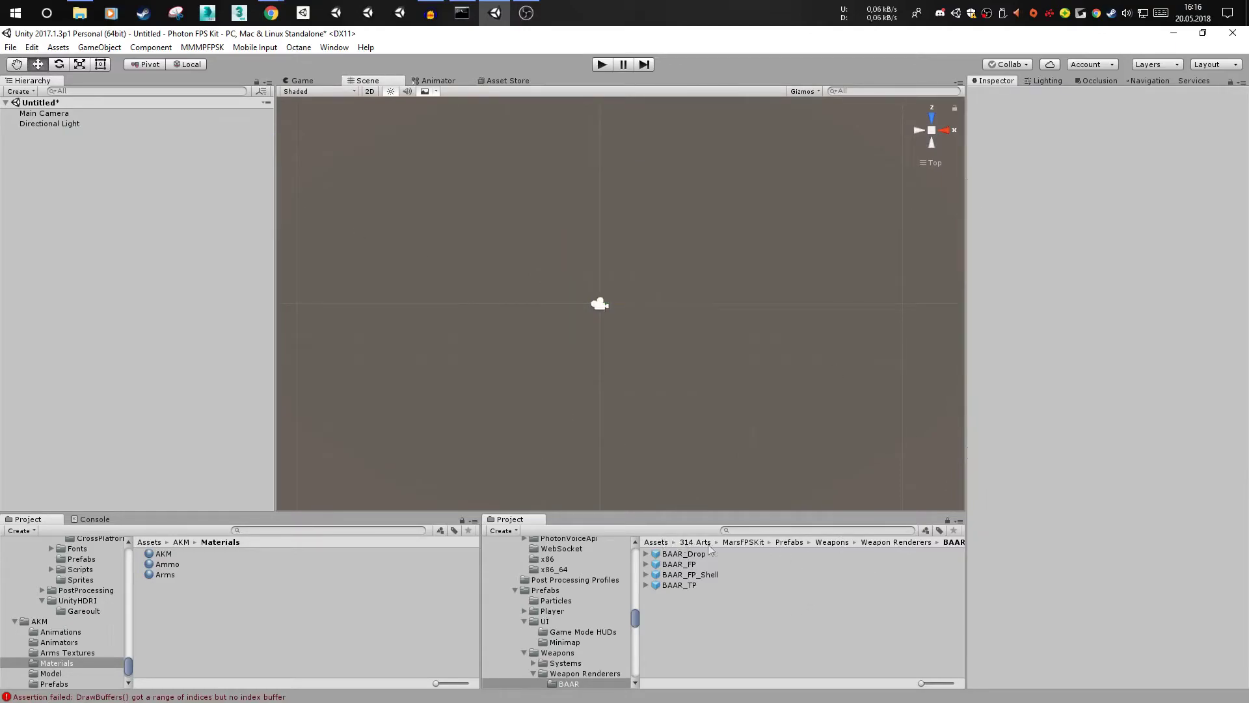
left_click(743, 542)
double_click(709, 593)
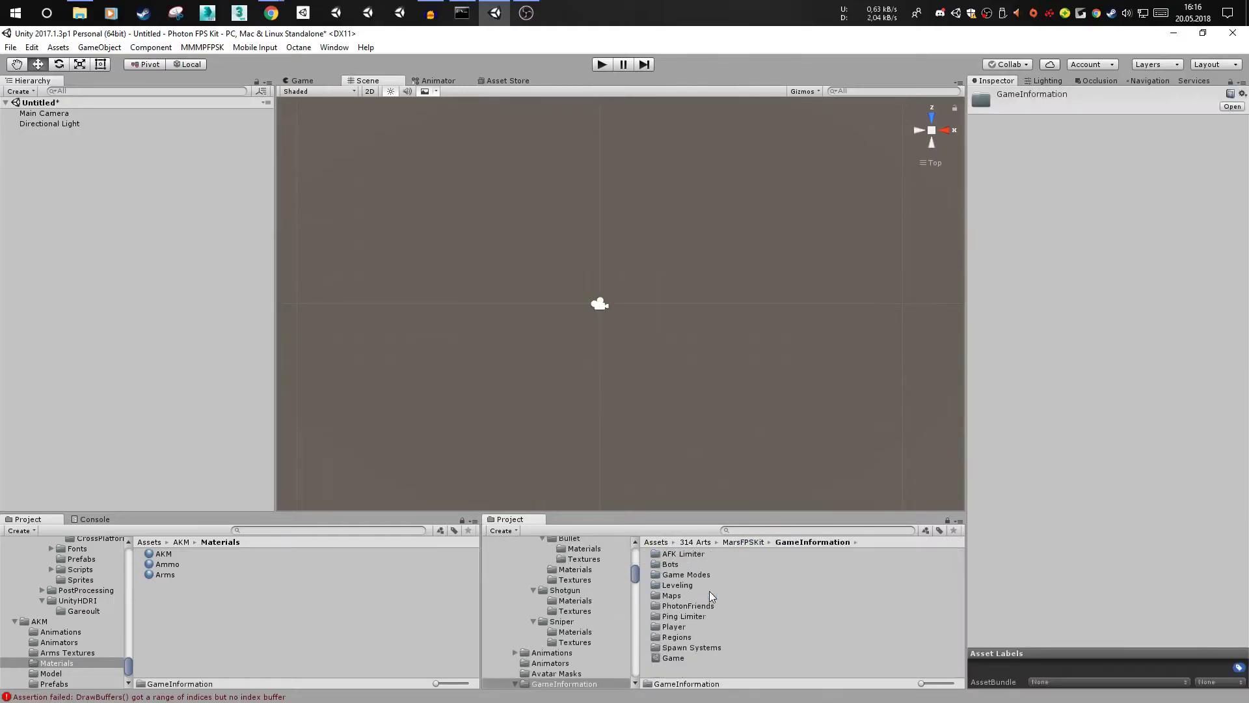
left_click(687, 626)
double_click(688, 625)
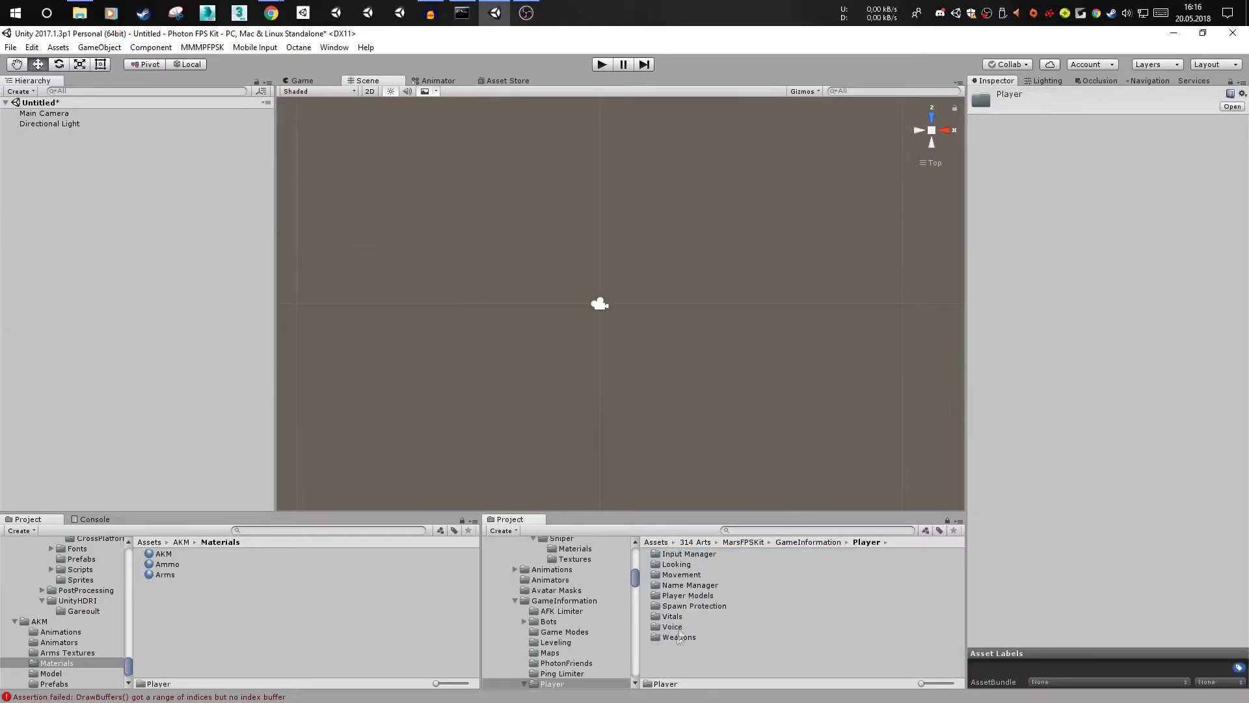
double_click(679, 637)
left_click(674, 574)
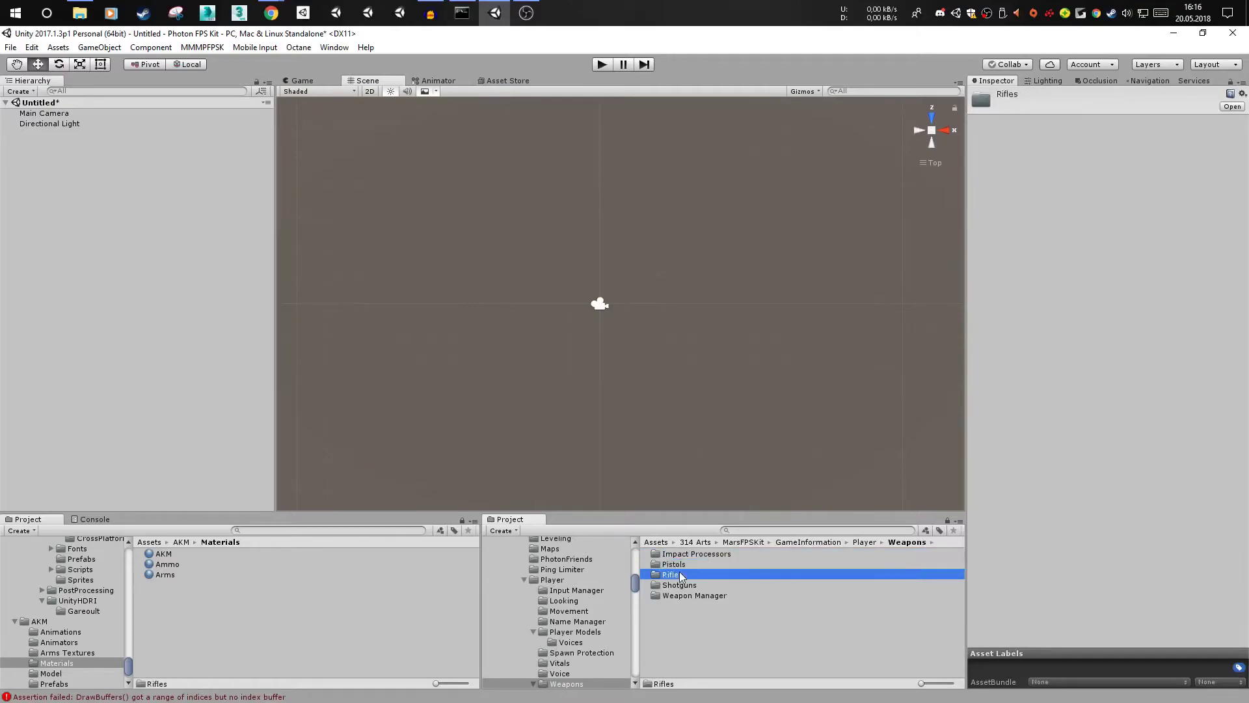
double_click(674, 574)
left_click(691, 567)
left_click(689, 543)
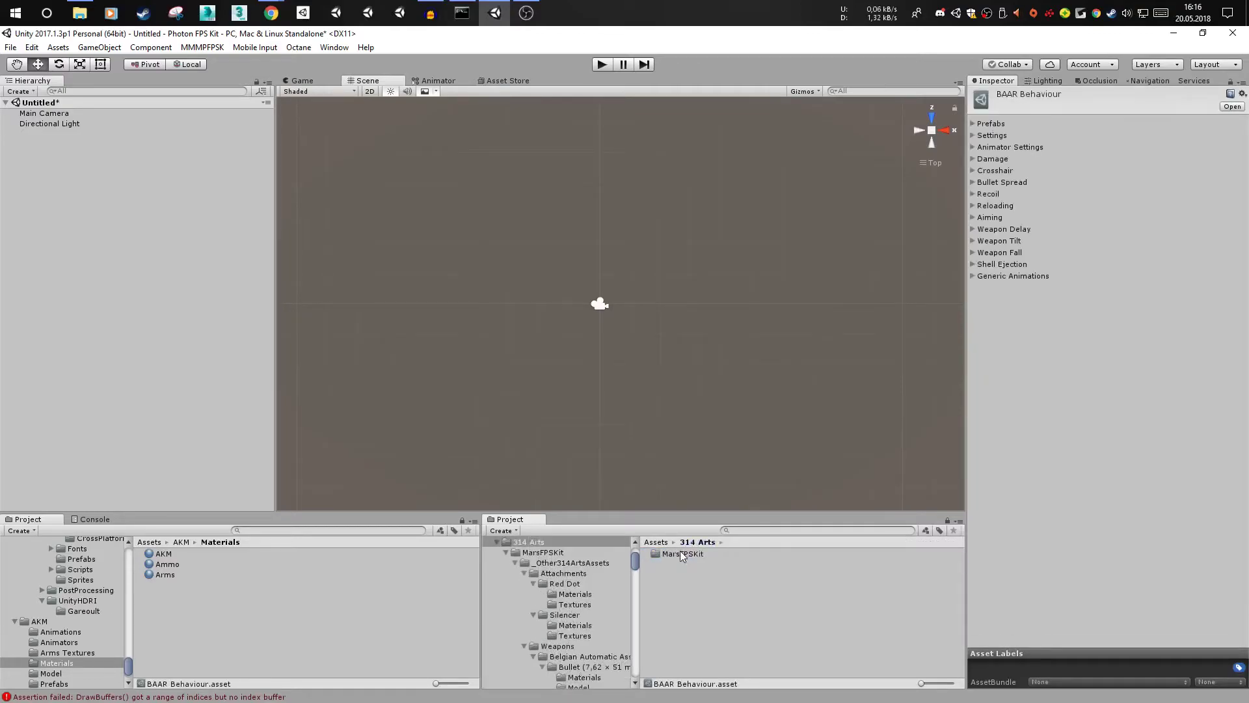
- Open the MarsFPSKit GameInformation/Player/Weapons/Rifles folder and duplicate the BAAR and BAAR Behaviour assets
double_click(680, 553)
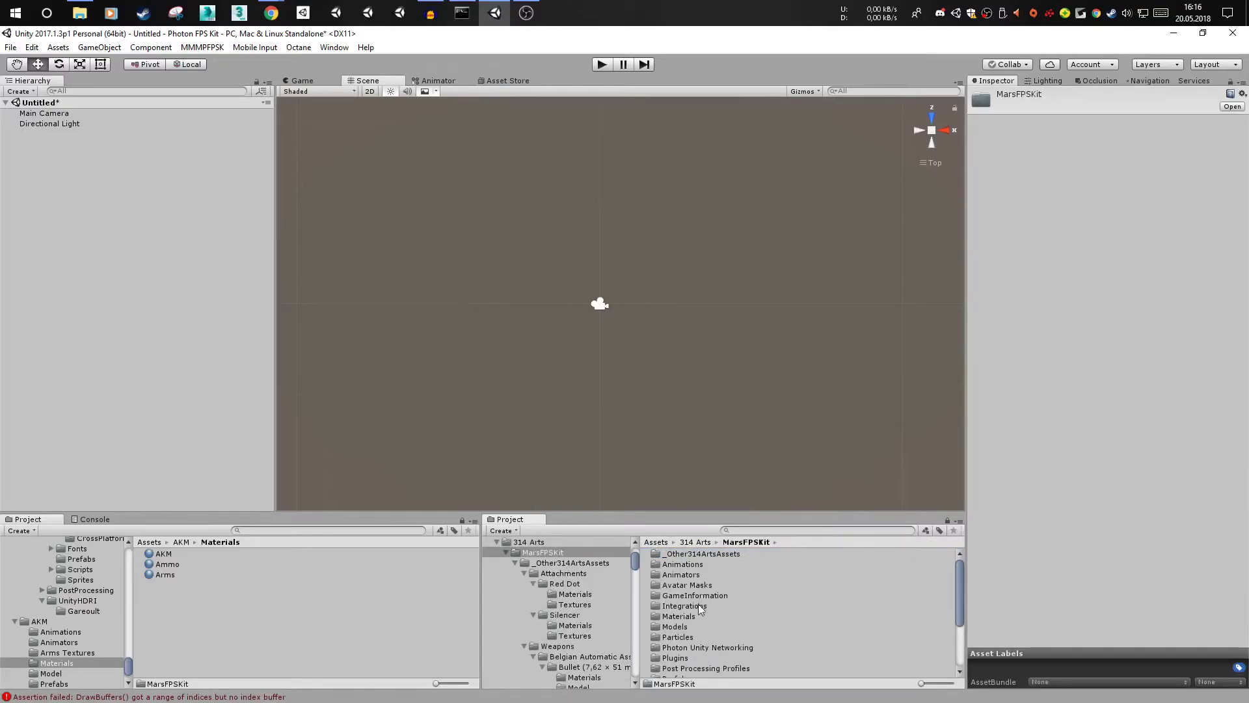
double_click(701, 596)
double_click(685, 627)
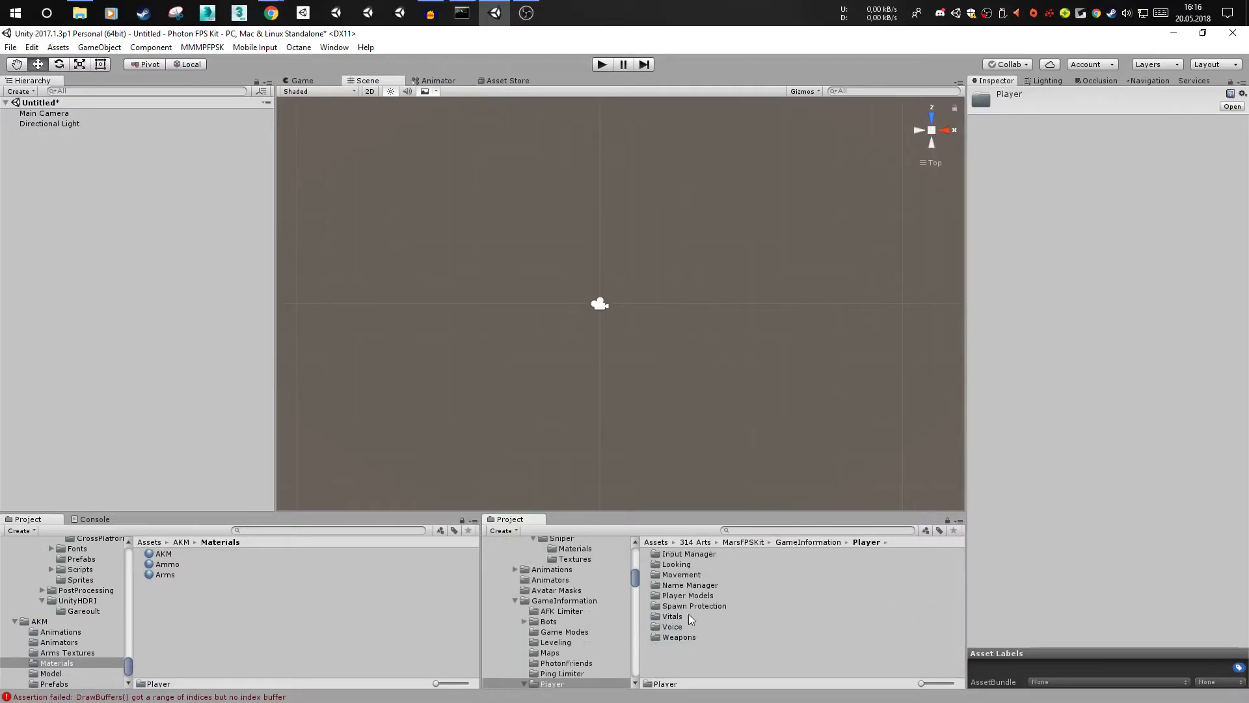
left_click(673, 638)
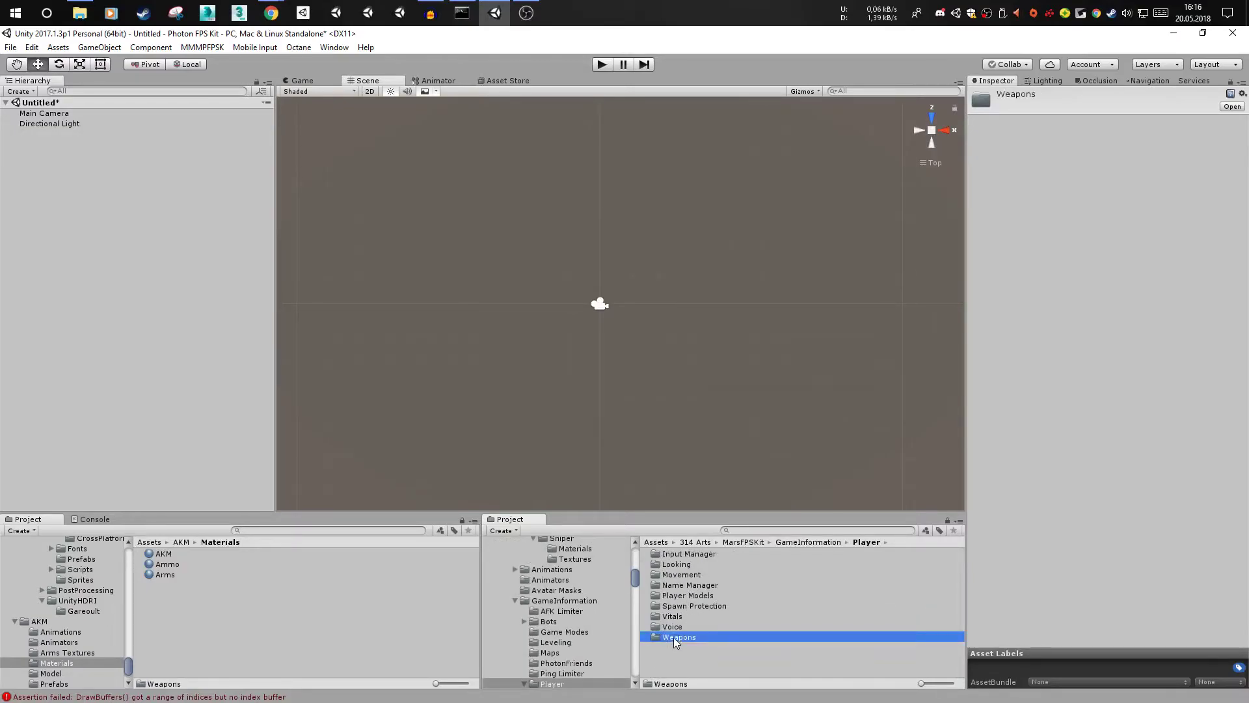
double_click(673, 638)
double_click(676, 582)
key("BackSpace")
double_click(676, 575)
left_click(688, 555)
left_click(688, 566, "shift")
key("ctrl+d")
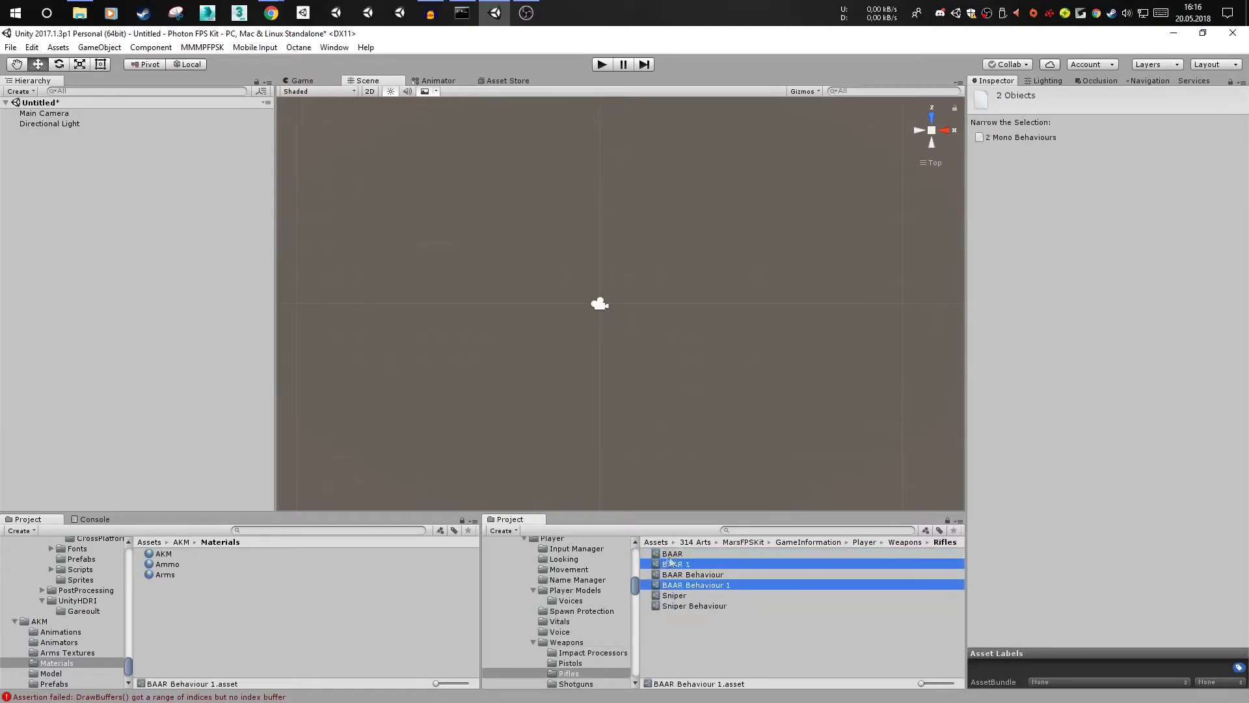
- Move the two duplicated assets into the AKM folder and rename them AKM and AKM Behaviour
left_click(181, 543)
left_click_drag(683, 567, 246, 655)
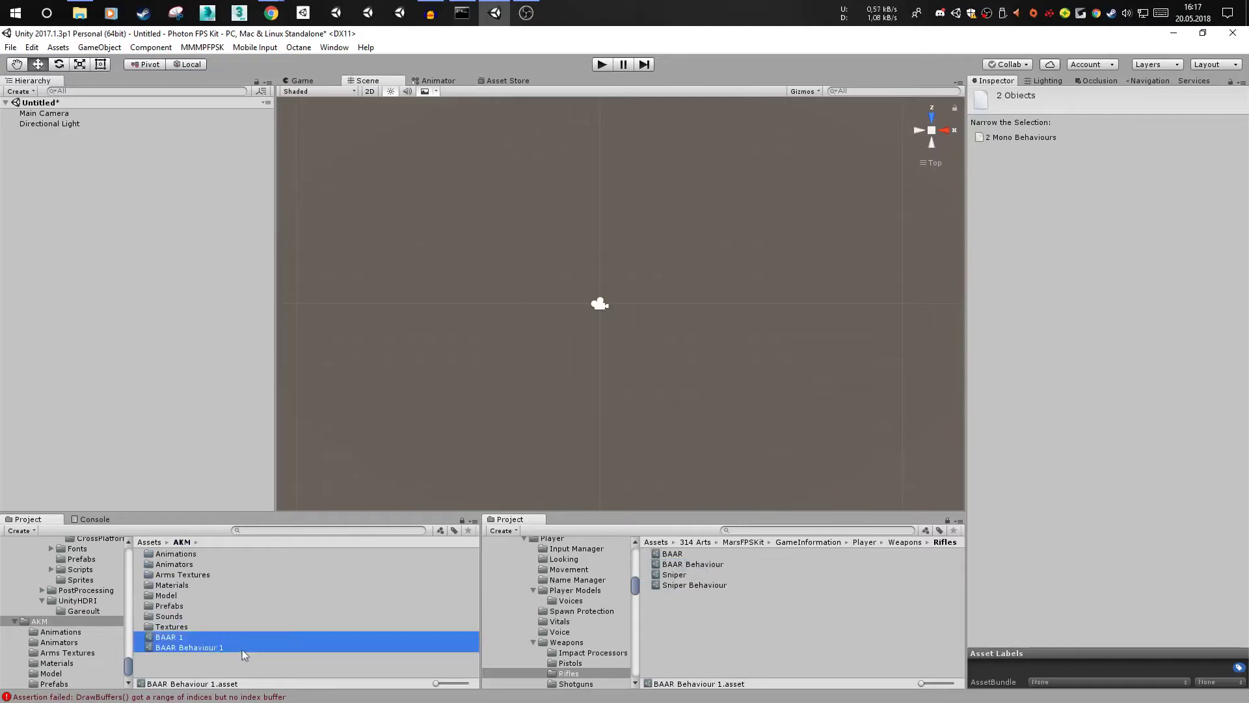
left_click(199, 641)
type("AKM")
key("Return")
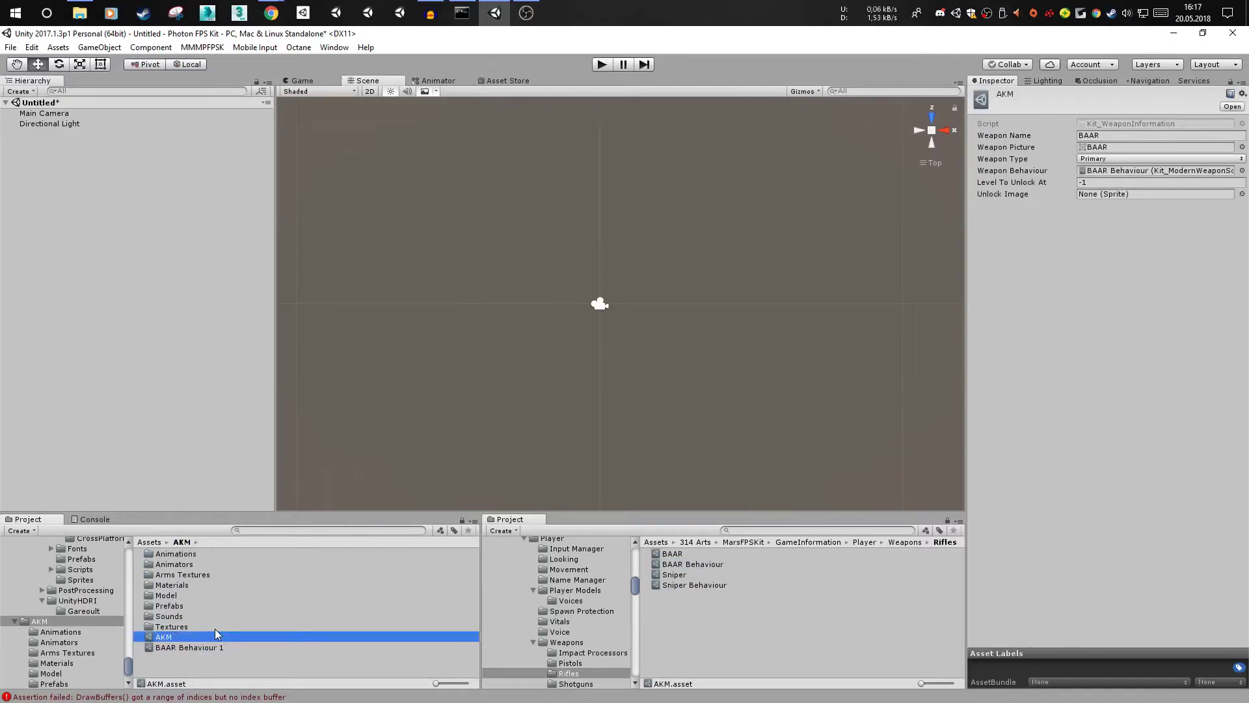
key("Down")
key("F2")
type("AKM Behaviour")
key("Return")
- Configure the AKM weapon information with AKM Behaviour, the weapon name AKM and the AKM texture as weapon picture
key("Up")
left_click_drag(198, 646, 1110, 173)
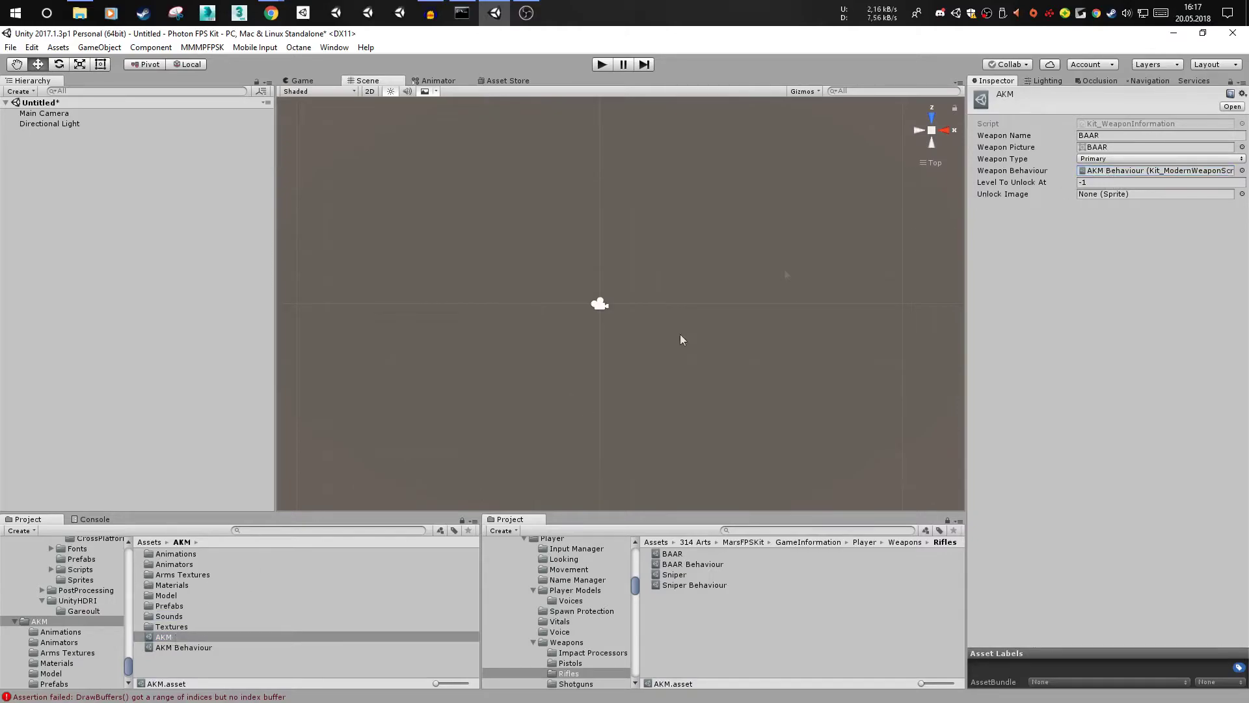
left_click(1140, 134)
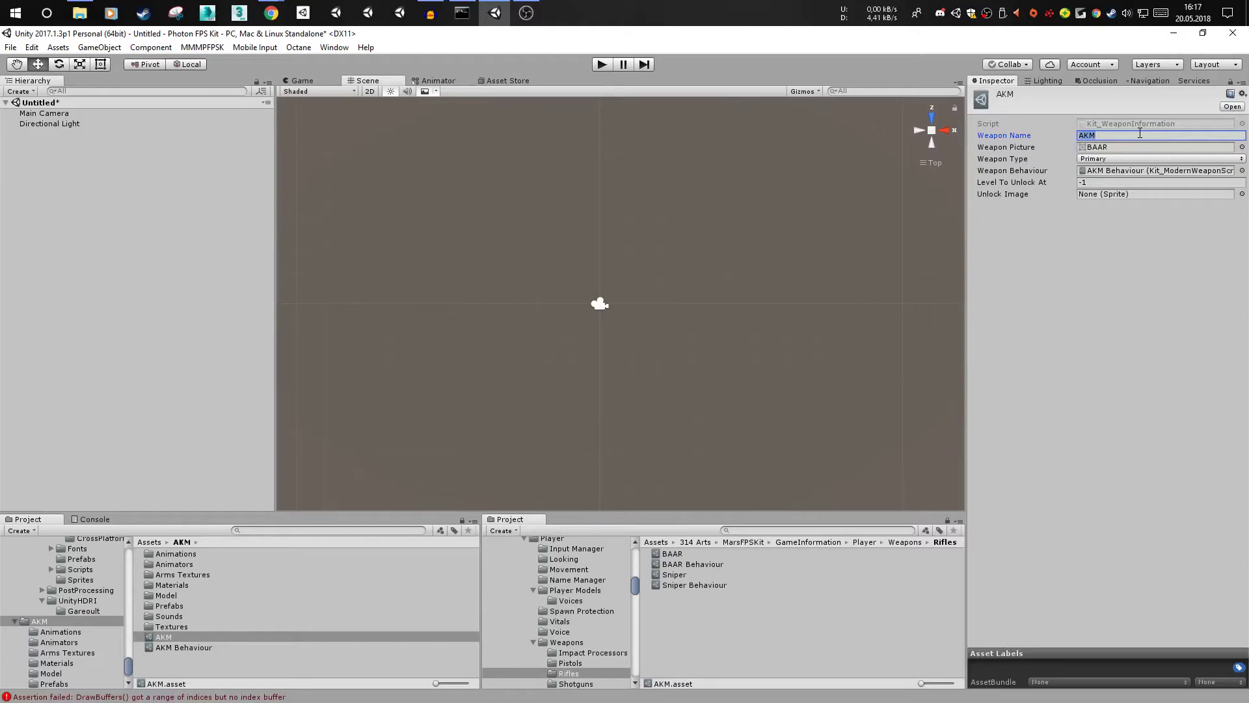
scroll(70, 678, "down", 2)
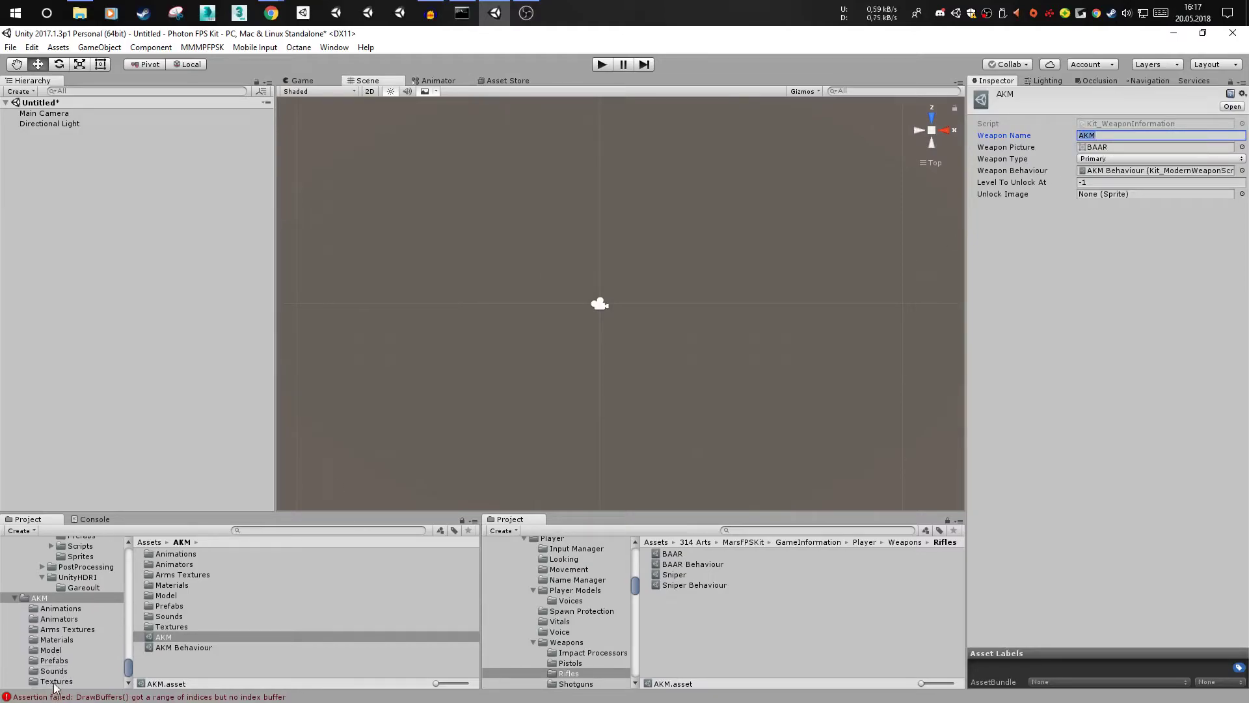
left_click(55, 682)
left_click_drag(166, 554, 1128, 149)
left_click(1056, 149)
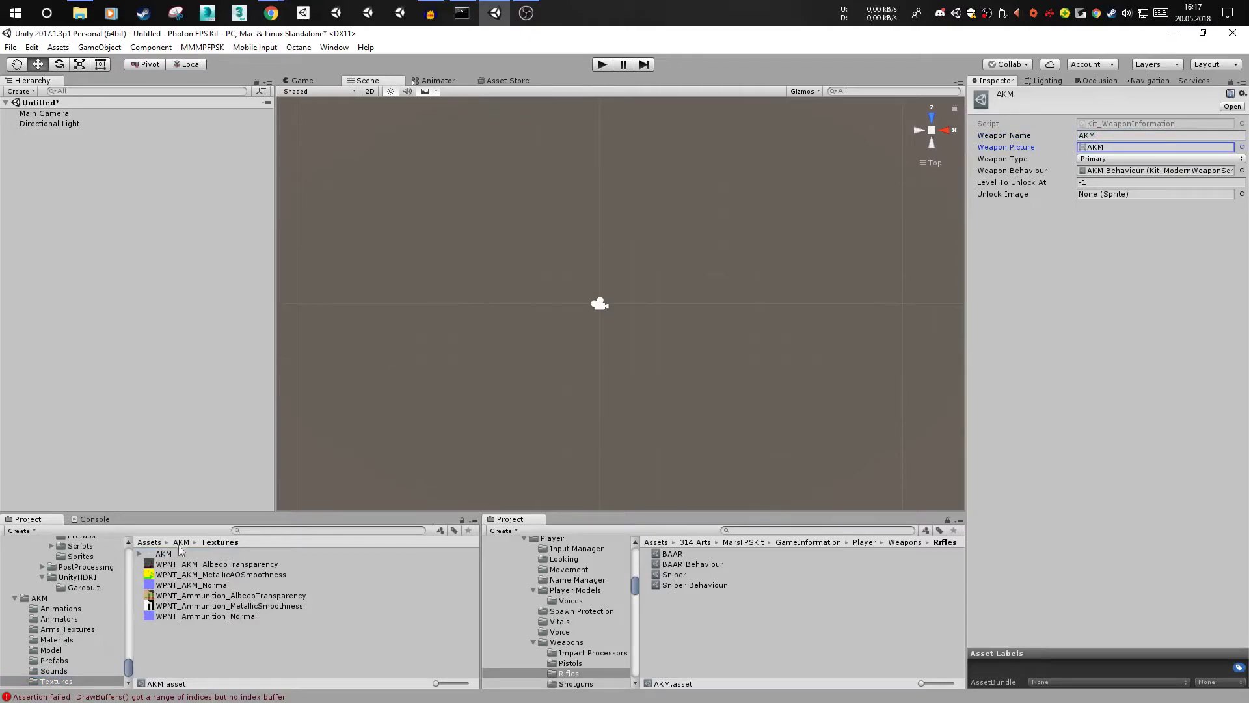
- Select the AKM Behaviour asset for editing and show the AKM Prefabs folder in the other project browser
left_click(181, 542)
left_click(656, 542)
double_click(678, 566)
left_click(677, 647)
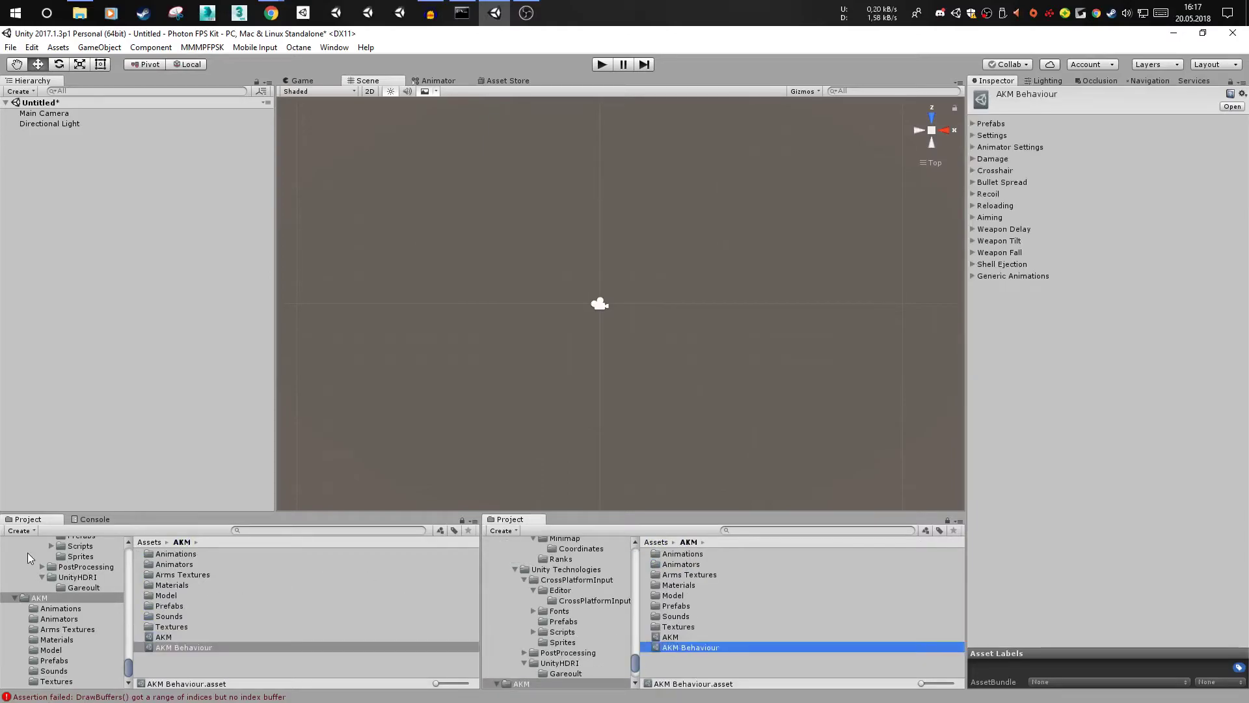
left_click(56, 660)
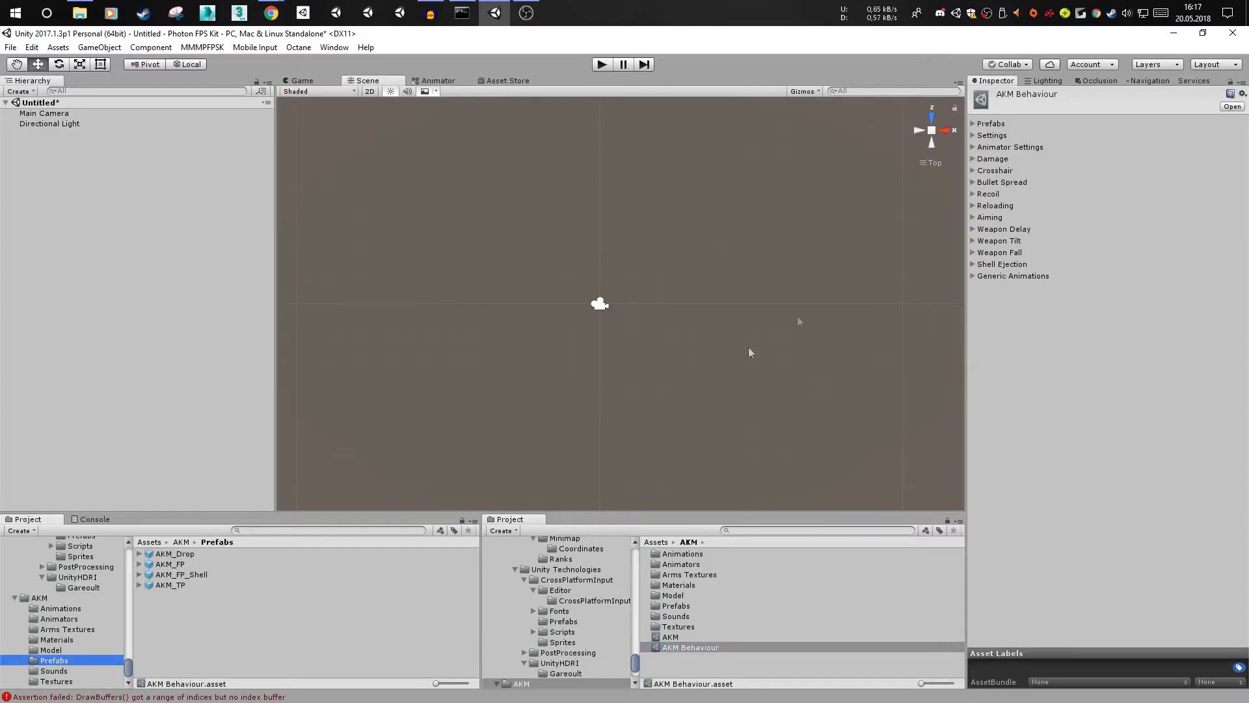
- Expand AKM Behaviour's prefab settings and set the first person prefab to AKM_FP
left_click(1002, 121)
left_click(1000, 124)
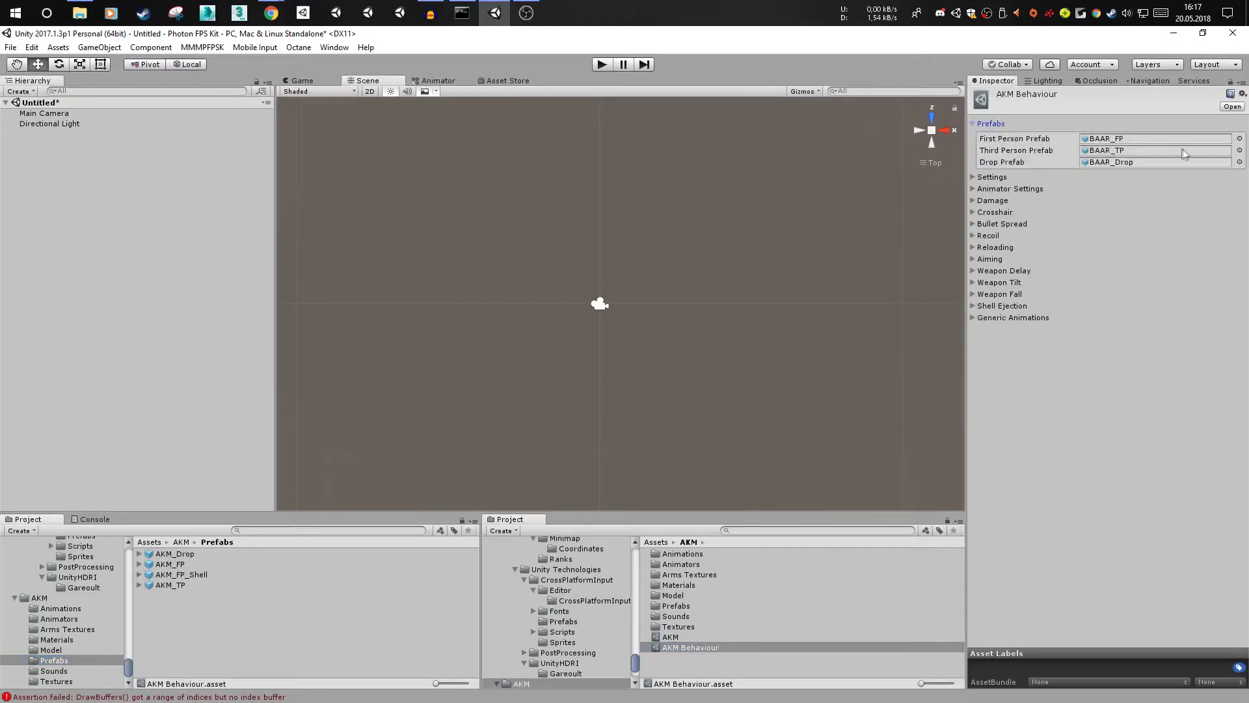
left_click(1114, 140)
left_click(1098, 151)
left_click(1097, 160)
left_click(1109, 152)
left_click(1108, 140)
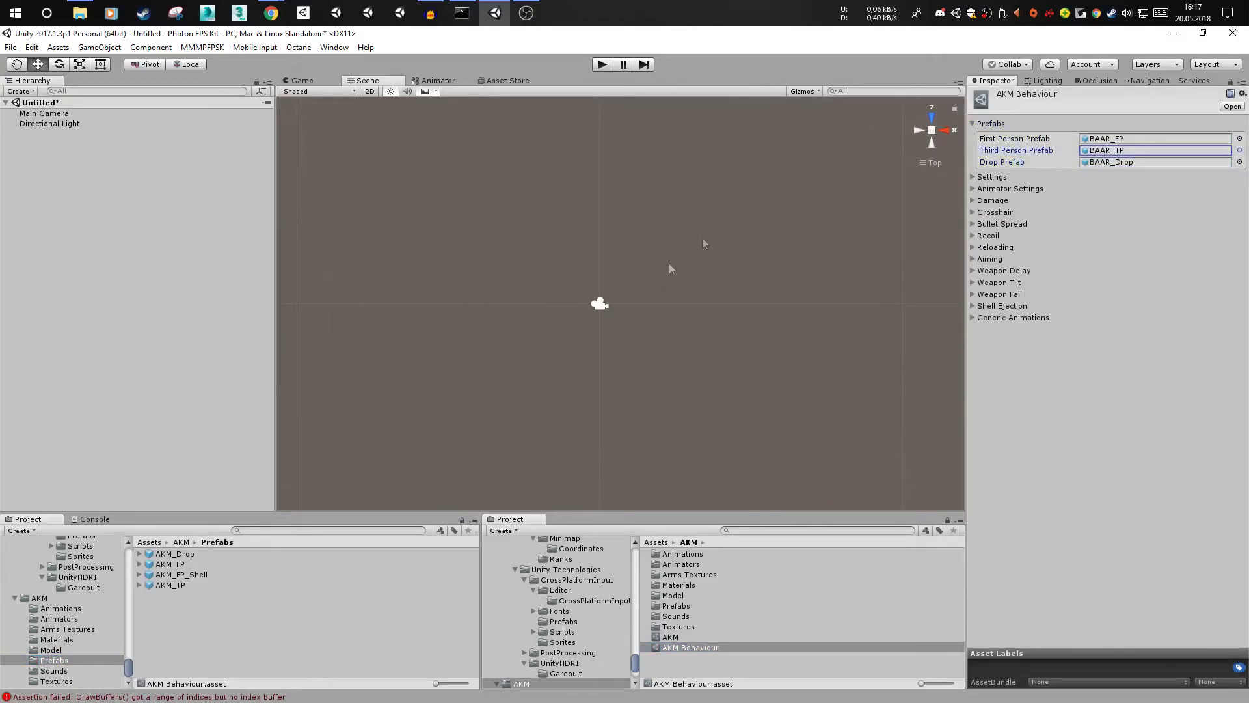
left_click_drag(171, 568, 1106, 139)
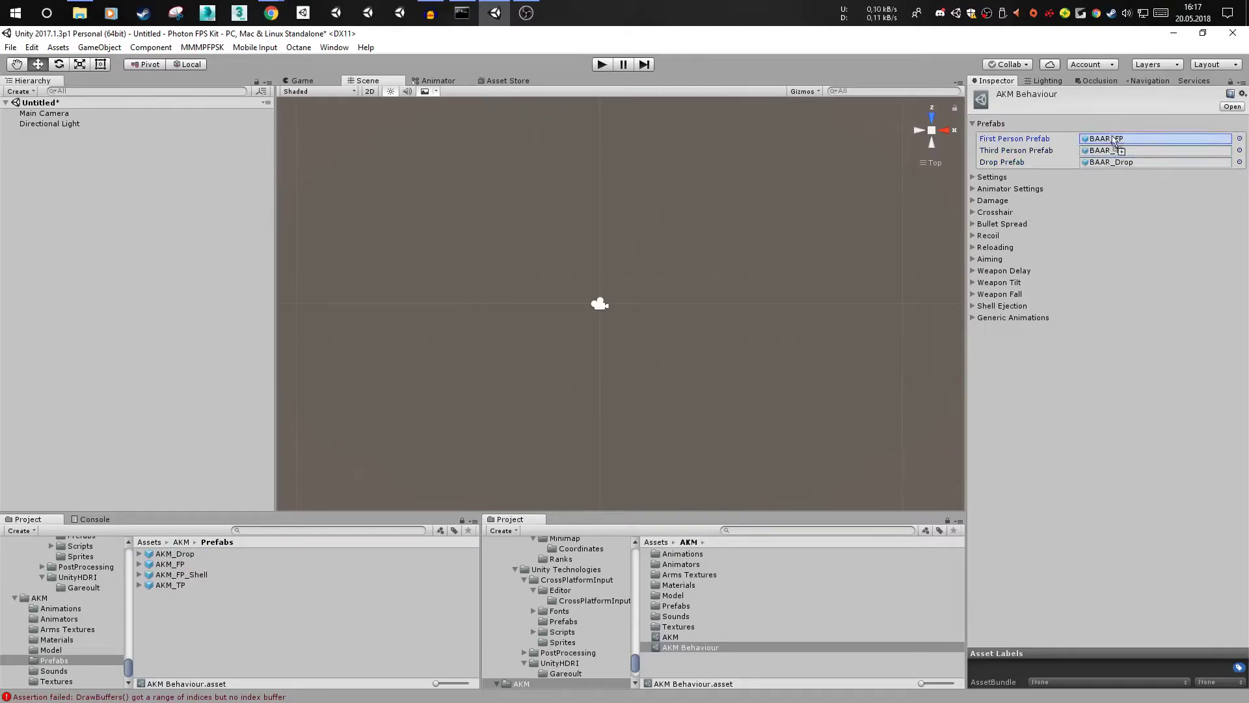
left_click(1107, 139)
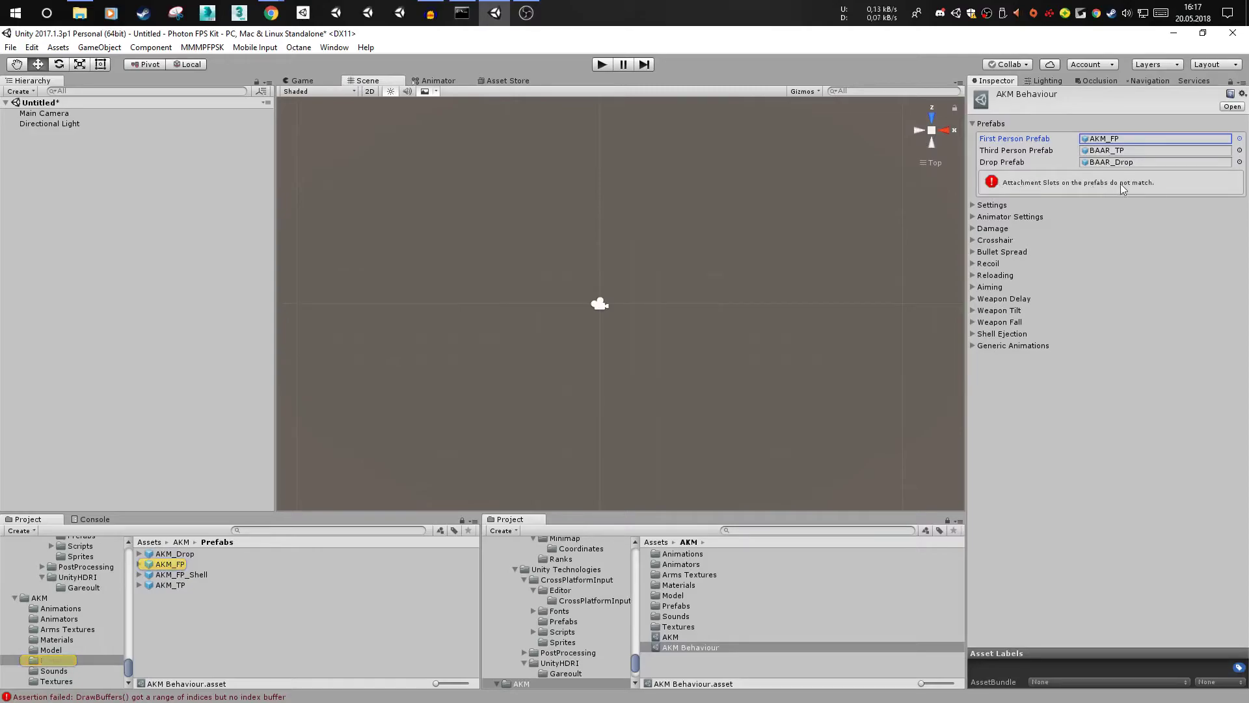
left_click(1040, 152)
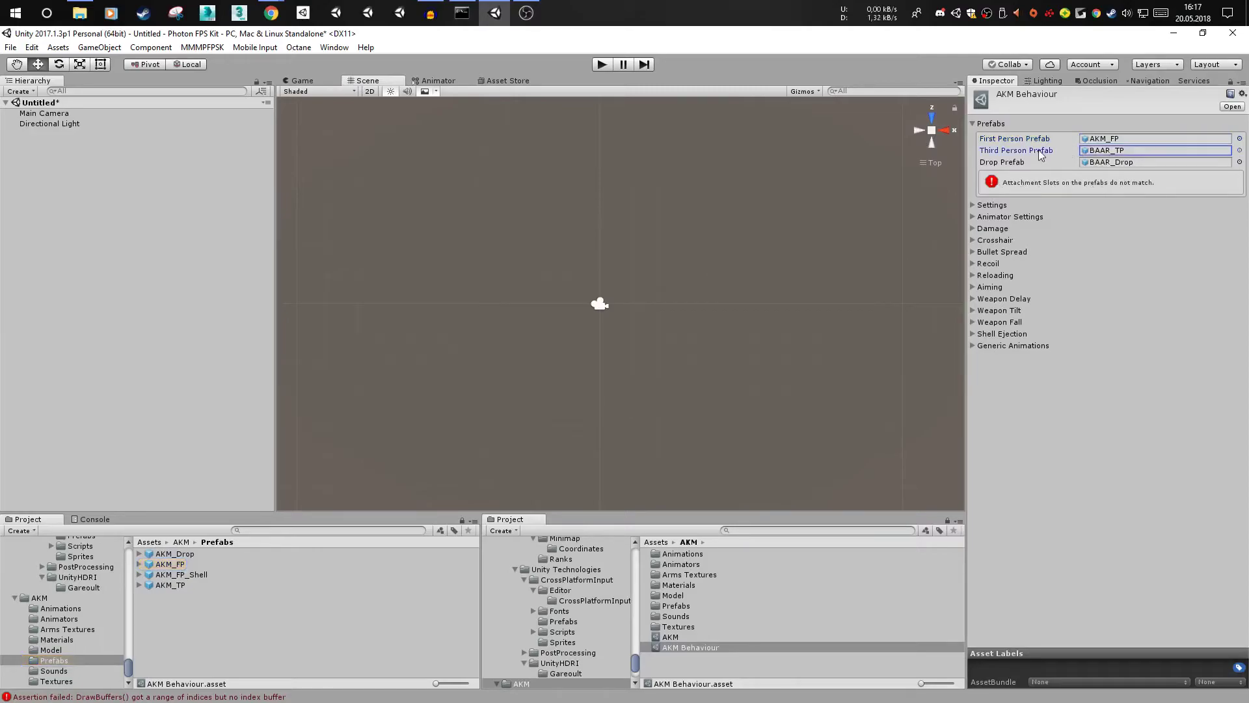
left_click(1109, 140)
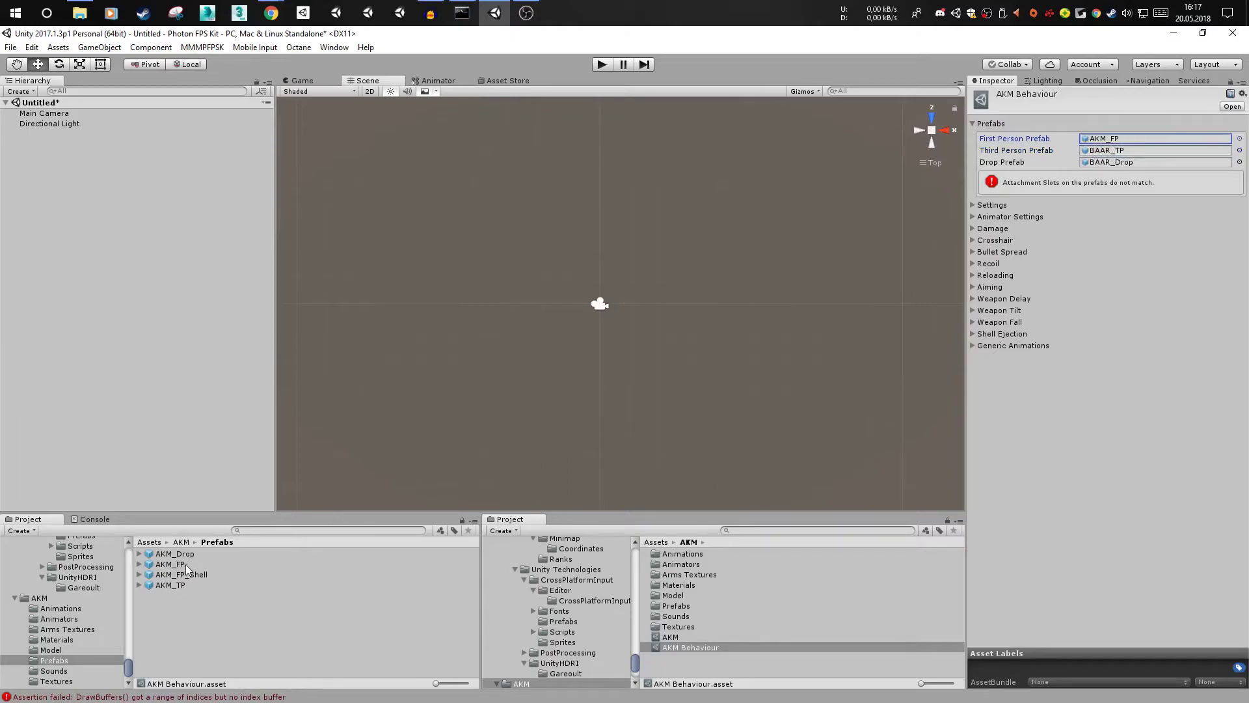
- Set AKM Behaviour's third person prefab to AKM_TP and its drop prefab to AKM_Drop
left_click_drag(183, 591, 1106, 151)
left_click_drag(205, 565, 1087, 169)
left_click(1111, 164)
left_click_drag(189, 558, 1104, 169)
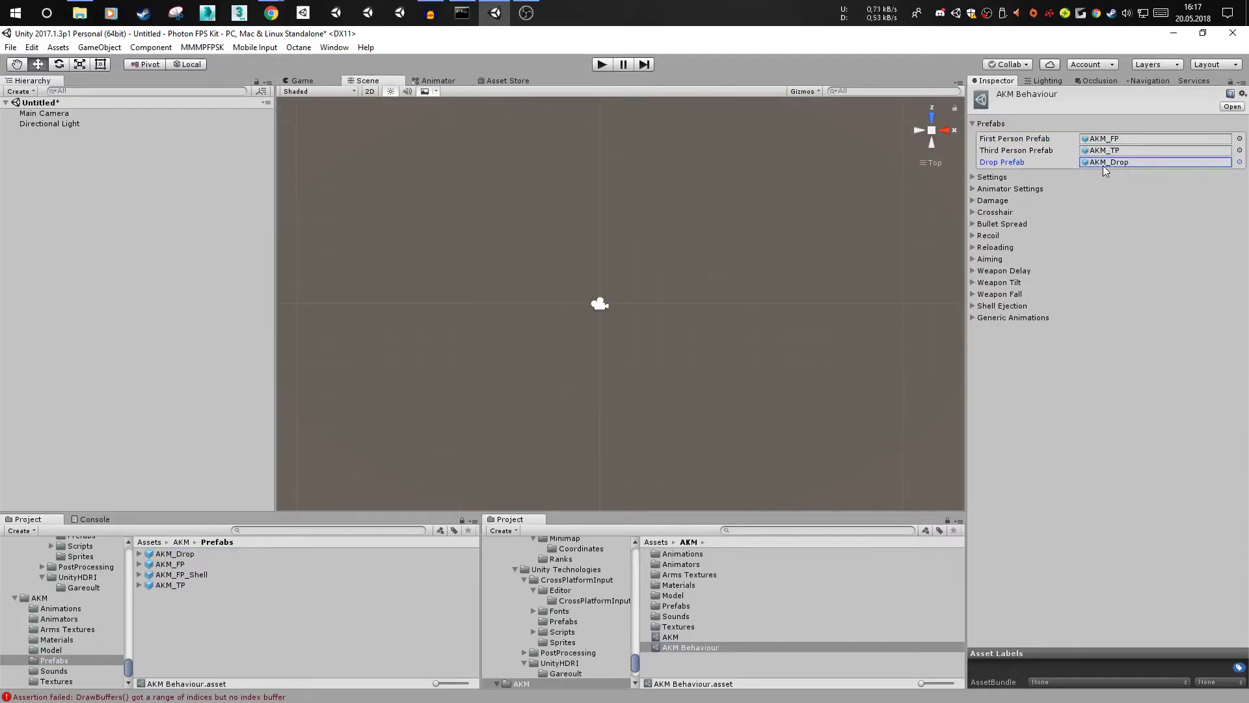
left_click(986, 125)
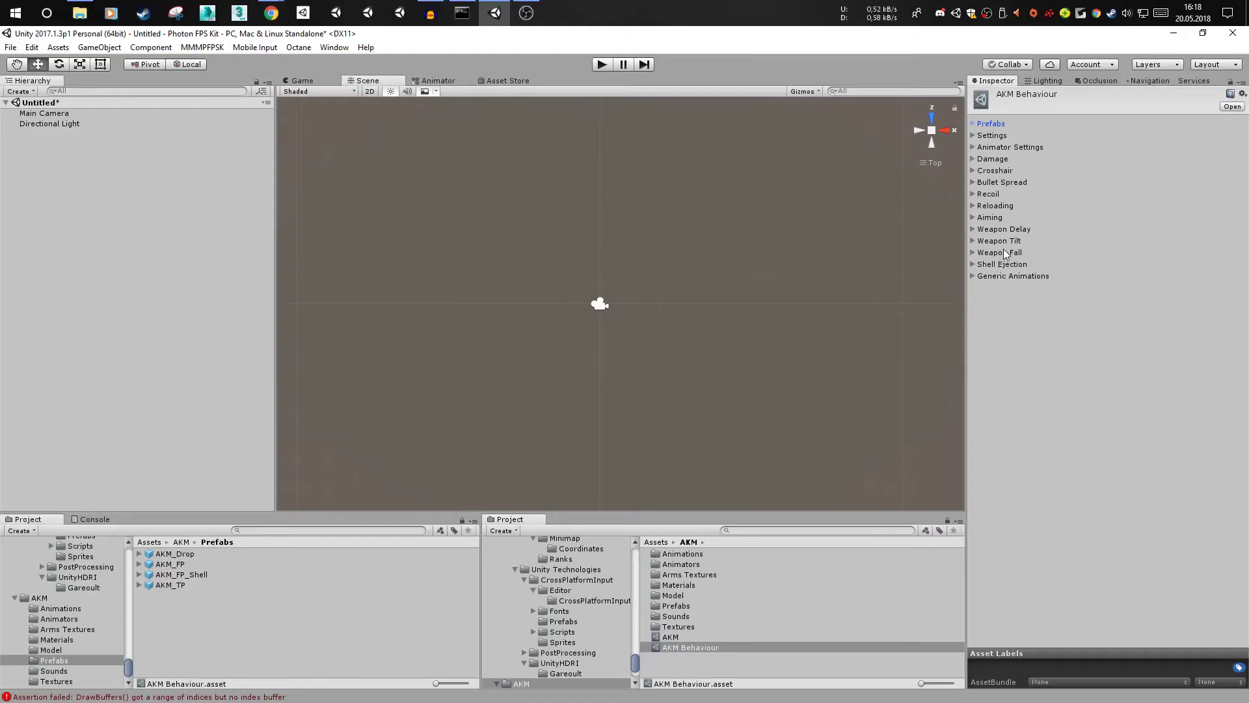
- Assign AKM_FP_Shell as the shell prefab in AKM Behaviour's shell ejection settings
left_click(1002, 265)
left_click_drag(199, 575, 1136, 278)
middle_click_drag(629, 503, 655, 457)
scroll(622, 423, "down", 5)
left_click(1002, 264)
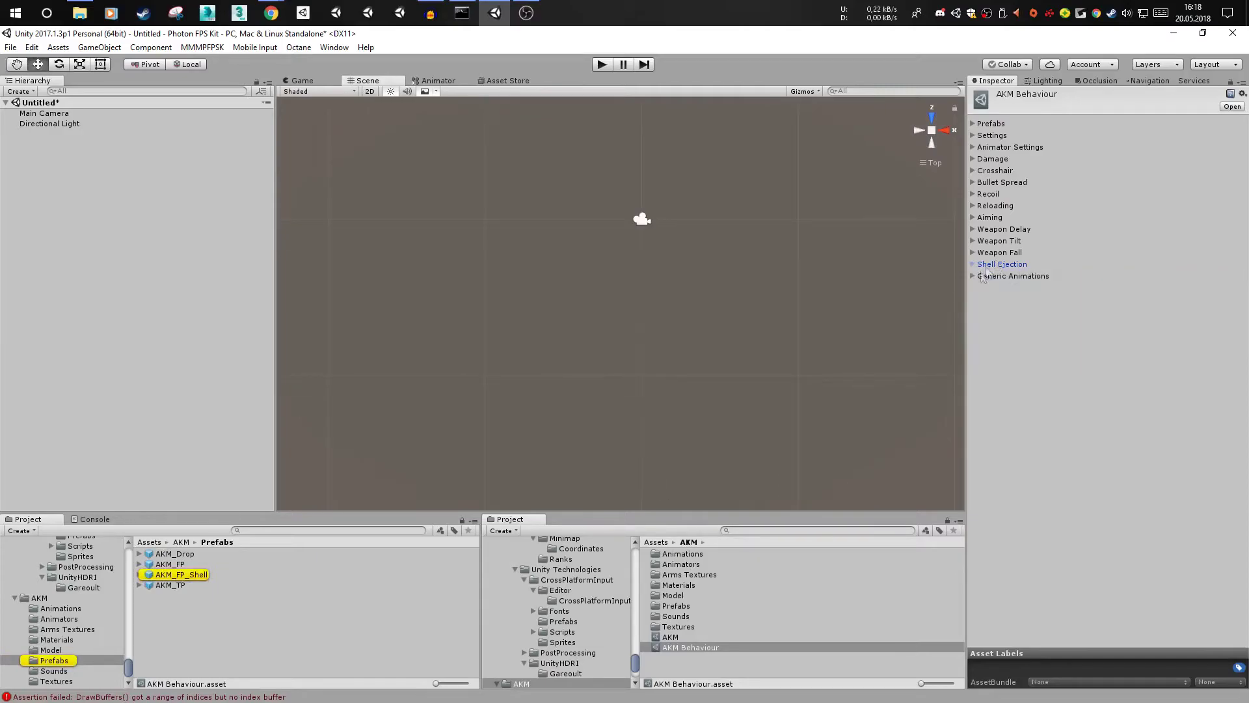
- Add the AKM weapon information as a new entry in All Weapons of the Game asset in MarsFPSKit's GameInformation folder
left_click(656, 542)
double_click(698, 555)
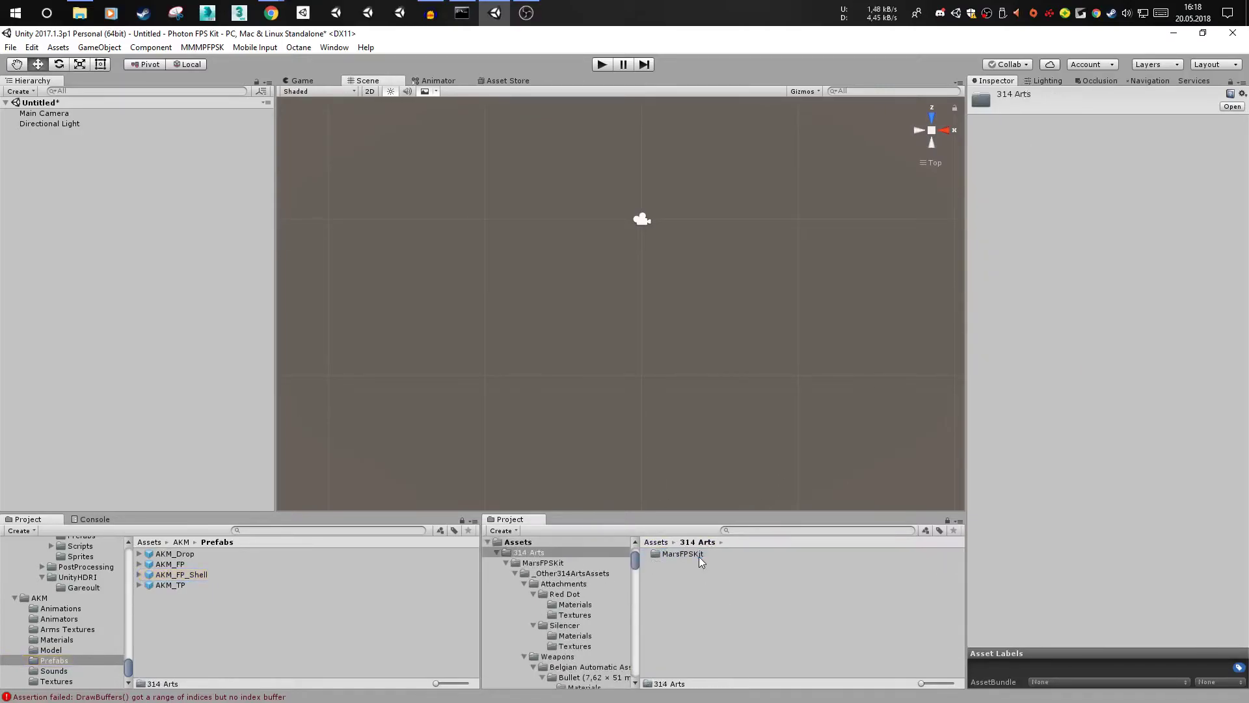
double_click(699, 557)
double_click(698, 592)
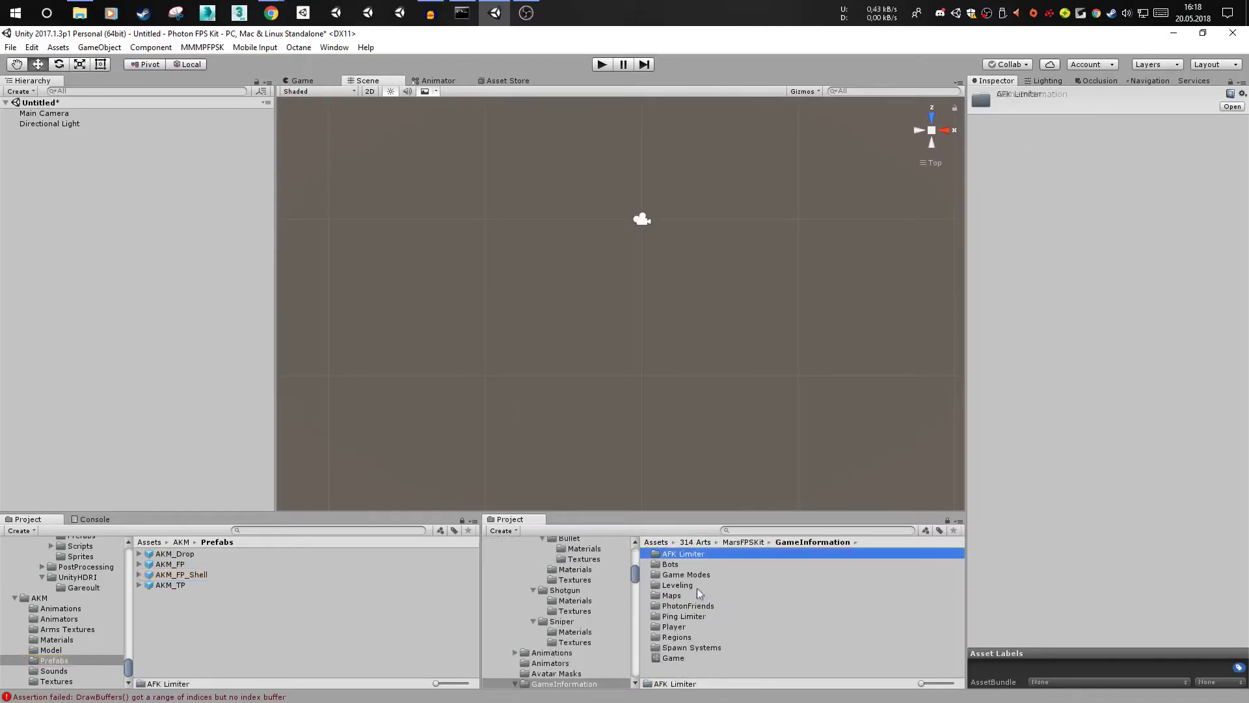
left_click(674, 658)
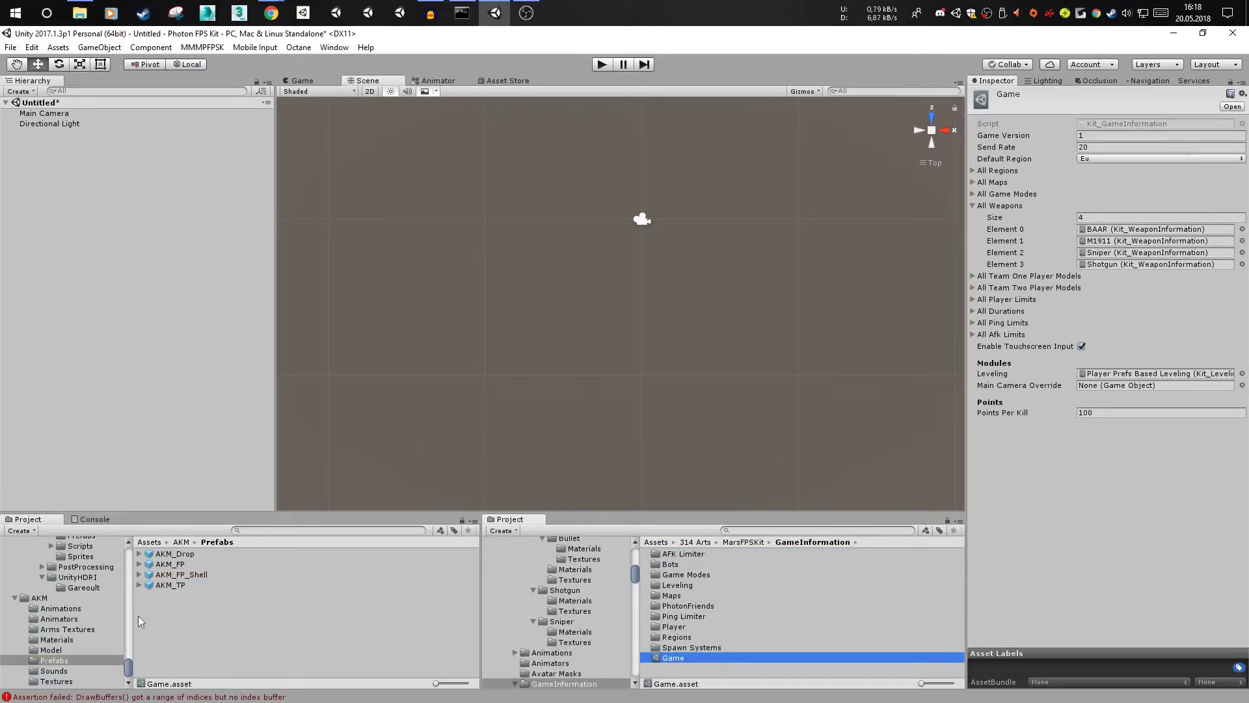
left_click(41, 598)
left_click_drag(179, 637, 996, 207)
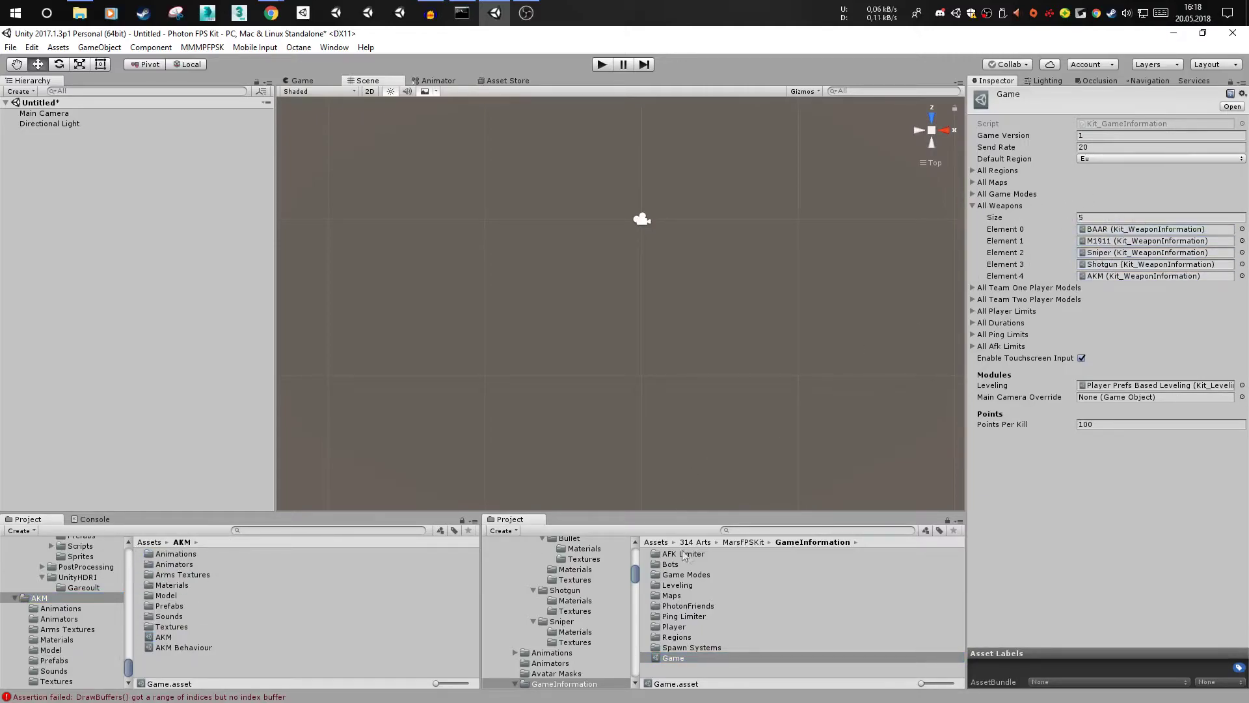
- Open the MainMenu scene from MarsFPSKit's Scenes folder and run it in the Game view
left_click(726, 542)
scroll(687, 643, "down", 2)
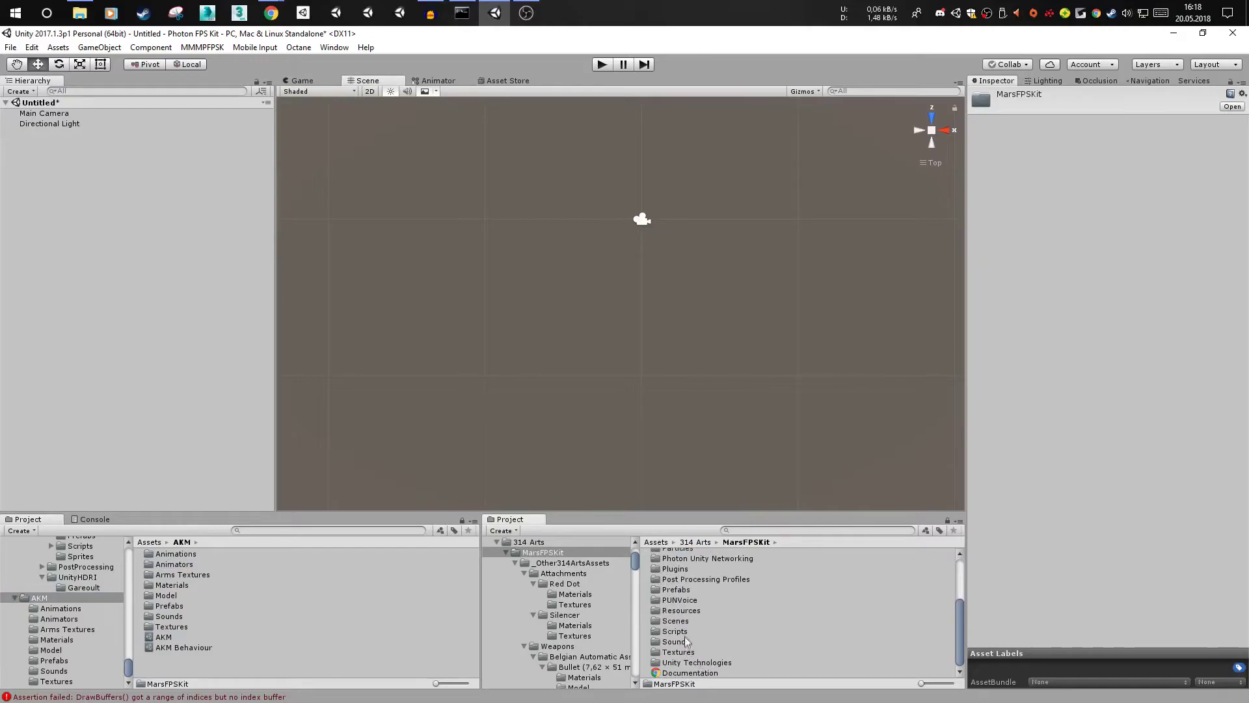
double_click(694, 622)
double_click(680, 595)
key("Escape")
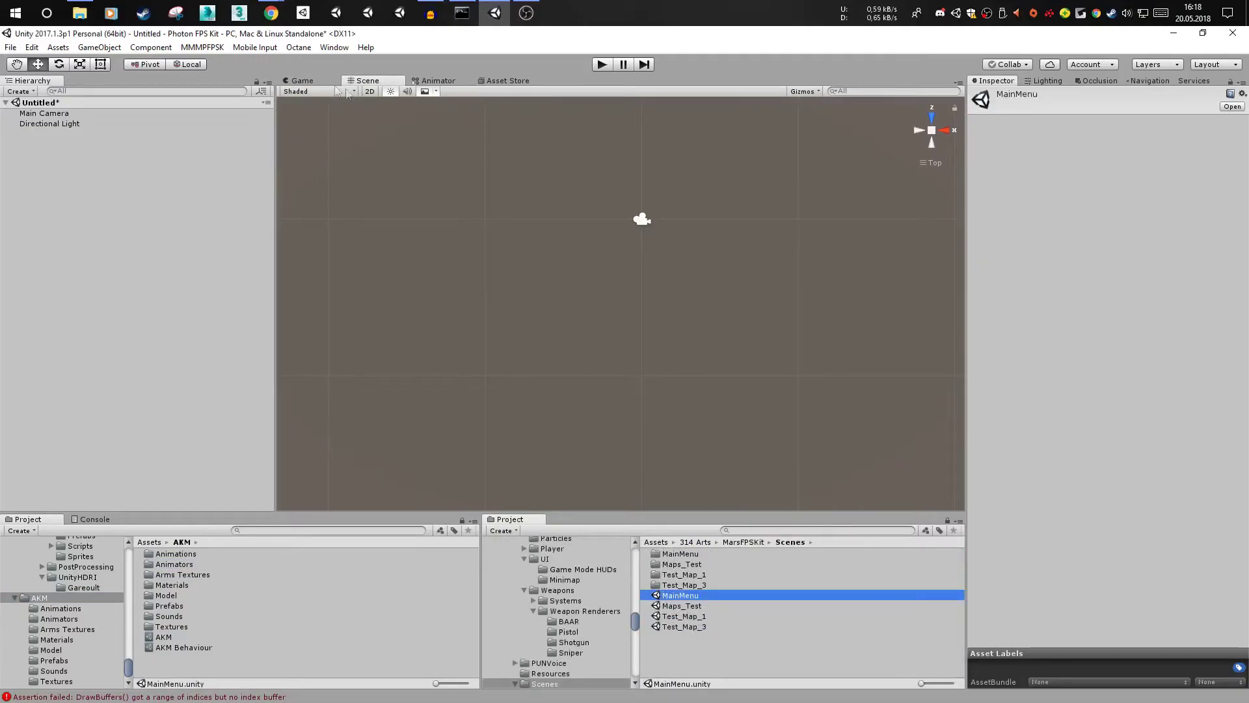
left_click(317, 80)
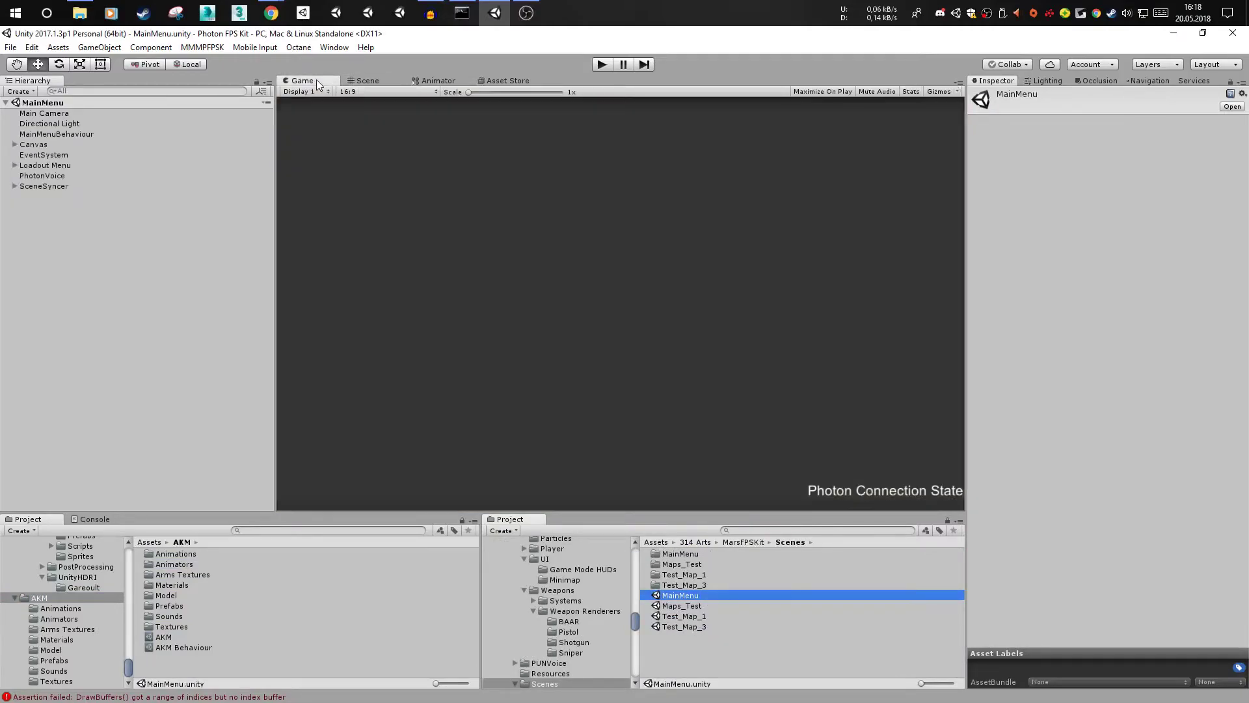
left_click(610, 65)
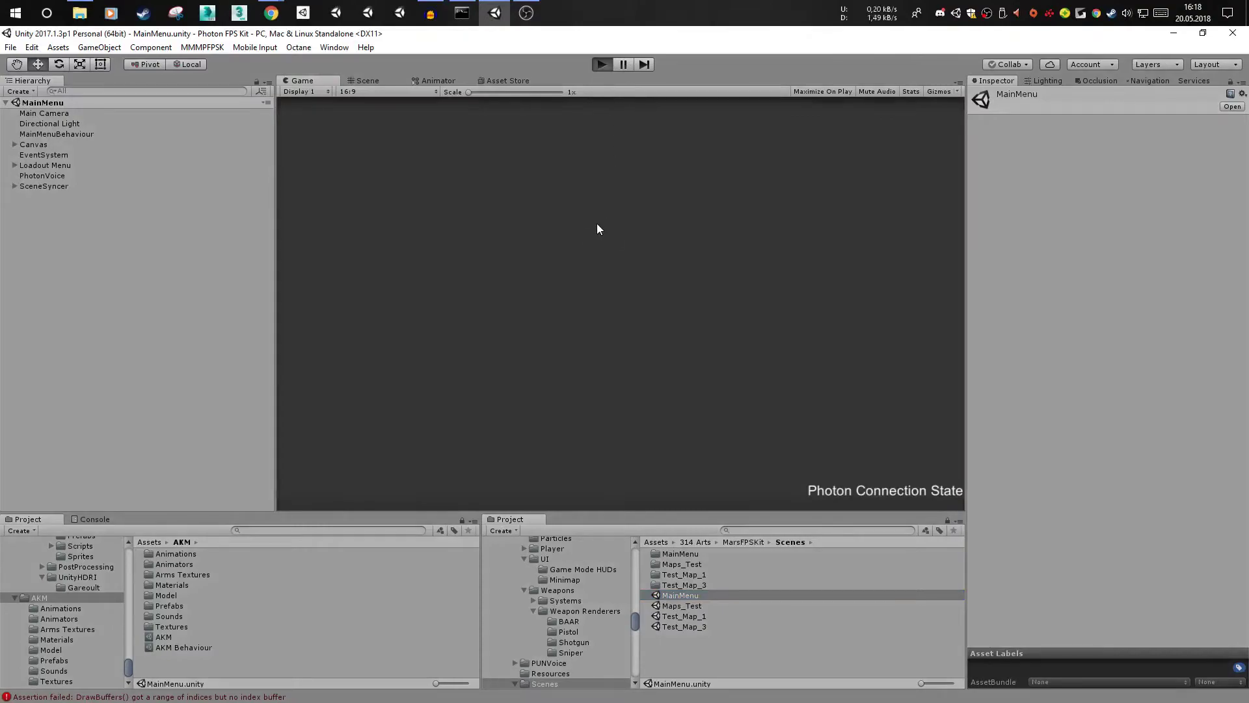
- Enter the running game's loadout and choose the AKM as the primary weapon
left_click(615, 332)
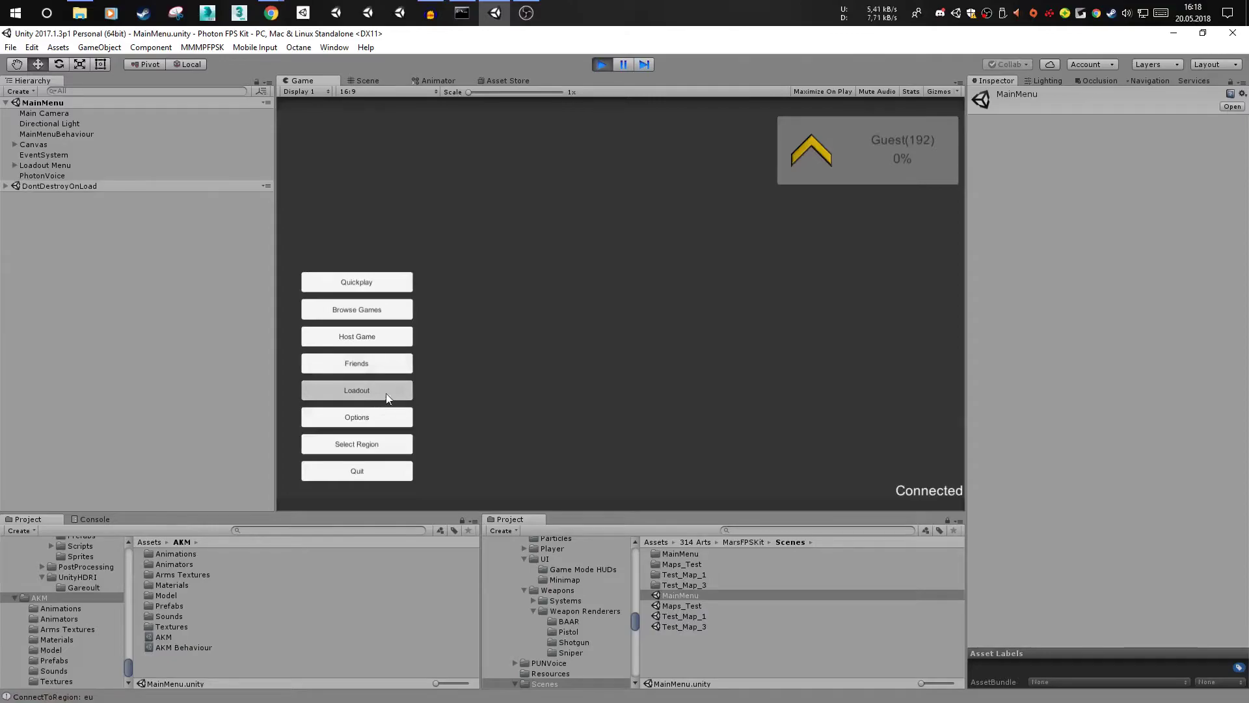
left_click(385, 392)
left_click(740, 213)
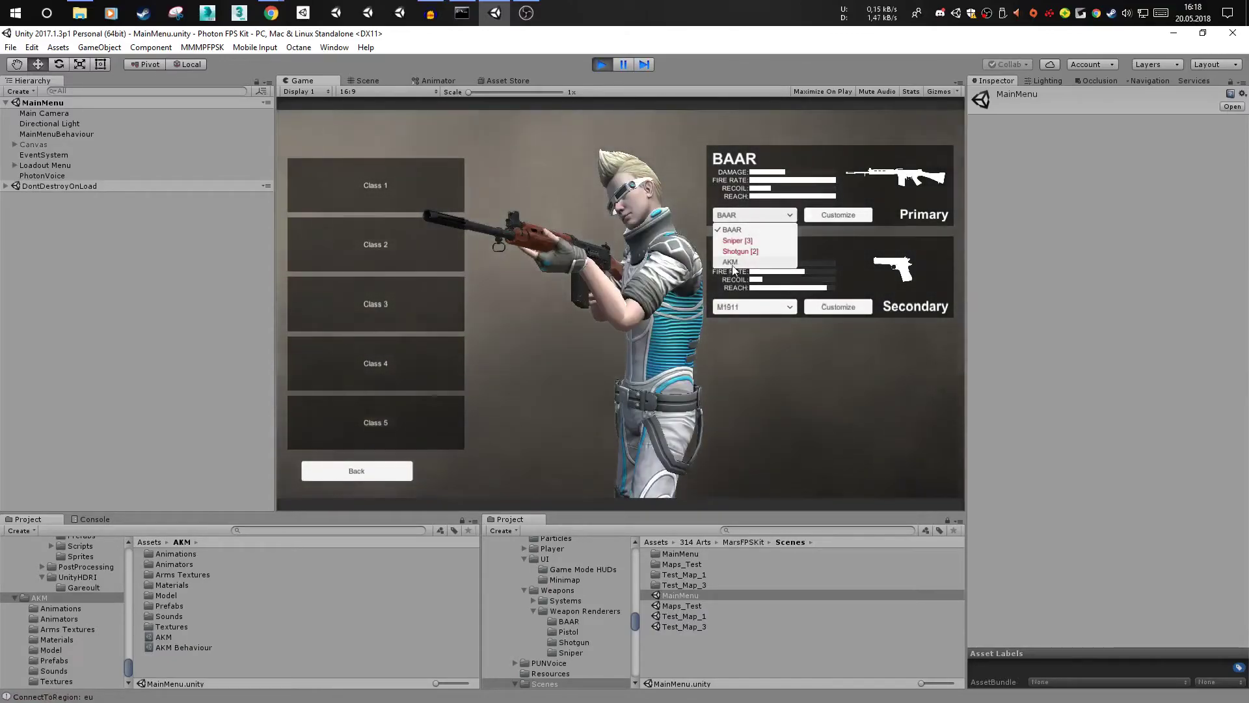
left_click(730, 264)
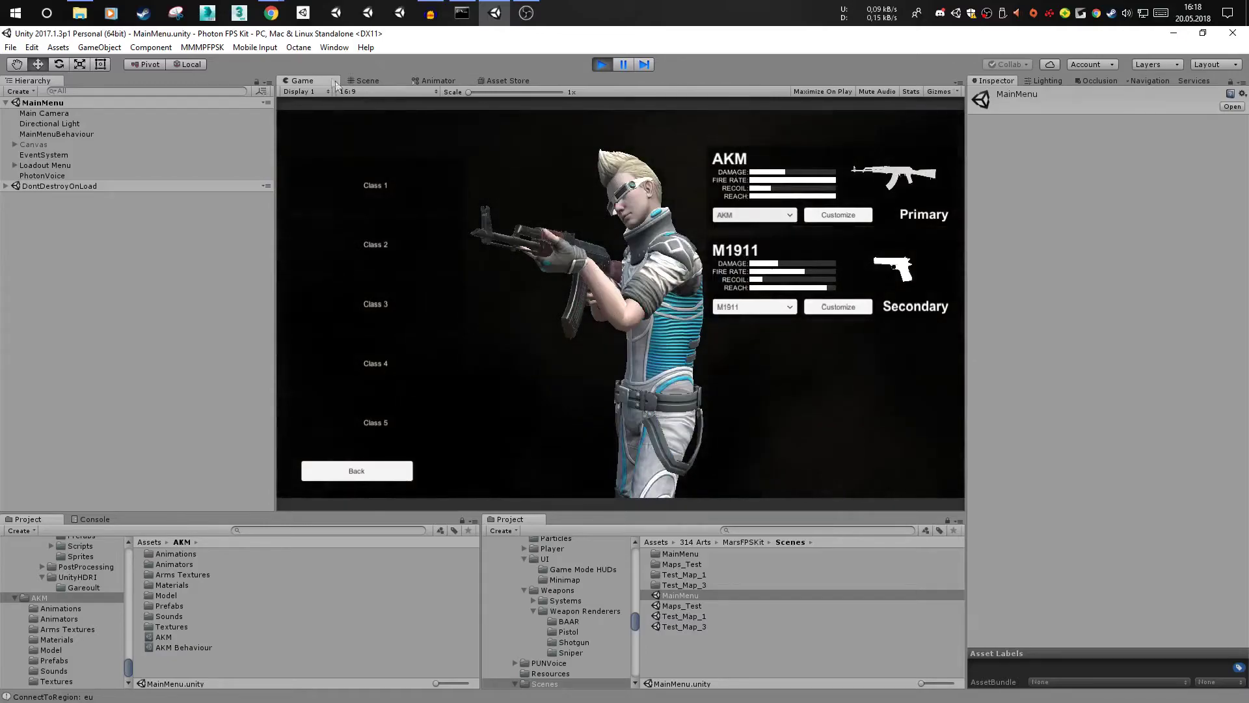
- Show the Scene view and expand Loadout Menu's hierarchy through Main Page and 3D Models down to Player_ThirdPerson_Team1(Clone)
left_click(359, 81)
left_click(65, 155)
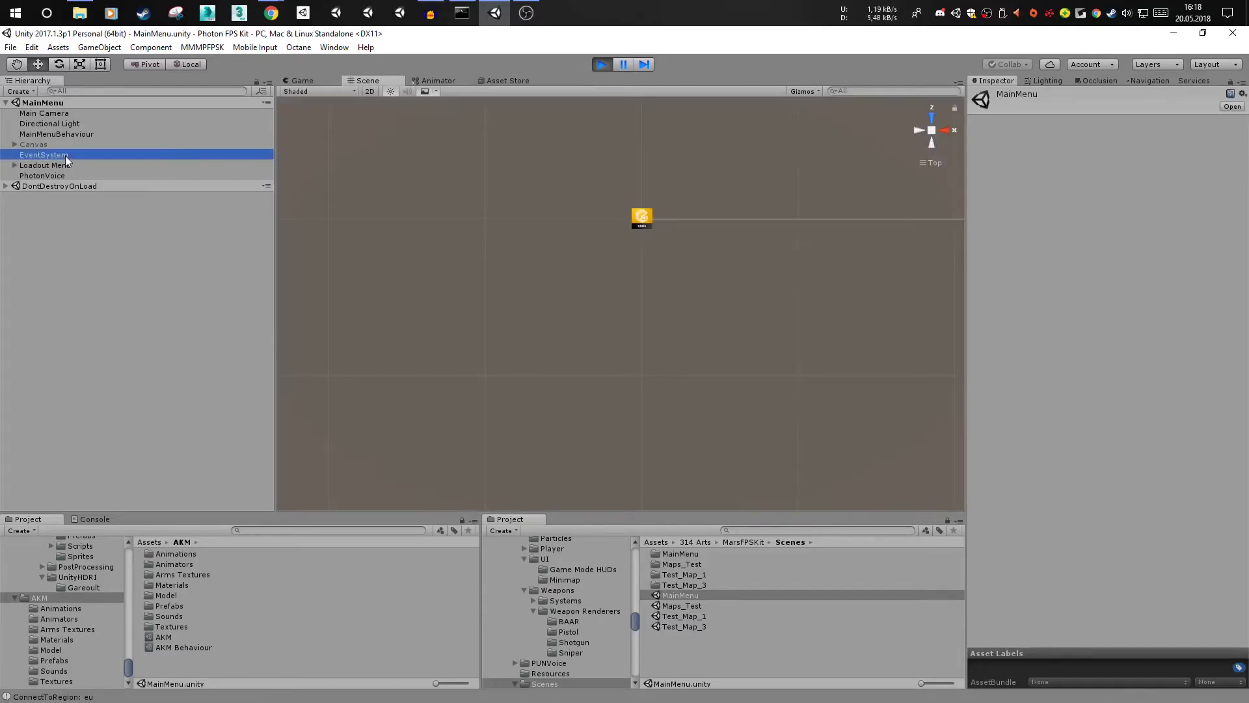
left_click(65, 167)
key("Right")
left_click(74, 175)
key("Right")
left_click(77, 185)
key("Right")
key("Right")
key("Right")
key("Right")
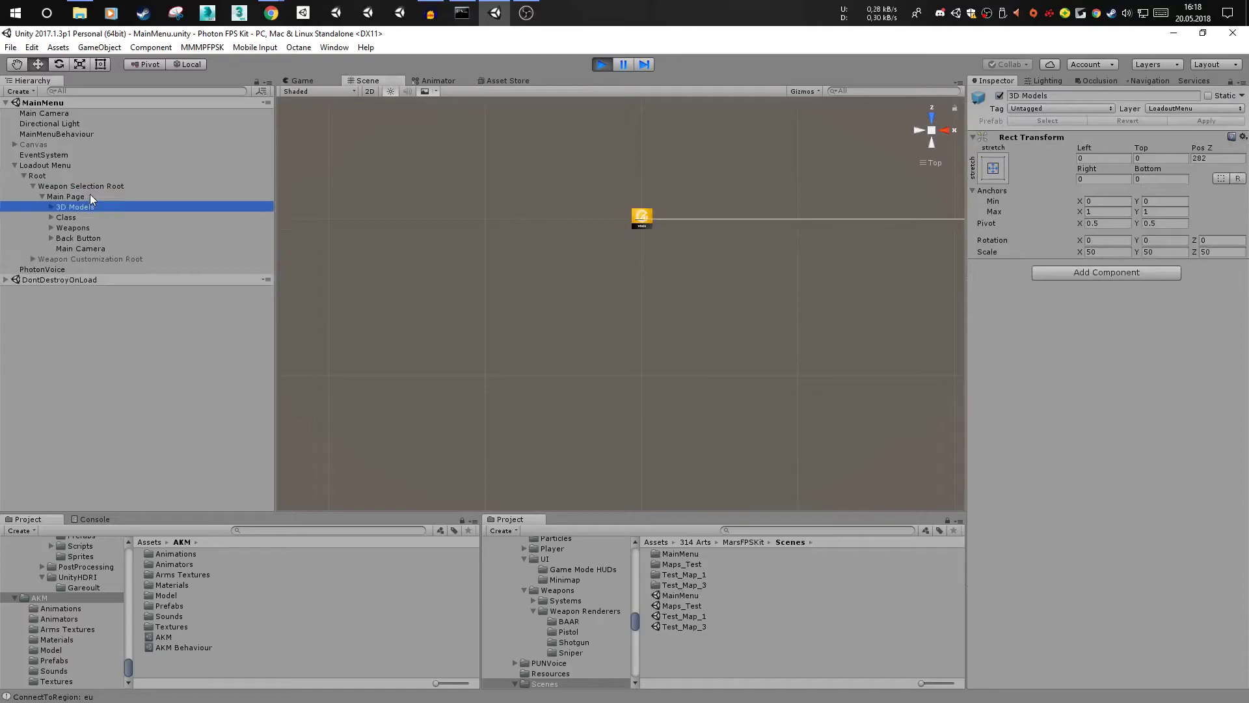
key("Right")
key("Right")
key("Right")
key("Right")
key("Right")
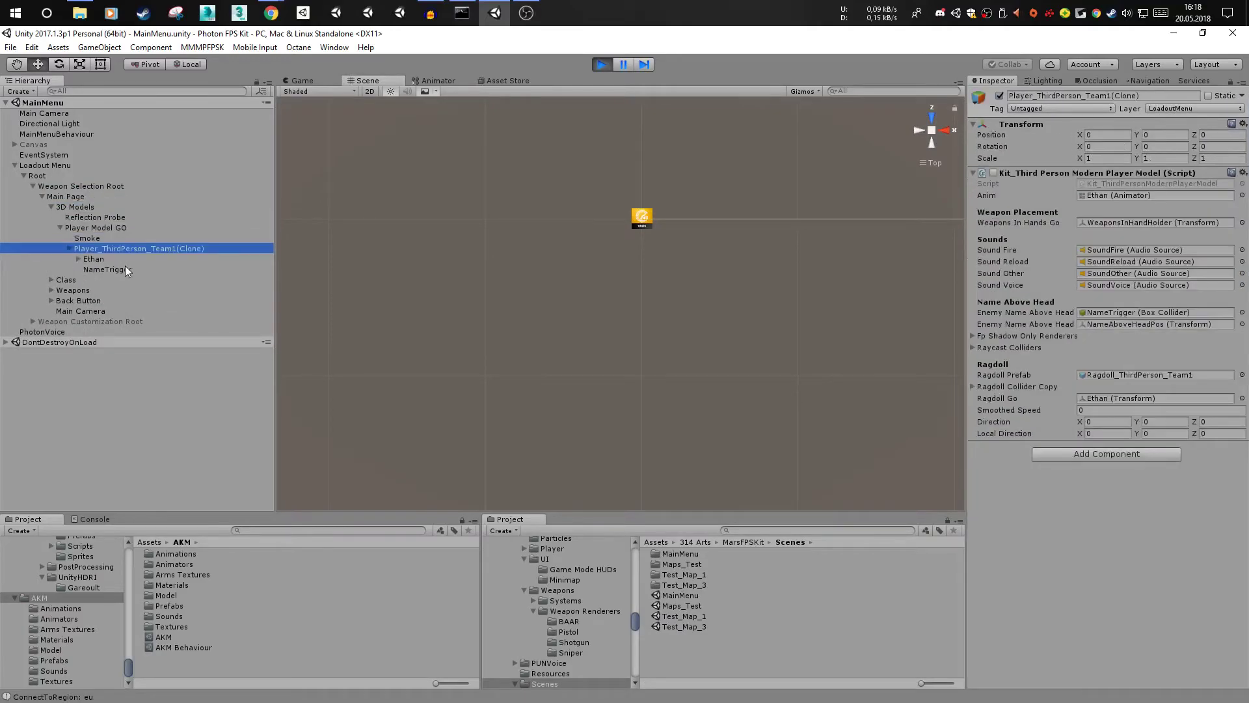
- Expand Ethan's skeleton through the spine, neck and right arm to EthanRightHand and open WeaponsInHandHolder
key("Right")
key("Right")
key("Right")
key("Right")
key("Right")
key("Right")
key("Right")
key("Right")
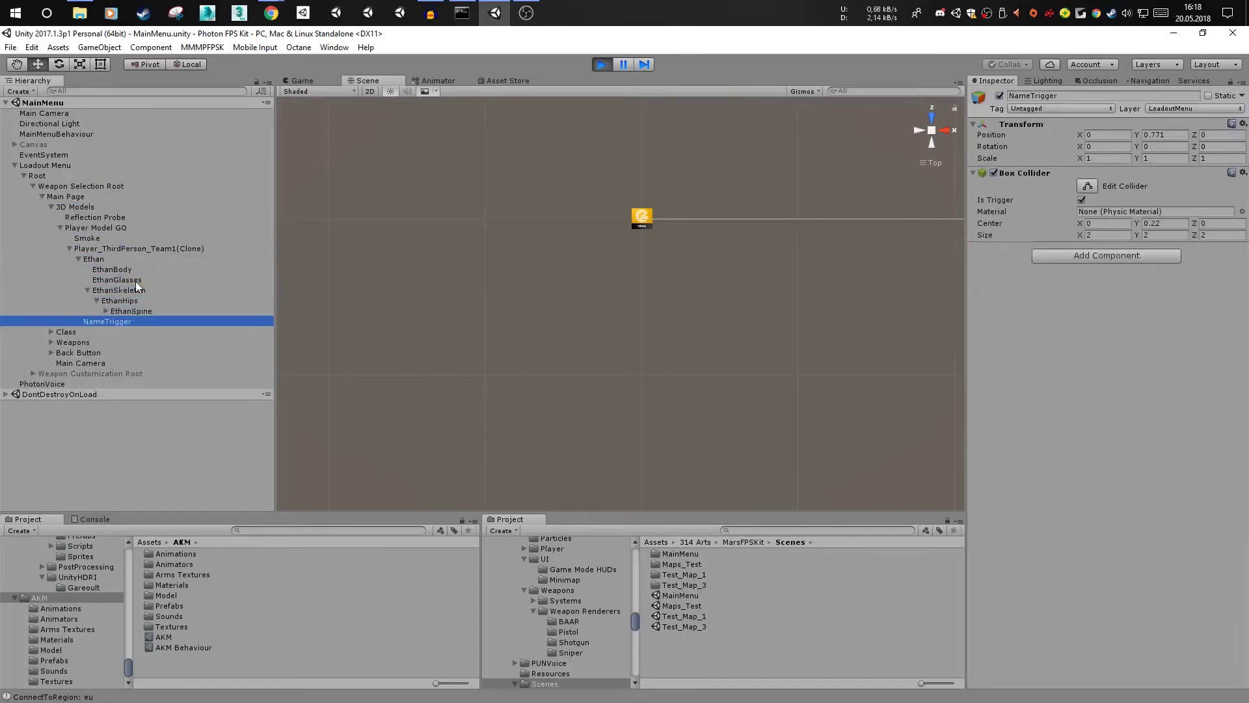
key("Right")
key("Right")
key("Right")
key("Down")
key("Down")
key("Right")
key("Right")
key("Right")
key("Right")
key("Right")
key("Right")
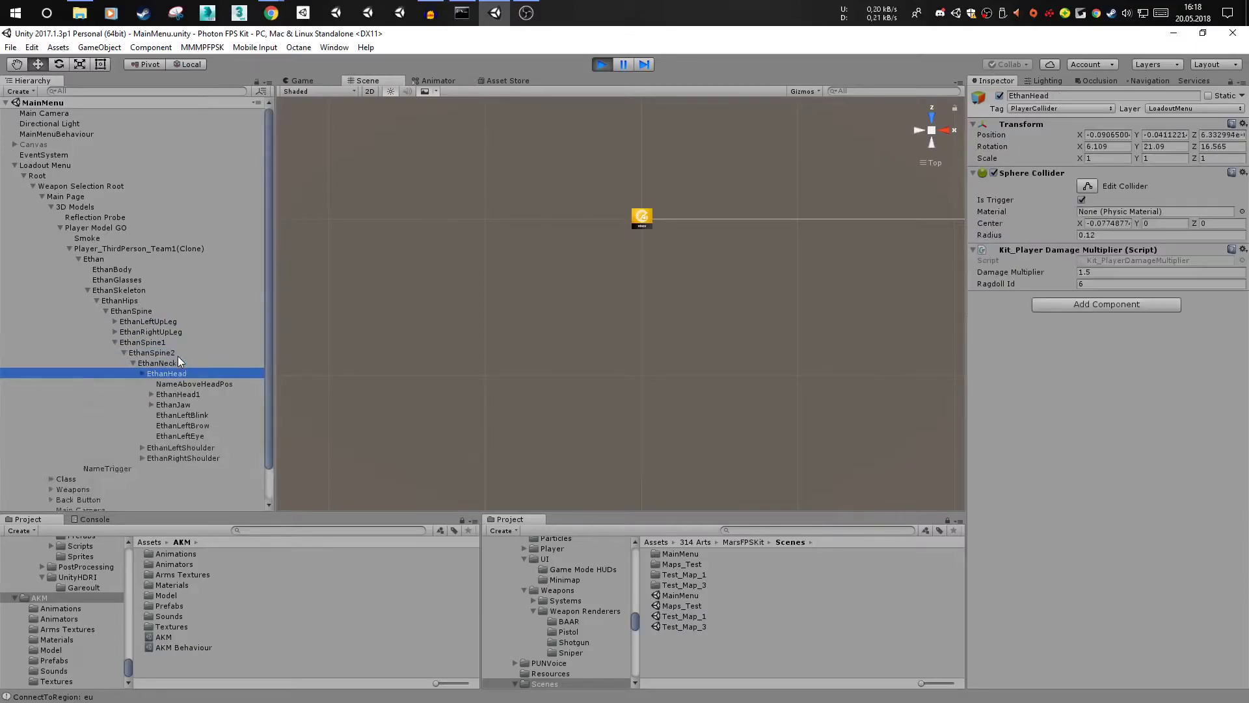
key("Down")
key("Down")
key("Right")
key("Right")
key("Right")
key("Right")
key("Right")
key("Down")
key("Right")
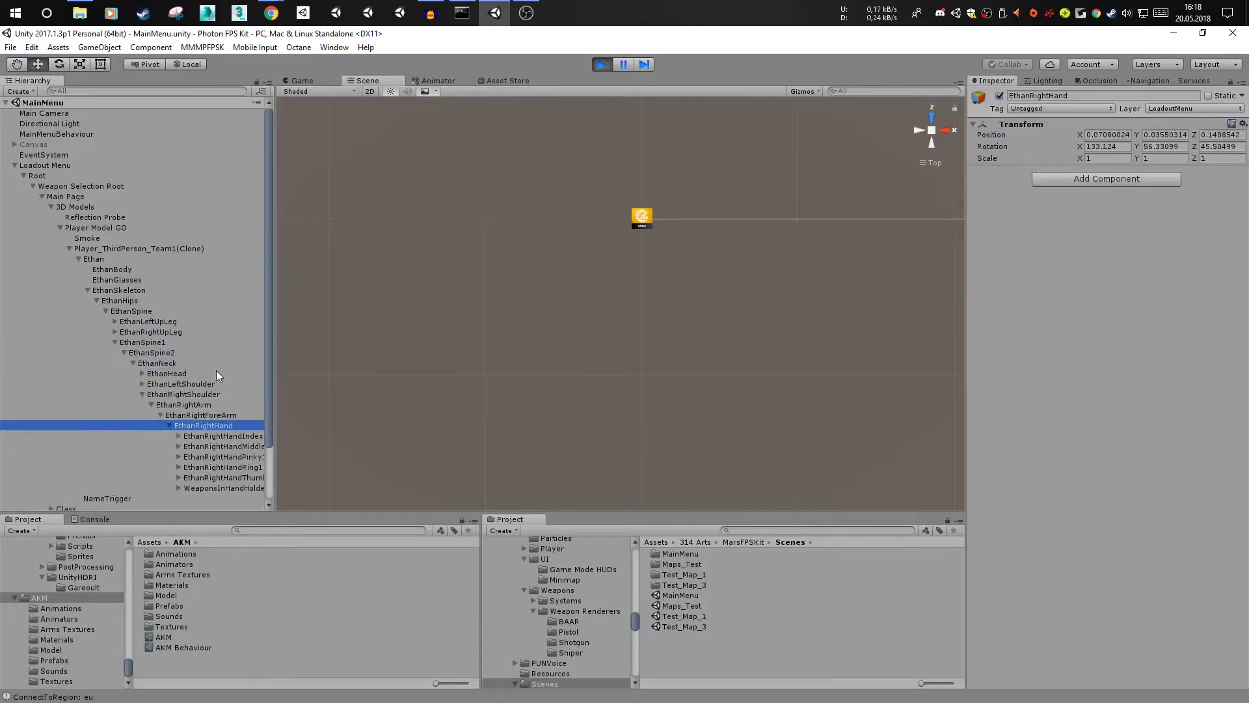
scroll(216, 369, "down", 3)
left_click(212, 422)
key("Right")
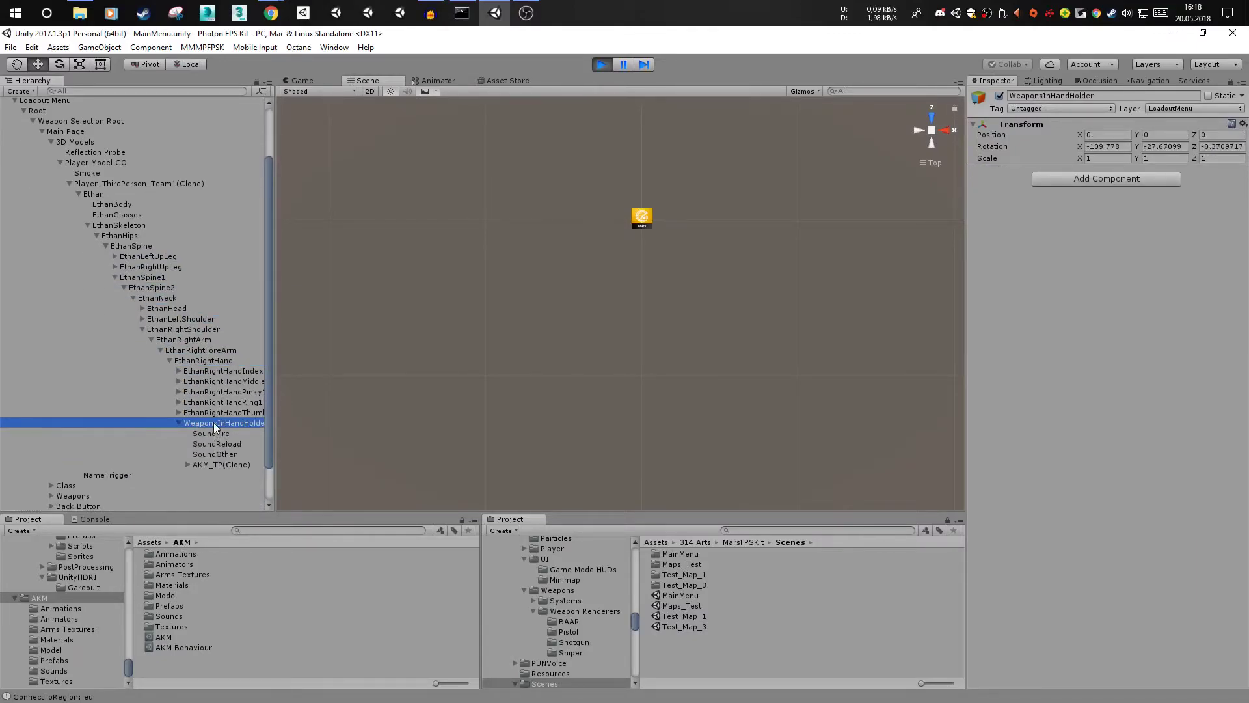
- Focus the scene on AKM_TP(Clone), select the LeftHandIK under its akm_w object and use Global handle orientation
double_click(214, 423)
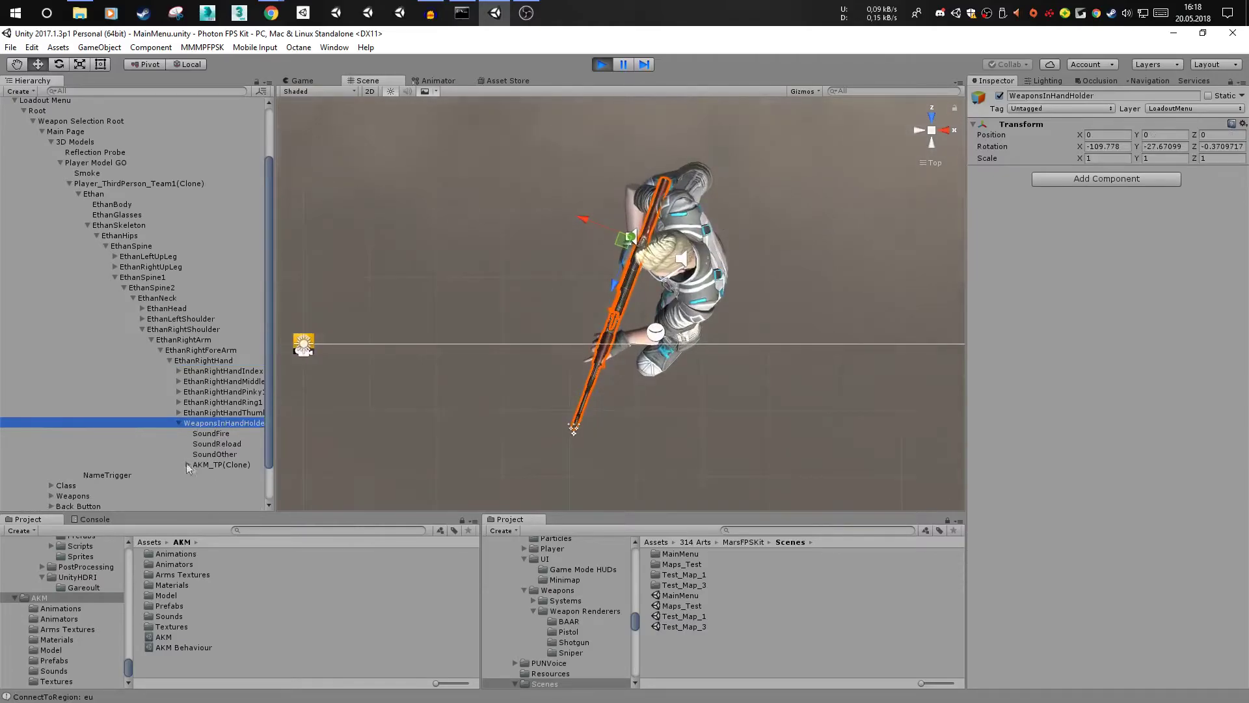
double_click(221, 464)
mouse_move(608, 365)
left_mouse_down("alt")
mouse_move(639, 254)
mouse_move(654, 293)
left_mouse_up("alt")
left_click(233, 465)
scroll(233, 465, "down", 2)
key("Right")
key("Right")
key("Right")
key("Right")
scroll(228, 446, "down", 4)
left_click(238, 350)
left_click(196, 65)
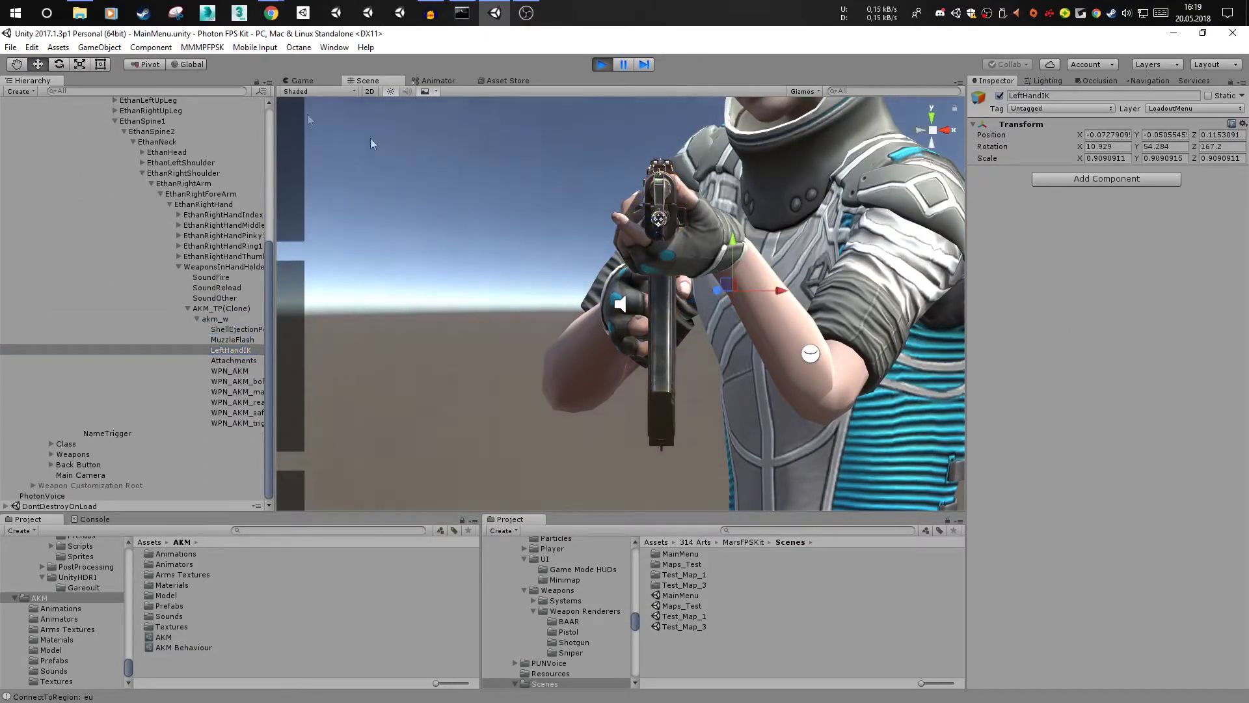
- Inspect the left hand's grip on the AKM from the side and copy LeftHandIK's Transform component
left_click_drag(786, 300, 514, 336)
left_click_drag(567, 408, 553, 444)
right_click(1027, 124)
left_click(1078, 182)
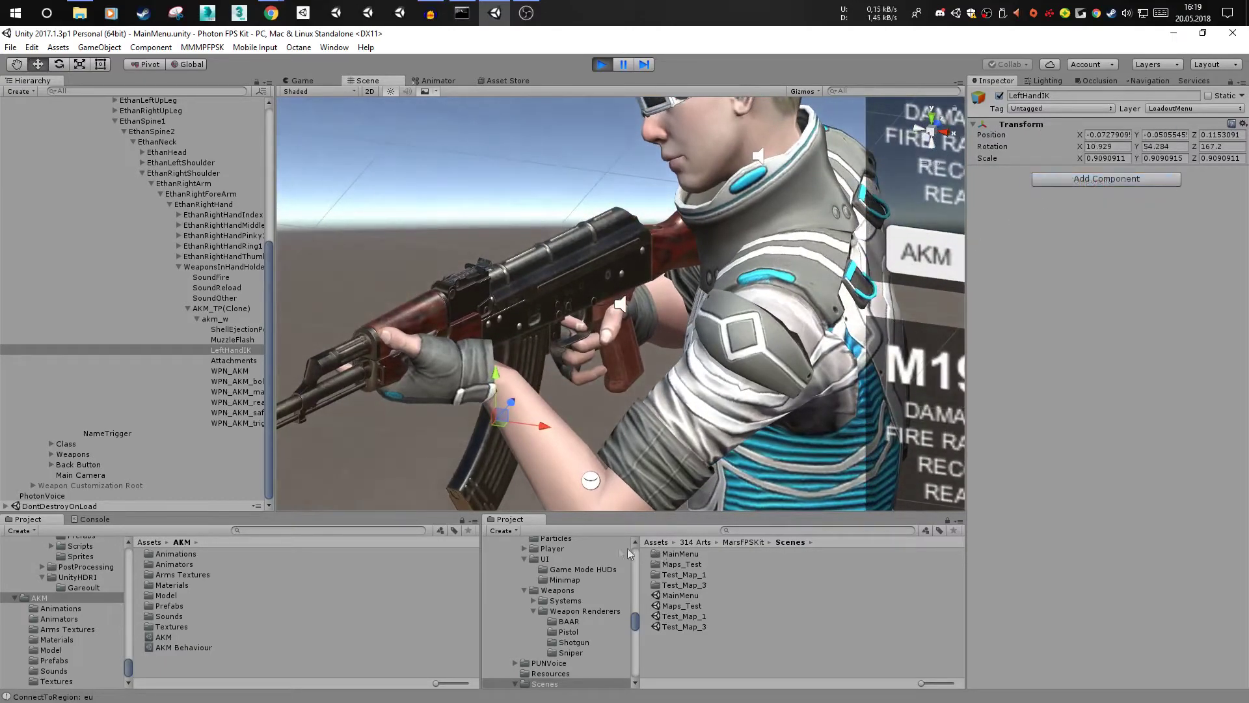
- Paste the copied transform values onto the LeftHandIK referenced by the AKM_TP prefab
left_click(180, 608)
double_click(179, 608)
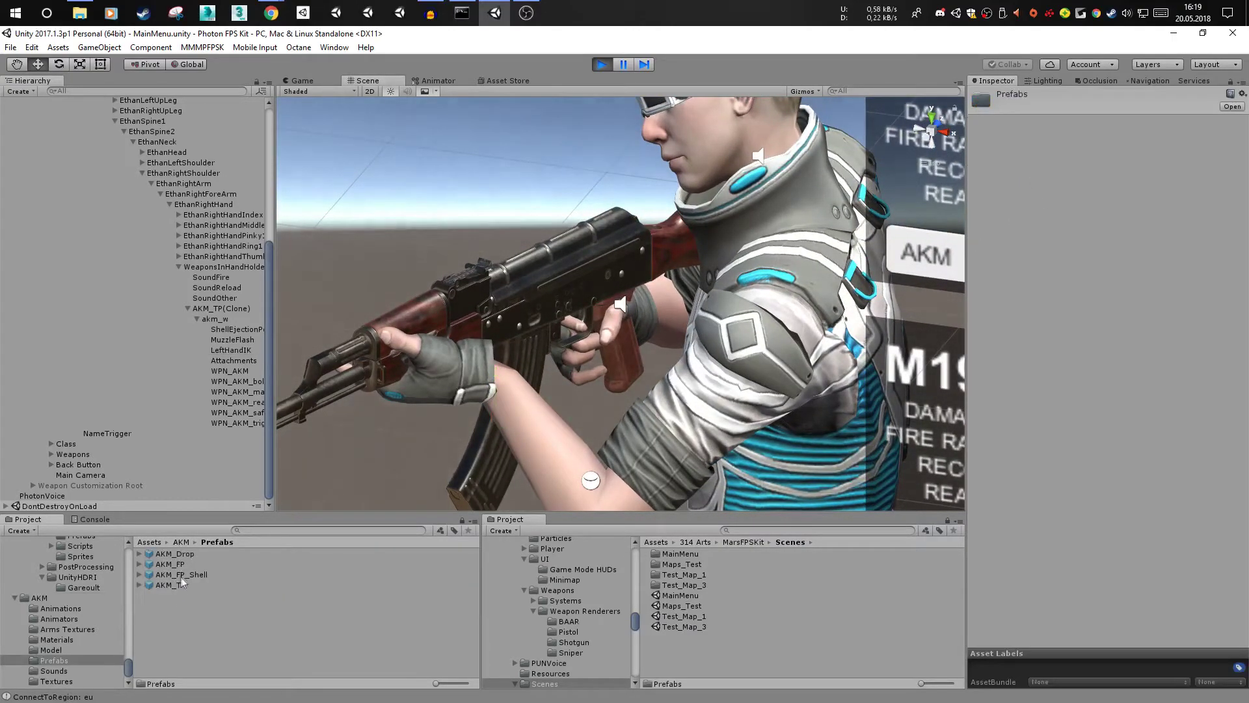
left_click(171, 586)
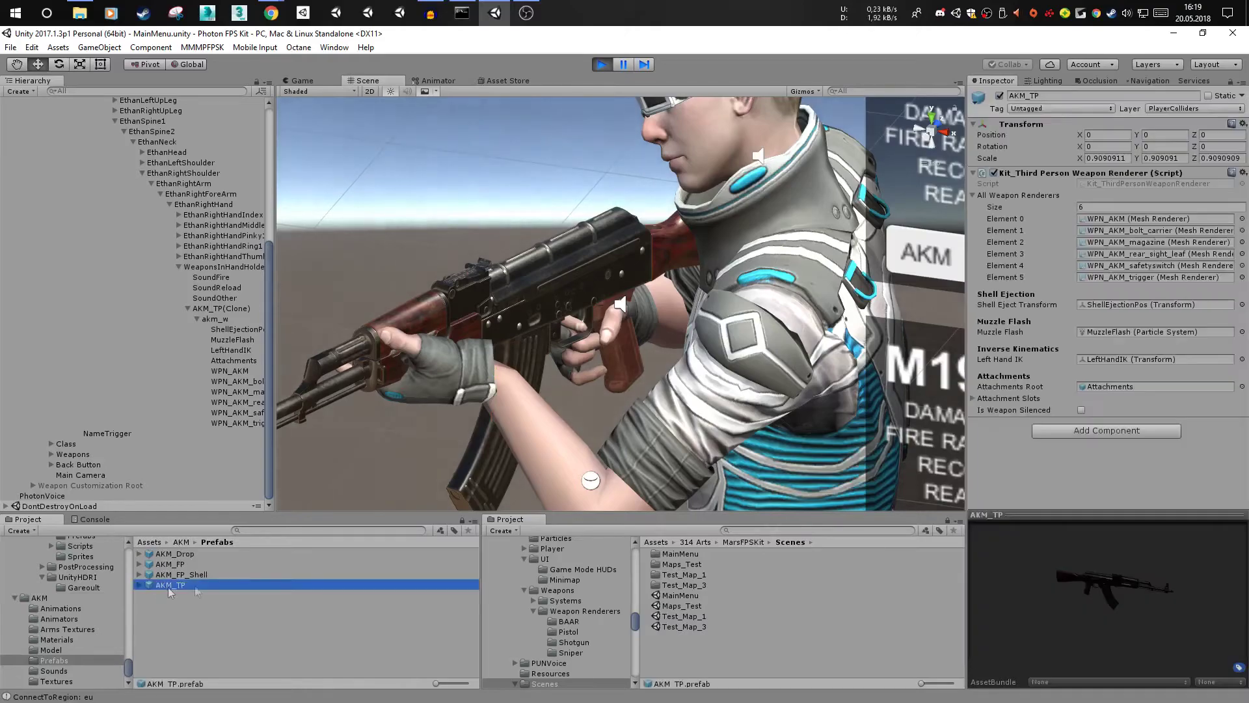
double_click(1114, 360)
right_click(1021, 124)
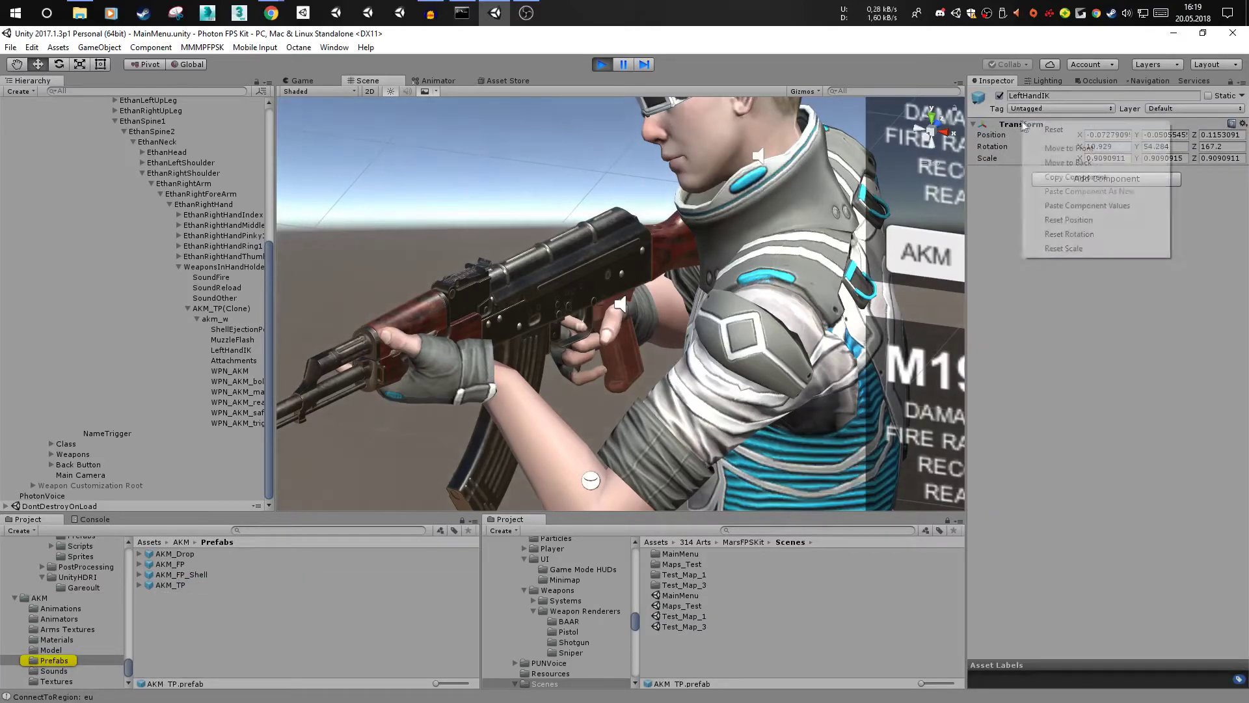
- Return from the running game's loadout to the main menu and clear the console log
left_click(323, 89)
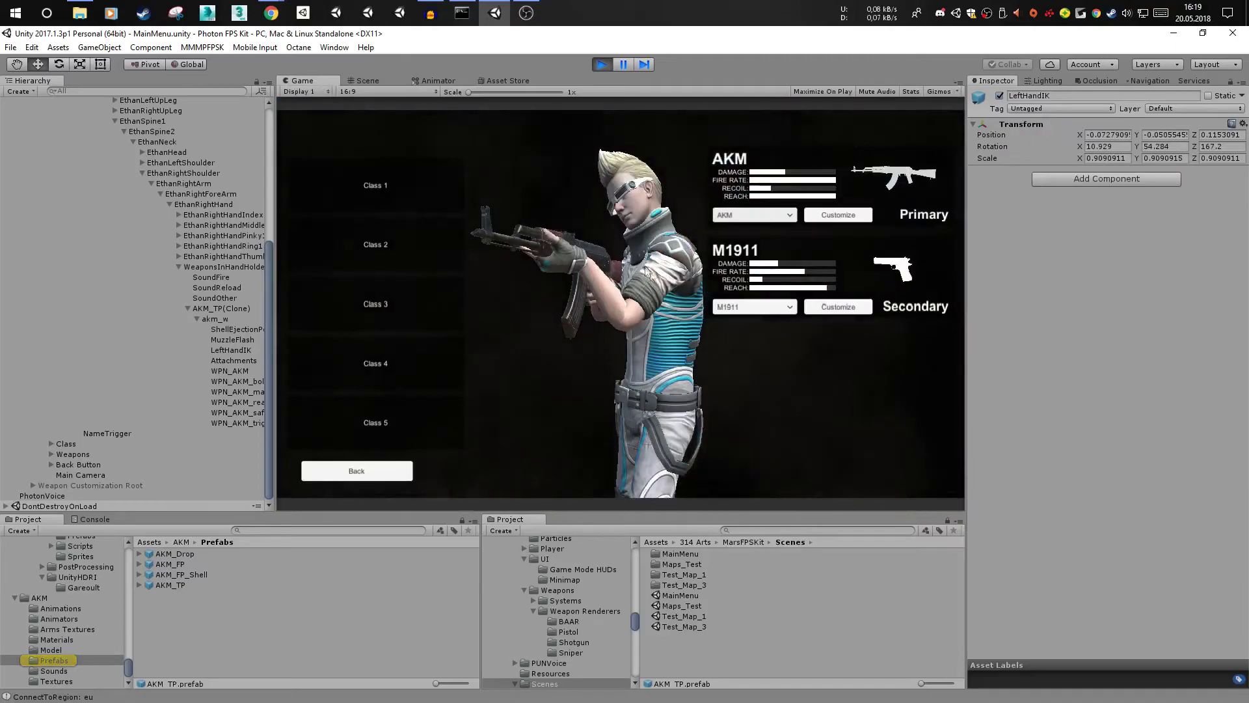
left_click(358, 471)
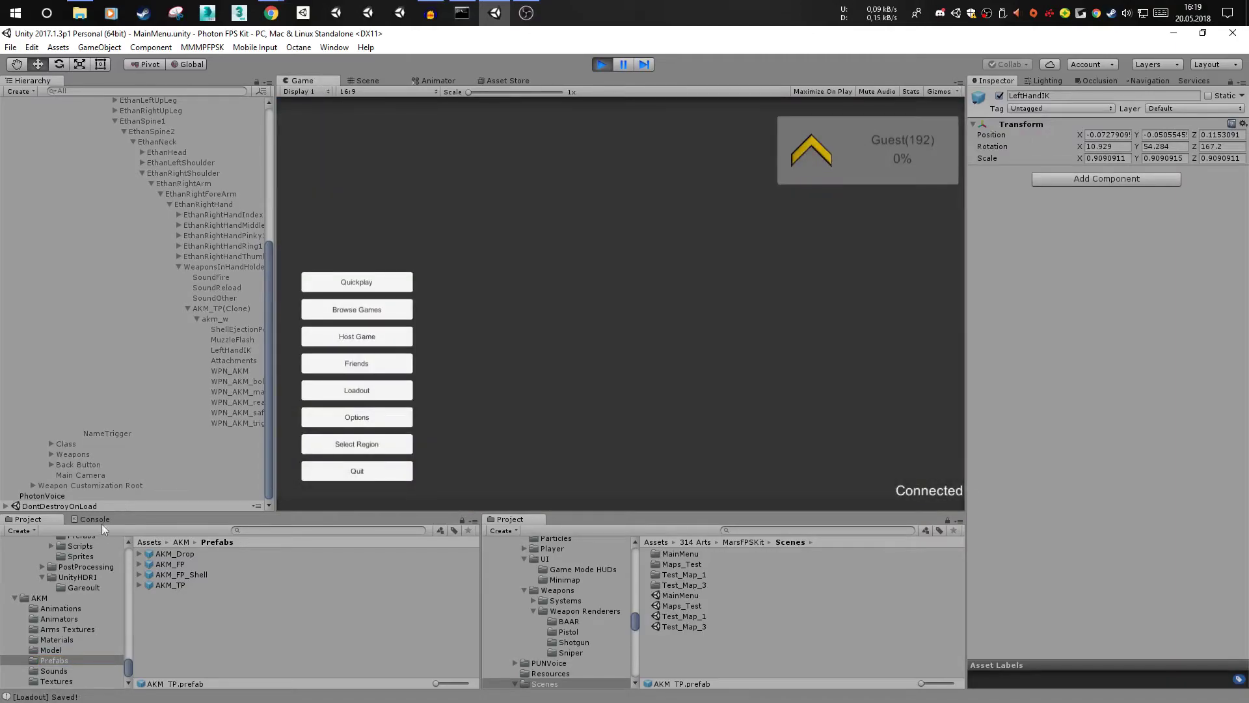
left_click(96, 519)
left_click(16, 530)
- Host a Deathmatch game on Test Map, then spawn into the match after opening and closing the loadout
left_click(356, 337)
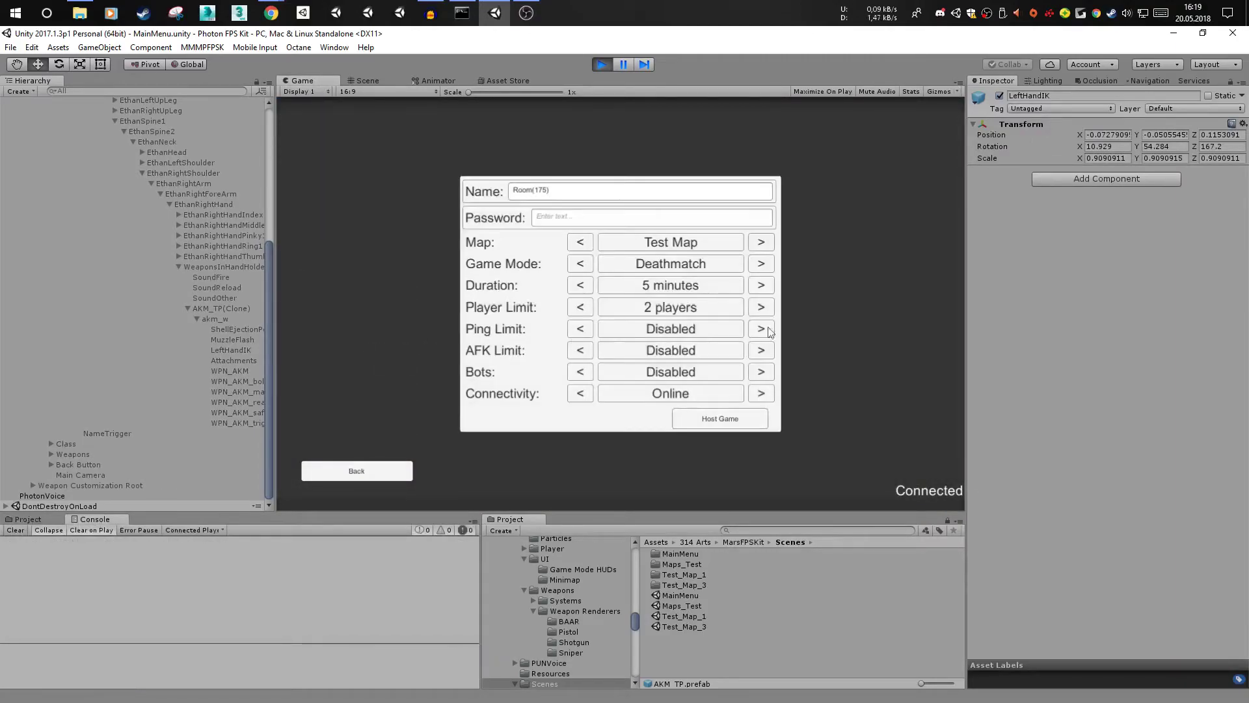
left_click(730, 420)
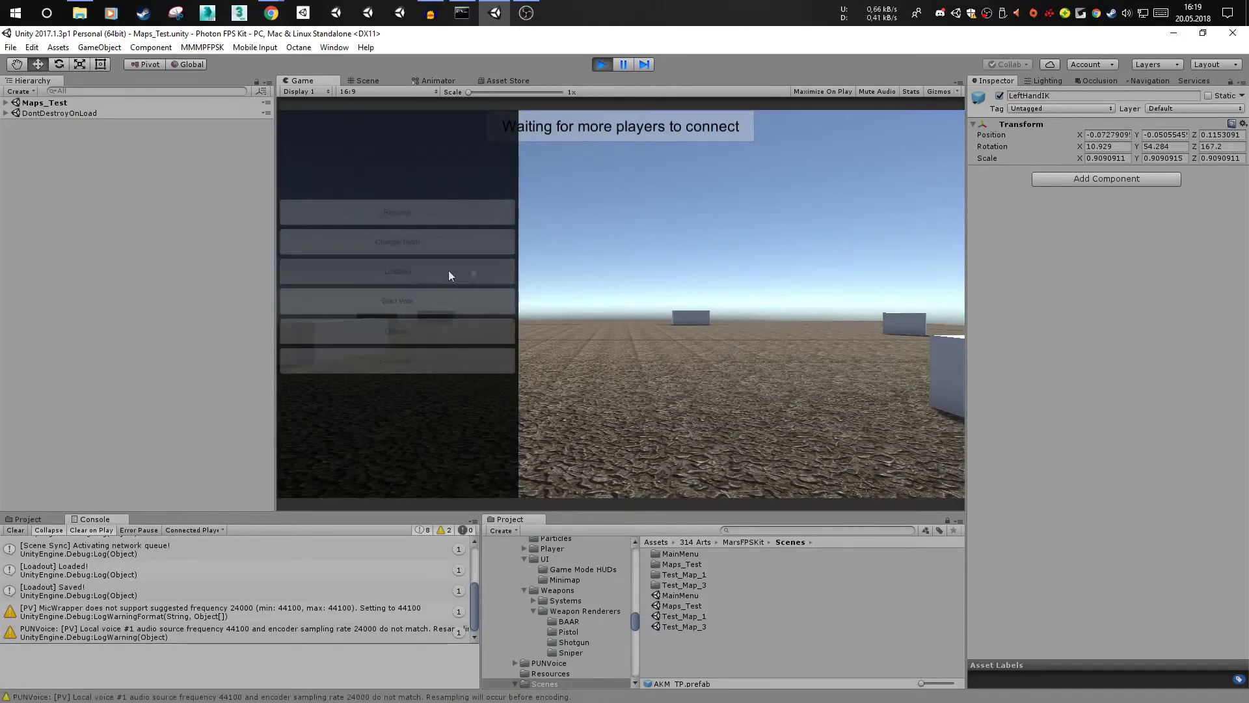
left_click(448, 271)
left_click(404, 464)
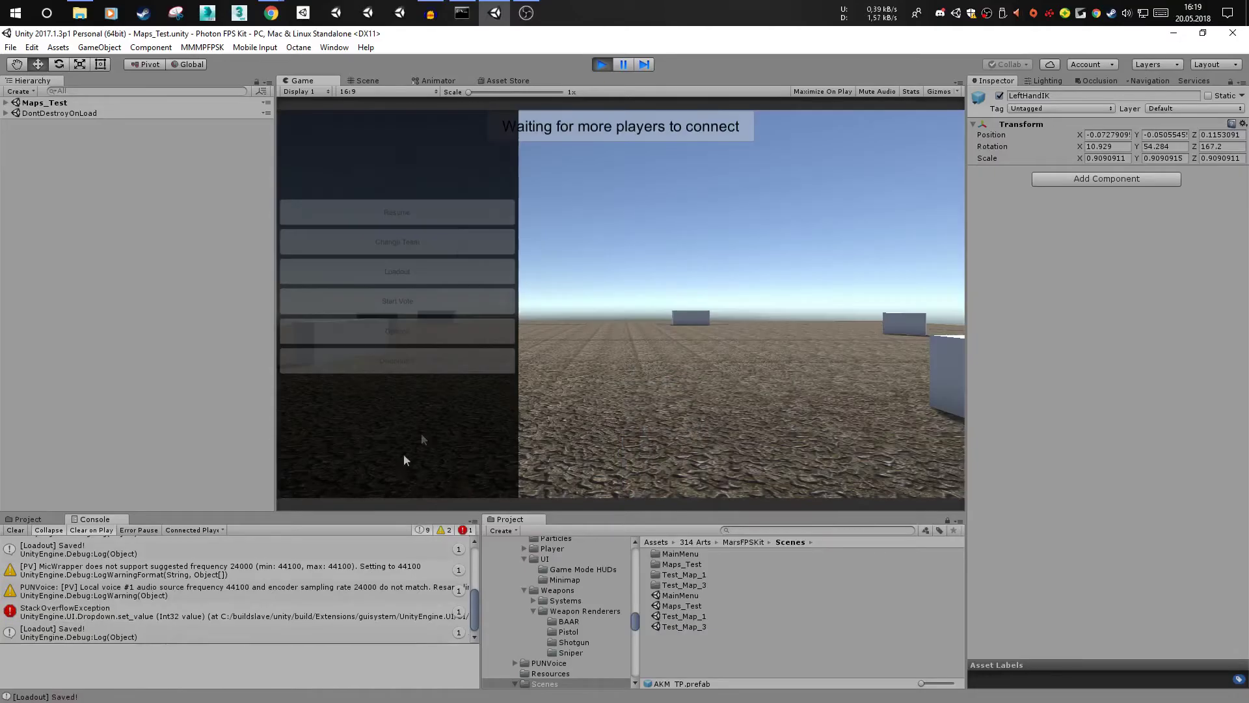
left_click(426, 211)
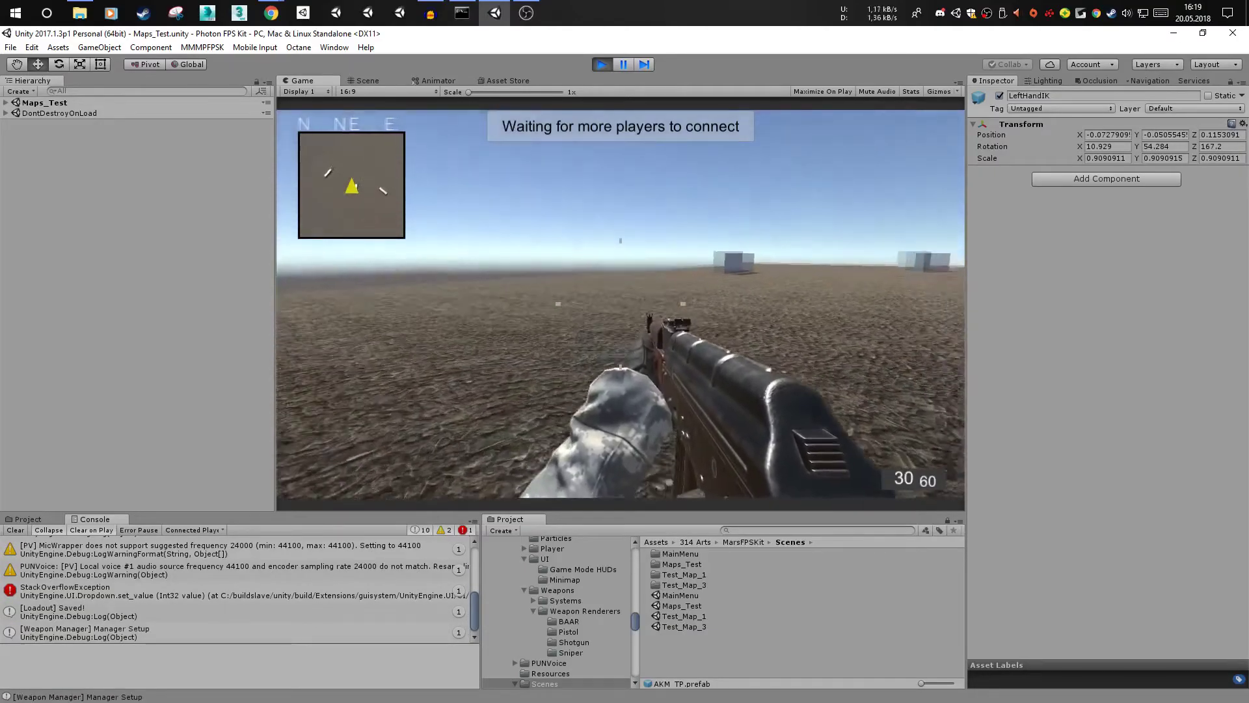
- Test the AKM in the match by reloading, swapping to the pistol and back, aiming, firing and sprinting
key("r")
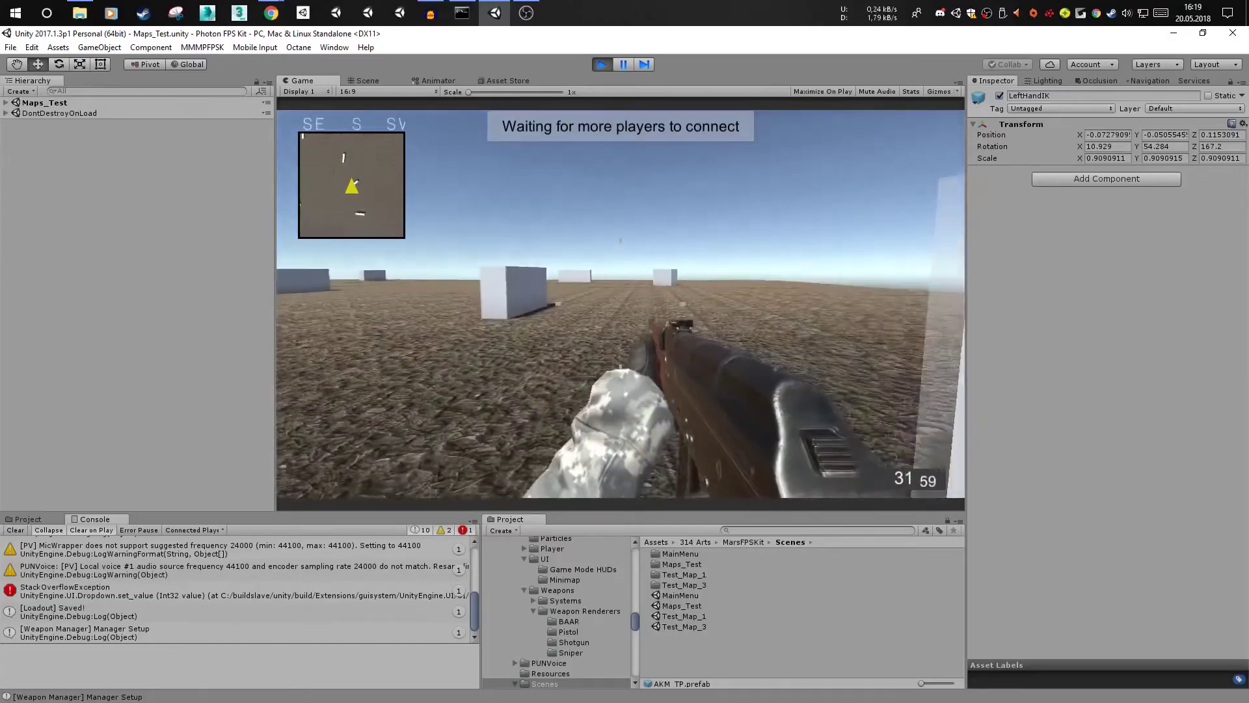
key("2")
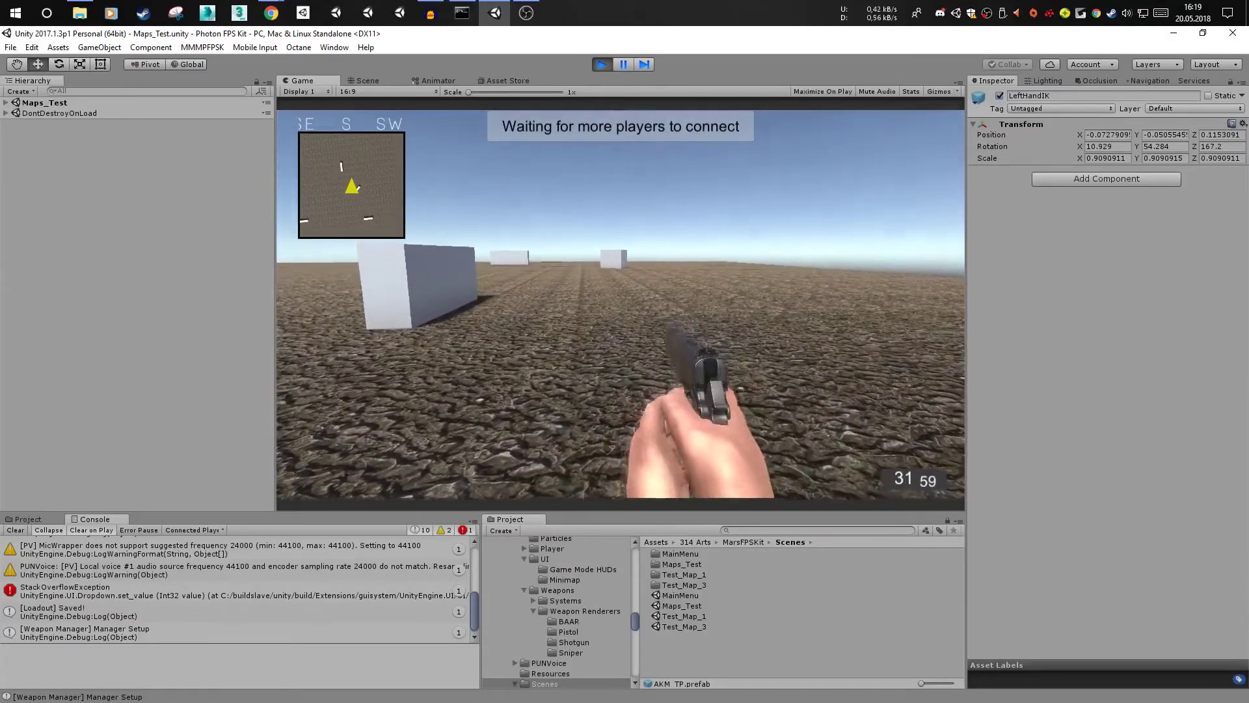
key("1")
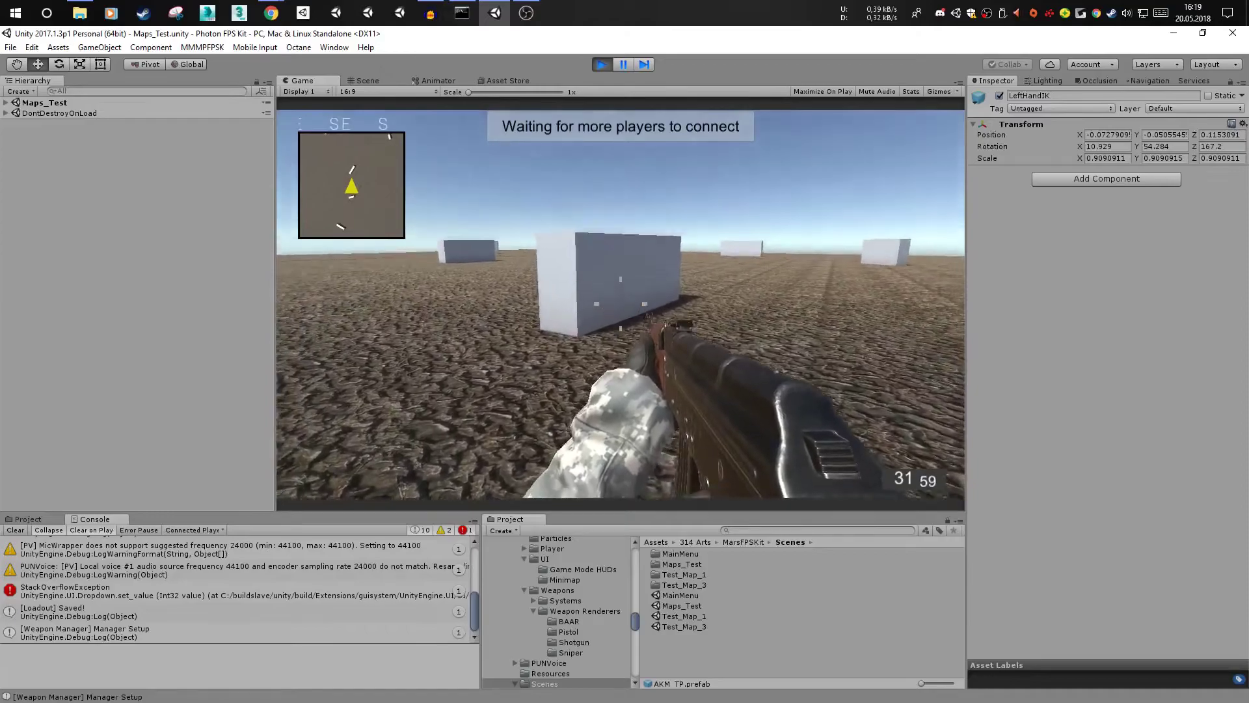
left_click(621, 304)
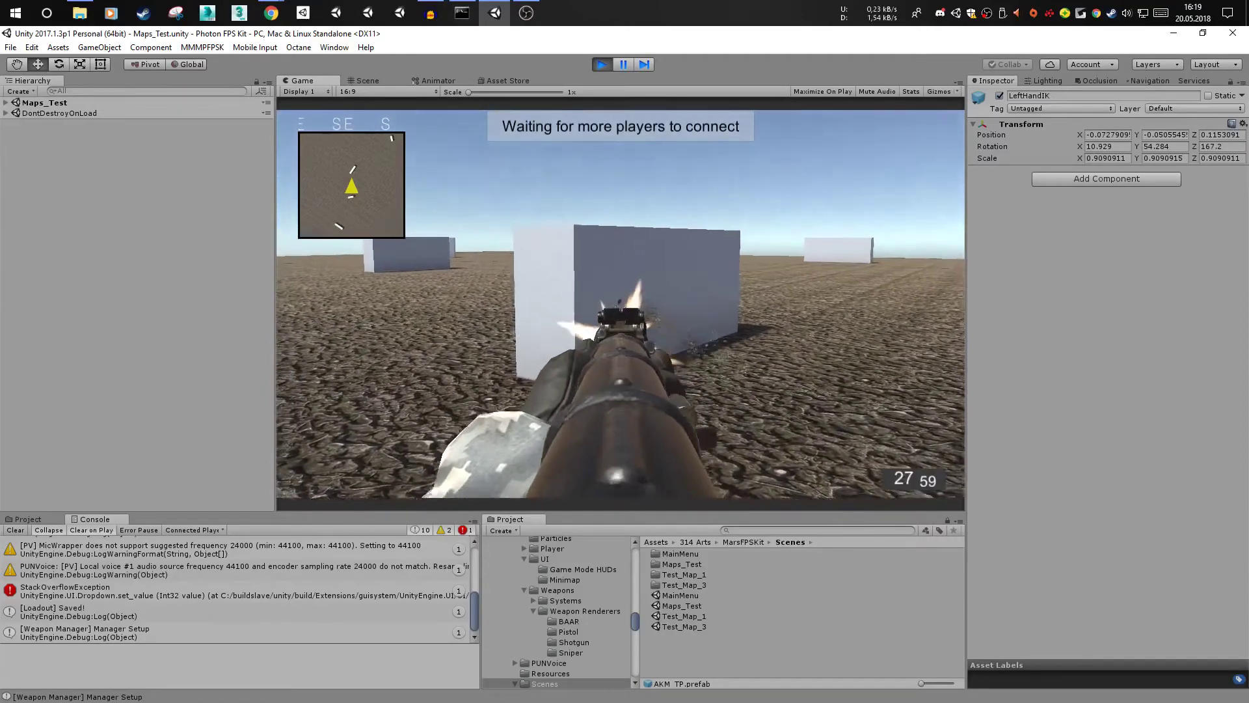
key("shift+w")
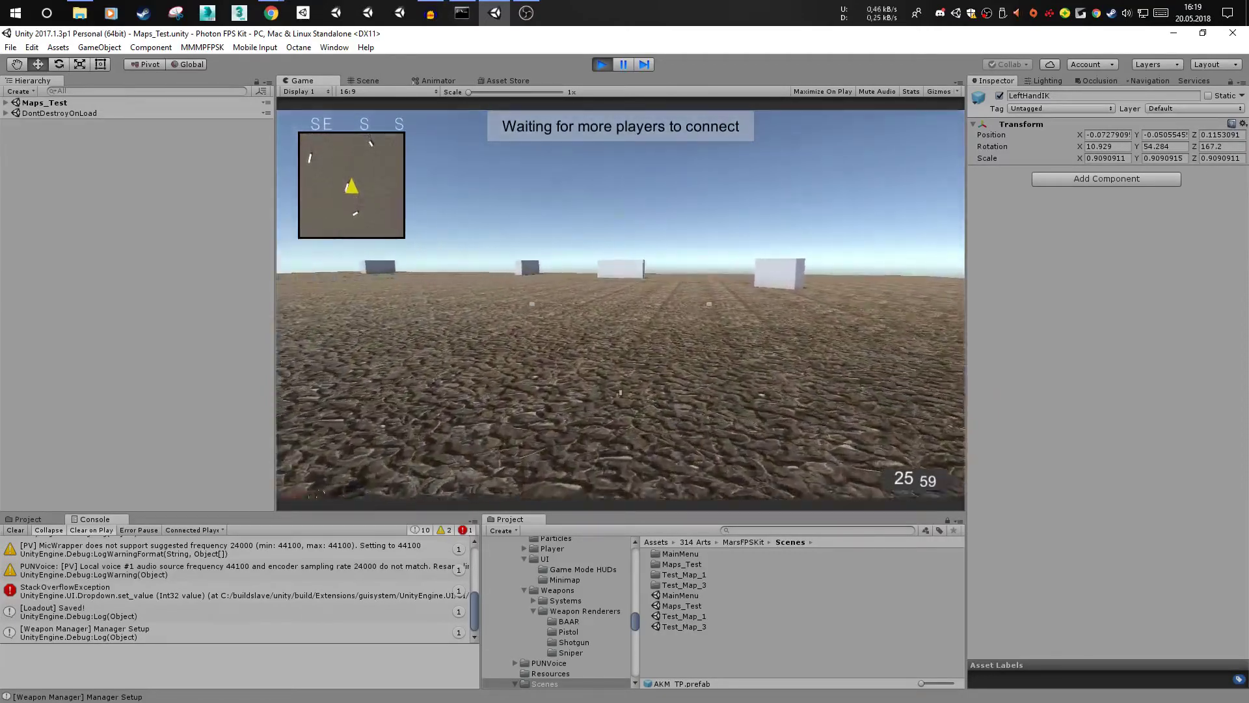
- Test the AKM in the match by firing, swapping to the pistol and back, and reloading, and open the pause menu
left_click(621, 304)
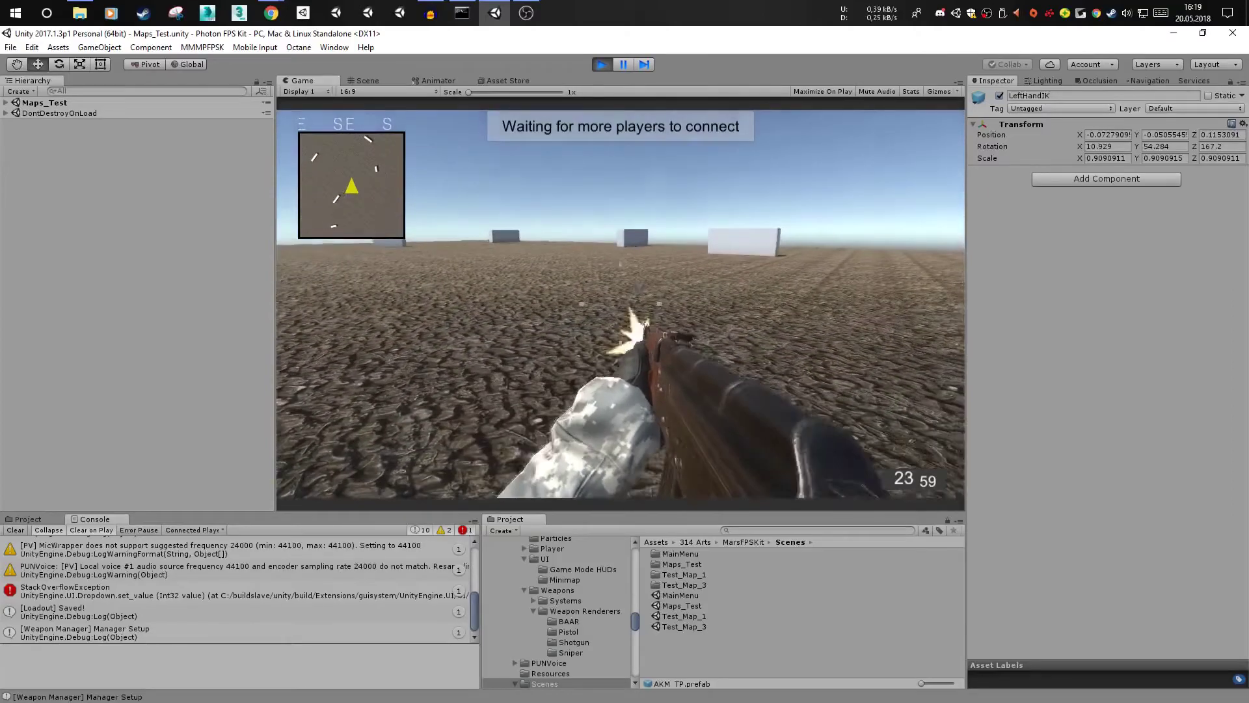
key("2")
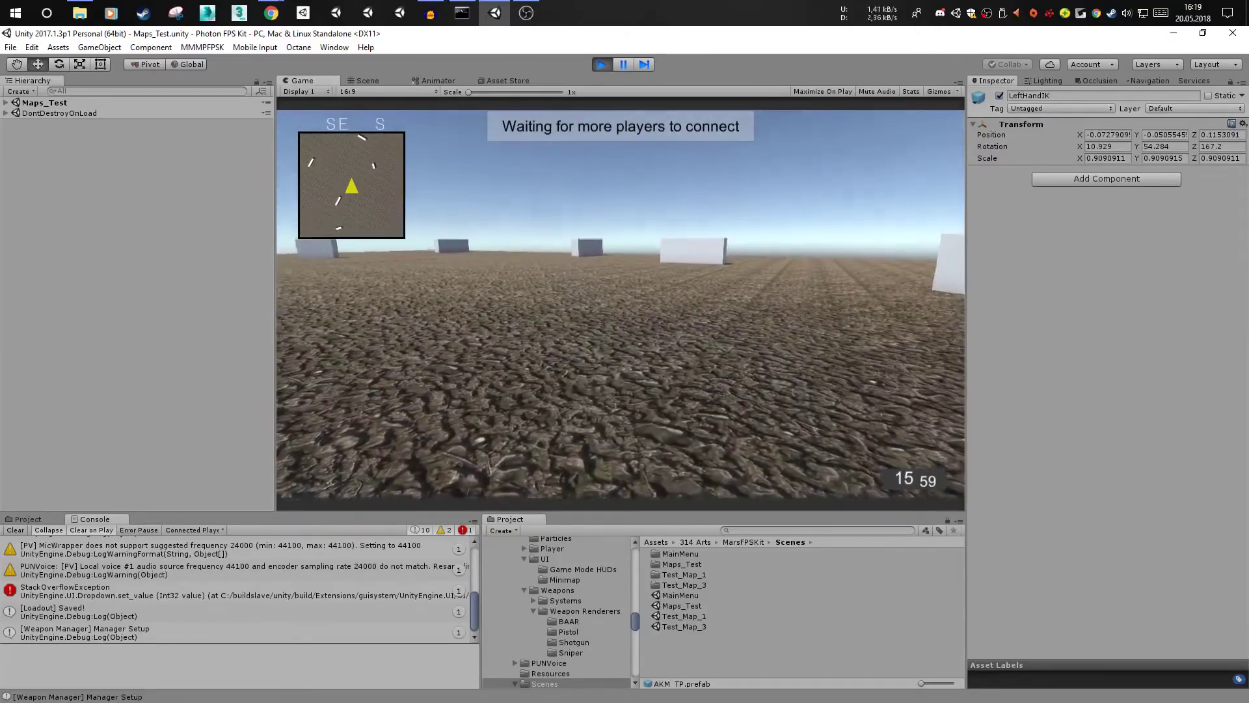
key("1")
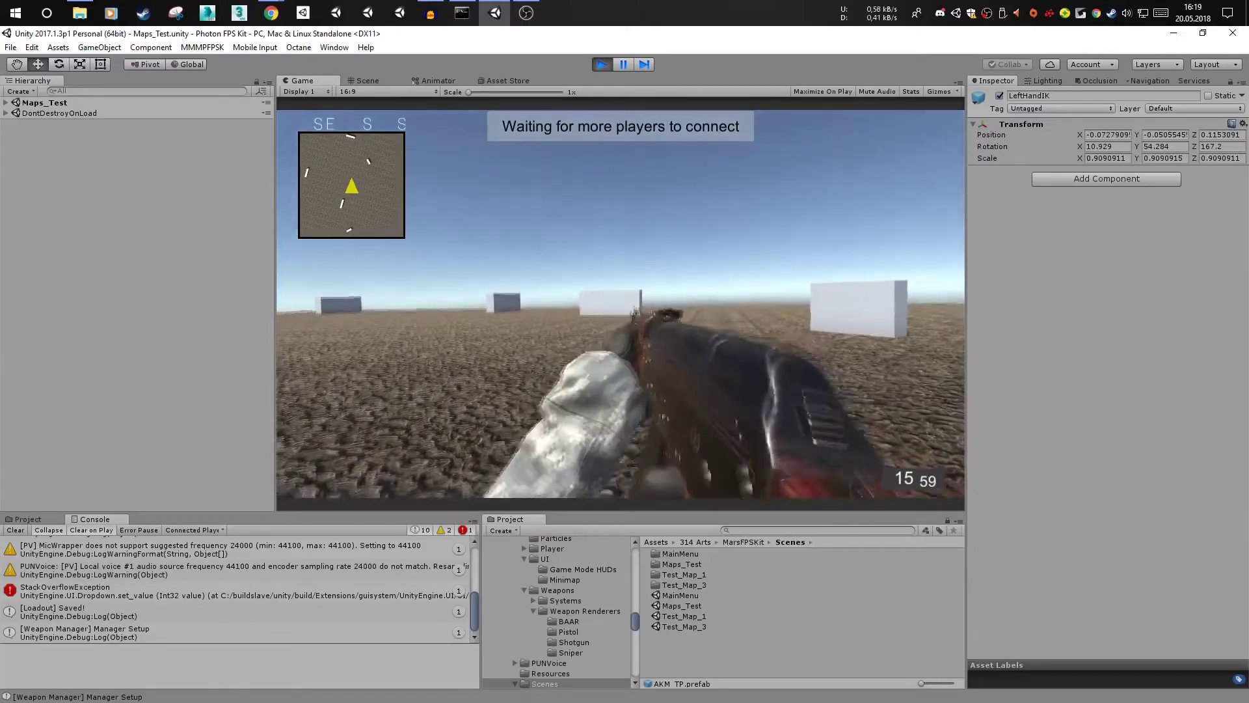
key("r")
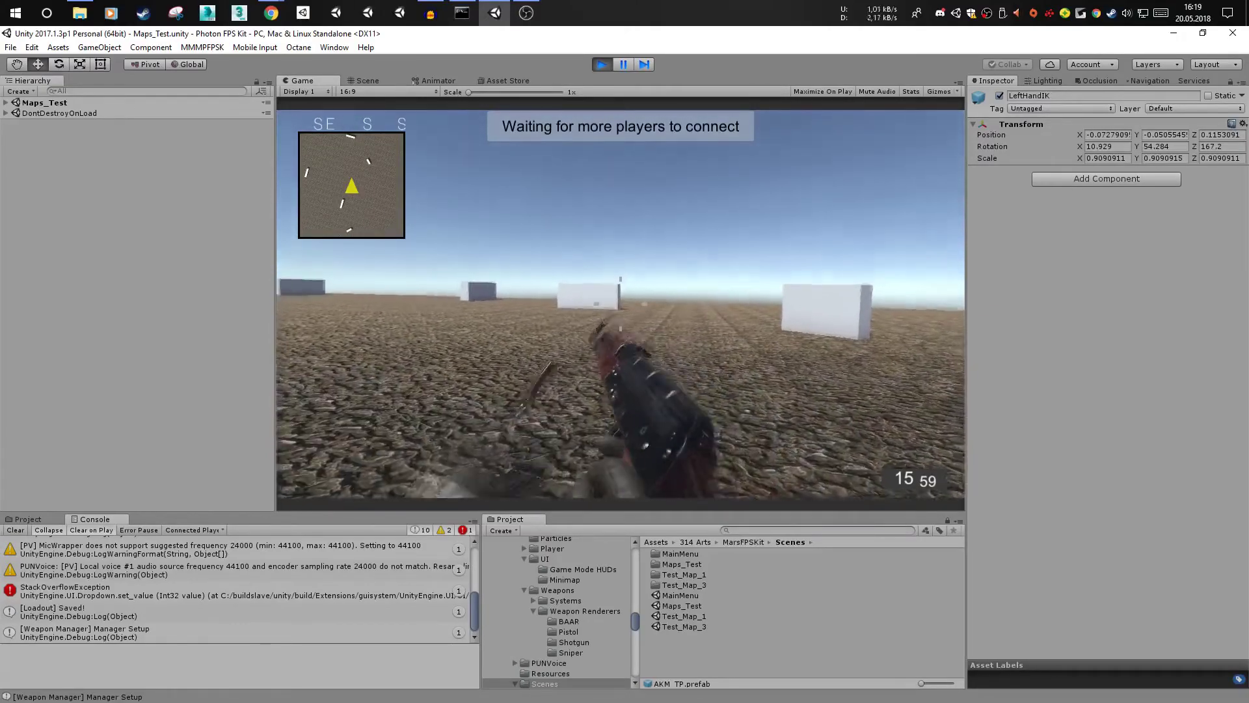
key("Escape")
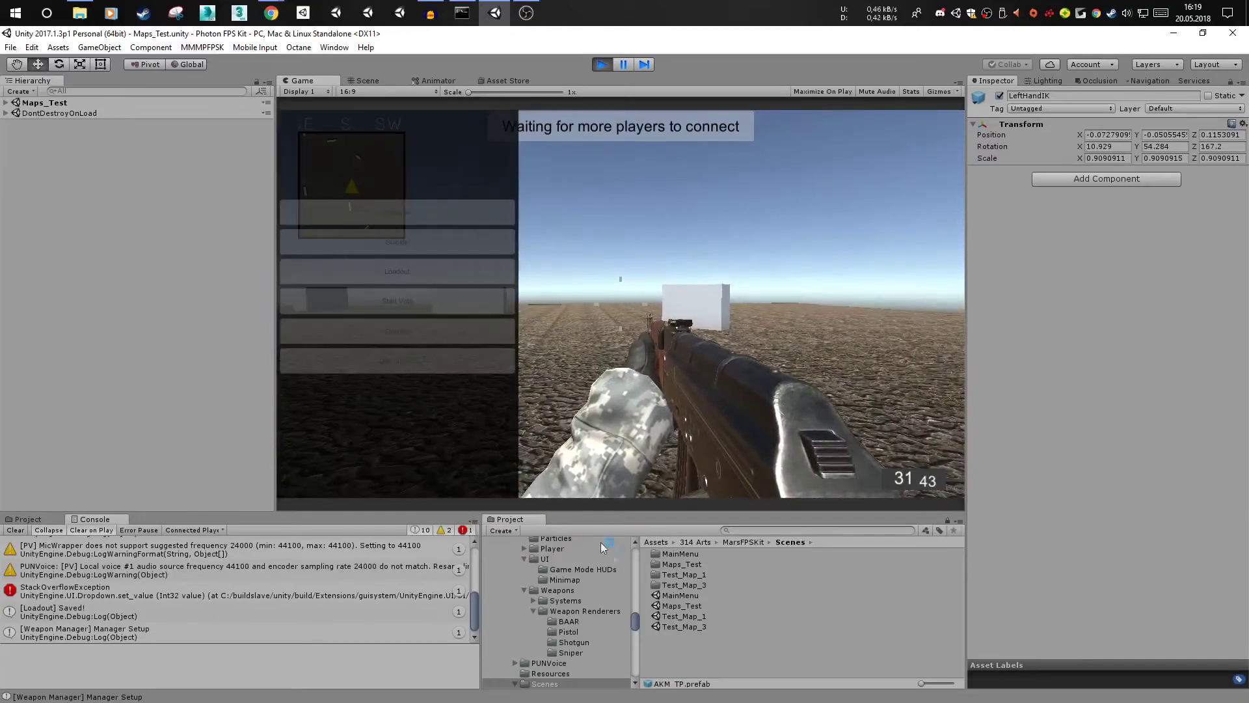
- In the AKM Behaviour asset's Settings, assign the Draw clip as the draw sound and the Holster clip as the putaway sound
left_click(16, 530)
left_click(27, 519)
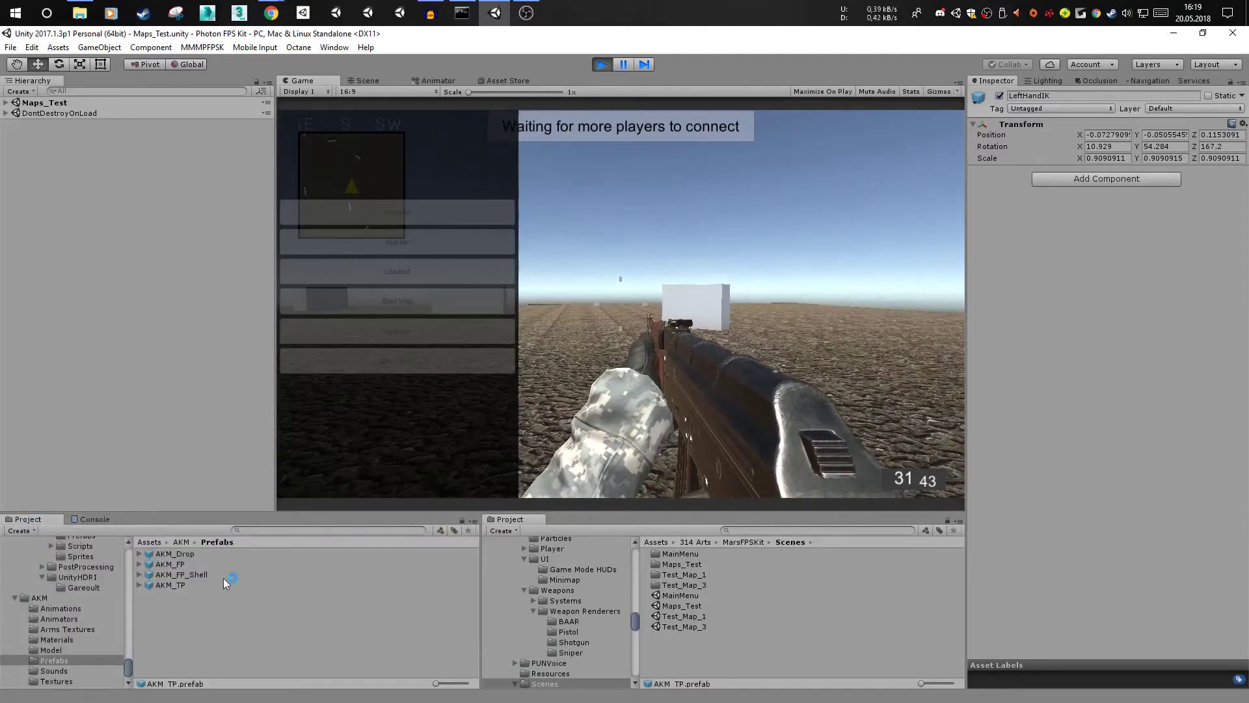
left_click(180, 542)
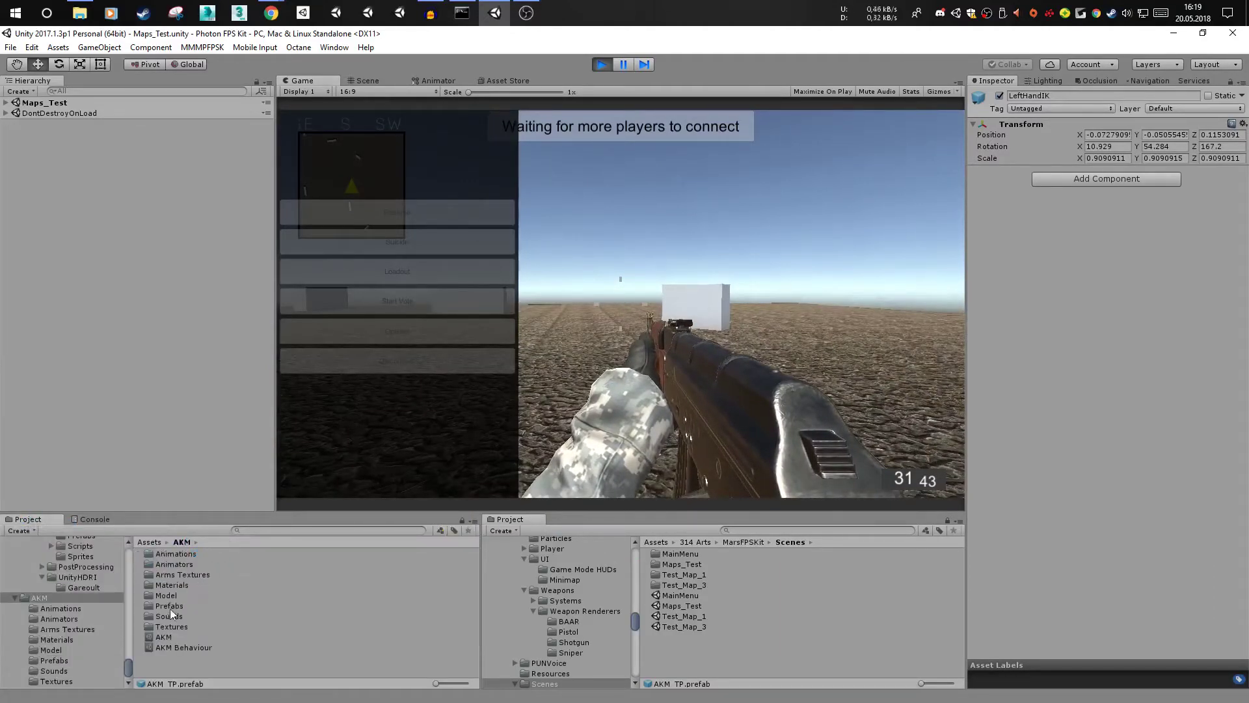
left_click(185, 647)
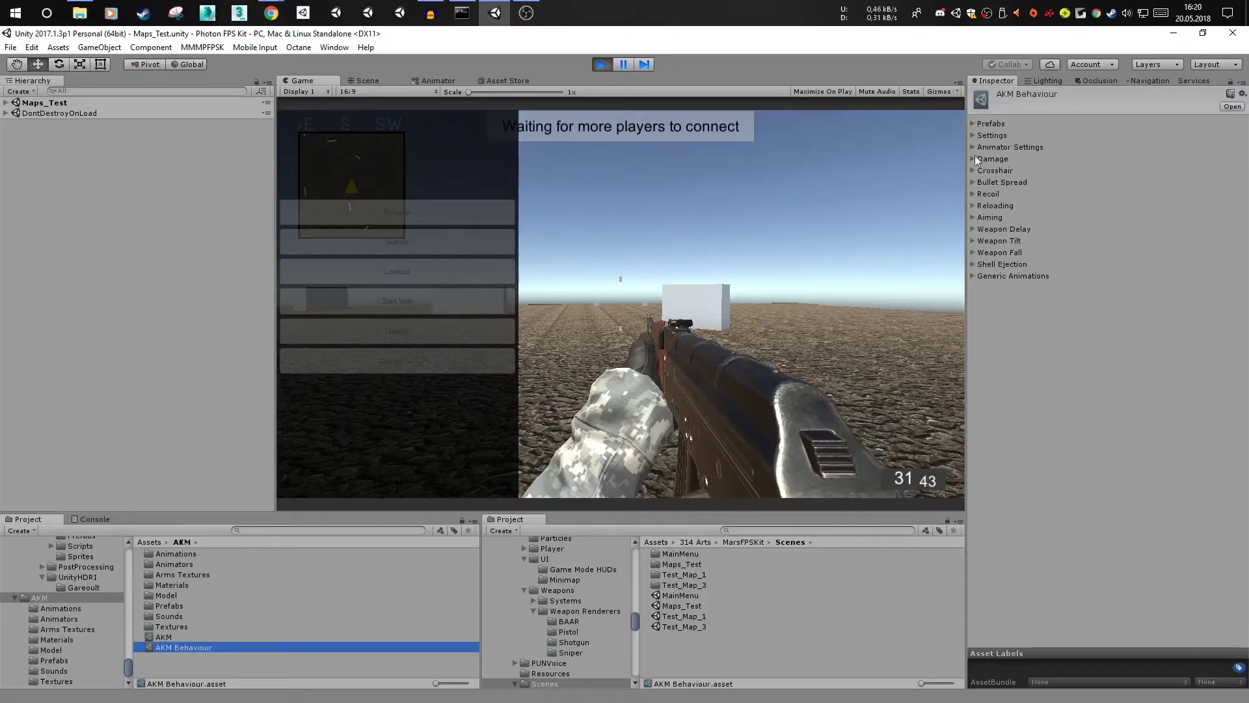
left_click(980, 136)
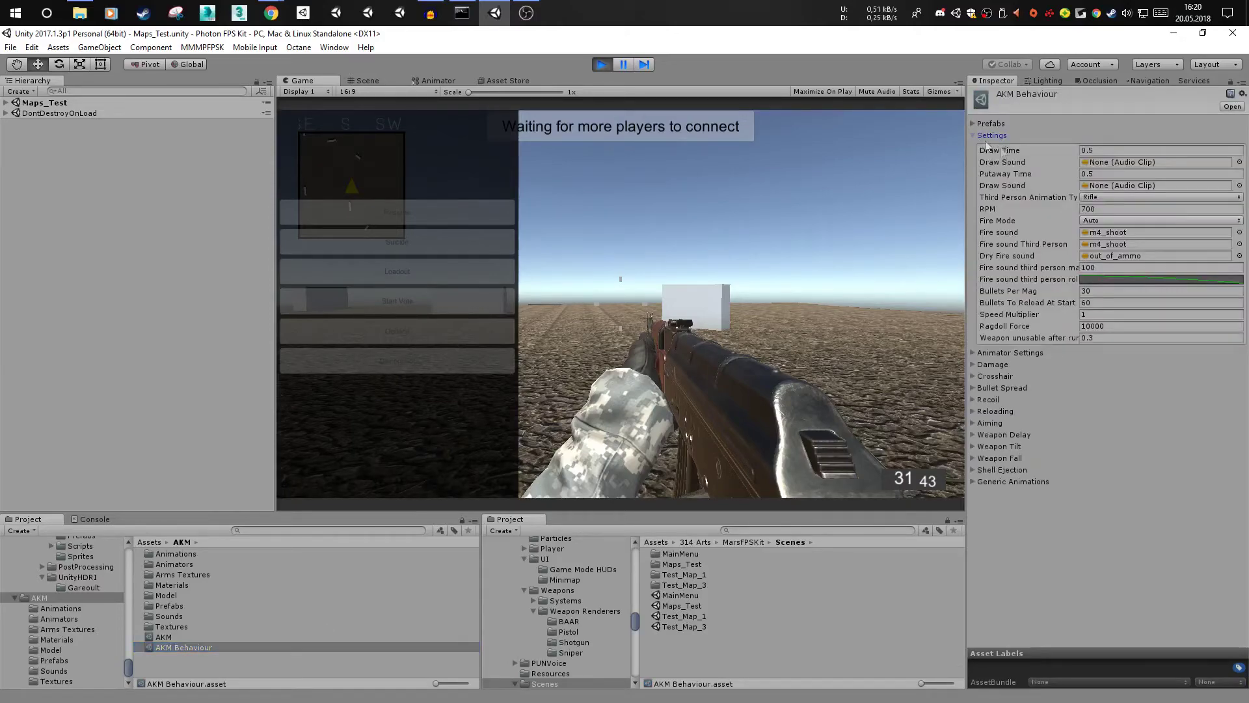
left_click(1006, 185)
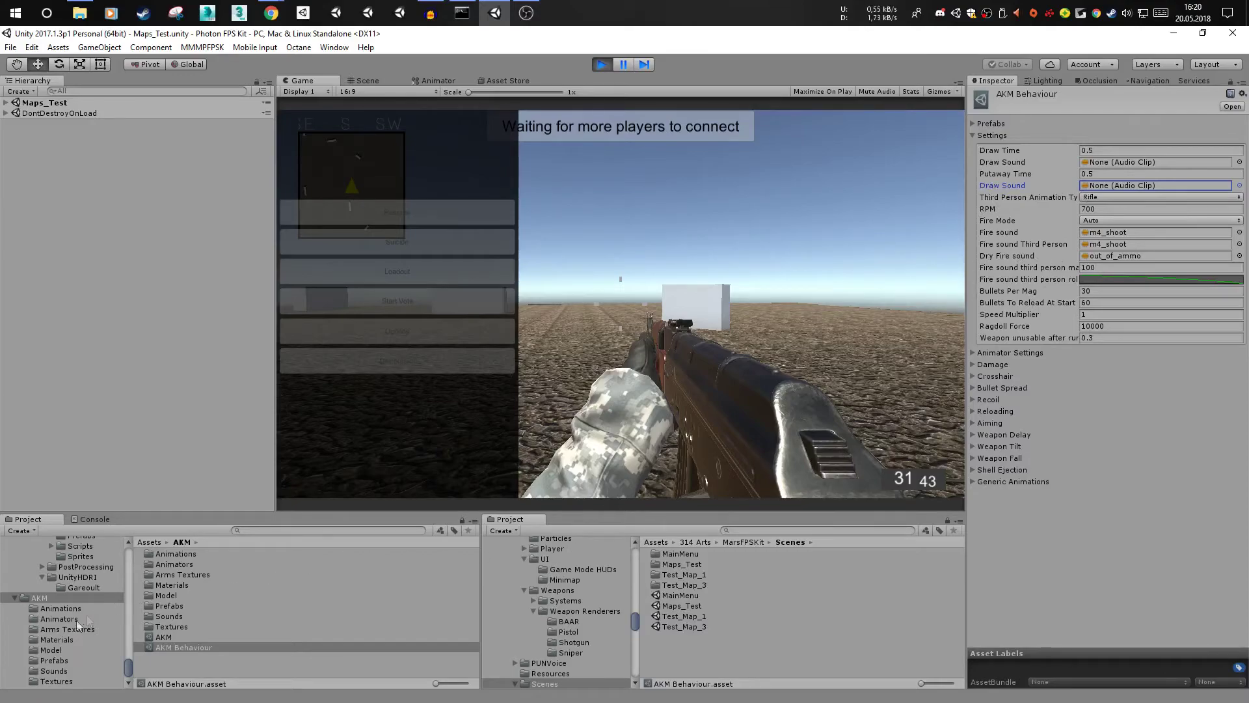
left_click(47, 671)
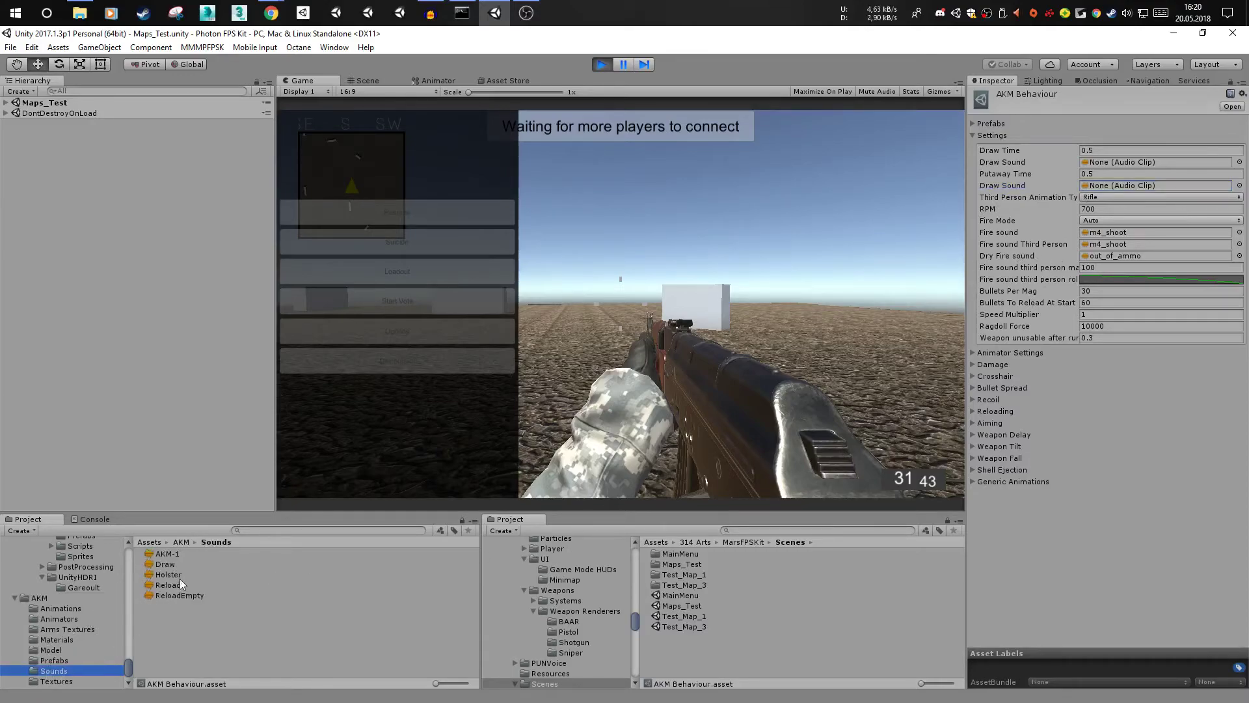
mouse_move(166, 560)
left_mouse_down()
mouse_move(1107, 195)
mouse_move(1156, 162)
left_mouse_up()
left_click(1156, 162)
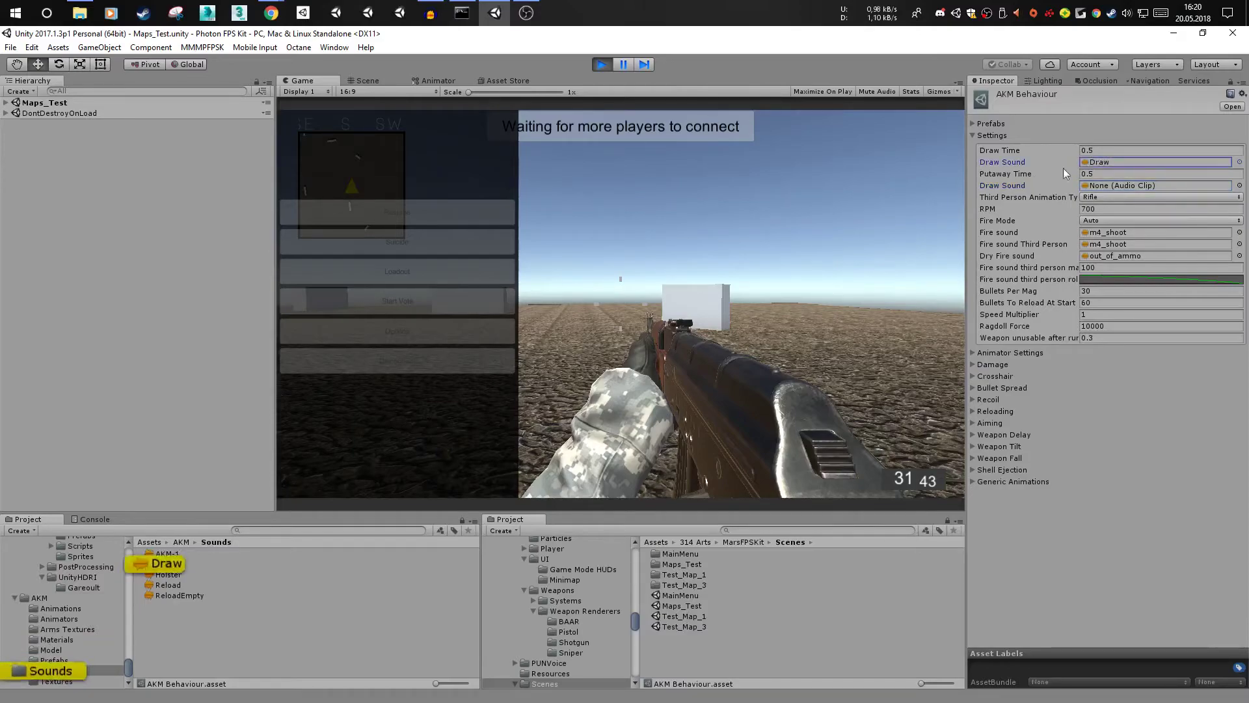
mouse_move(168, 574)
left_mouse_down()
mouse_move(1151, 162)
mouse_move(1117, 185)
left_mouse_up()
left_click(1116, 186)
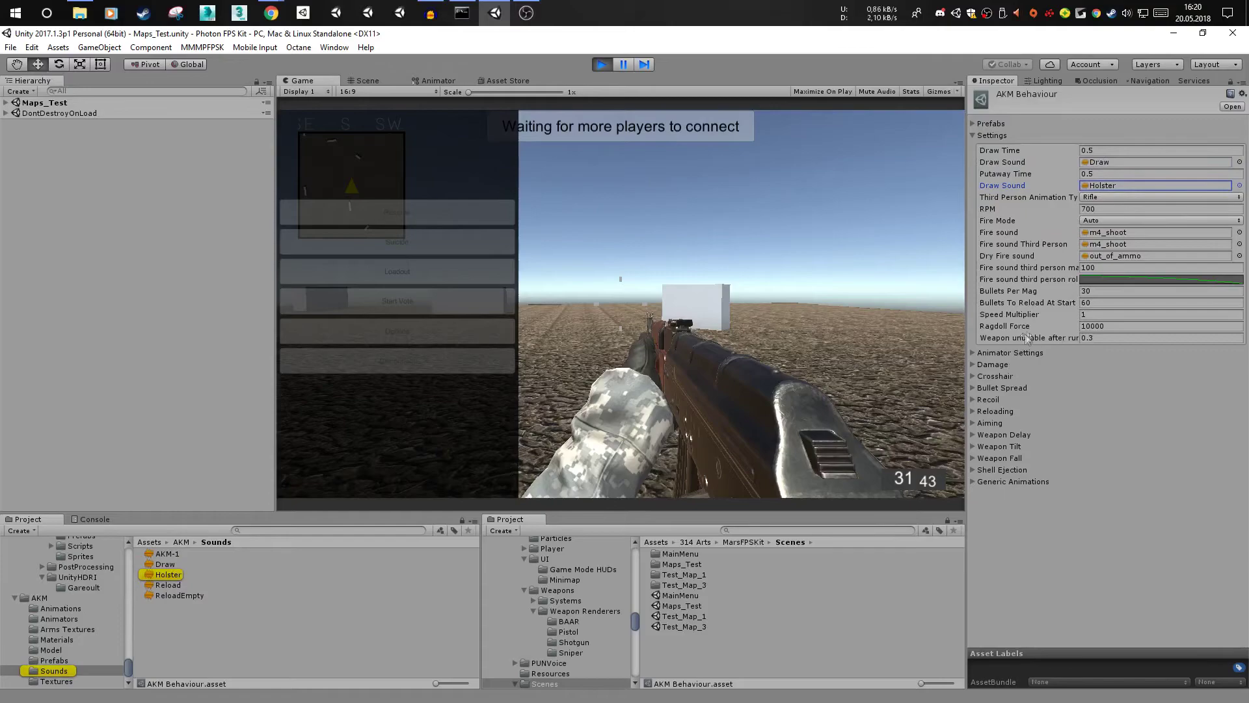
- In the AKM Behaviour's Reloading section, assign the Reload clip as the reload sound and ReloadEmpty as the empty reload sound
left_click(982, 411)
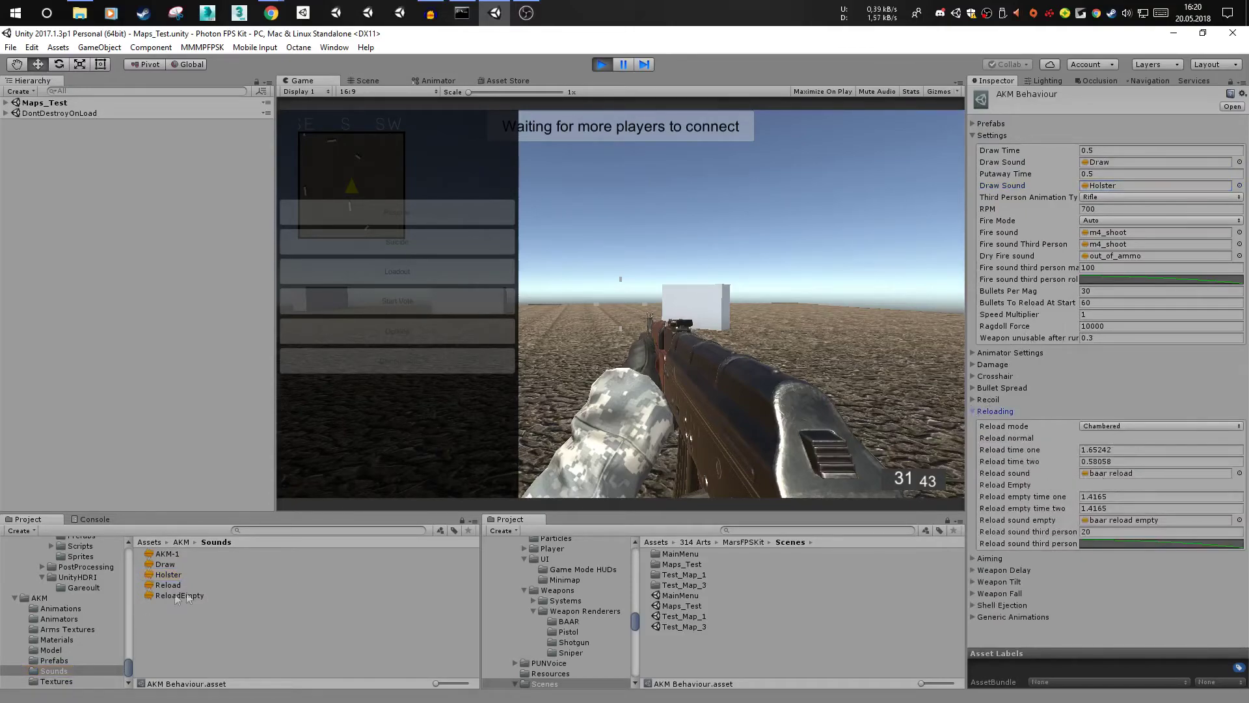
left_click_drag(168, 585, 1152, 473)
left_click(1116, 473)
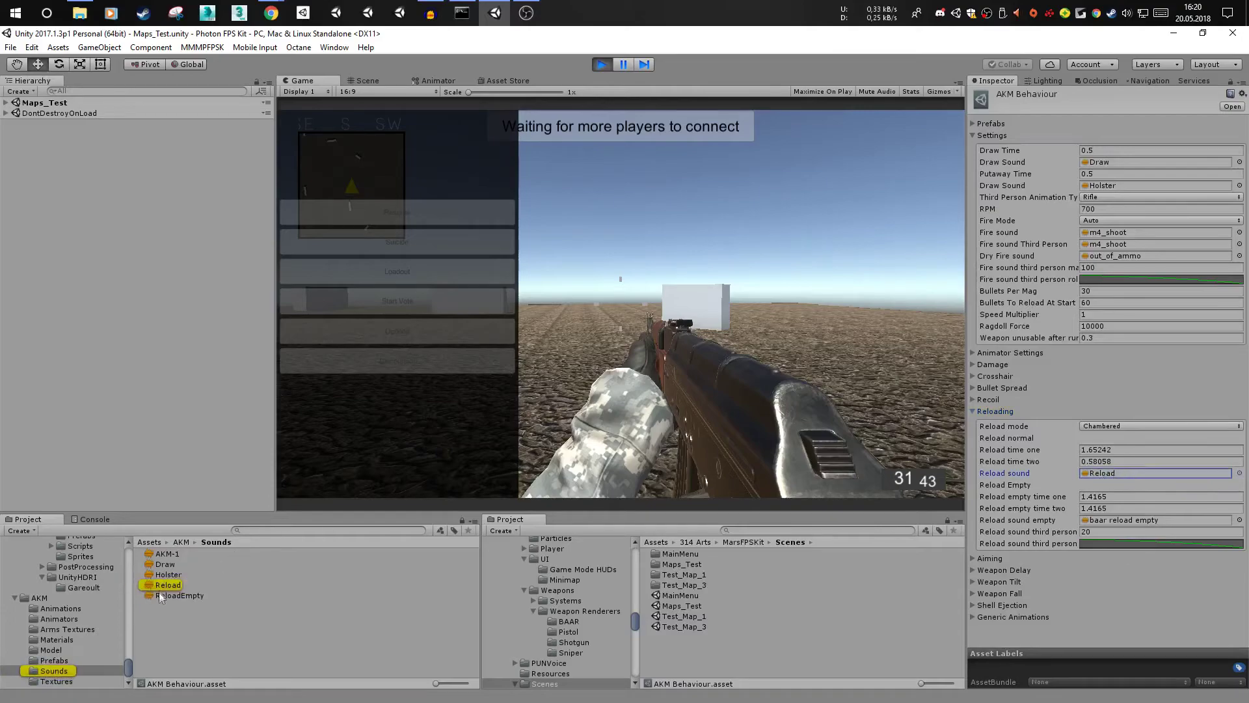
left_click_drag(187, 601, 1157, 520)
left_click(1117, 520)
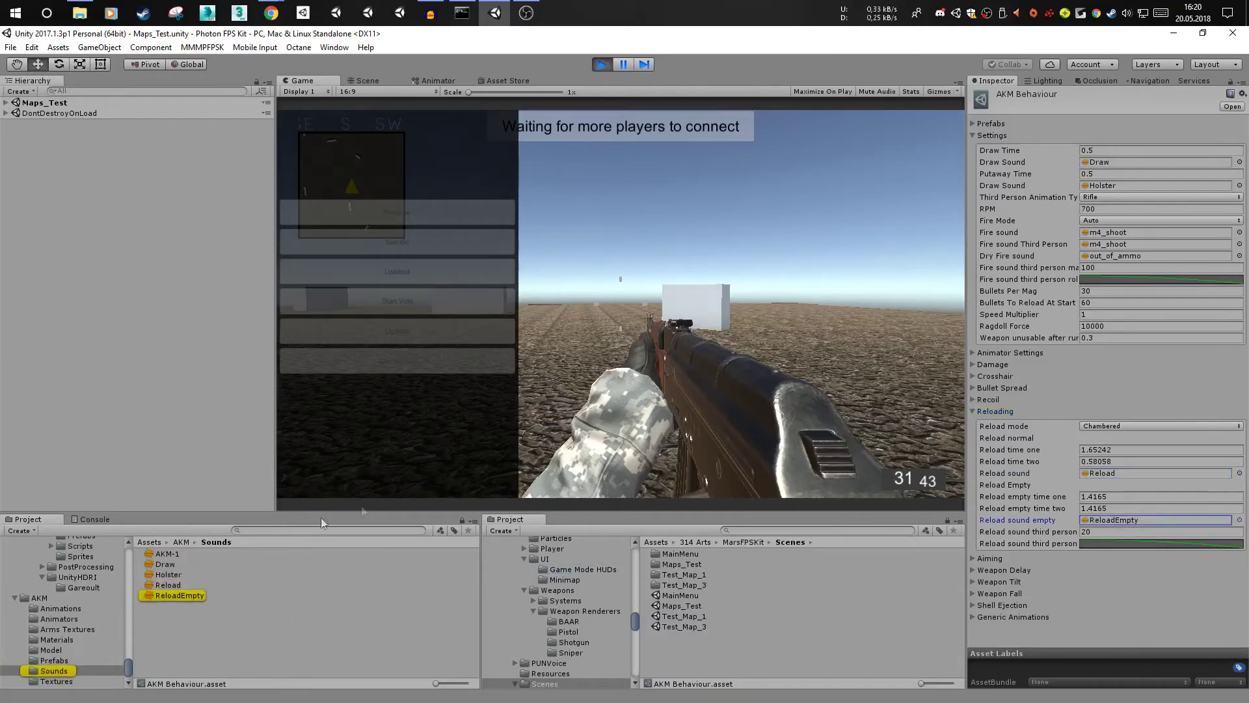
- Assign the AKM-1 clip to the AKM's first-person and third-person fire sounds and set its RPM to 600
left_click_drag(167, 553, 1099, 234)
left_click(1117, 232)
left_click_drag(166, 554, 1110, 246)
left_click(1108, 246)
left_click(1047, 210)
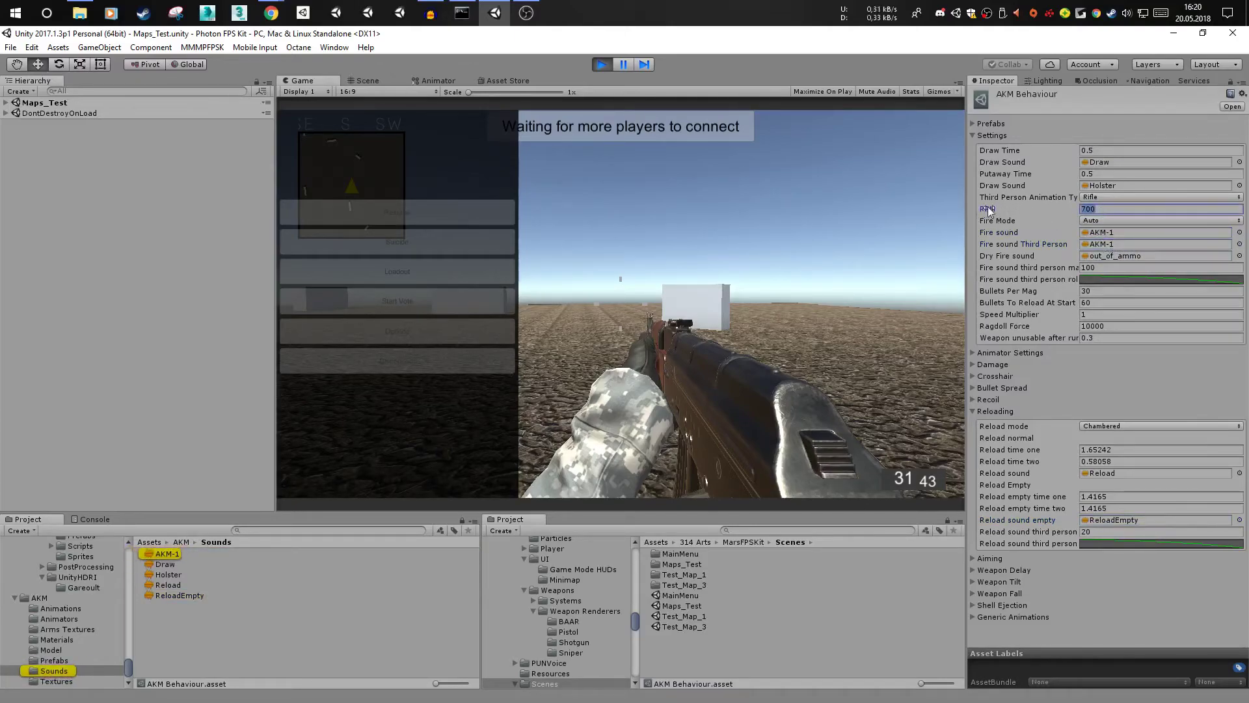
type("600")
- Respawn in the match by committing suicide from the pause menu, and clear the console log
left_click(412, 241)
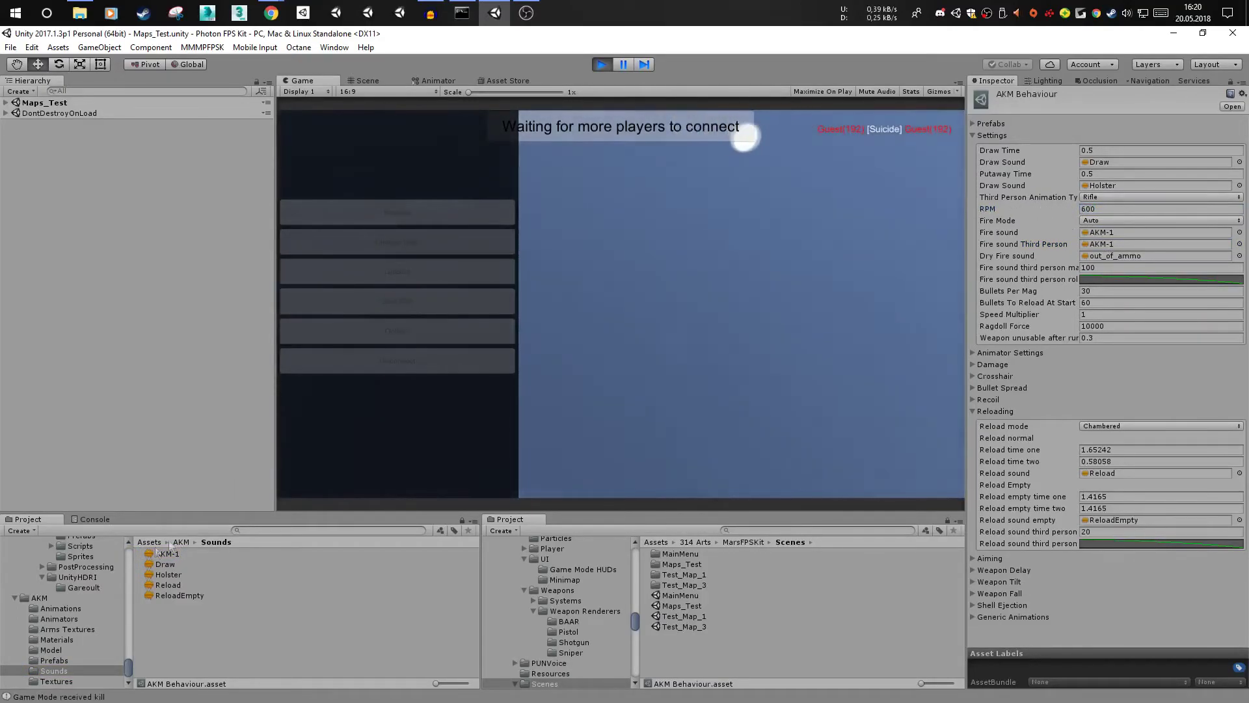
left_click(95, 519)
left_click(15, 530)
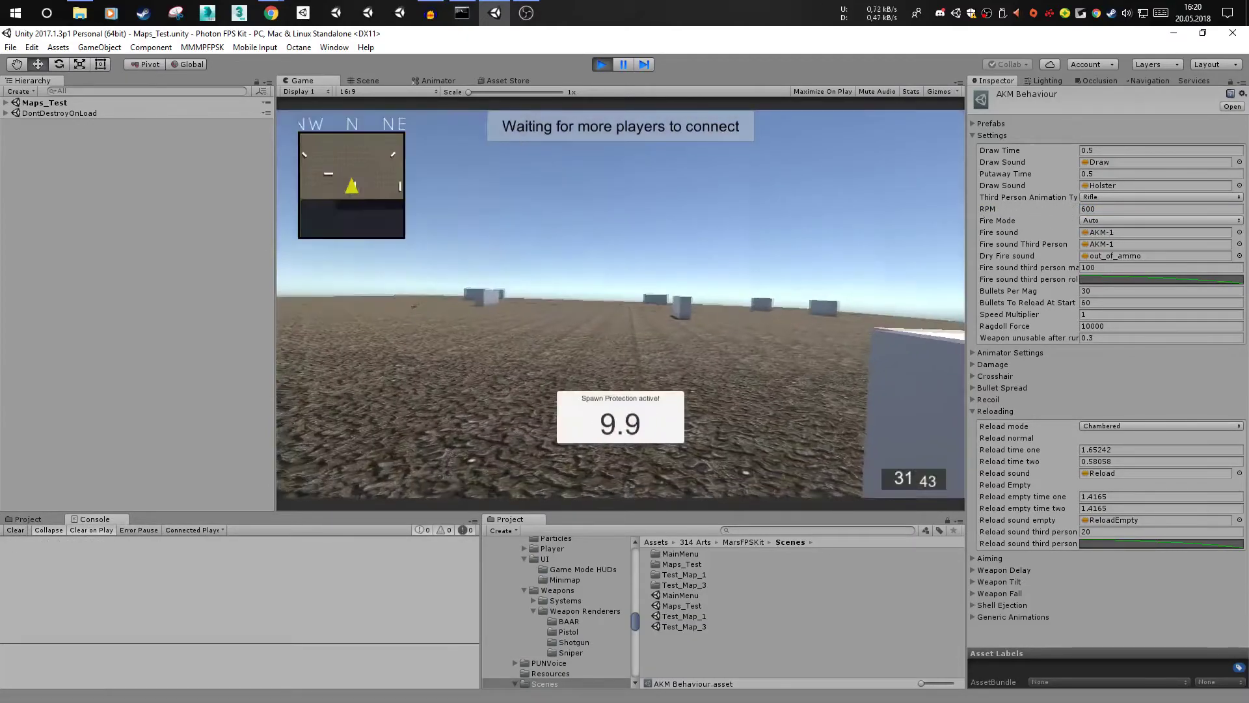
- Test the AKM's new sounds and fire rate by swapping weapons, aiming, firing bursts and reloading
key("2")
key("1")
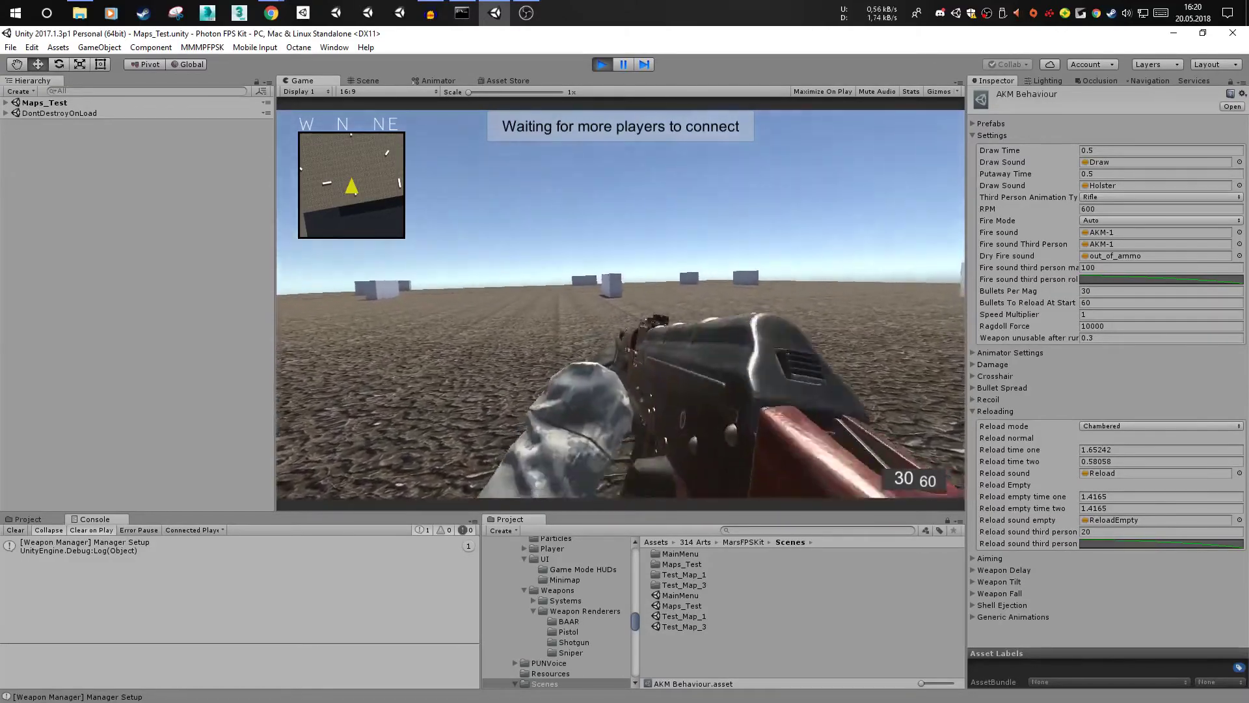
right_click(621, 309)
left_click(621, 309)
left_click_drag(621, 309, 621, 309)
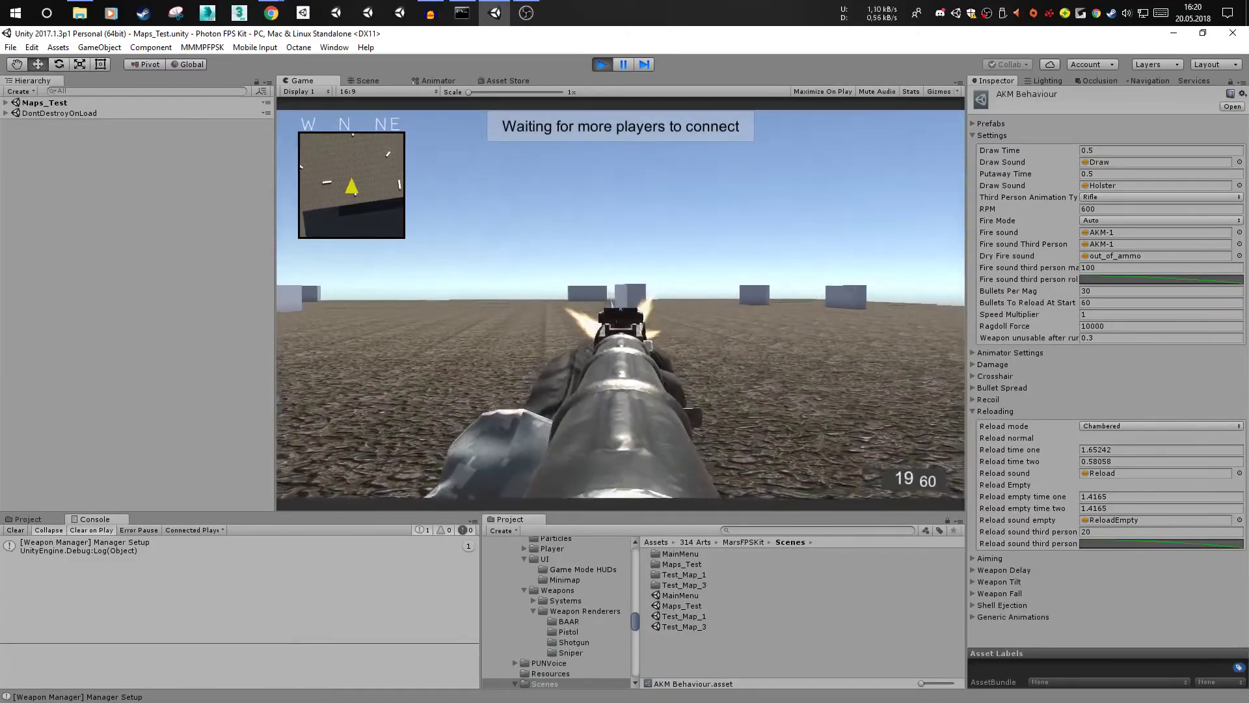
right_click(621, 309)
left_click(621, 310)
key("r")
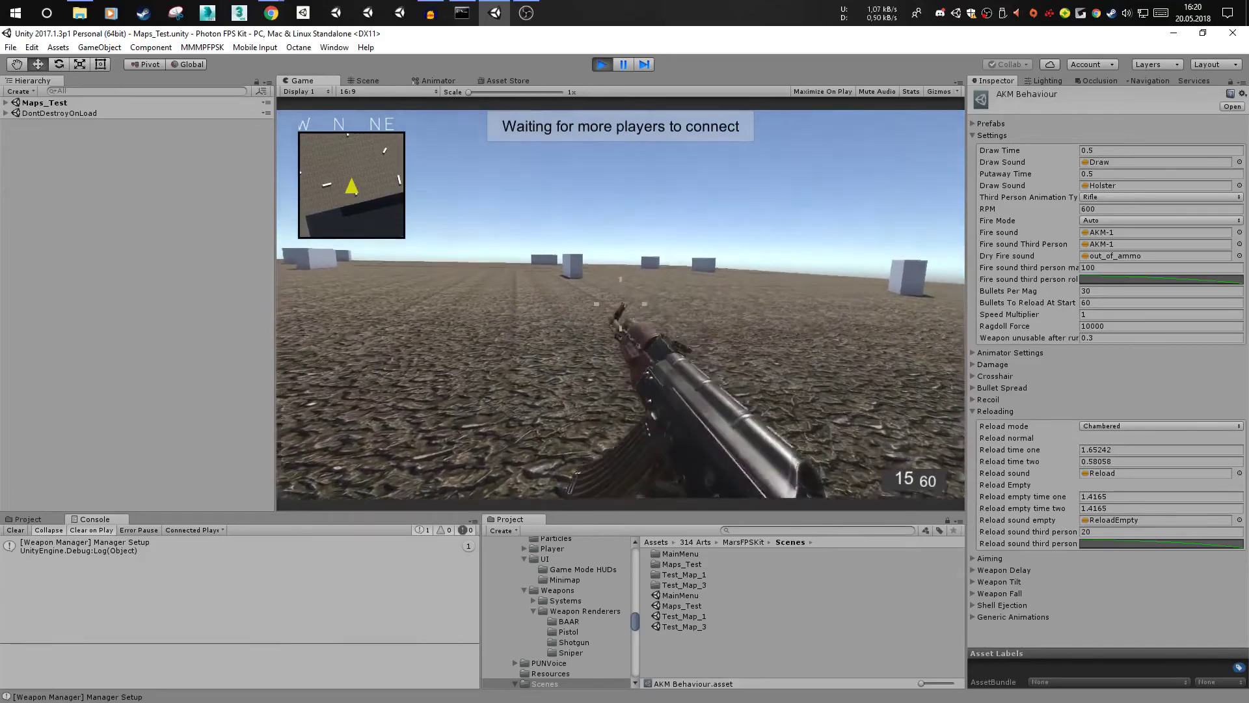
right_click(620, 309)
left_click_drag(621, 309, 621, 309)
right_click(620, 309)
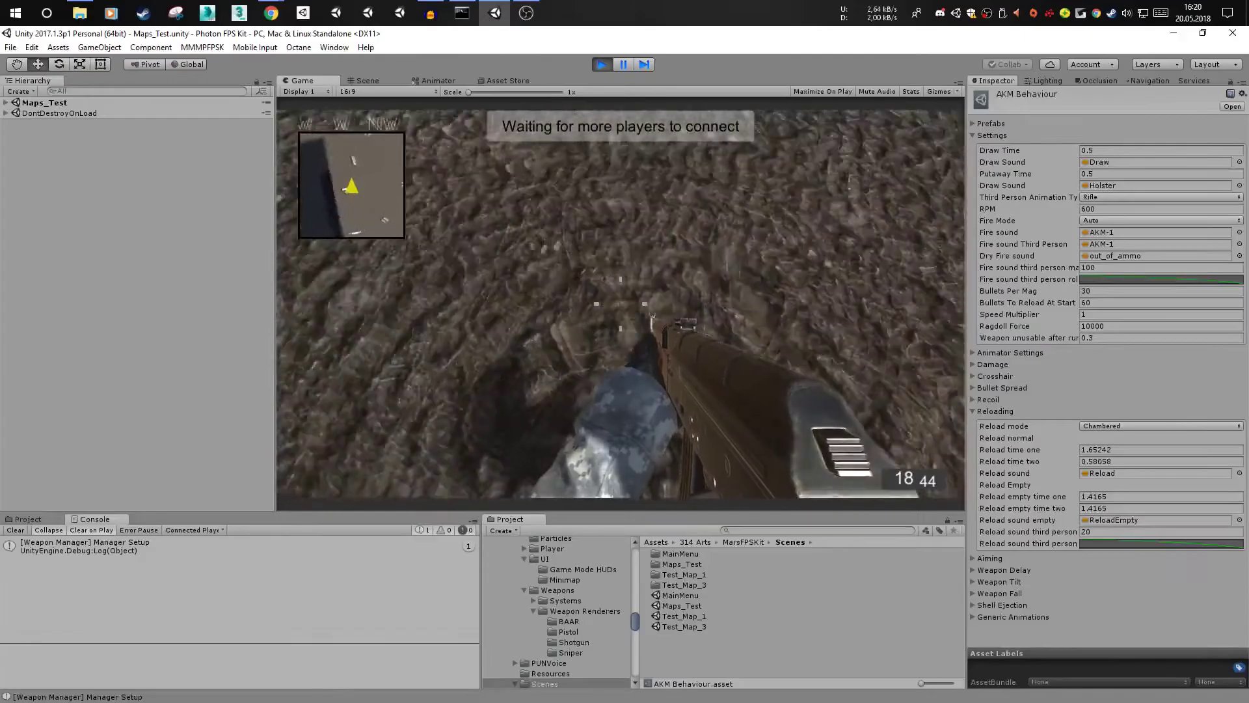
- Move around with the AKM while looking at the ground, test another reload, and stop the running game
key("w")
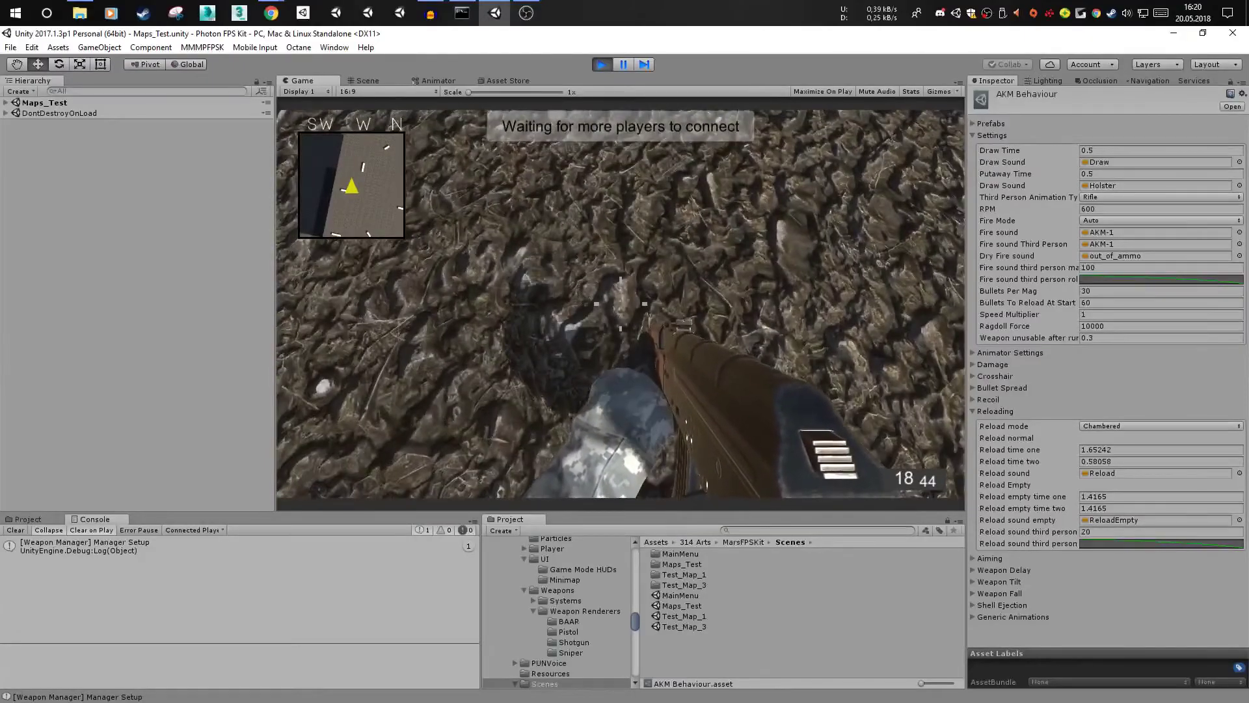
key("w")
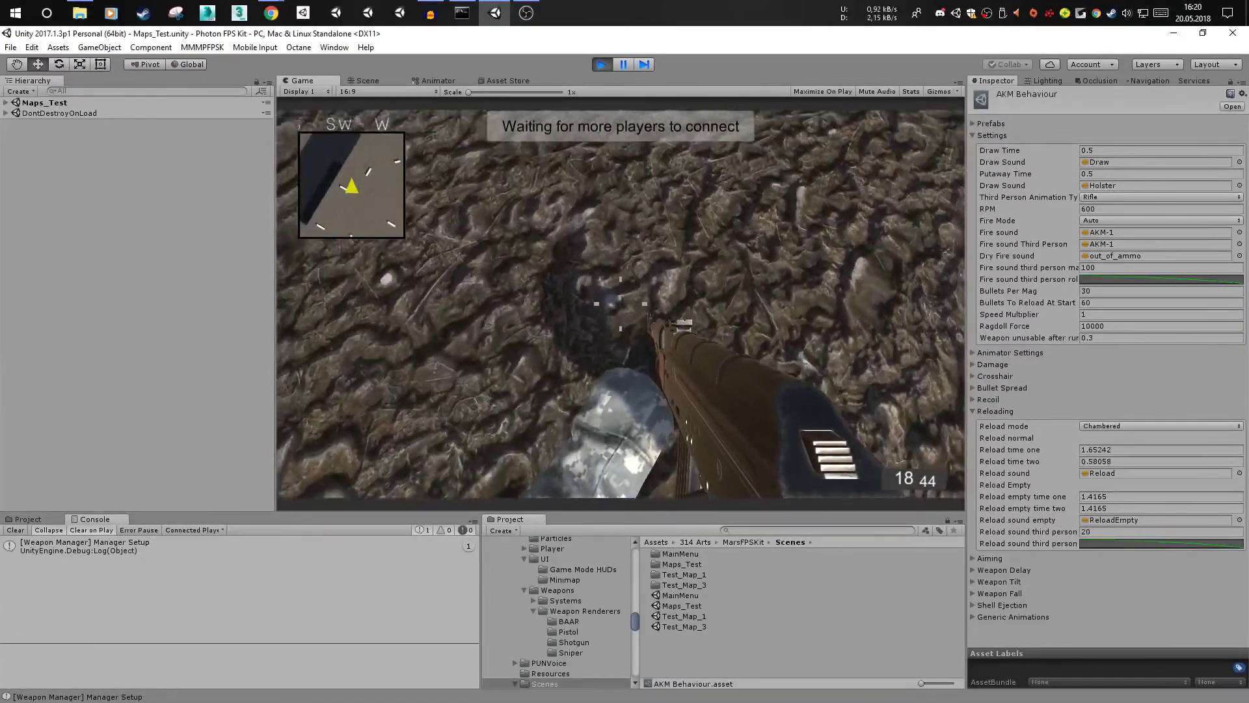
key("w")
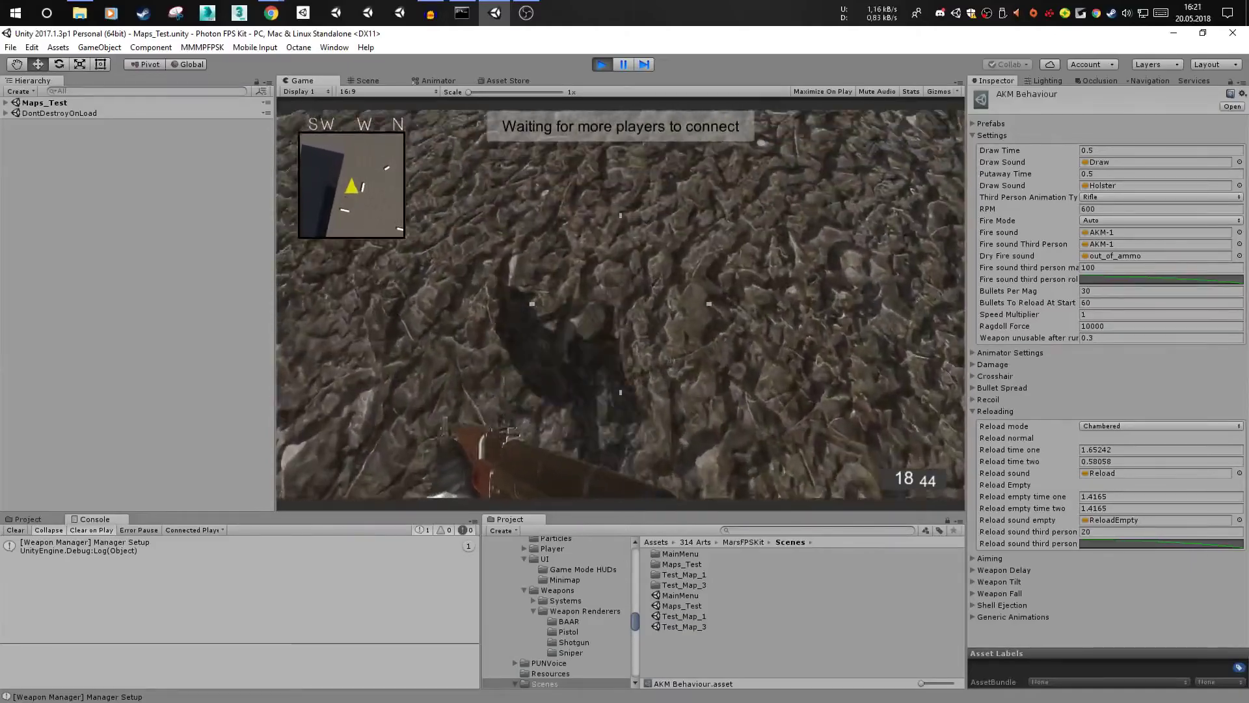
key("r")
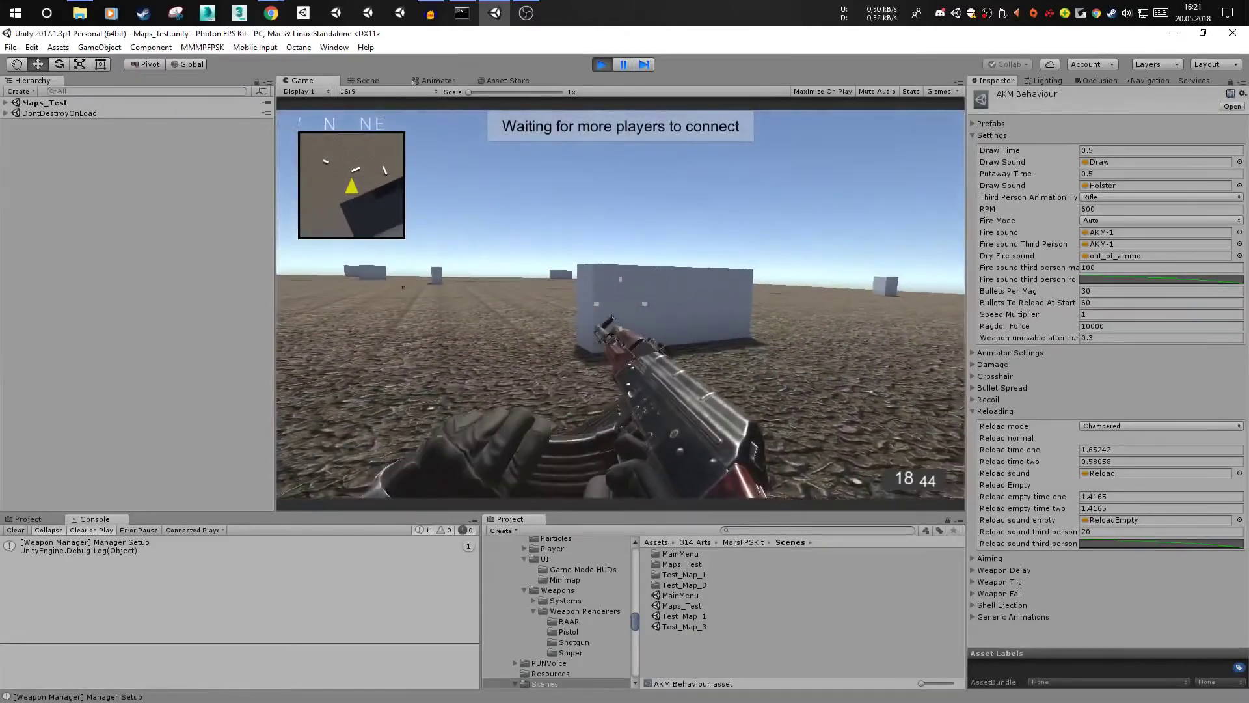
key("Escape")
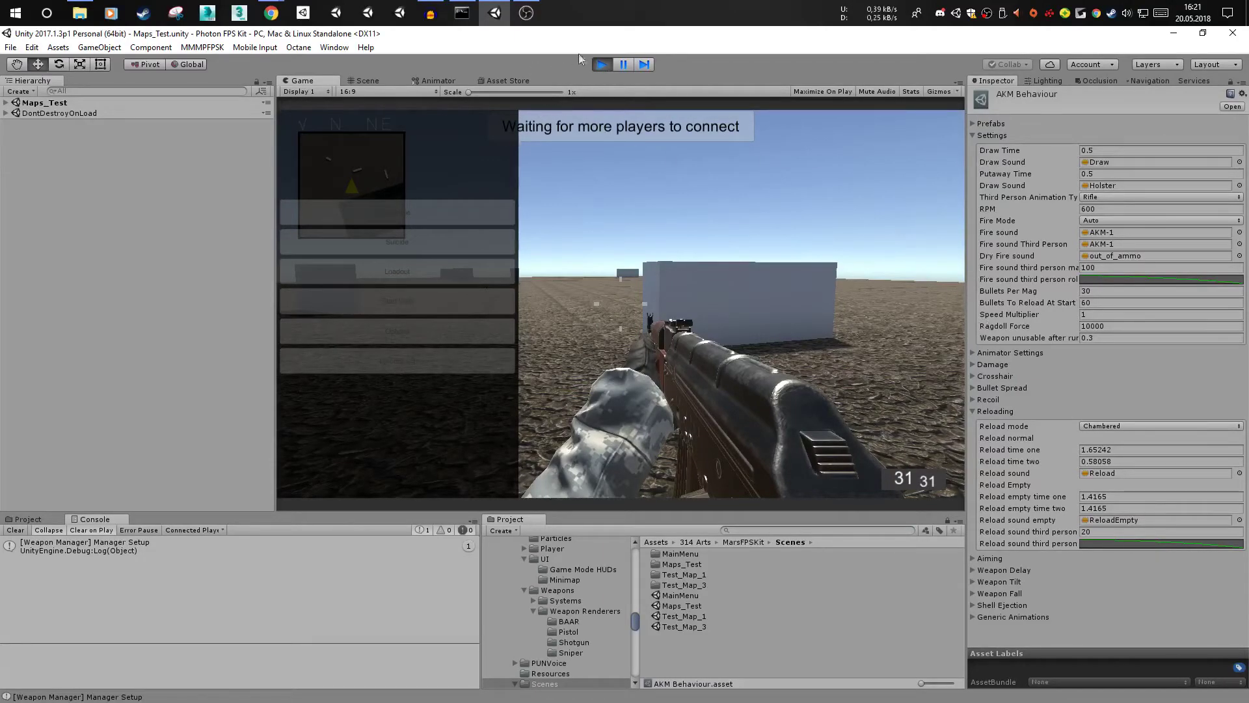
left_click(604, 64)
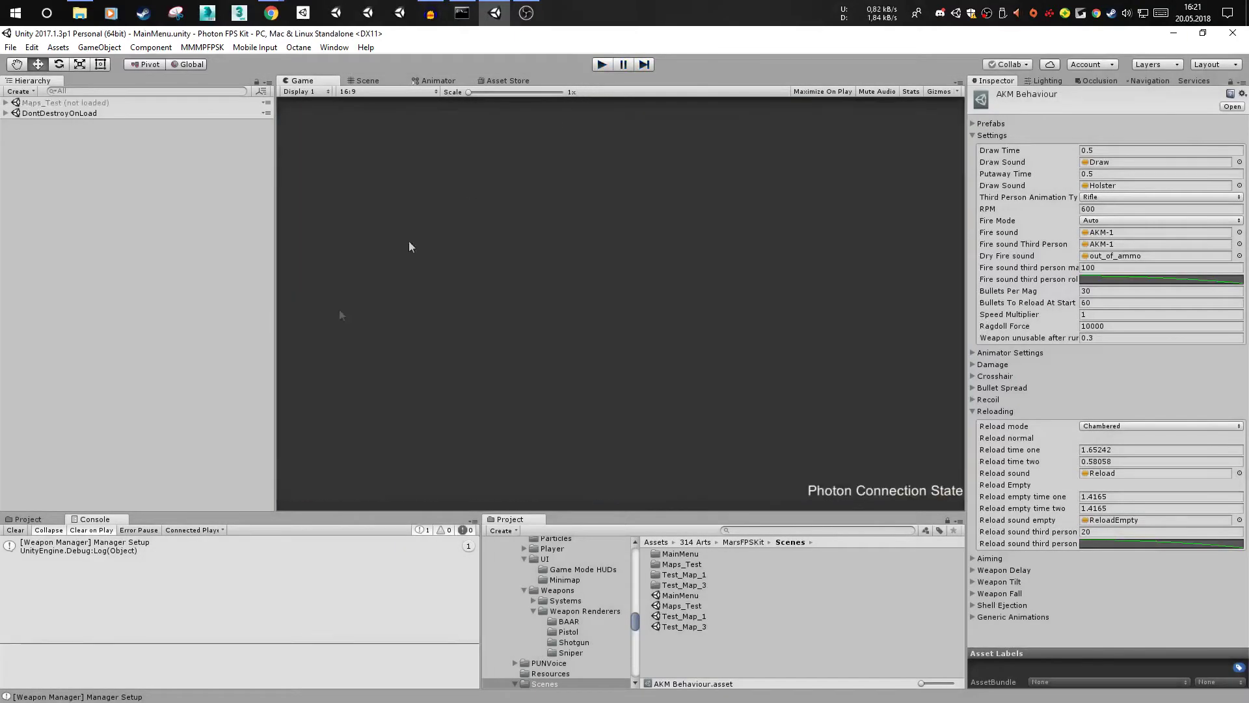
- Open the AKM's reload animation clip from its Animations folder and enlarge the clip preview to examine the reload timing
left_click(28, 519)
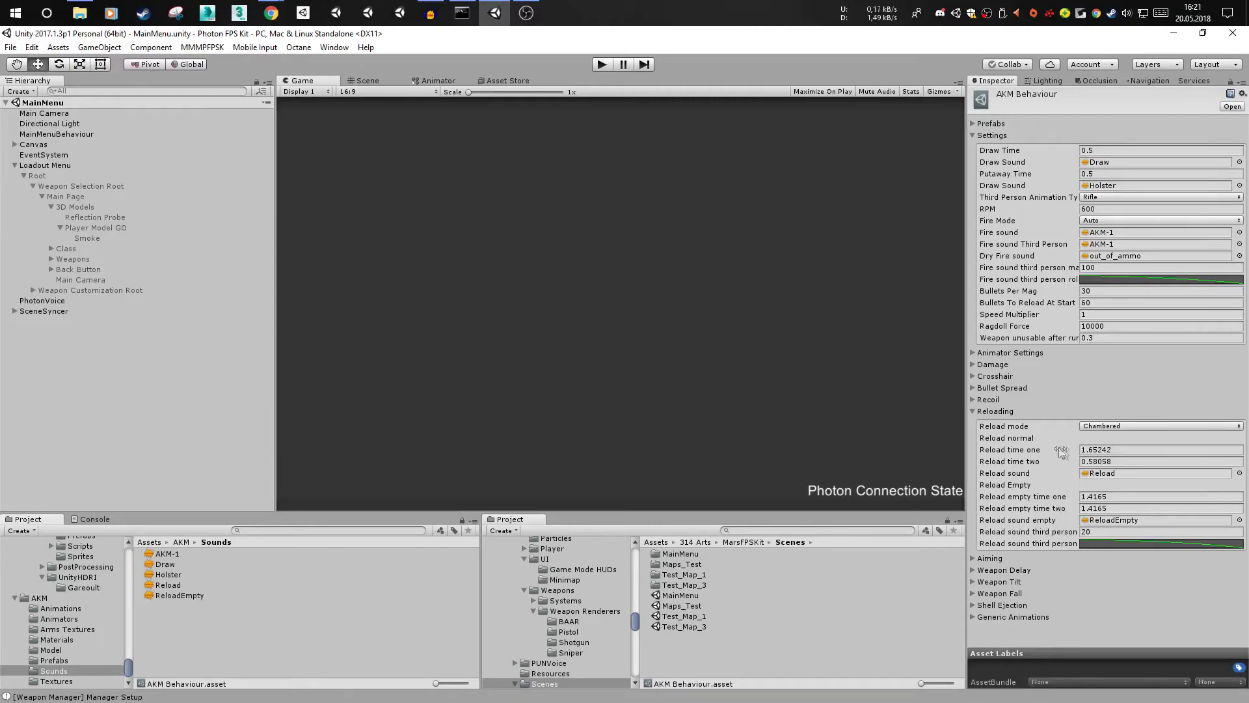
left_click(1100, 449)
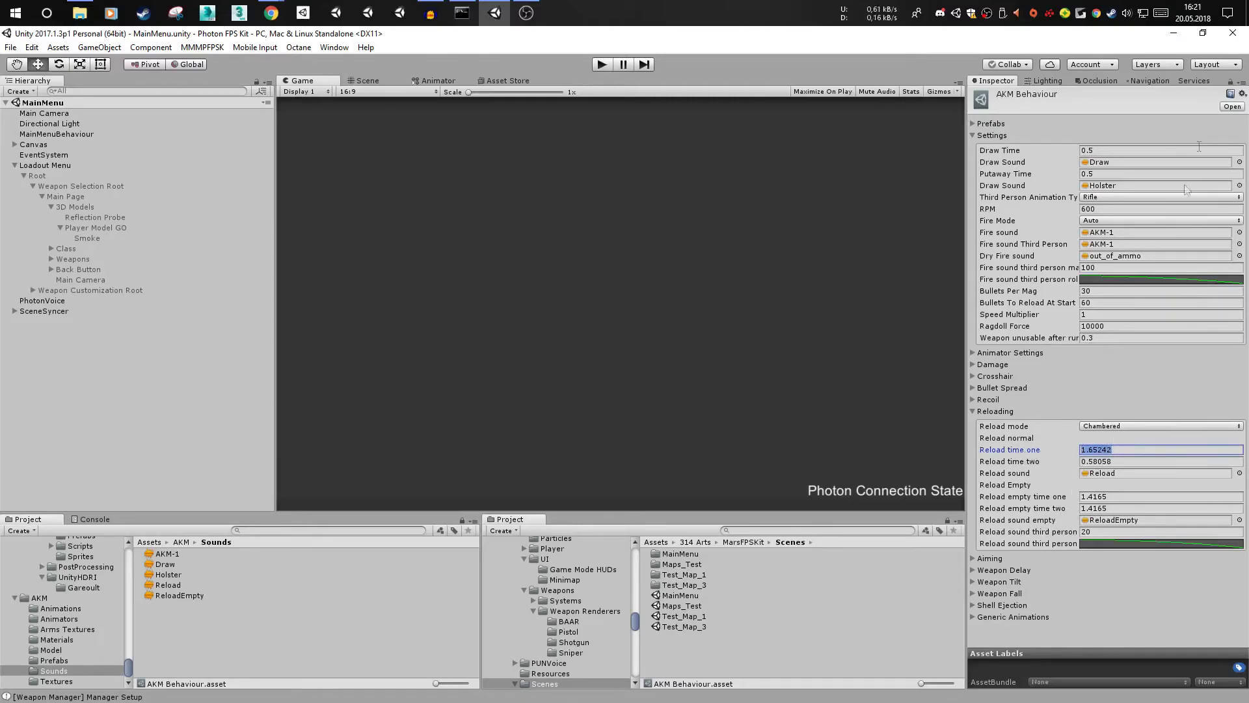
left_click(198, 622)
key("BackSpace")
left_click(184, 605)
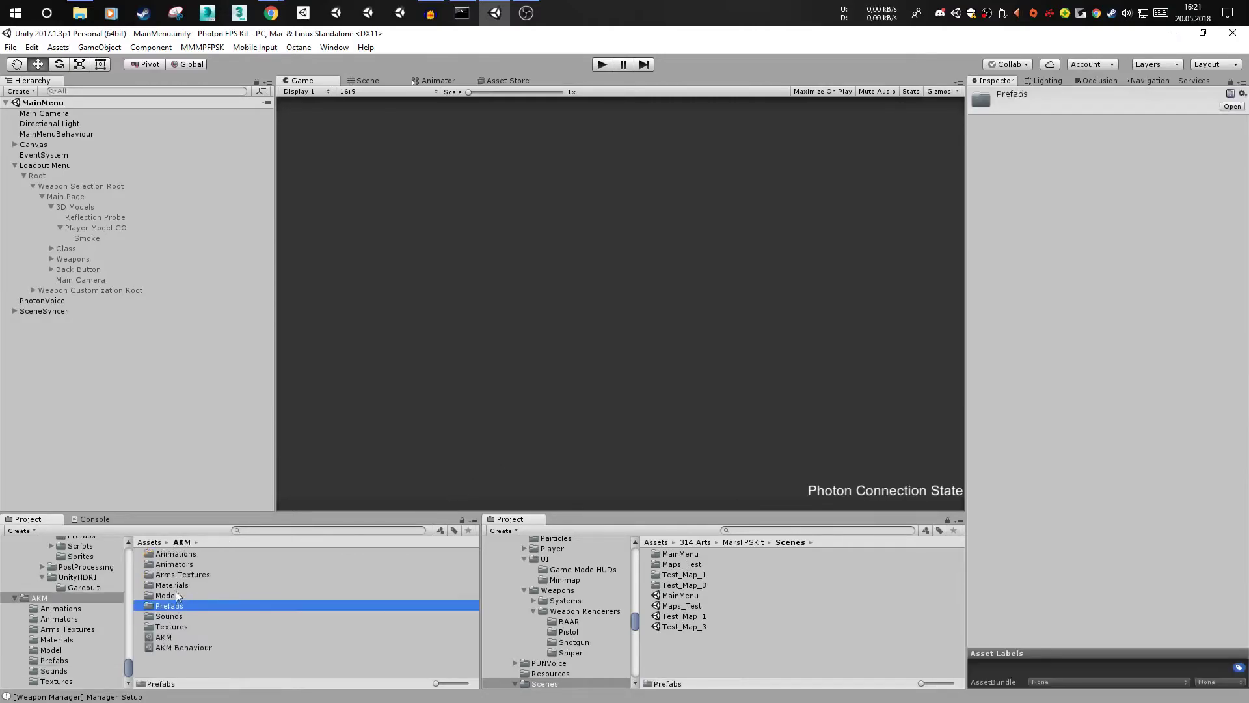
double_click(172, 593)
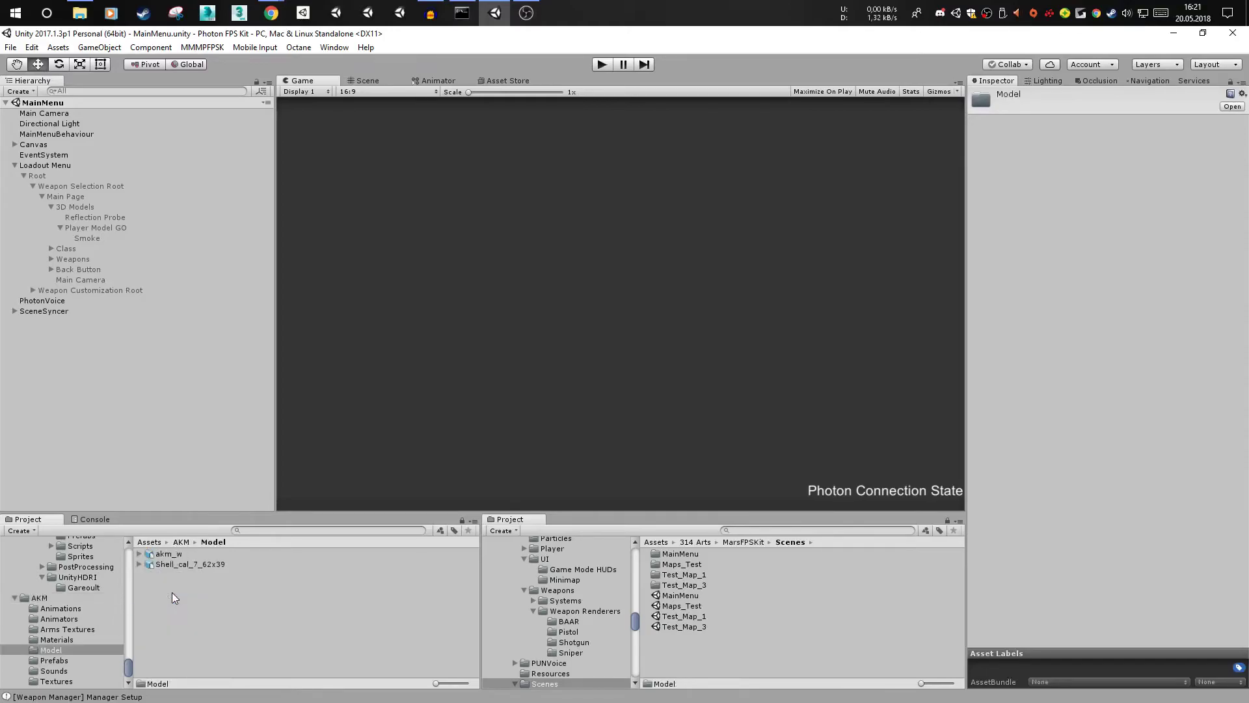
key("BackSpace")
double_click(181, 553)
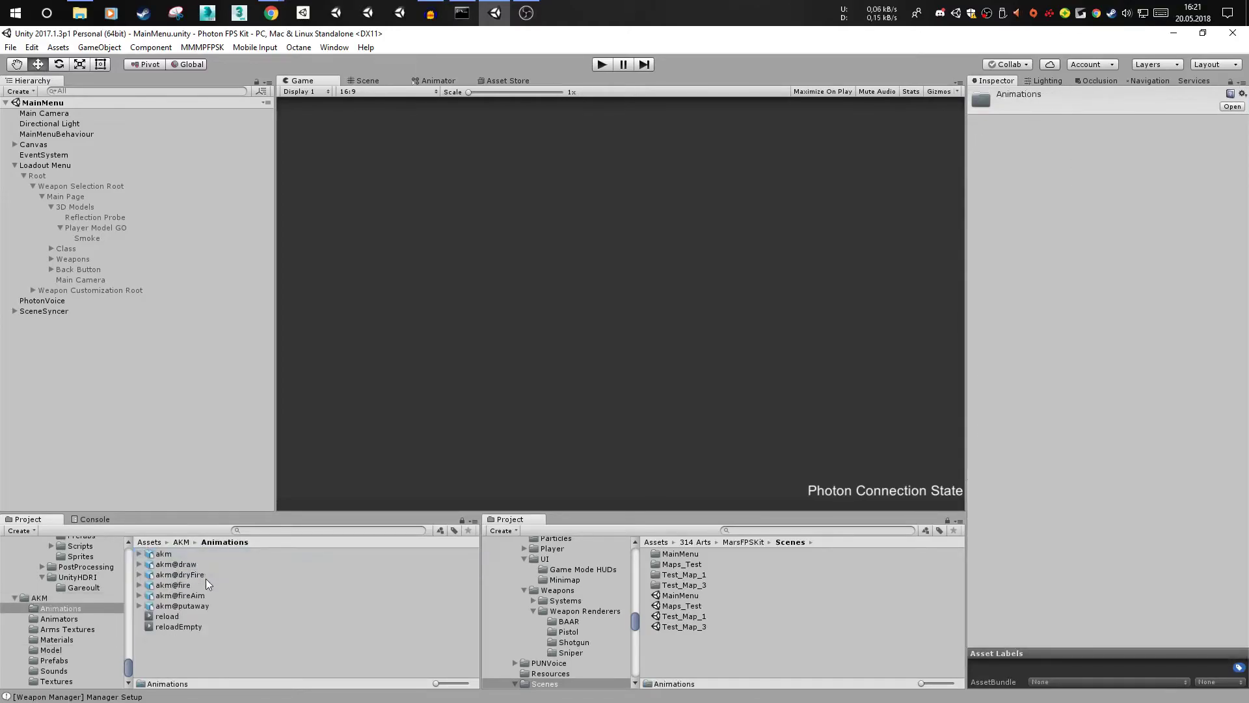
left_click(182, 616)
left_click_drag(1023, 515, 1023, 296)
left_click_drag(1063, 520, 1067, 515)
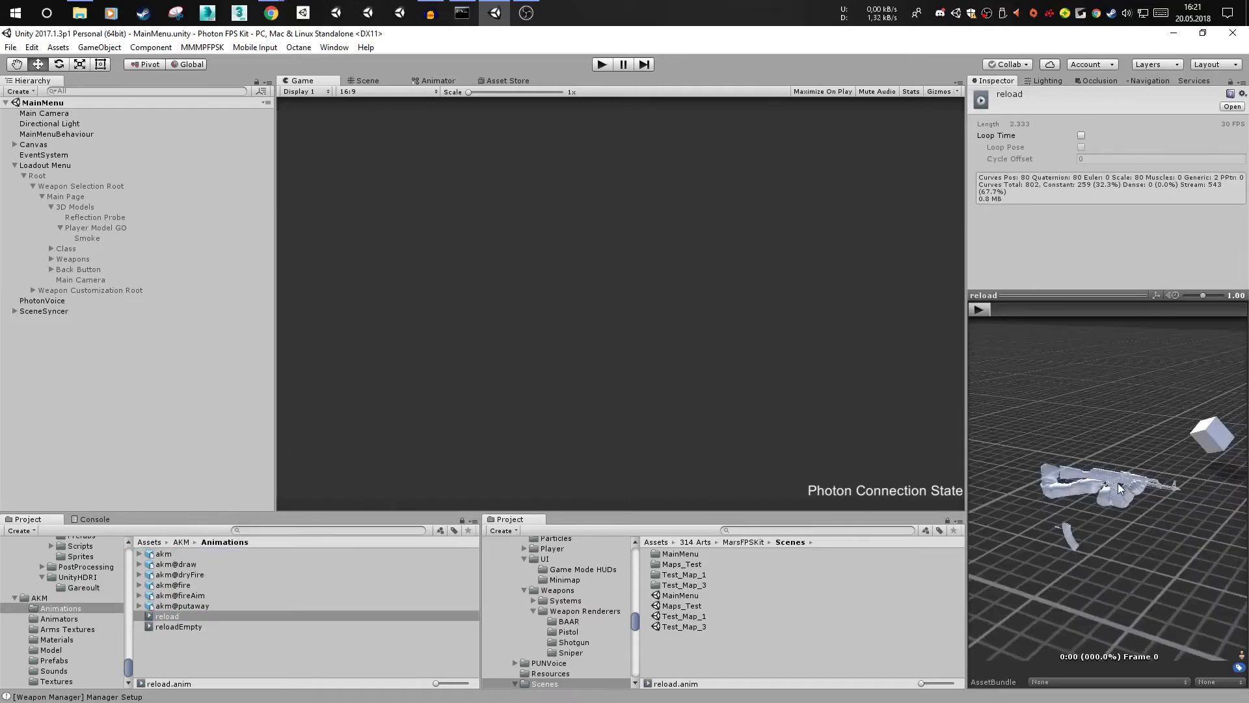
- Scrub the reload clip to frame 48 and examine the magazine position closely from another angle in the preview
scroll(1098, 444, "up", 3)
left_click_drag(999, 320, 1170, 297)
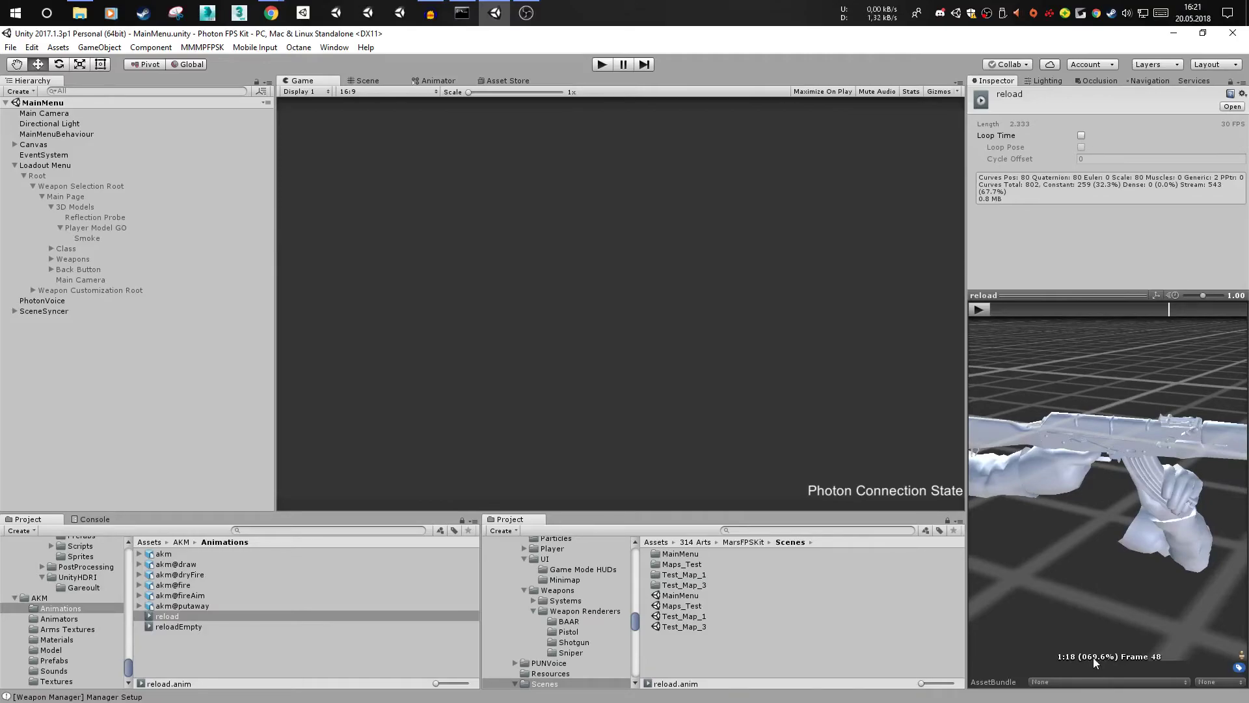
left_click_drag(1093, 657, 1143, 439)
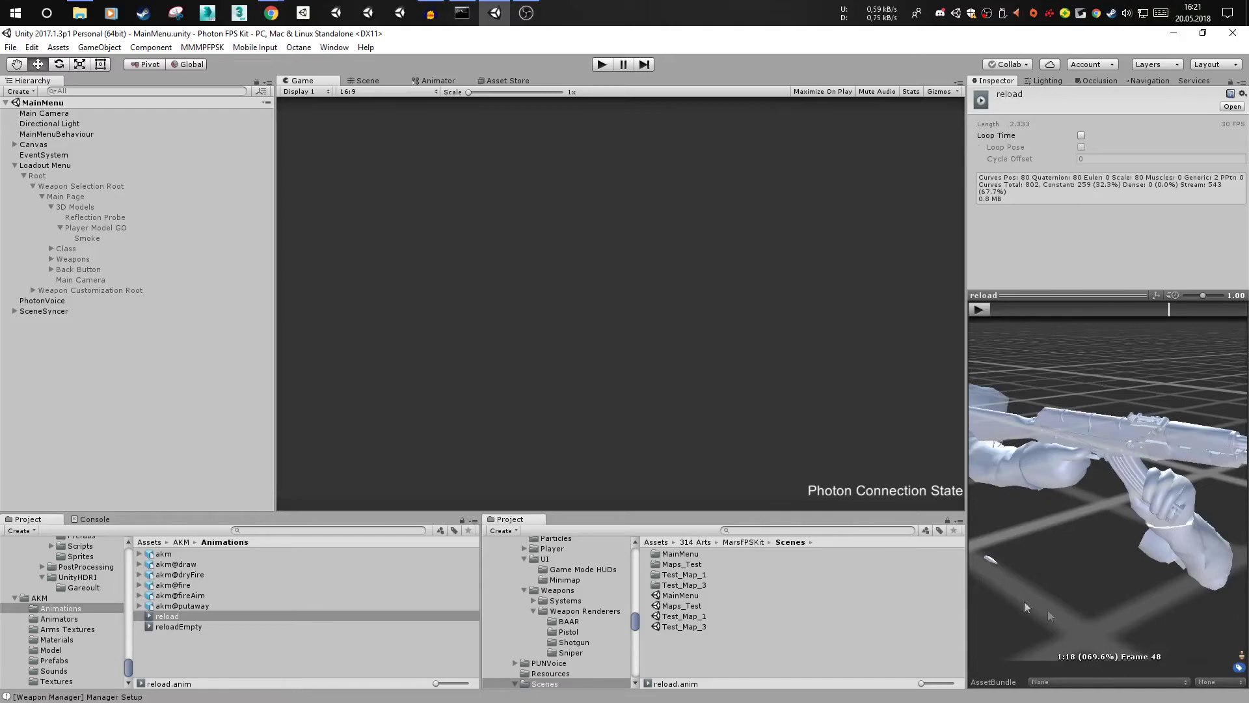
- Open the AKM Behaviour asset in the AKM folder and set its normal reload time one to 2.33*0.7
left_click(655, 542)
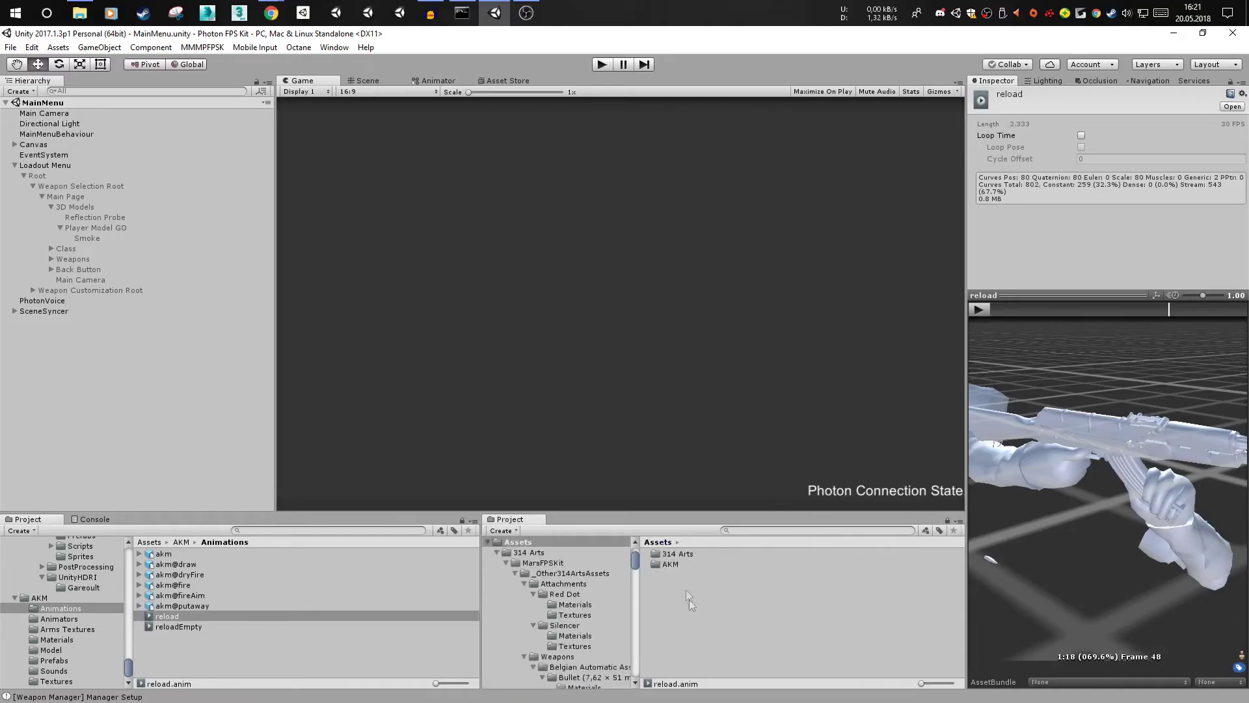
left_click(683, 561)
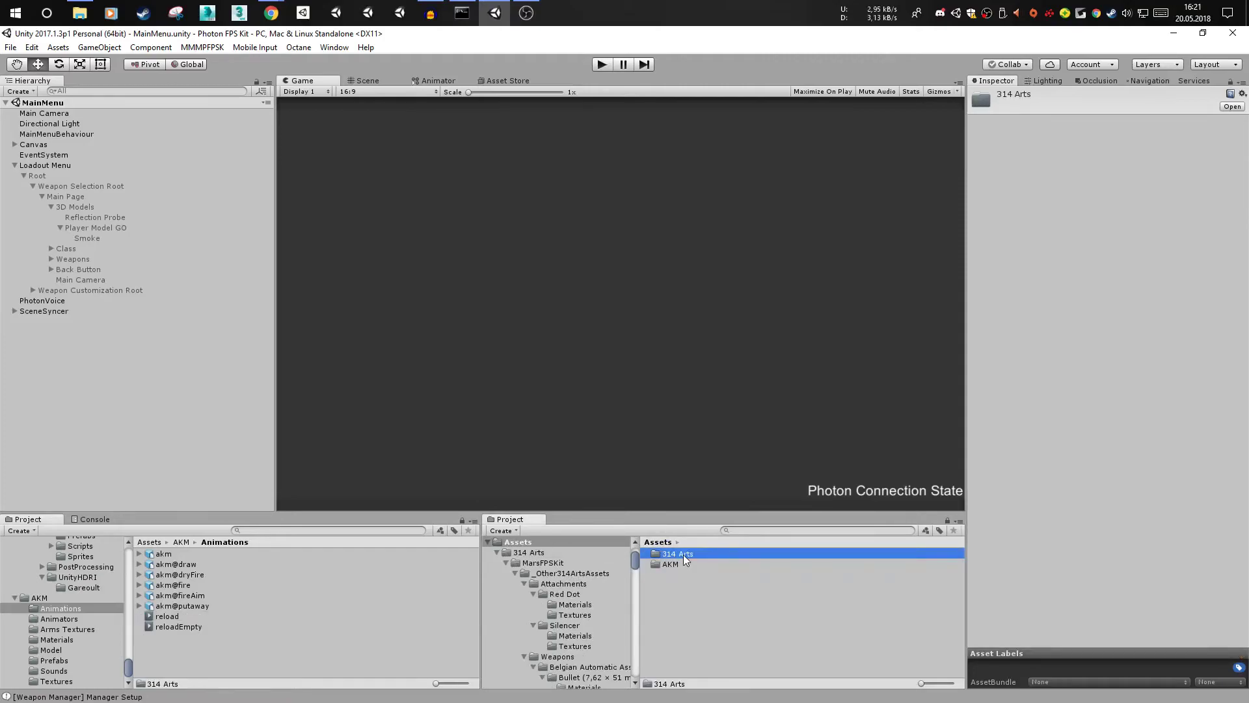
double_click(683, 561)
left_click(690, 647)
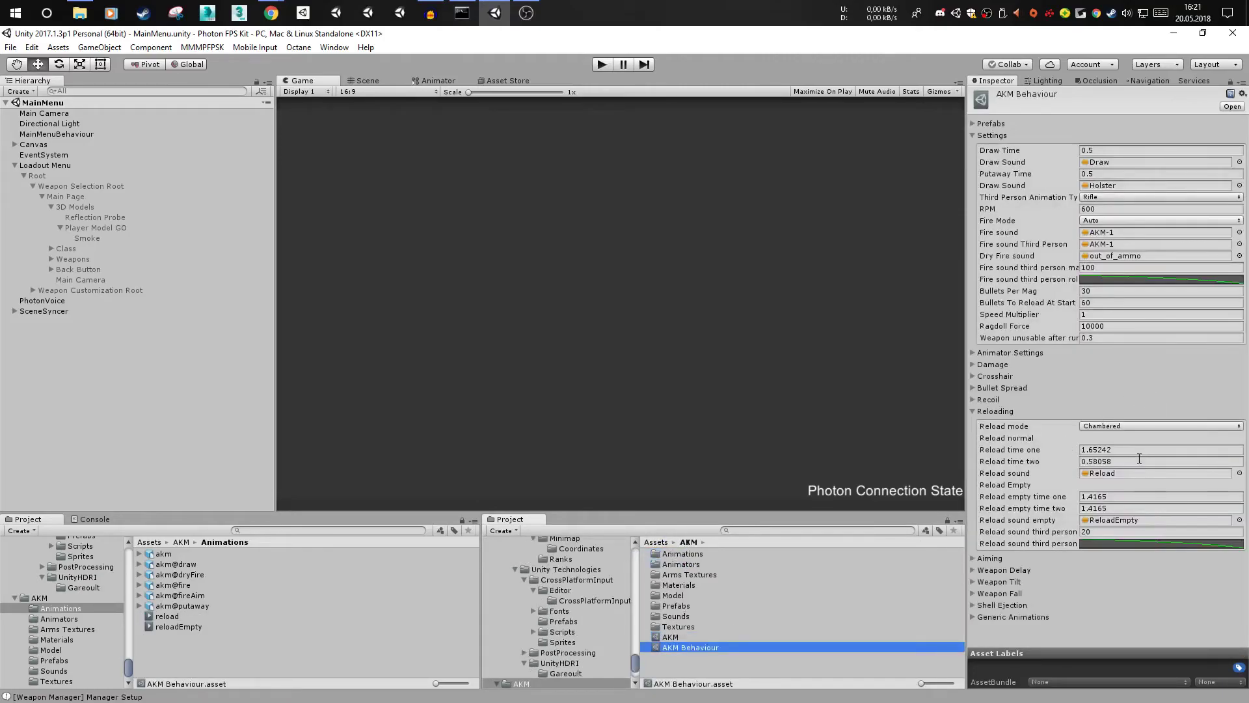
left_click(1136, 449)
type("2.33")
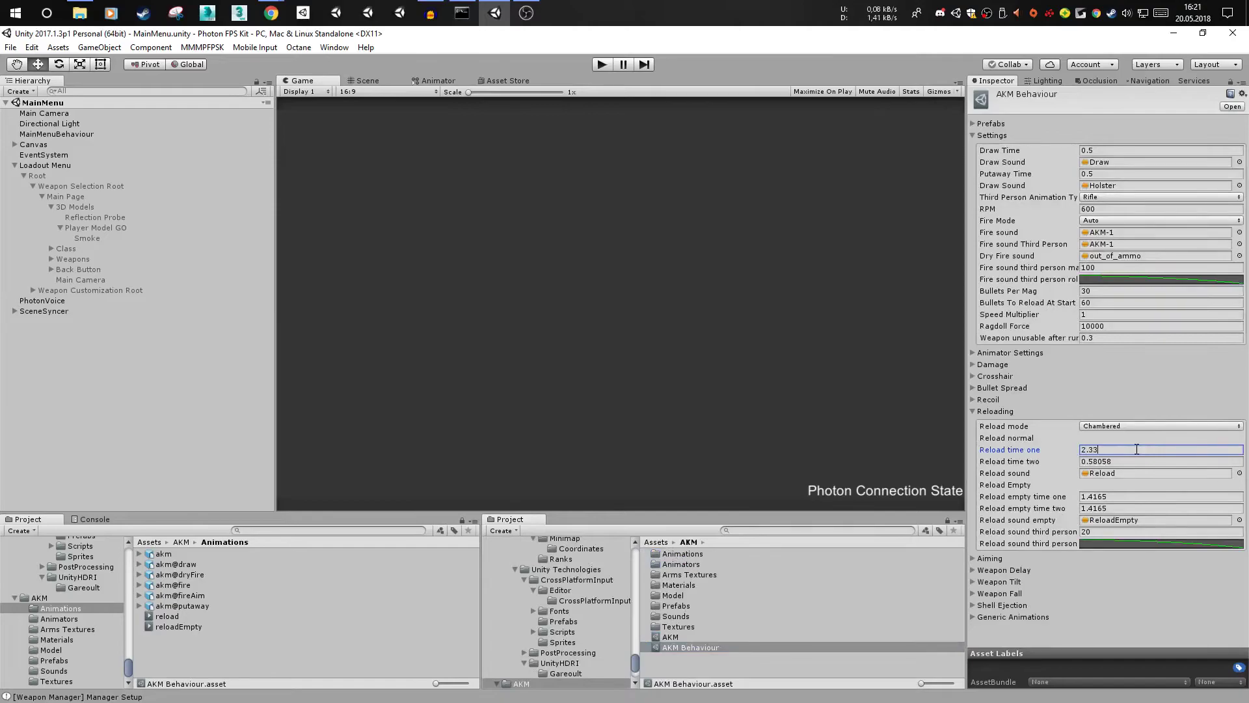
type("*0.7")
- Set the AKM Behaviour's normal reload time two to 0.3*2.33
left_click(1117, 461)
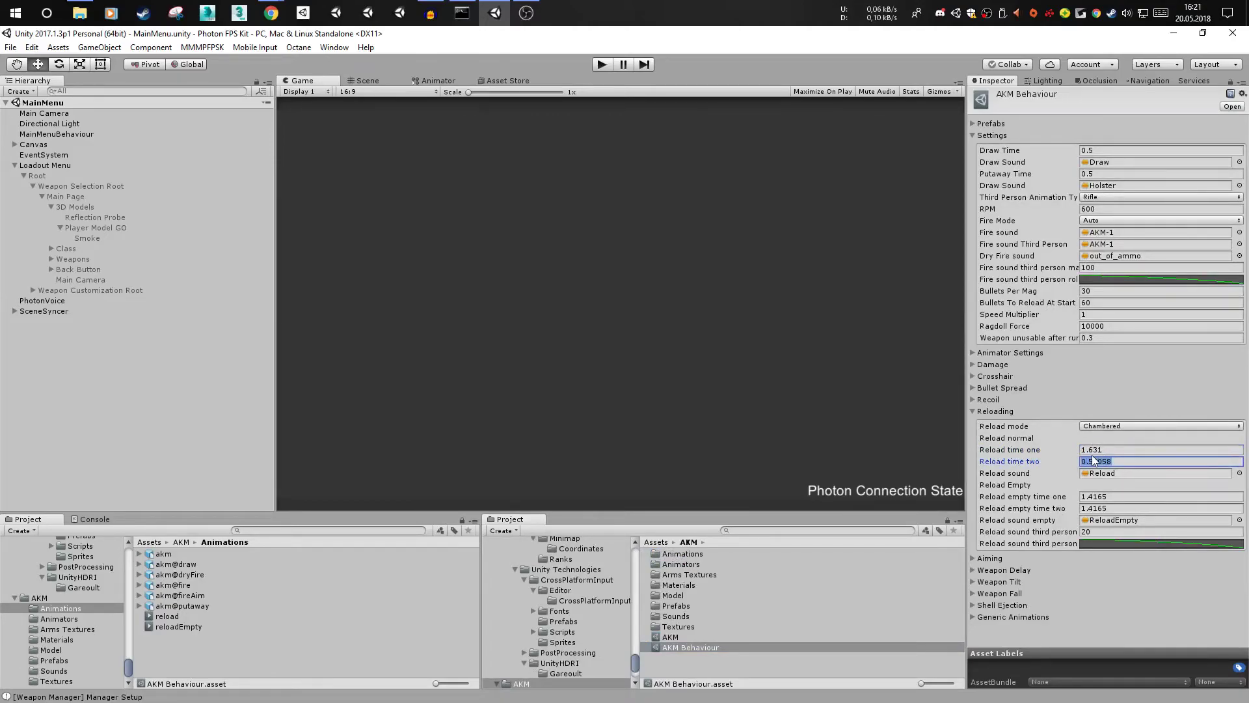
type("2.33*0.7")
key("Return")
type("0.3*2.33")
key("Return")
left_click(1112, 449)
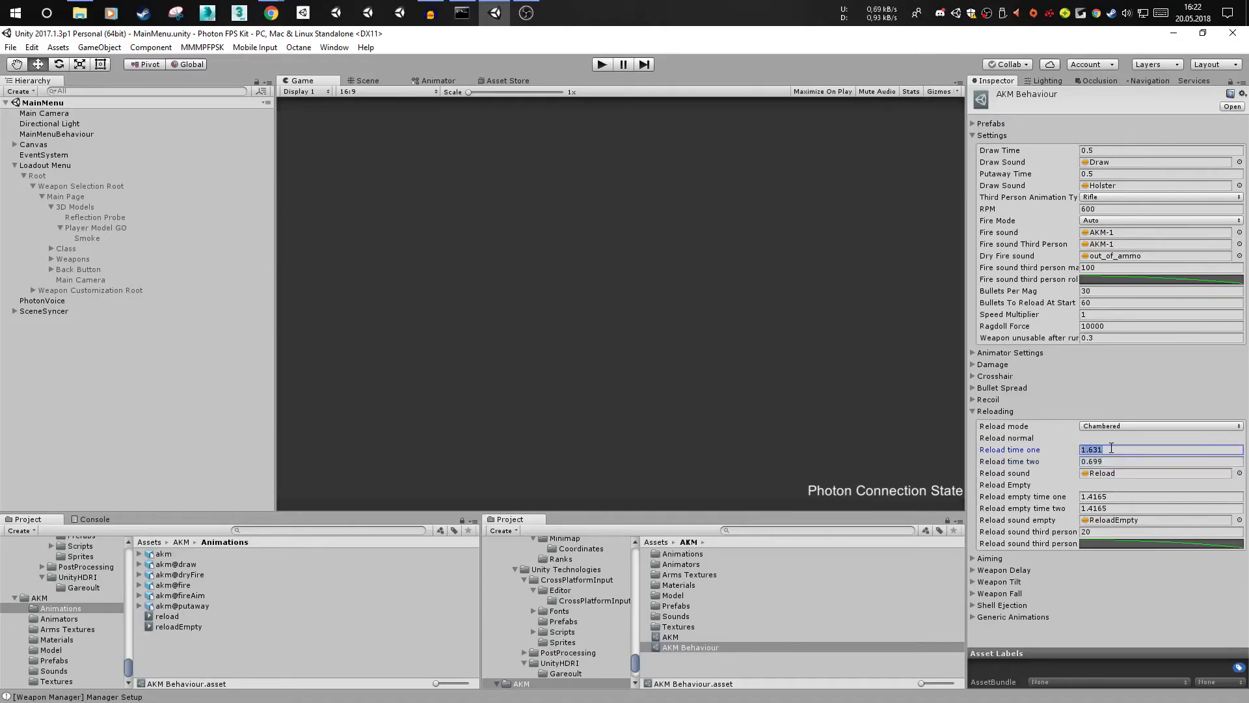
left_click(1048, 462)
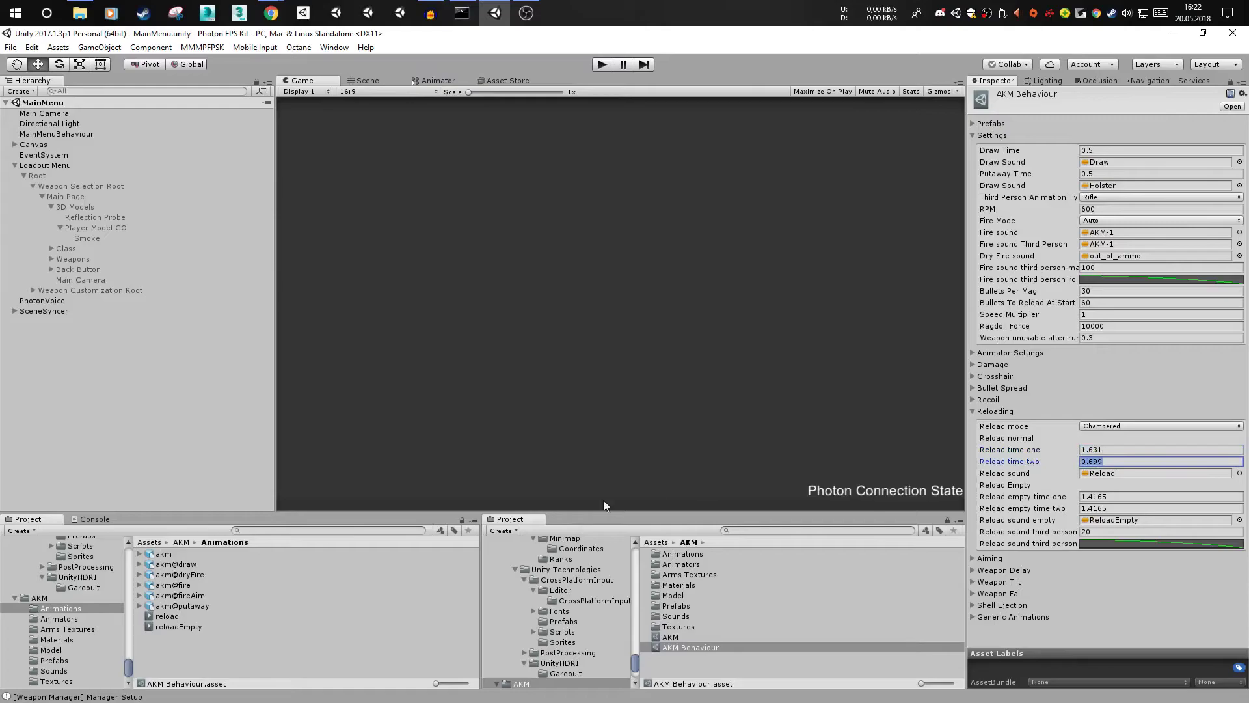
- Open the reloadEmpty animation clip and scrub its preview to frame 48 to examine the empty reload timing
left_click(178, 627)
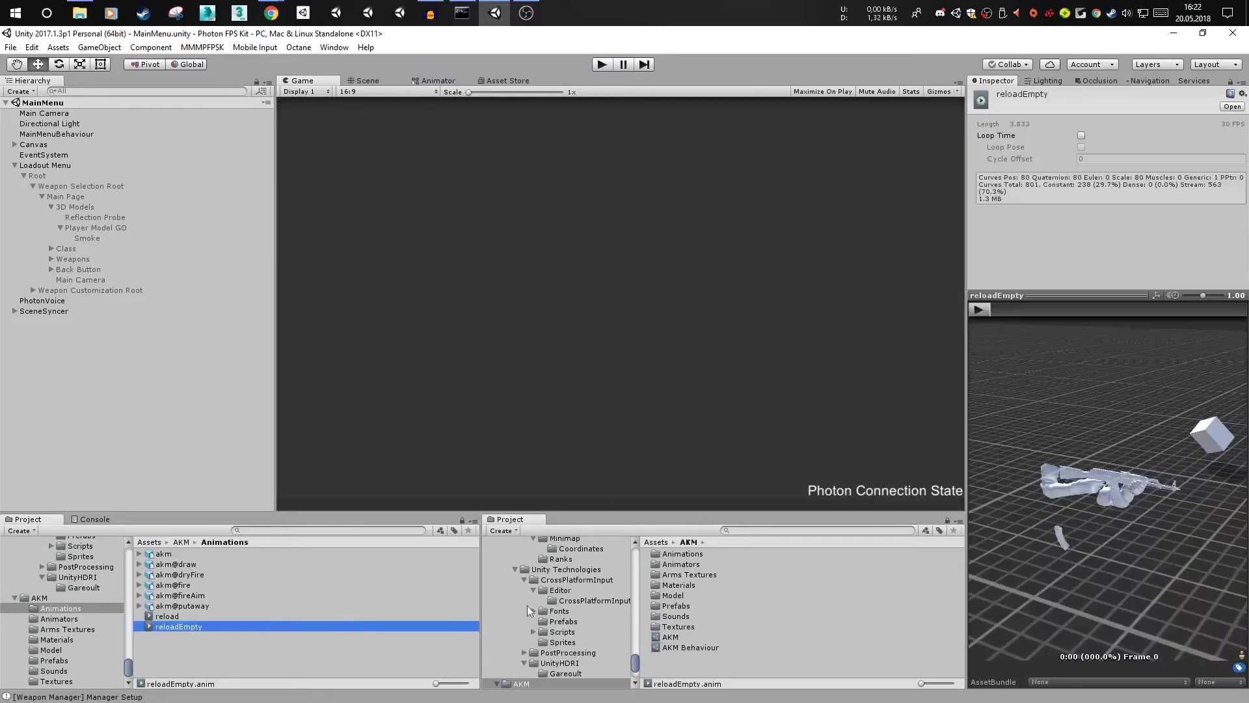
left_click(1012, 304)
left_click_drag(1001, 310, 1099, 314)
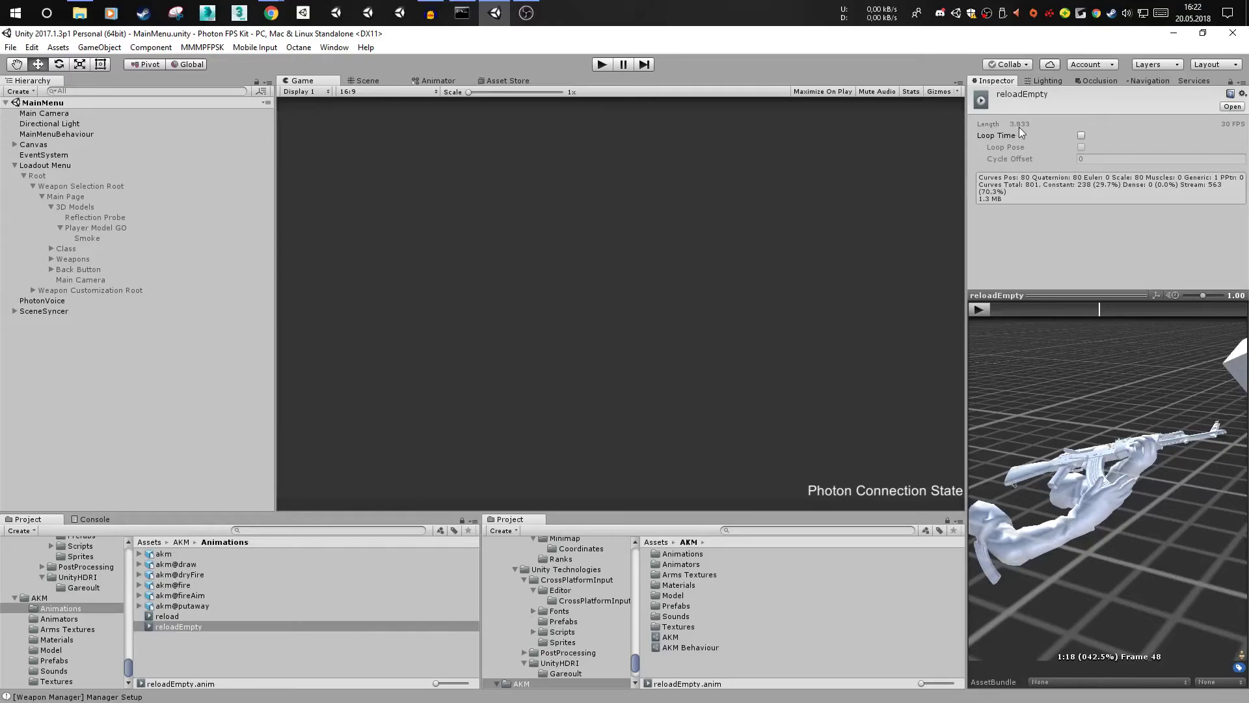
- Set the AKM Behaviour's reload empty time one to 0.42*3.833 and reload empty time two to the remaining fraction of 3.833
left_click(691, 647)
left_click(1121, 497)
type("0")
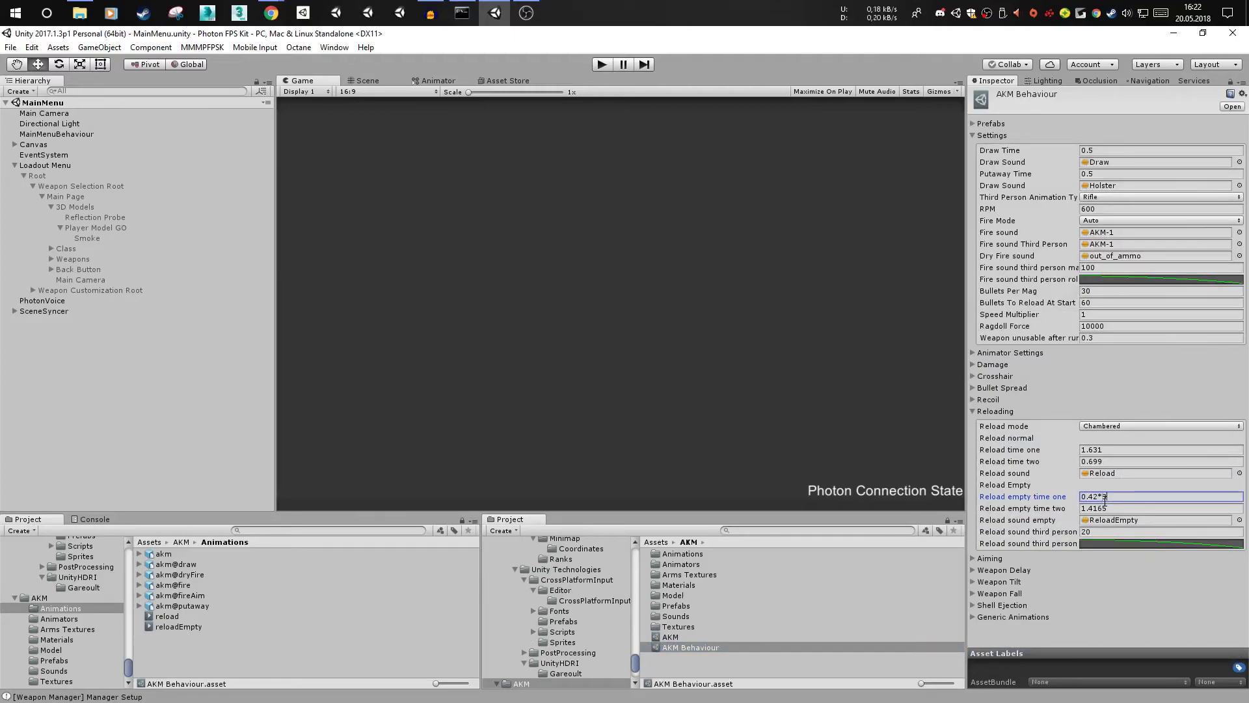
type(".42*3.833")
left_click(1095, 508)
type("0.42*3.833")
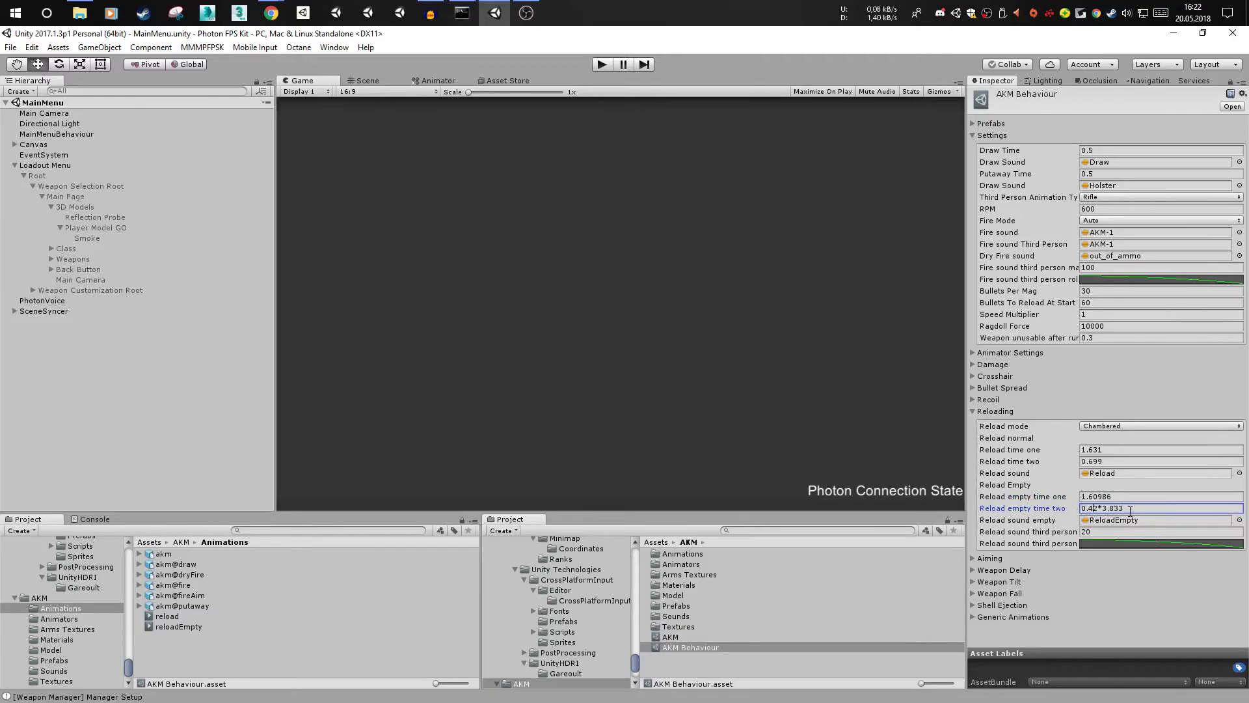
type("8")
key("Return")
left_click(732, 665)
- Run the game and host a new match on Maps_Test to spawn the player
left_click(609, 65)
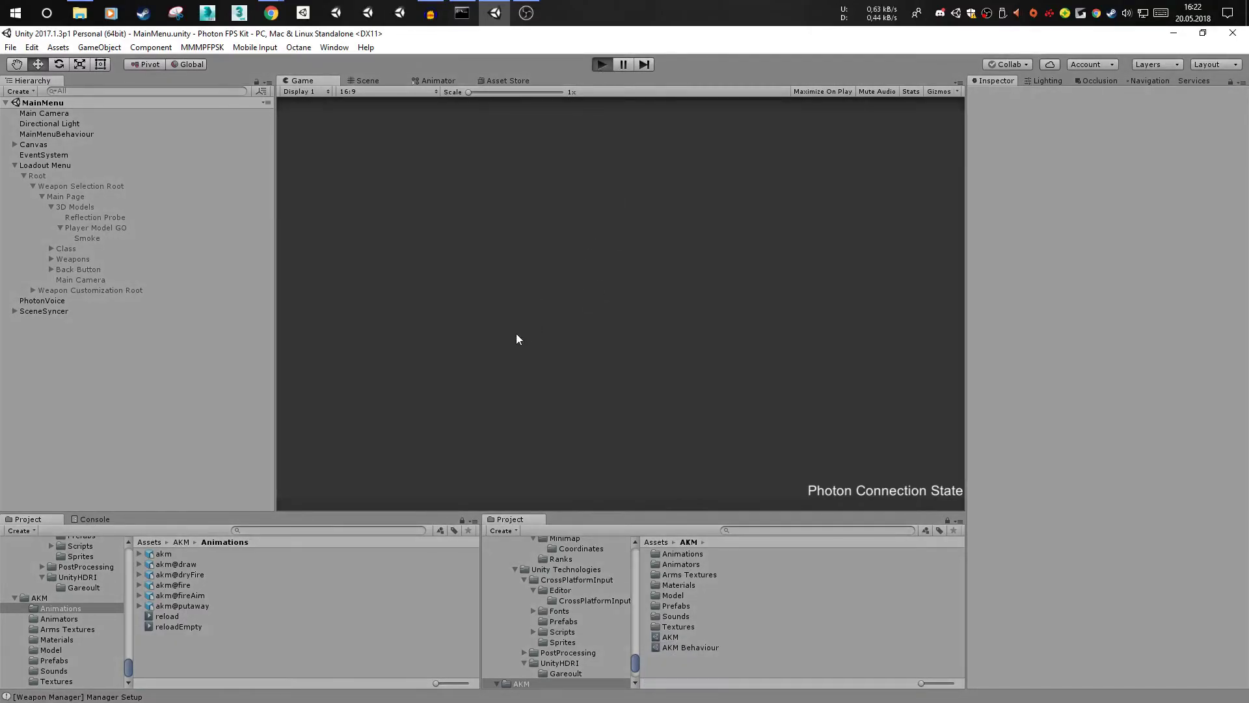
left_click(620, 330)
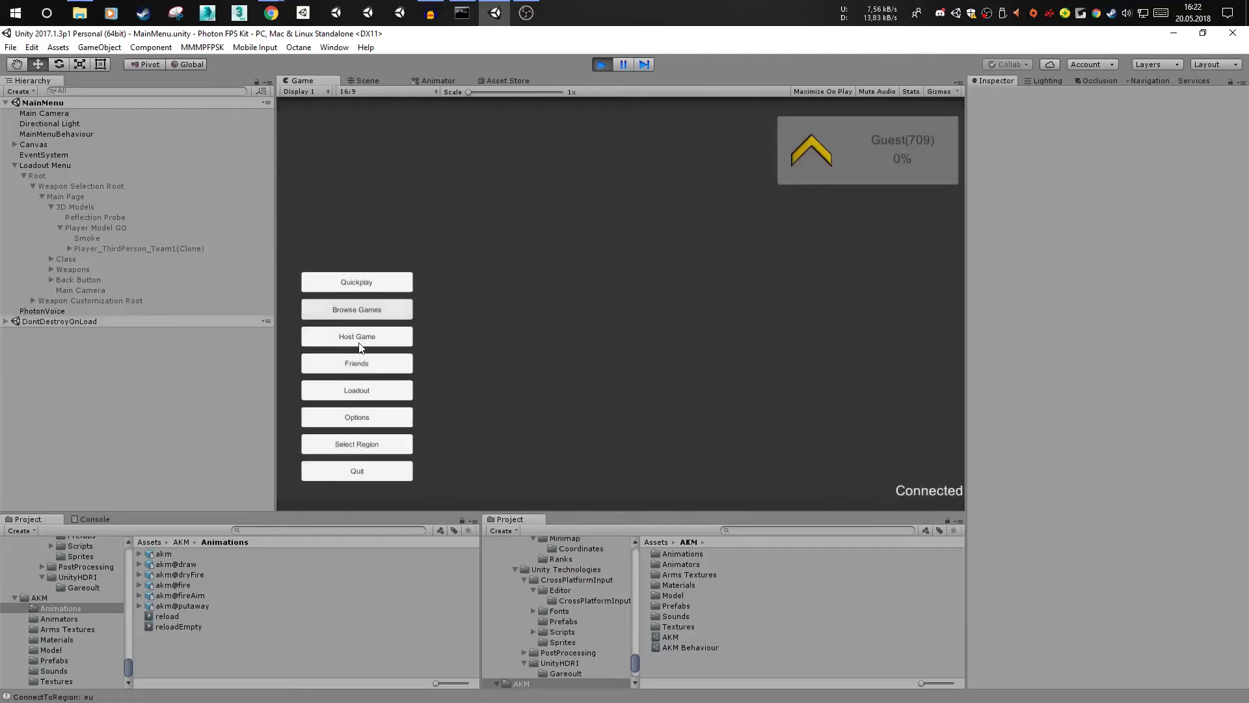
left_click(360, 345)
left_click(725, 424)
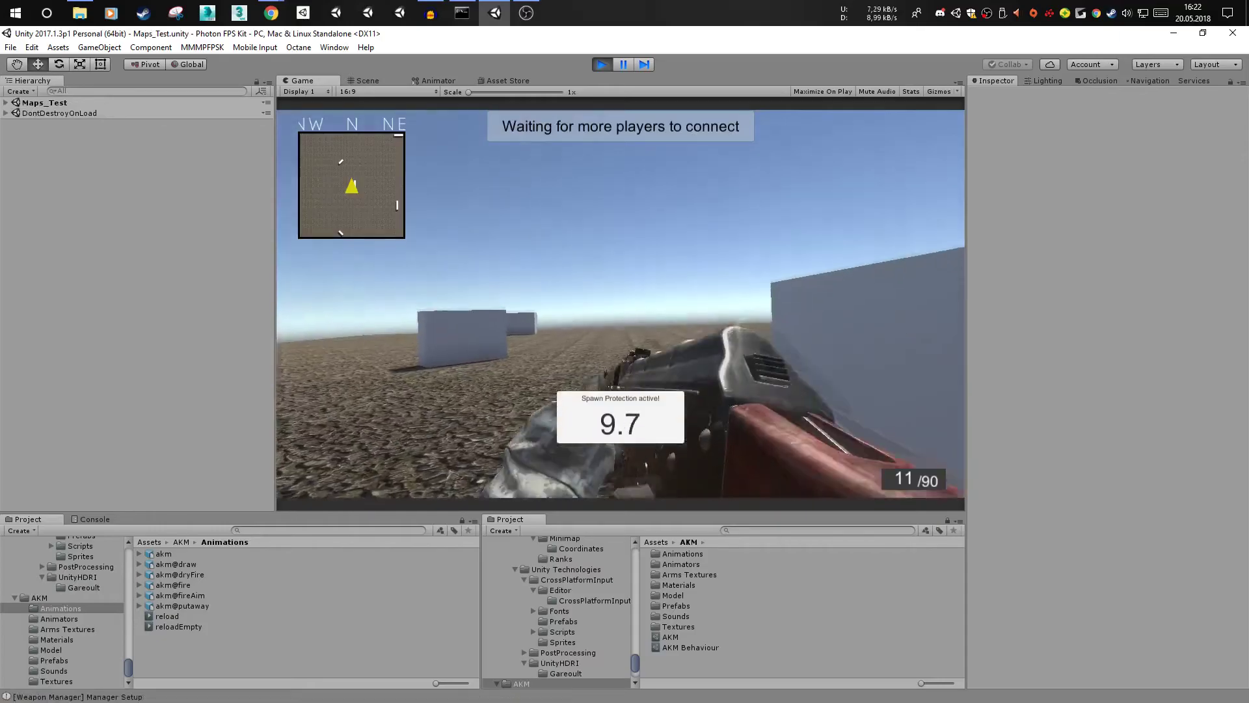
- Fire the AKM at the wall, aim down the sights for another burst, and test the normal reload
left_click(621, 304)
left_click(621, 304)
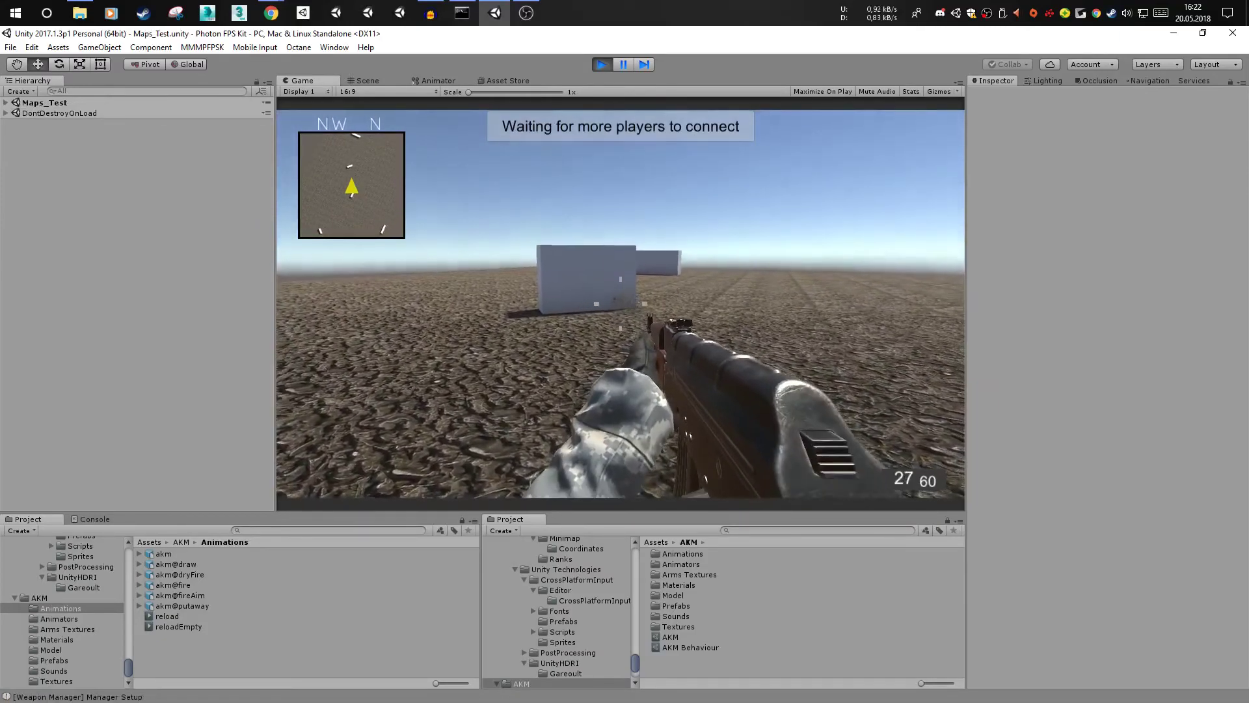
key("Escape")
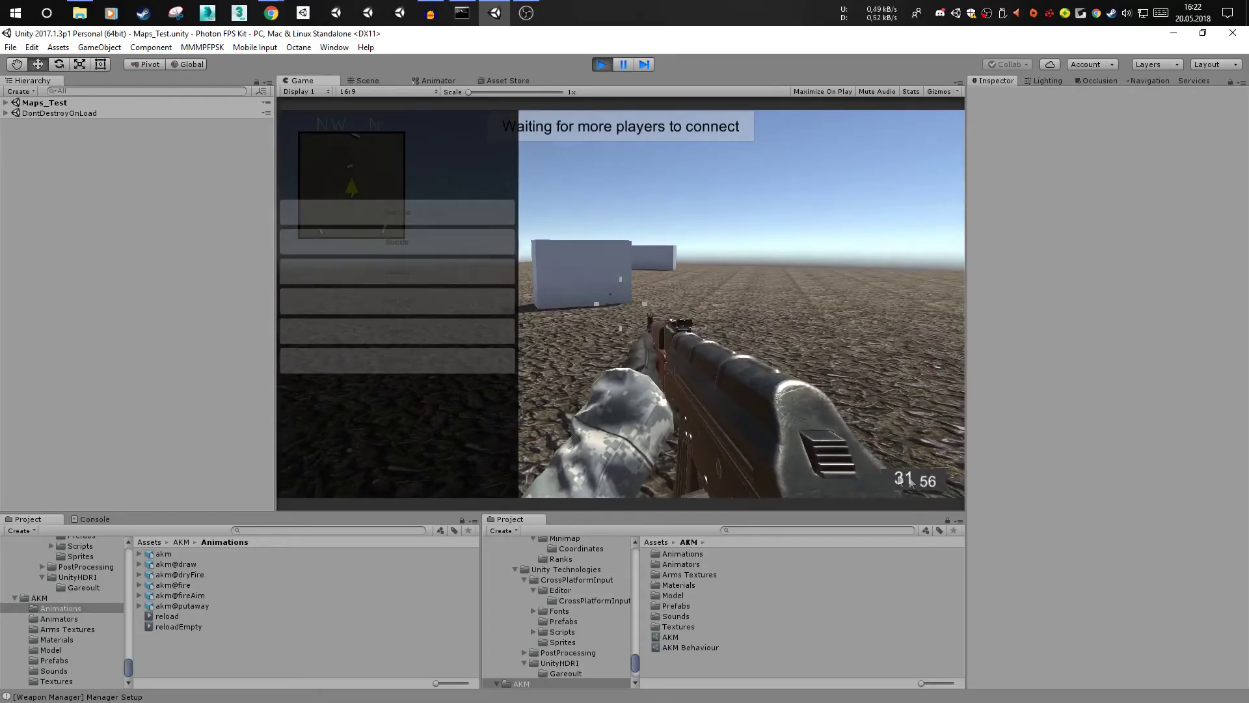
key("Escape")
left_click(621, 303)
left_click(621, 304)
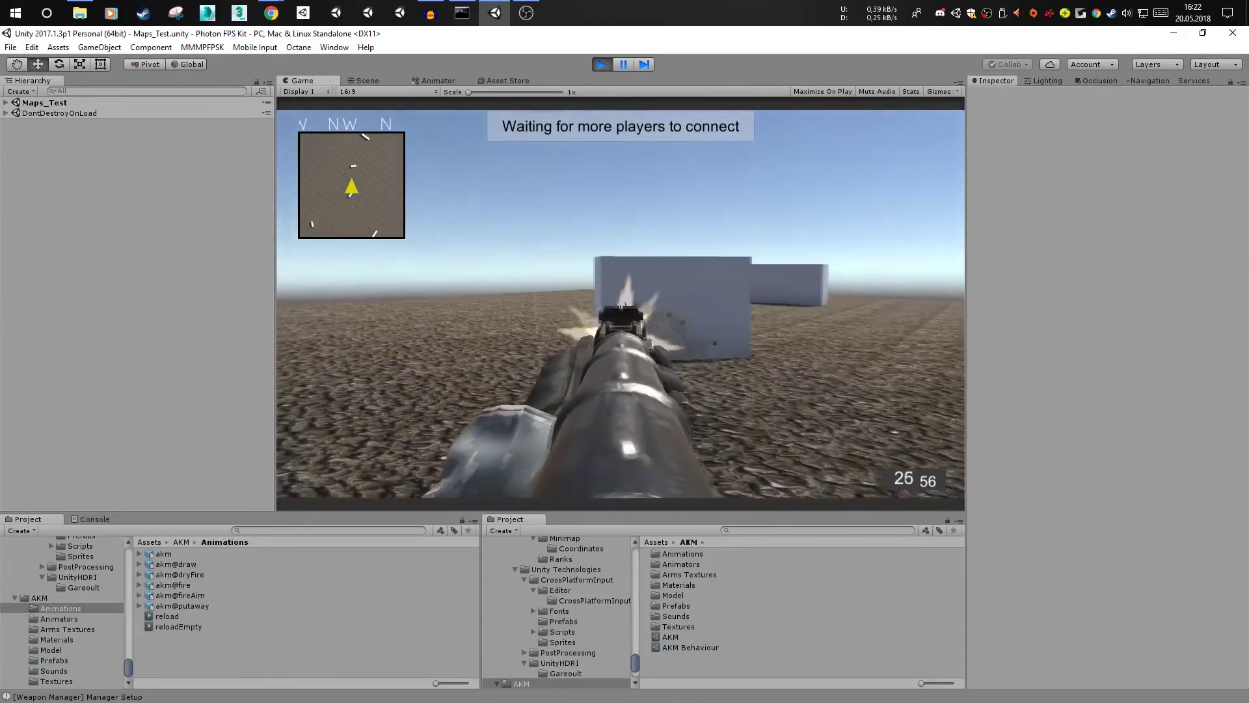
left_click(621, 304)
key("r")
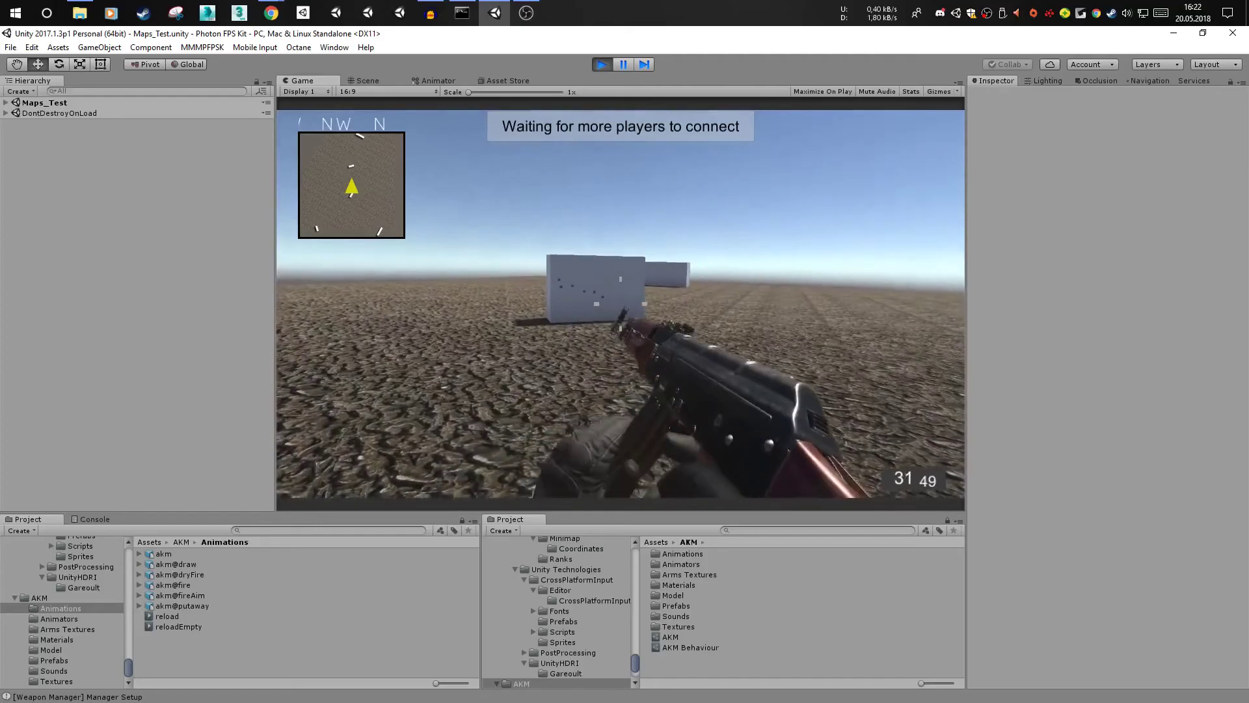
- Empty the AKM's magazine with hip and aimed fire, and test the empty reload
left_click(620, 304)
left_click(621, 304)
left_click(620, 304)
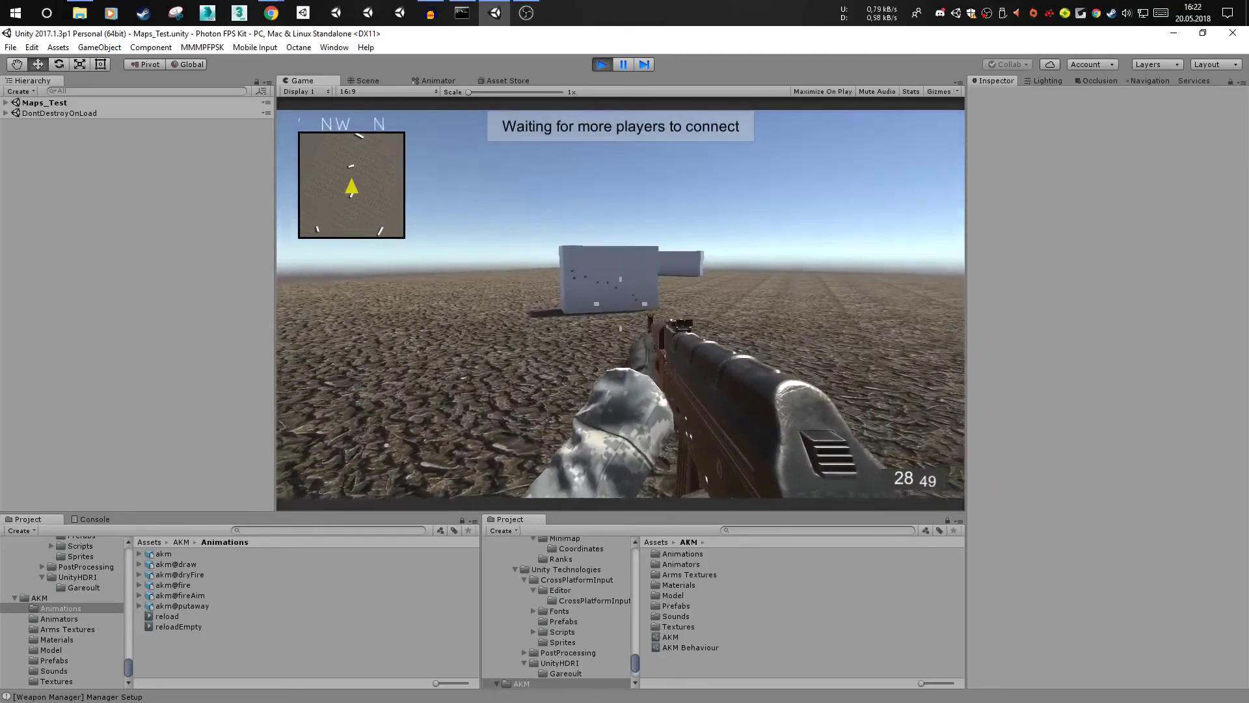
right_click(621, 304)
left_click(621, 304)
left_click(620, 304)
left_click(620, 304)
left_click(621, 303)
left_click(621, 303)
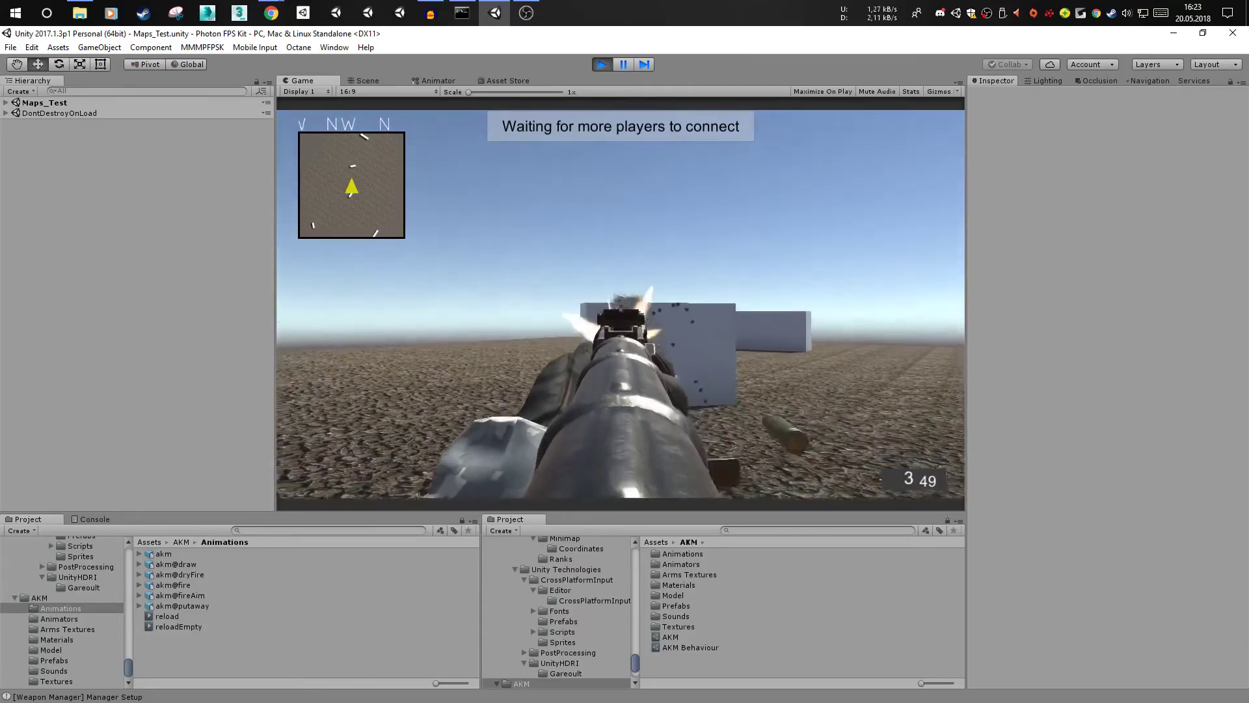
left_click(621, 303)
left_click(621, 303)
left_click(621, 304)
right_click(621, 304)
key("r")
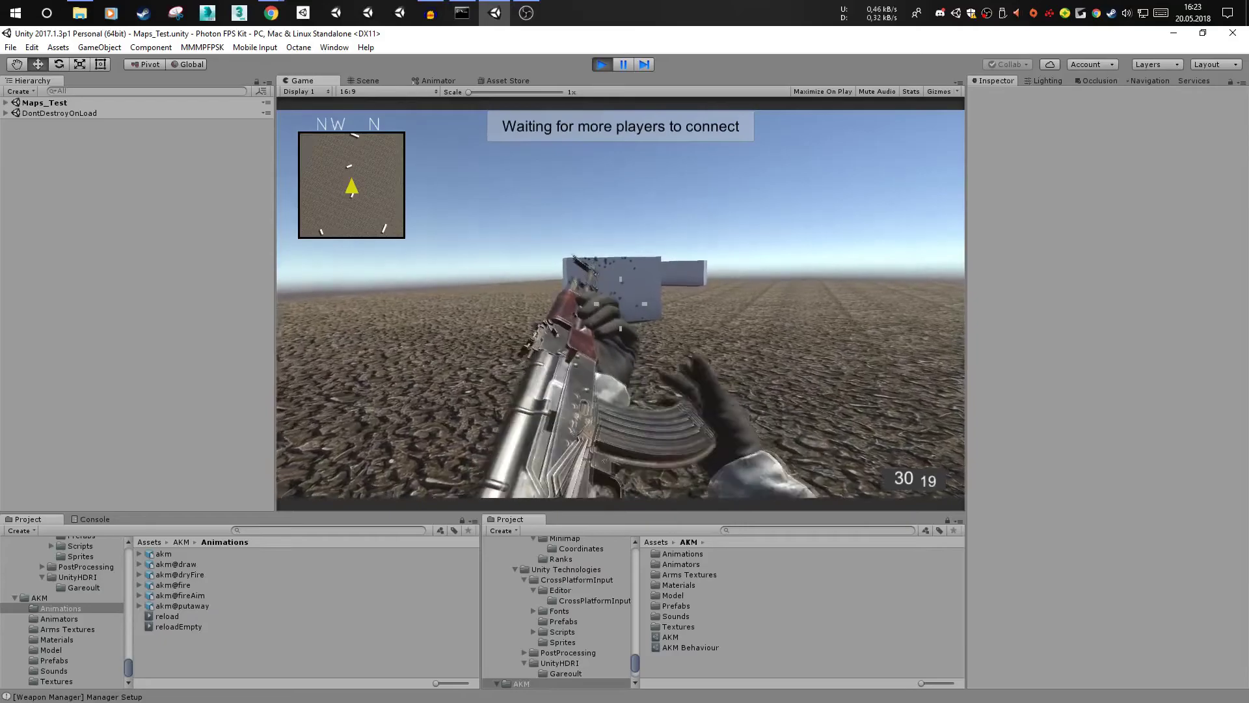
- Clear the console log and commit suicide from the pause menu to make the player drop the AKM
key("Escape")
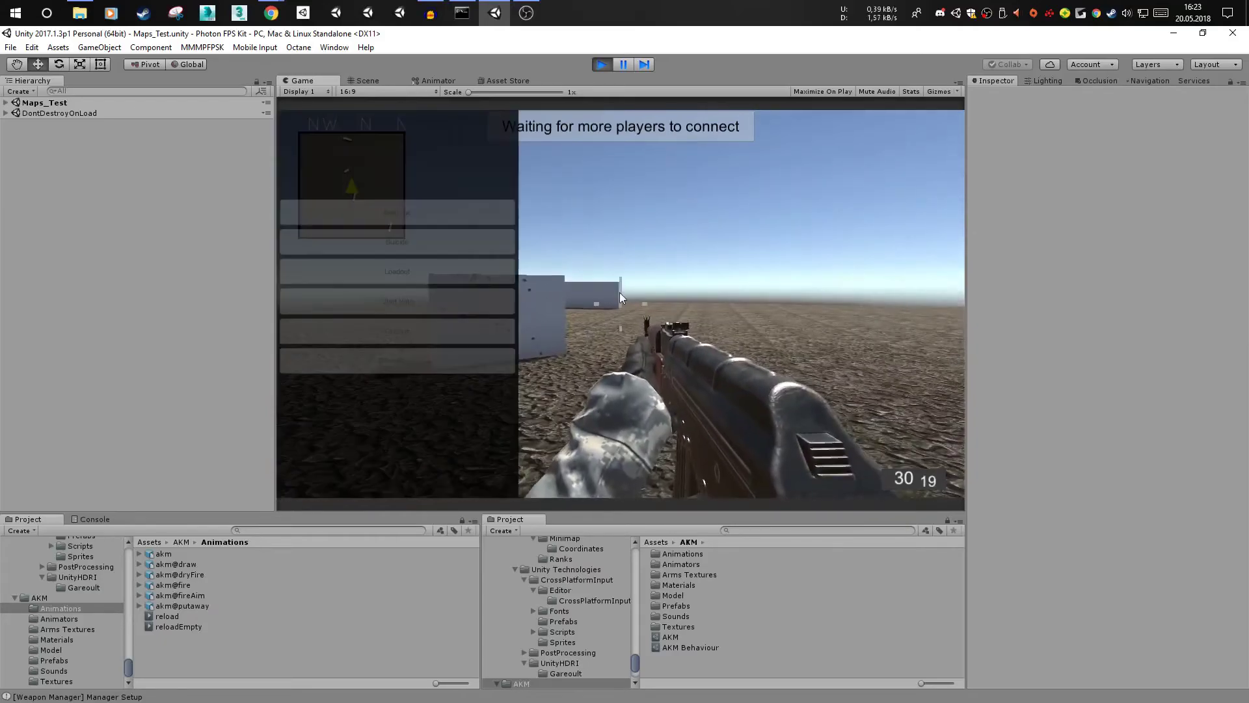
left_click(91, 519)
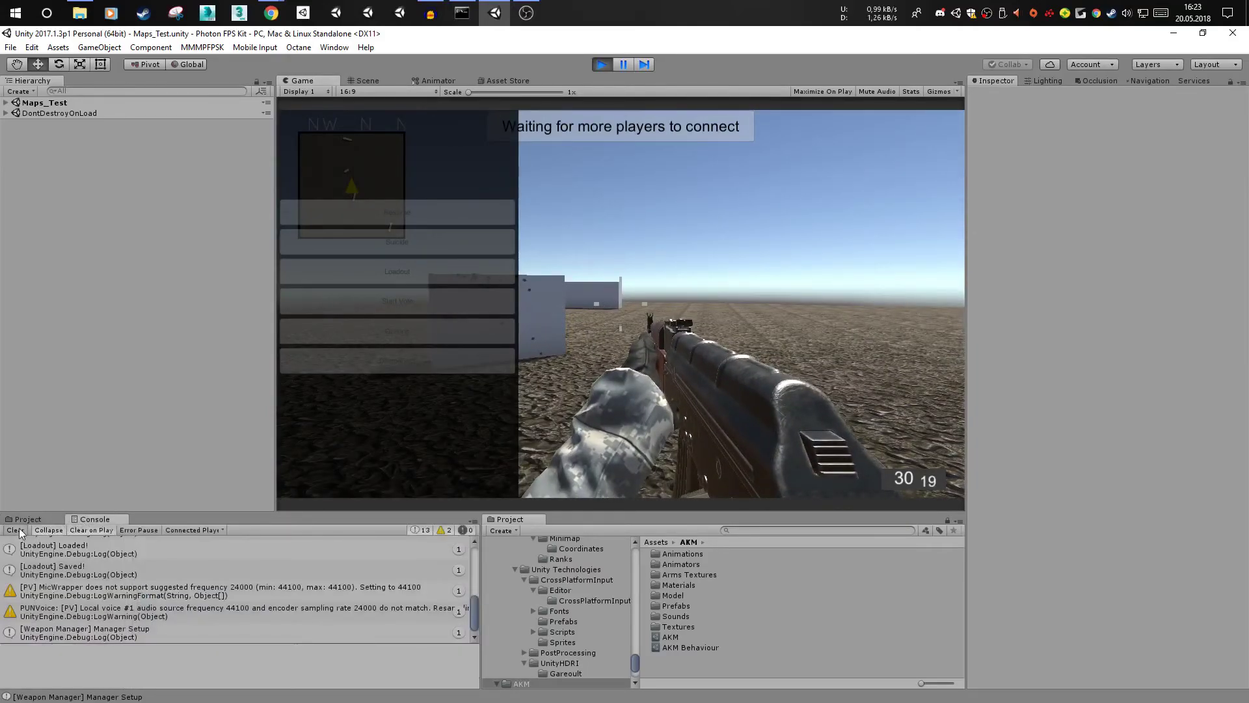
left_click(431, 242)
- Frame the WeaponDrop(Clone) object in the Scene view and examine the dropped AKM in perspective
left_click(357, 80)
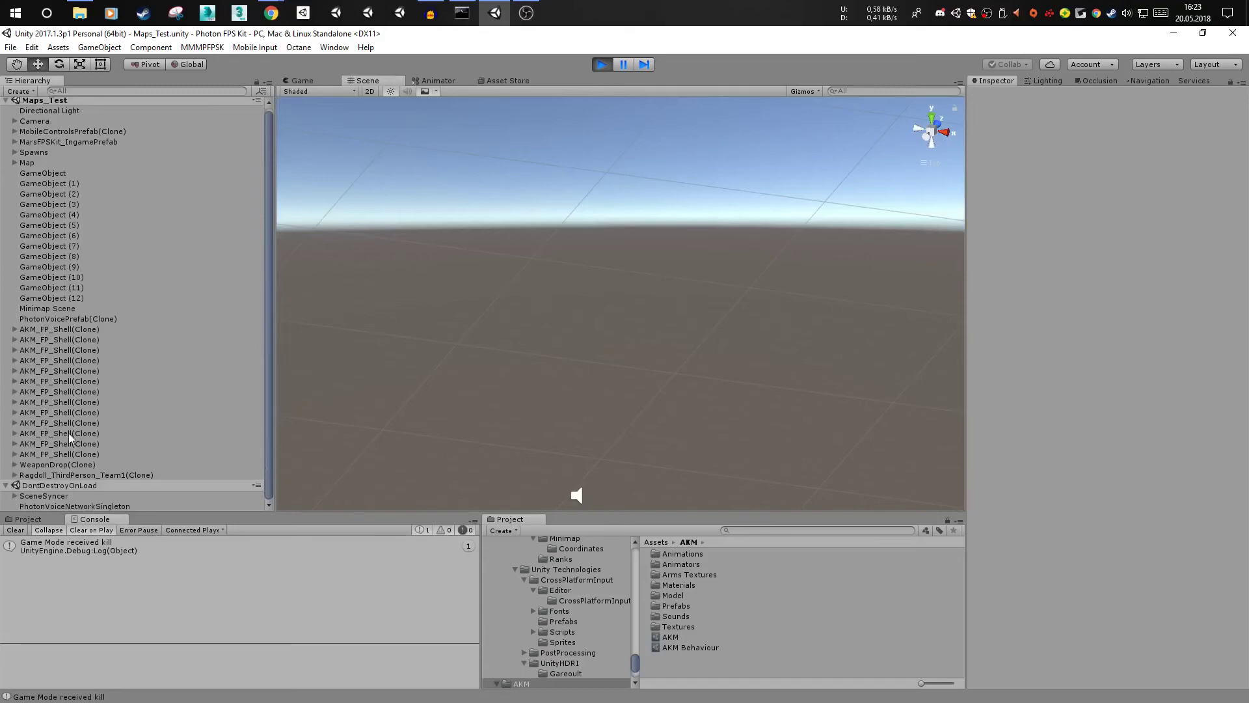
double_click(122, 325)
double_click(122, 331)
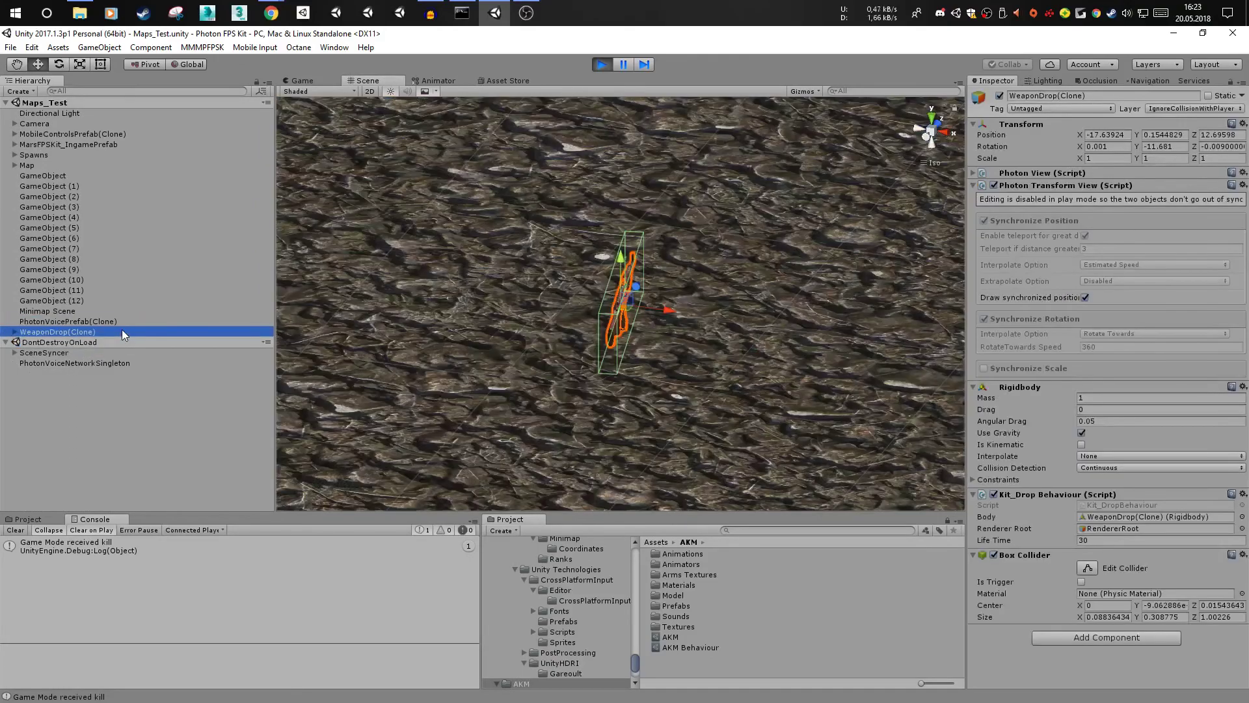
left_click(933, 133)
right_click_drag(758, 251, 583, 249)
key("w")
key("d")
- Respawn in the running game, switch to the pistol, and walk across the map to look for the dropped AKM
left_click(321, 80)
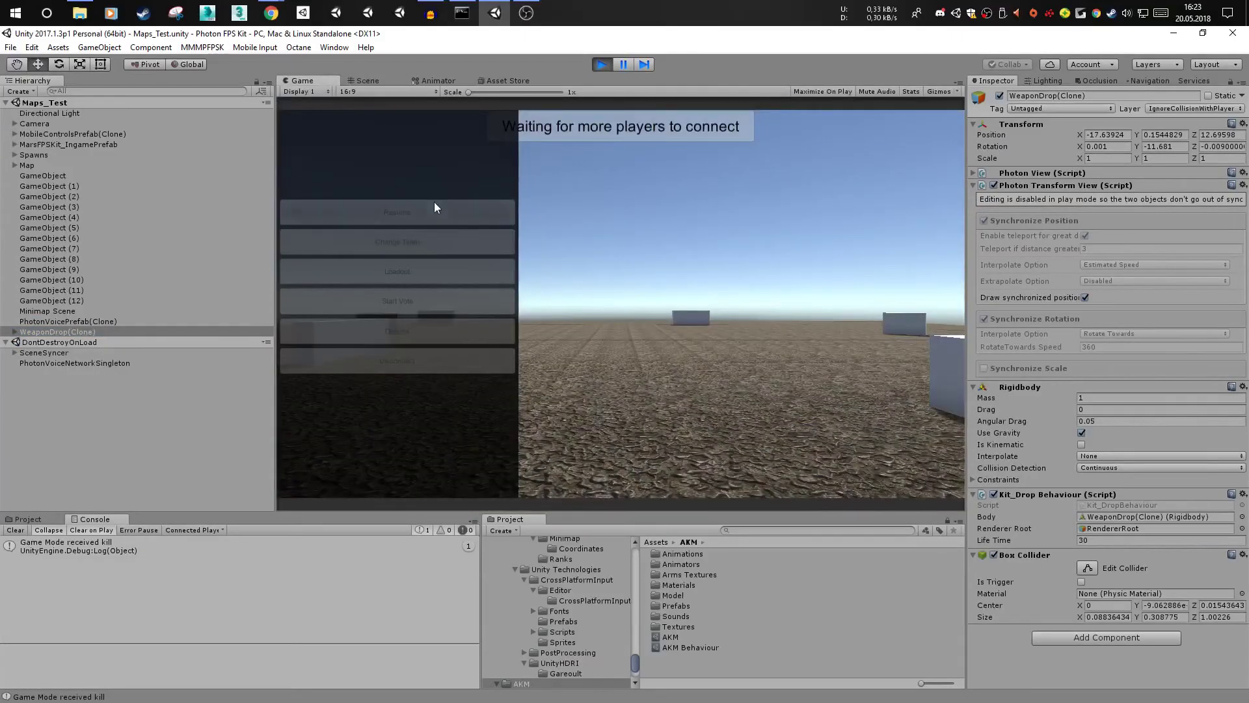
left_click(435, 201)
key("2")
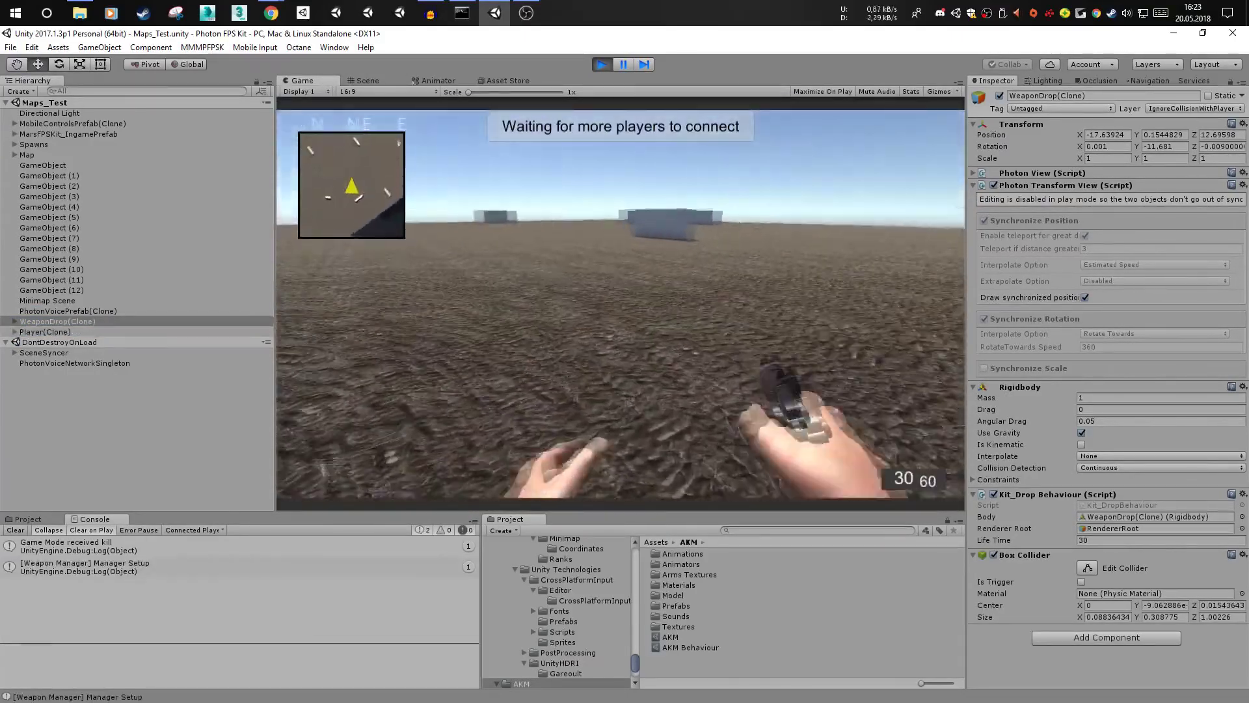
key("w")
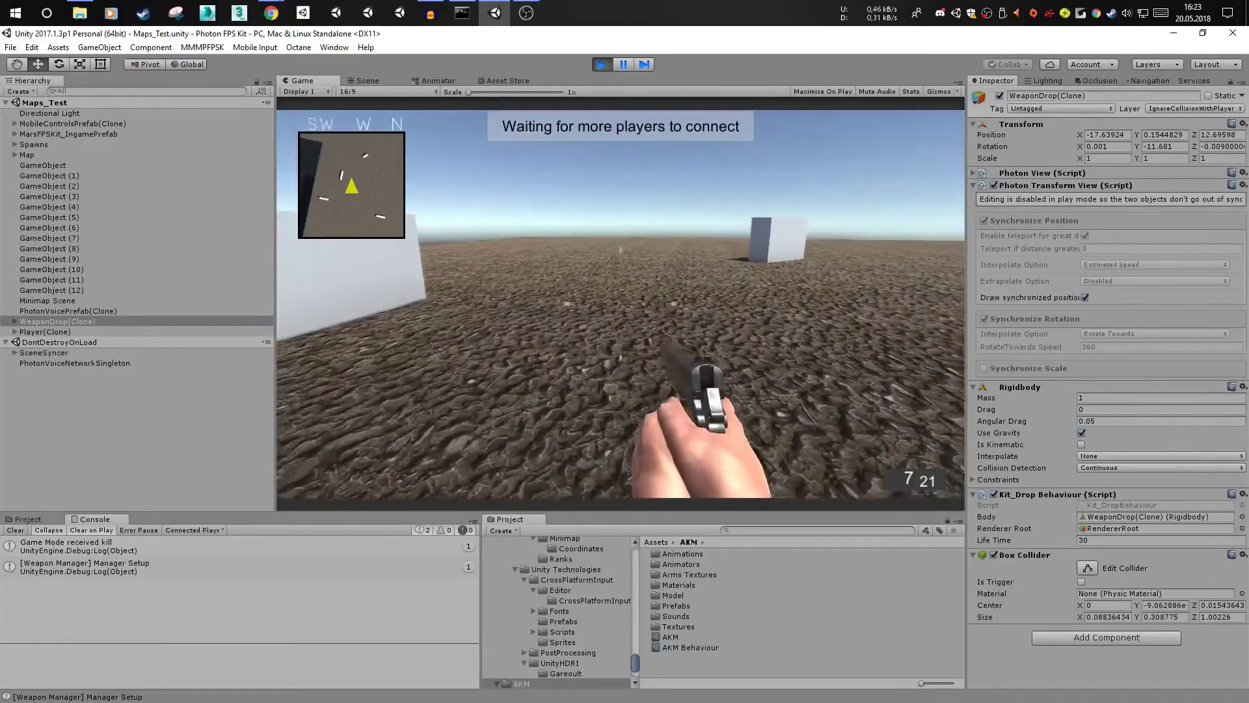
- Pause the match and locate the dropped AKM relative to the map's walls in the Scene view
key("Escape")
left_click(367, 80)
scroll(492, 359, "down", 5)
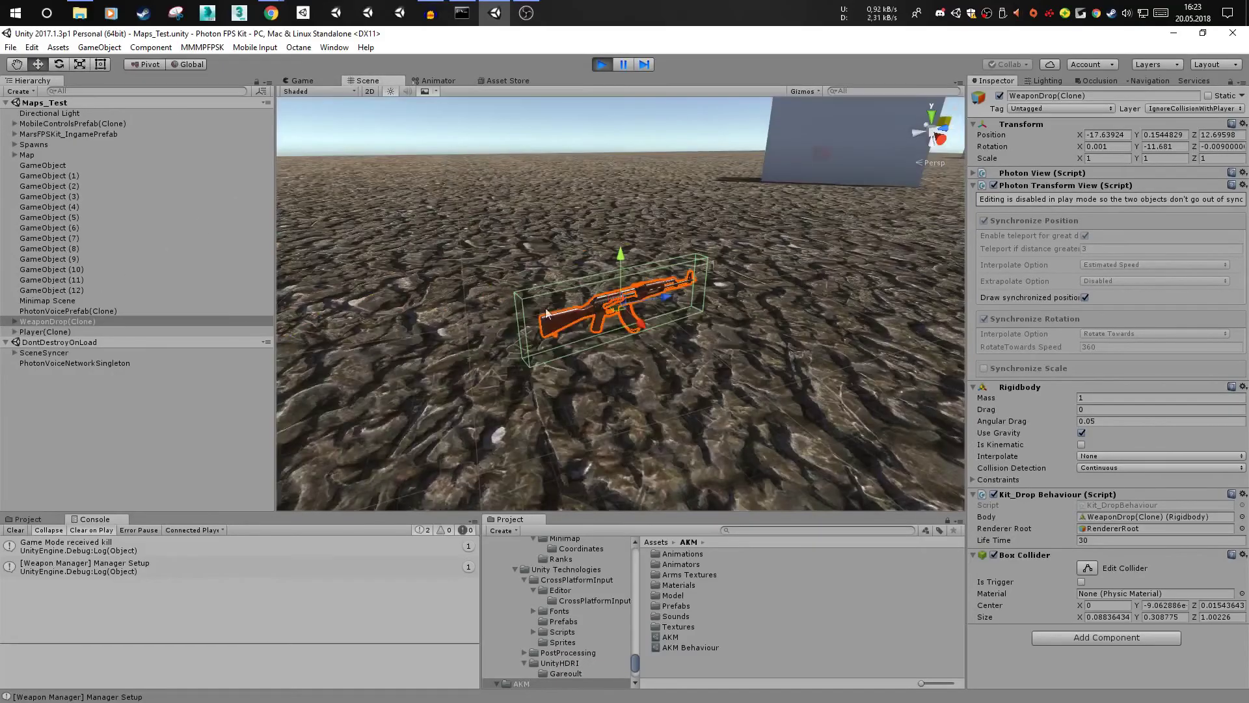
right_click_drag(492, 359, 201, 404)
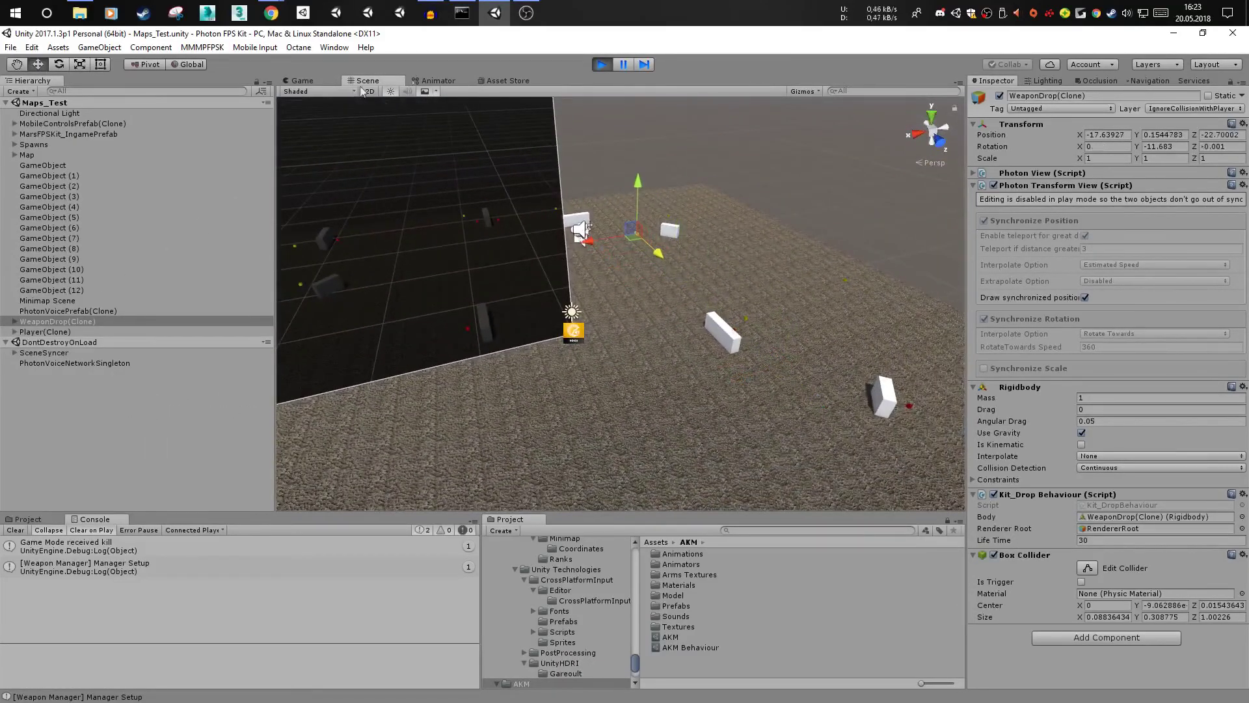
- Walk to the dropped AKM in the match, pick it up, drop it again, and open the pause menu
left_click(298, 80)
key("w")
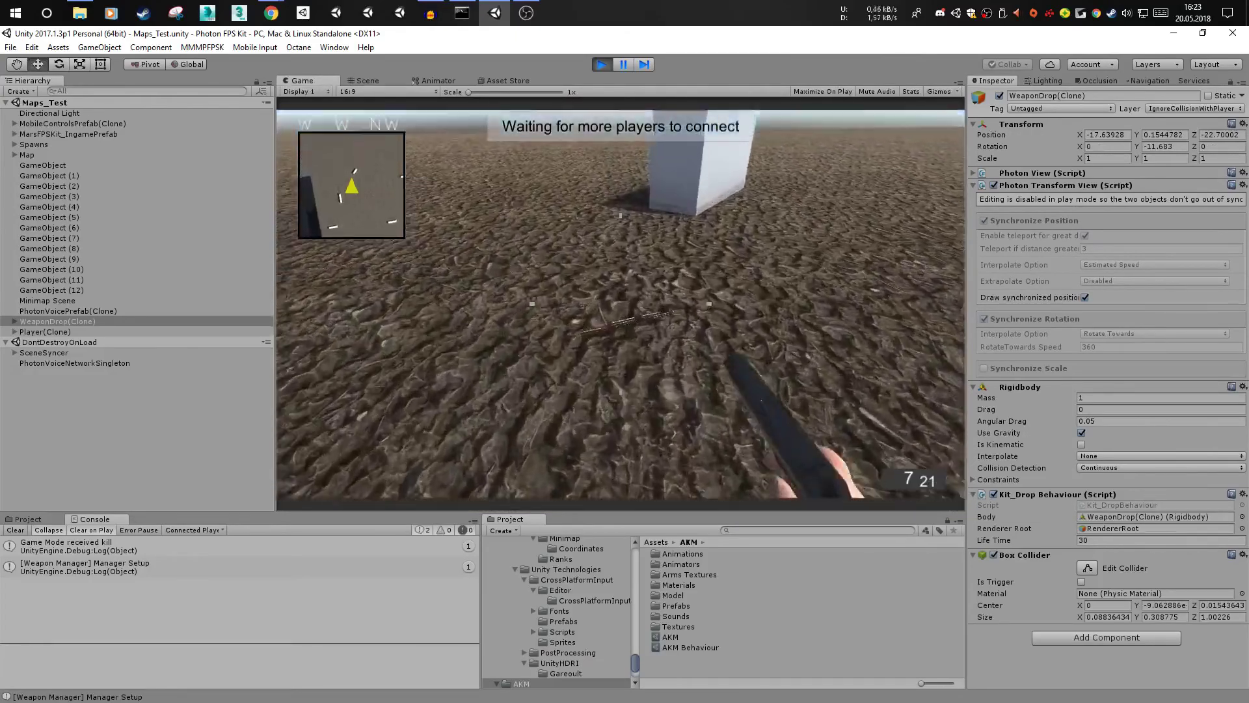
key("f")
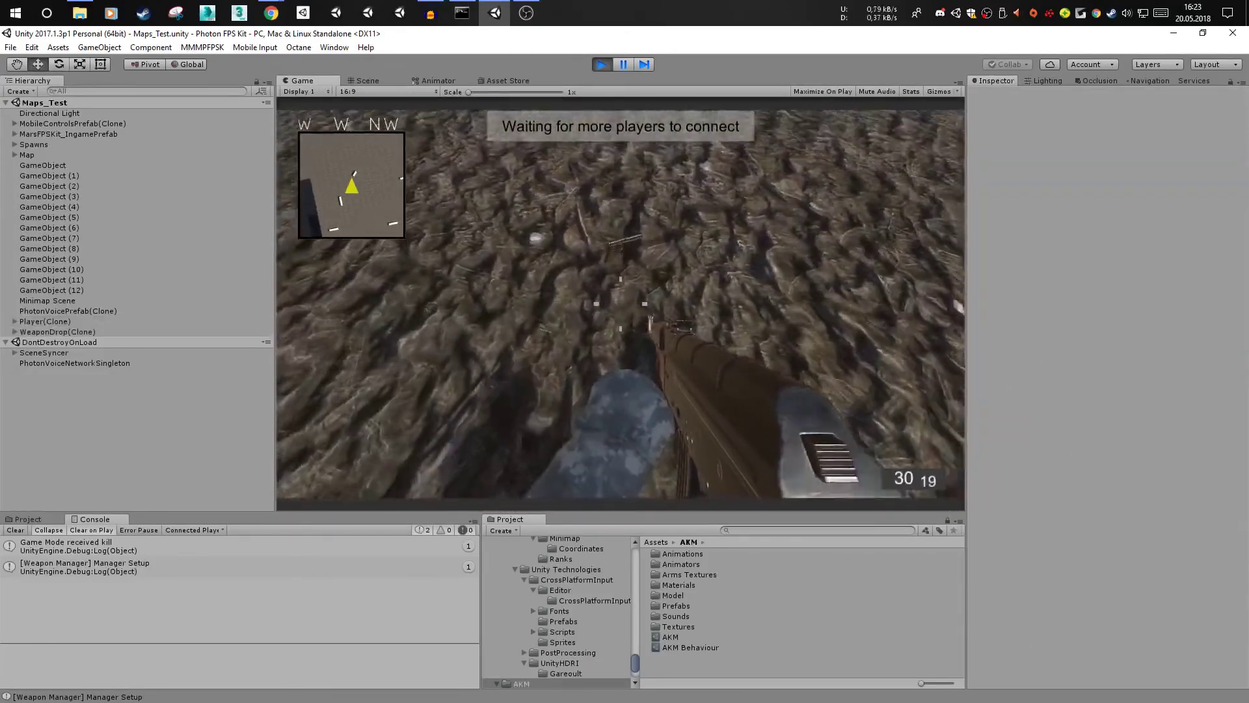
key("g")
key("Escape")
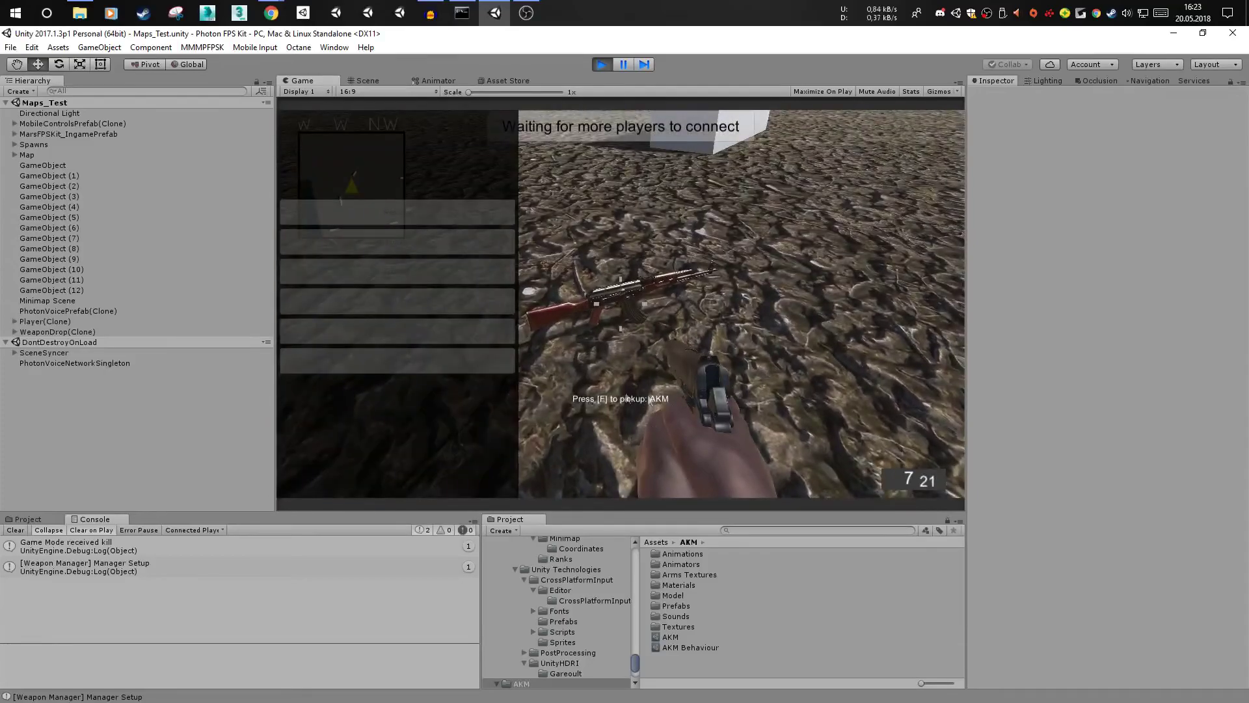
- Resume the match and repeatedly pick up and drop the AKM, finishing with it in hand
key("Escape")
key("f")
key("g")
key("f")
key("g")
key("f")
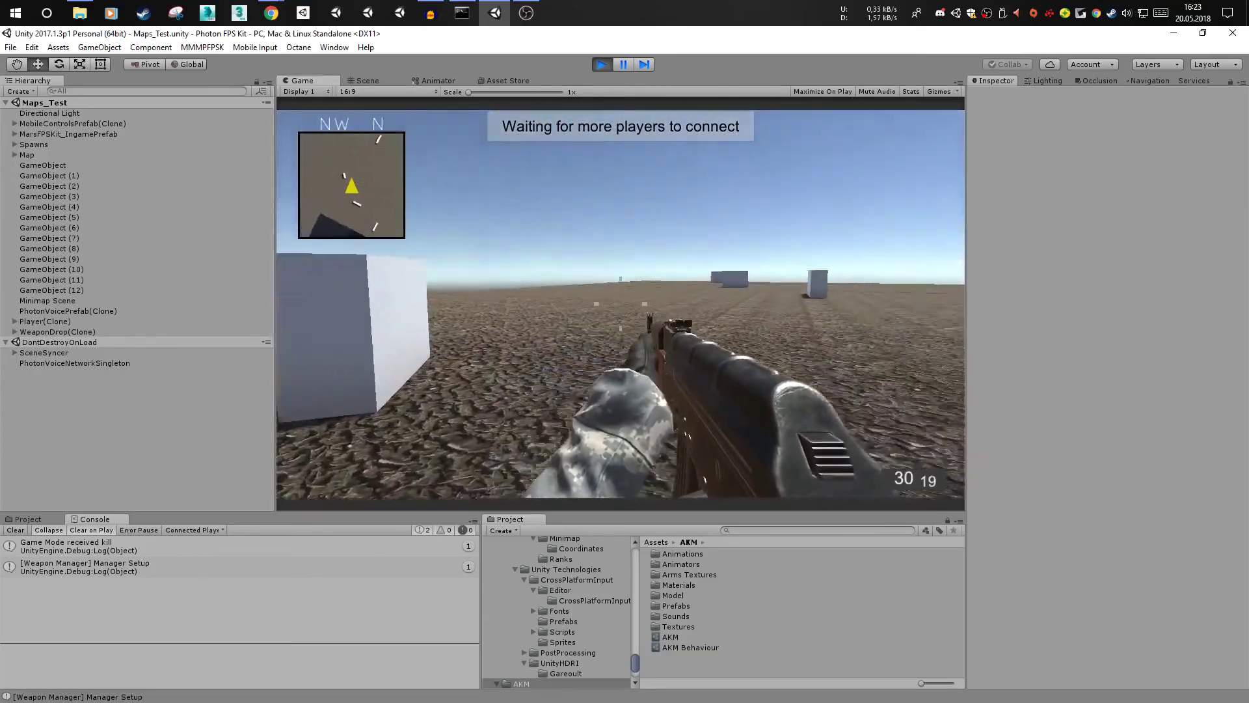
- Pause the match and disconnect from the room to return to the main menu
key("Escape")
left_click(20, 521)
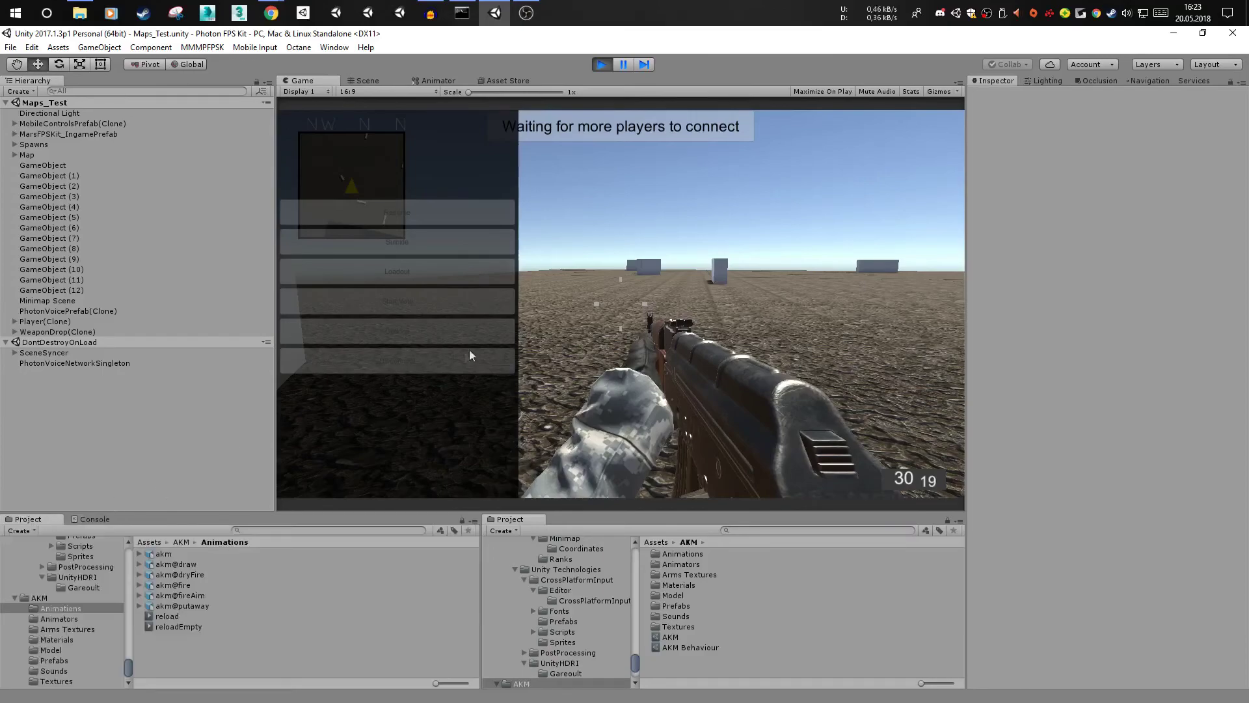
left_click(90, 521)
left_click(436, 365)
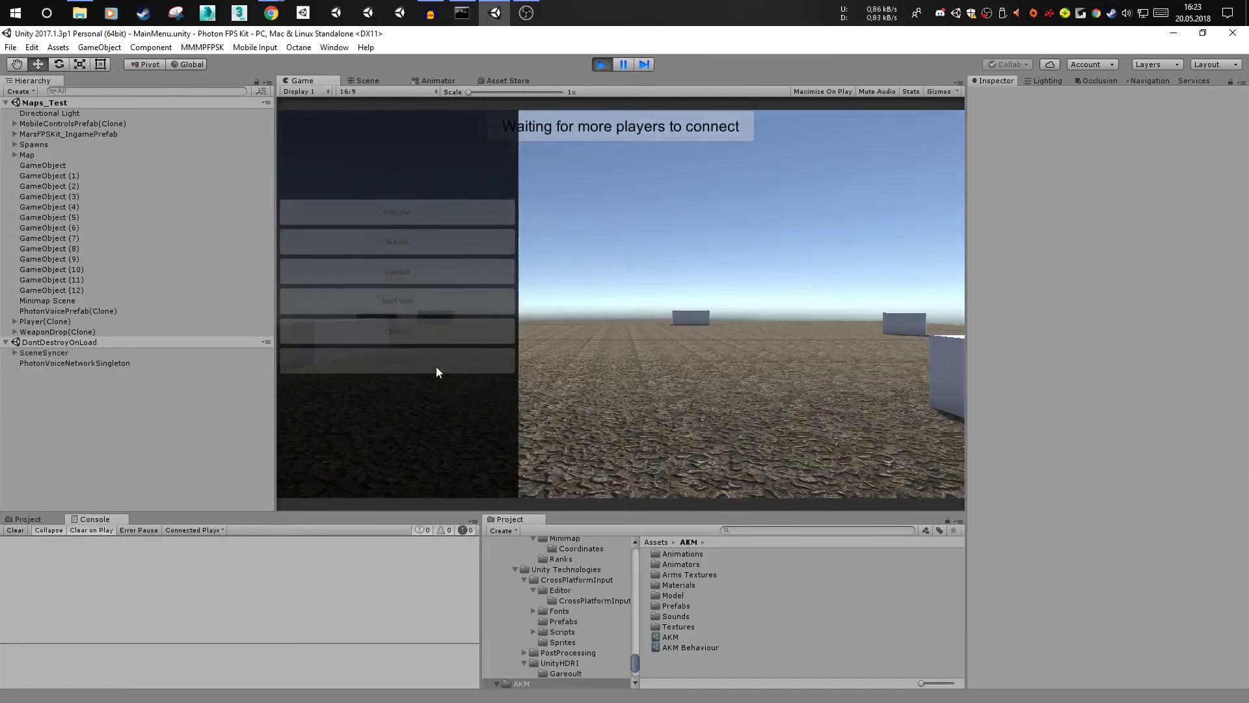
- Host a new online 5-minute Deathmatch on Test Map with a higher player limit and bots enabled
left_click(366, 337)
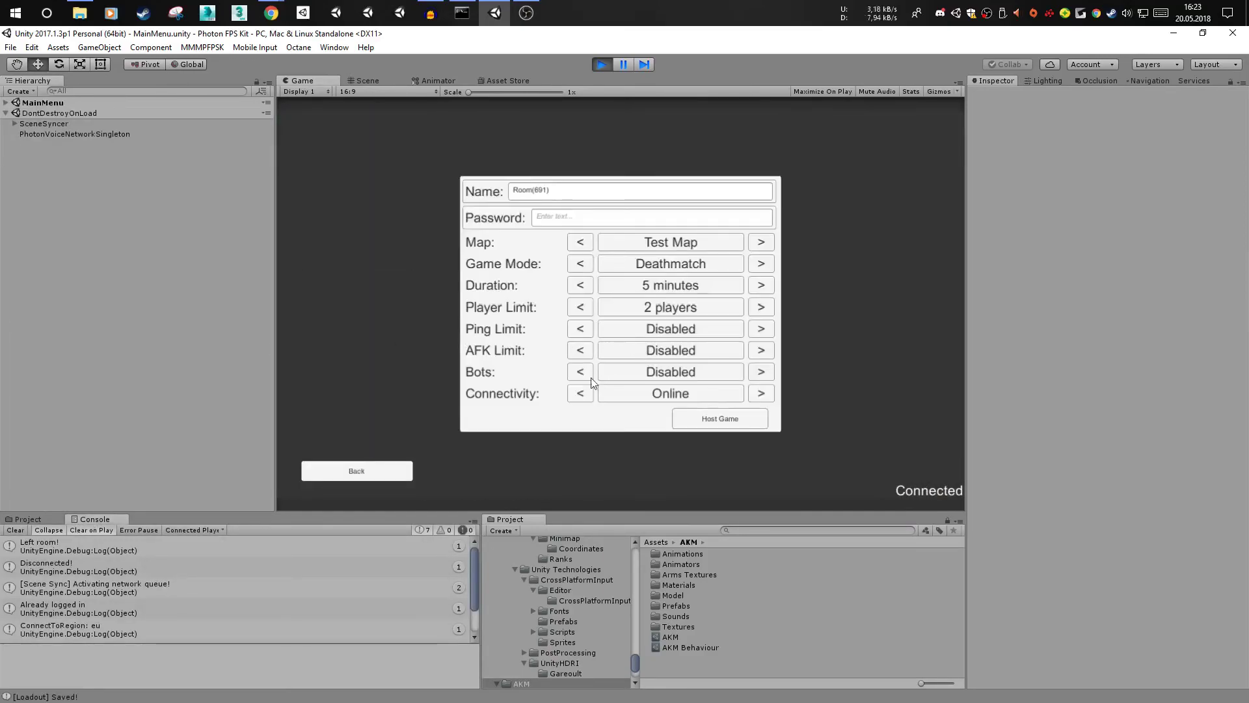
left_click(763, 310)
left_click(763, 310)
left_click(763, 310)
left_click(730, 416)
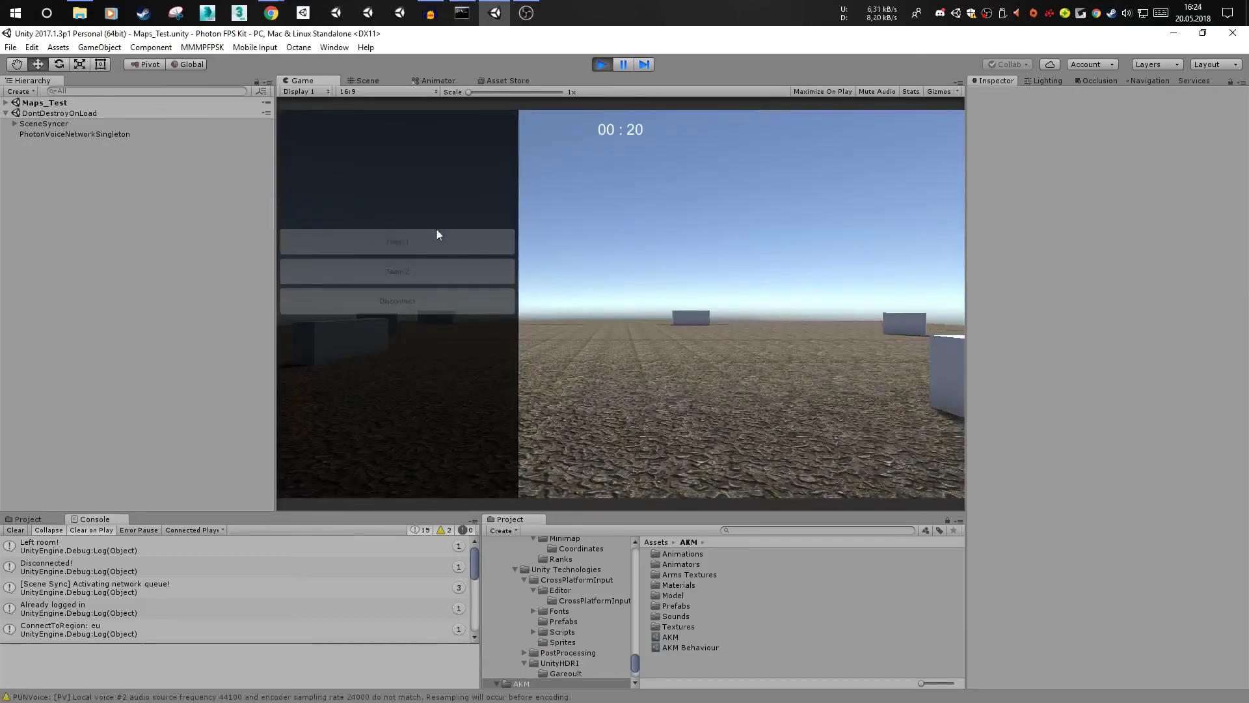
- Frame the first Player(Clone) in the Scene view and examine its third-person weapon up close
left_click(365, 81)
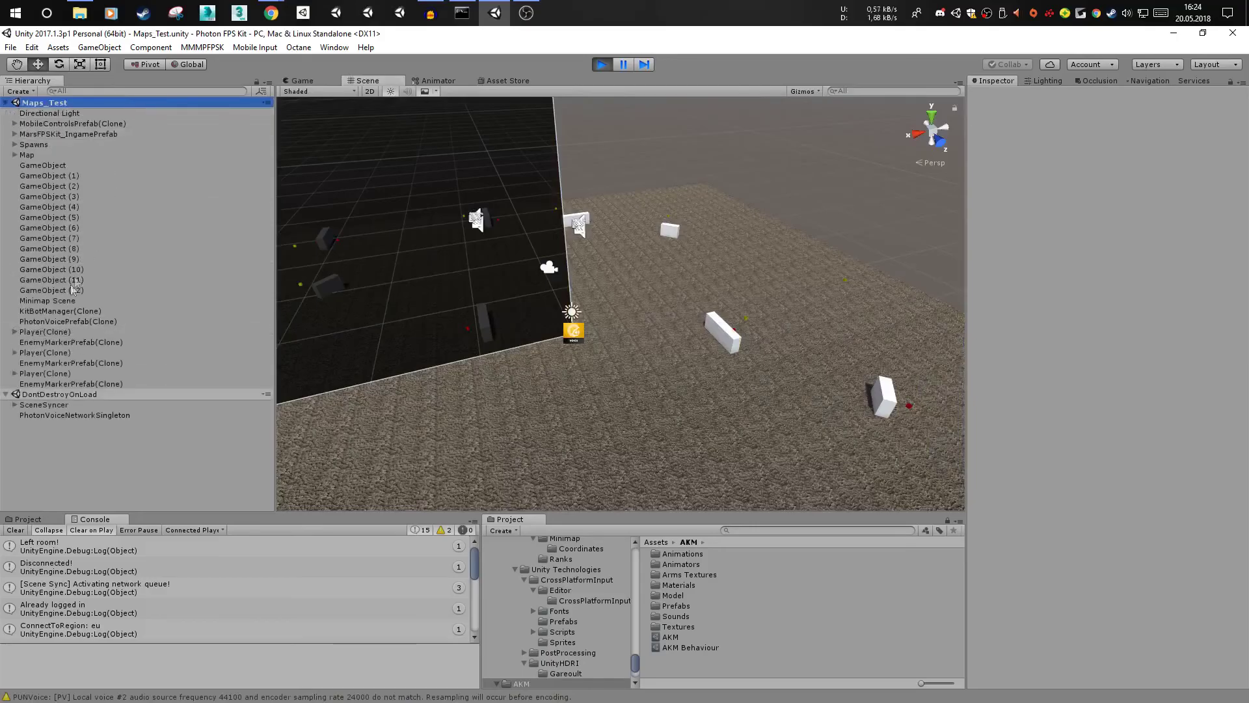
double_click(52, 335)
key("d")
mouse_move(774, 326)
right_mouse_down()
mouse_move(733, 240)
mouse_move(516, 237)
mouse_move(452, 209)
mouse_move(990, 229)
right_mouse_up()
key("w")
key("a")
key("w")
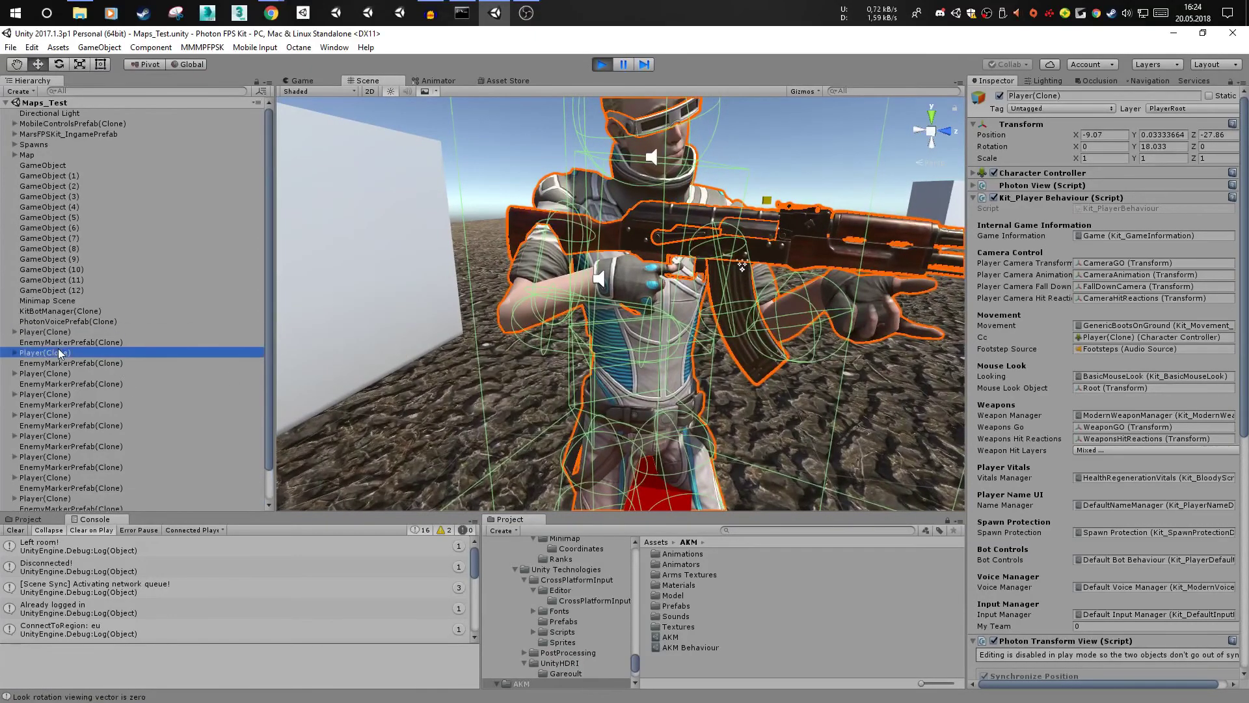
- Frame the next Player(Clone) bots one after another and examine how they hold the AKM in third person
double_click(58, 352)
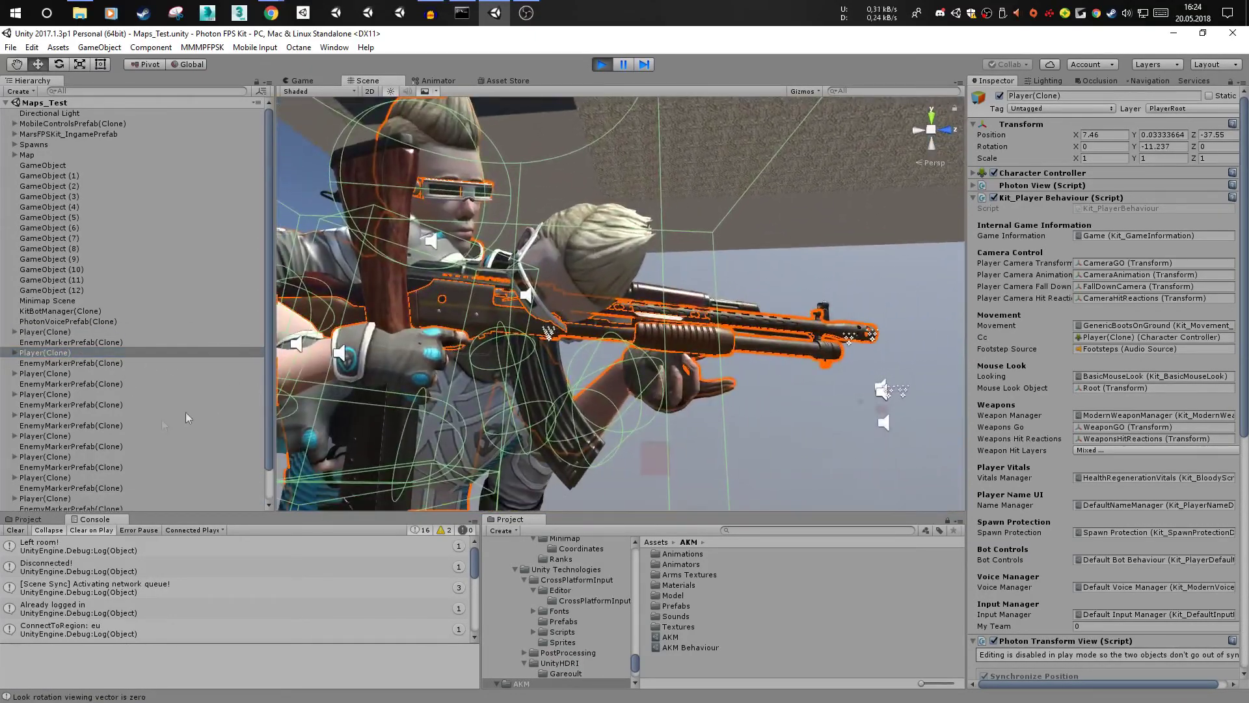
double_click(99, 373)
mouse_move(619, 304)
right_mouse_down()
mouse_move(615, 356)
mouse_move(637, 398)
right_mouse_up()
key("w")
left_click(27, 384)
double_click(44, 394)
right_click_drag(423, 311, 104, 389)
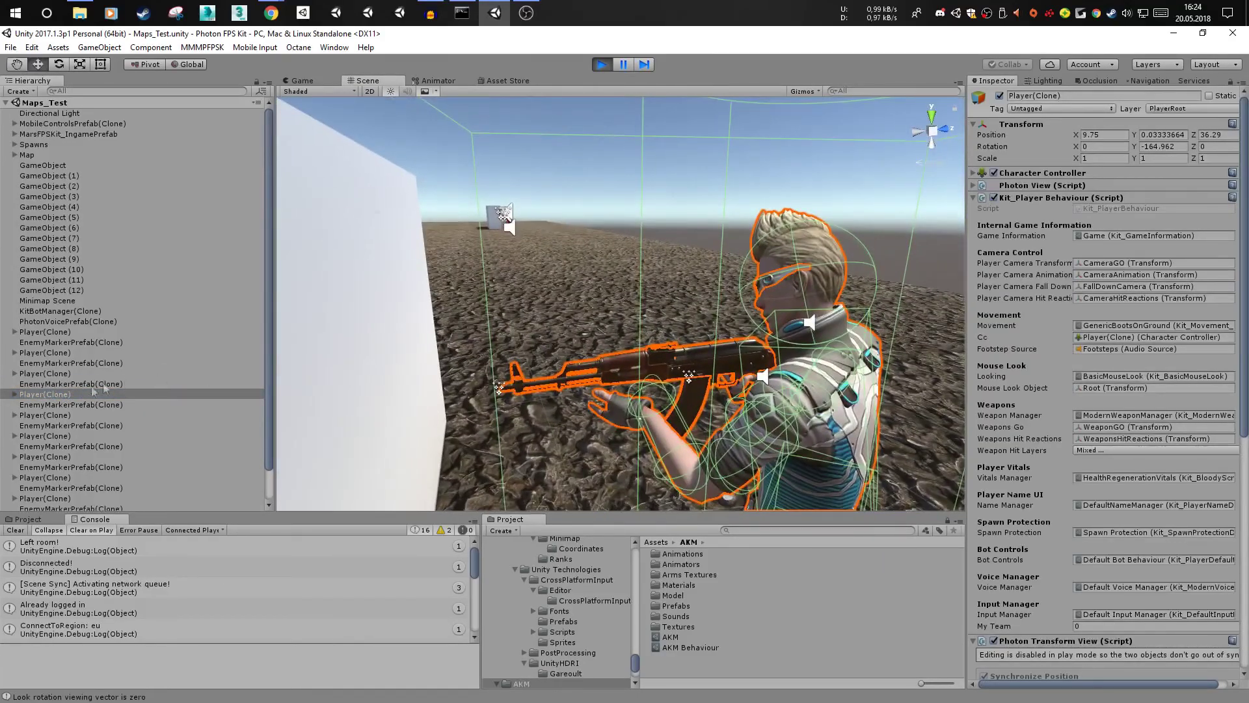
- Return to the Game view, join a team and spawn into the bot match with the AKM
left_click(298, 80)
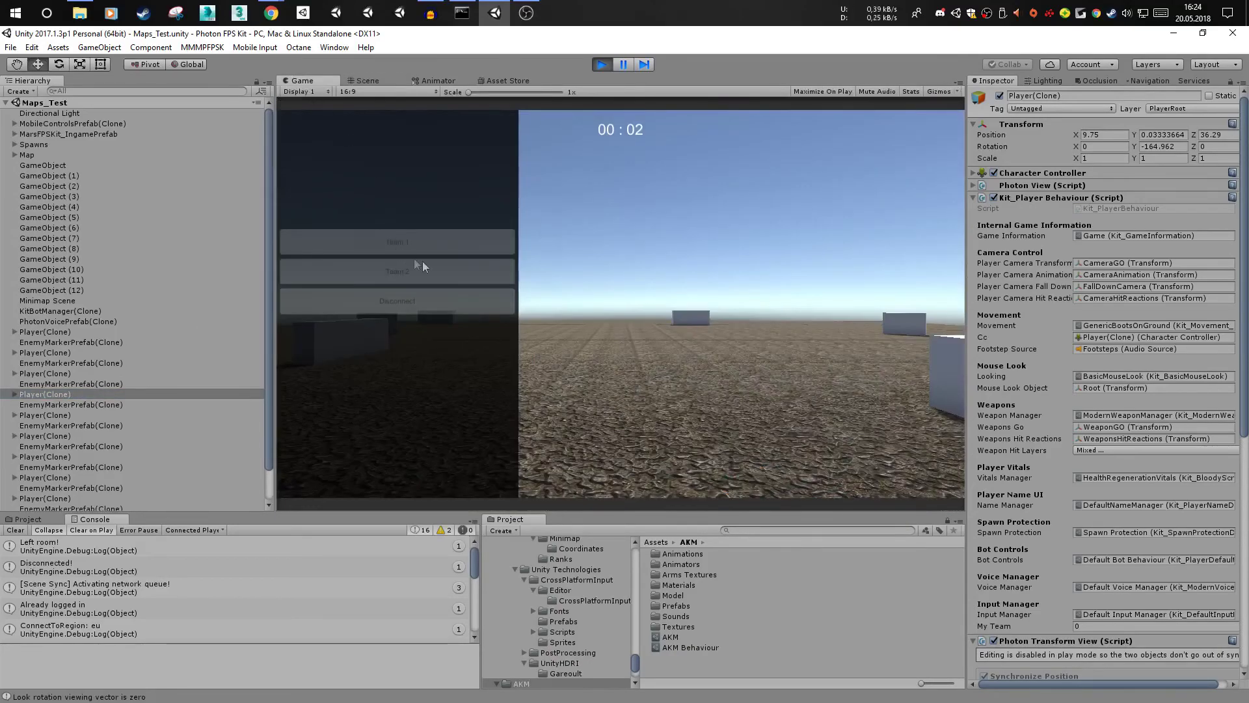
left_click(397, 212)
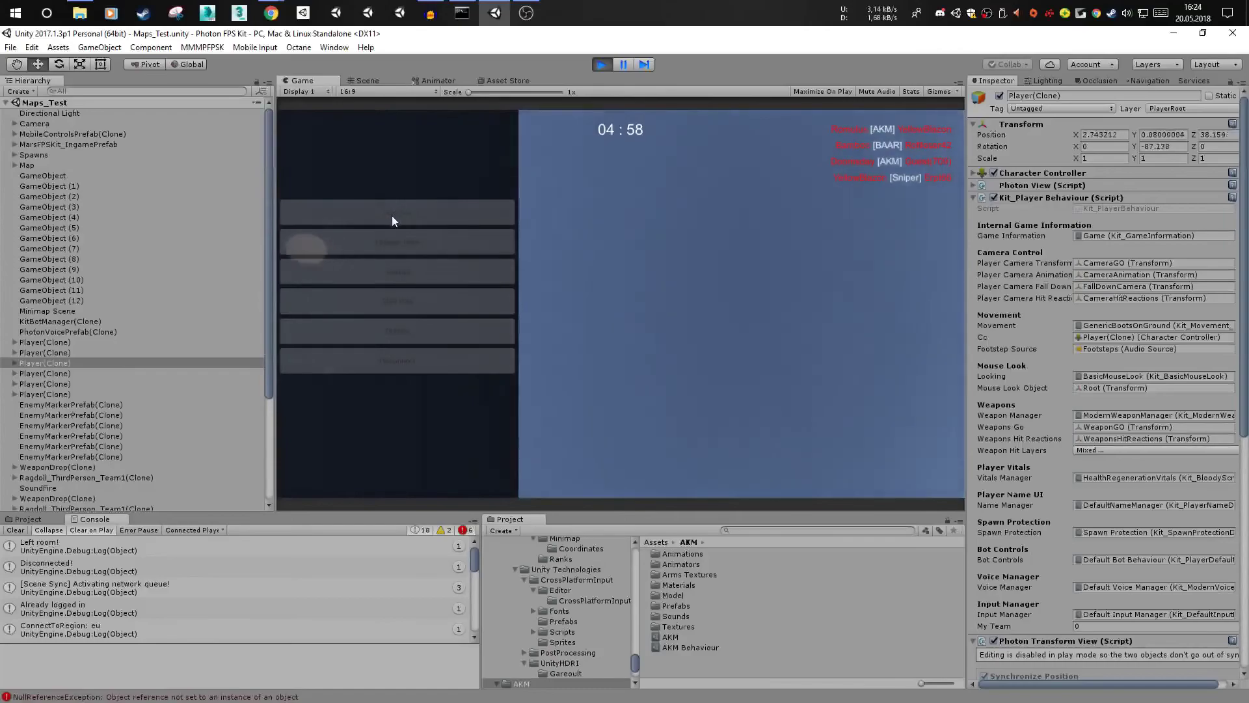
left_click(397, 213)
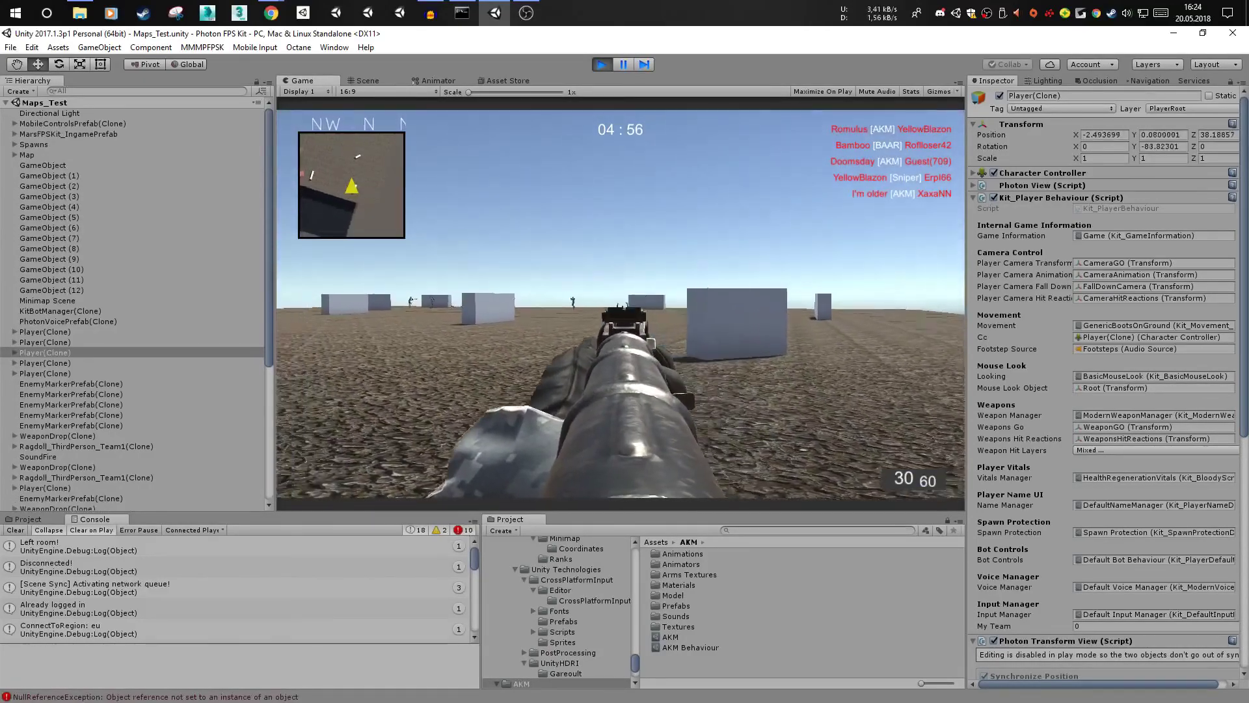
- Aim down the AKM's sights and fire at the bots until the magazine is empty
left_click(620, 303)
left_click(621, 304)
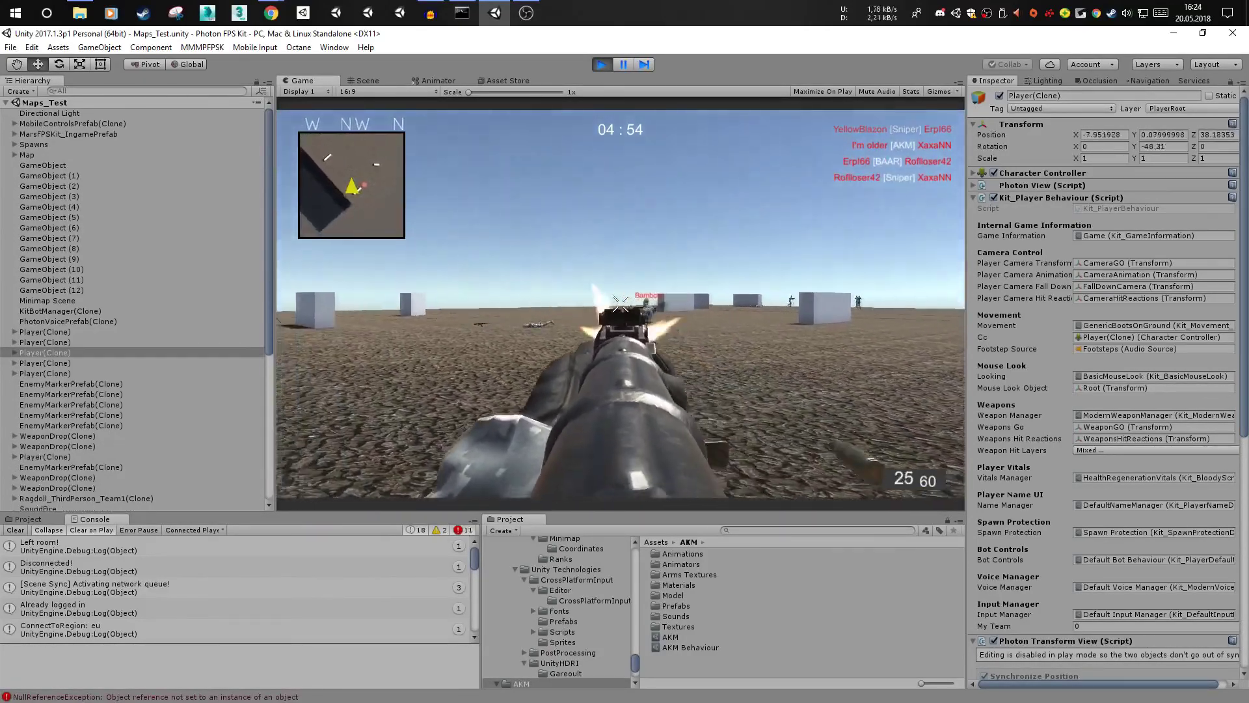
left_click(621, 304)
left_click(621, 304)
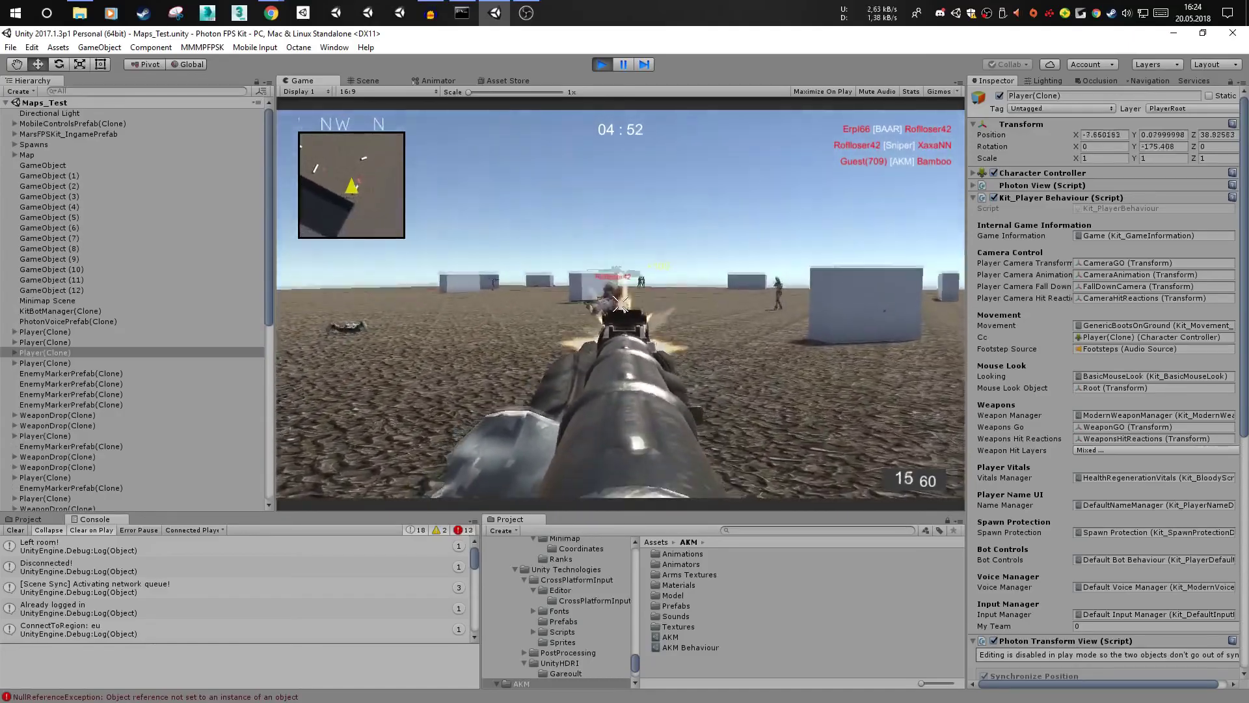
left_click(620, 303)
left_click(621, 304)
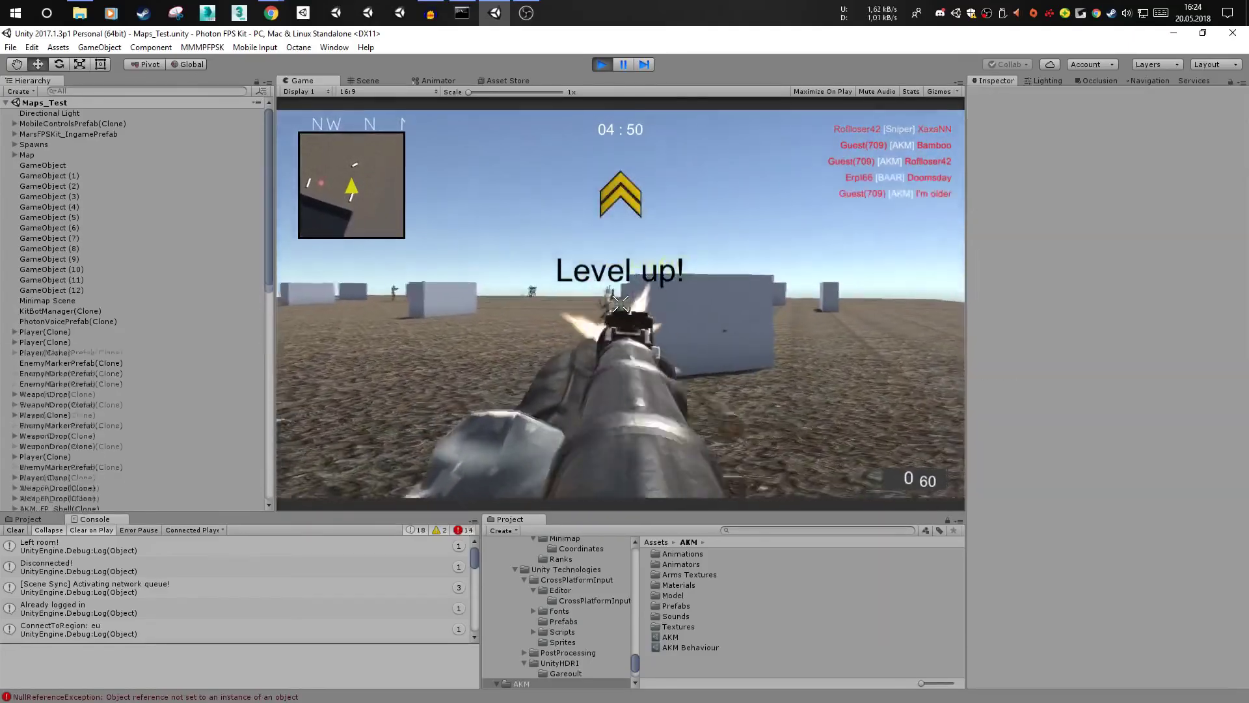
- Advance on more bots and shoot them with the reloaded AKM, ending by disconnecting from the match
key("w")
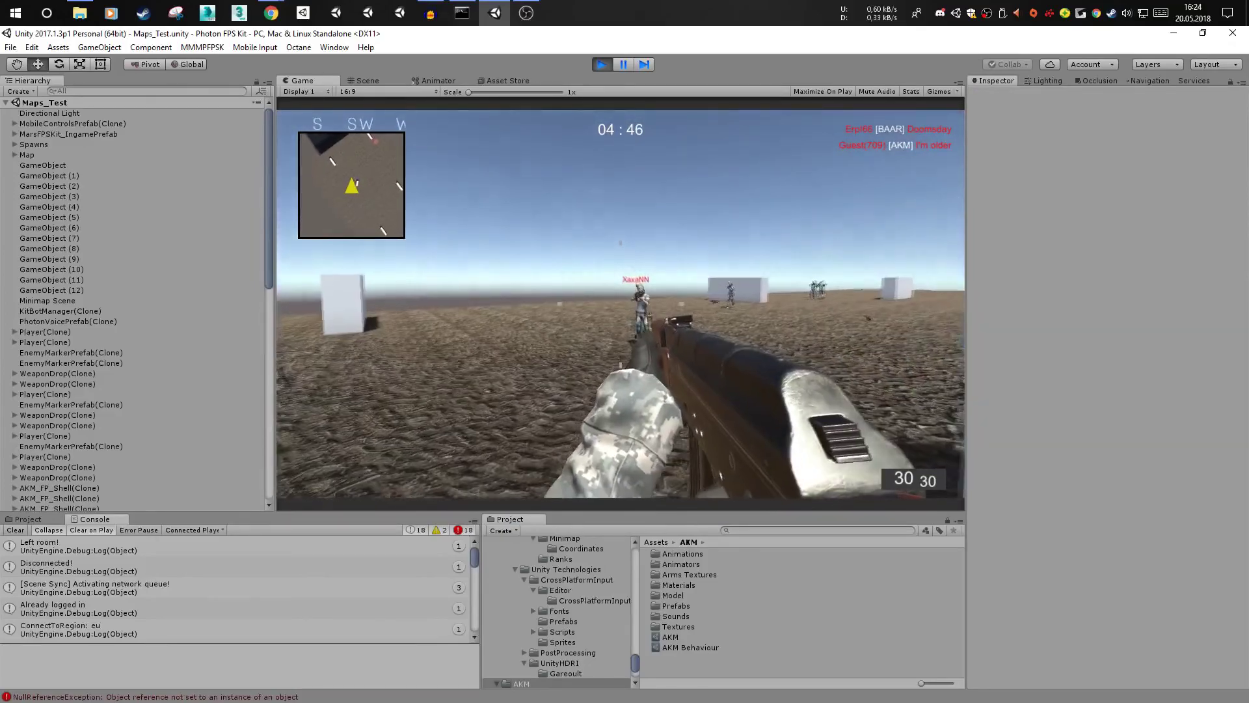
left_click(621, 304)
left_click(621, 304)
key("Escape")
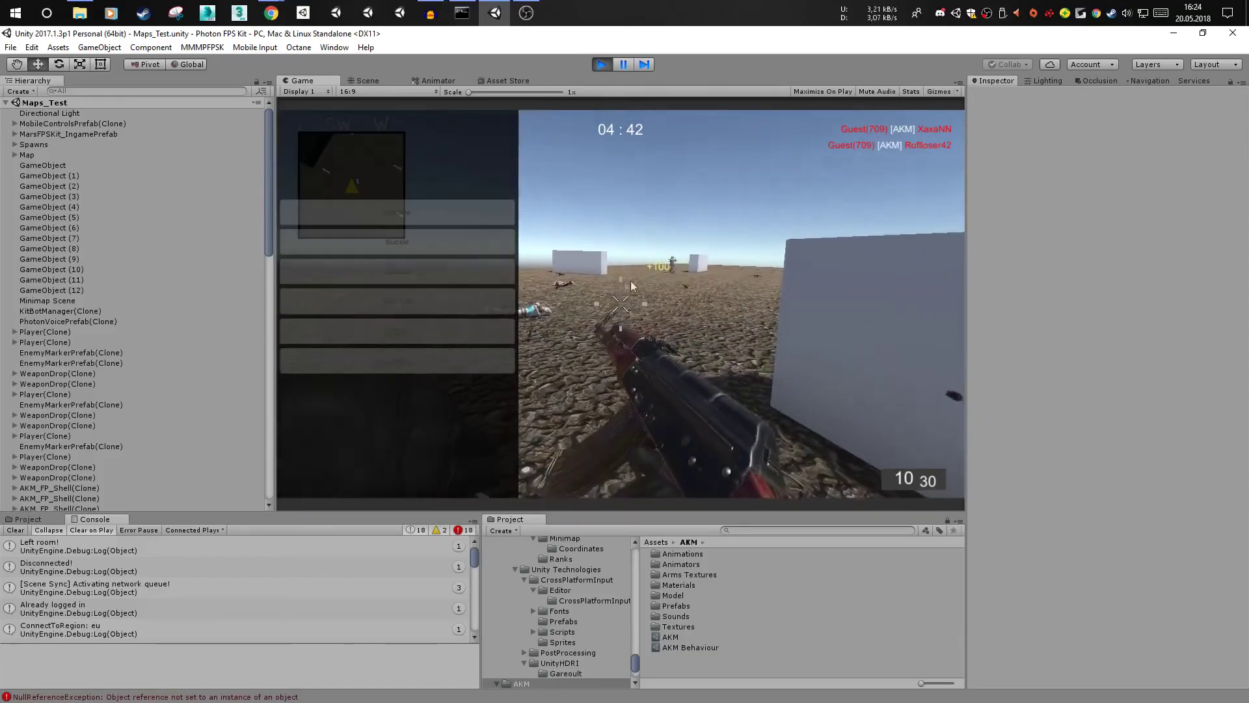
left_click(380, 361)
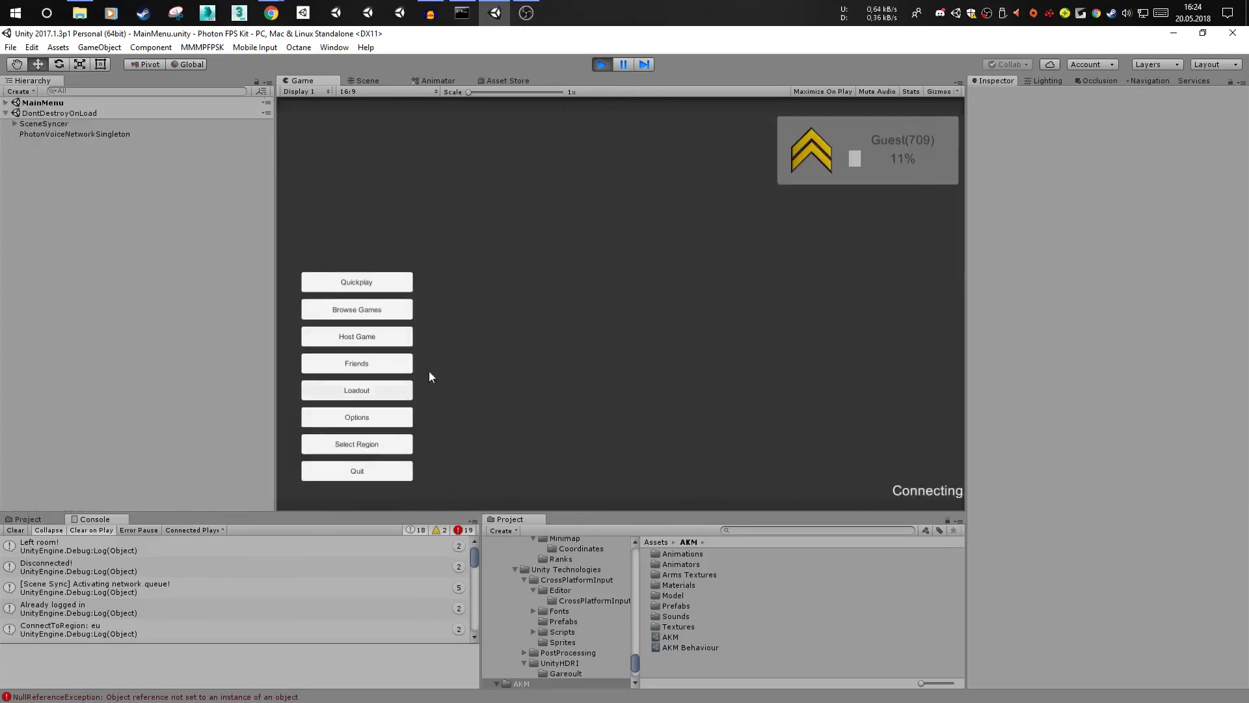